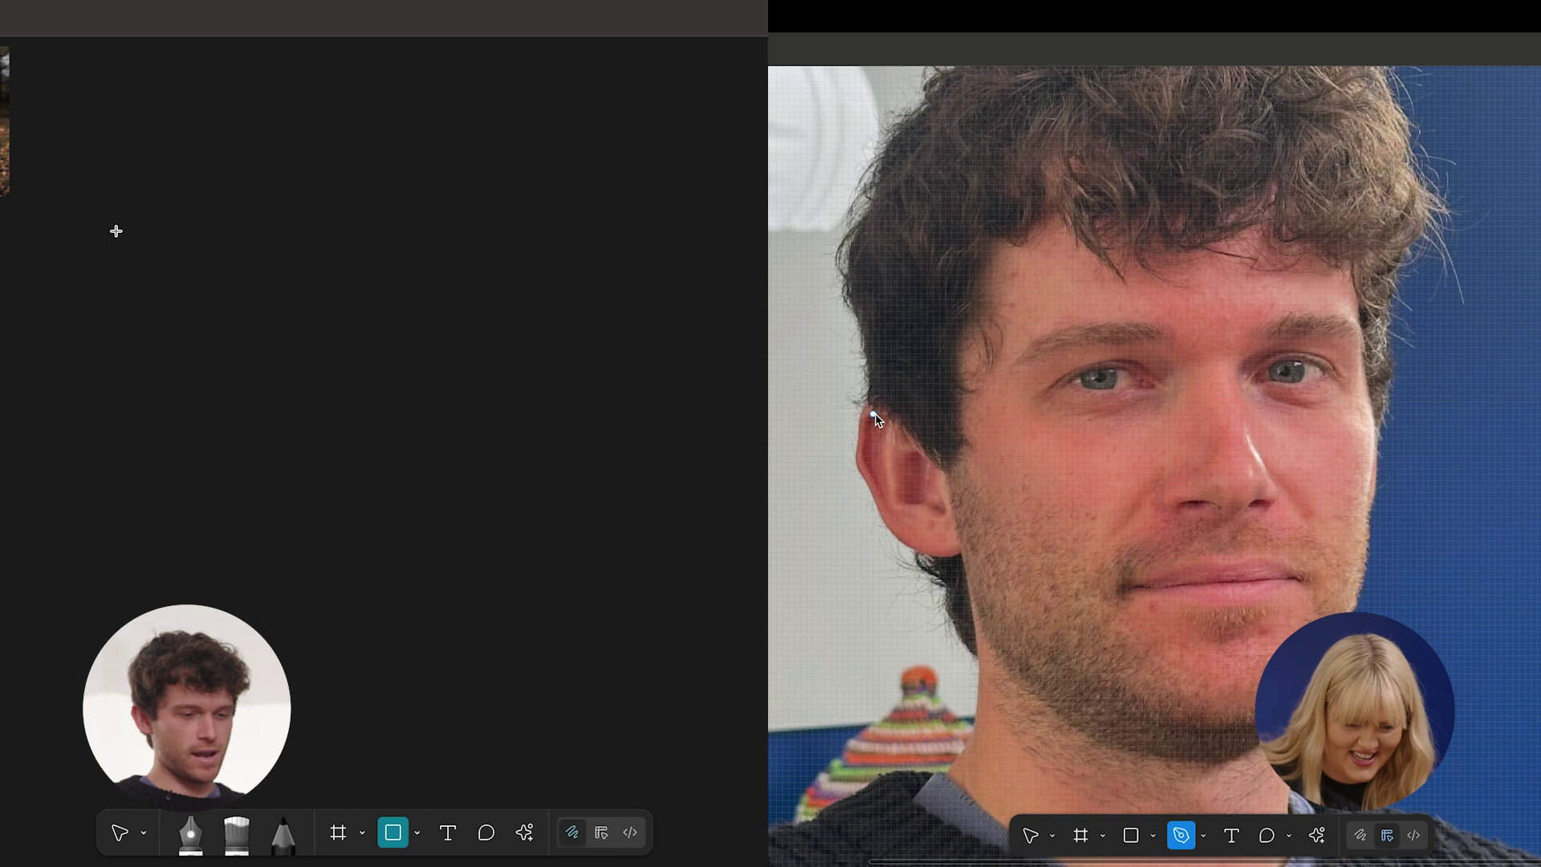
Draw a 958 × 958 square on the empty canvas and move it closer to the donkey photo.
drag(364, 449, 548, 663)
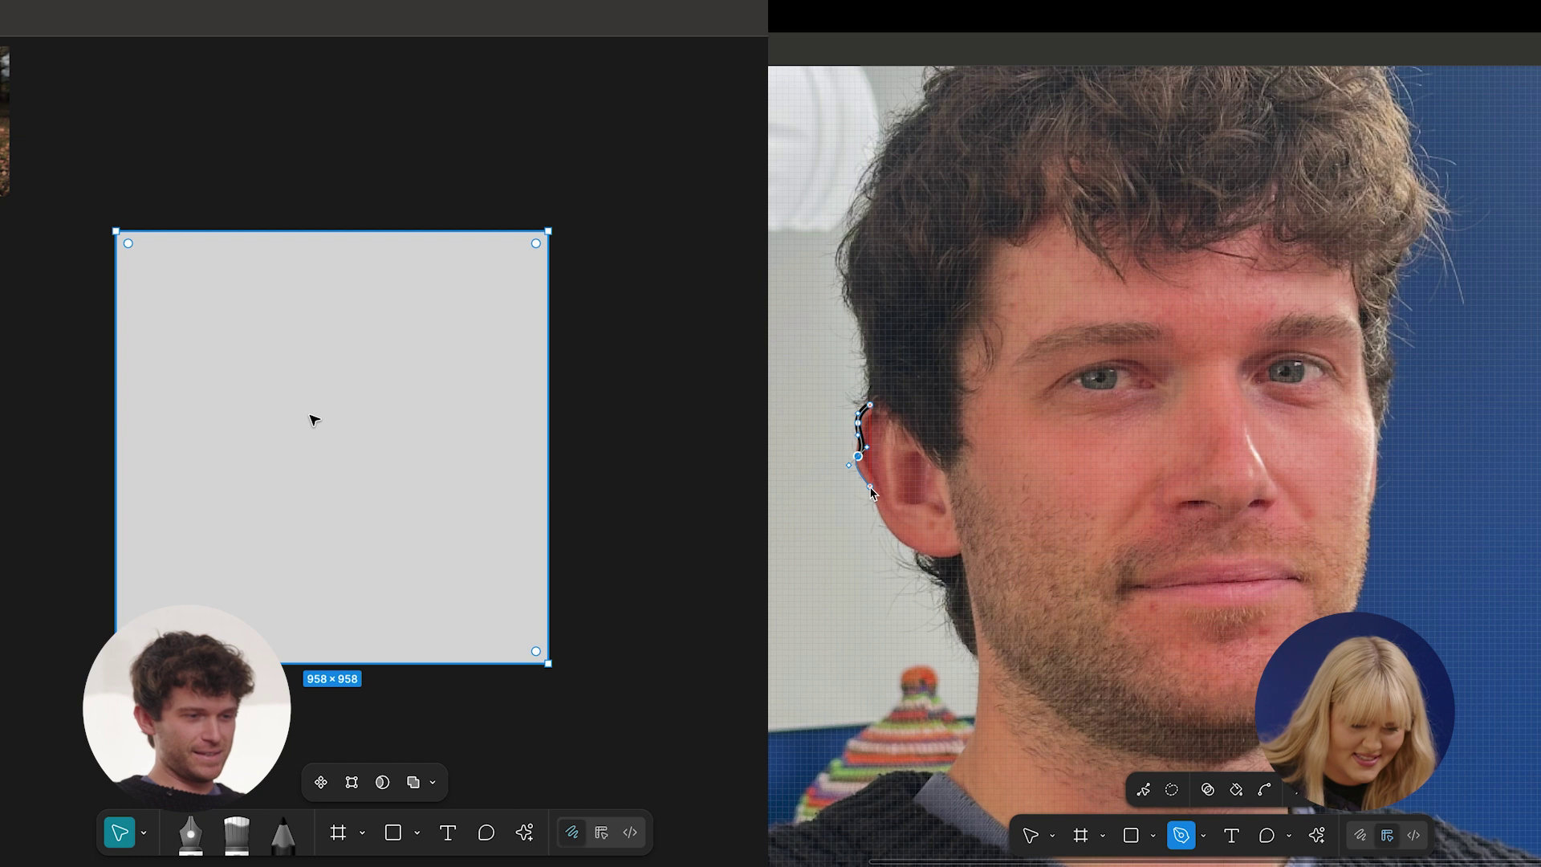
drag(314, 419, 235, 233)
Start a pen path beside the earlobe and trace it down the neck and along the sweater's collar.
click(937, 463)
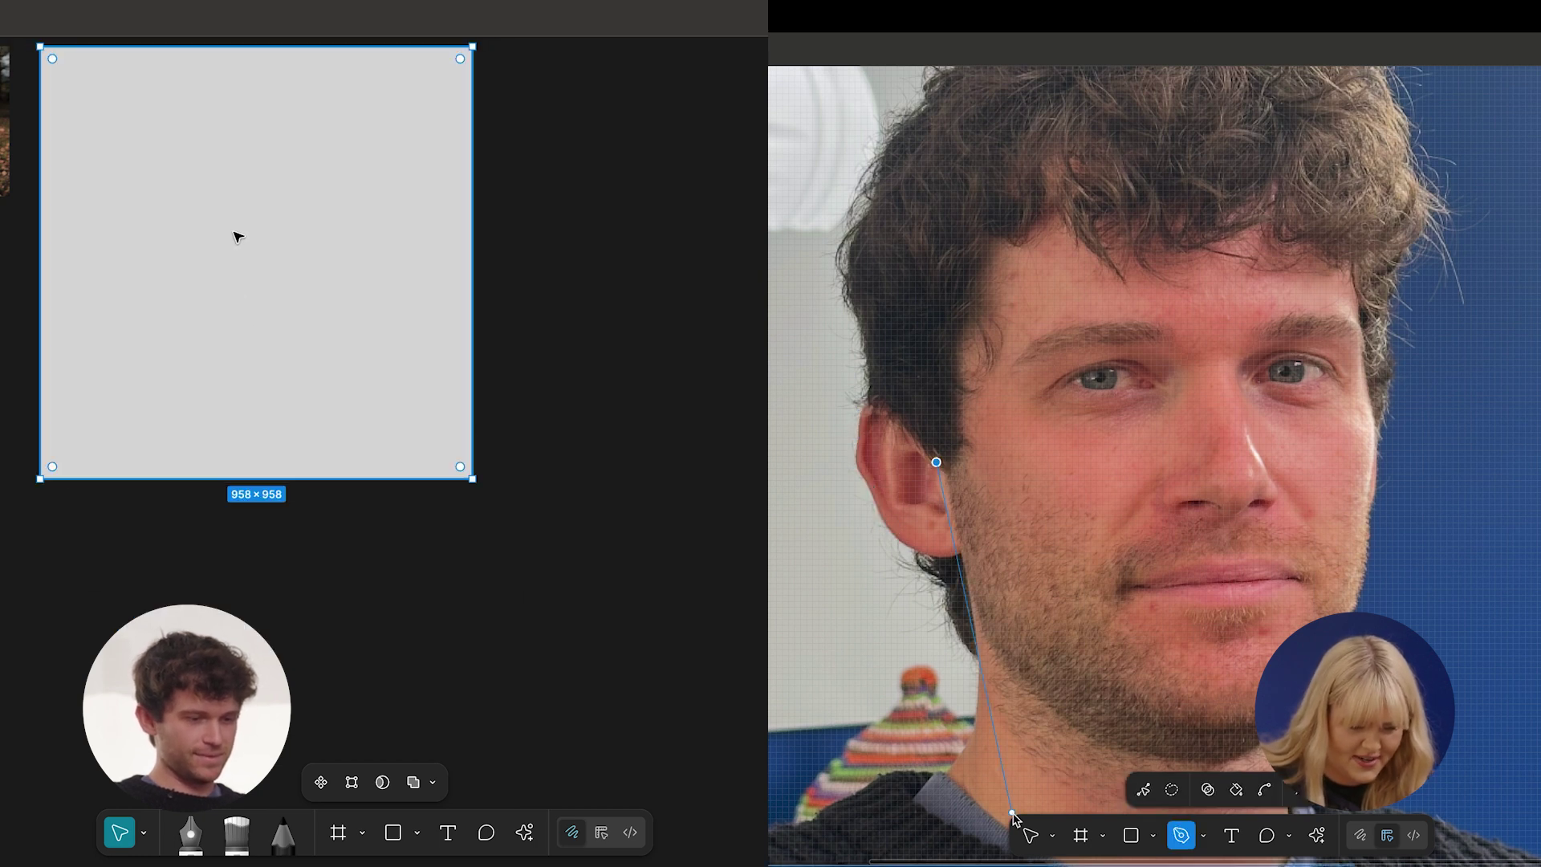
scroll(1011, 812, down, 2)
scroll(235, 233, up, 2)
scroll(234, 233, up, 3)
drag(914, 687, 831, 738)
scroll(315, 749, left, 2)
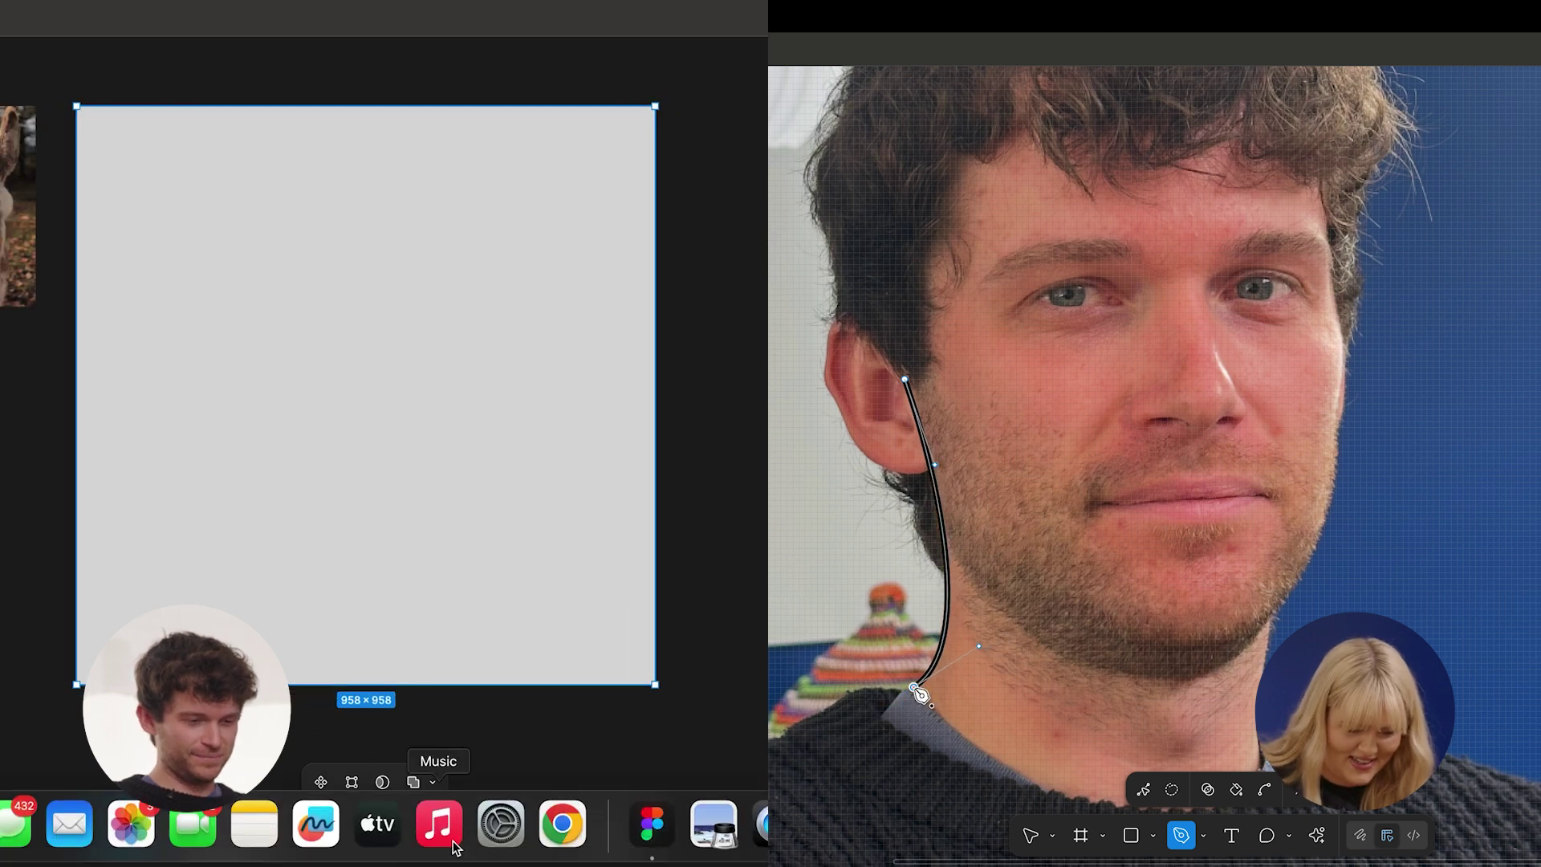
scroll(914, 692, down, 5)
scroll(913, 692, right, 2)
drag(989, 555, 1059, 564)
click(1140, 555)
drag(1137, 561, 1160, 547)
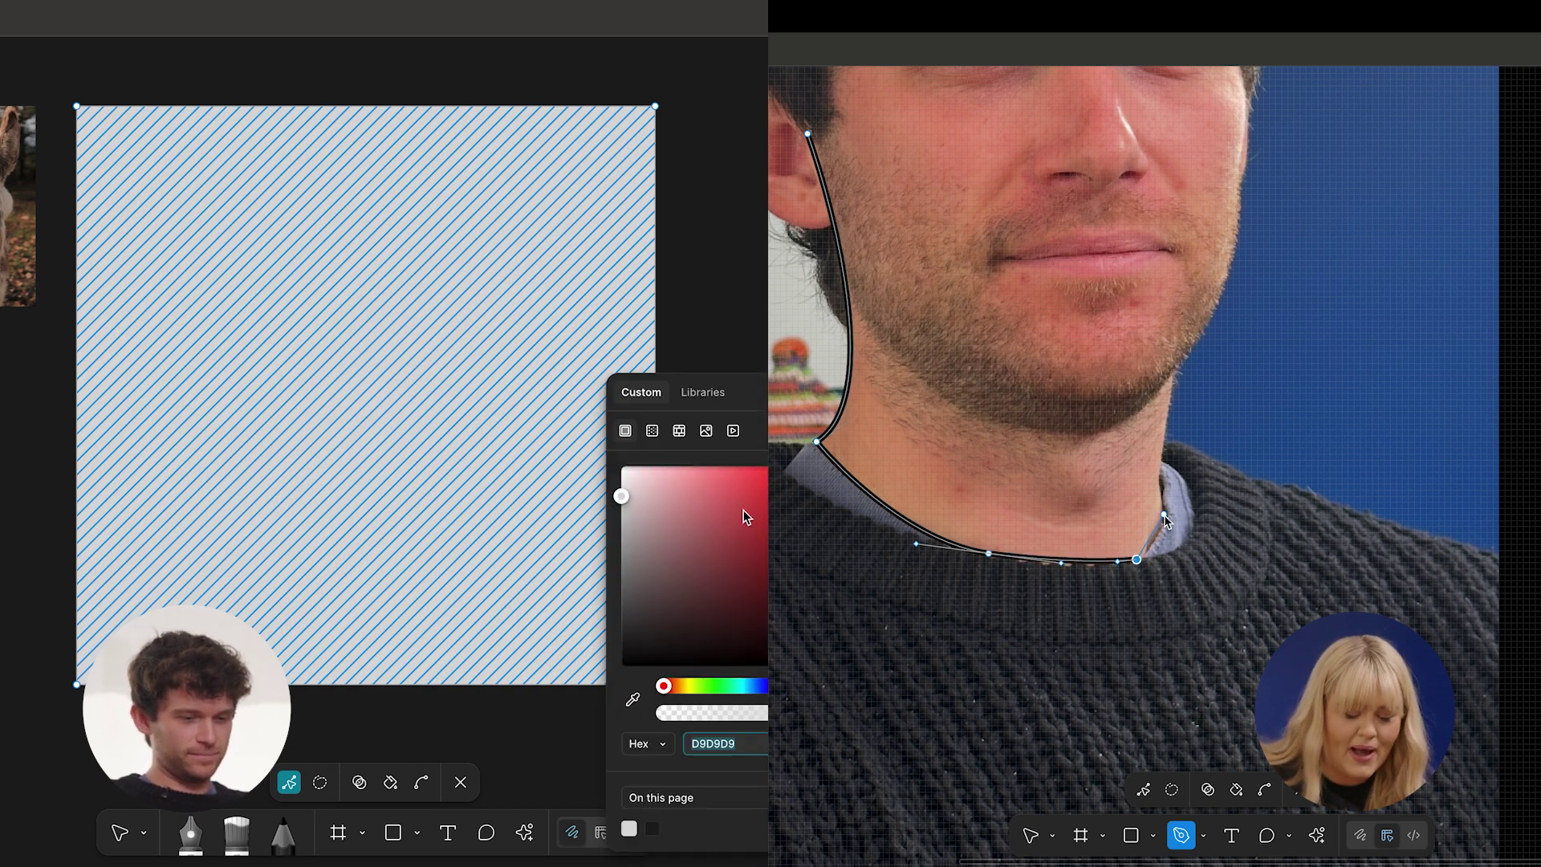
Trace the pen path up the far side of the neck and give the square a muted purple fill.
click(1164, 515)
click(1153, 460)
drag(751, 686, 764, 685)
click(697, 529)
click(1169, 409)
drag(1169, 318, 1191, 319)
click(1170, 410)
click(688, 545)
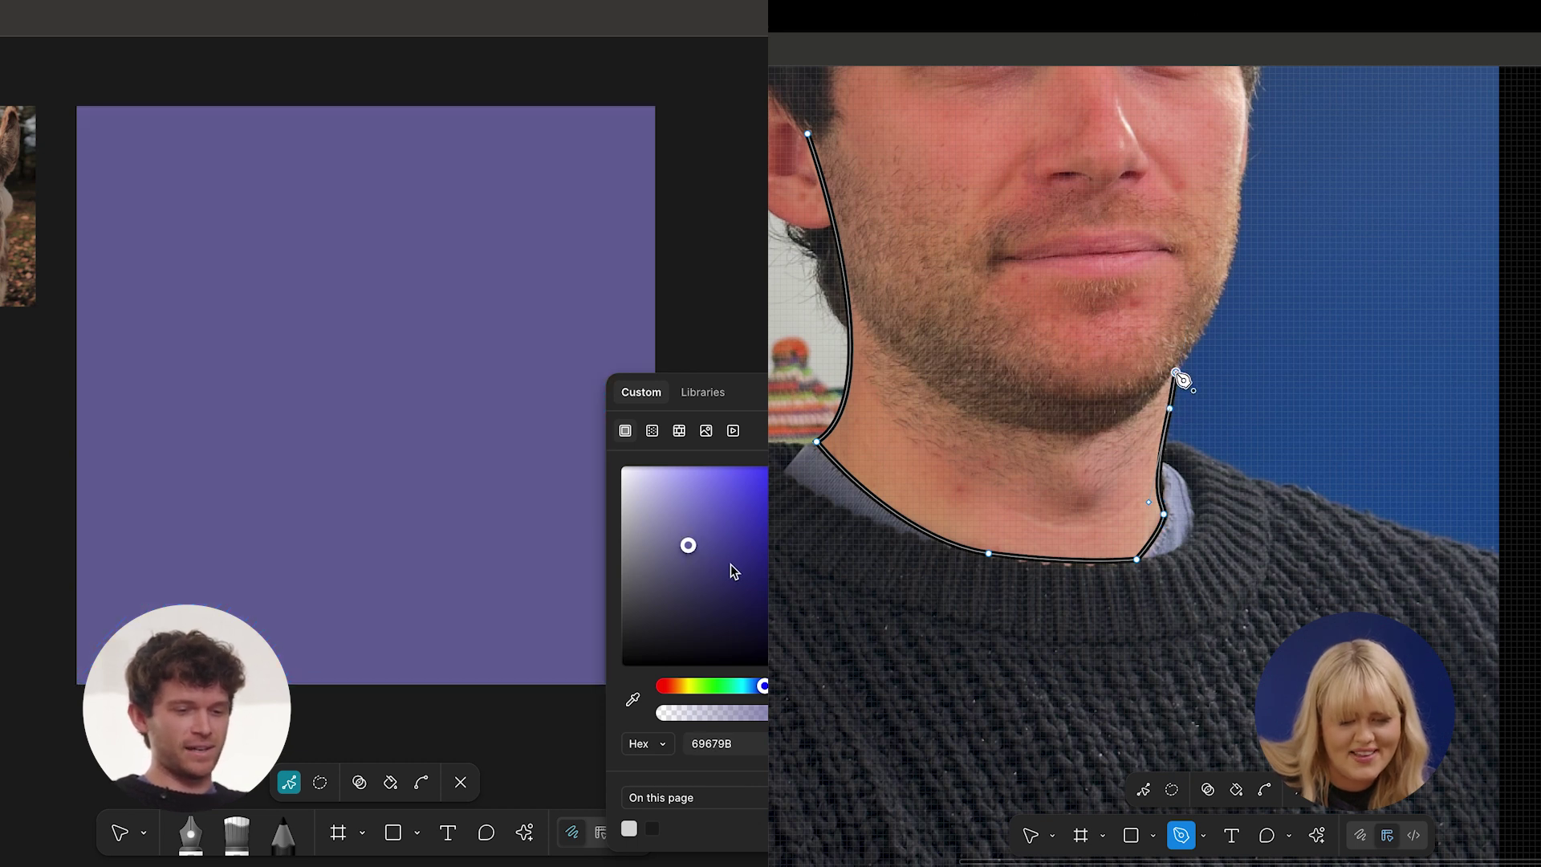
Set the square's fill to green 51A652 and continue the pen path up along the jaw.
click(712, 686)
click(719, 686)
click(714, 687)
click(1126, 374)
click(740, 540)
scroll(1125, 374, up, 3)
click(723, 535)
click(1082, 410)
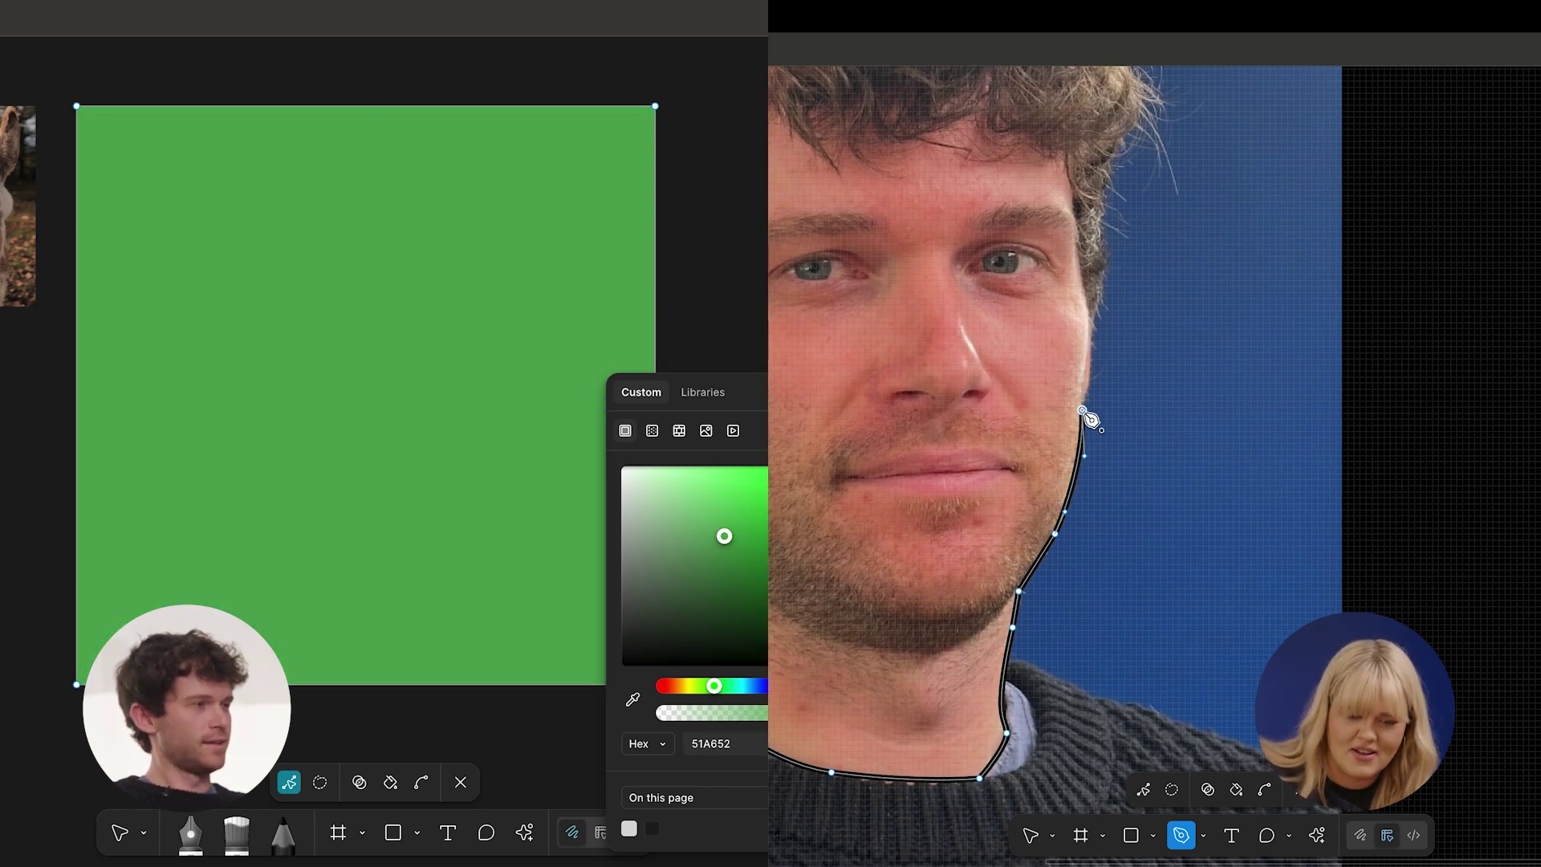
Extend the face path up the cheek to the temple and activate the Brush tool on the green square's canvas.
drag(1082, 409, 1088, 359)
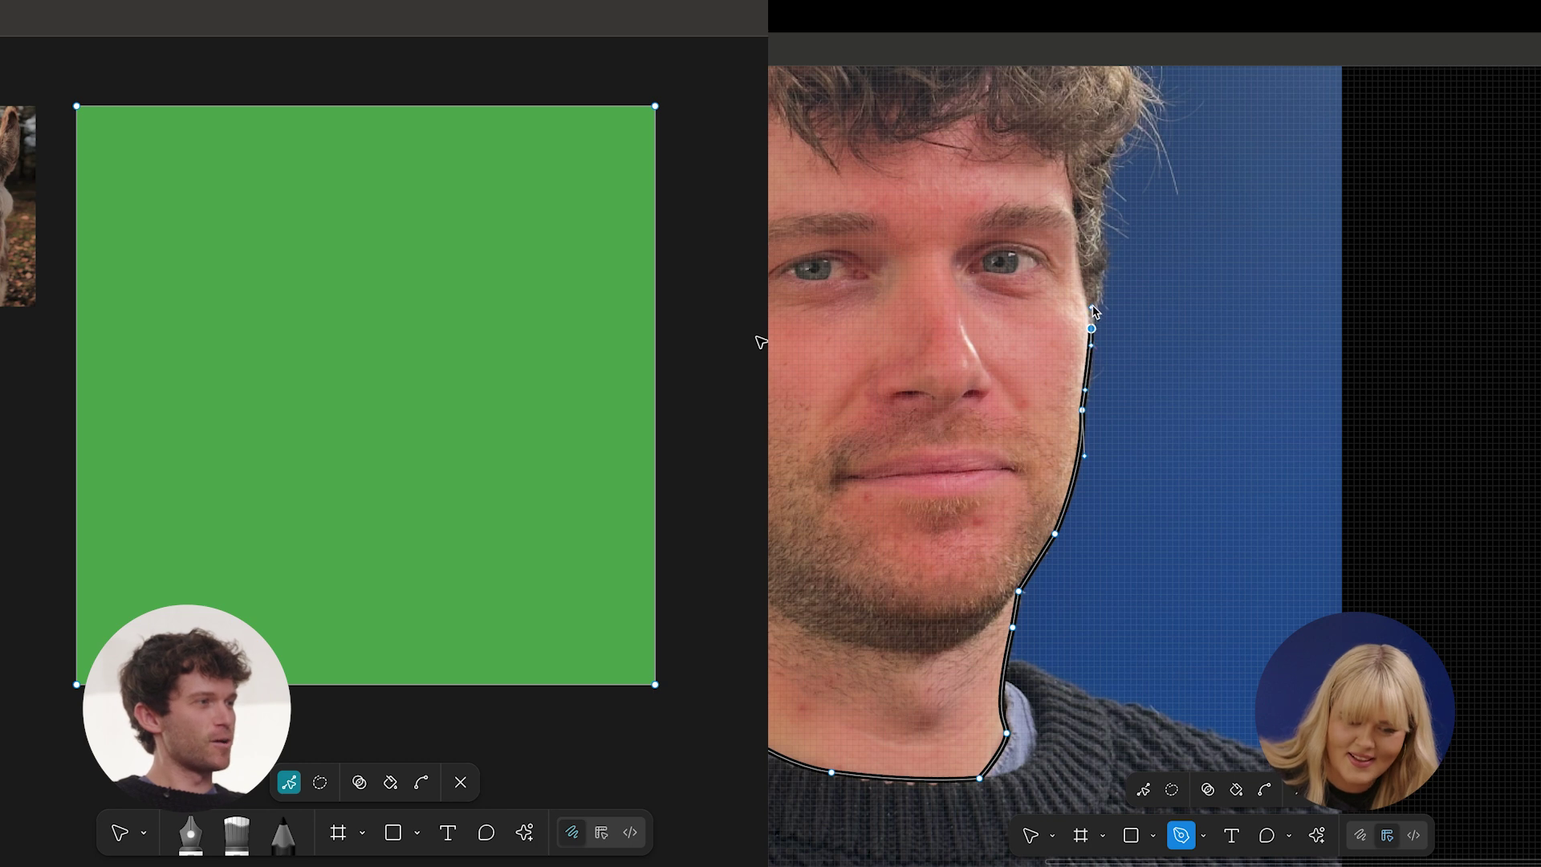
scroll(1093, 310, up, 5)
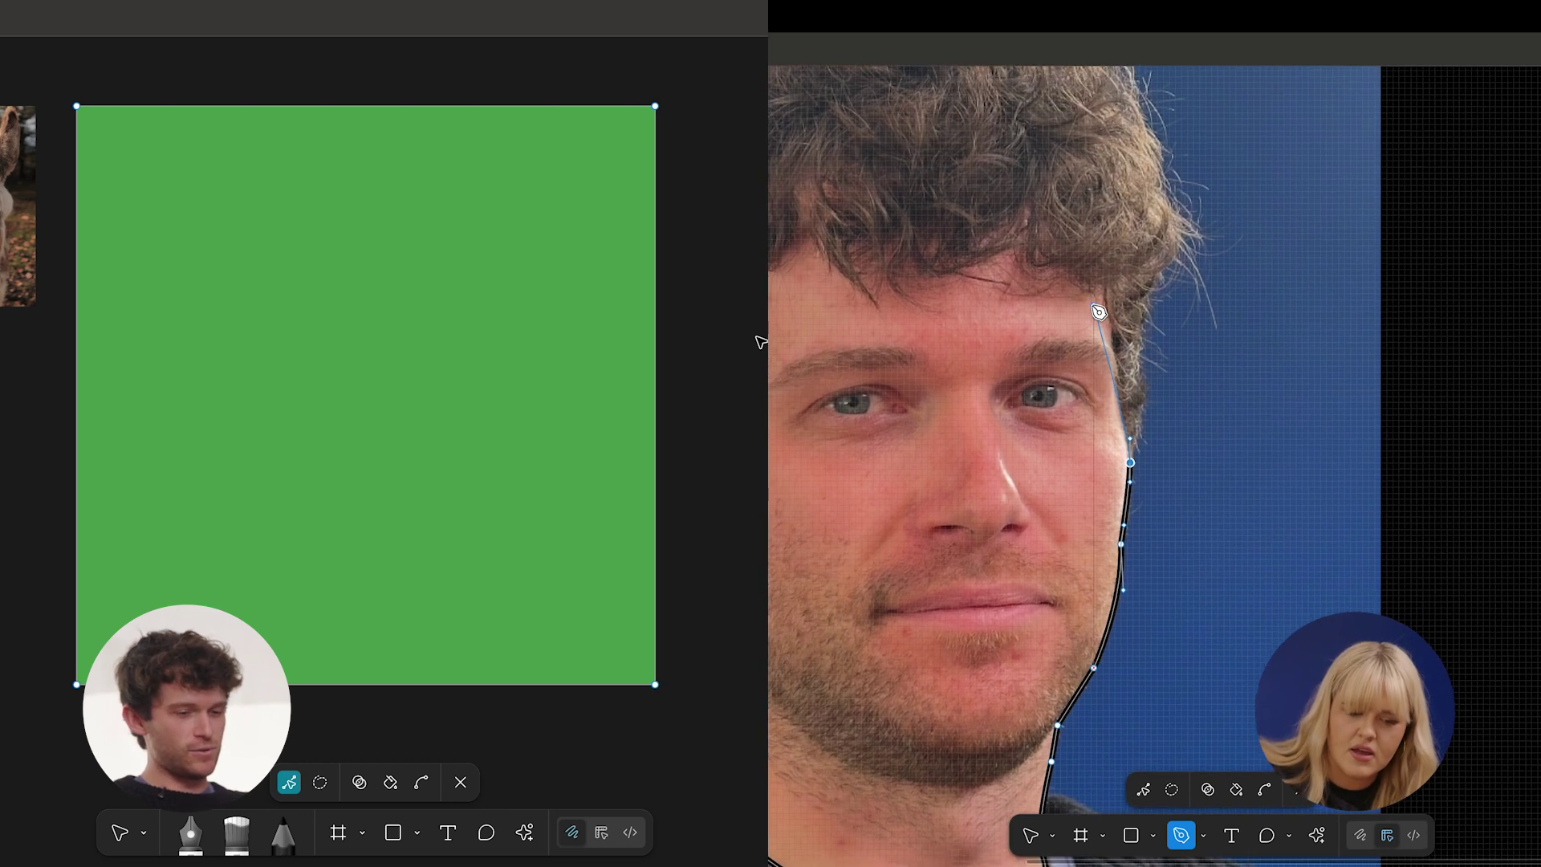
scroll(1190, 346, left, 5)
drag(1271, 386, 1270, 360)
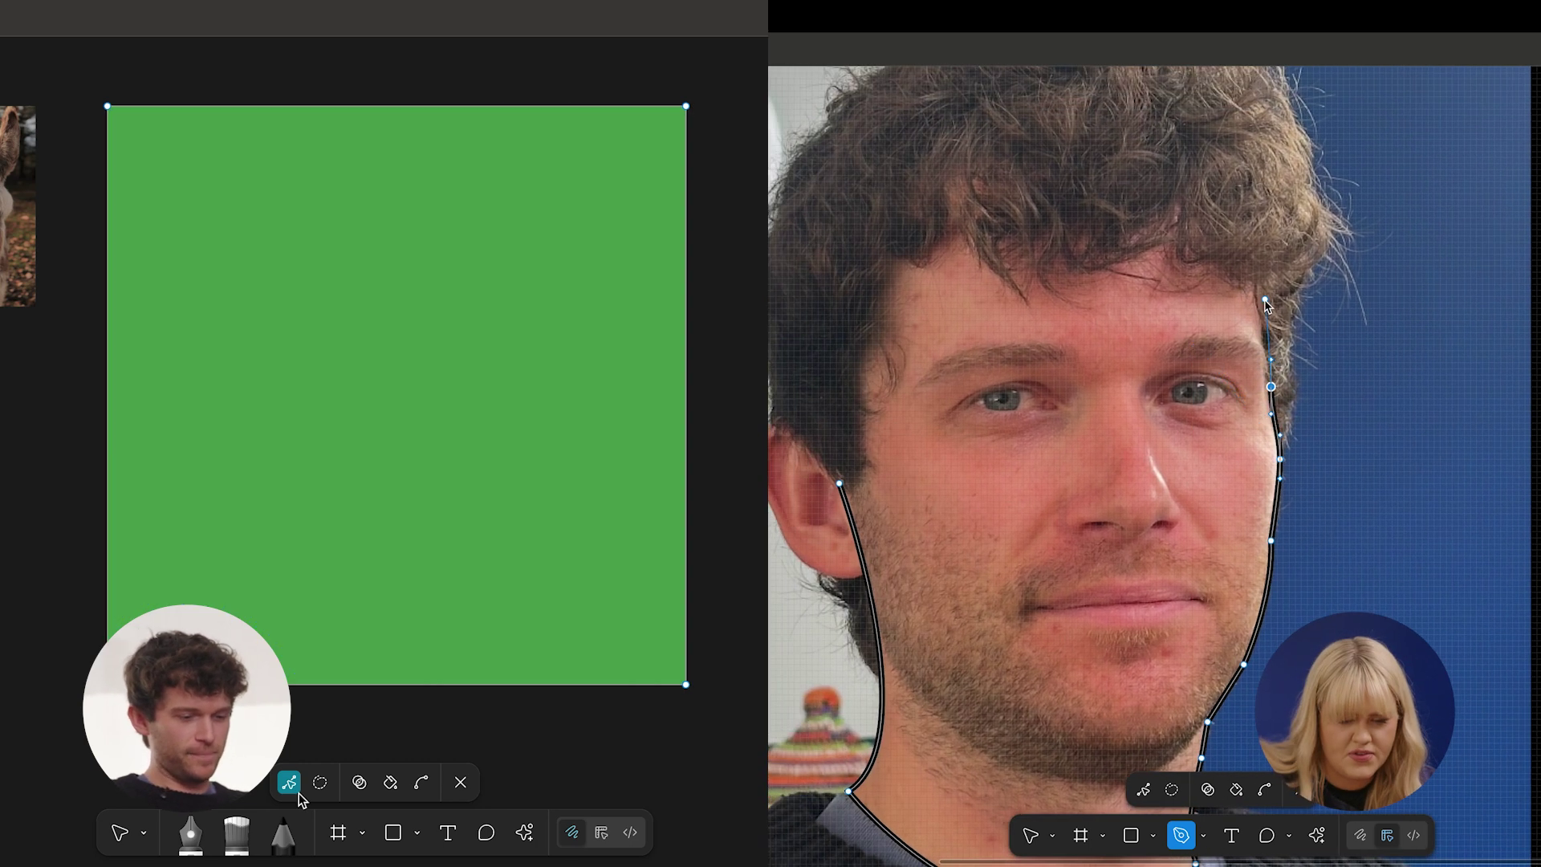
click(237, 839)
click(1262, 297)
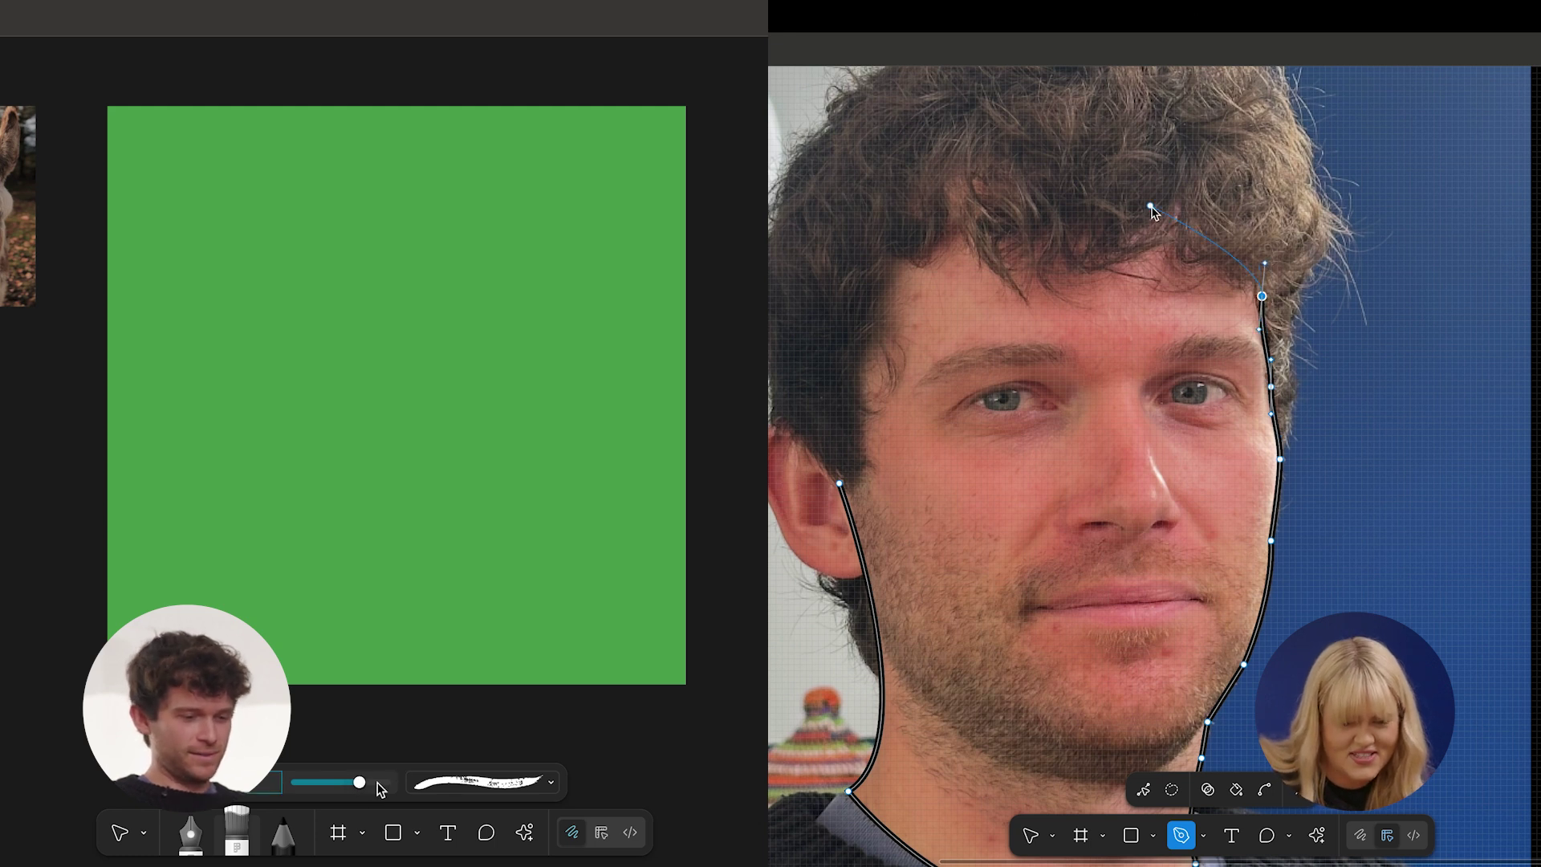
Close the face path over the forehead and back to the ear, and set the brush colour to ochre.
drag(1135, 211, 1030, 233)
drag(359, 783, 355, 784)
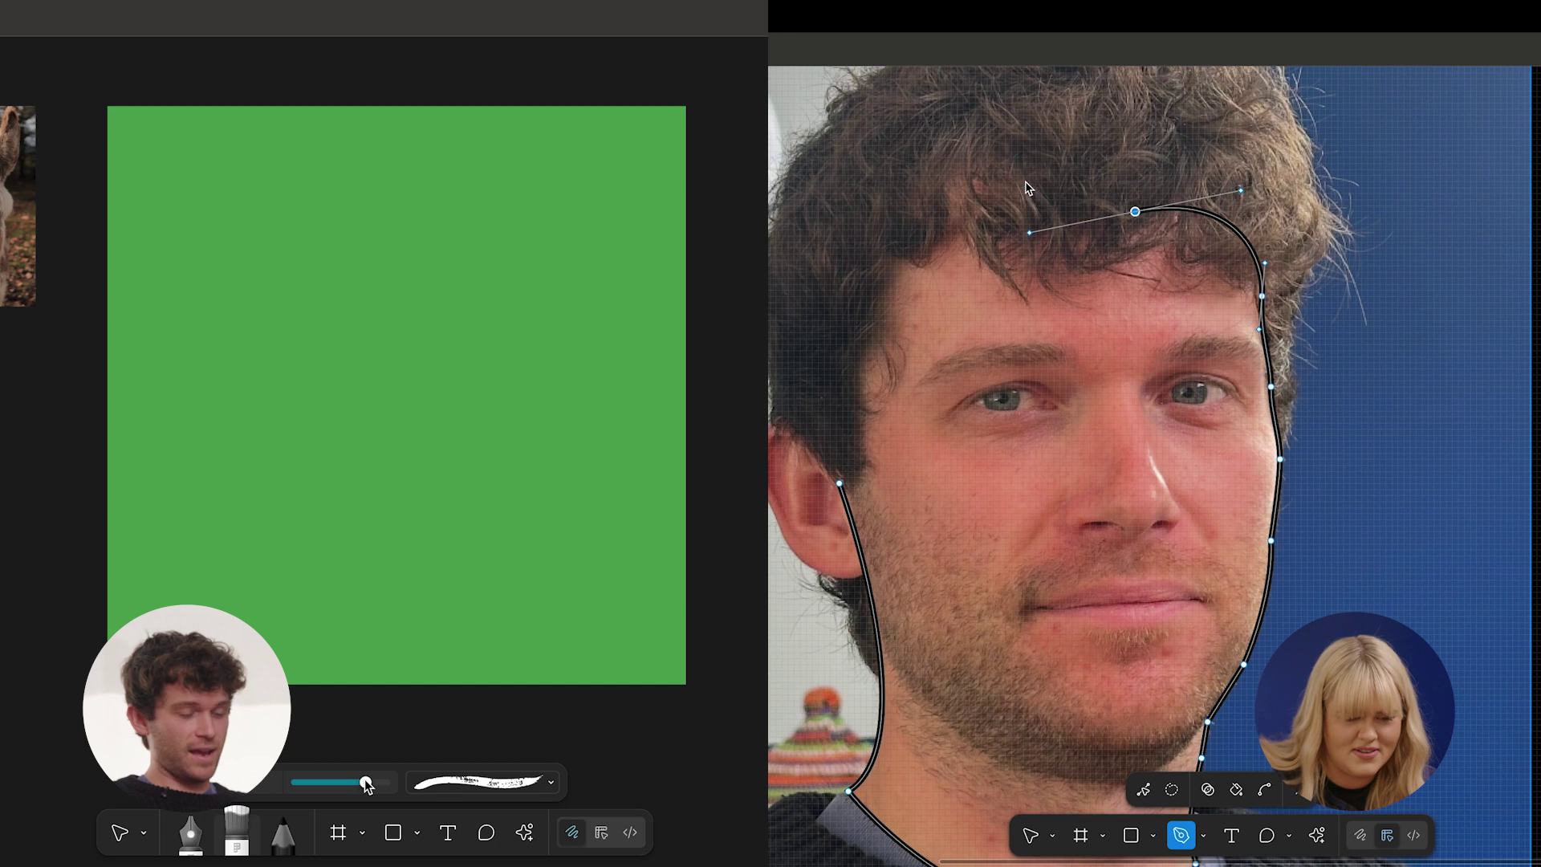
click(201, 783)
key(ctrl+z)
drag(1102, 154, 990, 151)
drag(872, 296, 817, 444)
drag(183, 632, 169, 632)
click(839, 484)
scroll(841, 484, down, 3)
scroll(840, 483, left, 2)
click(208, 469)
key(Escape)
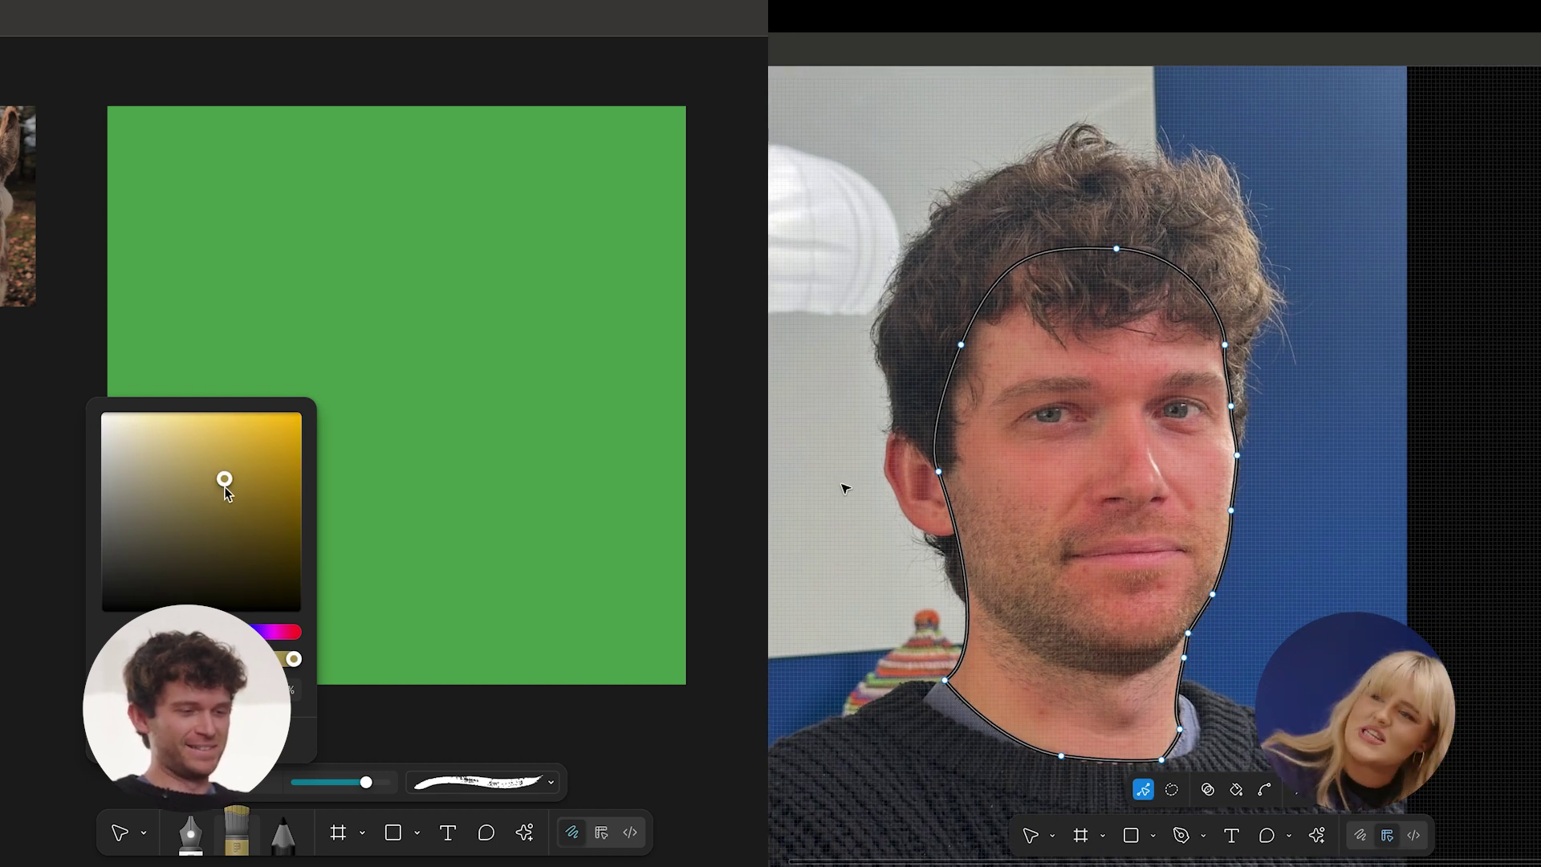
Begin a new pen path at the earlobe and paint the first ochre brush stroke on the green square.
scroll(867, 474, left, 1)
scroll(945, 432, up, 5)
scroll(945, 432, down, 2)
scroll(946, 432, left, 1)
click(382, 463)
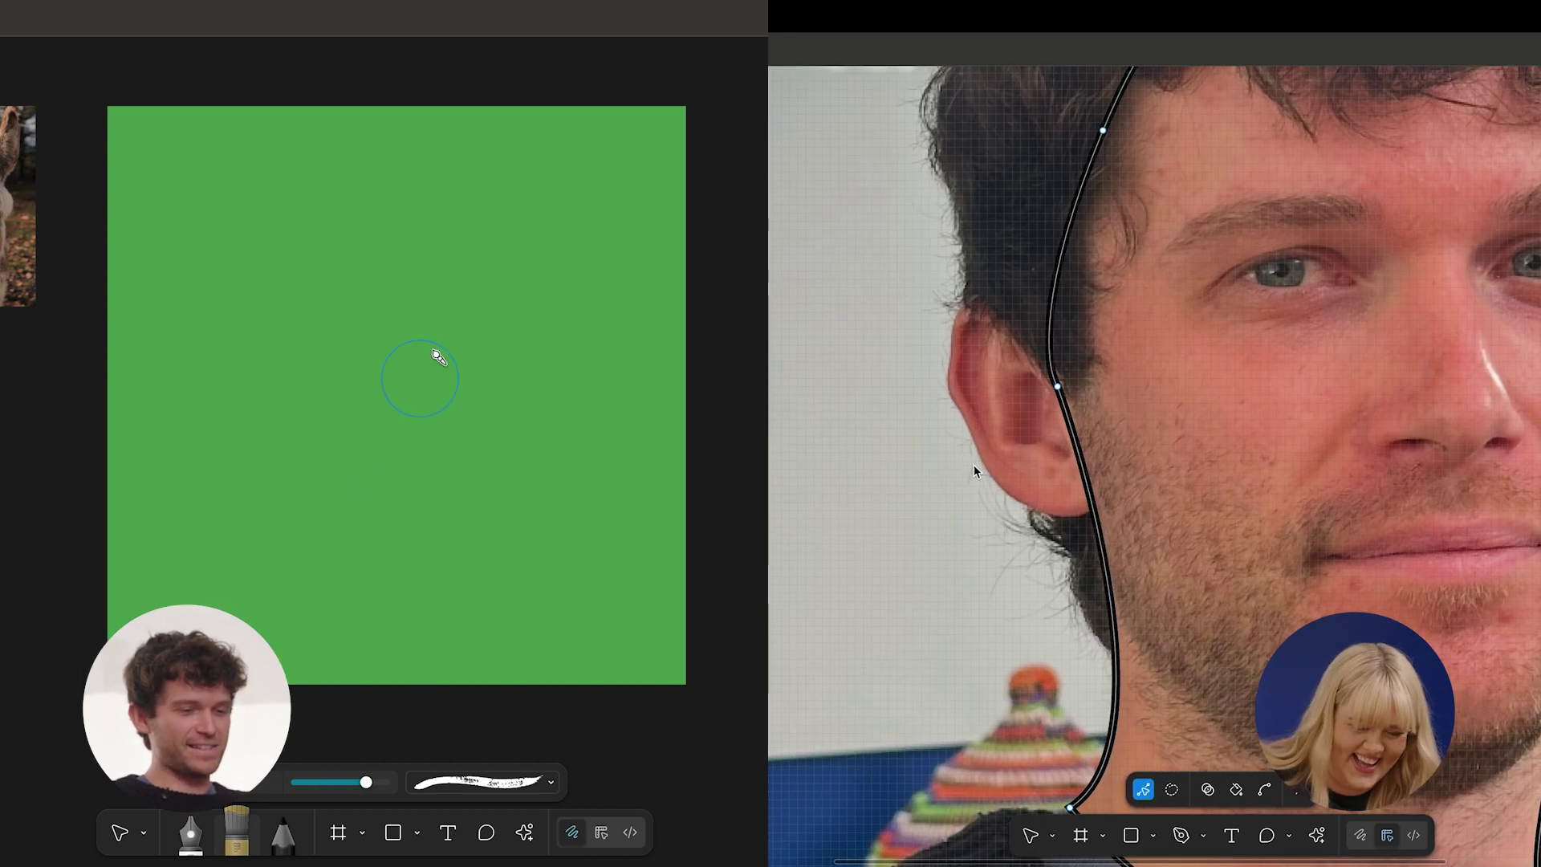
key(Escape)
key(p)
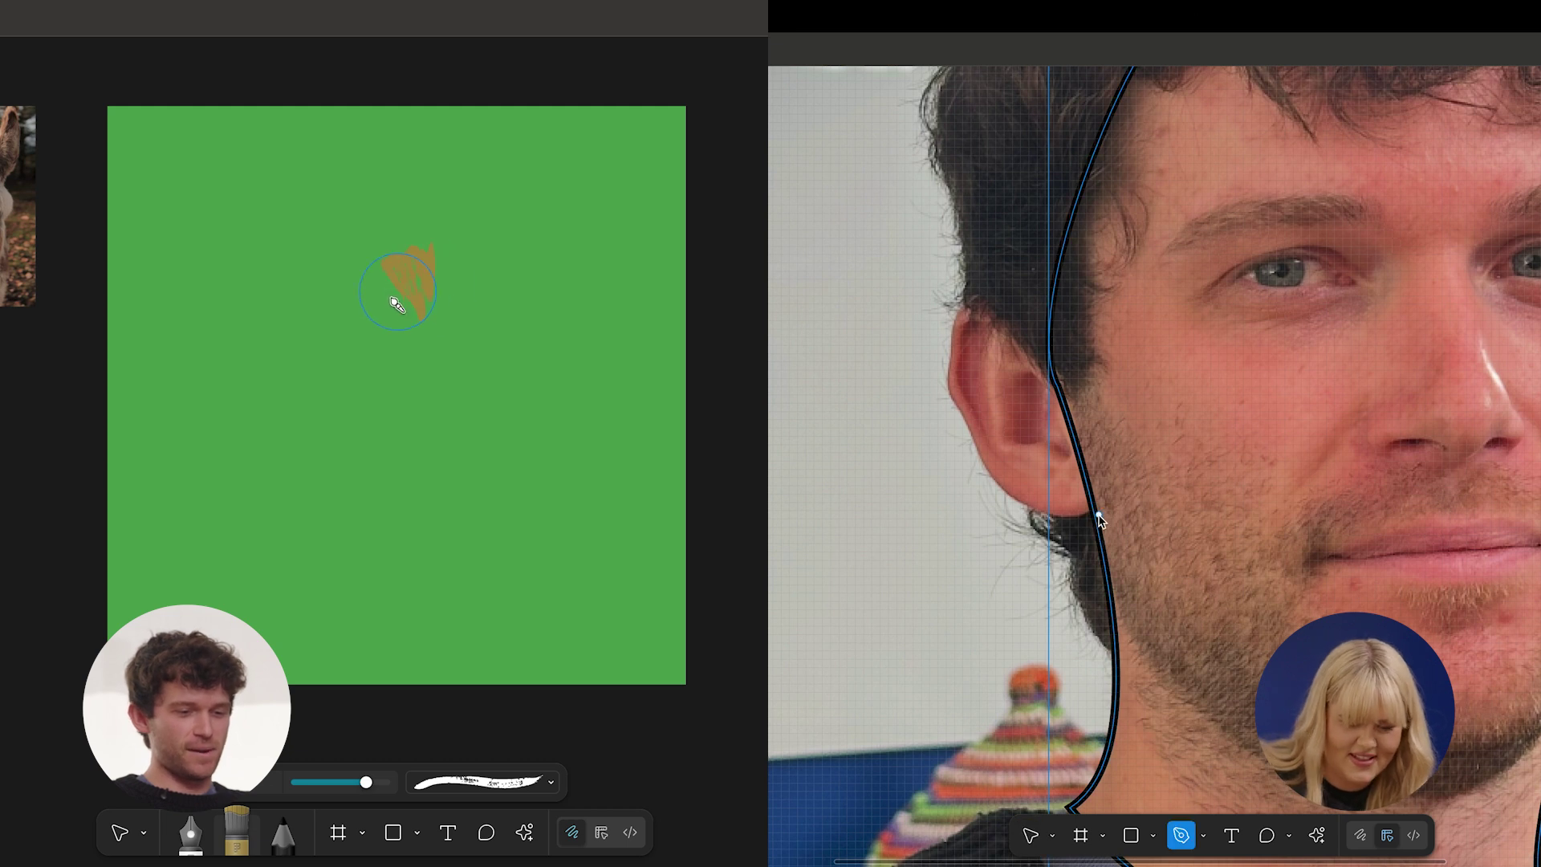
click(1094, 510)
drag(389, 313, 353, 374)
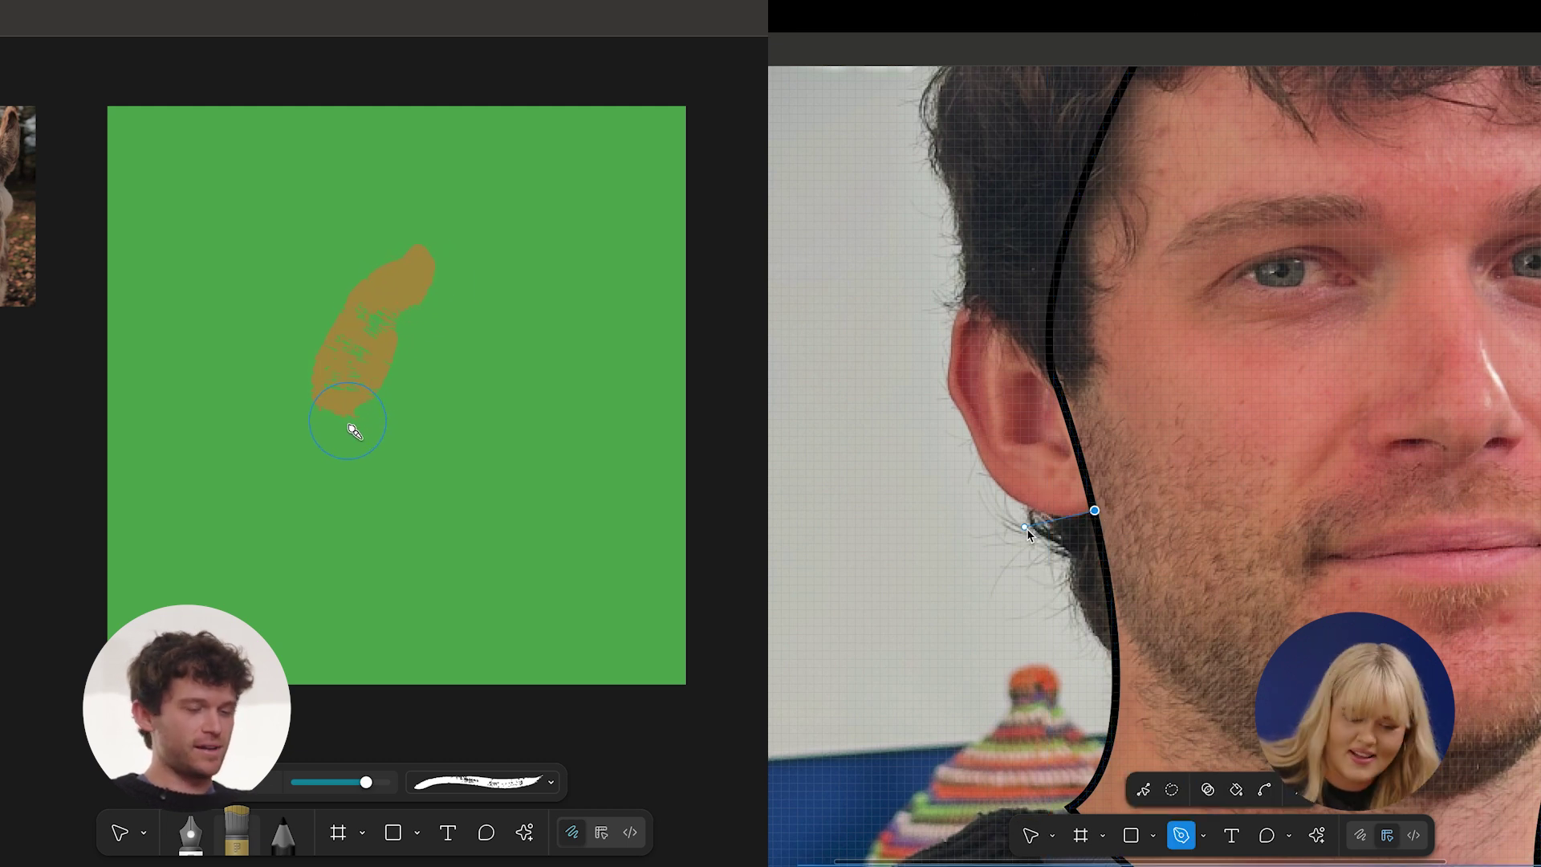
Paint a filled ochre circle in the green square and trace the ear's lower outer edge with the Pen tool.
drag(478, 459, 509, 413)
drag(1009, 492, 1001, 480)
drag(509, 412, 506, 327)
drag(1002, 480, 996, 469)
drag(506, 327, 480, 281)
drag(995, 470, 969, 448)
mouse_move(480, 281)
mouse_down()
mouse_move(429, 272)
mouse_move(340, 320)
mouse_move(342, 436)
mouse_up()
drag(971, 423, 973, 431)
drag(361, 455, 395, 470)
drag(951, 399, 959, 404)
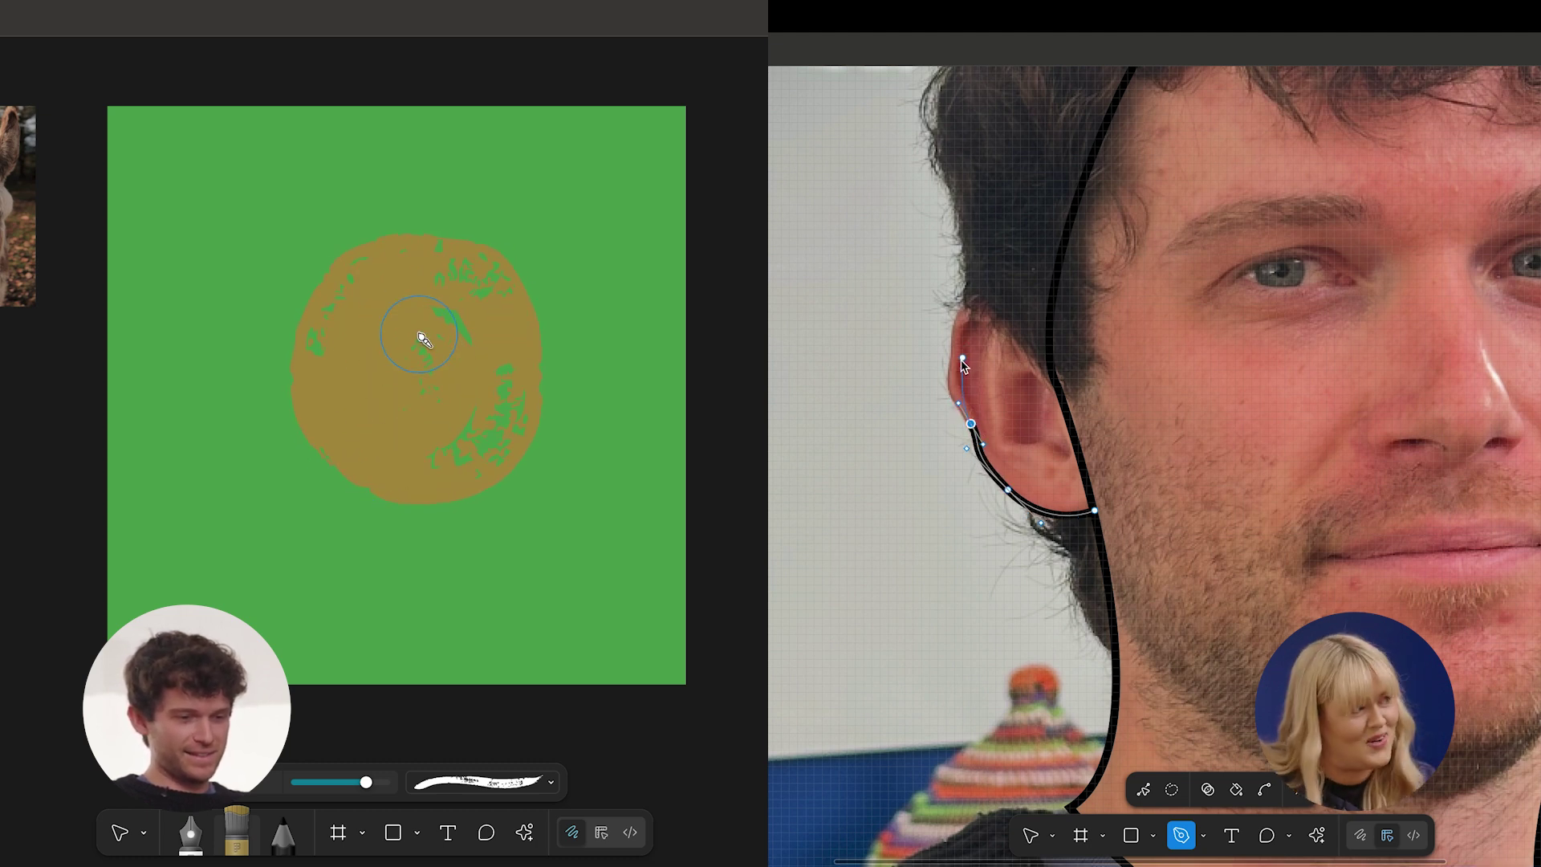
Close the ear path around its upper edge and enlarge the green square to 1068 × 1068.
scroll(423, 340, down, 3)
drag(949, 357, 961, 309)
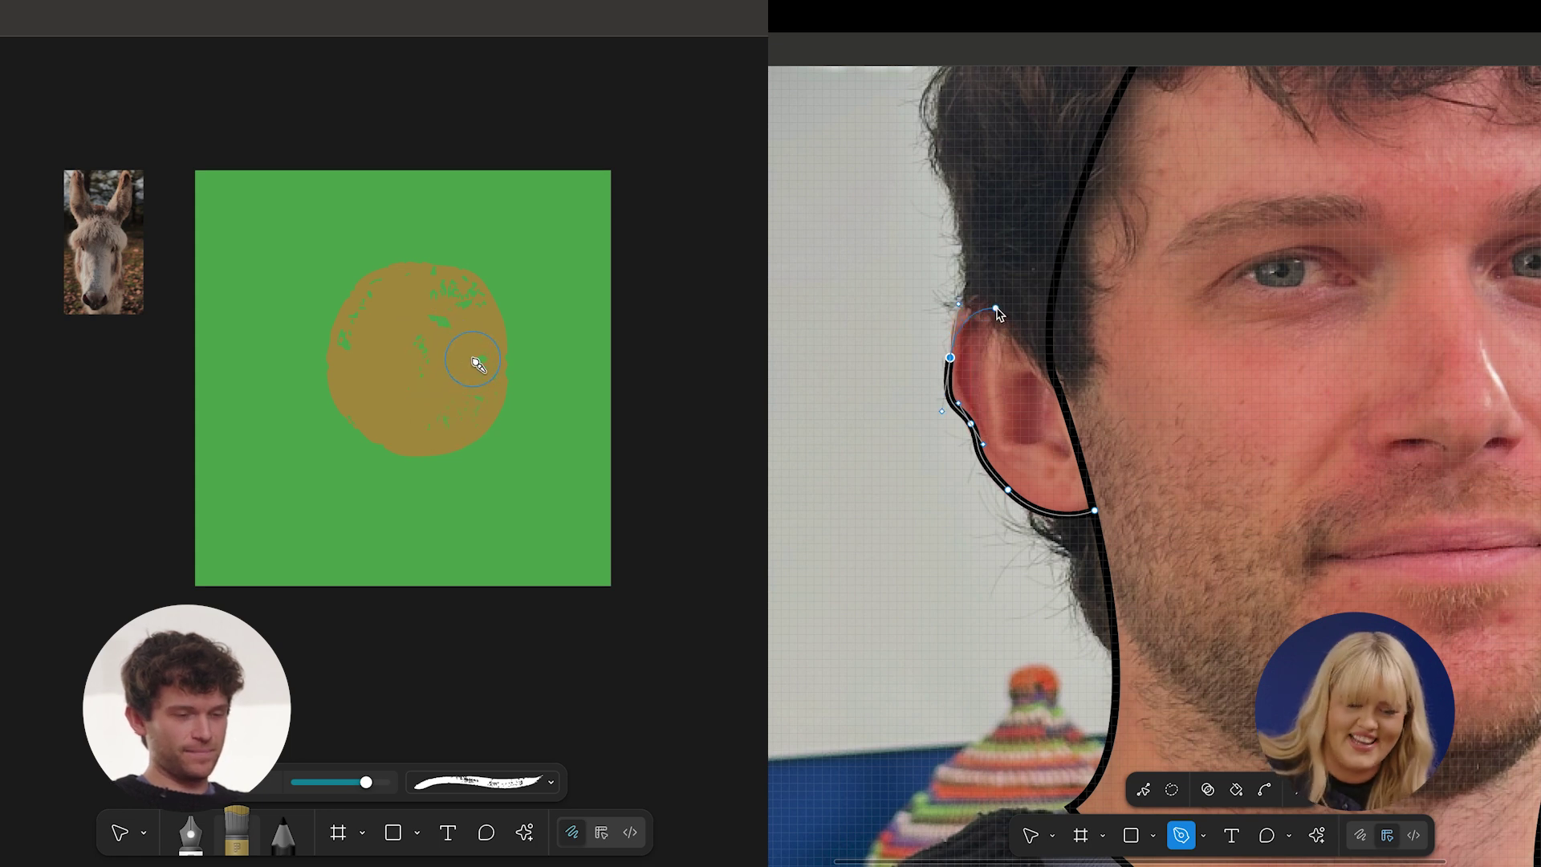
key(v)
click(568, 252)
drag(996, 308, 1028, 345)
drag(611, 586, 659, 634)
click(1053, 382)
key(shift+Right)
click(1094, 510)
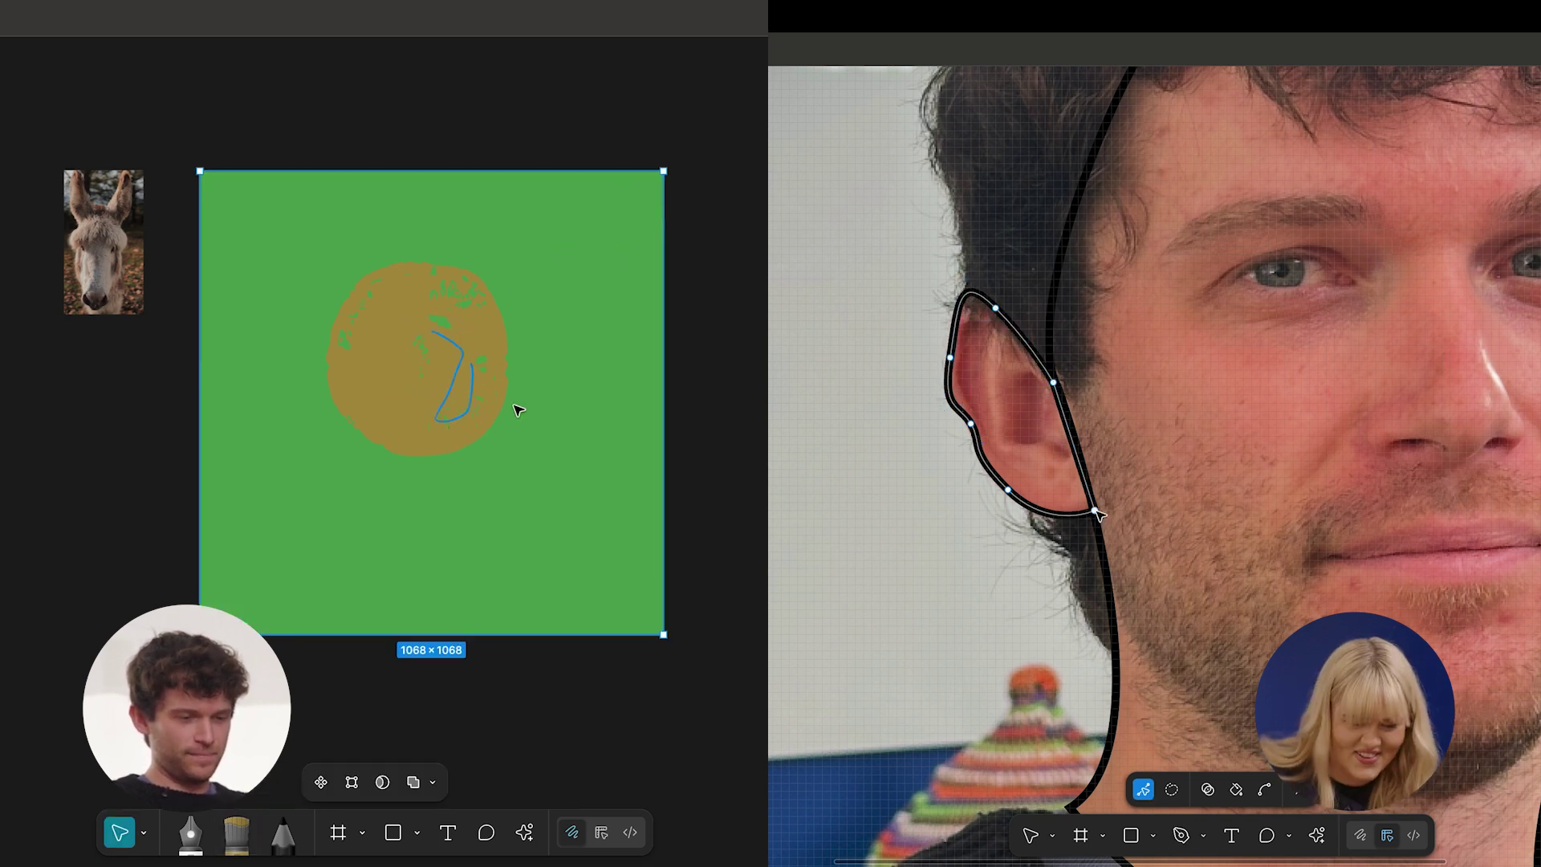
Select the ochre circle's strokes without the green square and move them slightly down and to the right.
scroll(1438, 464, down, 5)
scroll(1438, 464, right, 2)
mouse_move(690, 222)
mouse_down()
mouse_move(338, 485)
mouse_move(327, 477)
mouse_up()
scroll(1532, 451, up, 1)
shift+click(504, 525)
scroll(1532, 451, down, 2)
scroll(1531, 451, right, 1)
drag(416, 400, 460, 455)
key(Escape)
key(Escape)
scroll(1154, 465, right, 1)
Paint the ochre body outline below the circle and trace the hair's edge from the neck up behind the ear.
click(237, 833)
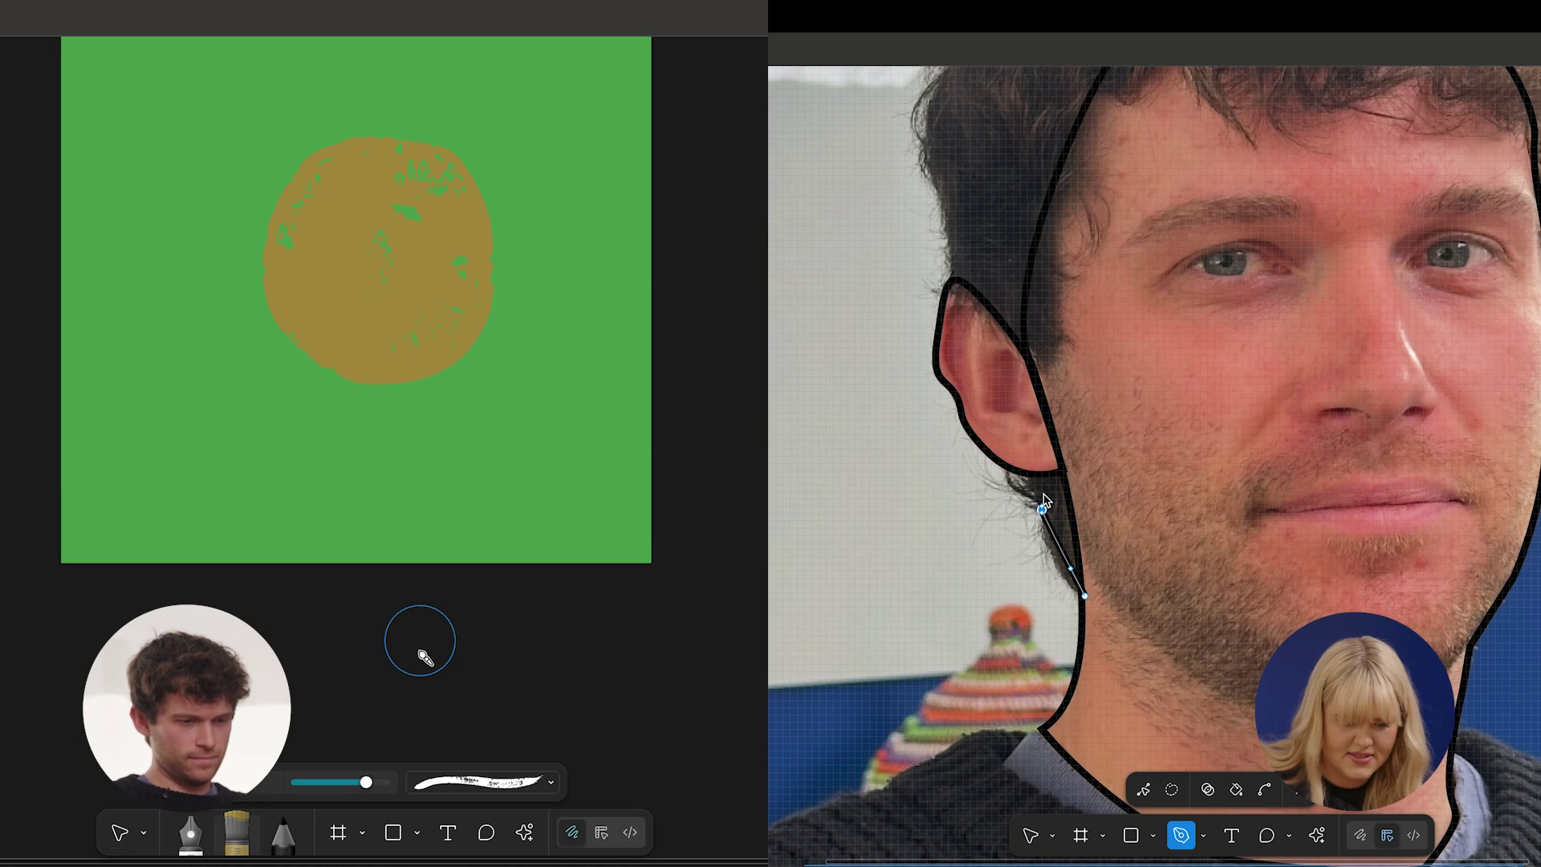
drag(1042, 509, 1044, 454)
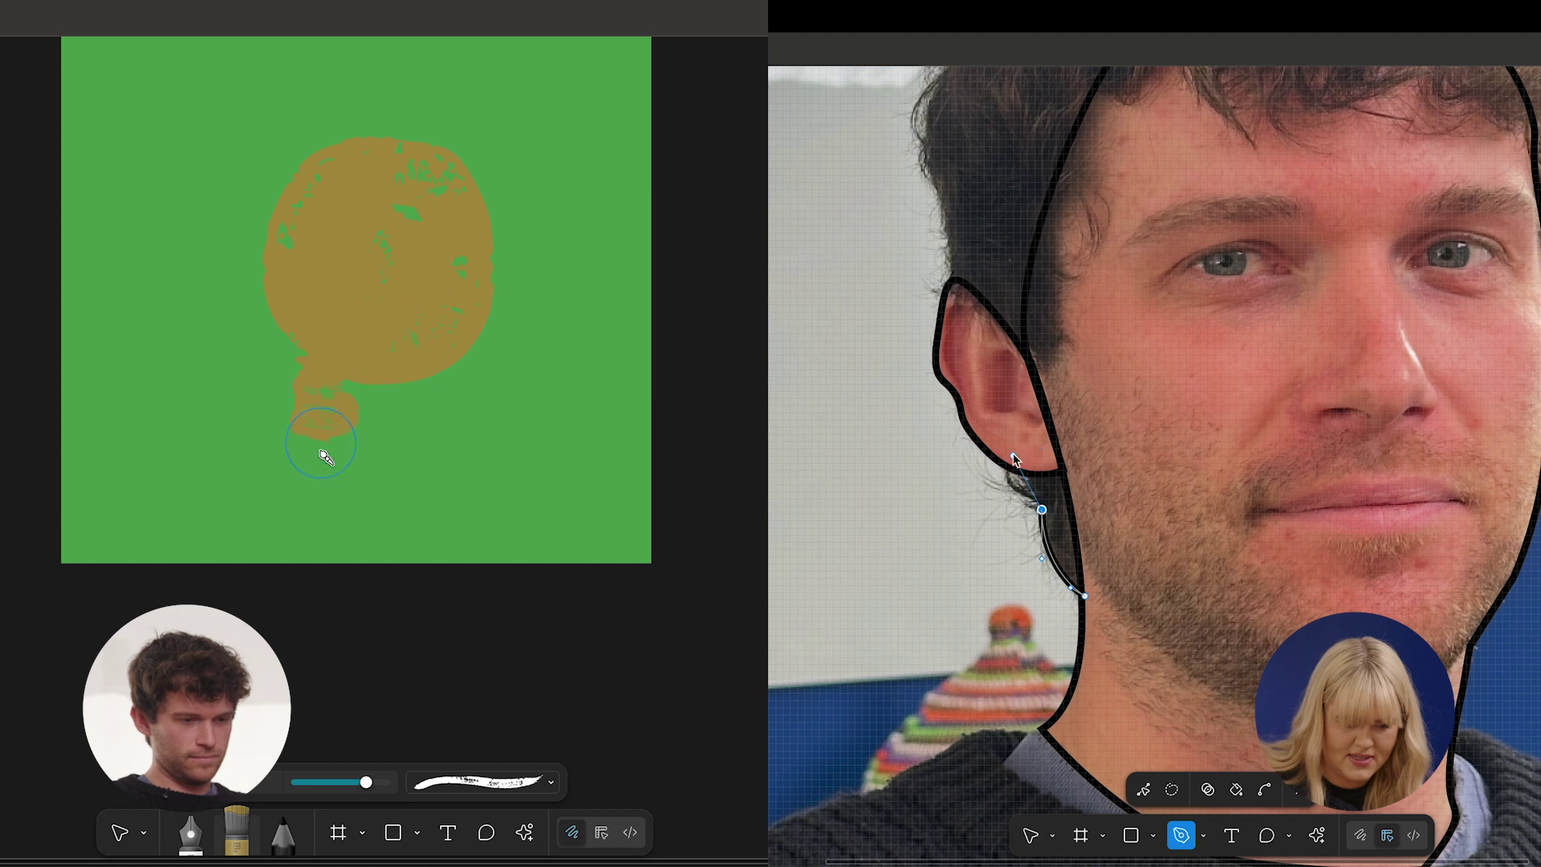
drag(1007, 463, 1009, 432)
drag(312, 509, 462, 588)
scroll(1008, 418, up, 2)
drag(351, 363, 354, 542)
mouse_move(1008, 396)
mouse_down()
mouse_move(992, 353)
mouse_move(1028, 386)
mouse_up()
Fill the body with vertical ochre strokes and trace the hair's outer edge up the side of the head.
scroll(1010, 385, up, 1)
drag(387, 370, 388, 576)
drag(1027, 386, 1004, 346)
drag(420, 366, 428, 596)
scroll(1004, 346, up, 1)
drag(423, 381, 455, 593)
click(1022, 294)
drag(438, 376, 489, 601)
drag(1040, 212, 1037, 186)
Set the brush colour to near-black and continue the hair outline to the top of the head.
click(202, 782)
click(1094, 165)
scroll(1095, 166, up, 1)
mouse_move(158, 632)
mouse_down()
mouse_move(244, 631)
mouse_move(139, 631)
mouse_up()
drag(1058, 188, 1101, 171)
click(104, 607)
drag(1198, 116, 1260, 124)
click(202, 782)
scroll(1261, 123, up, 1)
click(202, 781)
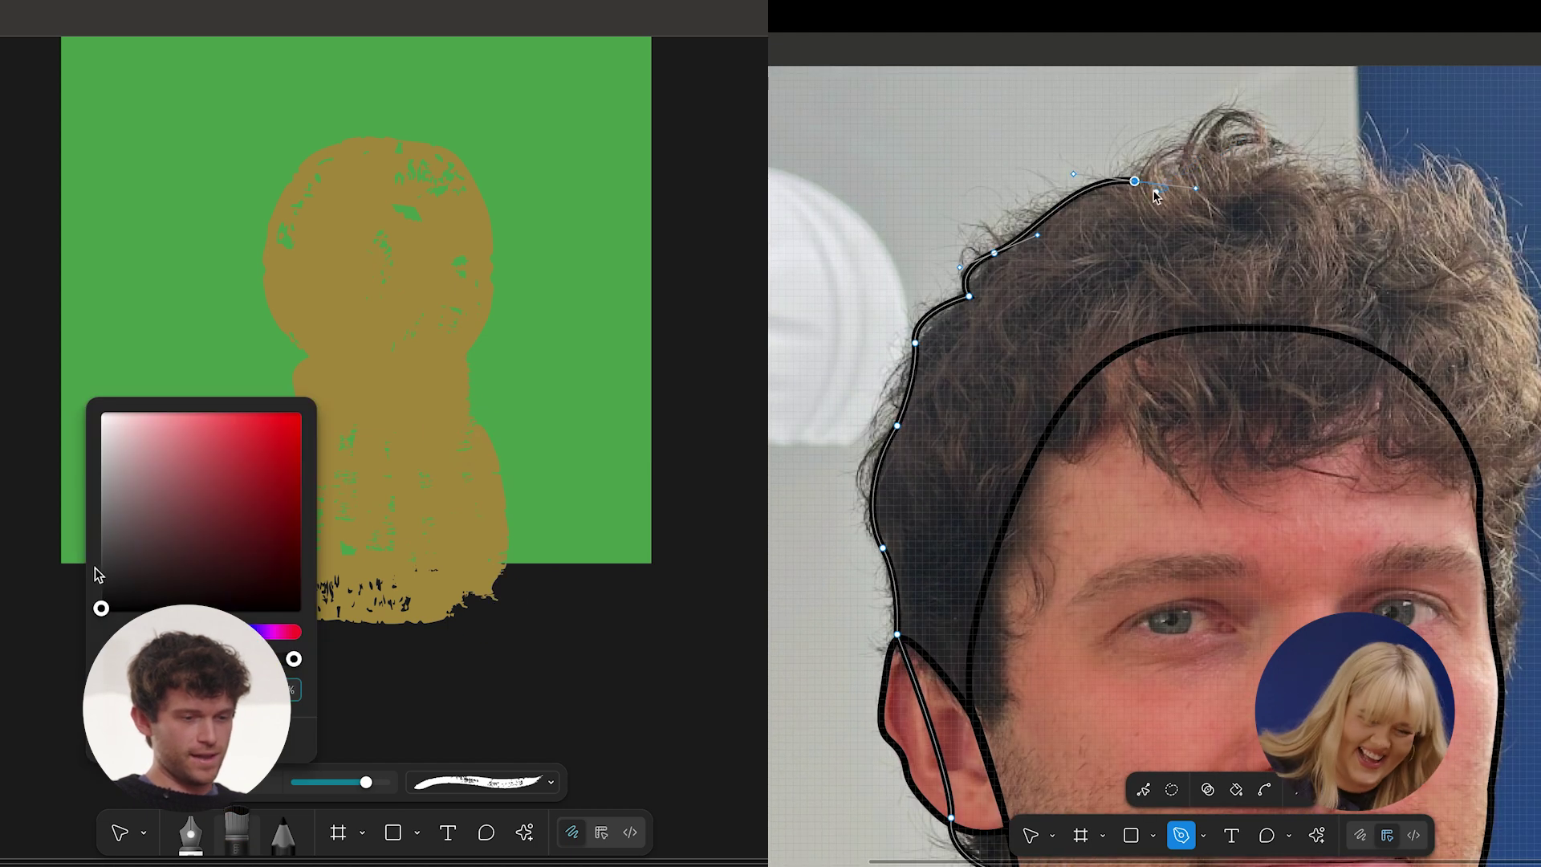
click(328, 501)
Paint vertical near-black strokes down the middle of the body and trace the curl on top of the head.
drag(367, 395, 370, 483)
drag(1185, 160, 1185, 158)
drag(370, 483, 371, 582)
drag(1186, 158, 1186, 143)
drag(390, 359, 390, 620)
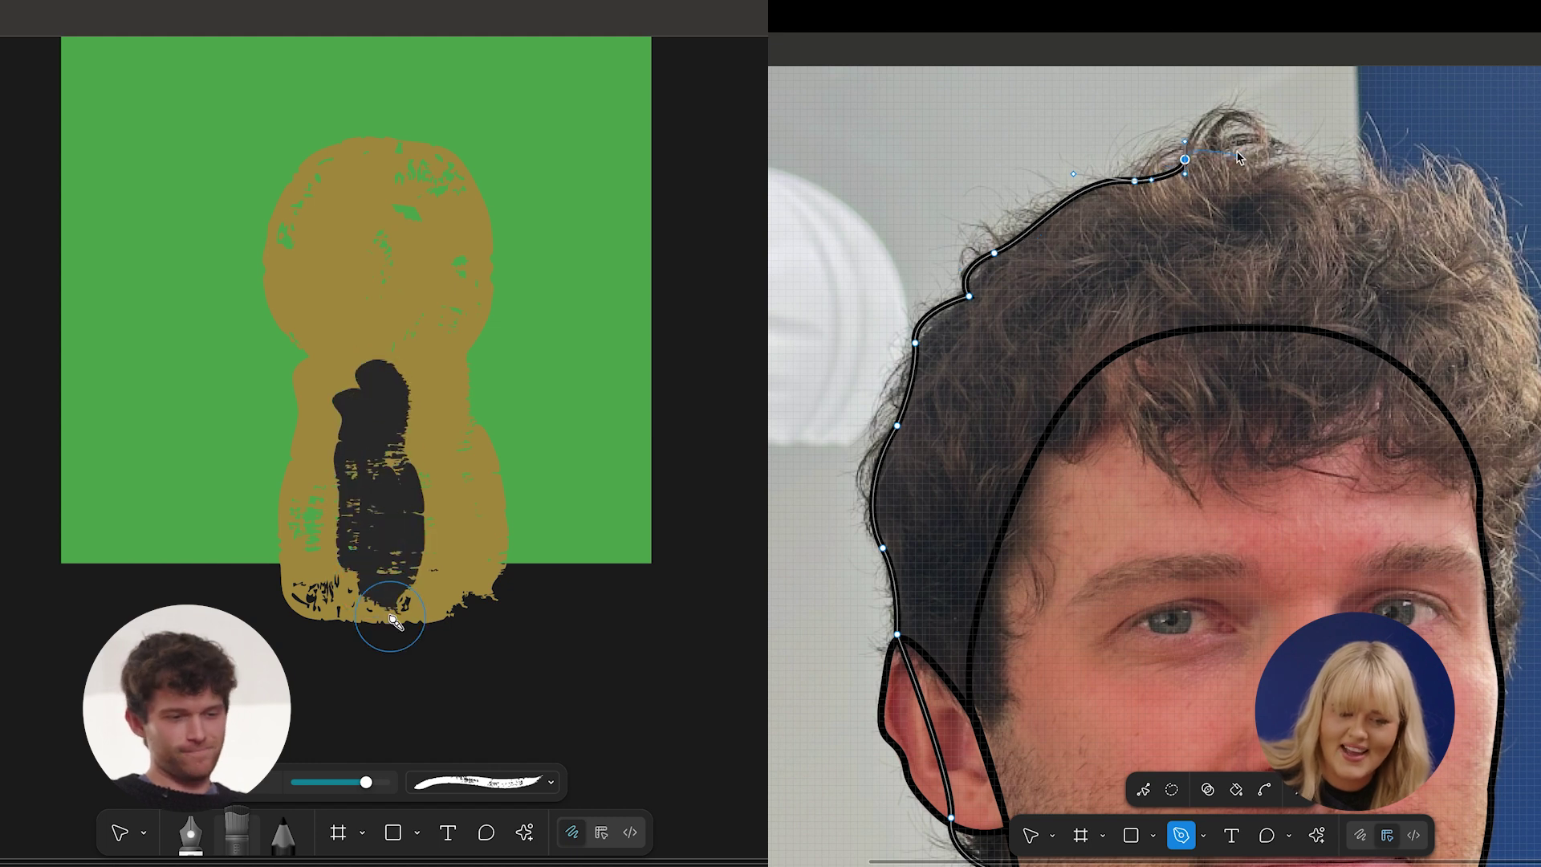
drag(416, 384, 427, 637)
mouse_move(1260, 127)
mouse_down()
mouse_move(1301, 167)
mouse_move(1304, 151)
mouse_up()
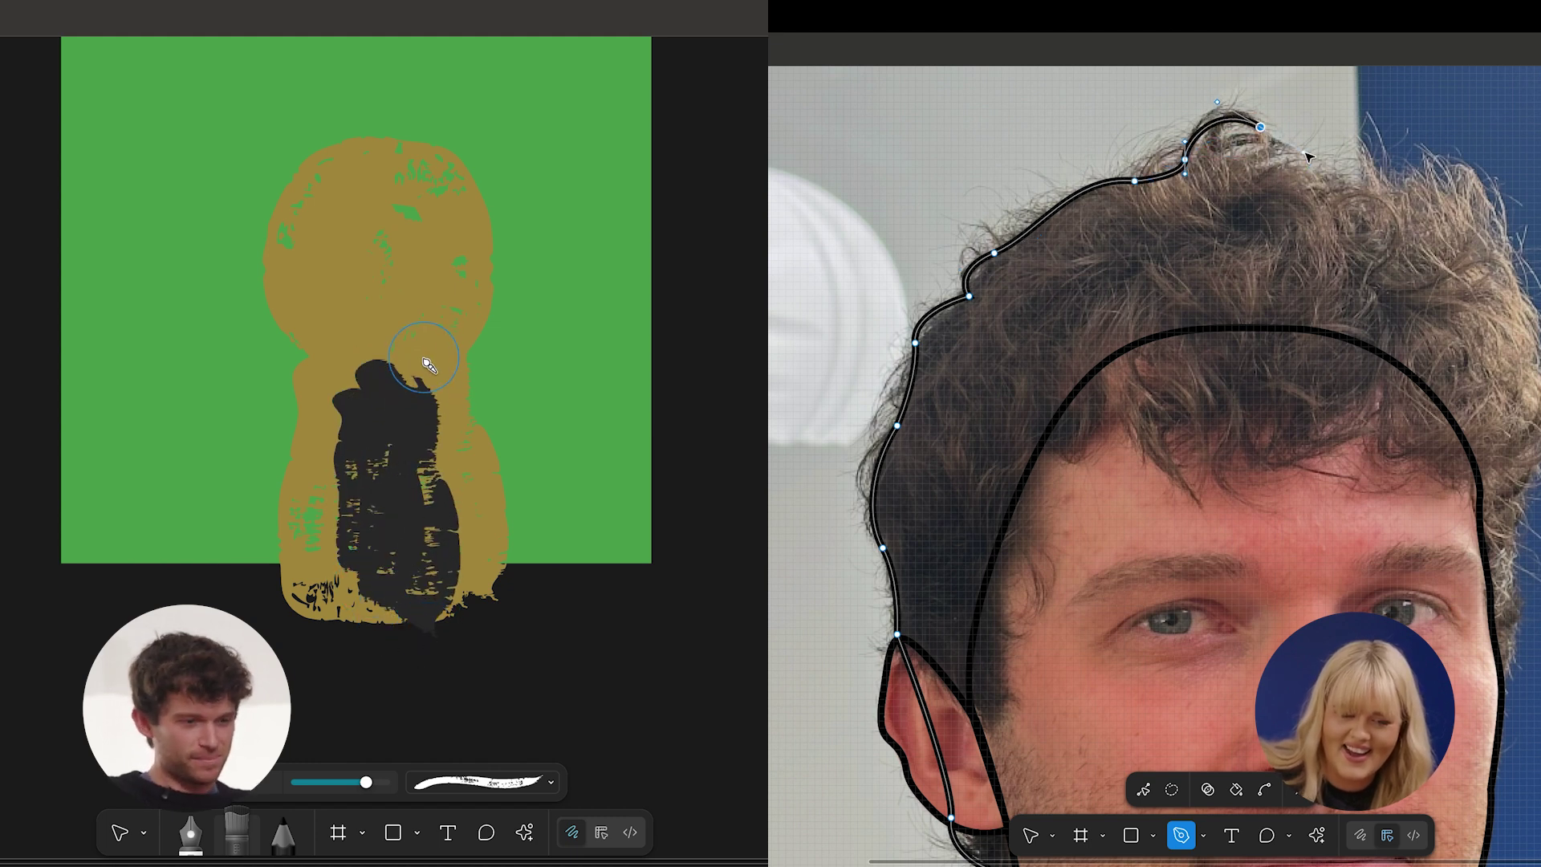
Widen the near-black area on the body and bring the hair outline around the underside of the top curl.
mouse_move(403, 372)
mouse_down()
mouse_move(354, 385)
mouse_move(413, 382)
mouse_up()
drag(1224, 151, 1248, 169)
drag(413, 382, 420, 382)
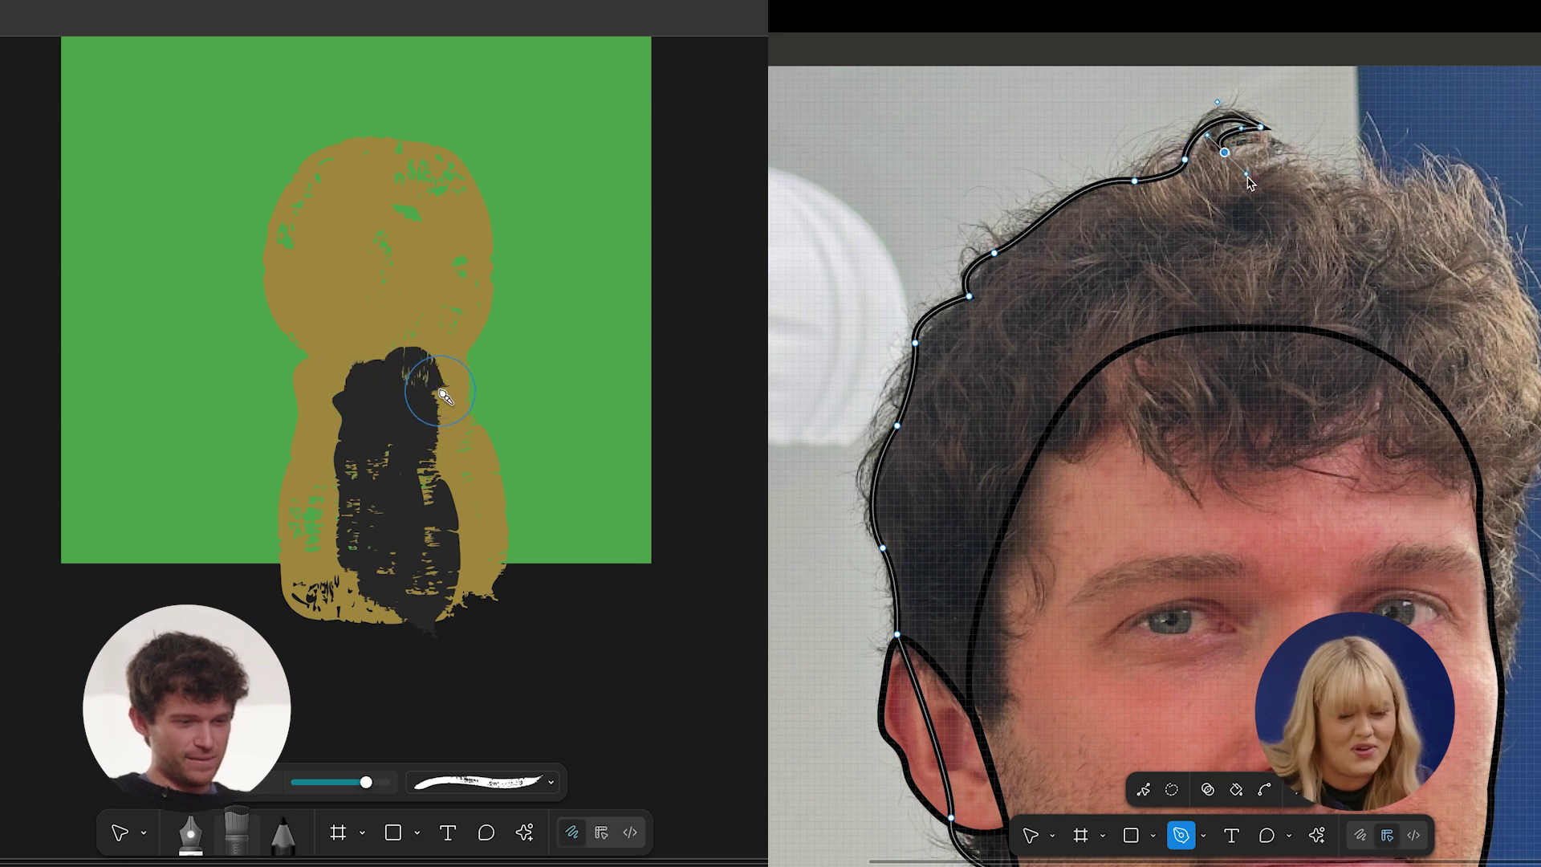
click(1304, 165)
click(1333, 181)
mouse_move(345, 426)
mouse_down()
mouse_move(377, 616)
mouse_move(430, 585)
mouse_move(447, 626)
mouse_up()
Change the brush colour to dark blue and trace the pointed tufts along the top of the hair.
click(202, 782)
drag(1365, 177, 1360, 165)
click(247, 632)
click(1361, 145)
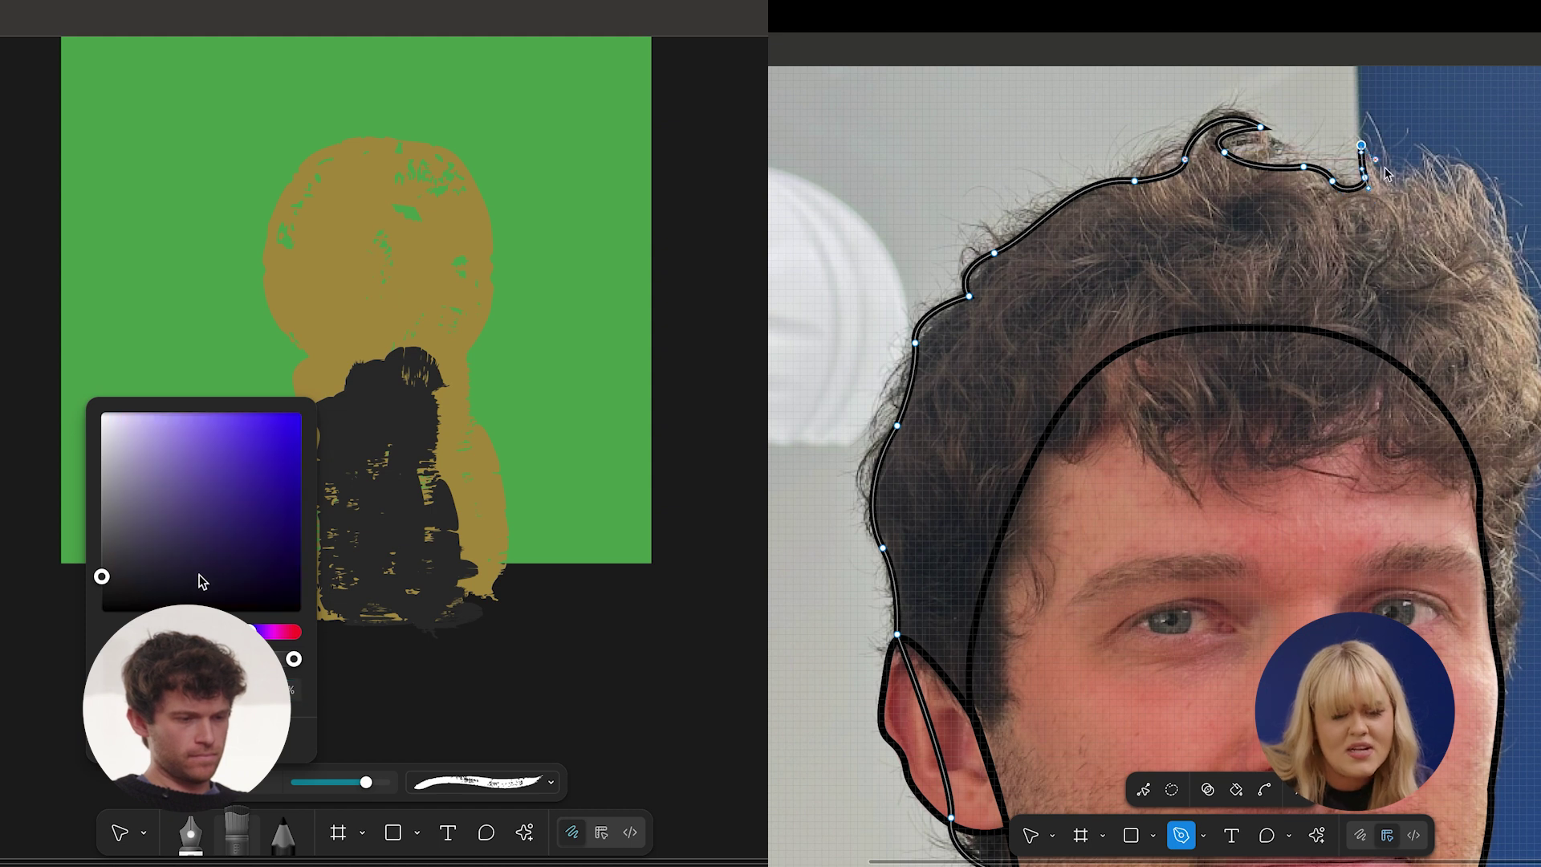
drag(203, 567, 221, 558)
drag(1393, 195, 1394, 198)
drag(221, 557, 227, 530)
drag(1393, 198, 1394, 205)
drag(227, 530, 245, 547)
drag(1394, 204, 1393, 206)
click(1433, 160)
drag(272, 550, 265, 528)
drag(1434, 160, 1454, 163)
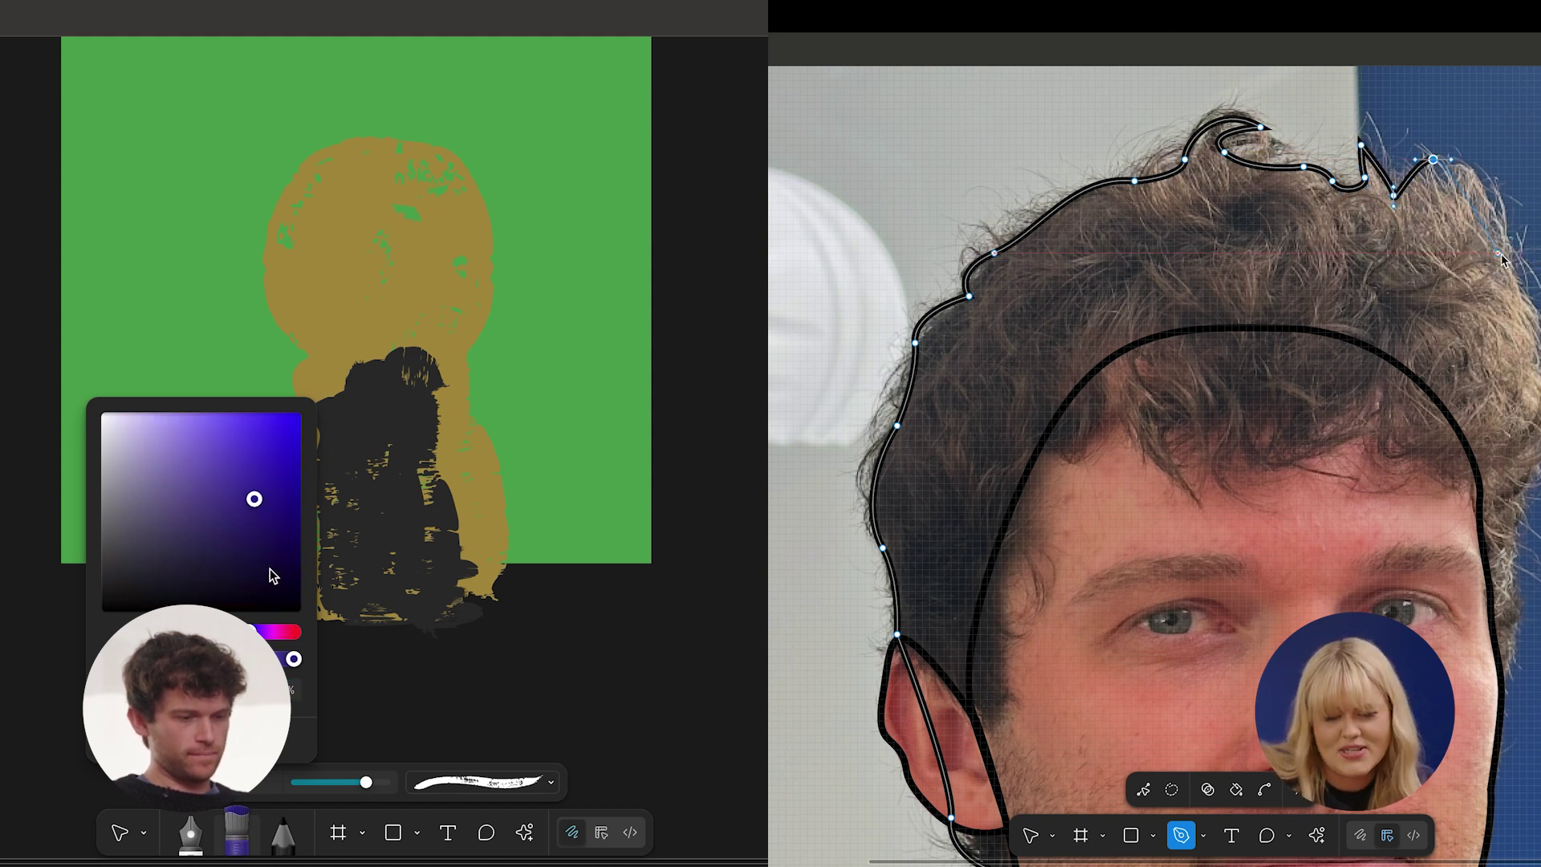
Trace the hair outline down the head's right side, and paint and undo a darker navy stroke on the body.
drag(1505, 253, 1500, 330)
drag(248, 631, 242, 631)
drag(1500, 331, 1498, 342)
drag(235, 490, 228, 537)
drag(1537, 368, 1519, 418)
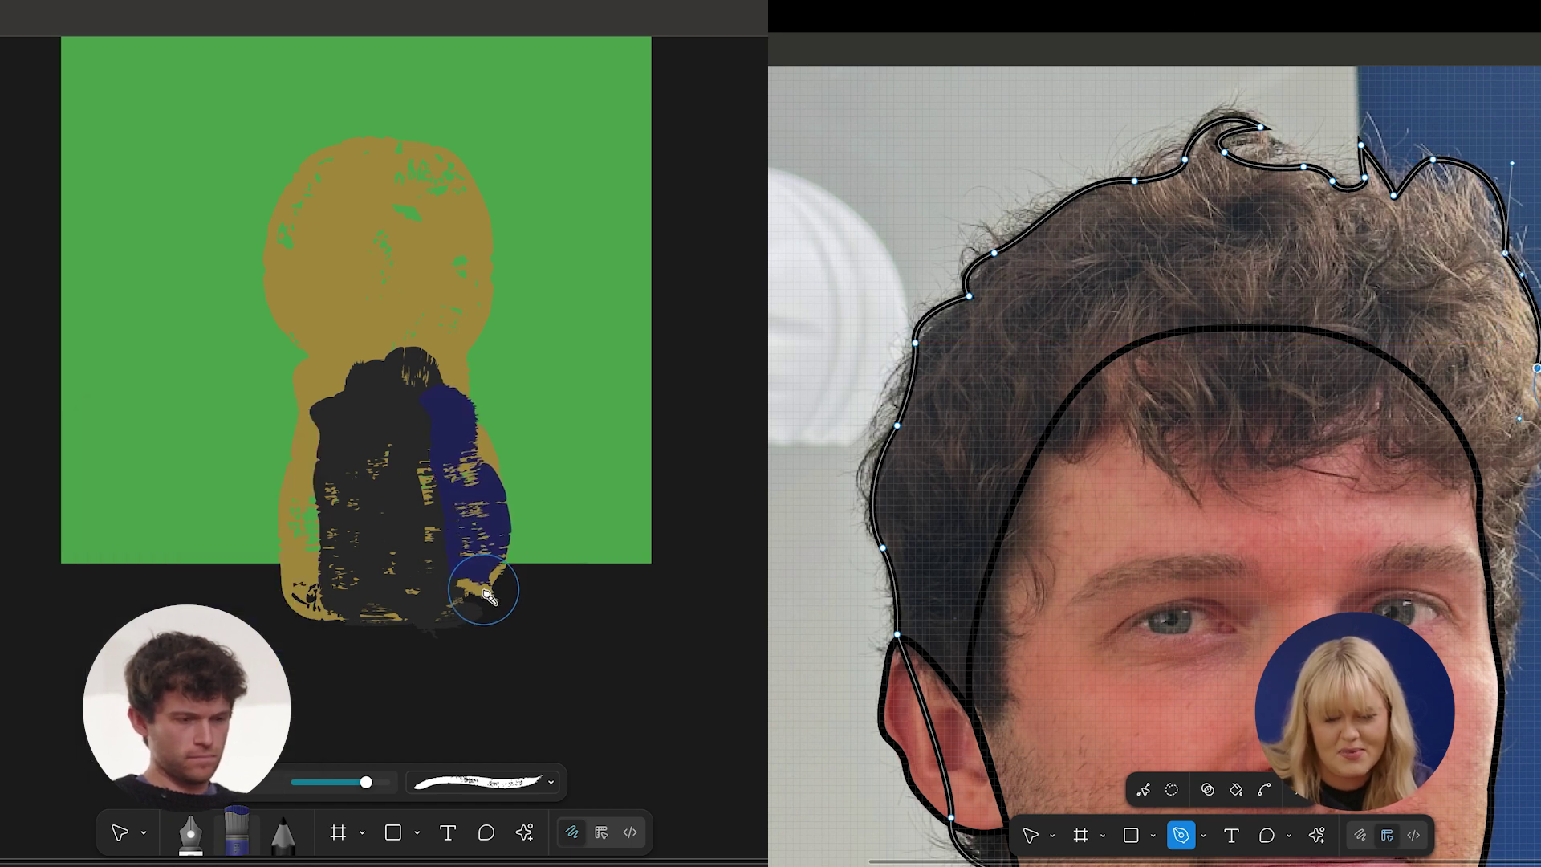
drag(486, 594, 487, 523)
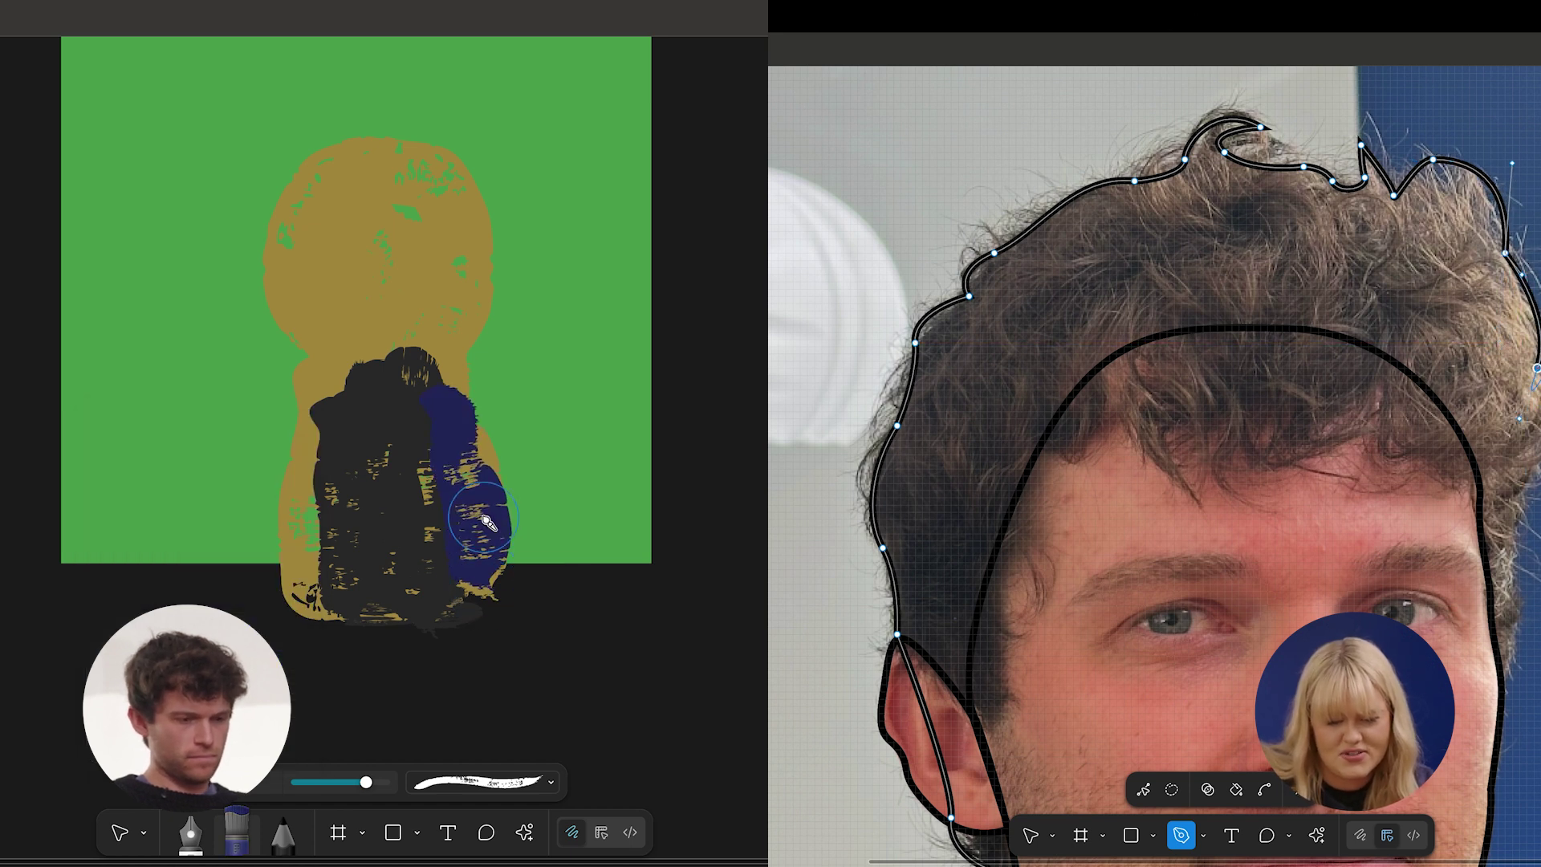
key(ctrl+z)
Paint a muted navy stroke down the body's right side and trace the hair's edge down beside the temple.
click(202, 782)
mouse_move(1527, 476)
mouse_down()
mouse_move(1478, 525)
mouse_move(1521, 489)
mouse_up()
click(187, 537)
drag(444, 393, 481, 602)
drag(1515, 562, 1519, 609)
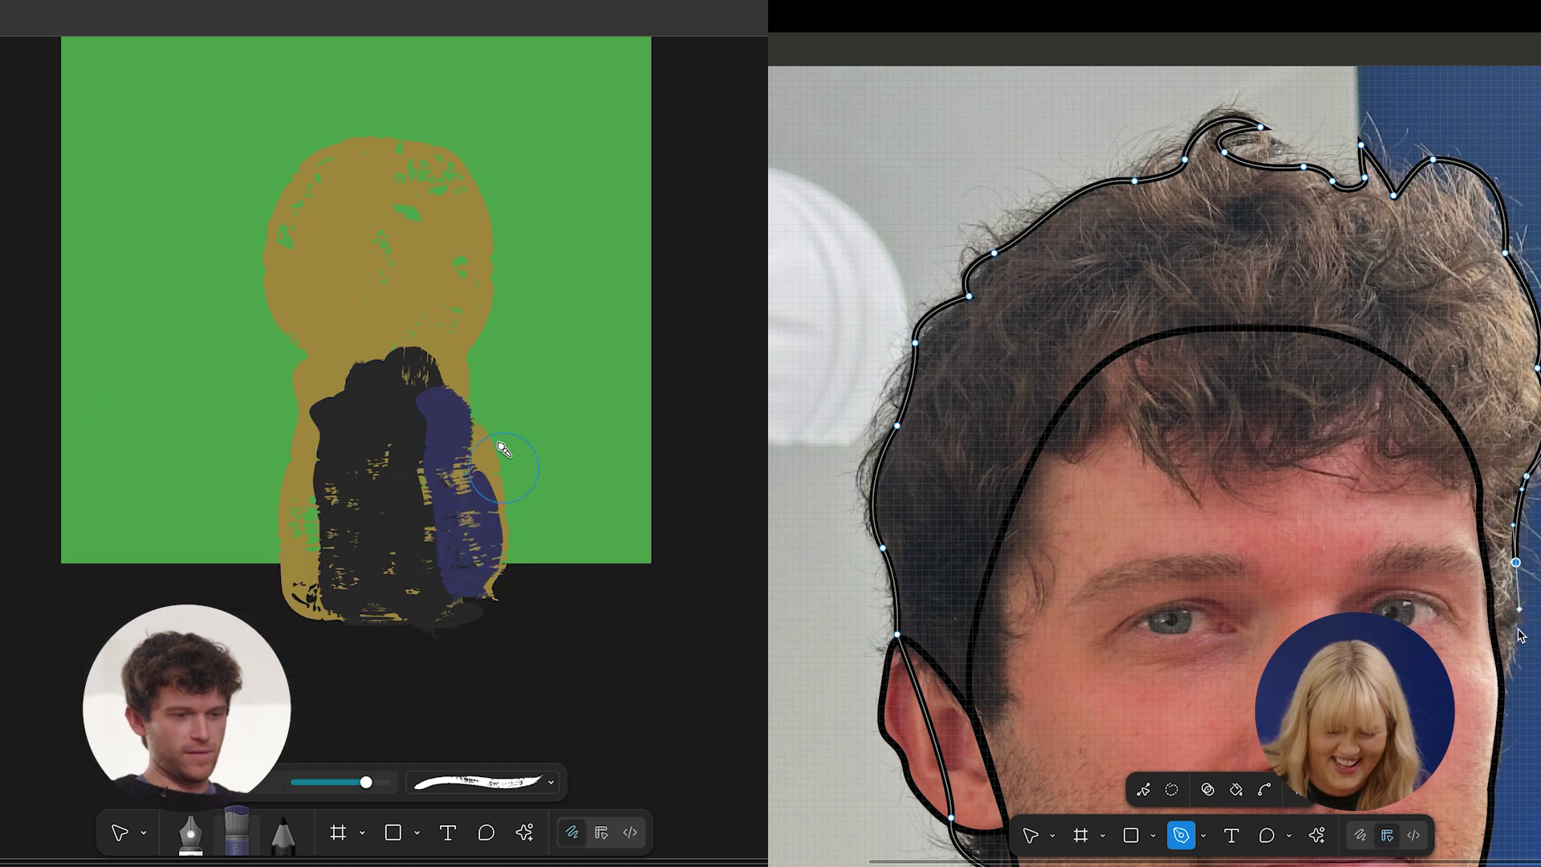
click(1505, 688)
Extend the navy on the body's right side, add a navy stroke down its left side, and turn the hair path up beside the temple.
mouse_move(461, 381)
mouse_down()
mouse_move(499, 597)
mouse_move(460, 382)
mouse_up()
scroll(1504, 688, down, 5)
scroll(1153, 504, up, 4)
scroll(1154, 503, down, 4)
scroll(1154, 503, up, 5)
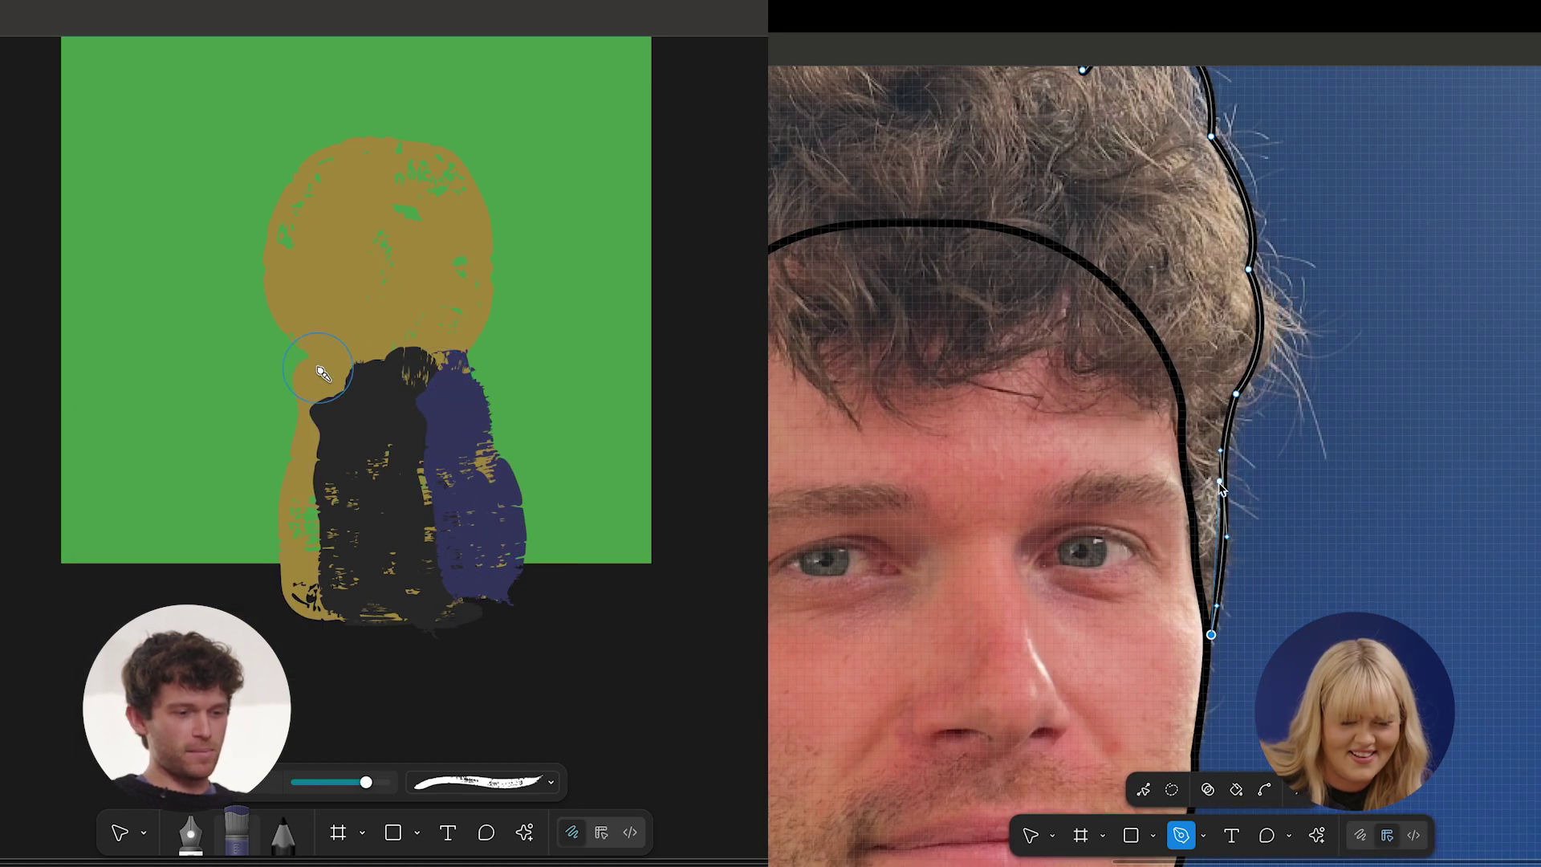
drag(303, 399, 287, 613)
drag(1181, 439, 1186, 406)
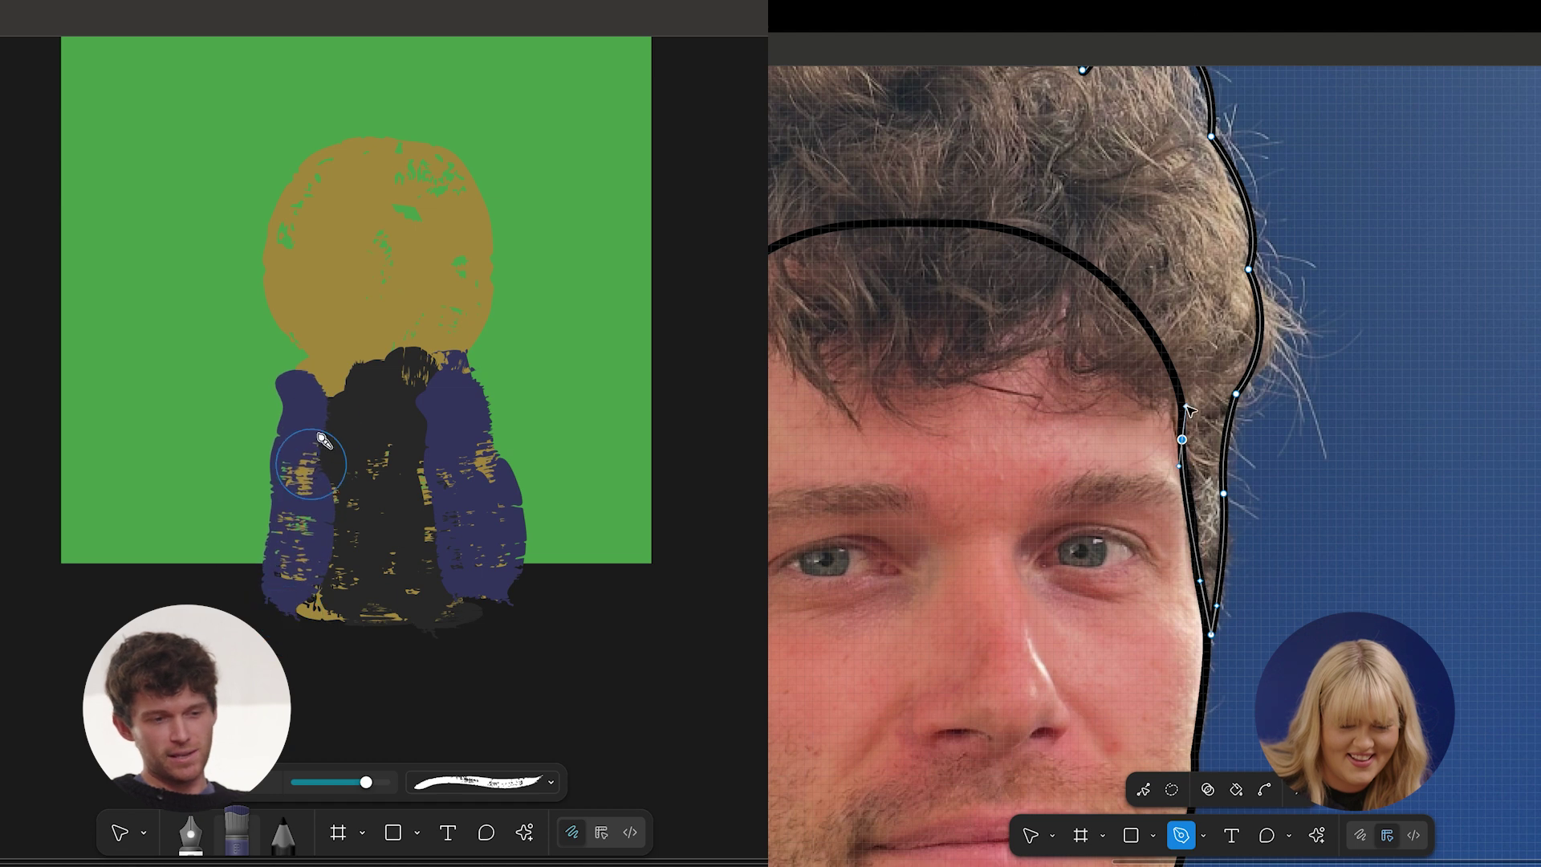
Thicken the navy at the figure's left shoulder and trace the fringe across the forehead with a pointed tuft above the brow.
drag(320, 376, 310, 431)
drag(1148, 393, 1120, 394)
drag(329, 388, 311, 418)
drag(1070, 335, 1070, 312)
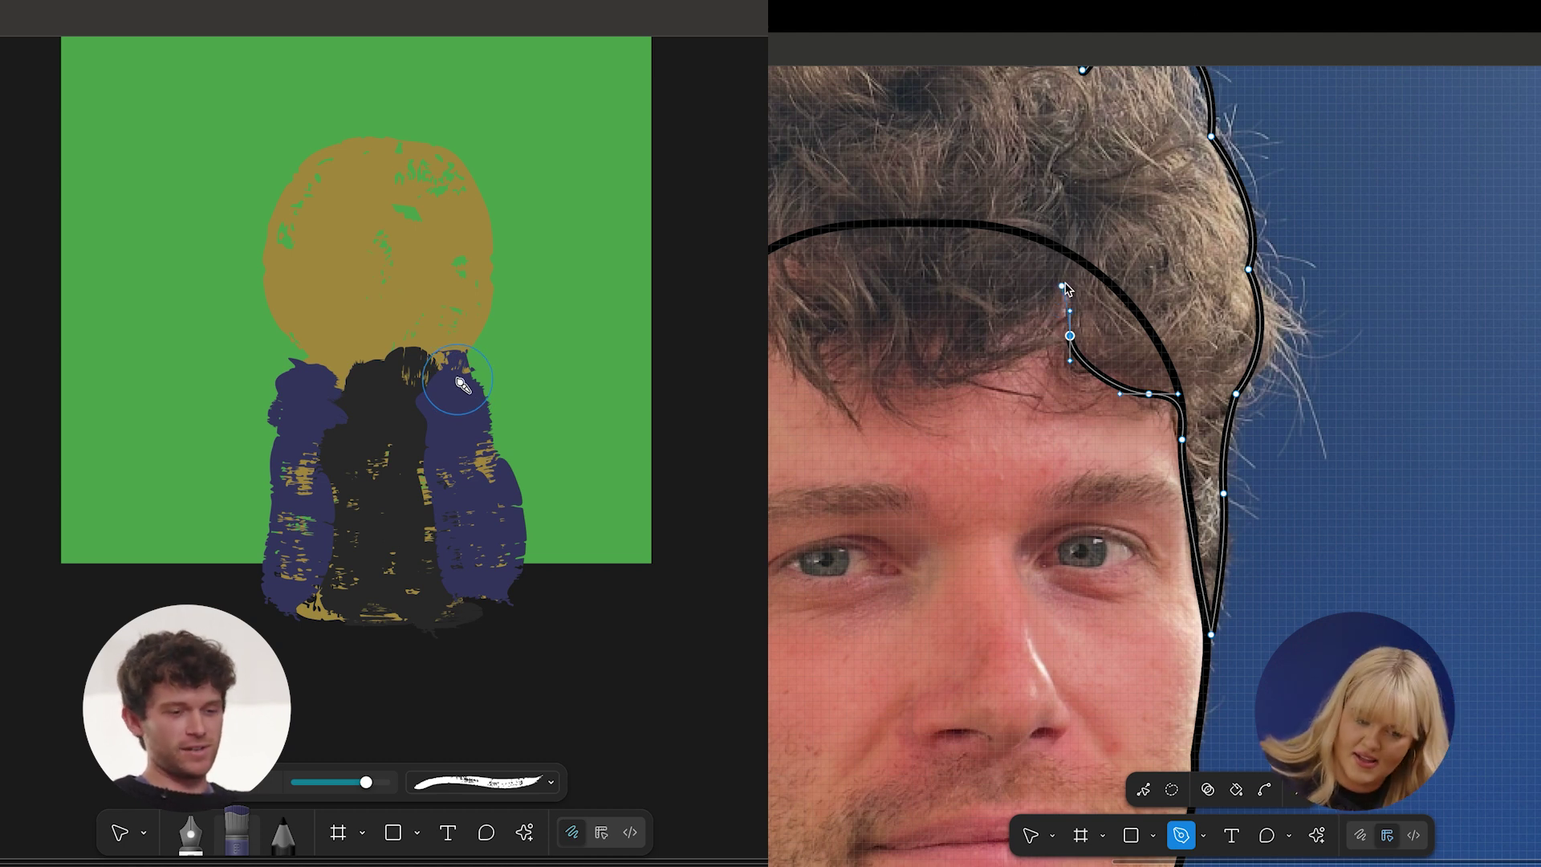
drag(1003, 341, 1033, 343)
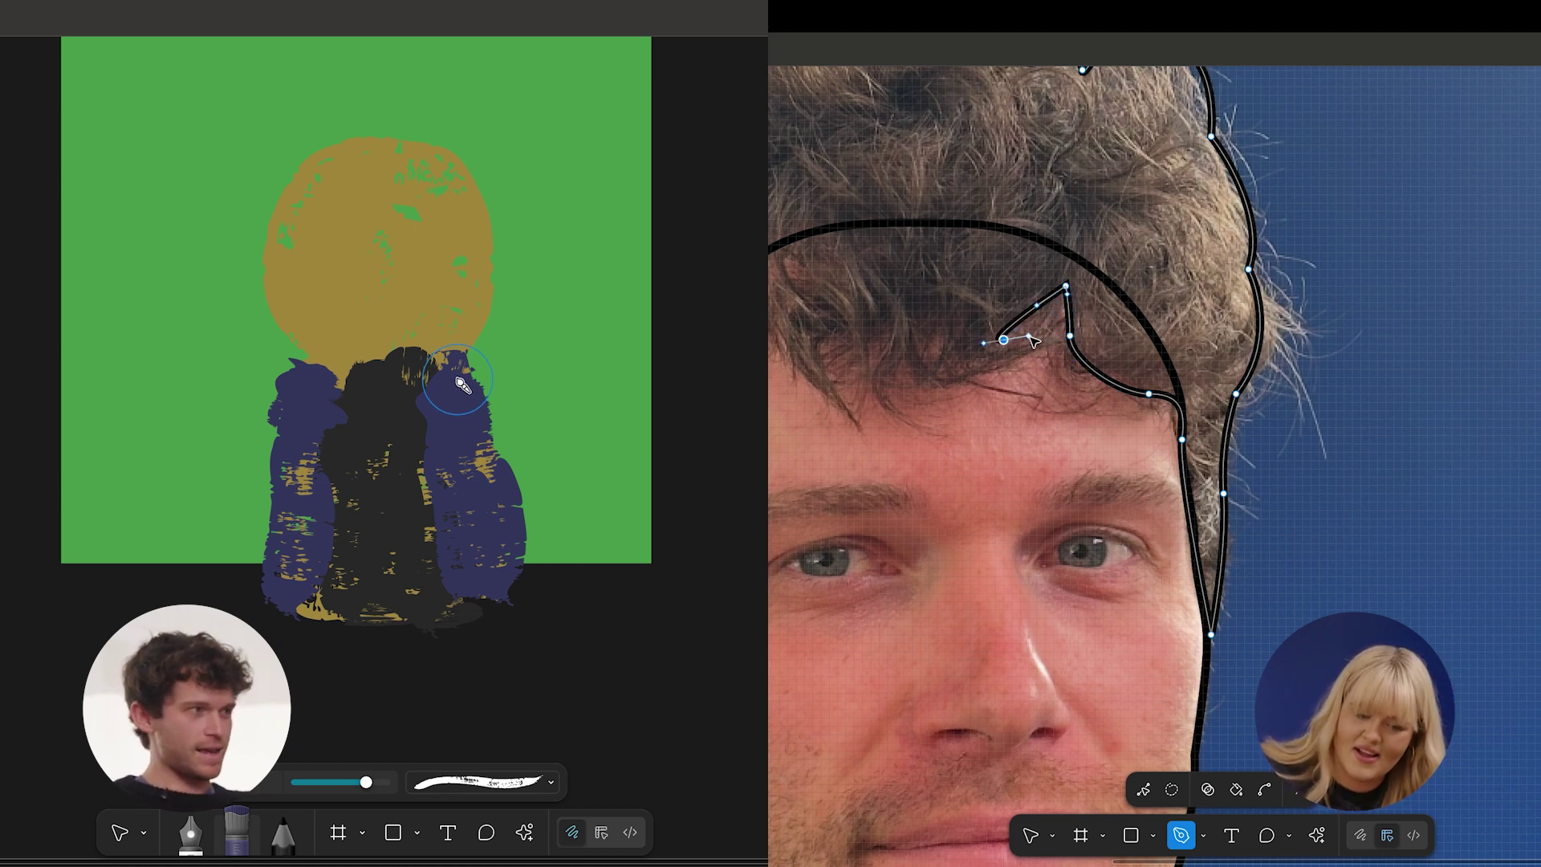
drag(924, 378, 874, 370)
Change the brush colour to a muted grey-brown and trace the curved, pointed wisp in the middle of the fringe.
scroll(203, 402, up, 2)
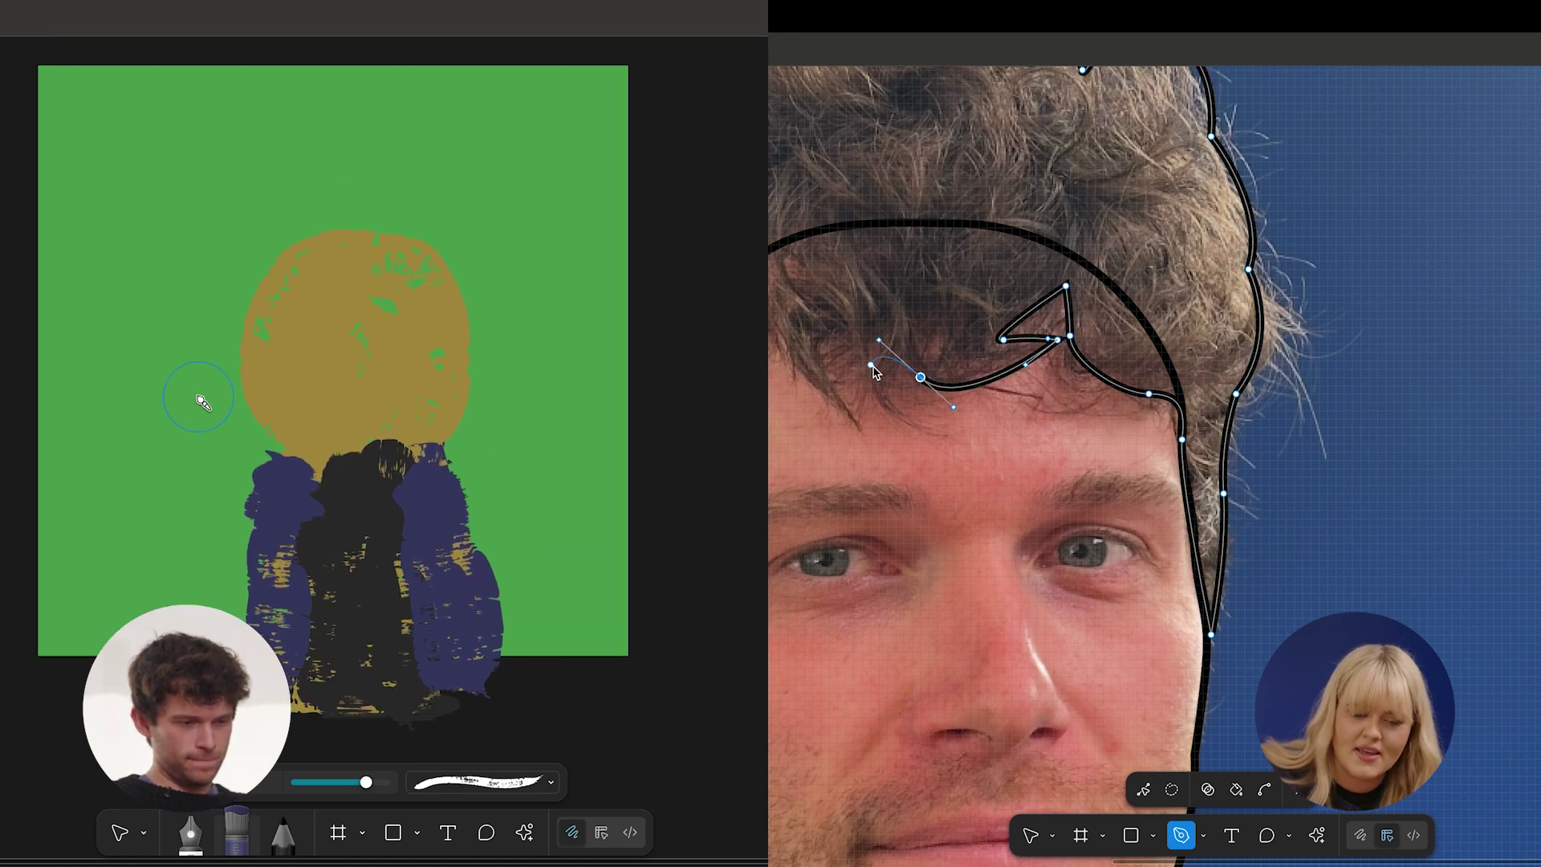
scroll(198, 397, left, 2)
click(920, 376)
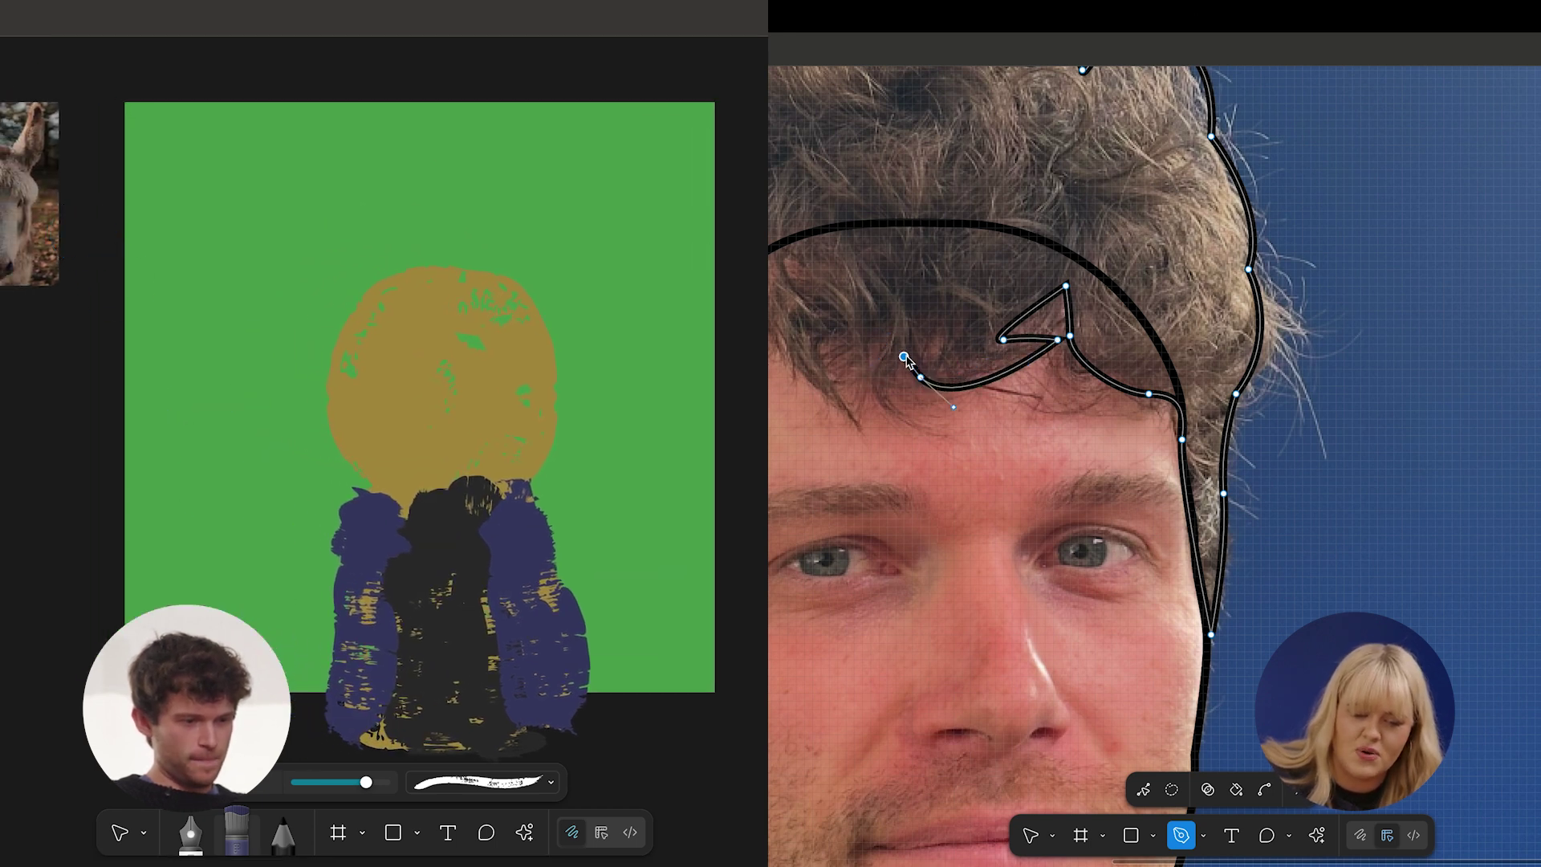
click(202, 782)
click(167, 631)
drag(903, 415, 930, 442)
click(904, 415)
click(191, 496)
drag(883, 340, 917, 273)
click(168, 446)
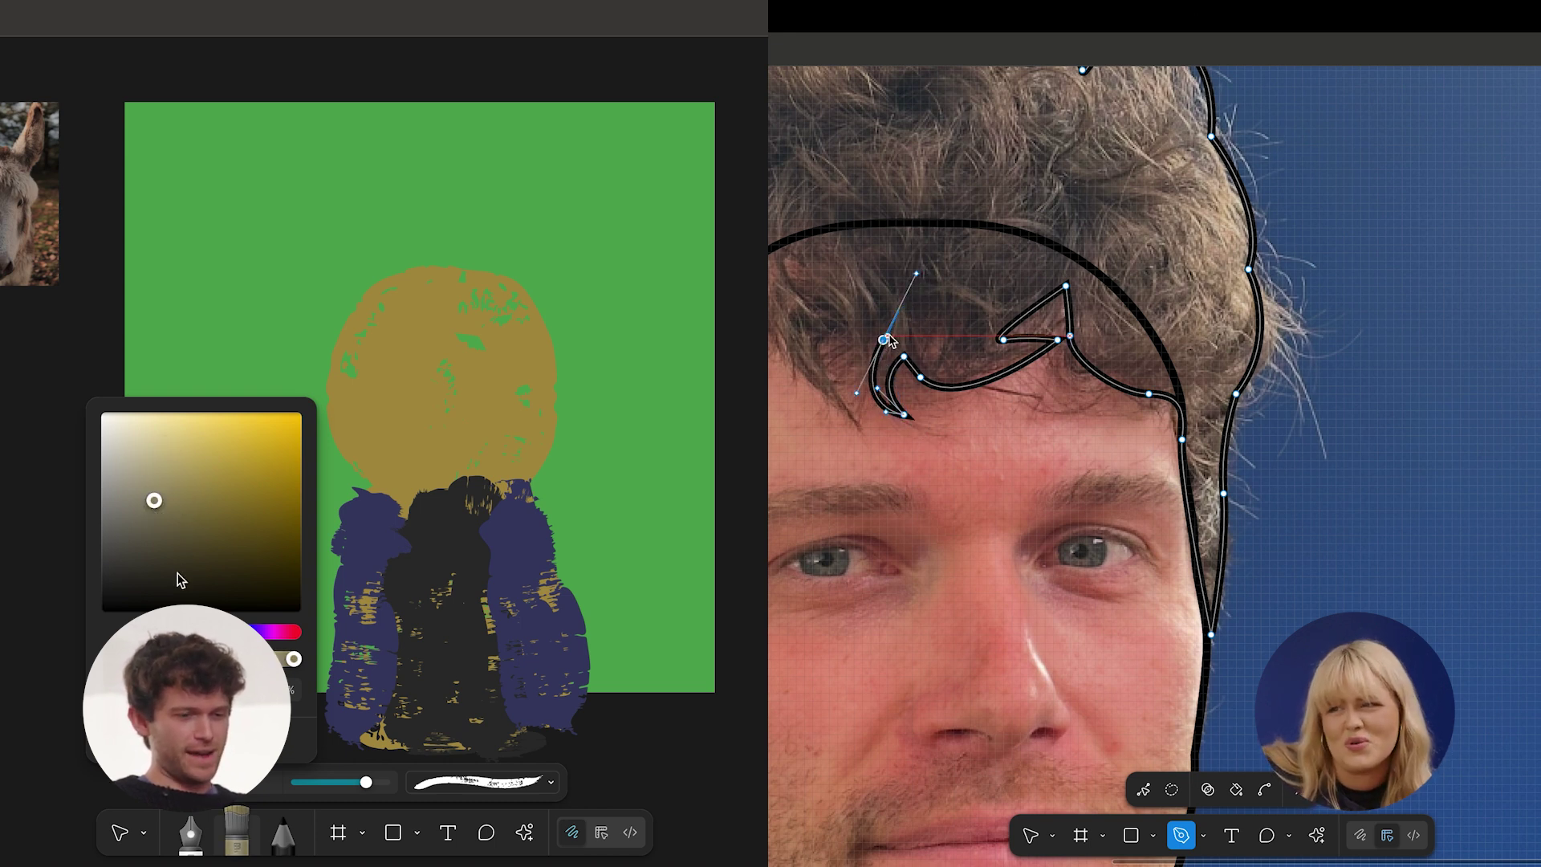
Enlarge the green square to 1173 × 1173 and continue the fringe path to the hairline at the left temple.
key(Escape)
key(v)
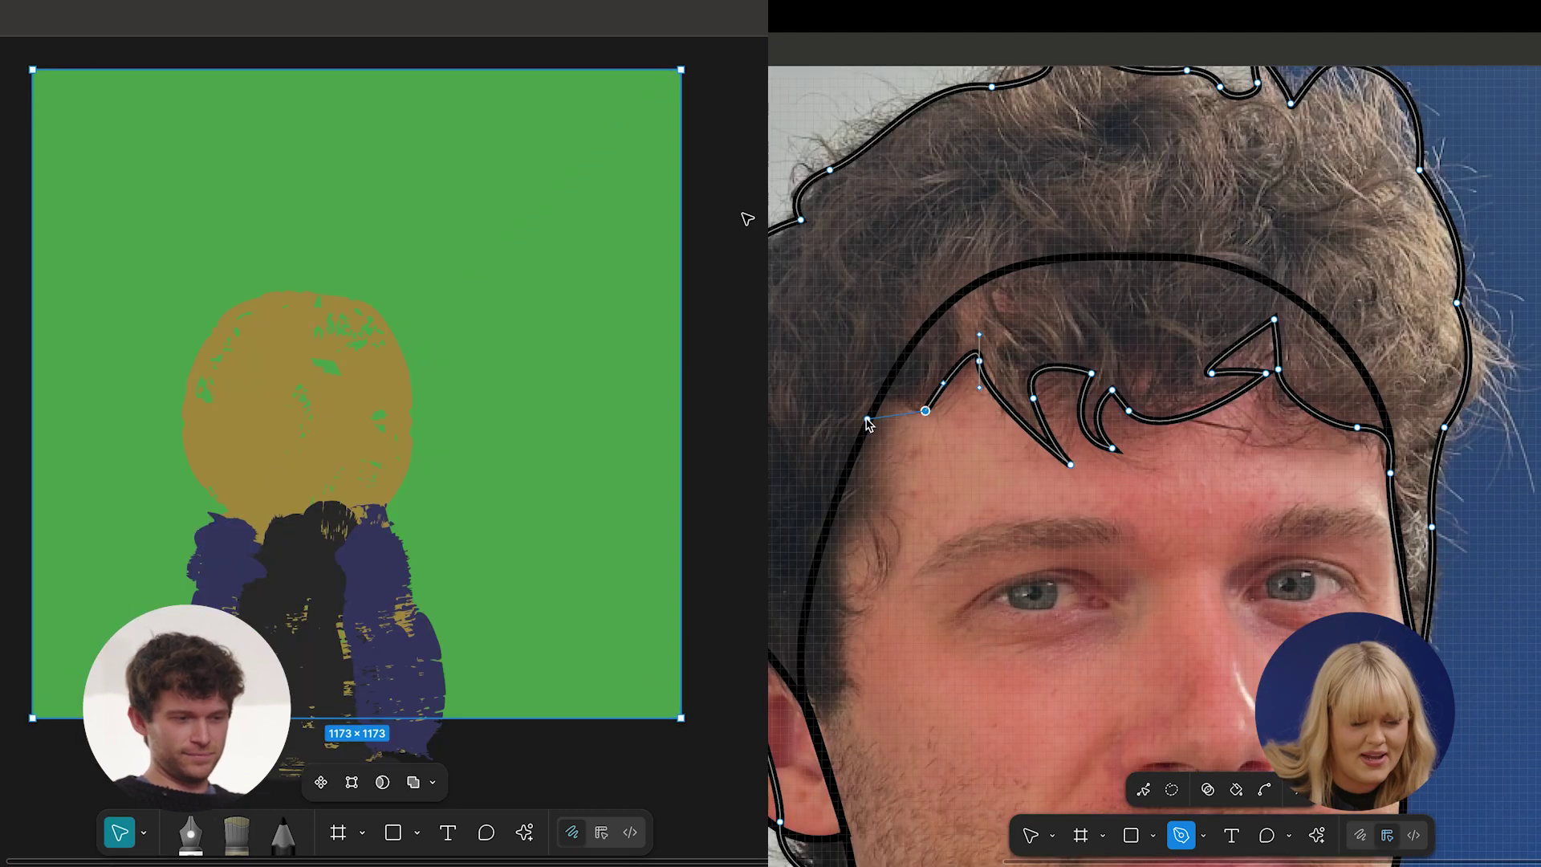
click(743, 214)
drag(867, 419, 858, 465)
scroll(447, 329, left, 2)
scroll(448, 329, up, 1)
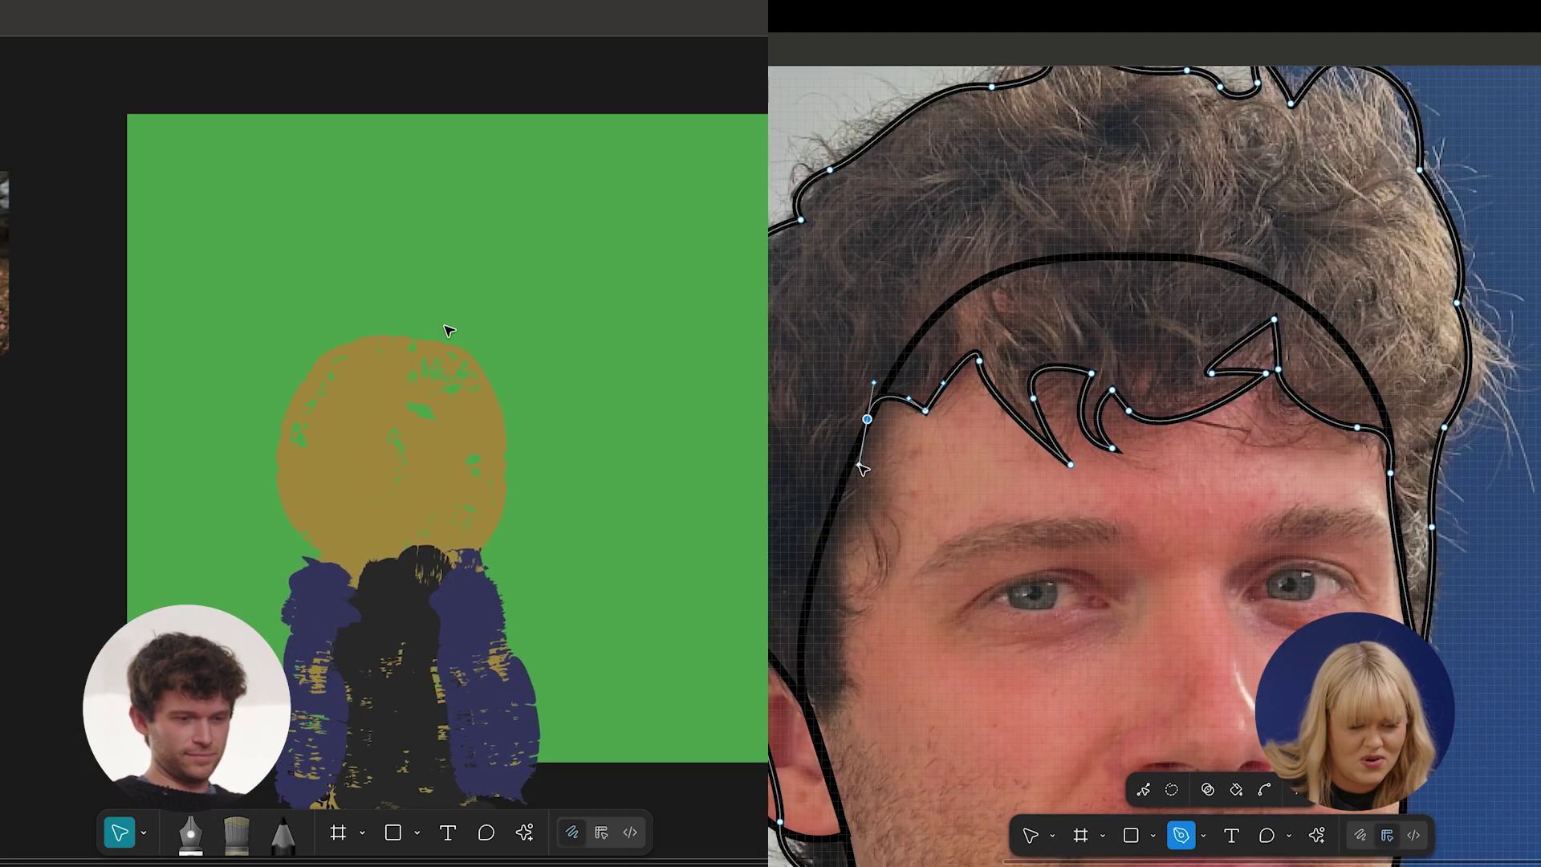
Paint a tall grey-brown head beside the first figure, fill it in, and trace the hair path down the left sideburn.
key(b)
scroll(862, 692, left, 1)
drag(593, 345, 592, 507)
click(943, 455)
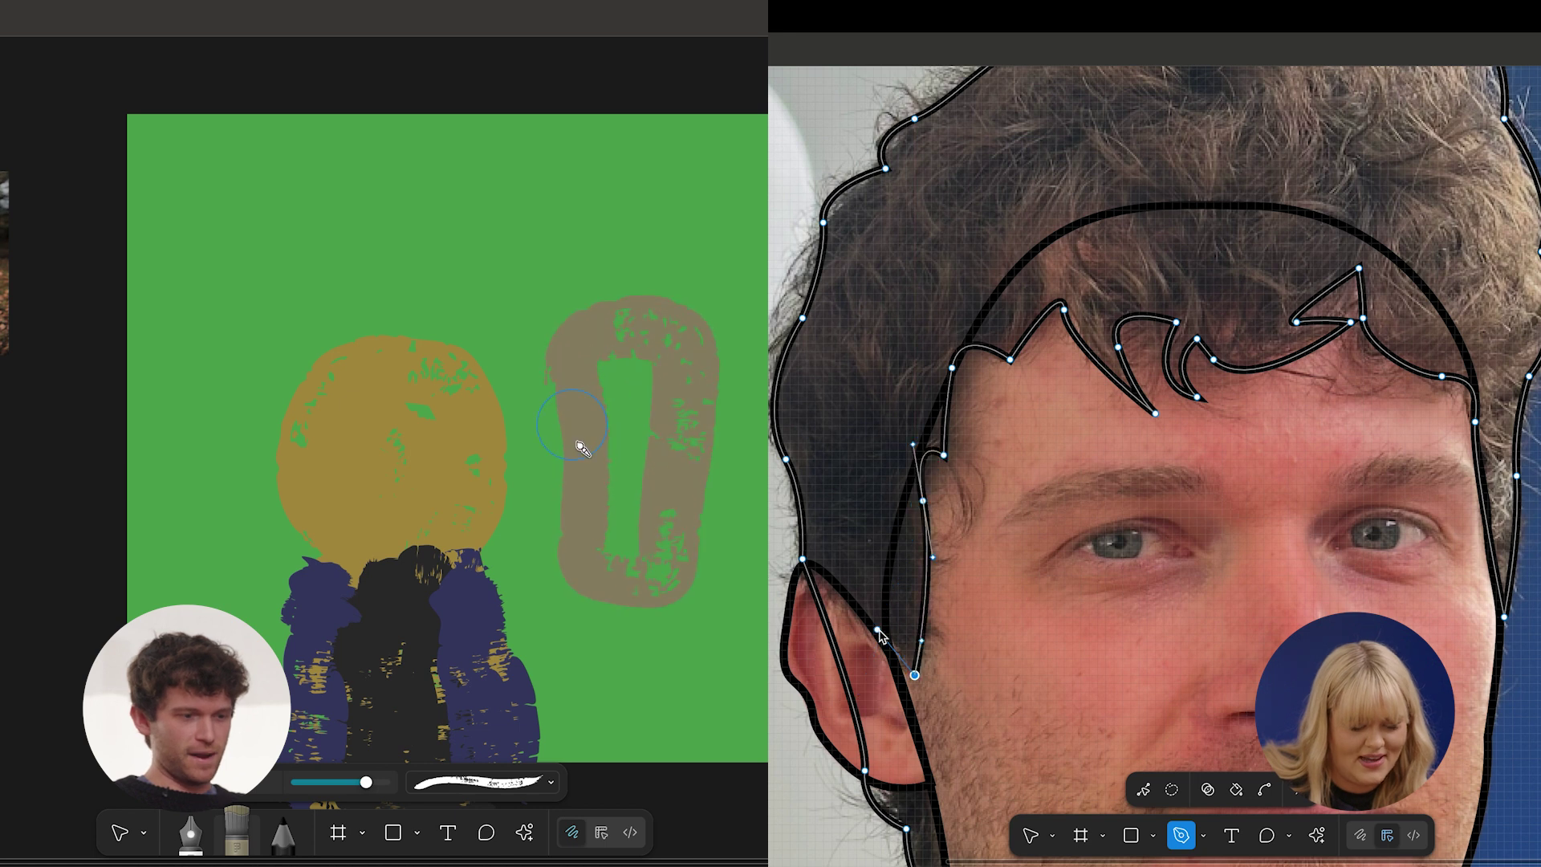
scroll(881, 632, down, 1)
scroll(880, 632, left, 1)
mouse_move(578, 444)
mouse_down()
mouse_move(618, 372)
mouse_move(616, 532)
mouse_move(646, 354)
mouse_move(633, 565)
mouse_up()
scroll(906, 614, down, 1)
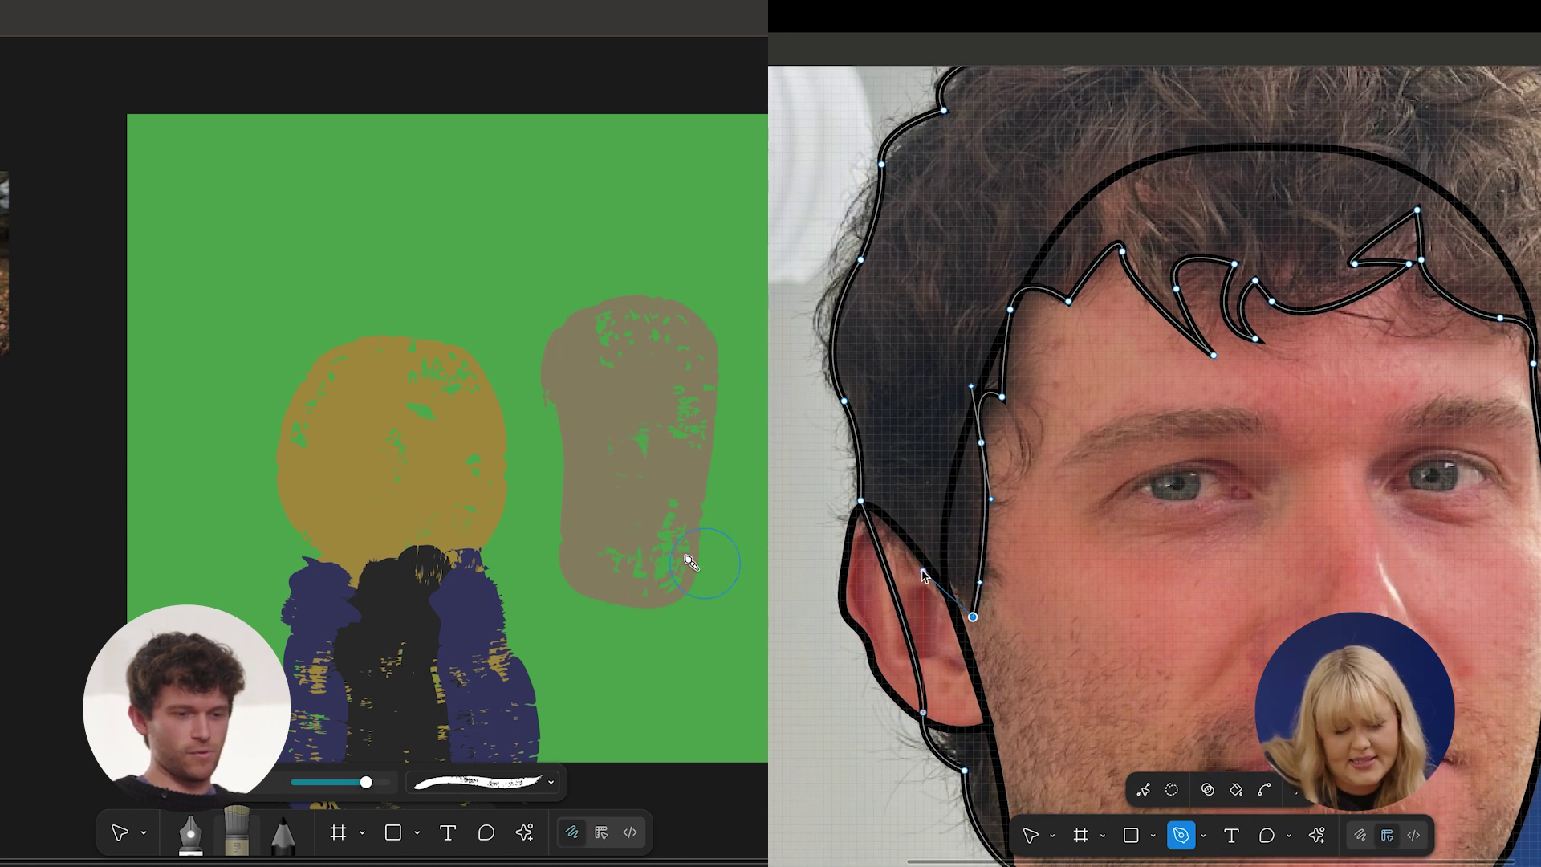
Paint the second figure's grey-brown body below its head and trace the hair path around the ear down to the neck.
scroll(685, 618, down, 2)
click(923, 559)
drag(676, 419, 705, 624)
click(862, 504)
mouse_move(670, 441)
mouse_down()
mouse_move(749, 600)
mouse_move(639, 443)
mouse_move(636, 630)
mouse_move(613, 533)
mouse_move(578, 677)
mouse_move(630, 698)
mouse_move(687, 589)
mouse_move(706, 723)
mouse_move(740, 712)
mouse_move(752, 582)
mouse_up()
scroll(1132, 761, down, 5)
key(ctrl+z)
click(1007, 699)
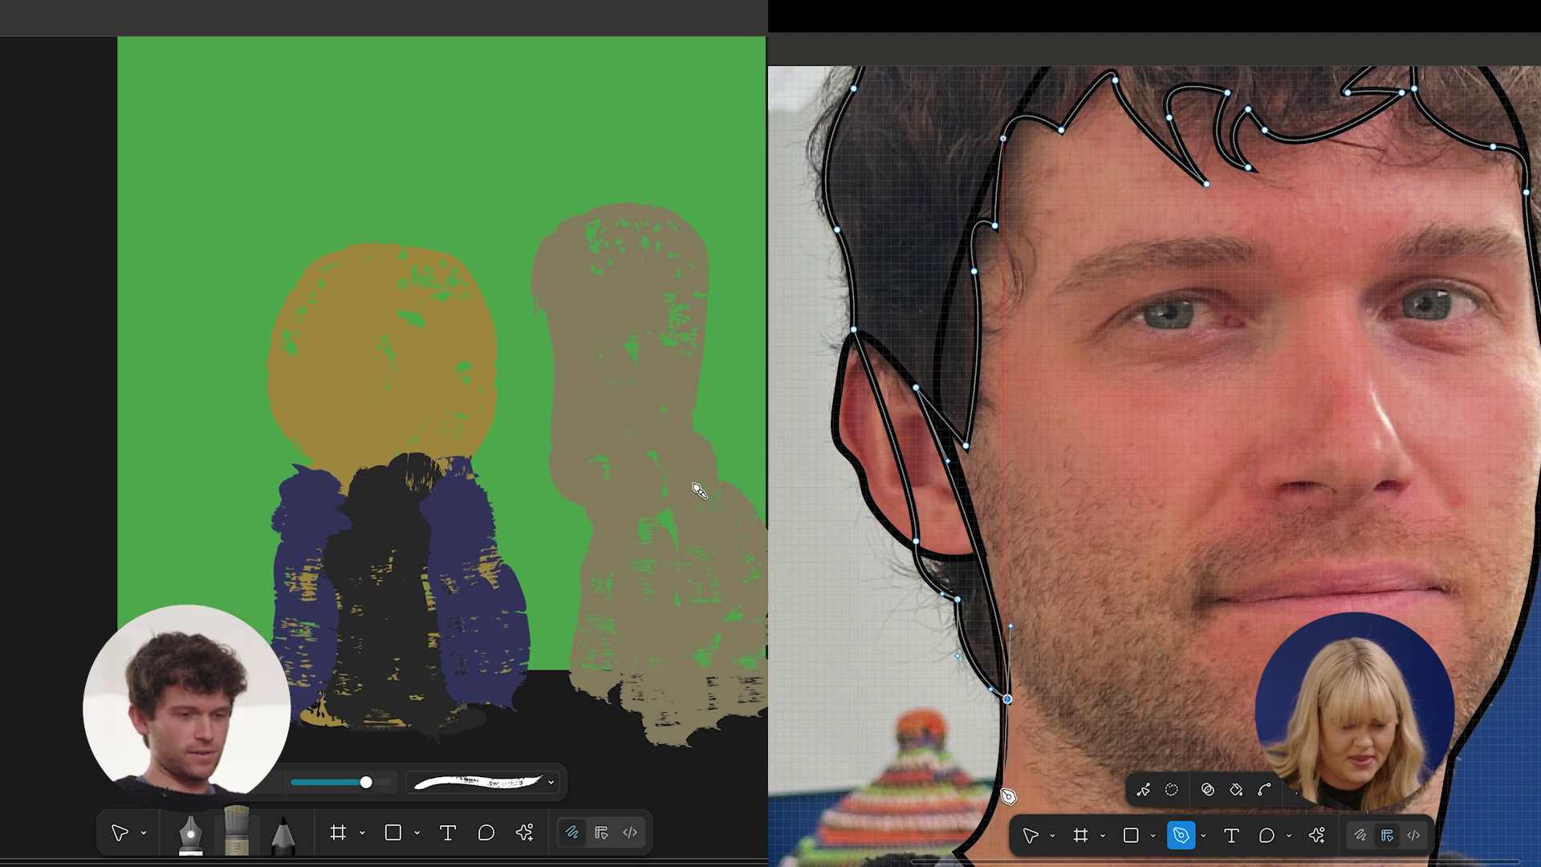
Shift the green square to the right behind both painted figures and complete the hair outline behind the ear.
key(v)
click(248, 84)
key(ctrl+z)
drag(257, 92, 282, 93)
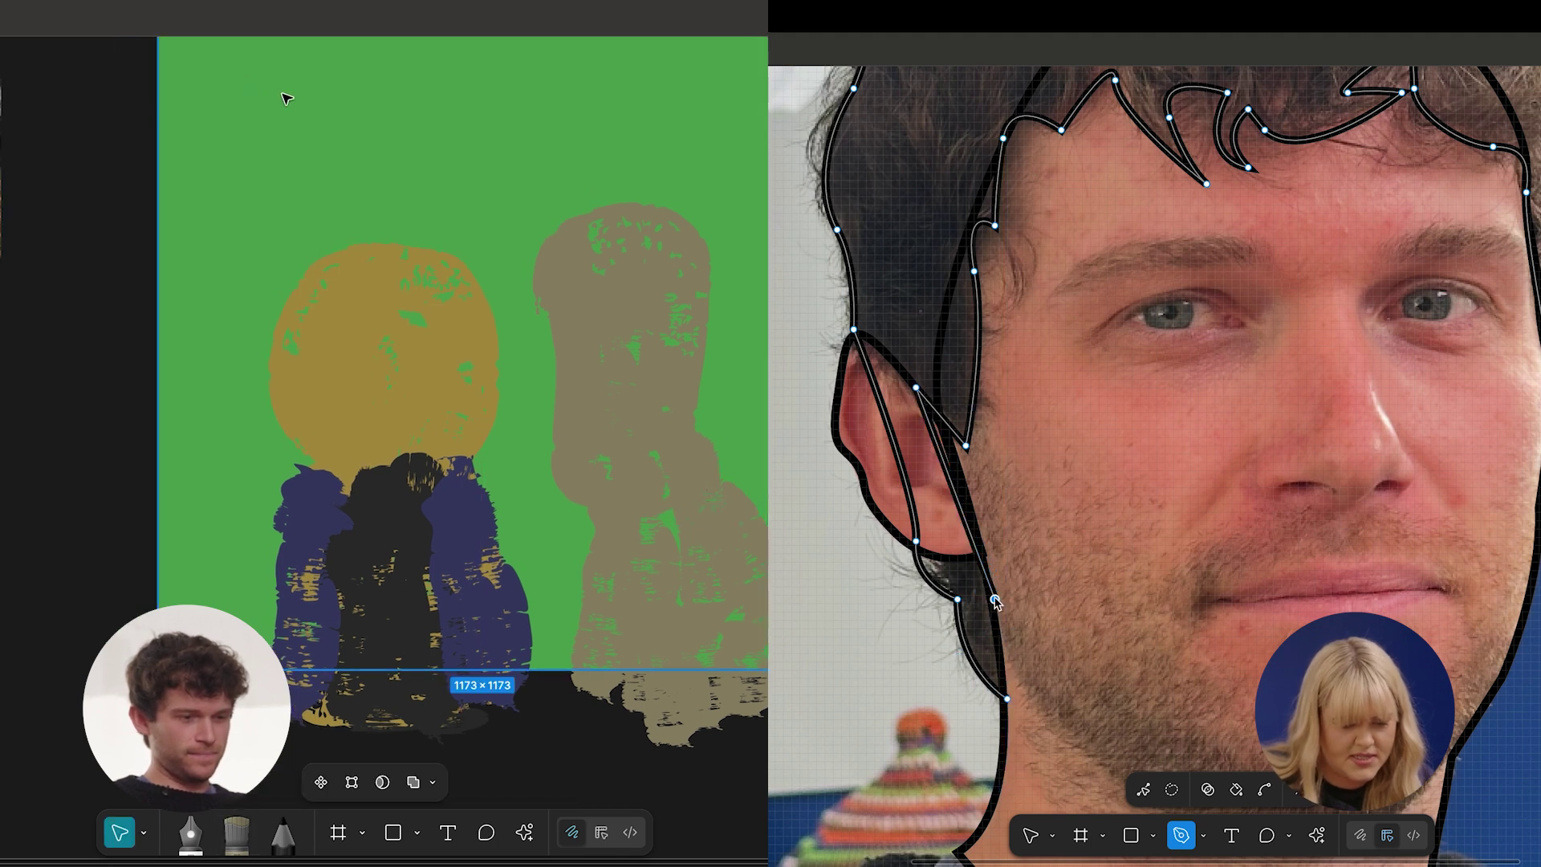
drag(996, 599, 996, 634)
scroll(282, 93, right, 2)
drag(285, 117, 314, 117)
click(1007, 699)
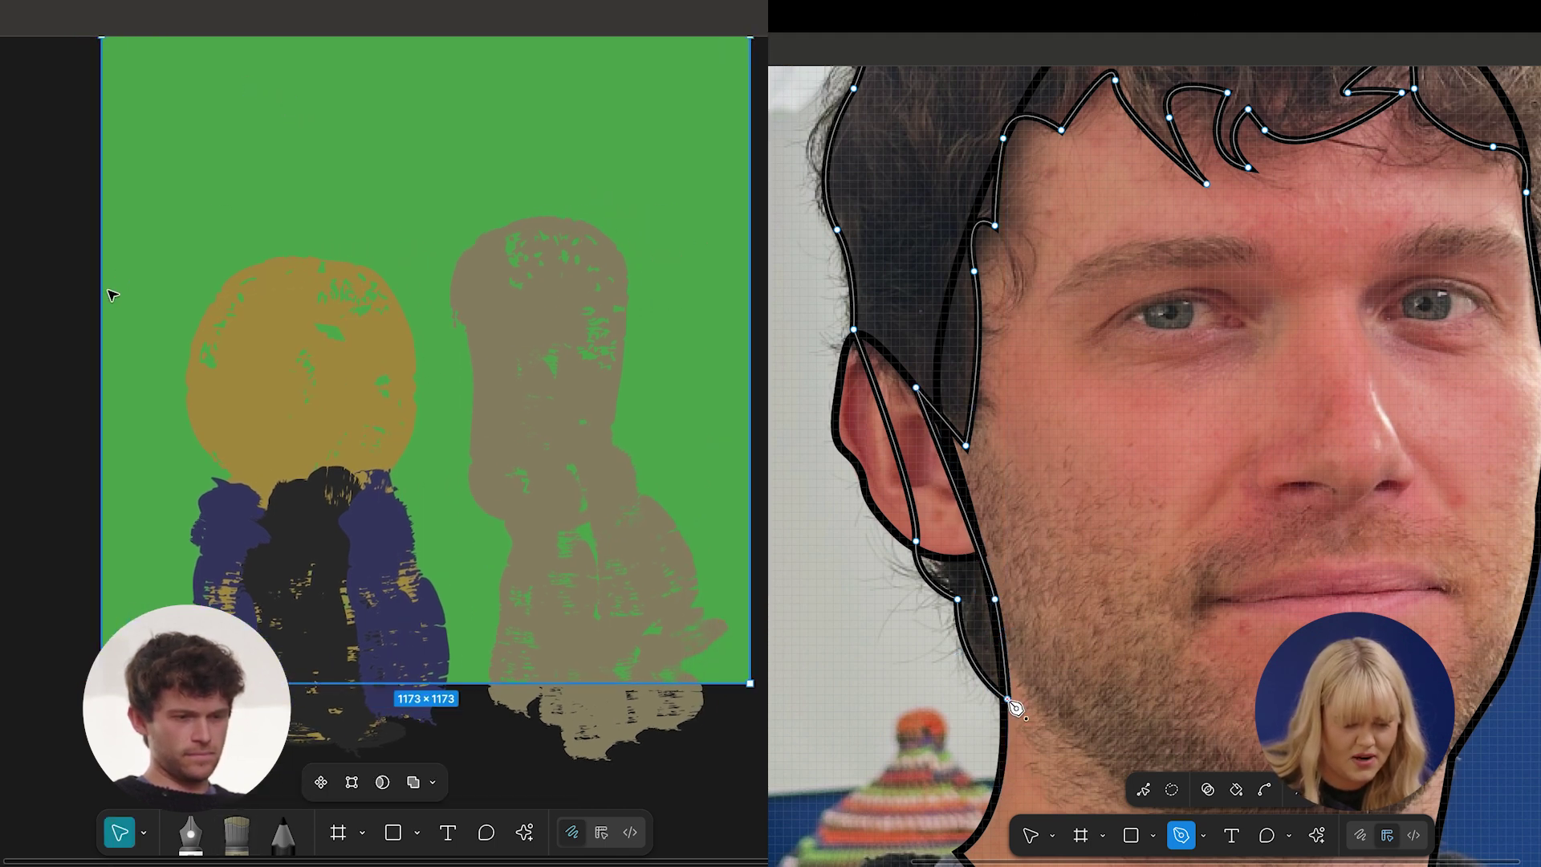
click(30, 403)
scroll(31, 403, left, 2)
scroll(30, 403, right, 1)
scroll(31, 403, up, 2)
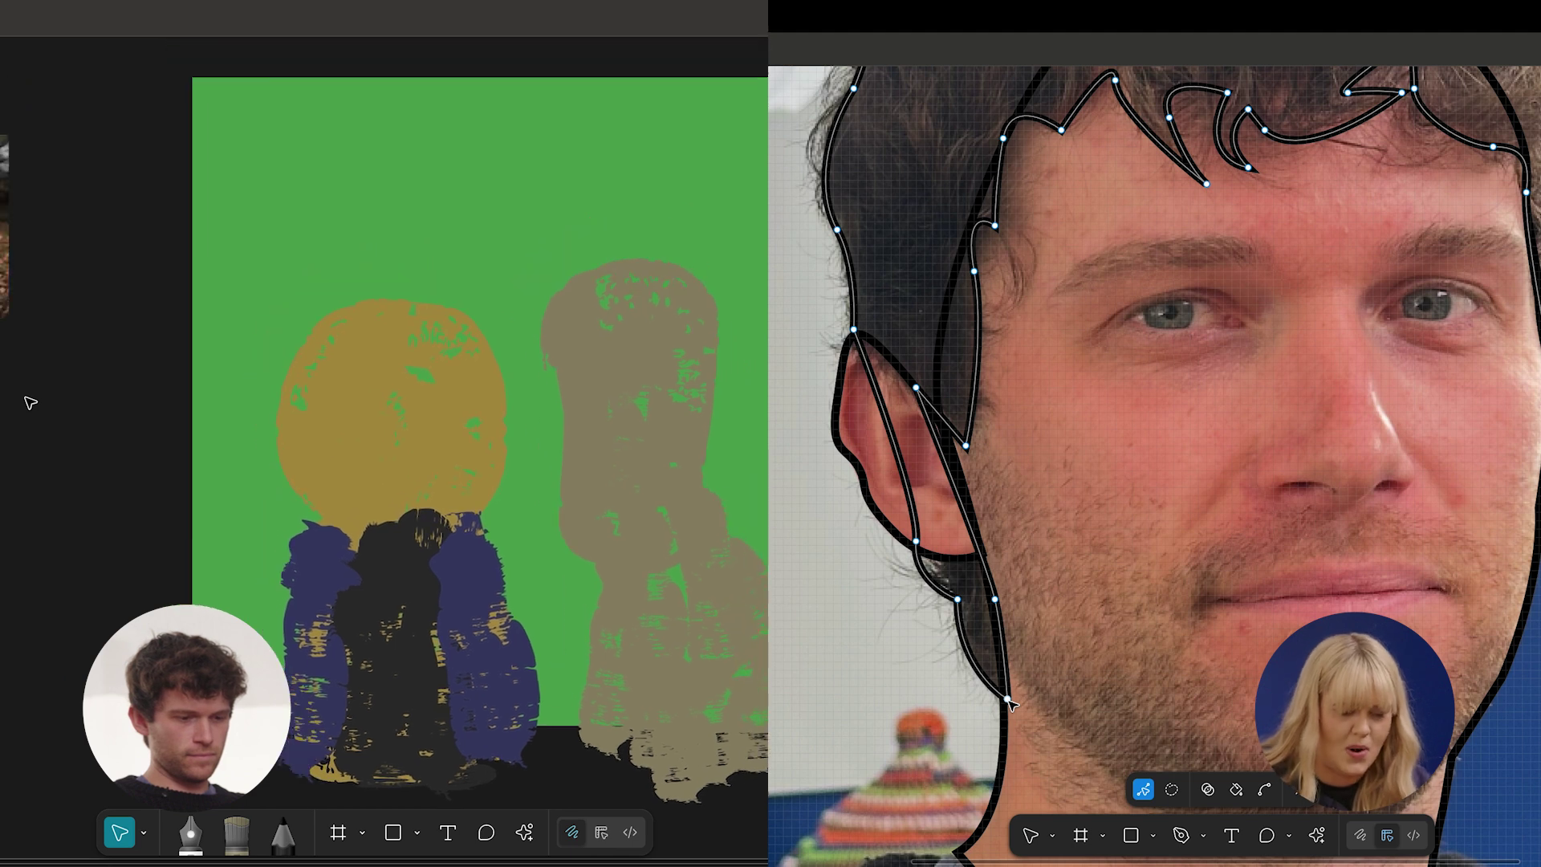
Set the brush to a light beige with a smaller size and start dabbing the second figure's forehead.
key(b)
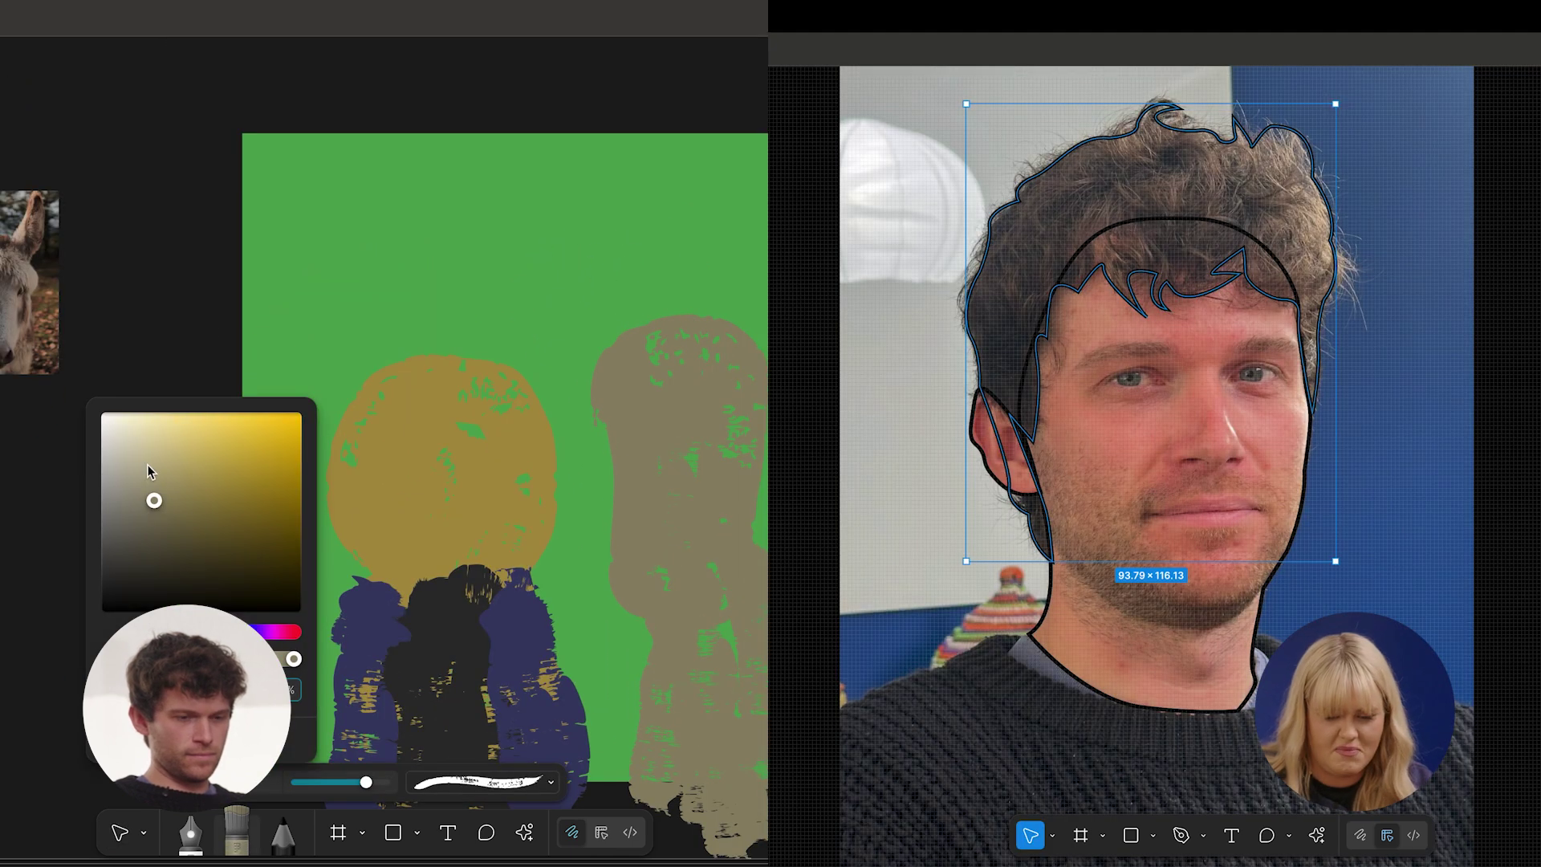
key(Escape)
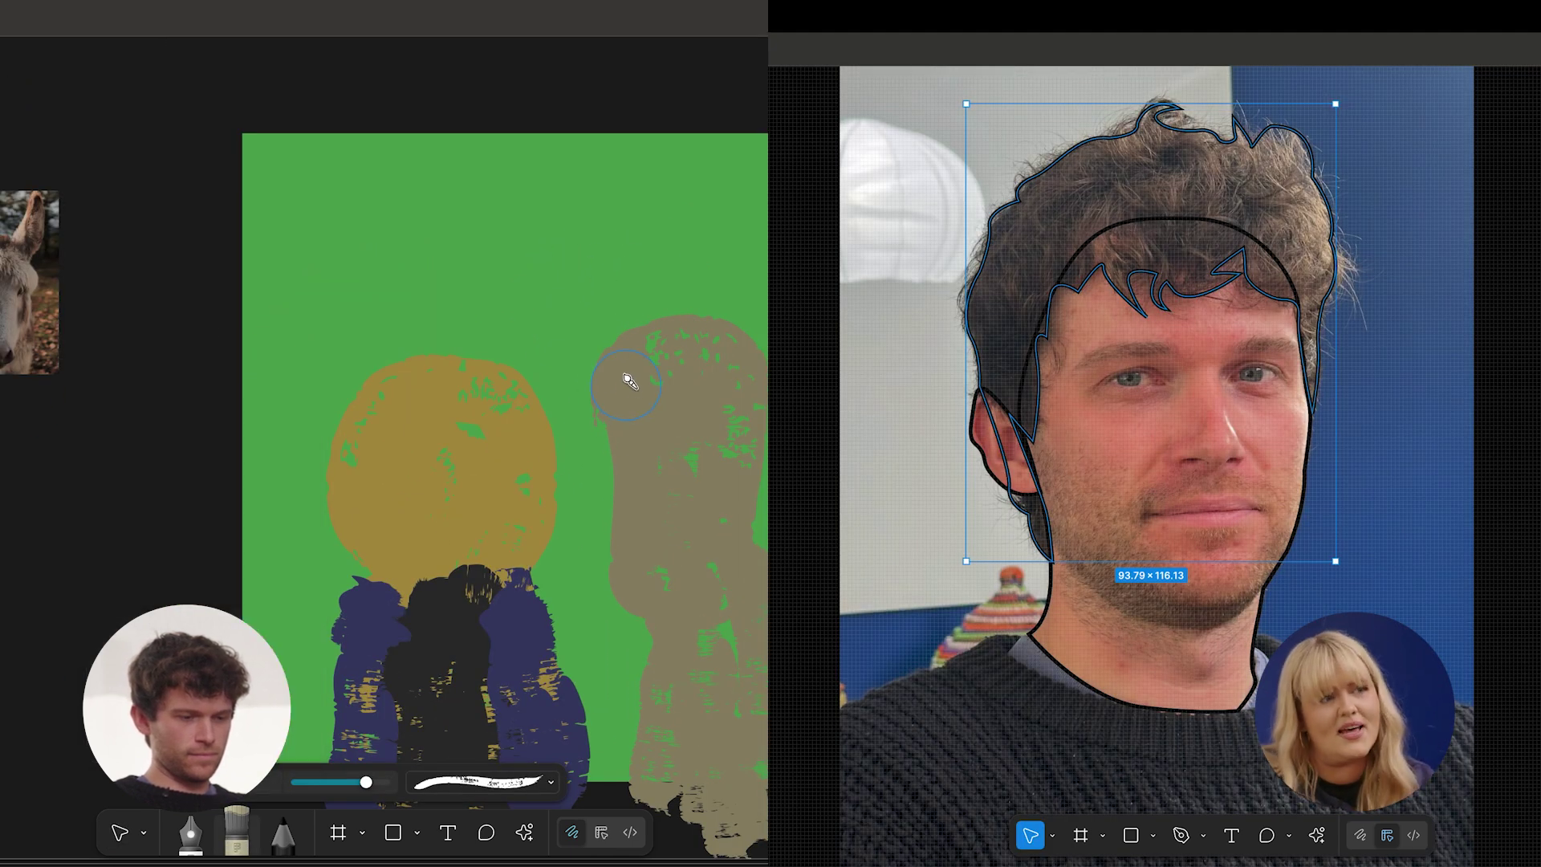
drag(627, 384, 660, 382)
drag(363, 784, 321, 782)
mouse_move(621, 381)
mouse_down()
mouse_move(617, 423)
mouse_move(636, 407)
mouse_move(596, 392)
mouse_up()
Fill the traced hair, face and ear shapes of the portrait with light grey.
click(1174, 480)
click(1262, 605)
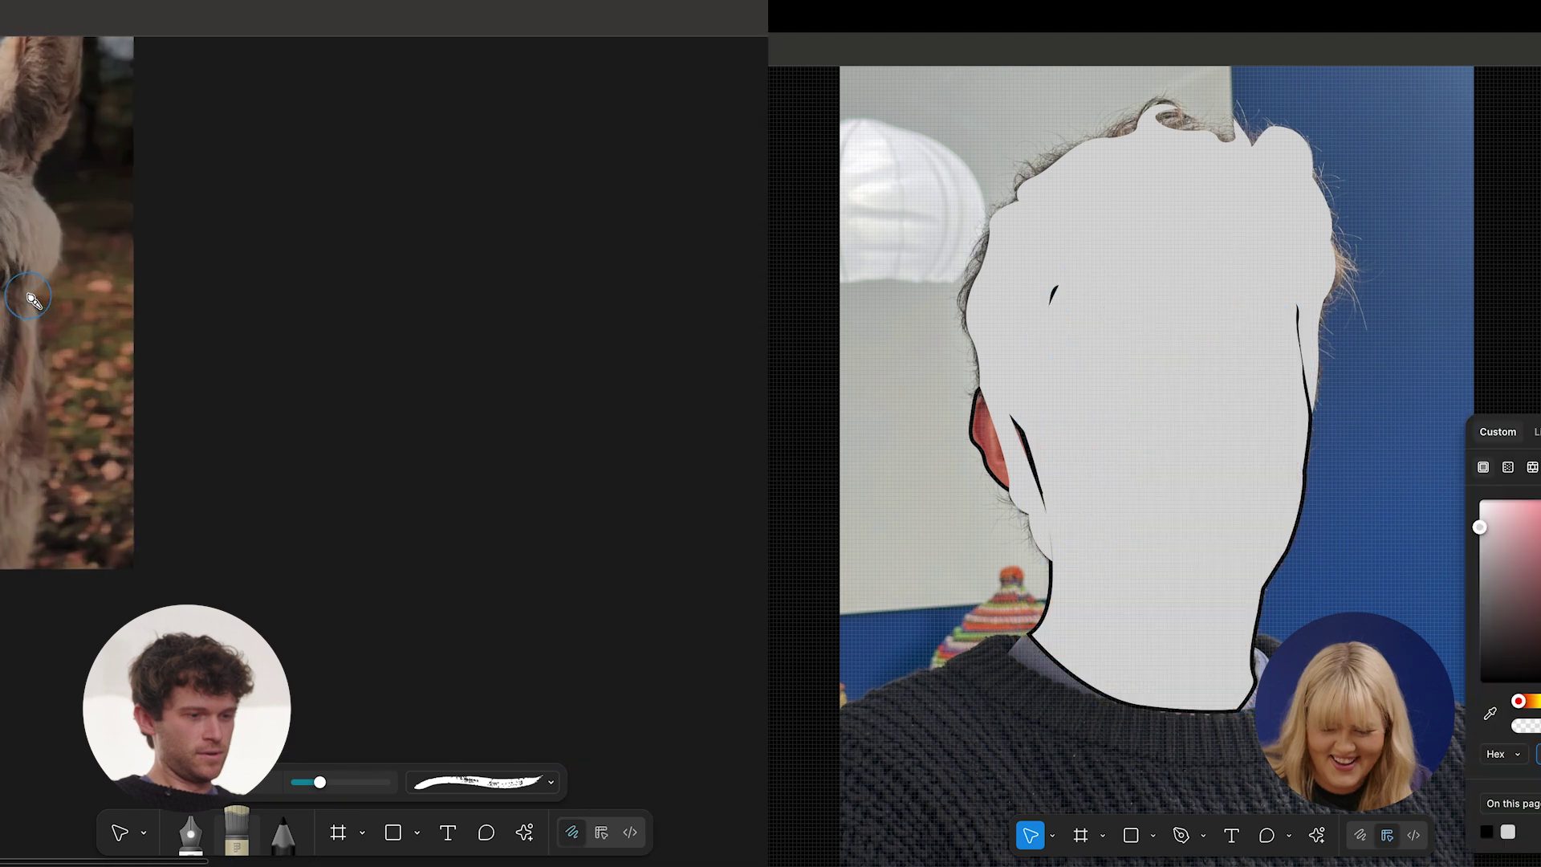
scroll(96, 277, up, 10)
scroll(96, 277, up, 3)
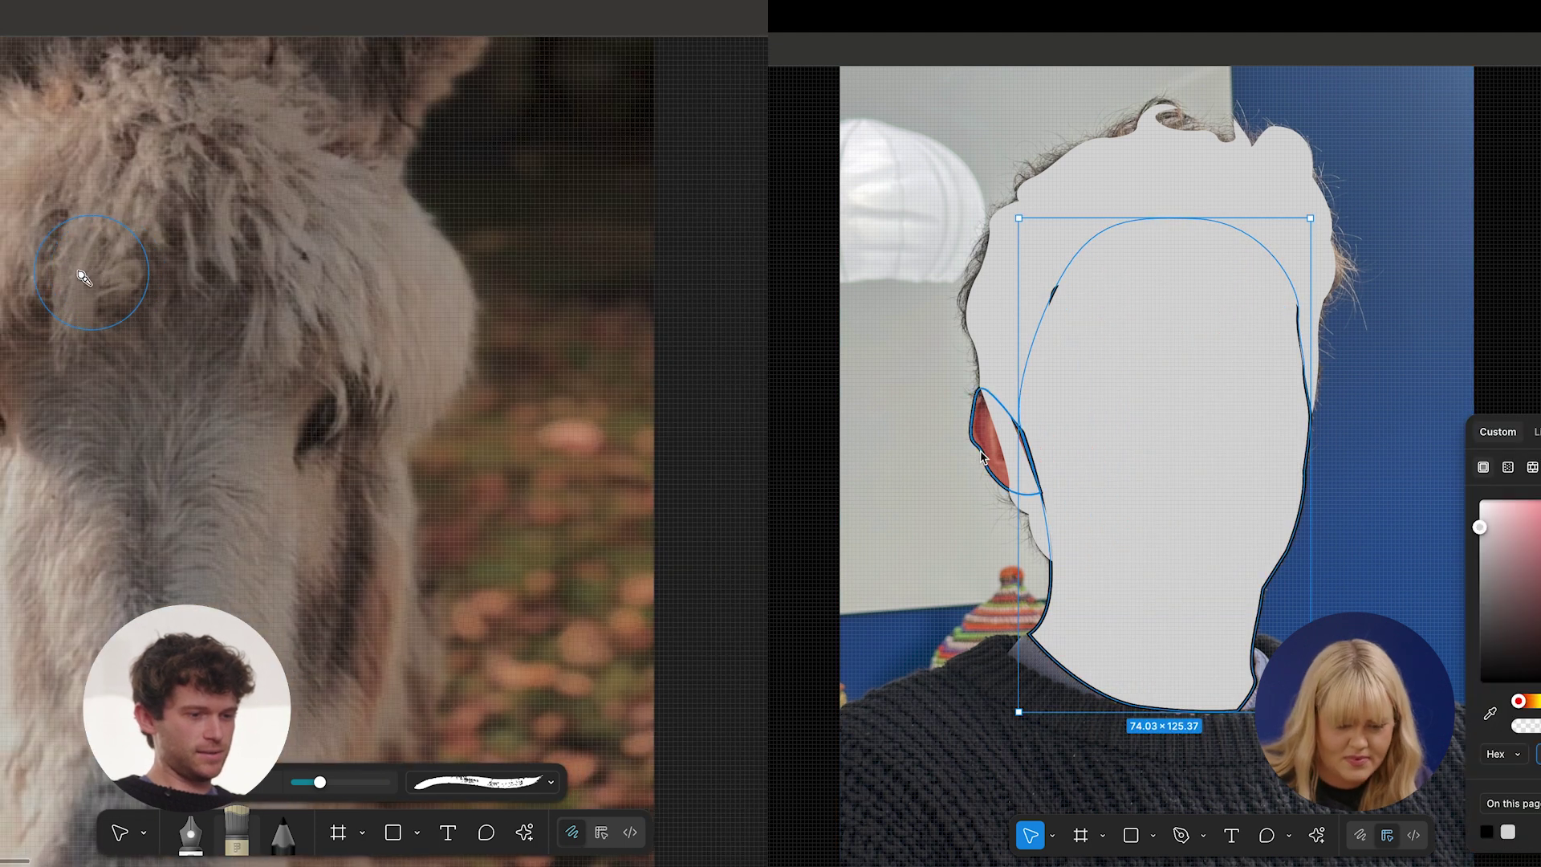
click(971, 453)
scroll(50, 266, down, 10)
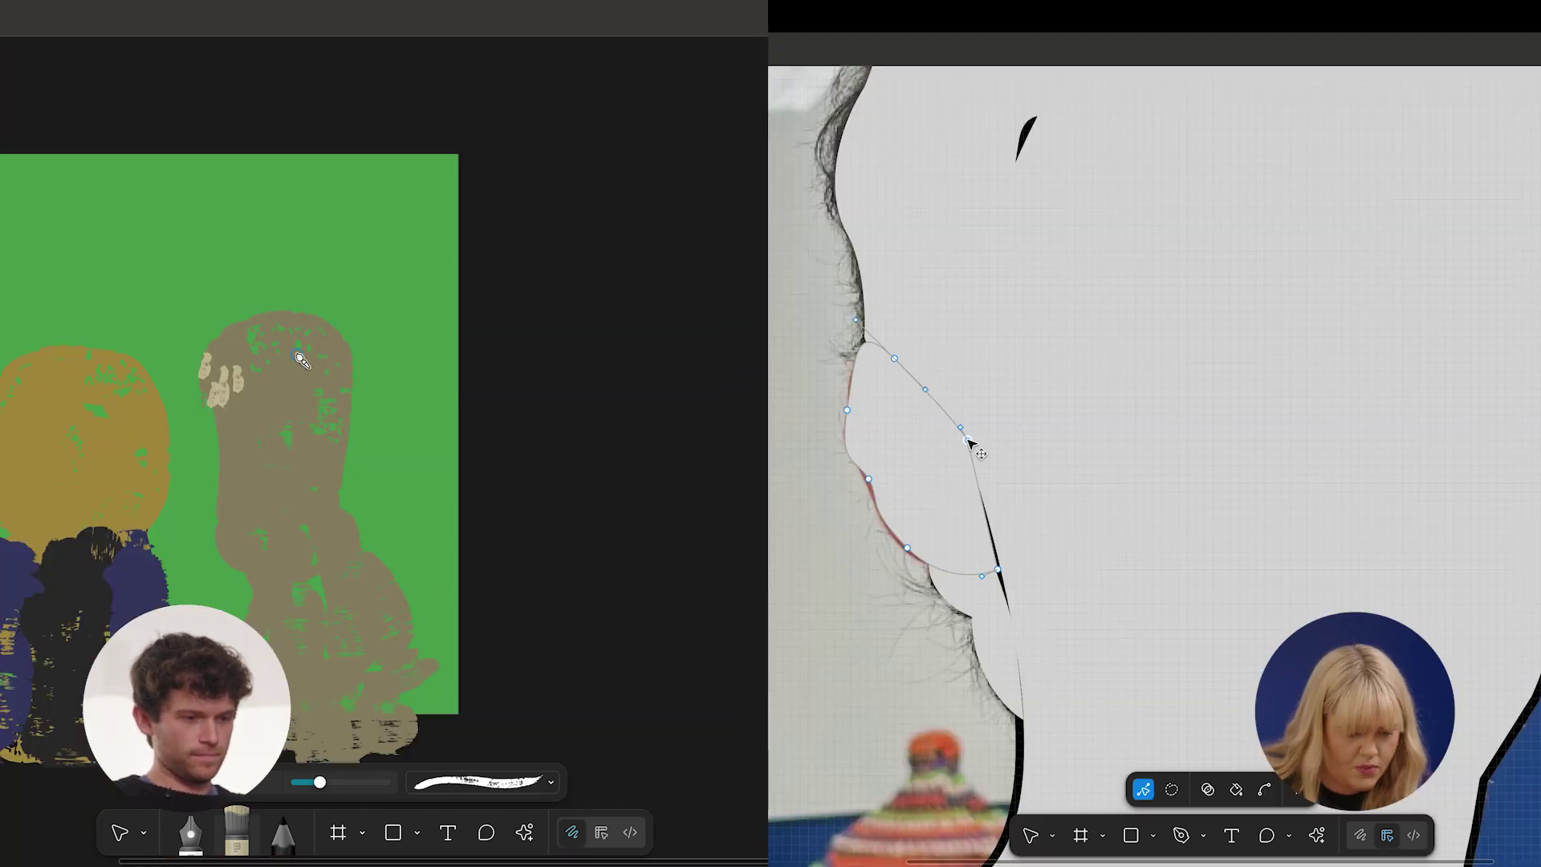
Dab a light beige fringe across the second figure's forehead and nudge the anchor points beside the portrait's ear.
drag(252, 372, 253, 390)
drag(997, 569, 1003, 573)
mouse_move(259, 369)
mouse_down()
mouse_move(261, 387)
mouse_move(348, 385)
mouse_up()
key(Escape)
double_click(1002, 619)
click(1011, 617)
key(Escape)
double_click(1011, 616)
drag(1009, 615, 1010, 600)
drag(340, 359, 341, 376)
drag(1011, 599, 1010, 598)
drag(329, 359, 330, 376)
Move the hair outline's anchor points at the left hairline and right sideburn to cover the dark slivers of the face outline.
scroll(1010, 598, down, 5)
scroll(1051, 360, up, 5)
scroll(1054, 367, up, 2)
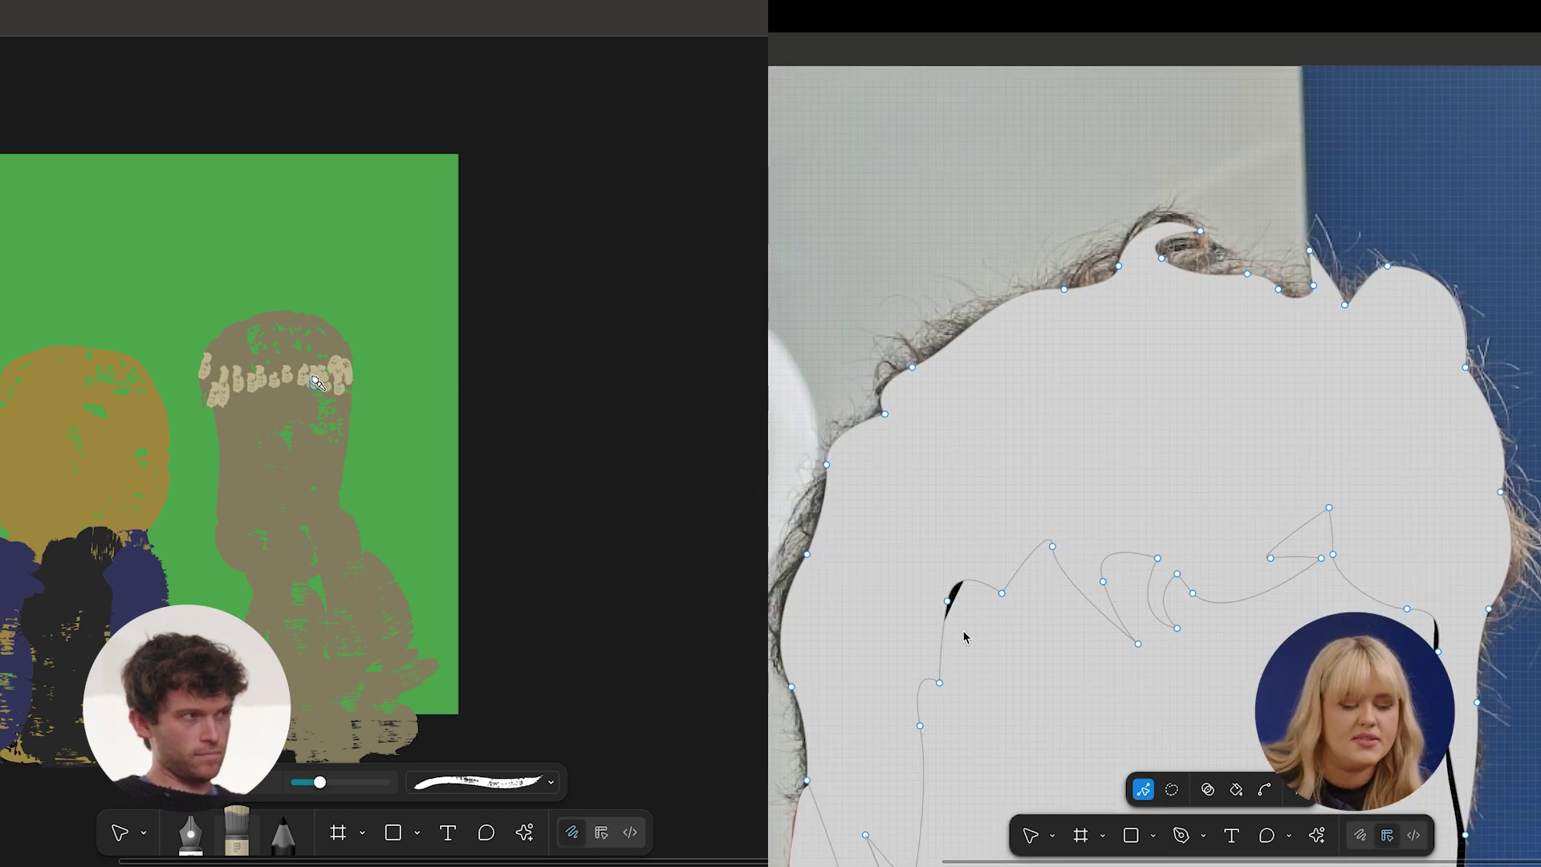
key(Escape)
double_click(952, 607)
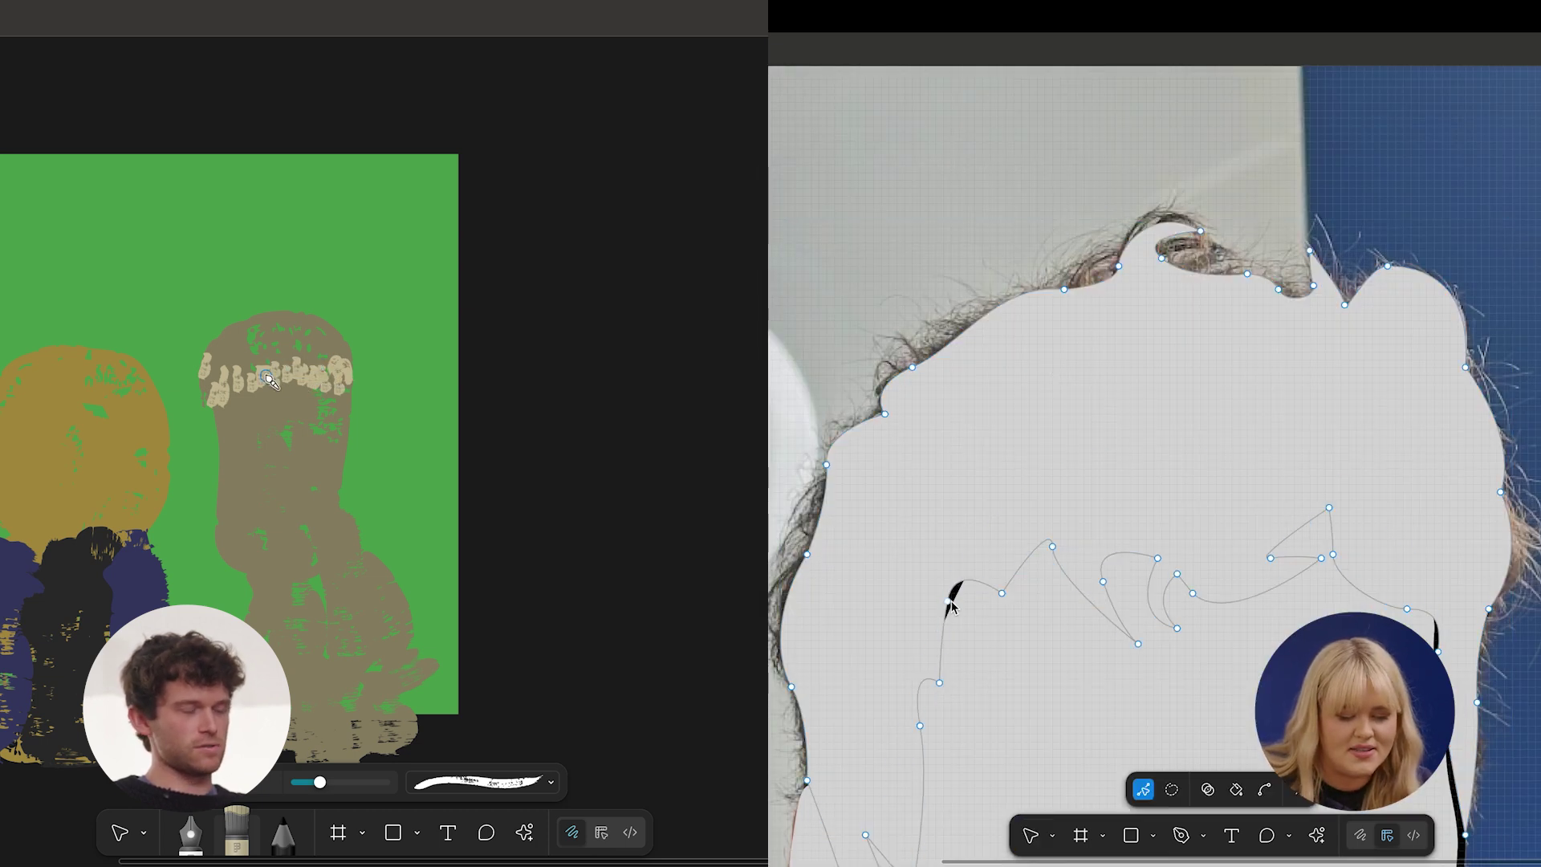
drag(950, 603, 958, 621)
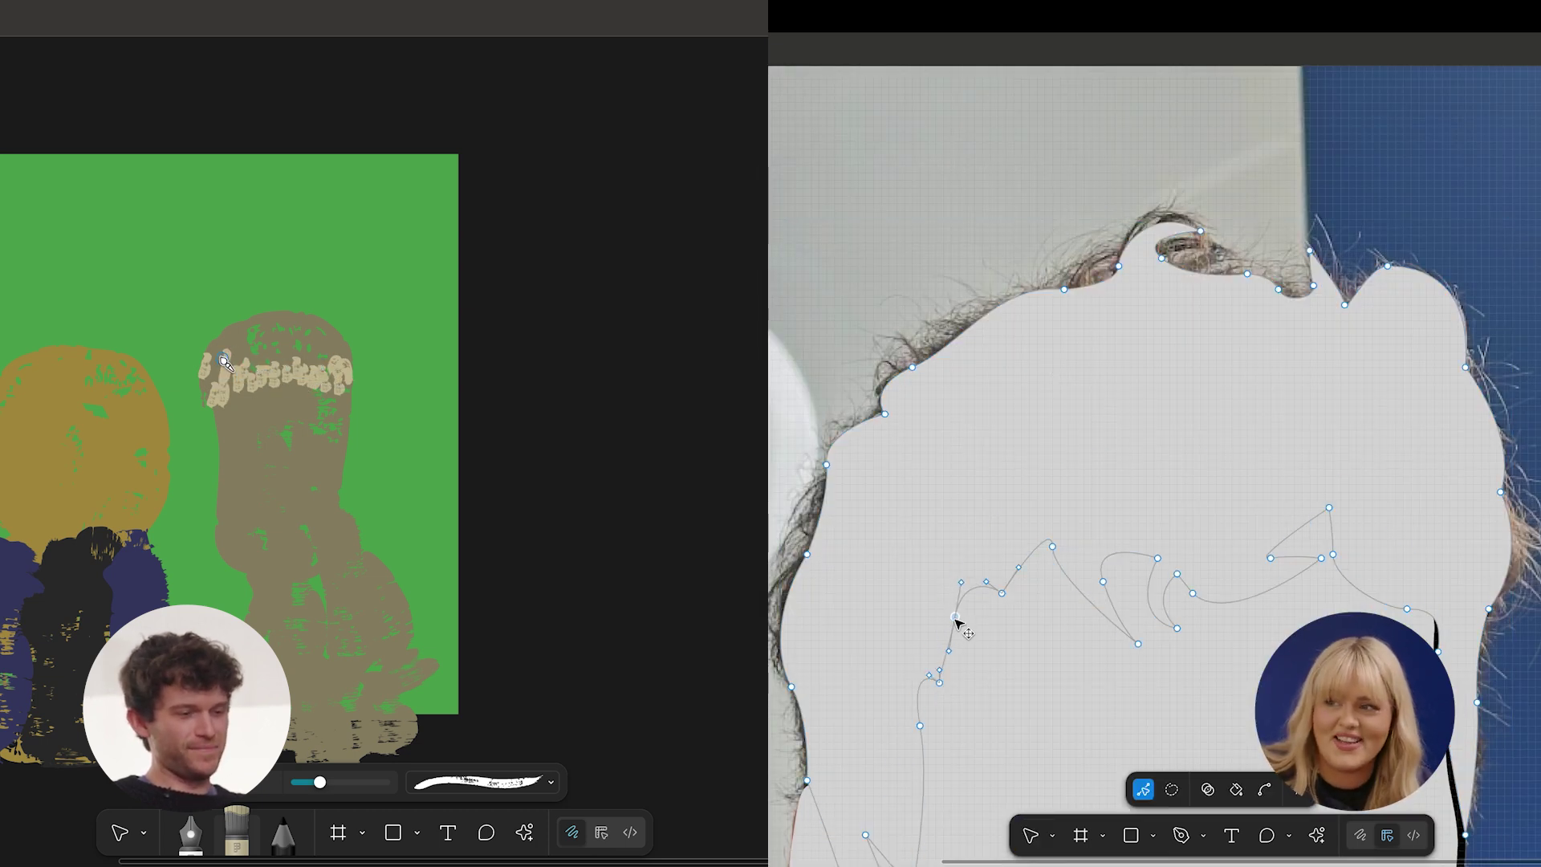
scroll(955, 619, down, 5)
scroll(958, 625, down, 3)
scroll(1232, 390, up, 5)
scroll(1234, 396, down, 3)
scroll(1234, 396, left, 2)
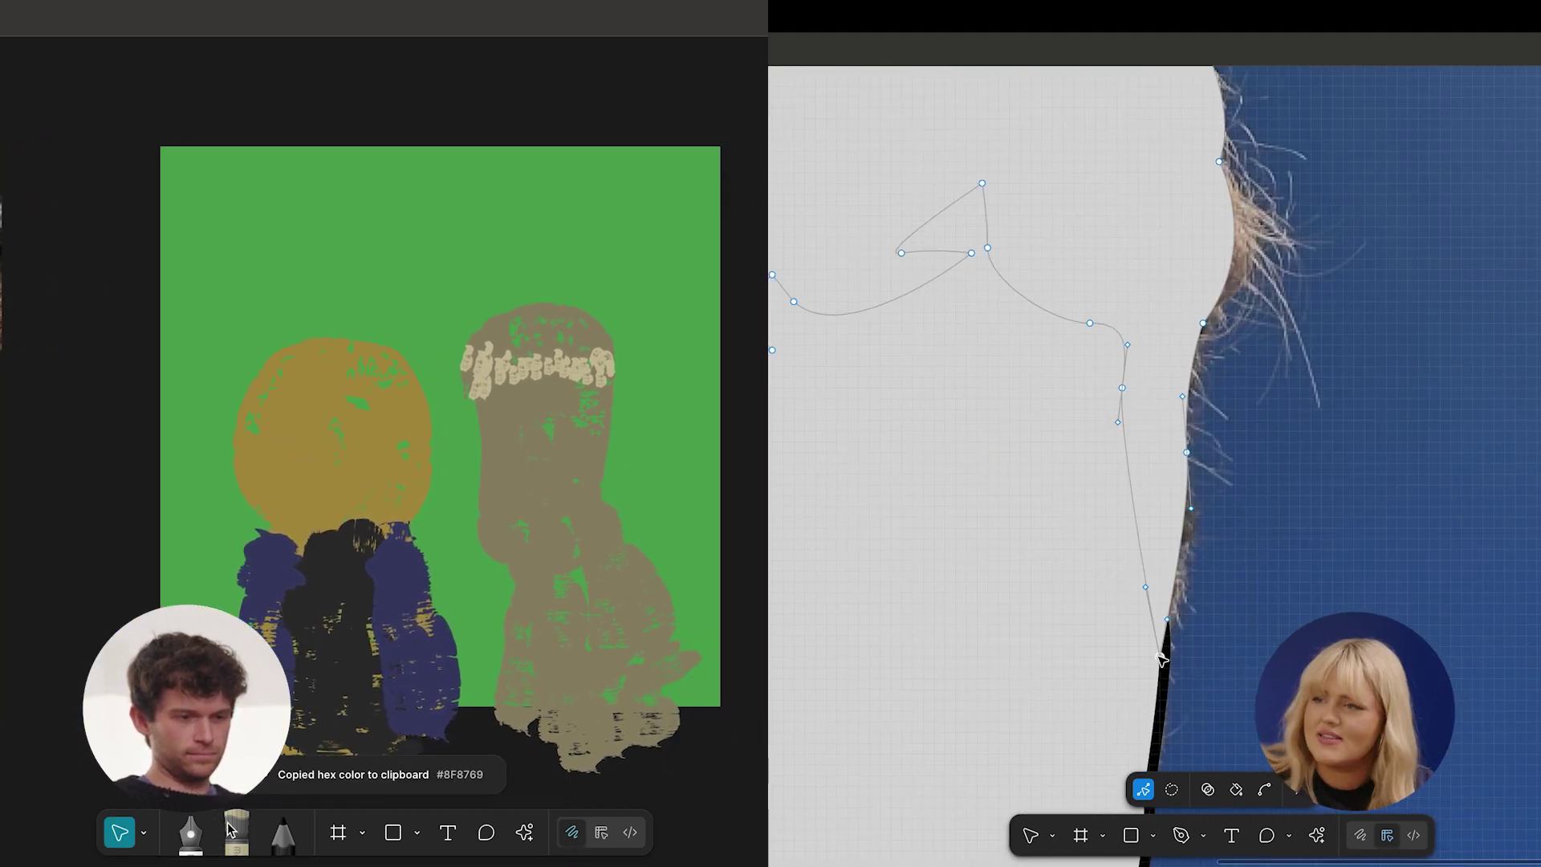
Set the brush to the second figure's grey-brown at a slightly larger size, and separate the photo from the traced portrait shapes.
click(232, 829)
click(184, 783)
scroll(1162, 659, down, 3)
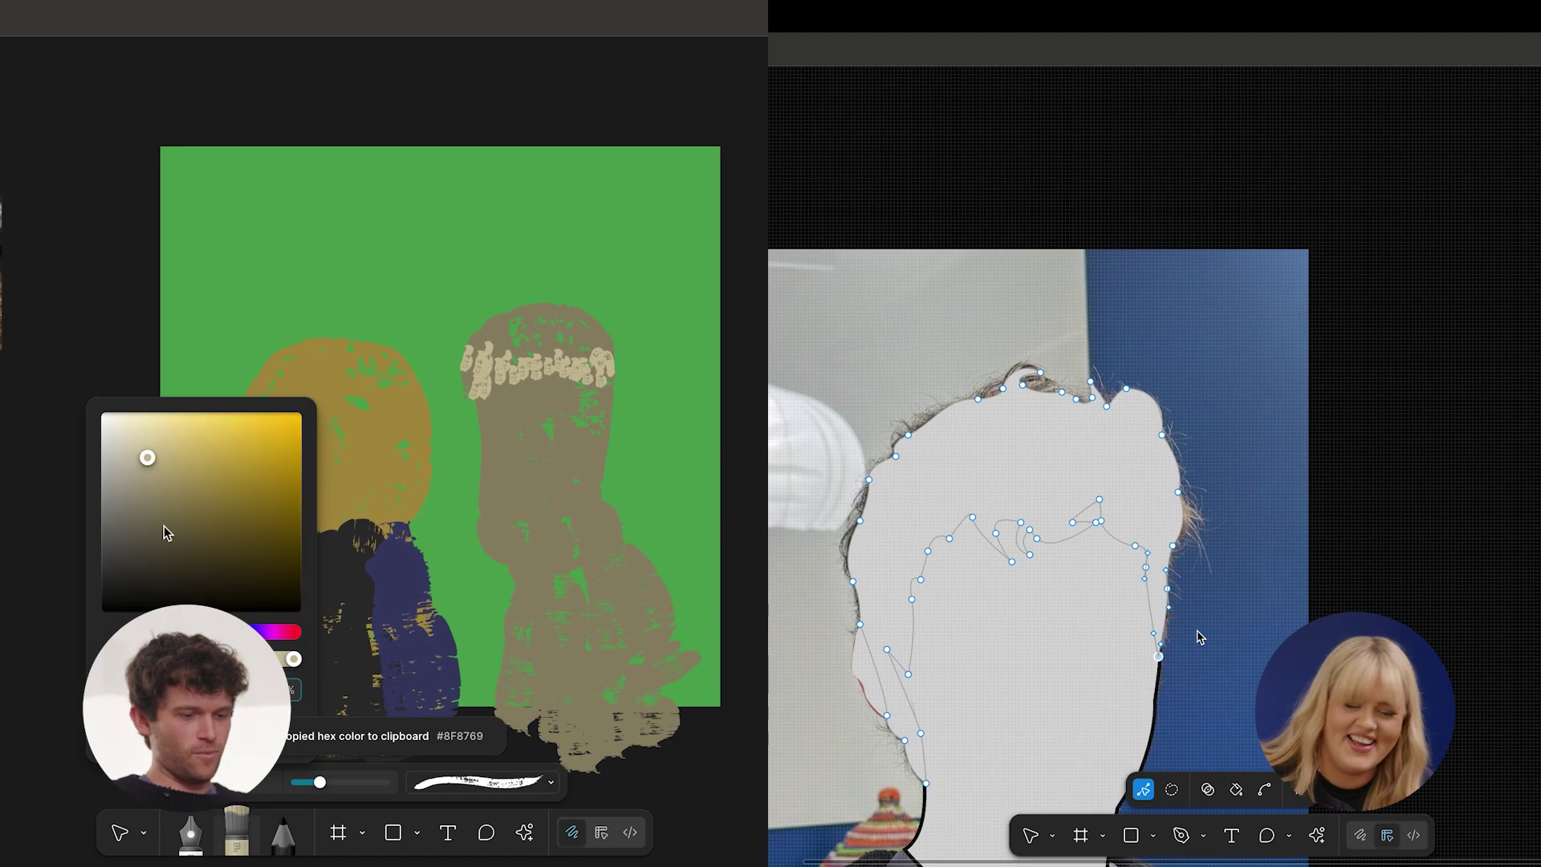
double_click(1350, 538)
scroll(1350, 538, down, 5)
click(520, 419)
drag(1097, 626, 1537, 516)
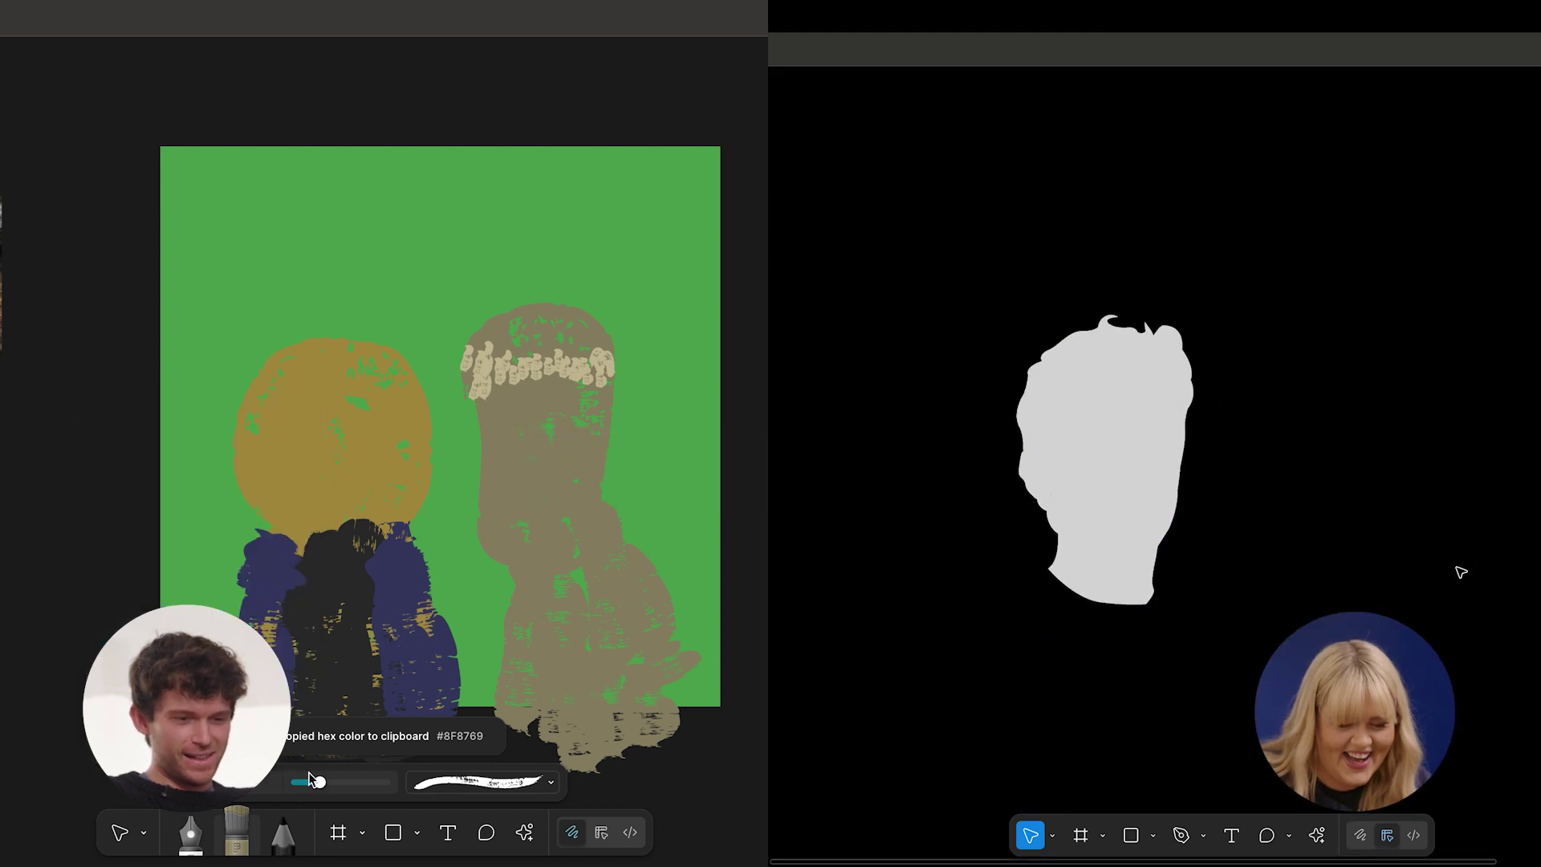
scroll(1288, 504, up, 5)
drag(321, 783, 340, 784)
Paint upright grey-brown ears on the second figure's head and draw a 180 × 180 circle around the portrait's head.
click(971, 482)
scroll(1311, 596, left, 2)
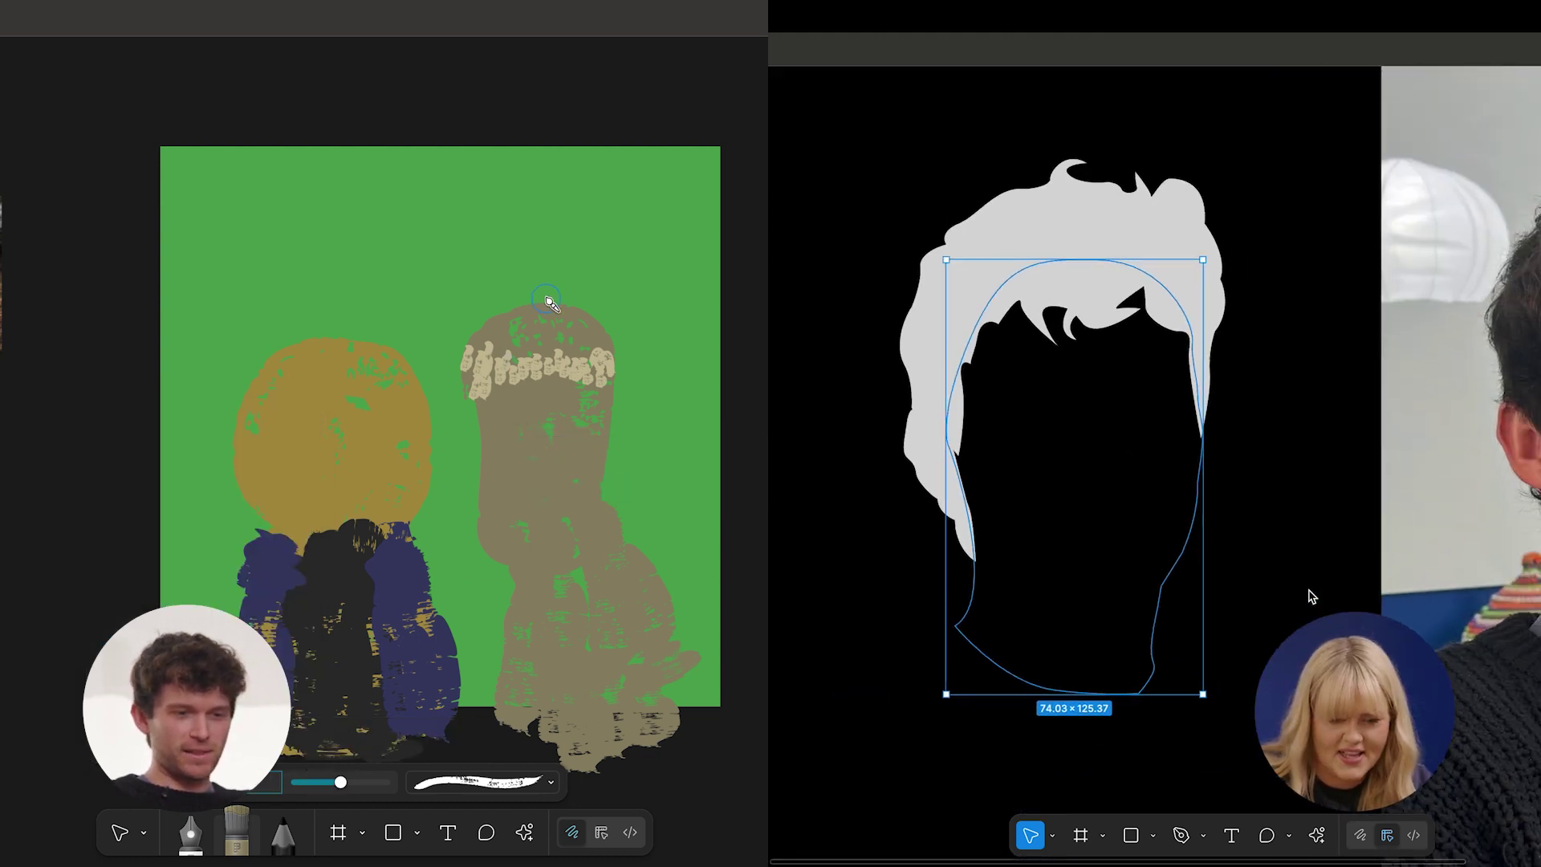
scroll(1312, 596, down, 3)
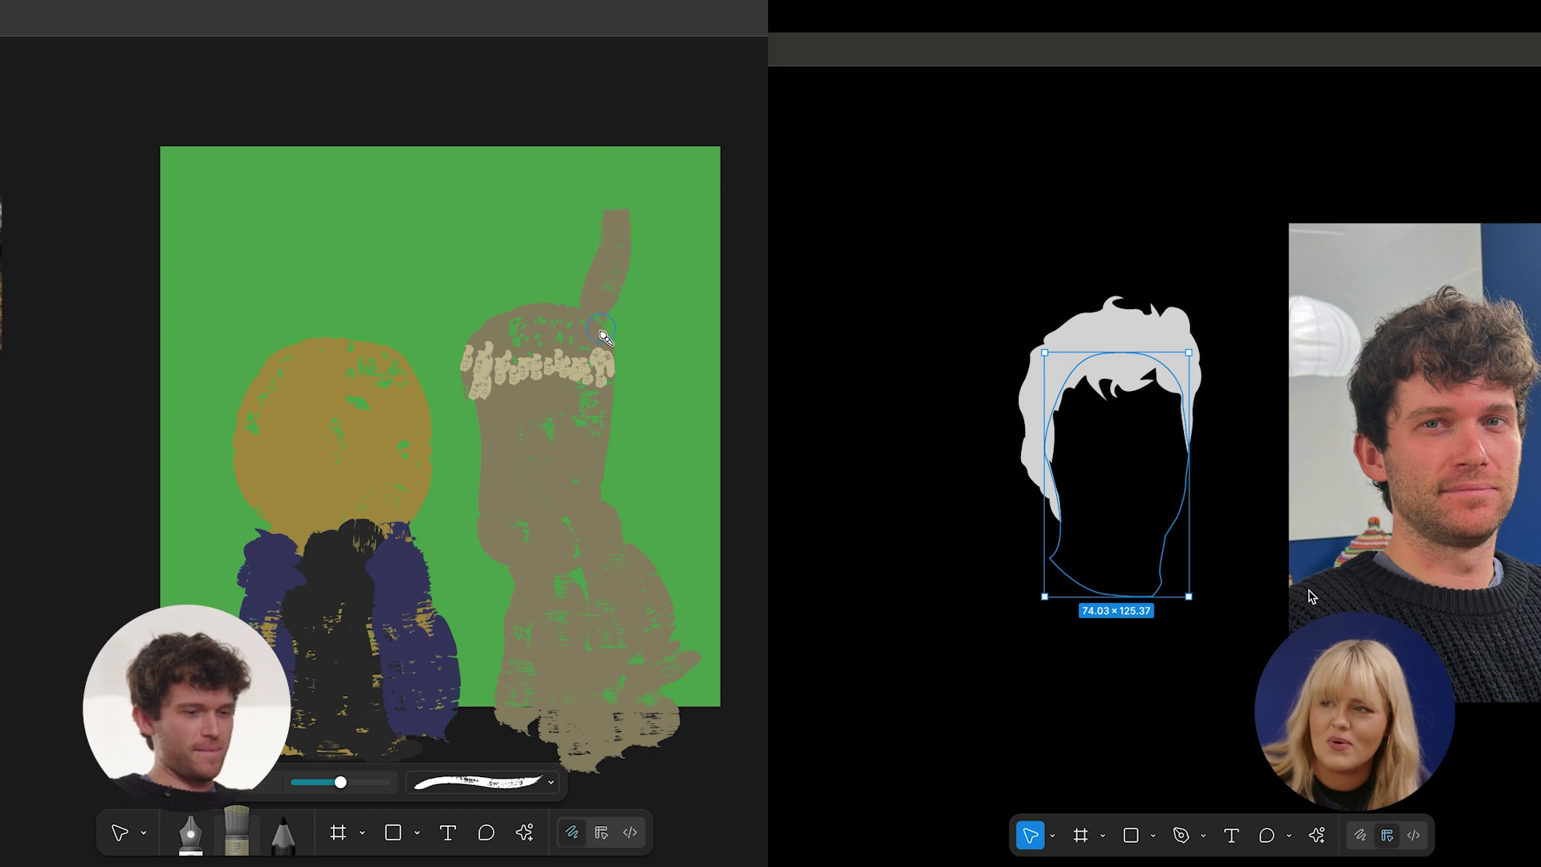
key(o)
drag(531, 327, 483, 233)
mouse_move(909, 308)
mouse_down()
mouse_move(1335, 733)
mouse_move(1260, 656)
mouse_up()
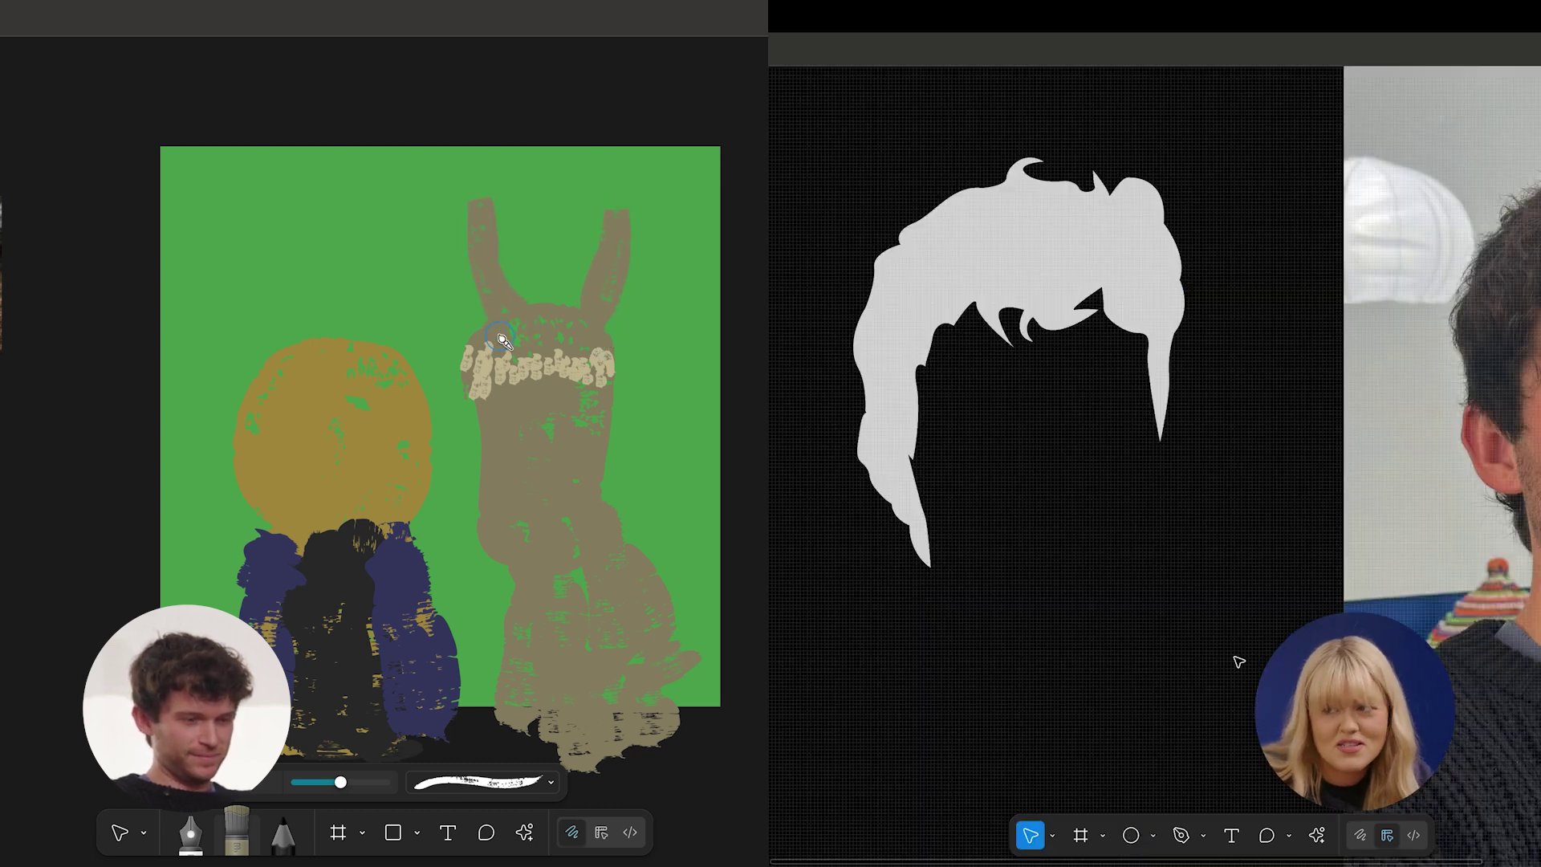
Paint the second figure's arm around the first figure's shoulders and fill the portrait's face and neck with terracotta.
double_click(1151, 550)
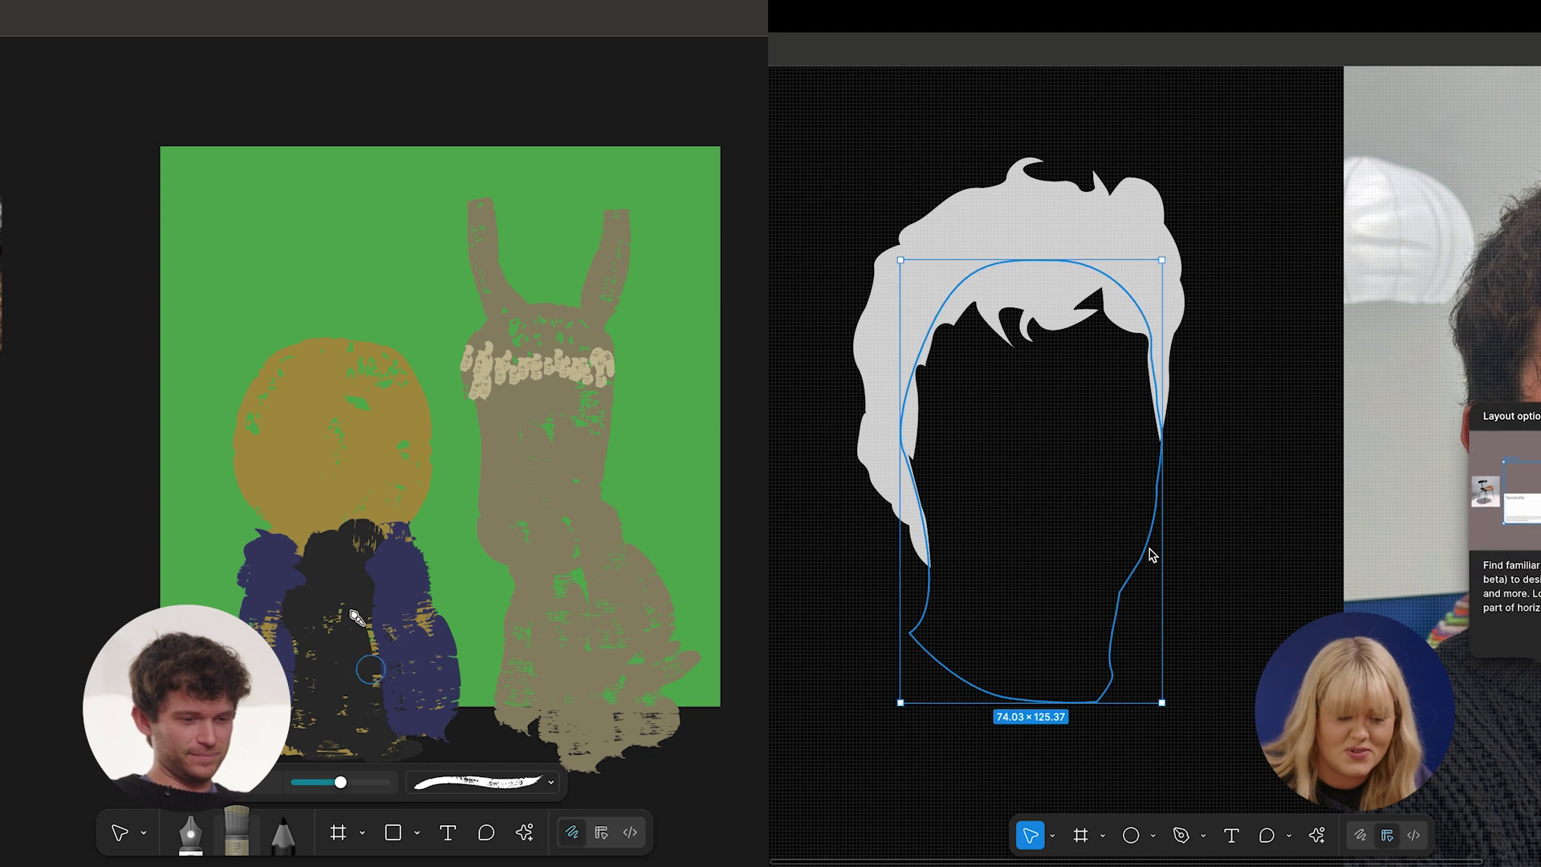
key(Delete)
click(1260, 481)
mouse_move(507, 564)
mouse_down()
mouse_move(437, 537)
mouse_move(432, 572)
mouse_move(518, 590)
mouse_move(444, 564)
mouse_up()
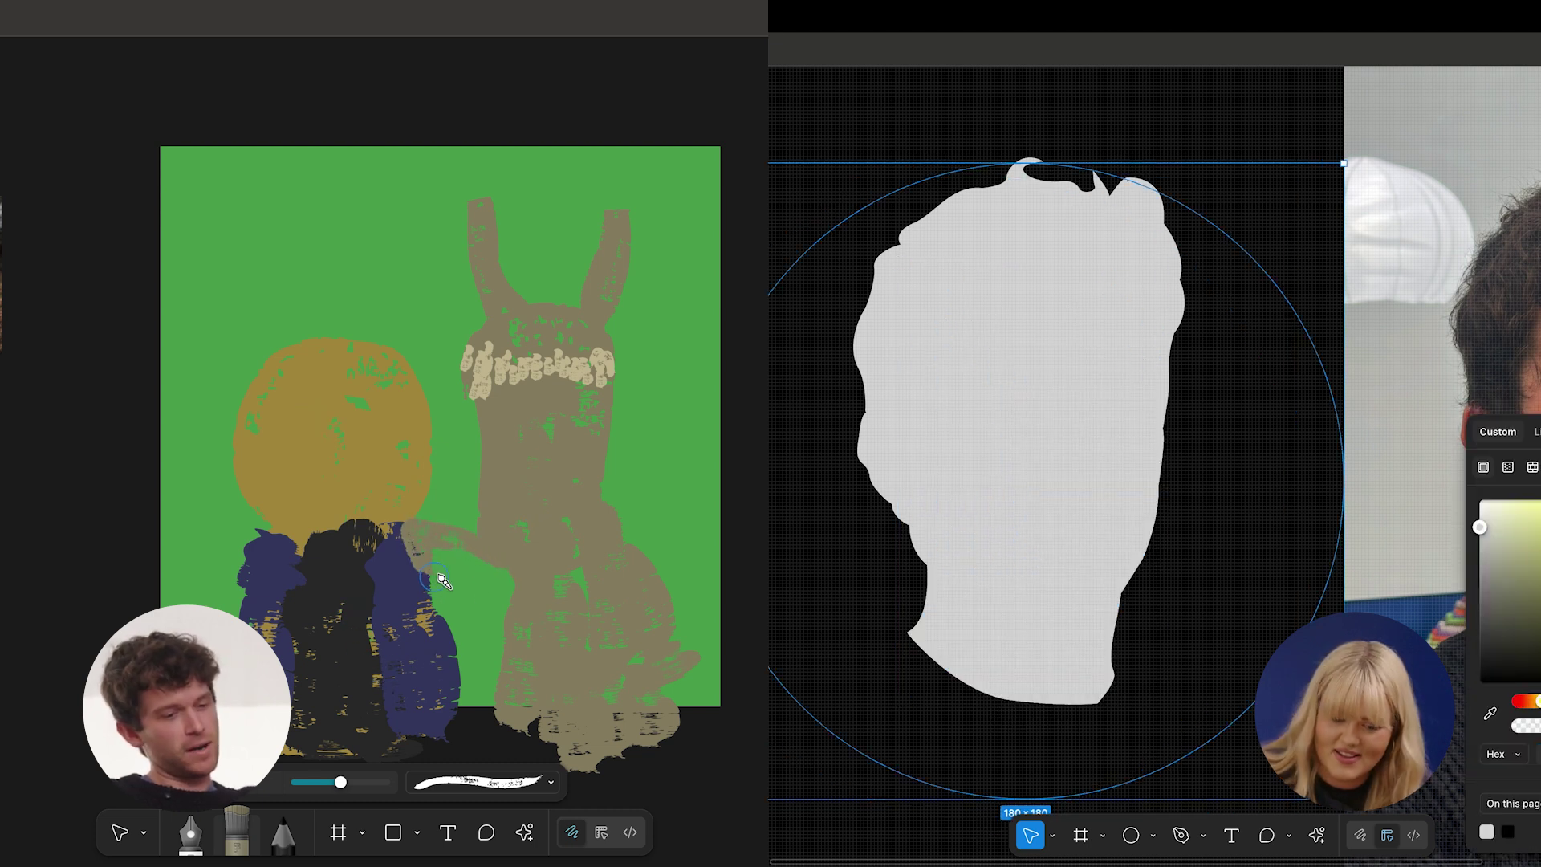
drag(1539, 701, 1534, 704)
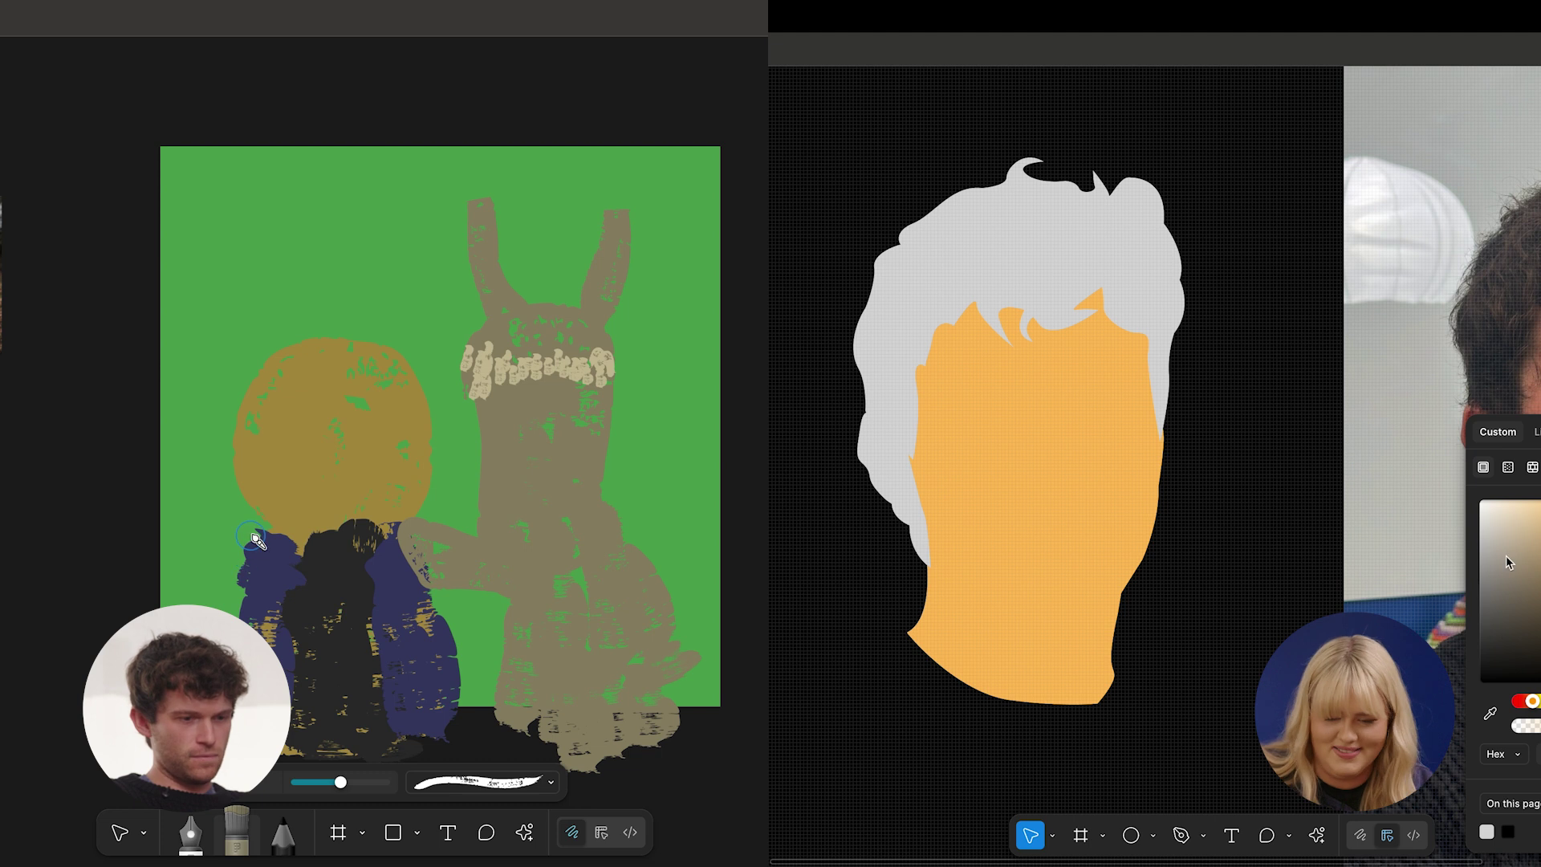
drag(255, 541, 189, 558)
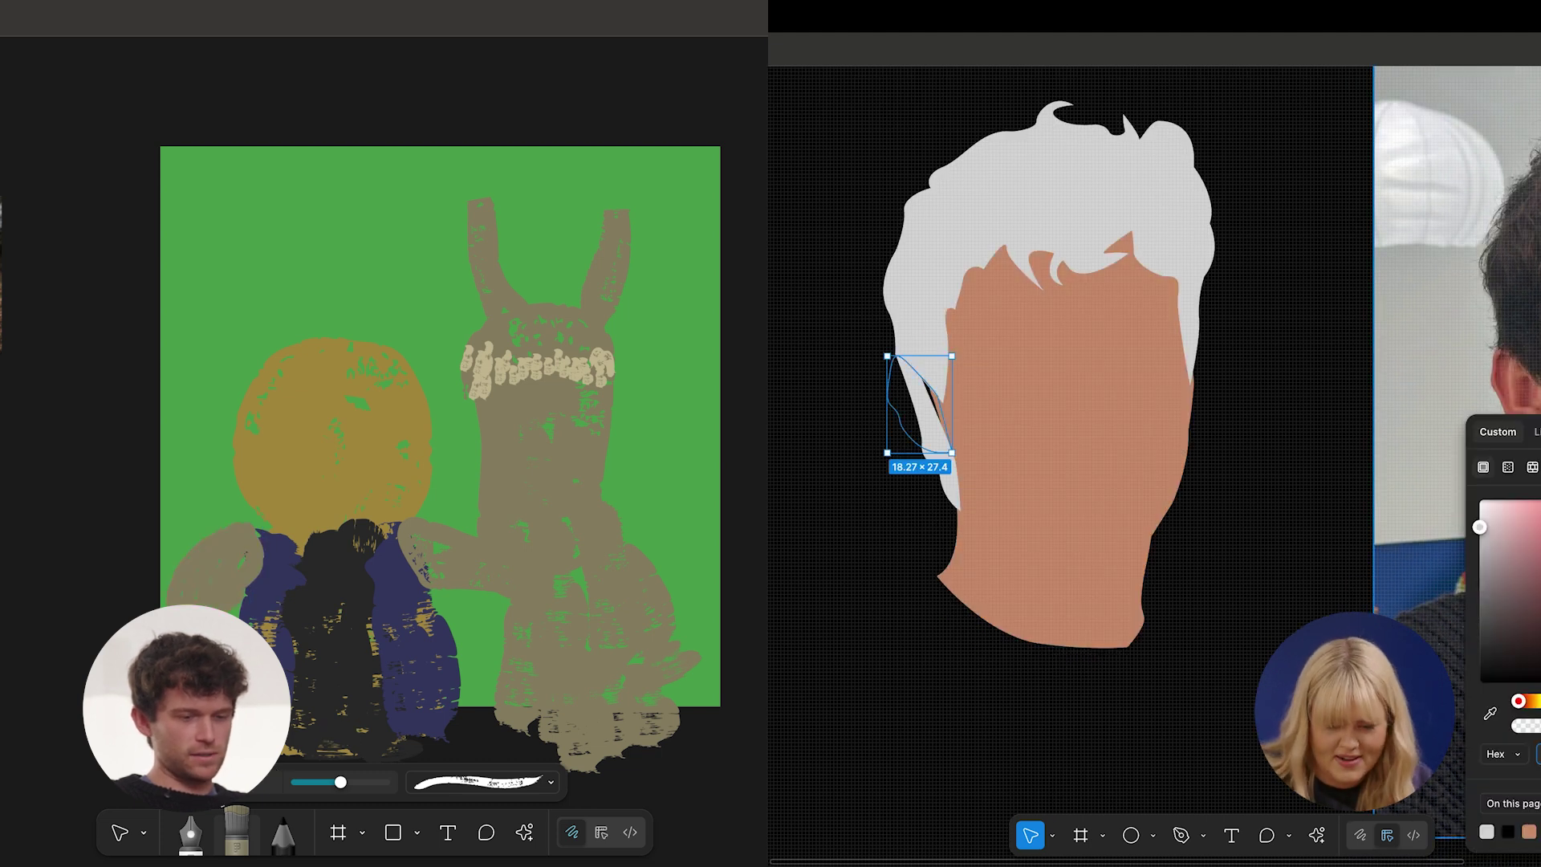
Sample the navy #3A3E66 from the first figure's body as the brush colour, and draw and delete an ellipse over the portrait's ear.
click(201, 781)
click(1073, 513)
click(831, 461)
key(o)
click(114, 644)
click(433, 602)
drag(875, 337, 1104, 581)
key(Delete)
click(201, 782)
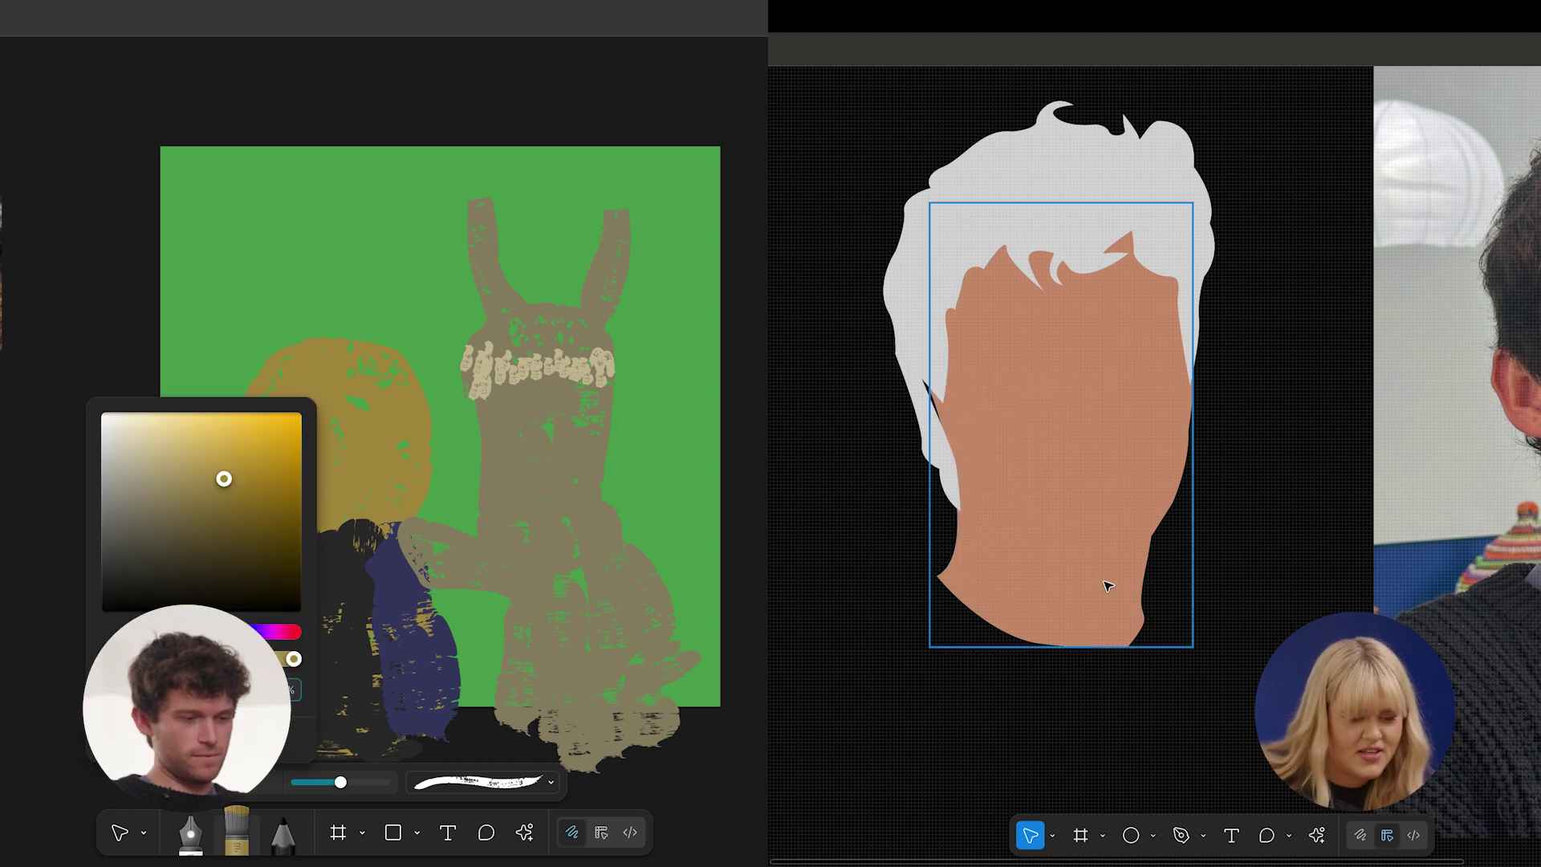
click(115, 645)
click(381, 575)
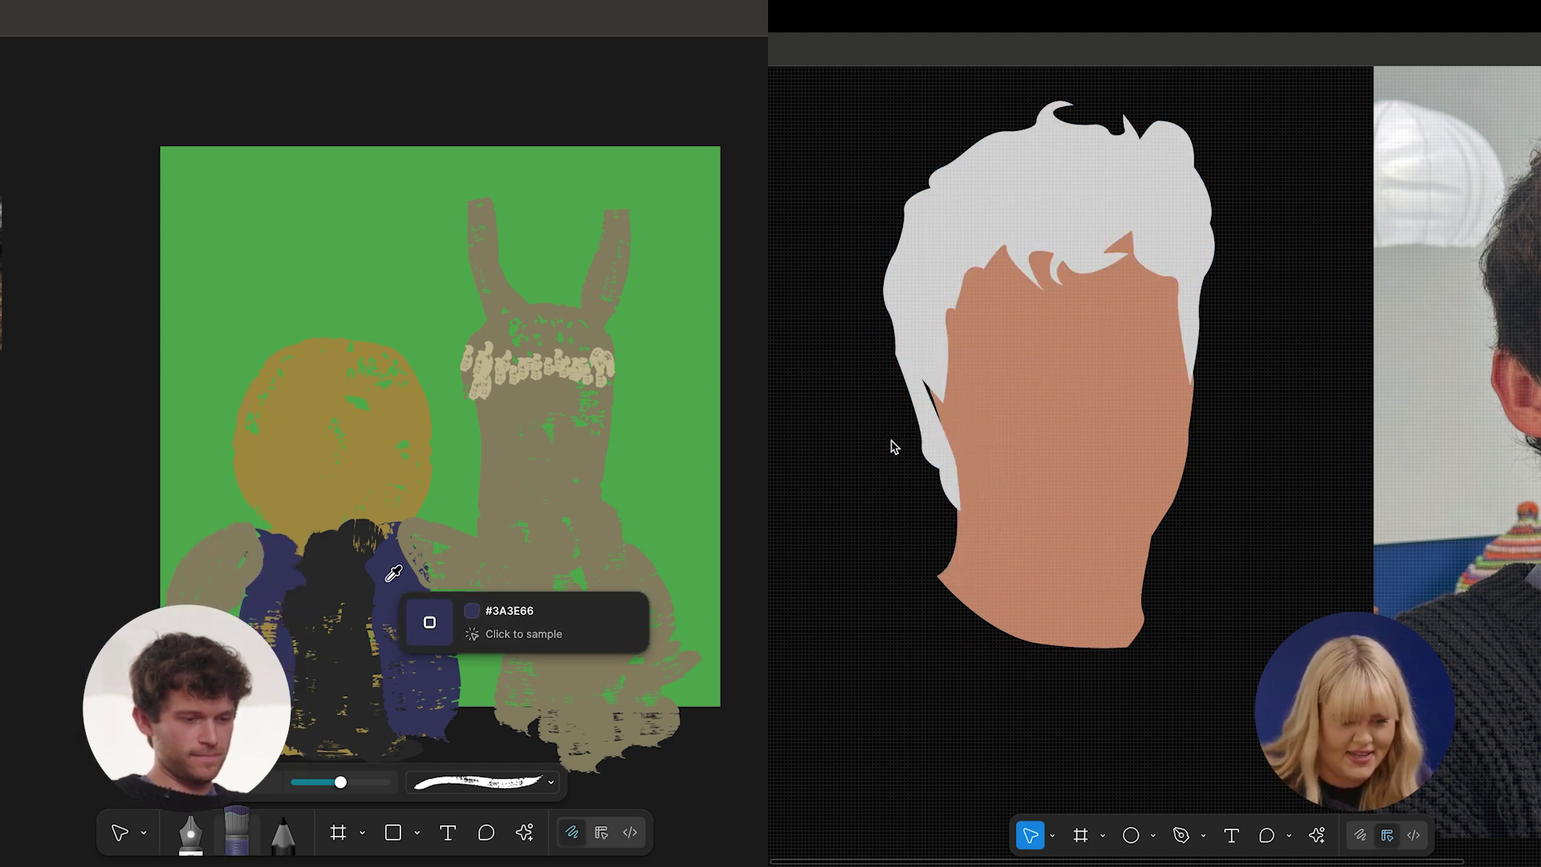
Paint navy sleeves over both of the first figure's arms and undo the last deletions on the portrait.
click(912, 434)
key(Delete)
key(ctrl+z)
key(ctrl+z)
drag(270, 554, 239, 586)
Start a beard-shadow path on the portrait with the Pen tool, from below the ear along the jaw to the face's far edge.
drag(995, 426, 949, 358)
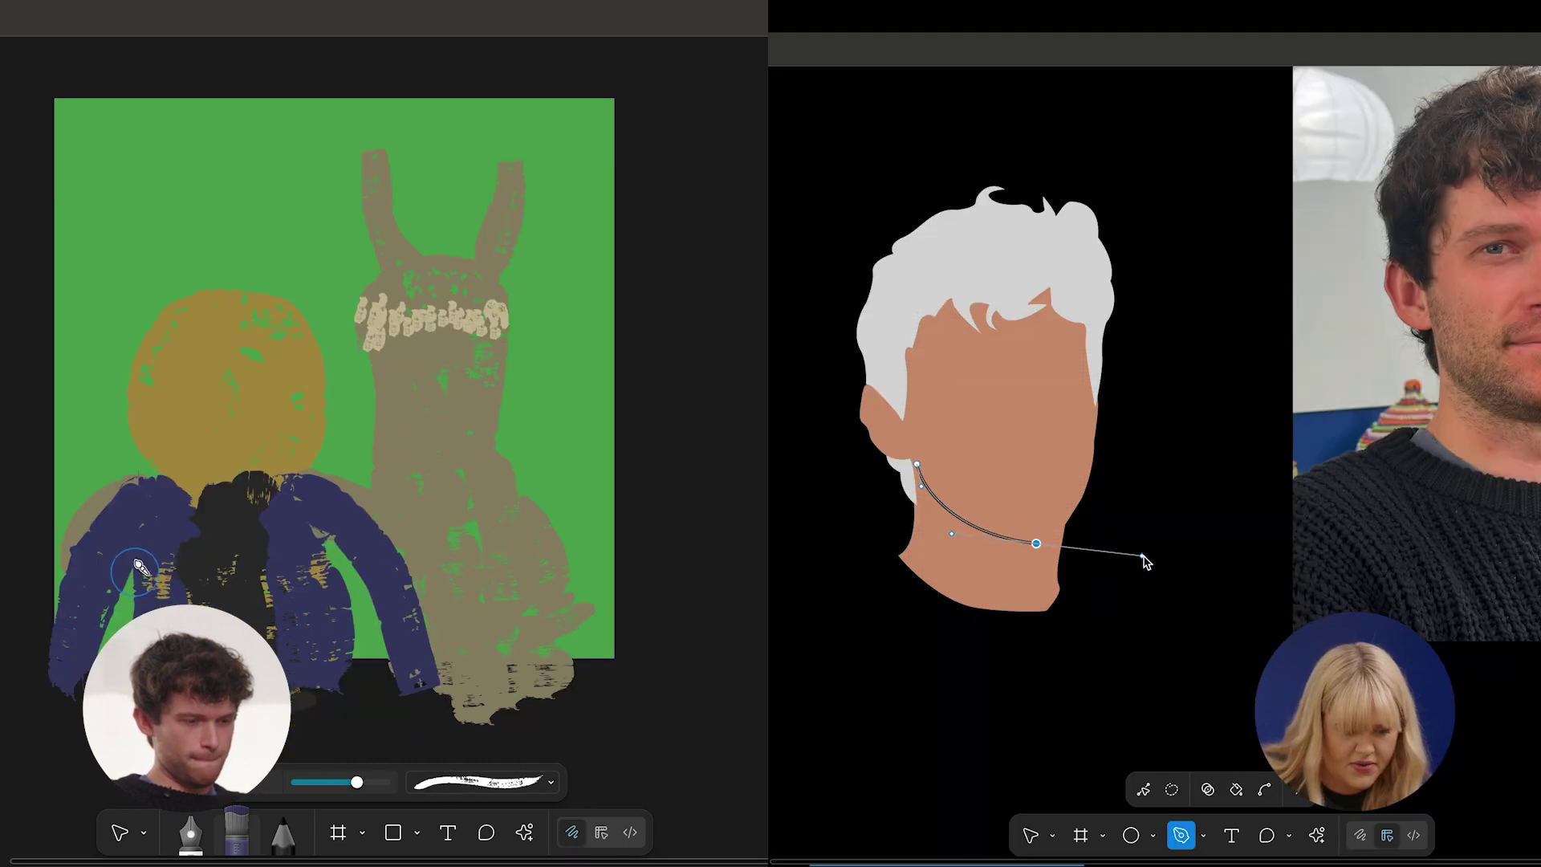
mouse_move(1146, 562)
mouse_down()
mouse_move(1163, 557)
mouse_move(1146, 412)
mouse_move(1161, 556)
mouse_up()
click(1035, 545)
click(1099, 495)
click(1099, 427)
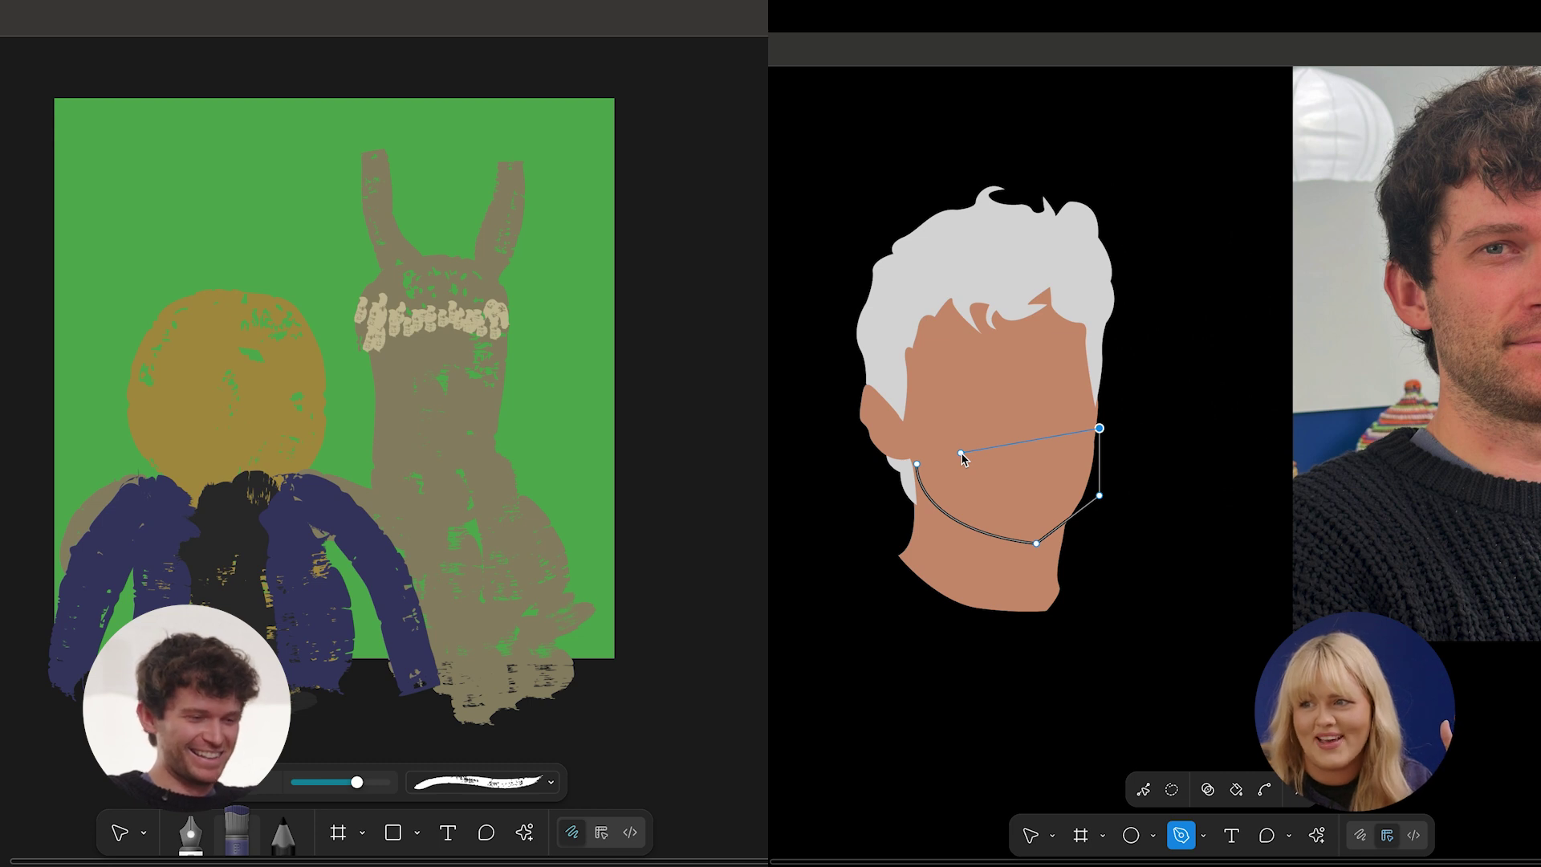
Paint a round hand on the first figure's shoulder in the second figure's grey-brown, and close the beard shape at about 66.66 × 43.4.
click(201, 782)
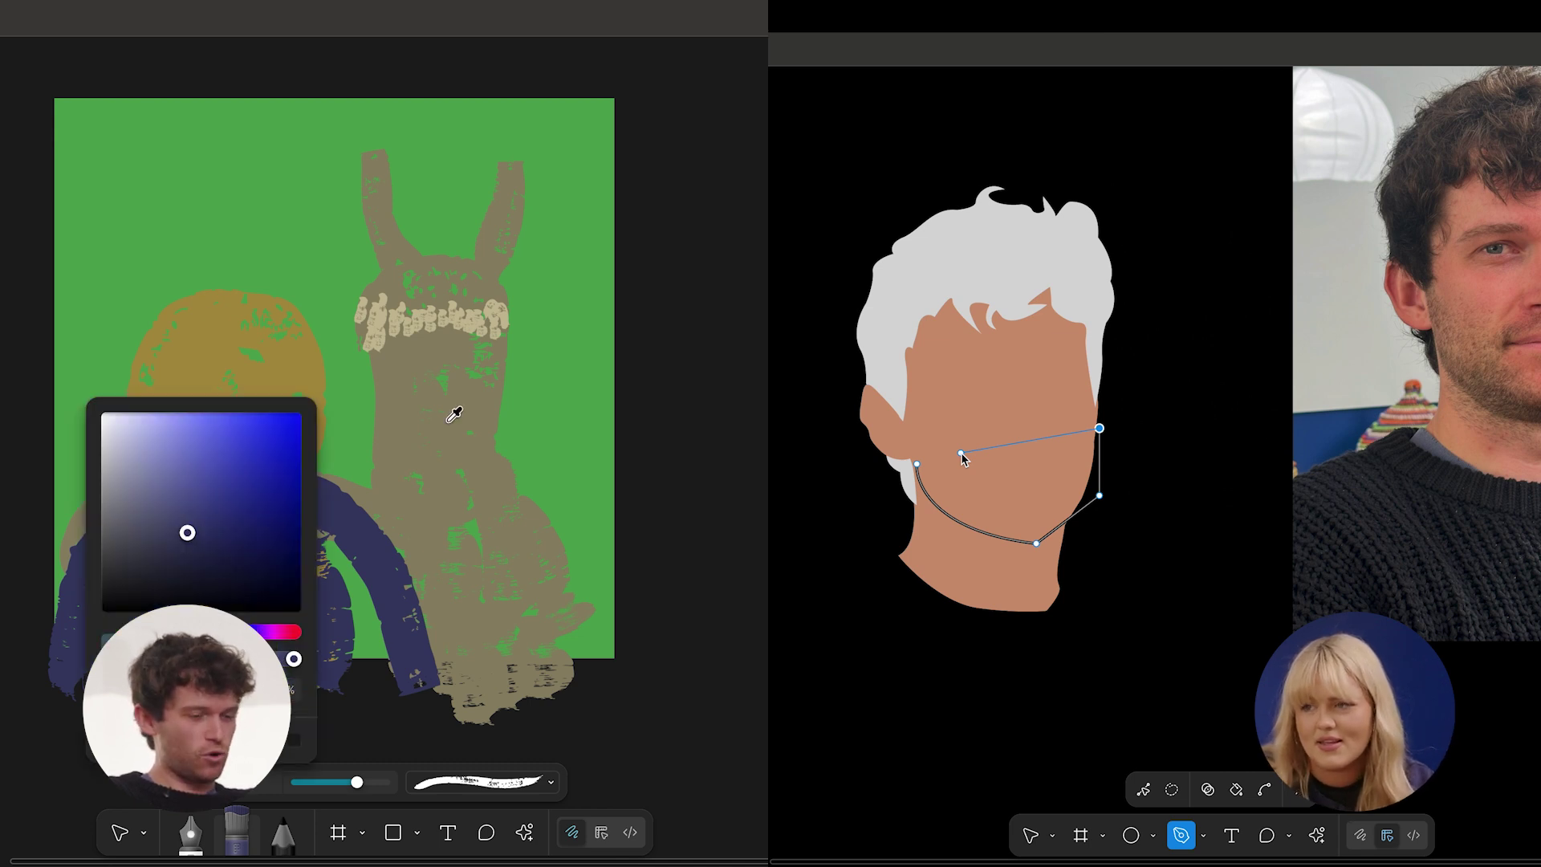
click(413, 414)
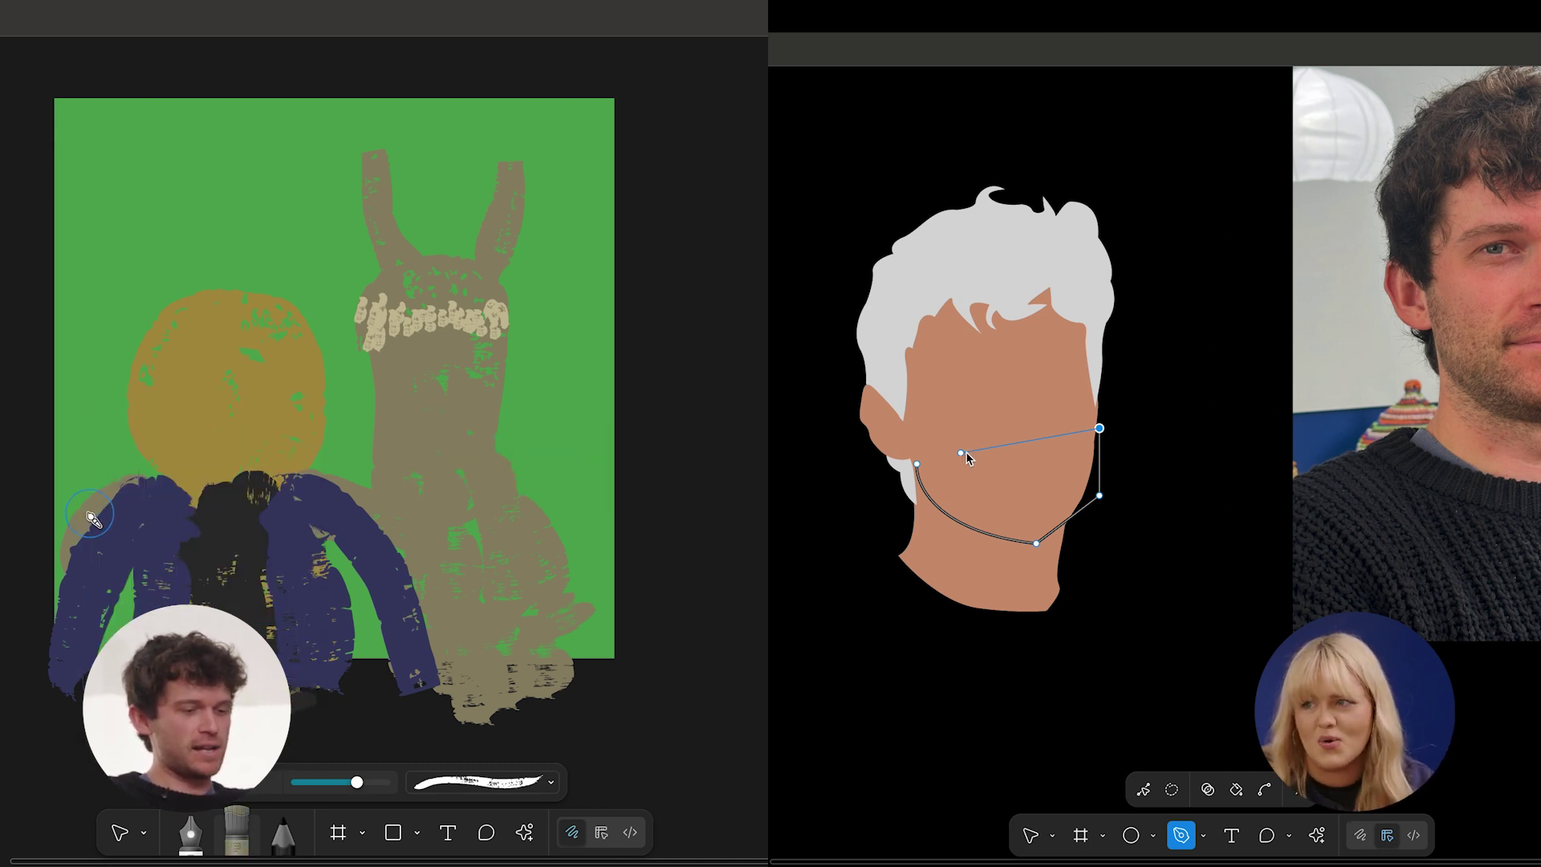
drag(90, 547, 91, 556)
drag(916, 463, 922, 492)
drag(92, 556, 73, 549)
drag(922, 491, 923, 509)
key(Escape)
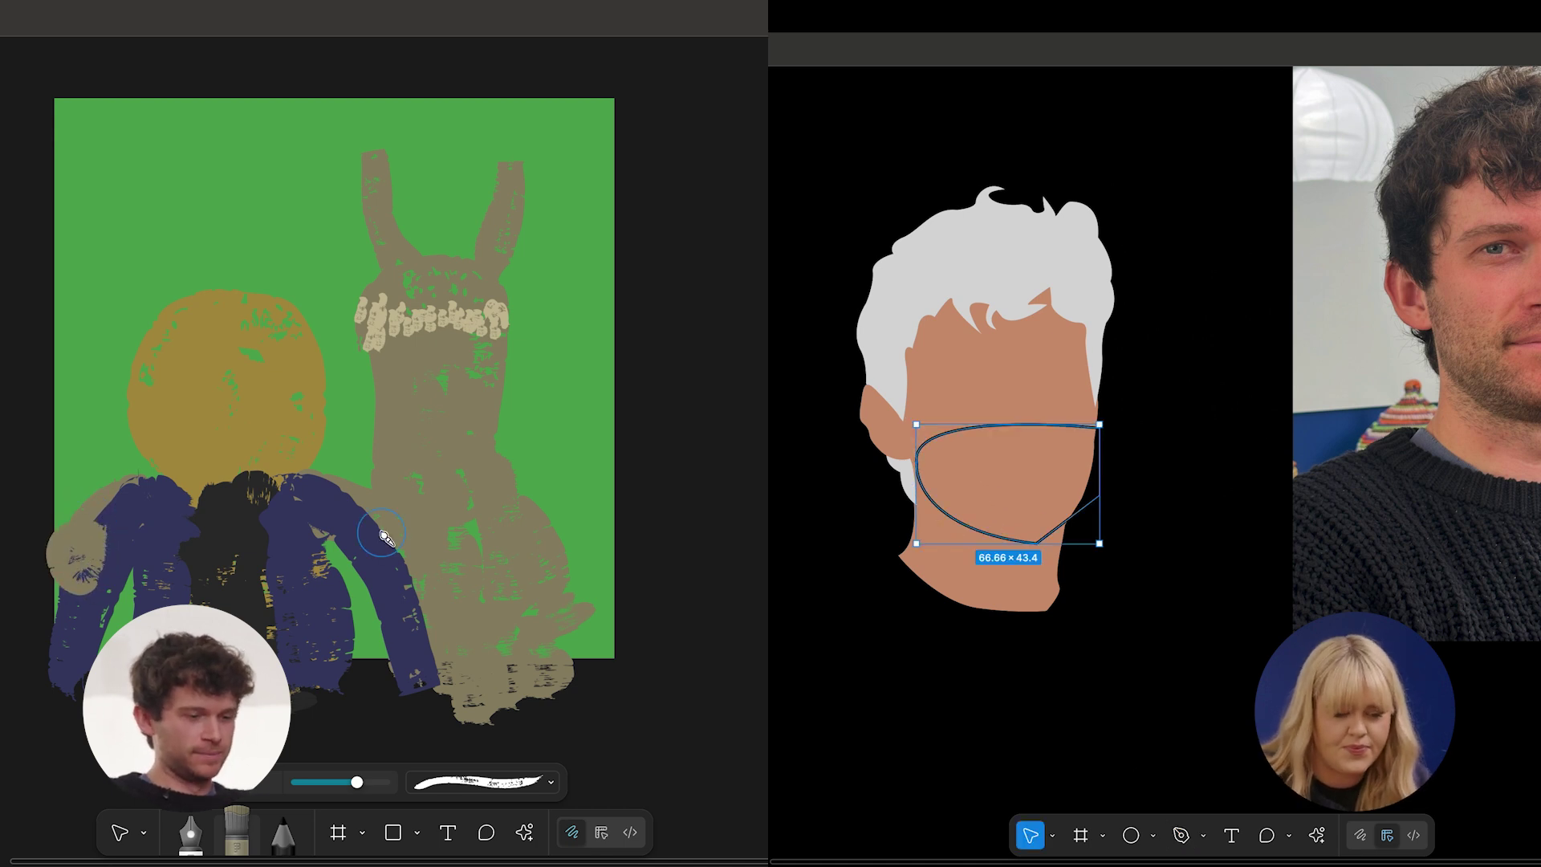
Clip the beard shape to the face and fill it with a linear gradient whose 100% stop is sampled from the photo's beard.
key(Escape)
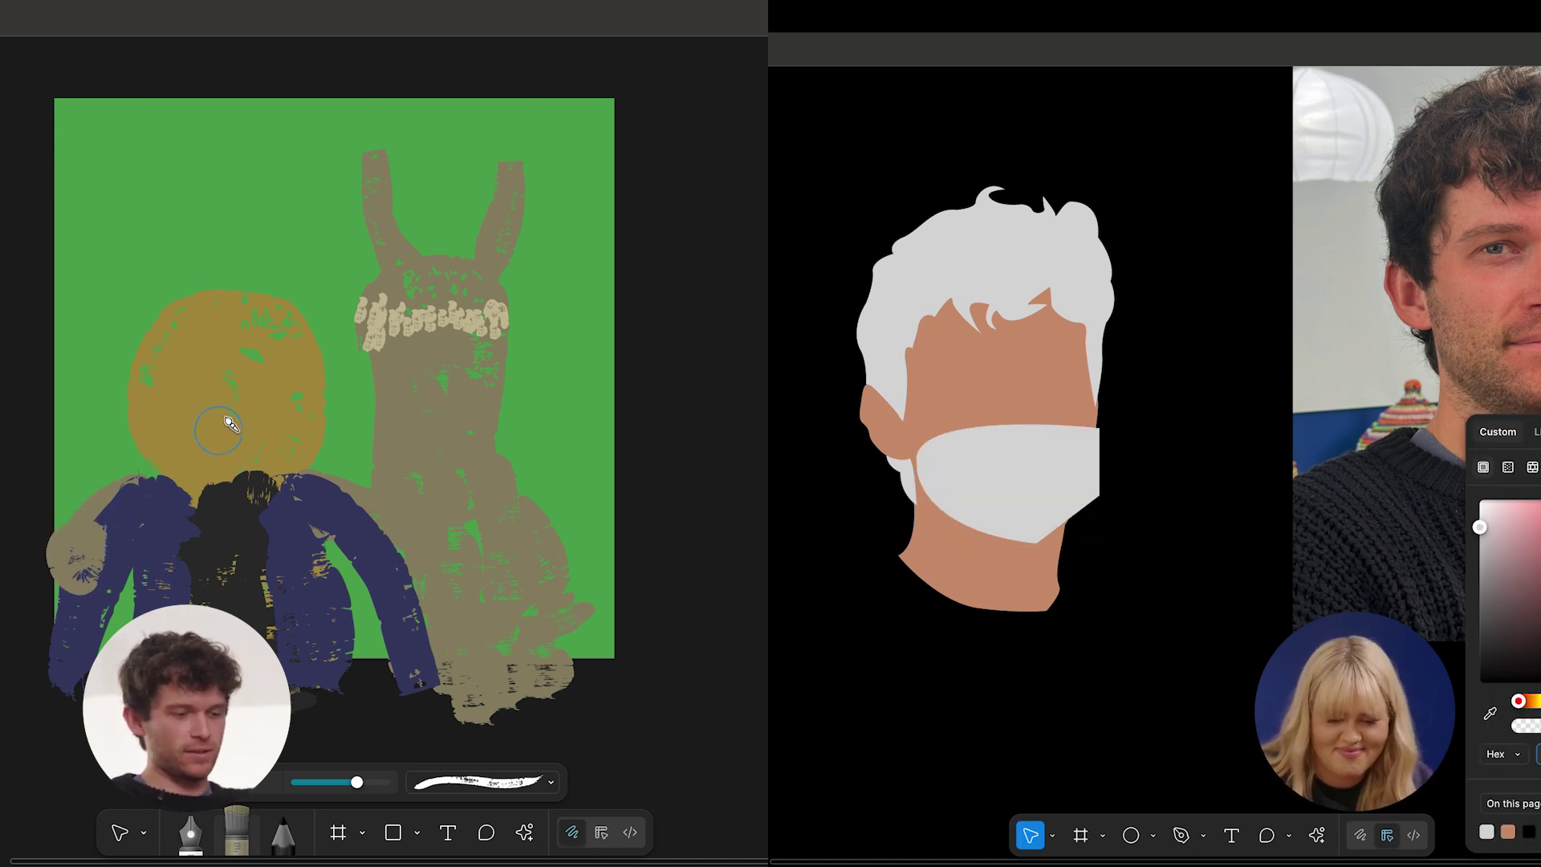
click(1140, 522)
click(1053, 548)
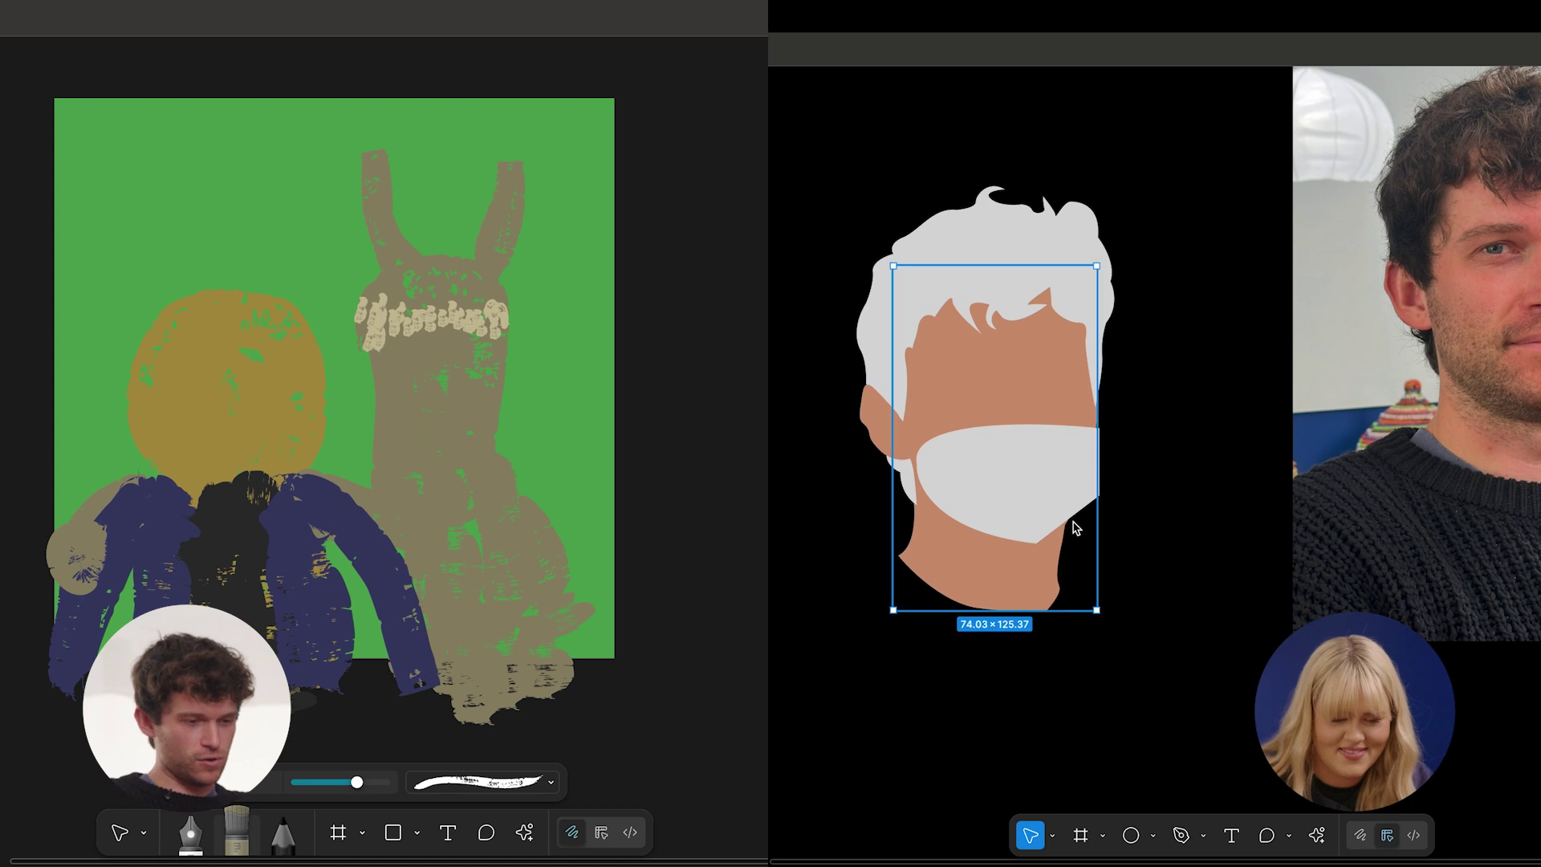
click(1034, 494)
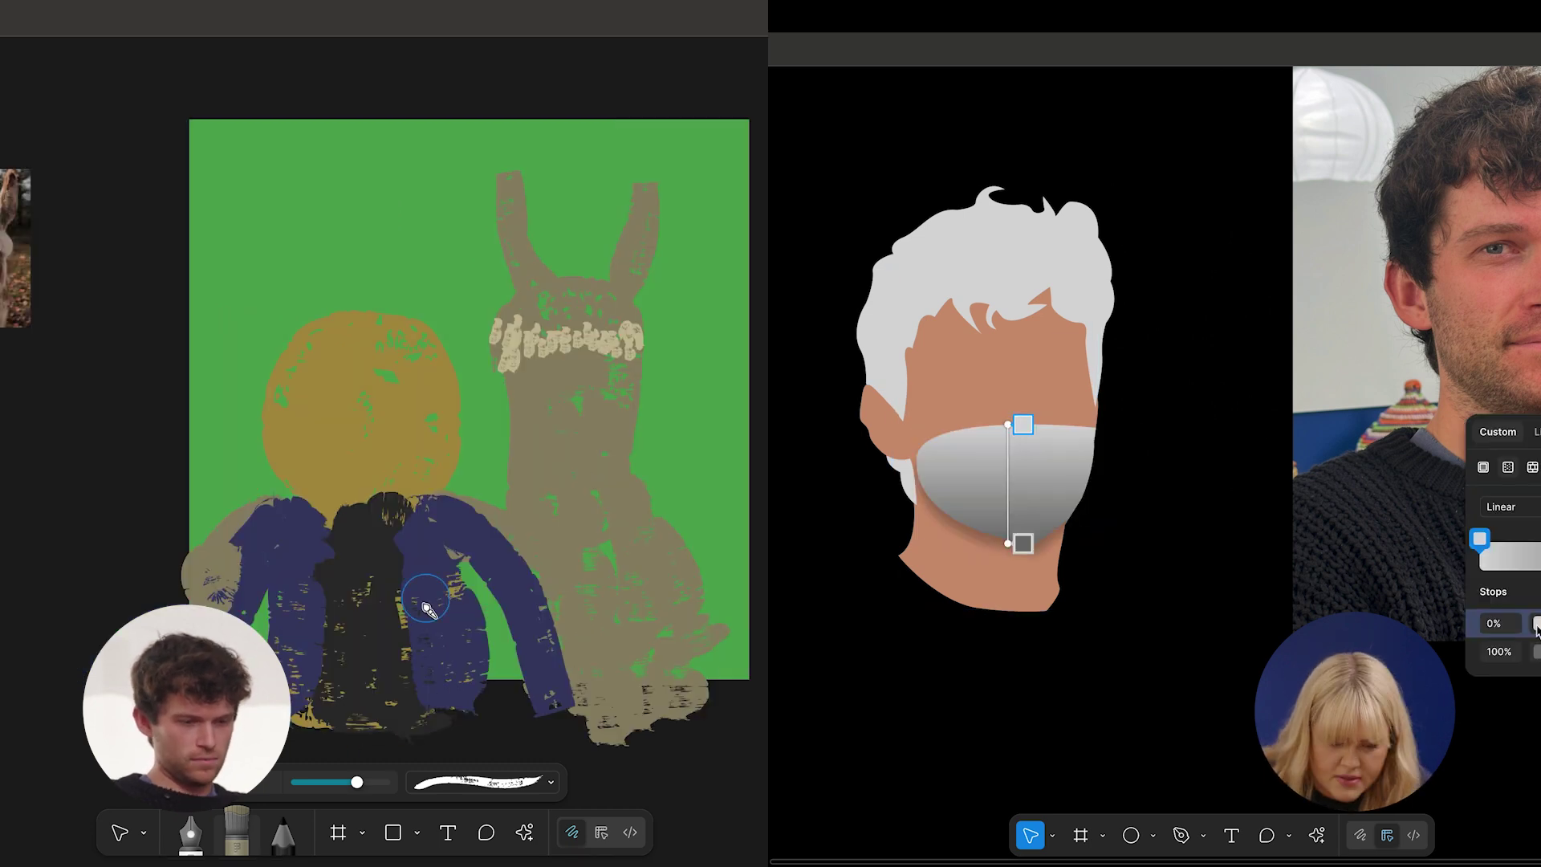
click(1537, 652)
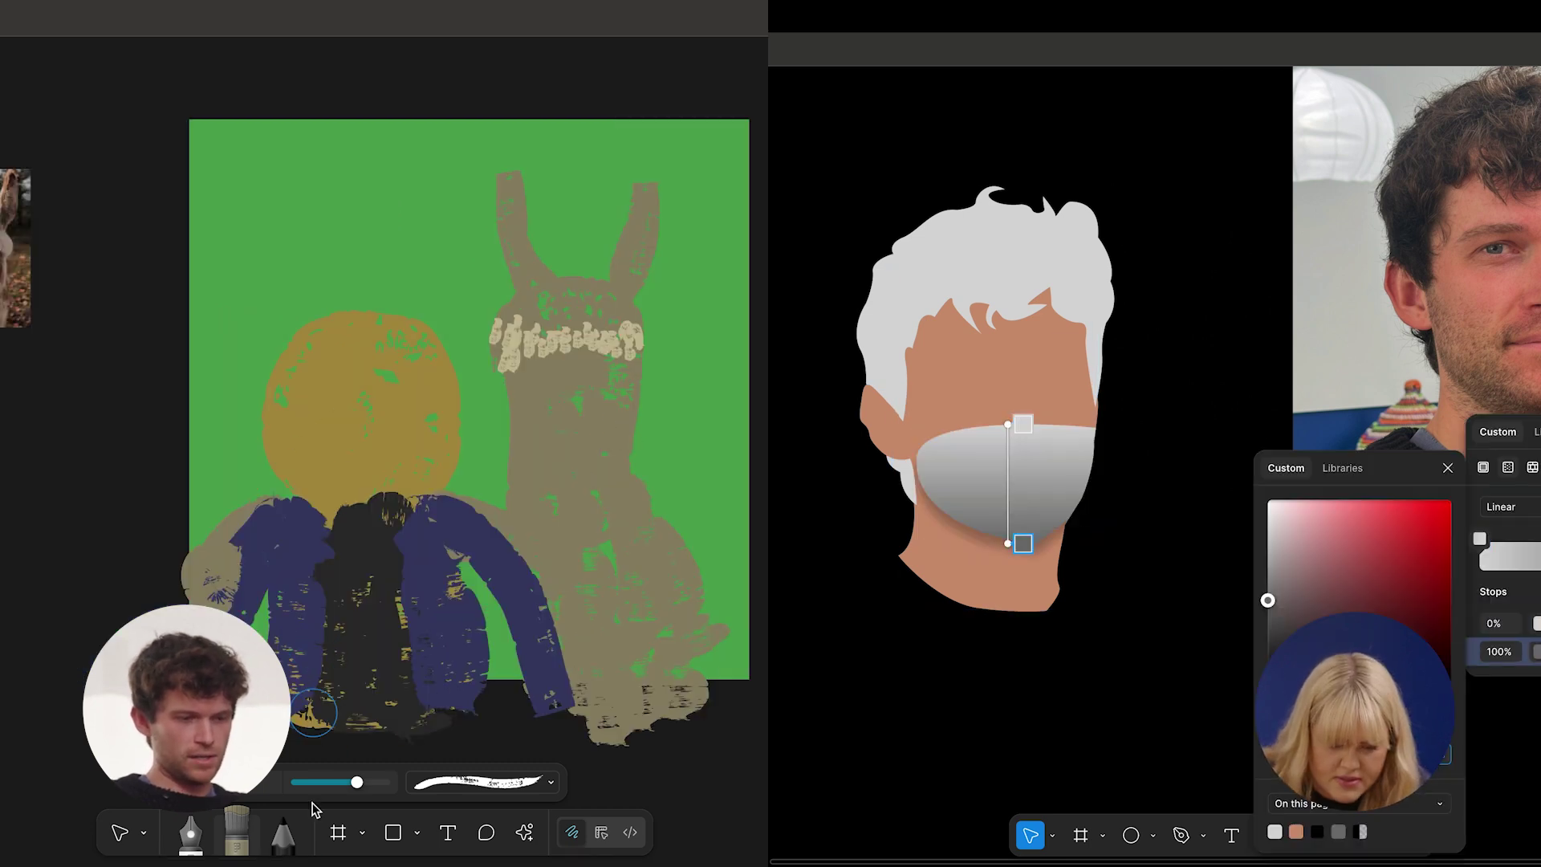
click(1278, 710)
scroll(1100, 514, right, 4)
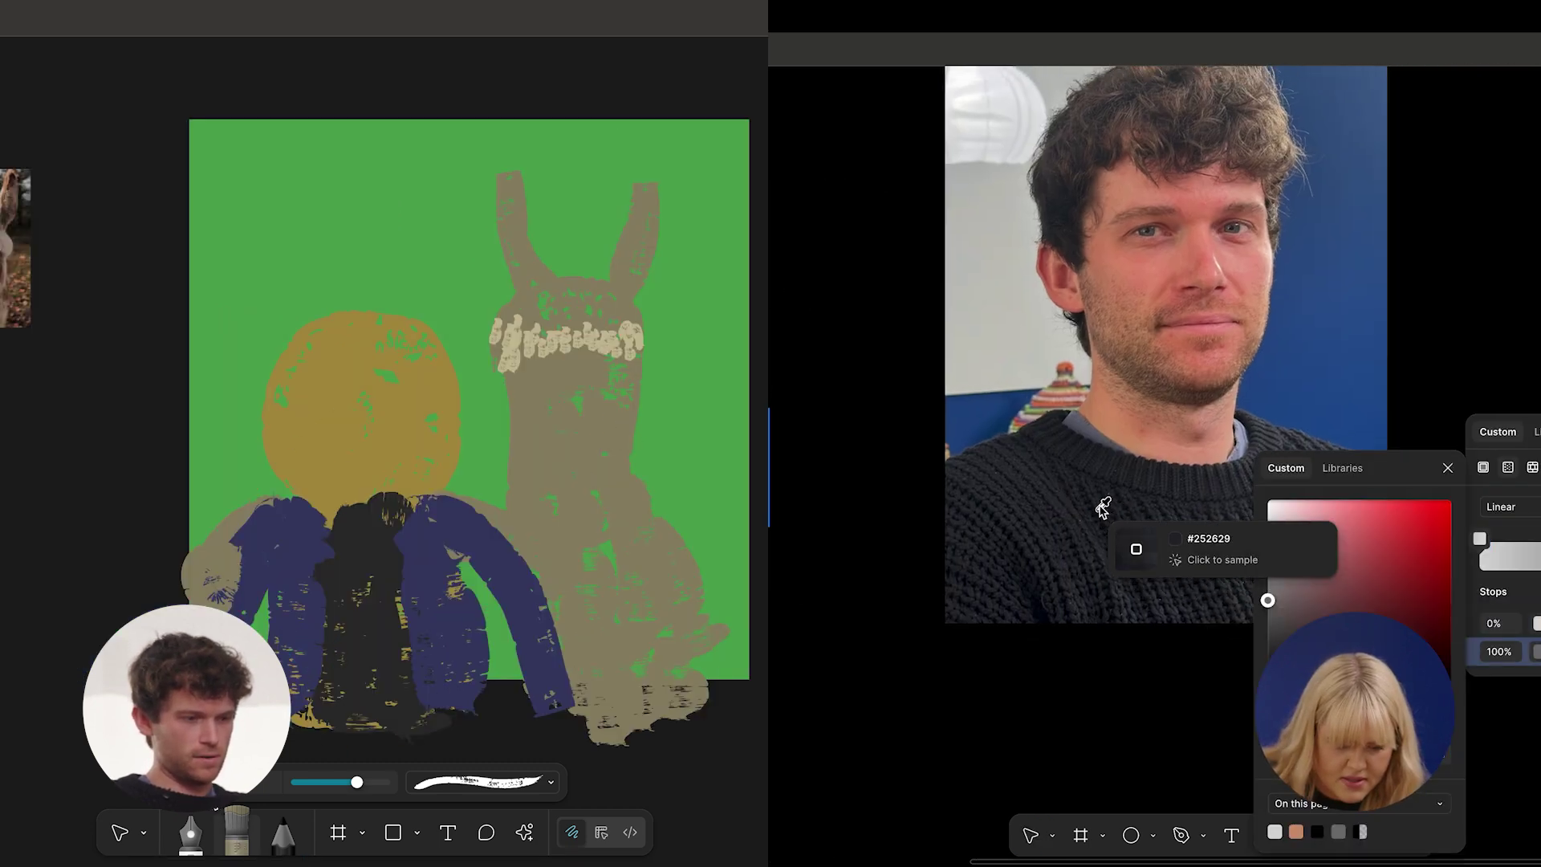
click(1203, 397)
Set the brush to a pale beige and paint the donkey's long muzzle below its fringe.
scroll(1203, 396, left, 6)
click(202, 783)
scroll(1203, 397, right, 2)
click(143, 463)
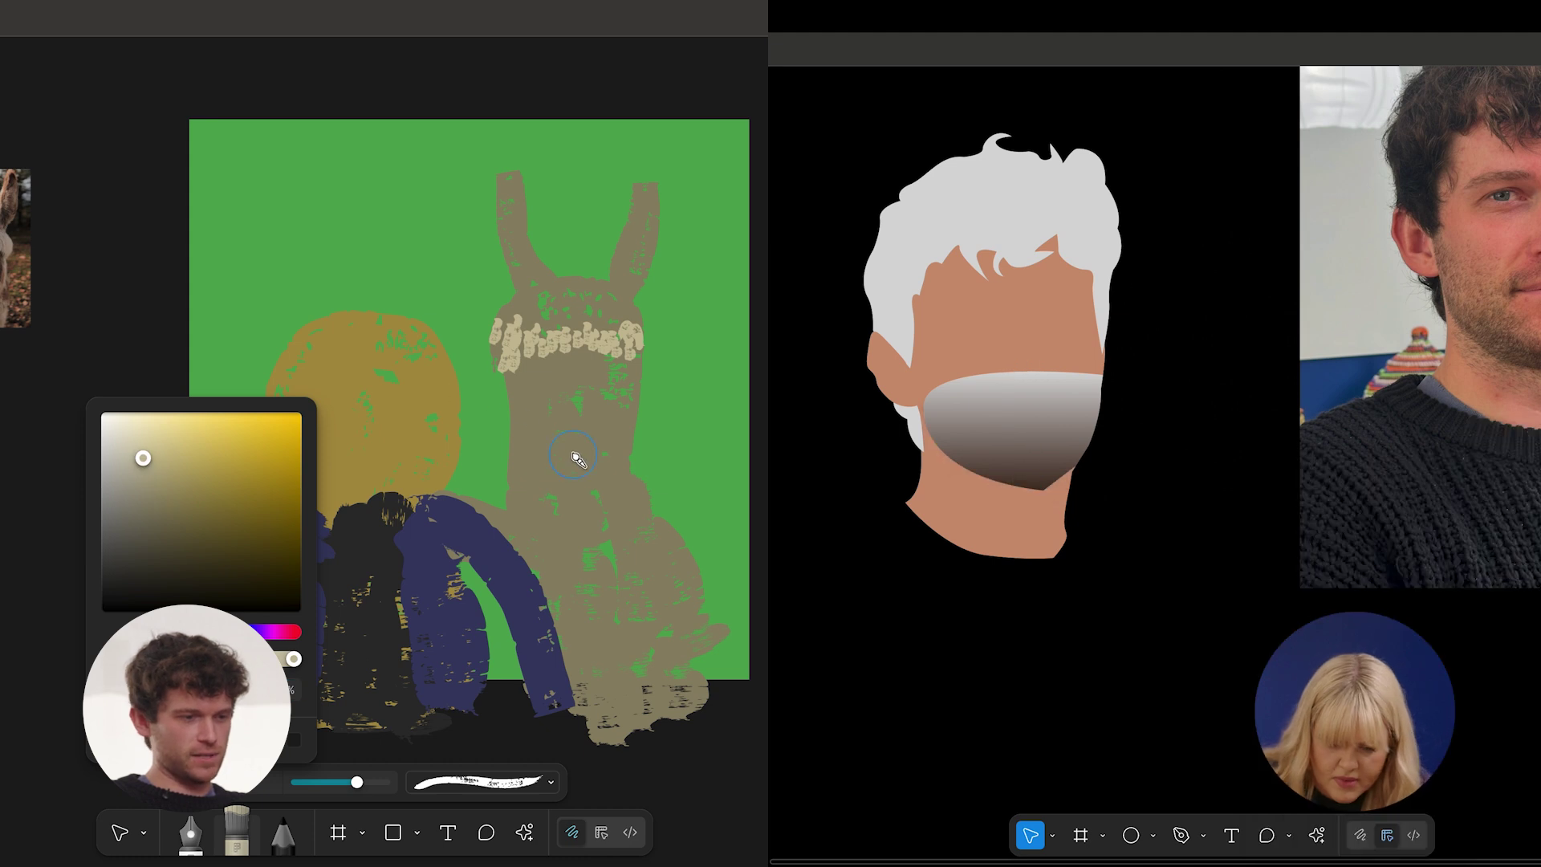
click(573, 454)
click(1035, 433)
mouse_move(552, 419)
mouse_down()
mouse_move(542, 459)
mouse_move(556, 494)
mouse_move(592, 378)
mouse_move(589, 397)
mouse_move(561, 372)
mouse_move(554, 454)
mouse_move(577, 437)
mouse_move(586, 450)
mouse_move(602, 423)
mouse_up()
Sample the photo's cheek for the beard gradient's 0% stop, make that stop transparent, and apply a layer blur to the shape.
click(1537, 779)
key(i)
click(1501, 297)
drag(1442, 727, 1307, 728)
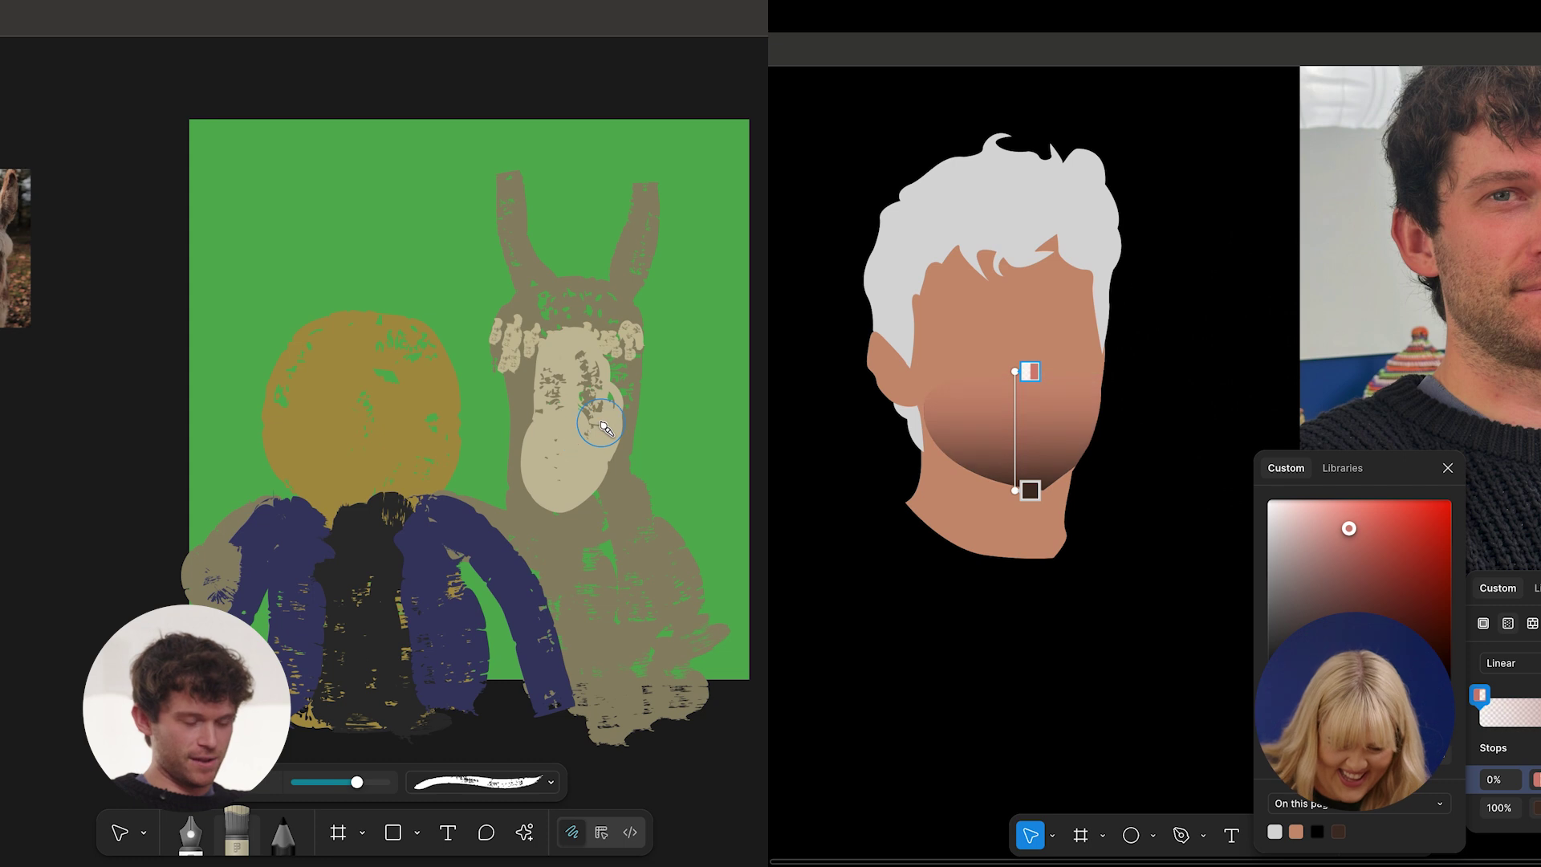
click(1161, 584)
click(1073, 533)
double_click(1008, 455)
double_click(1008, 456)
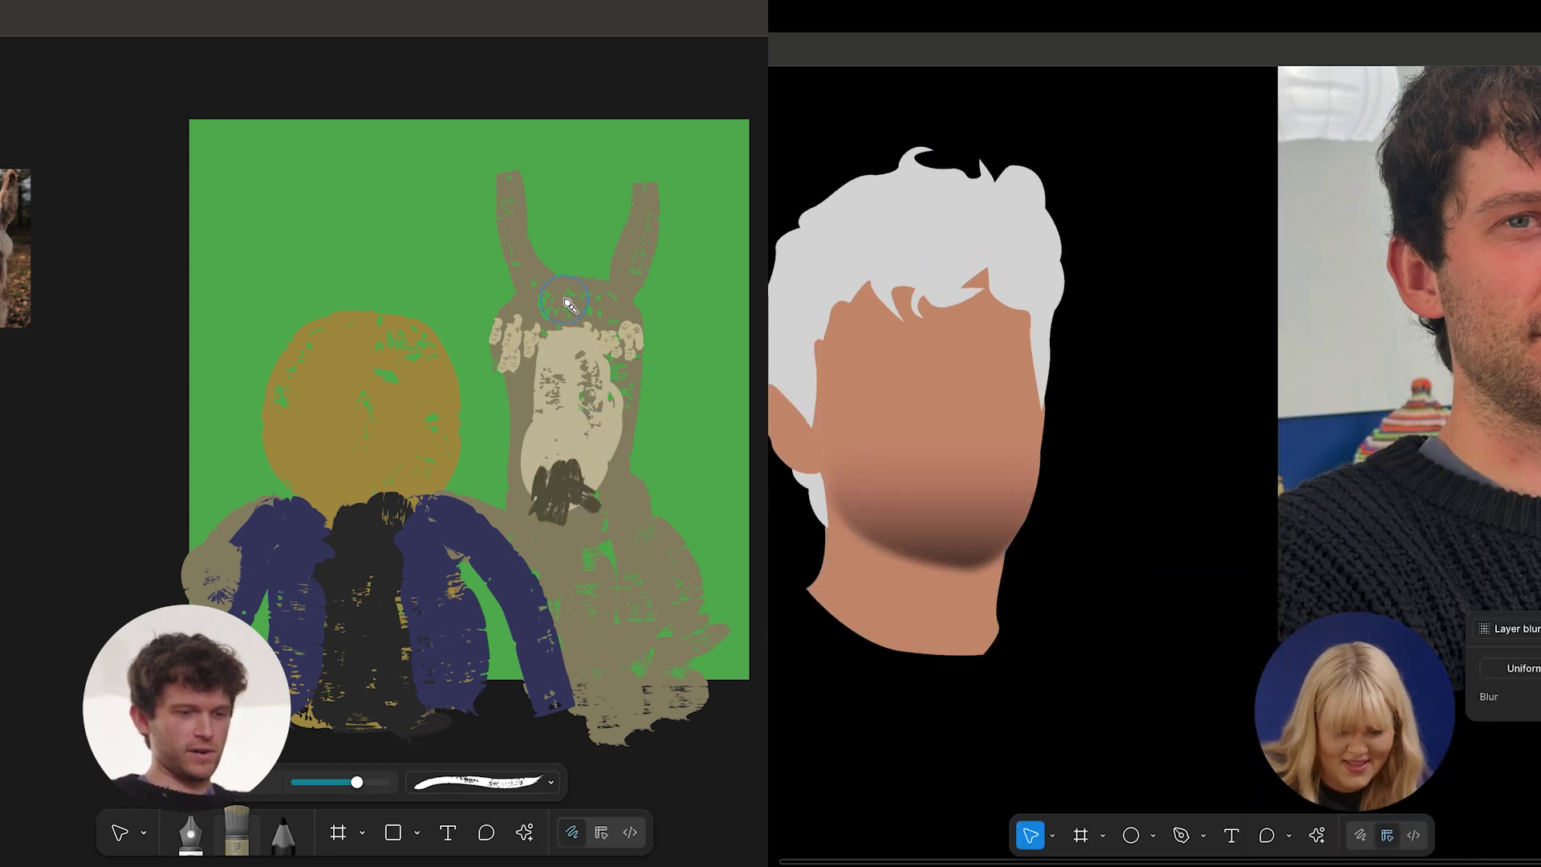
Sample the muzzle's beige and paint rounded tufts across the donkey's forehead.
key(i)
click(554, 351)
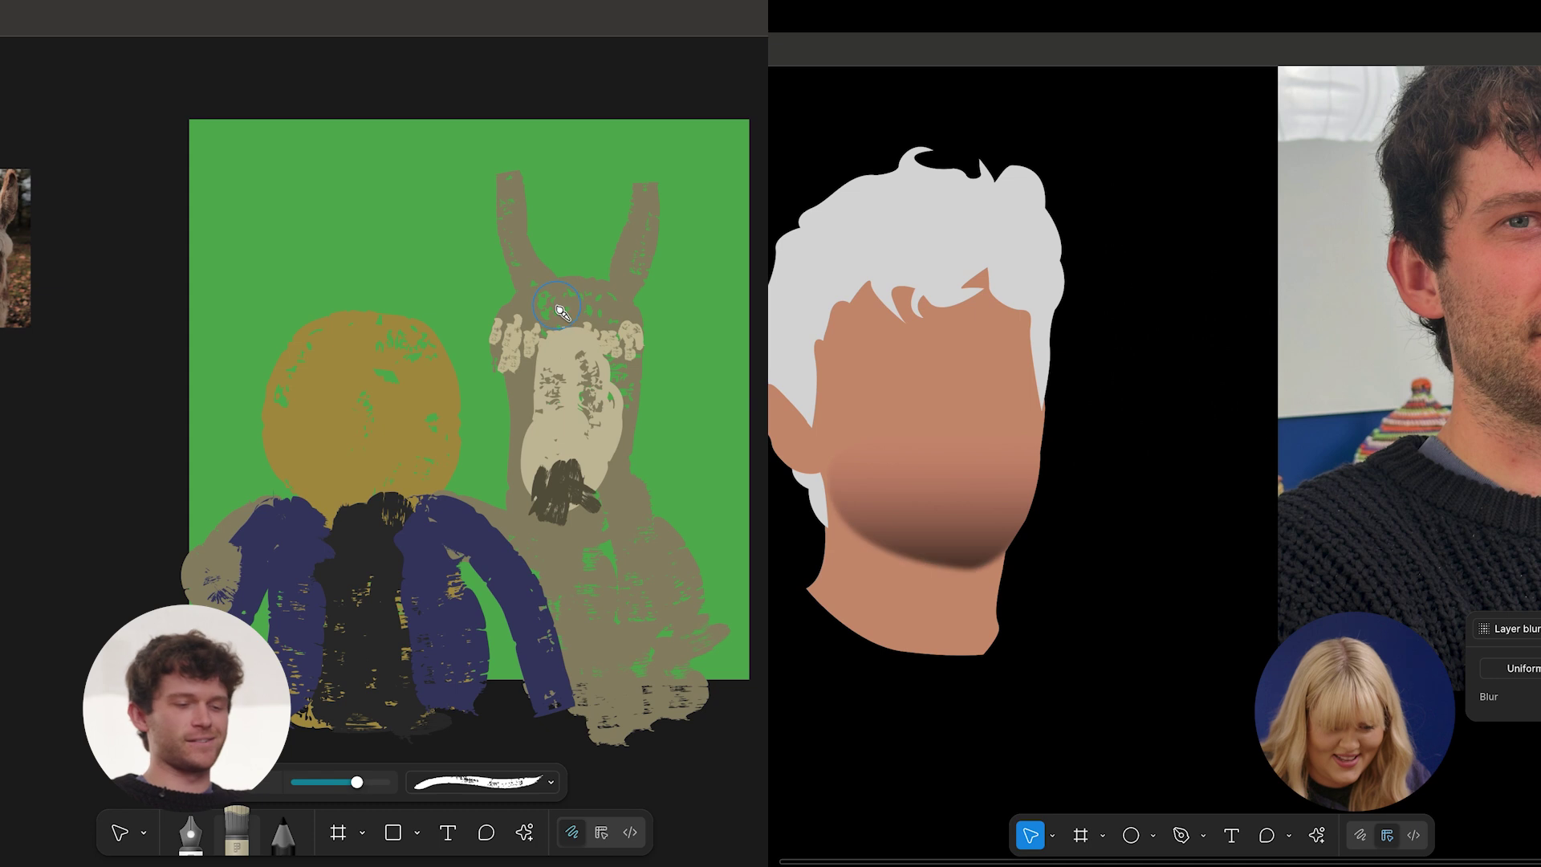
mouse_move(553, 320)
mouse_down()
mouse_move(504, 324)
mouse_move(619, 311)
mouse_up()
Trace the line between the photo's lips as a wavy path about 30 × 1.88, and set the brush to a brownish yellow.
click(1115, 361)
scroll(1115, 360, down, 3)
scroll(1056, 447, left, 2)
scroll(1021, 504, right, 2)
scroll(1021, 506, up, 3)
scroll(1021, 506, right, 2)
scroll(1021, 506, right, 5)
scroll(998, 430, up, 5)
scroll(996, 426, right, 3)
key(p)
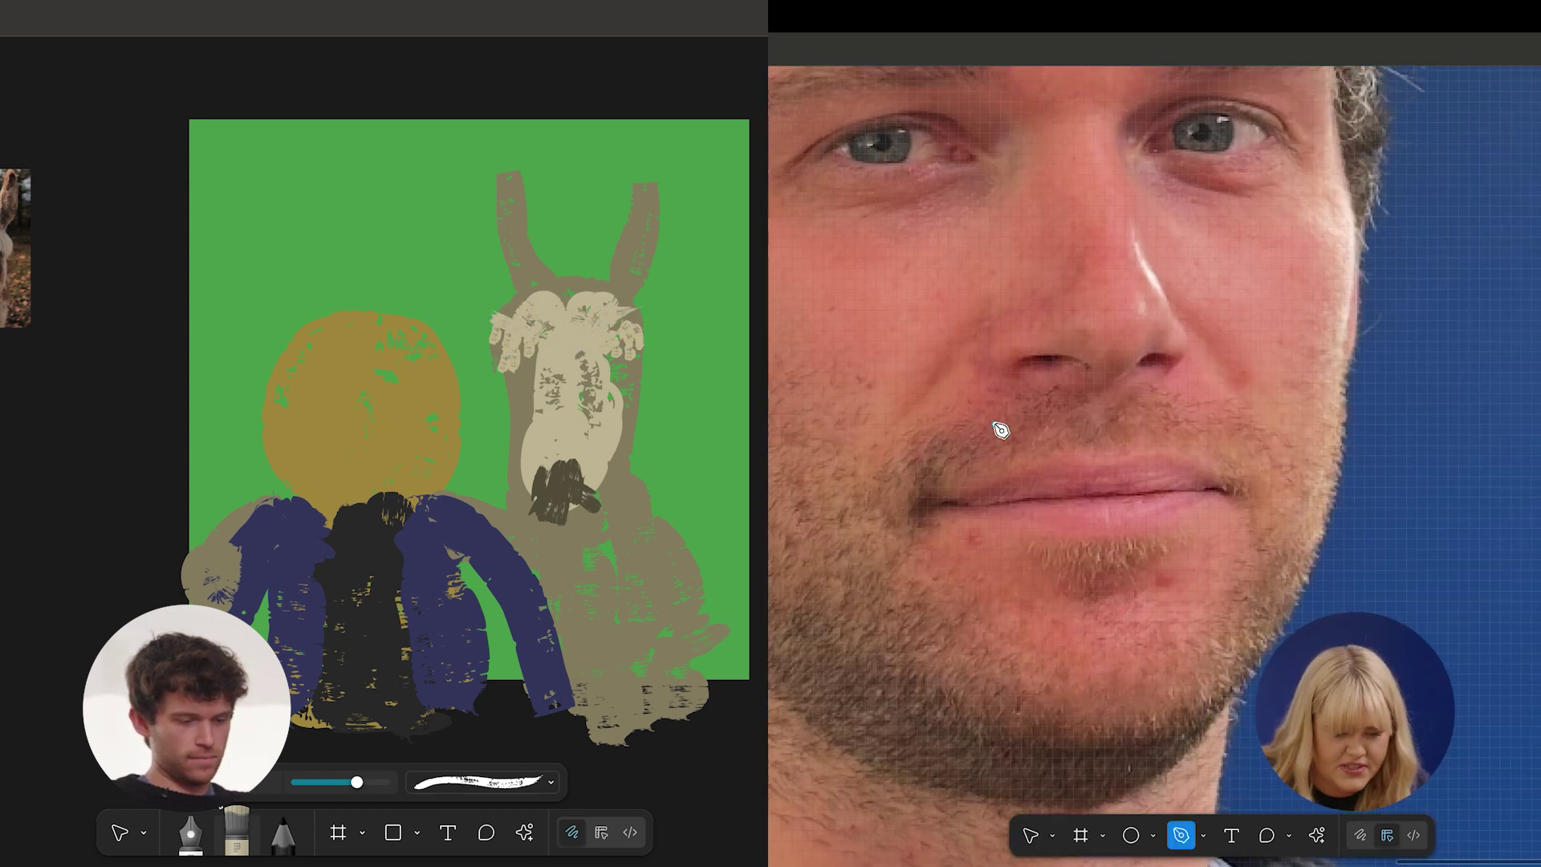
click(922, 503)
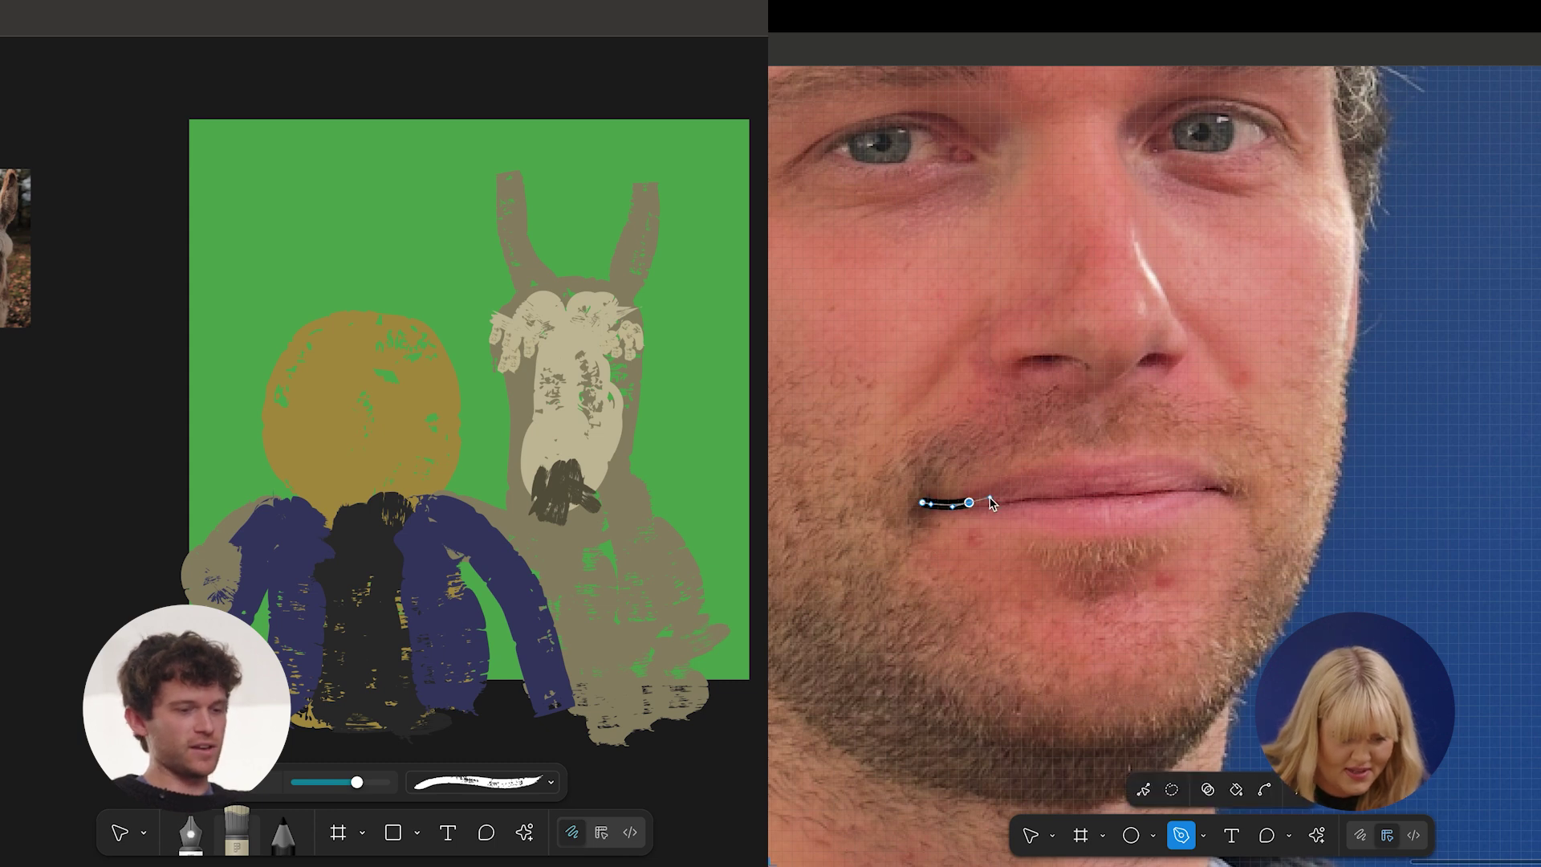
drag(1000, 502, 1039, 493)
drag(215, 446, 214, 447)
drag(1038, 493, 1035, 492)
drag(213, 448, 204, 477)
drag(1035, 492, 1031, 492)
drag(204, 478, 223, 470)
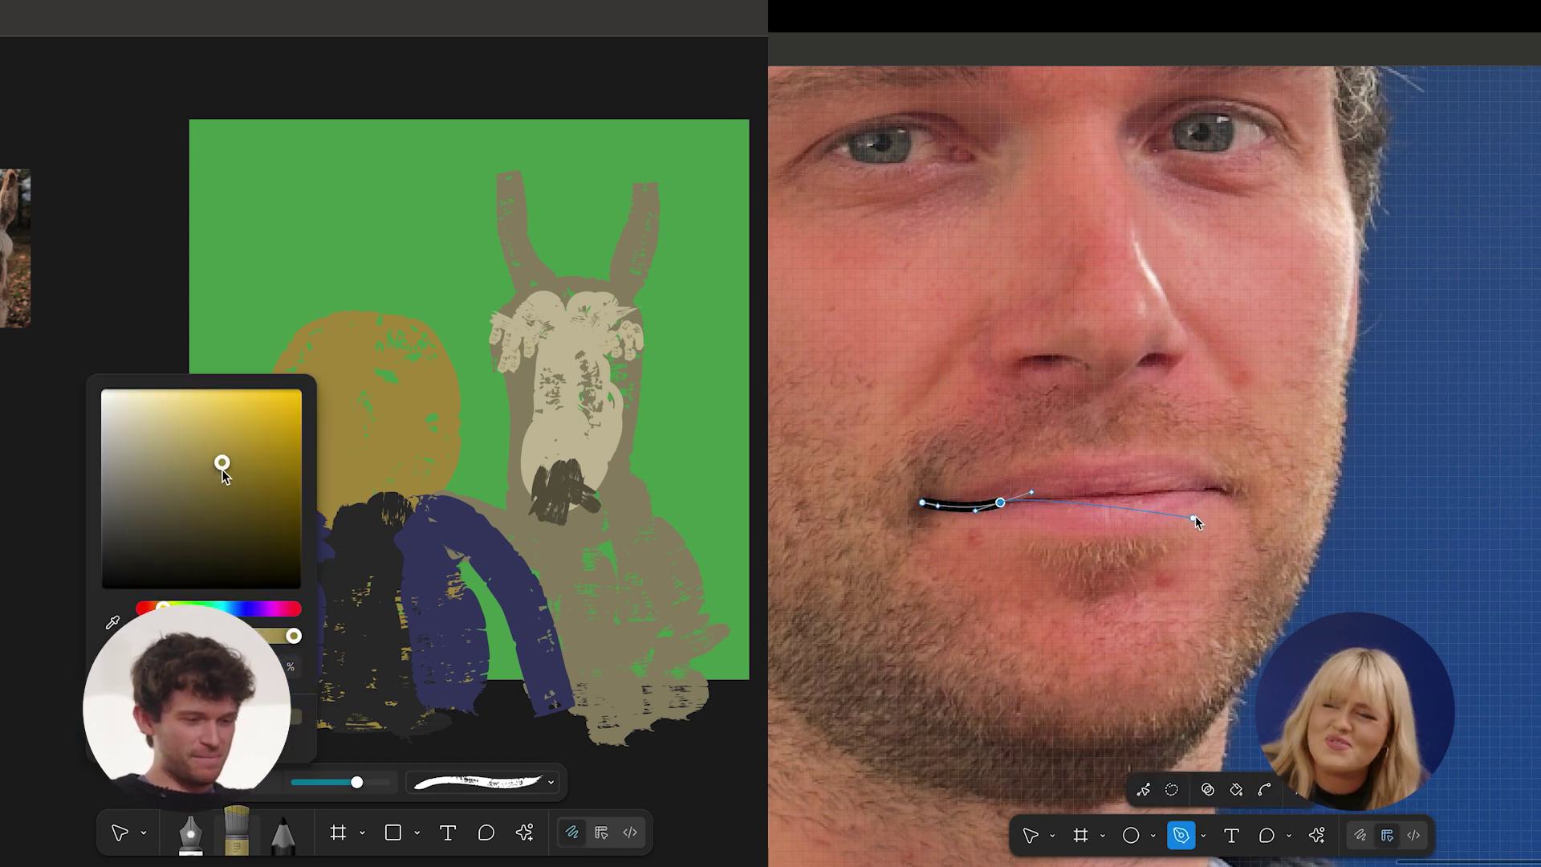
click(1135, 493)
drag(1234, 492, 1255, 502)
Try a brown hair stroke down the side of the first figure's head and undo it.
click(229, 489)
click(343, 335)
key(Escape)
drag(317, 331, 273, 376)
key(Escape)
scroll(1535, 522, down, 5)
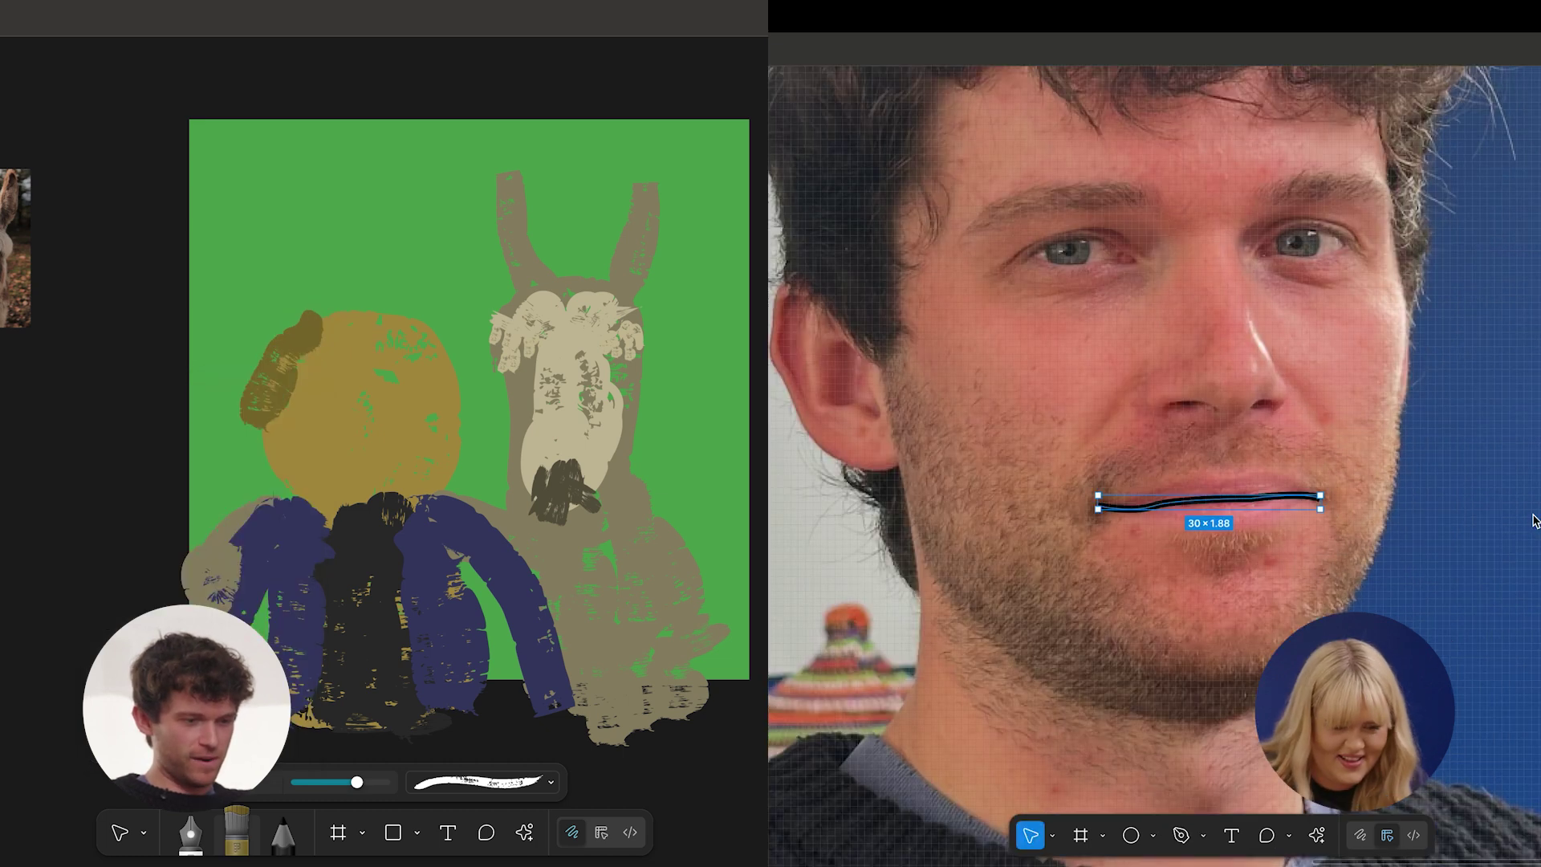
key(super+z)
Set the brush colour to a yellow-green and place the traced mouth line on the portrait's lower face.
click(202, 781)
scroll(1535, 523, down, 2)
click(1485, 521)
drag(202, 424, 220, 465)
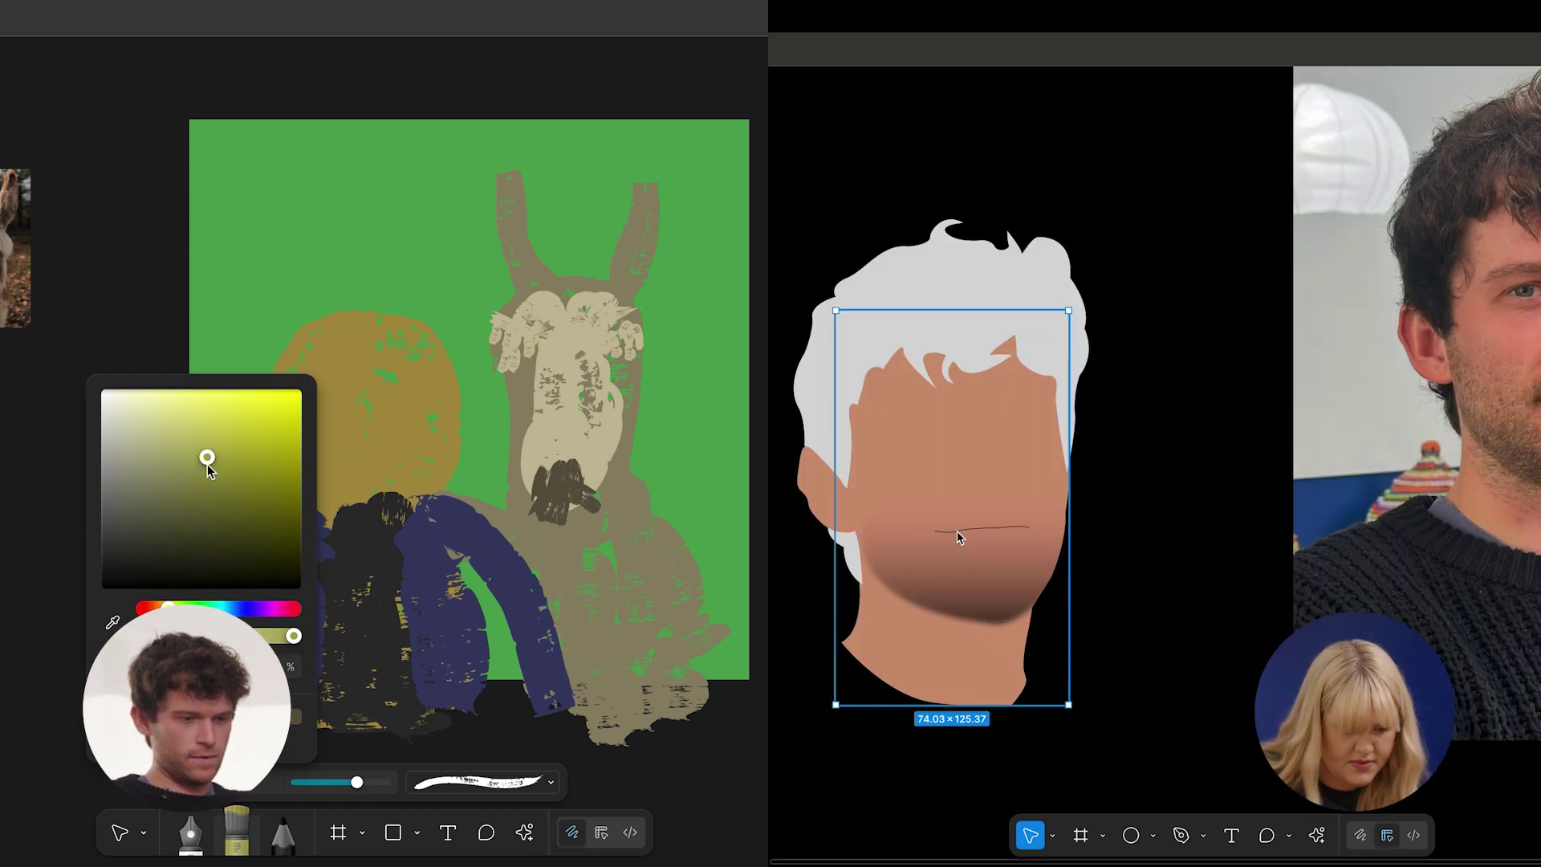
click(1005, 530)
Paint long yellow-green hair from the crown down both sides of the first figure's head.
click(349, 340)
mouse_move(343, 325)
mouse_down()
mouse_move(299, 343)
mouse_move(275, 410)
mouse_move(272, 576)
mouse_up()
mouse_move(350, 324)
mouse_down()
mouse_move(409, 314)
mouse_move(464, 389)
mouse_move(468, 599)
mouse_move(447, 404)
mouse_move(464, 439)
mouse_up()
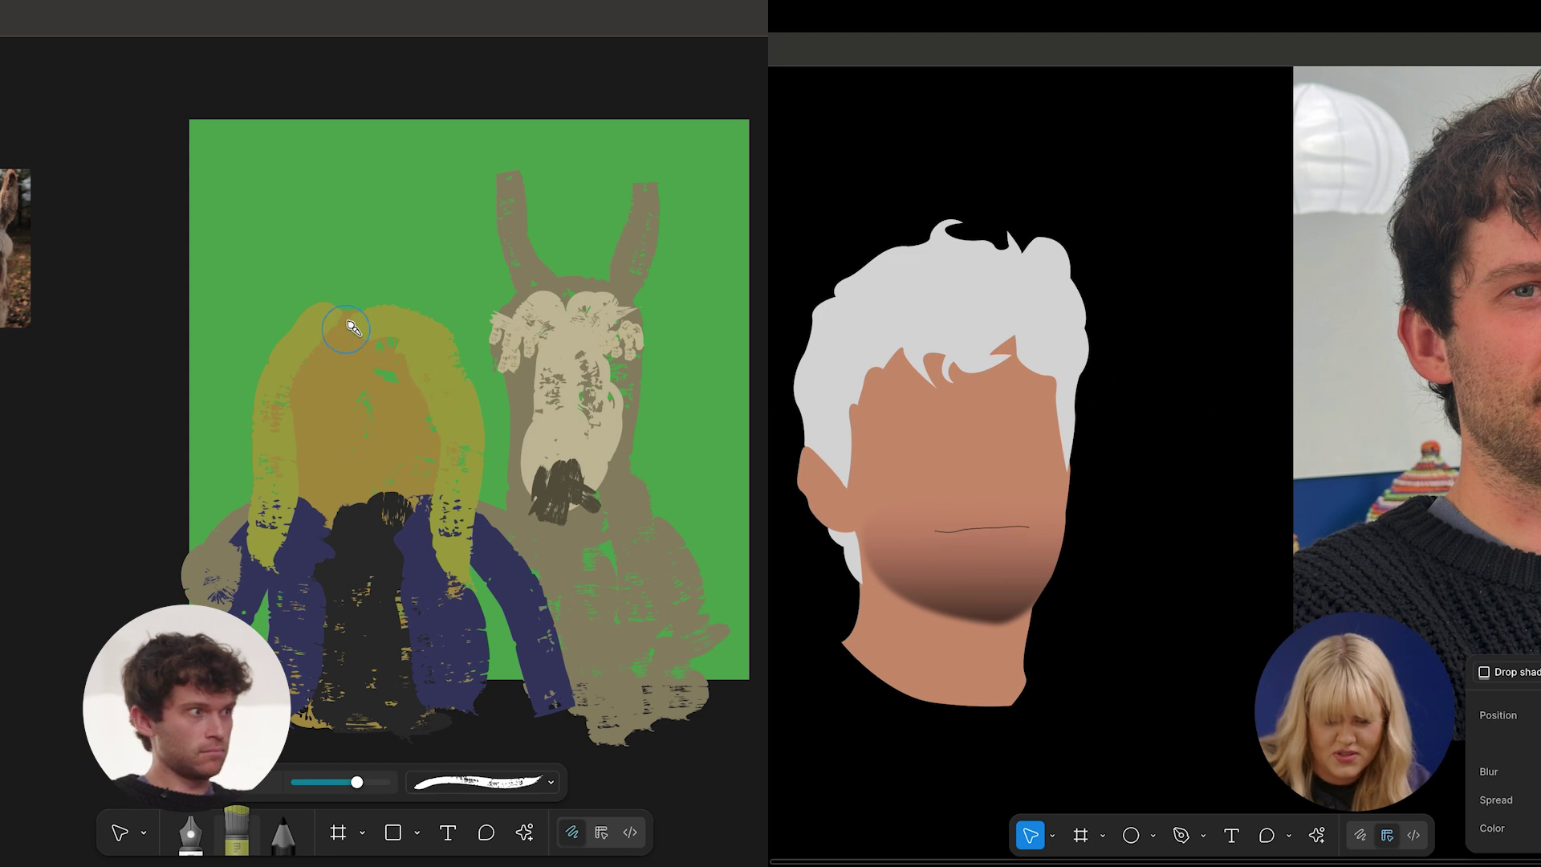
mouse_move(353, 310)
mouse_down()
mouse_move(270, 355)
mouse_move(263, 549)
mouse_up()
drag(371, 318, 435, 335)
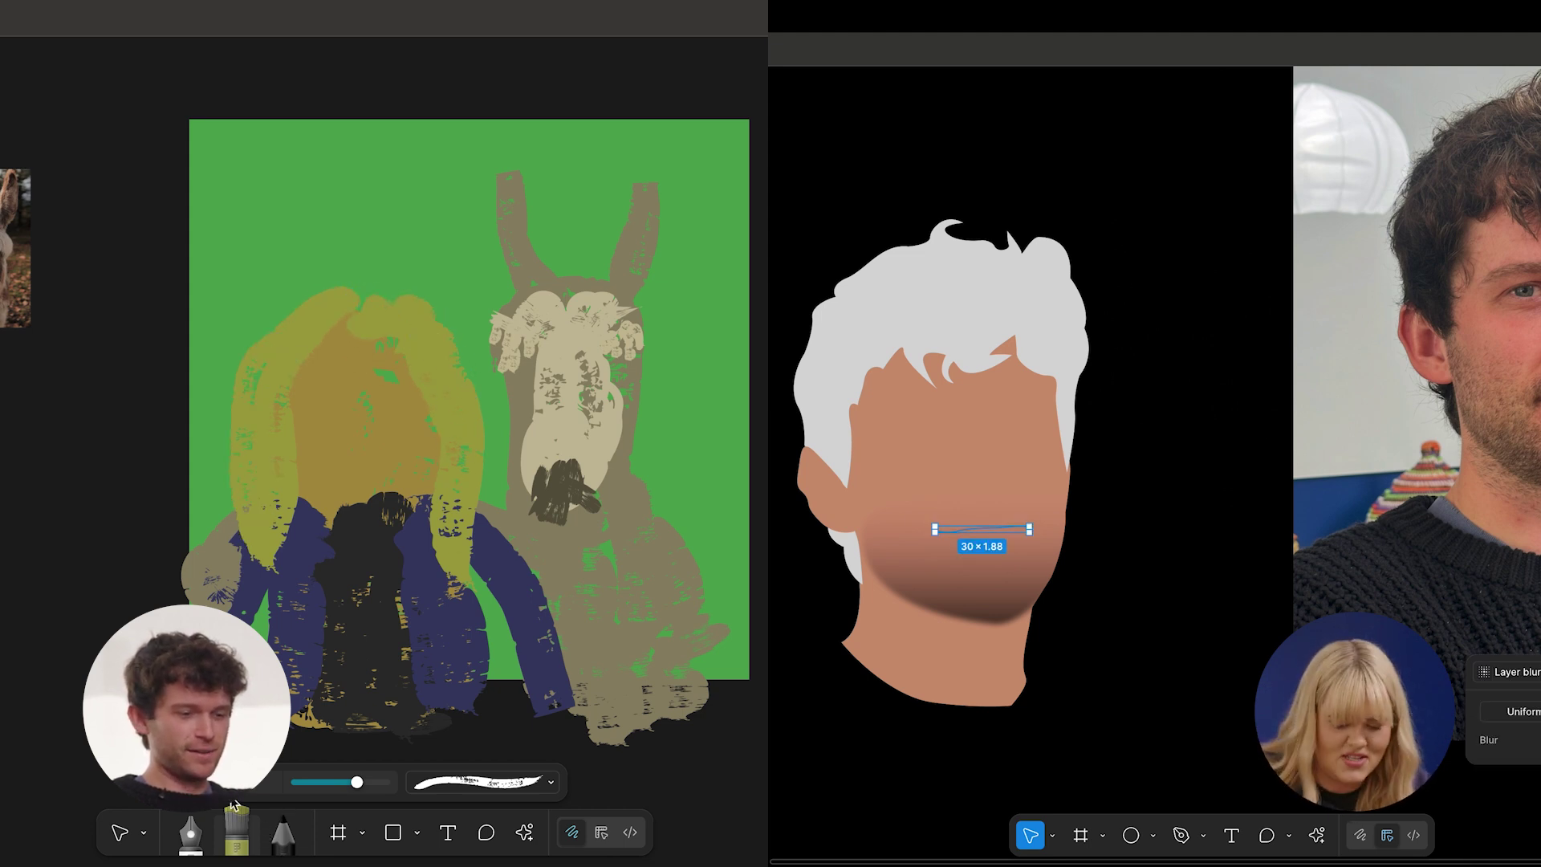
Reduce the brush size and paint finer bright-yellow strands and a fringe over the first figure's hair.
click(787, 206)
scroll(1171, 406, left, 1)
scroll(1171, 406, up, 3)
drag(353, 783, 311, 783)
scroll(1171, 406, down, 5)
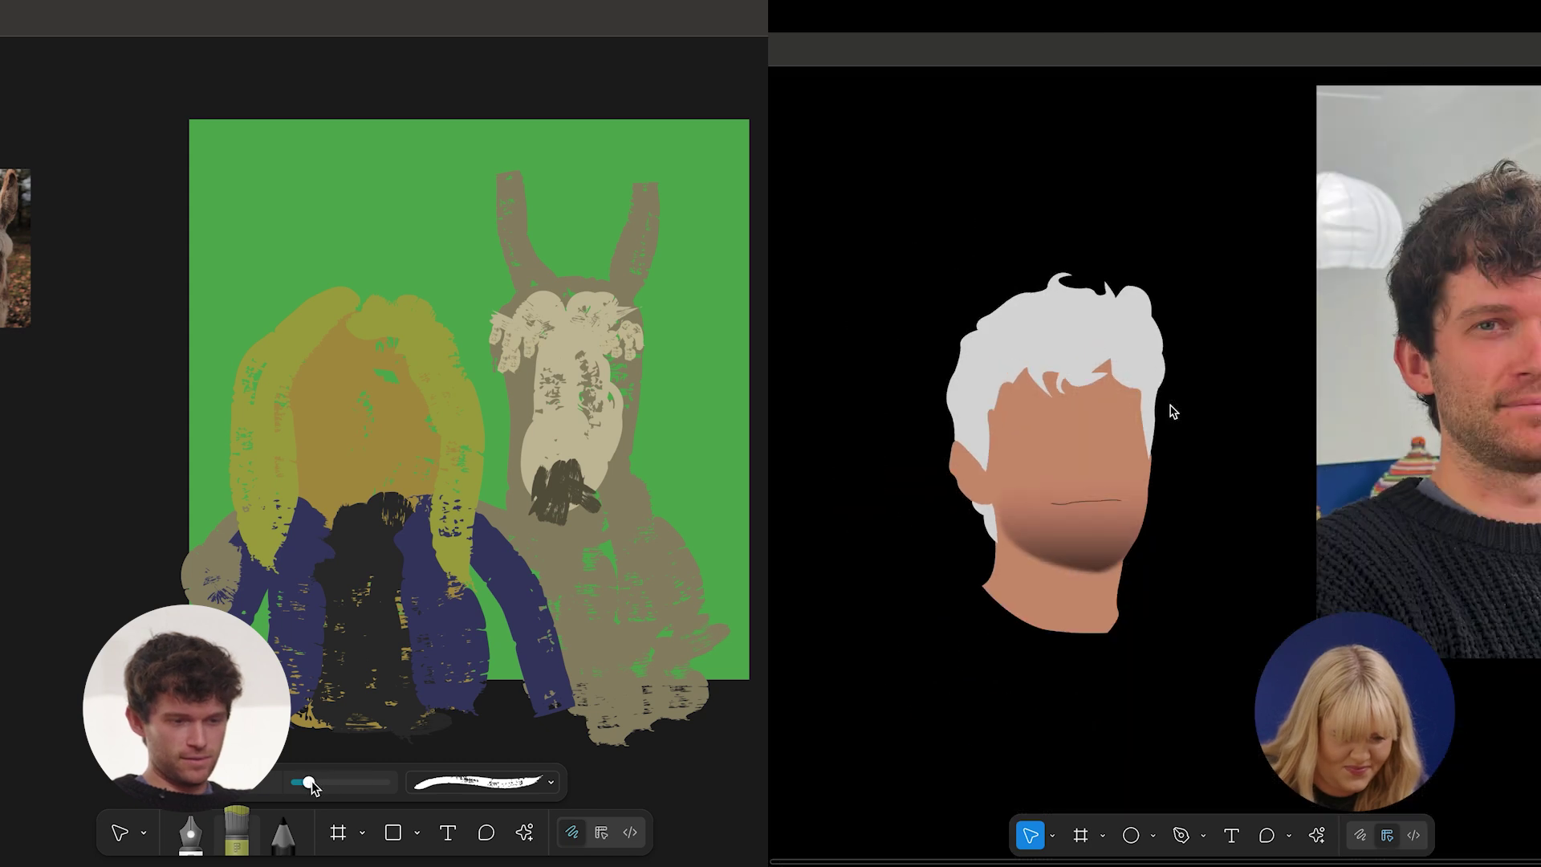
scroll(1172, 411, right, 3)
scroll(1302, 360, up, 5)
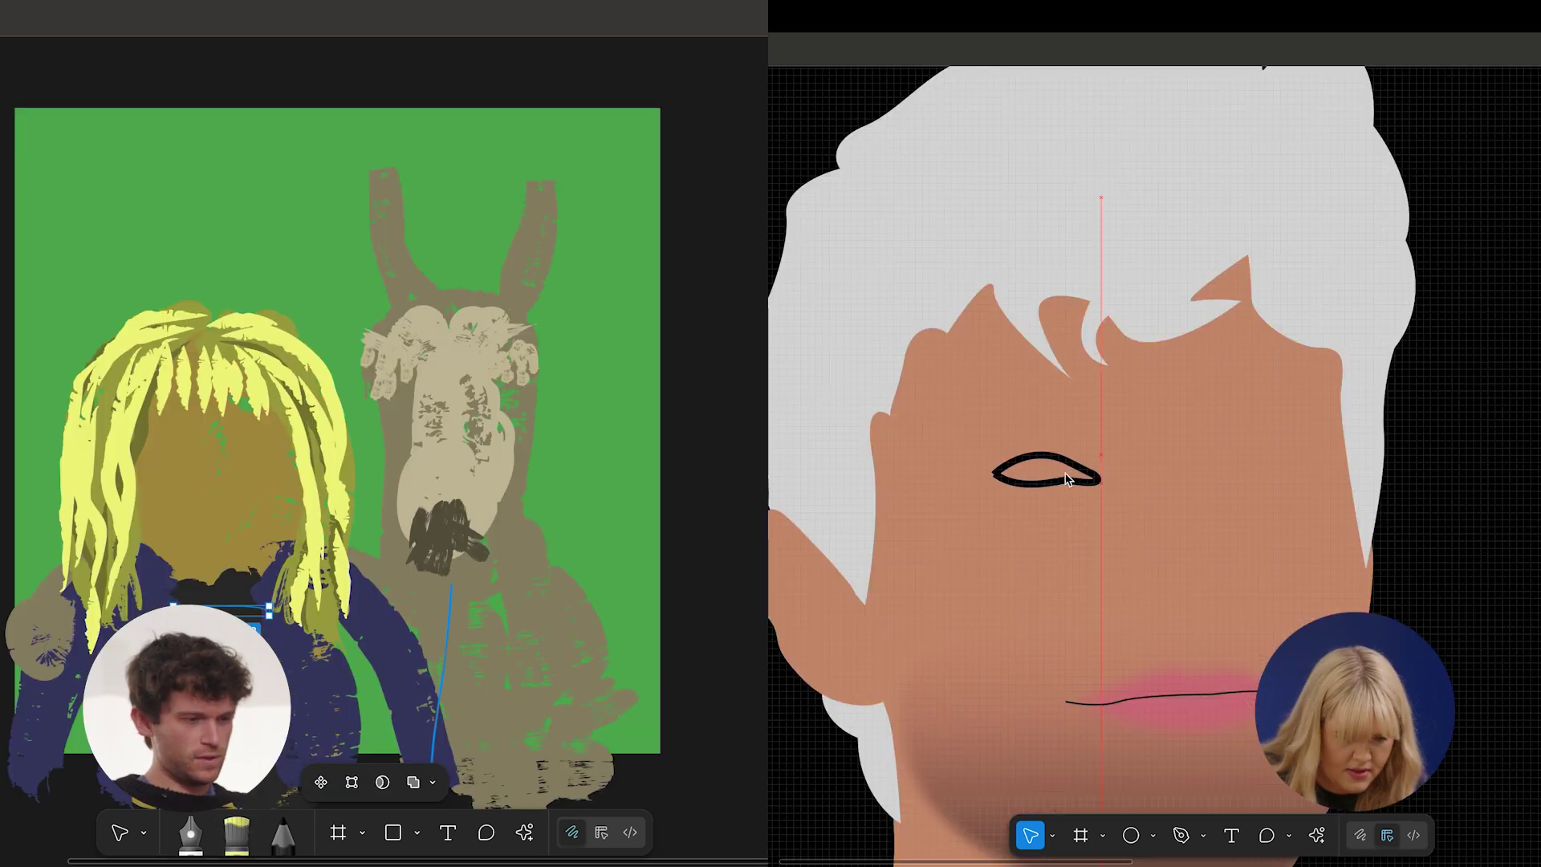
Place a copy of the traced eye outline, about 14.51 × 4.08, on the portrait's face below the fringe.
click(1060, 476)
scroll(1072, 475, down, 5)
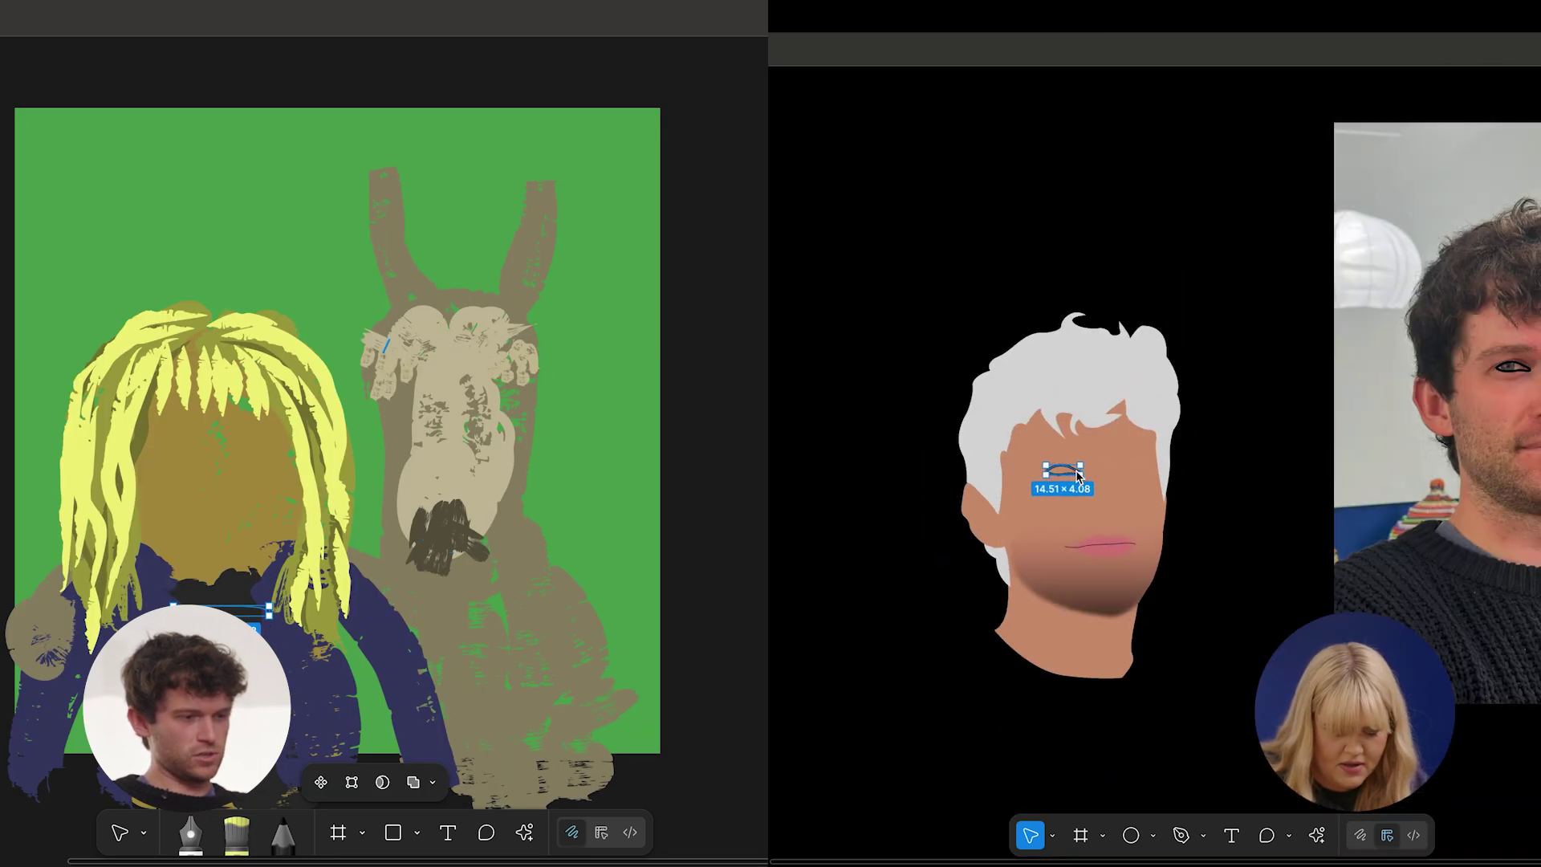
scroll(1077, 477, up, 5)
scroll(1077, 477, right, 3)
Delete the eye outline left over the photo and return to the Brush for the first figure's hair.
click(1520, 406)
click(240, 322)
key(Delete)
scroll(1525, 411, left, 2)
scroll(1525, 411, right, 3)
scroll(1525, 411, down, 2)
scroll(1517, 417, left, 2)
key(b)
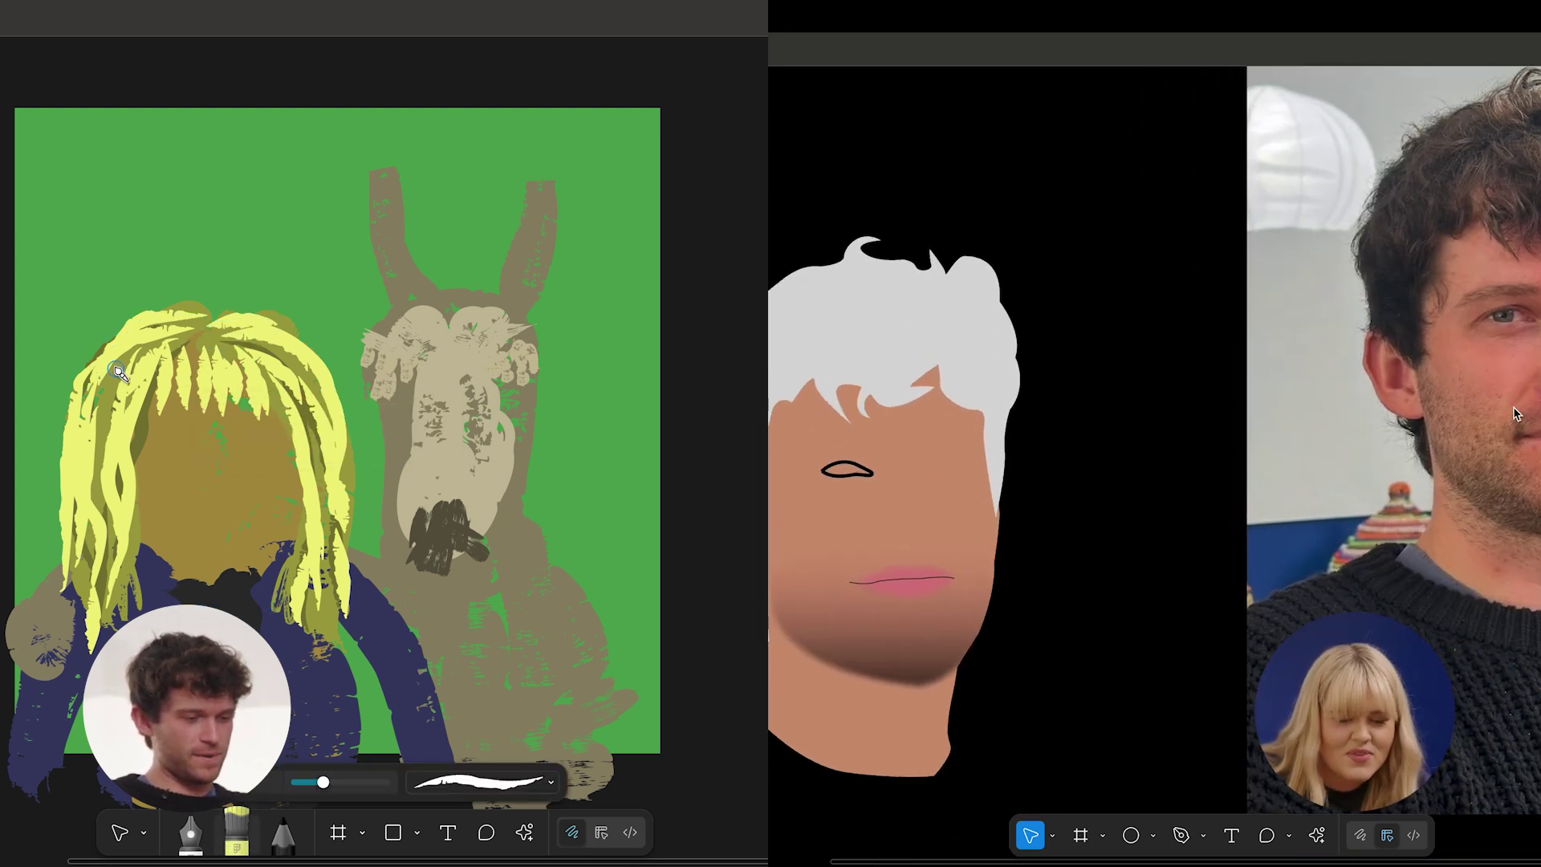
Delete the portrait's eye outline and undo the deletion.
click(844, 471)
key(Delete)
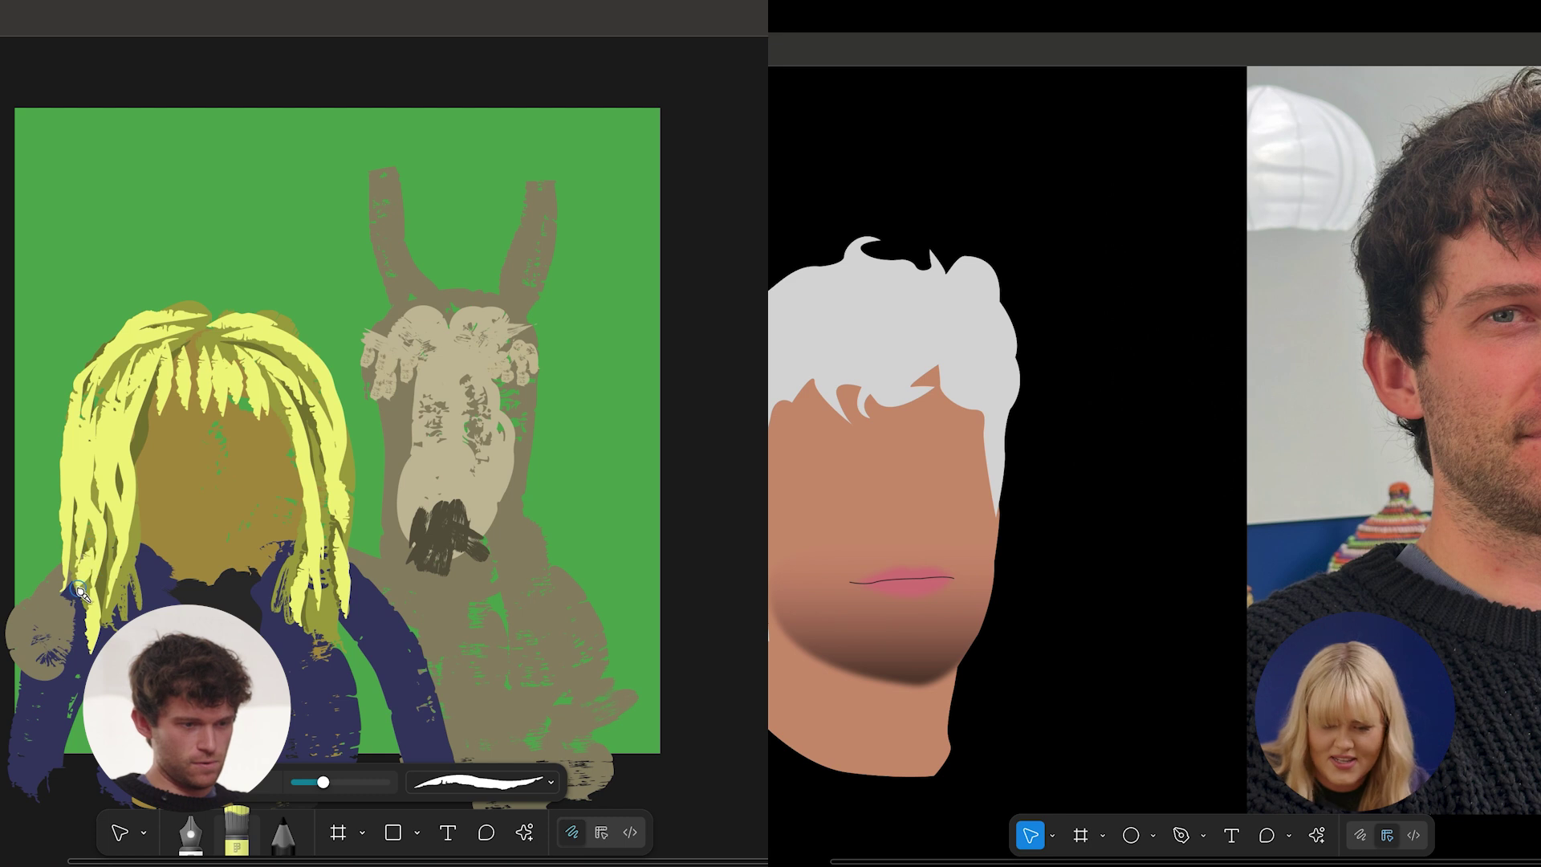
key(ctrl+z)
Change the portrait's eye from an outline to a solid white fill, and switch to the Pencil for the brush painting.
scroll(1164, 720, down, 3)
scroll(1165, 720, right, 2)
scroll(1165, 720, left, 3)
scroll(1165, 720, up, 1)
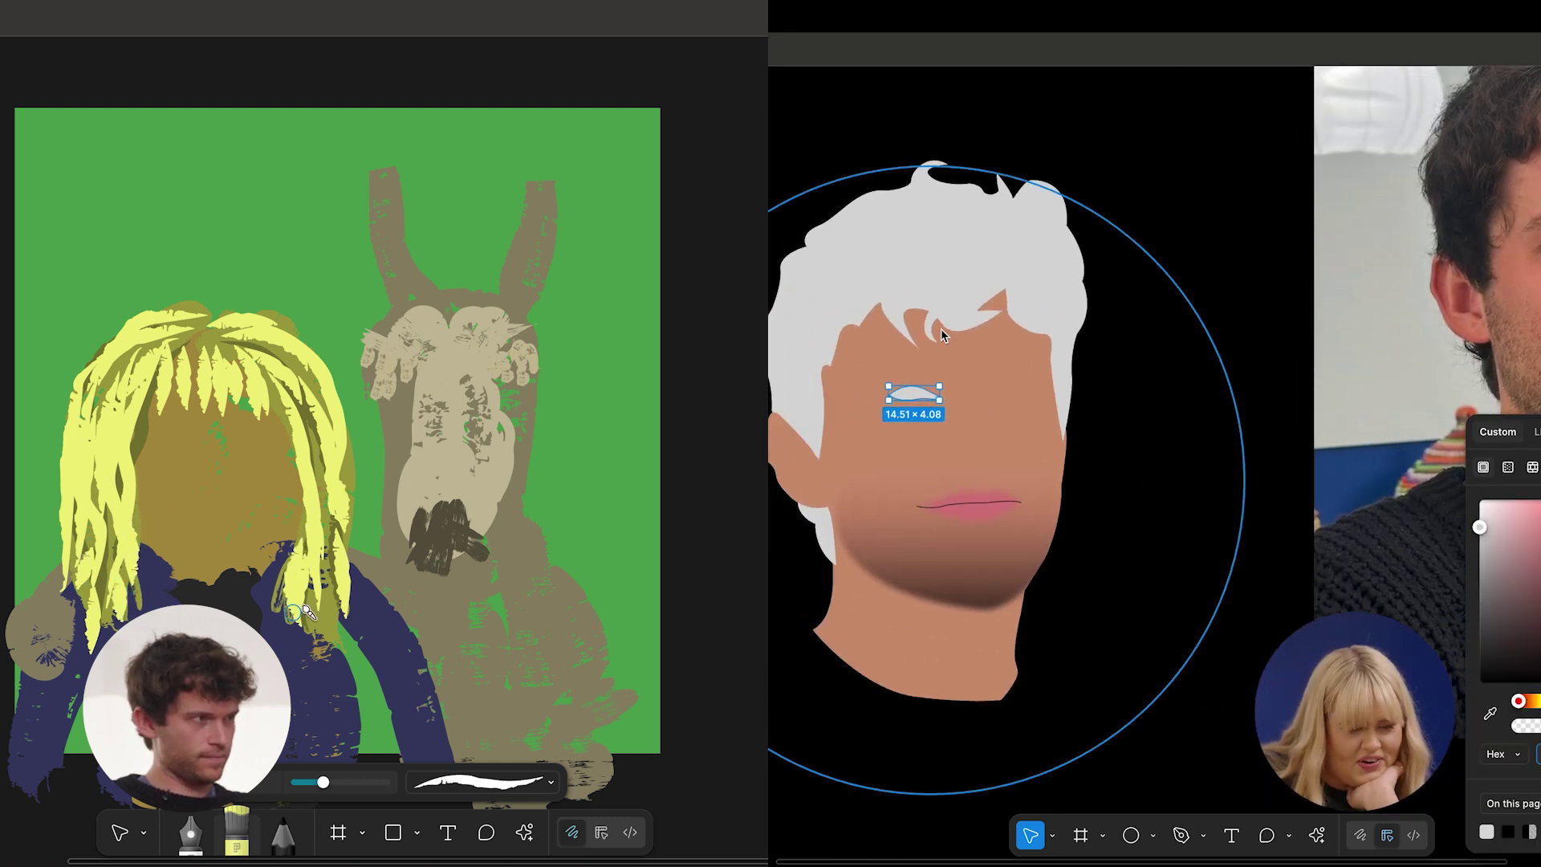
scroll(947, 333, up, 5)
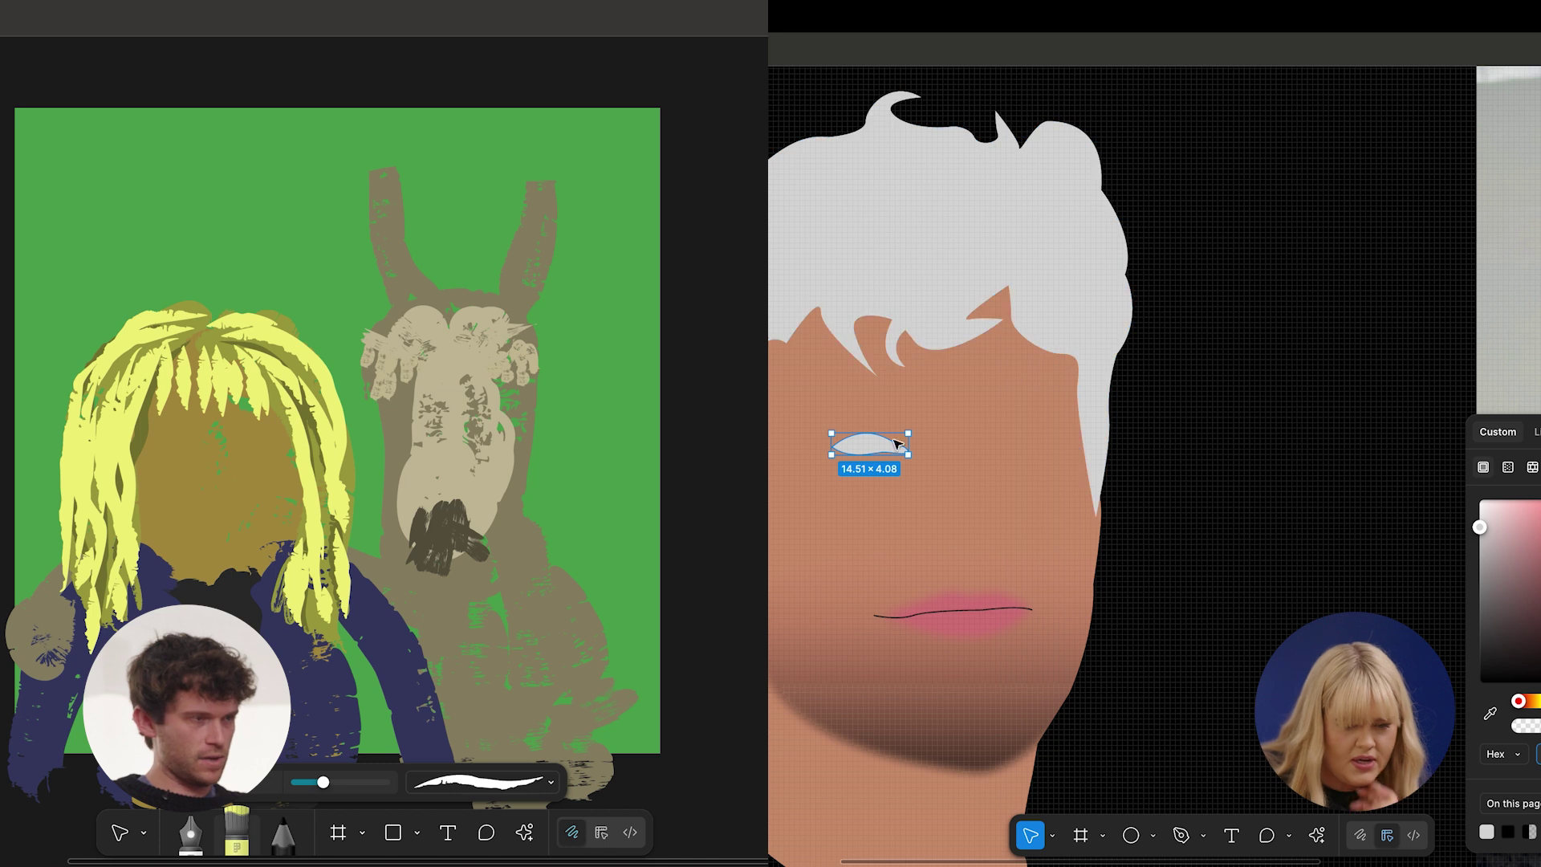
click(1514, 517)
drag(1514, 522, 1448, 461)
click(292, 843)
click(1263, 300)
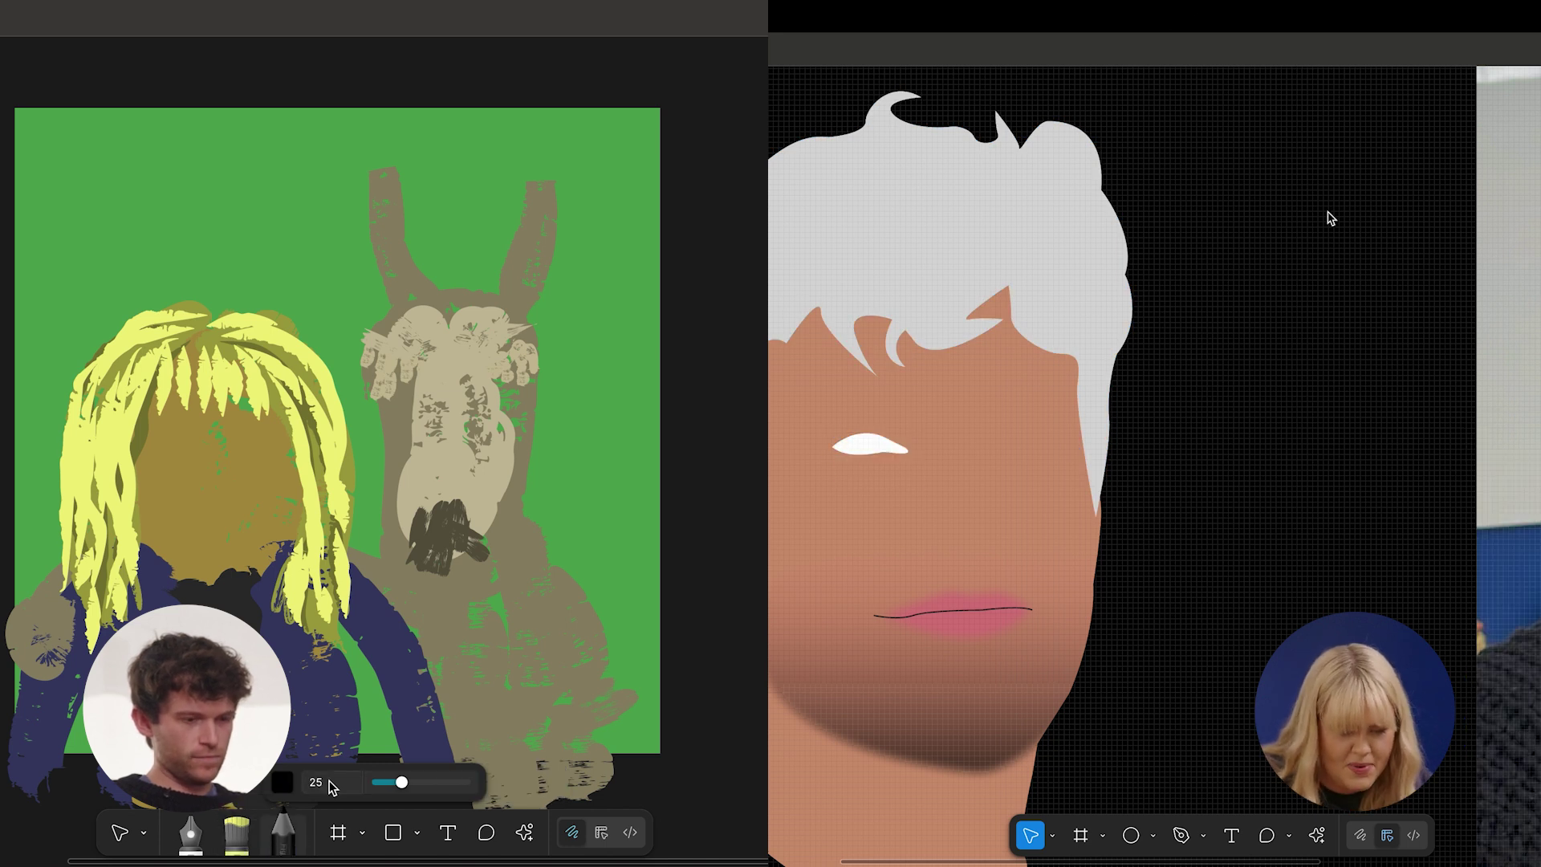
Outline the first figure's sleeve beside the donkey in black with the Pencil at size 18, and draw a circle for the portrait's iris.
scroll(1331, 217, down, 3)
scroll(1193, 232, up, 5)
click(1200, 369)
key(o)
scroll(332, 690, left, 2)
drag(1136, 321, 1297, 478)
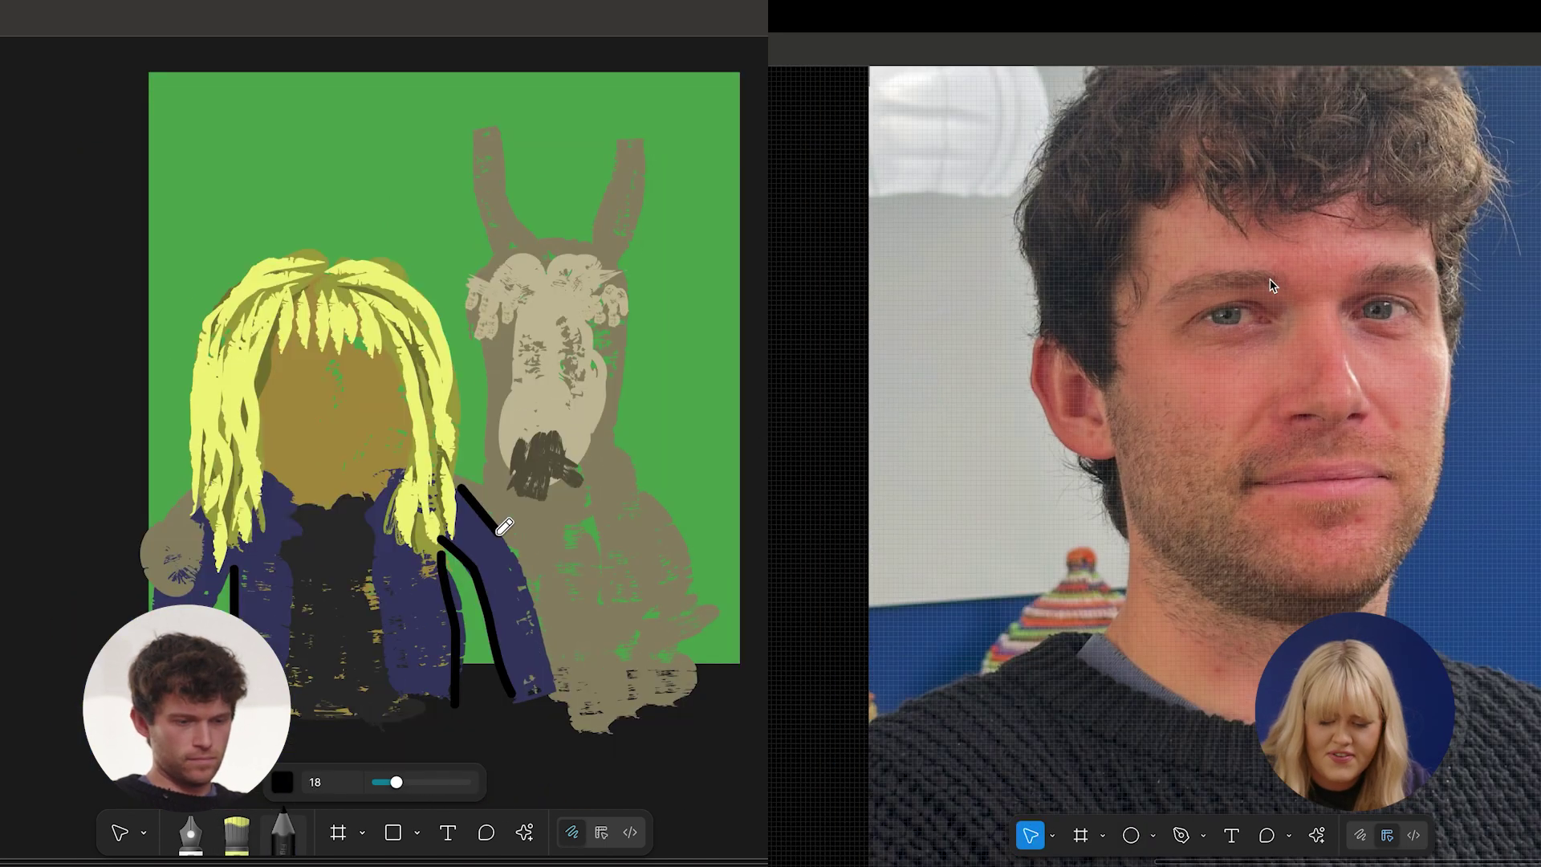
scroll(1271, 286, down, 5)
drag(556, 629, 559, 689)
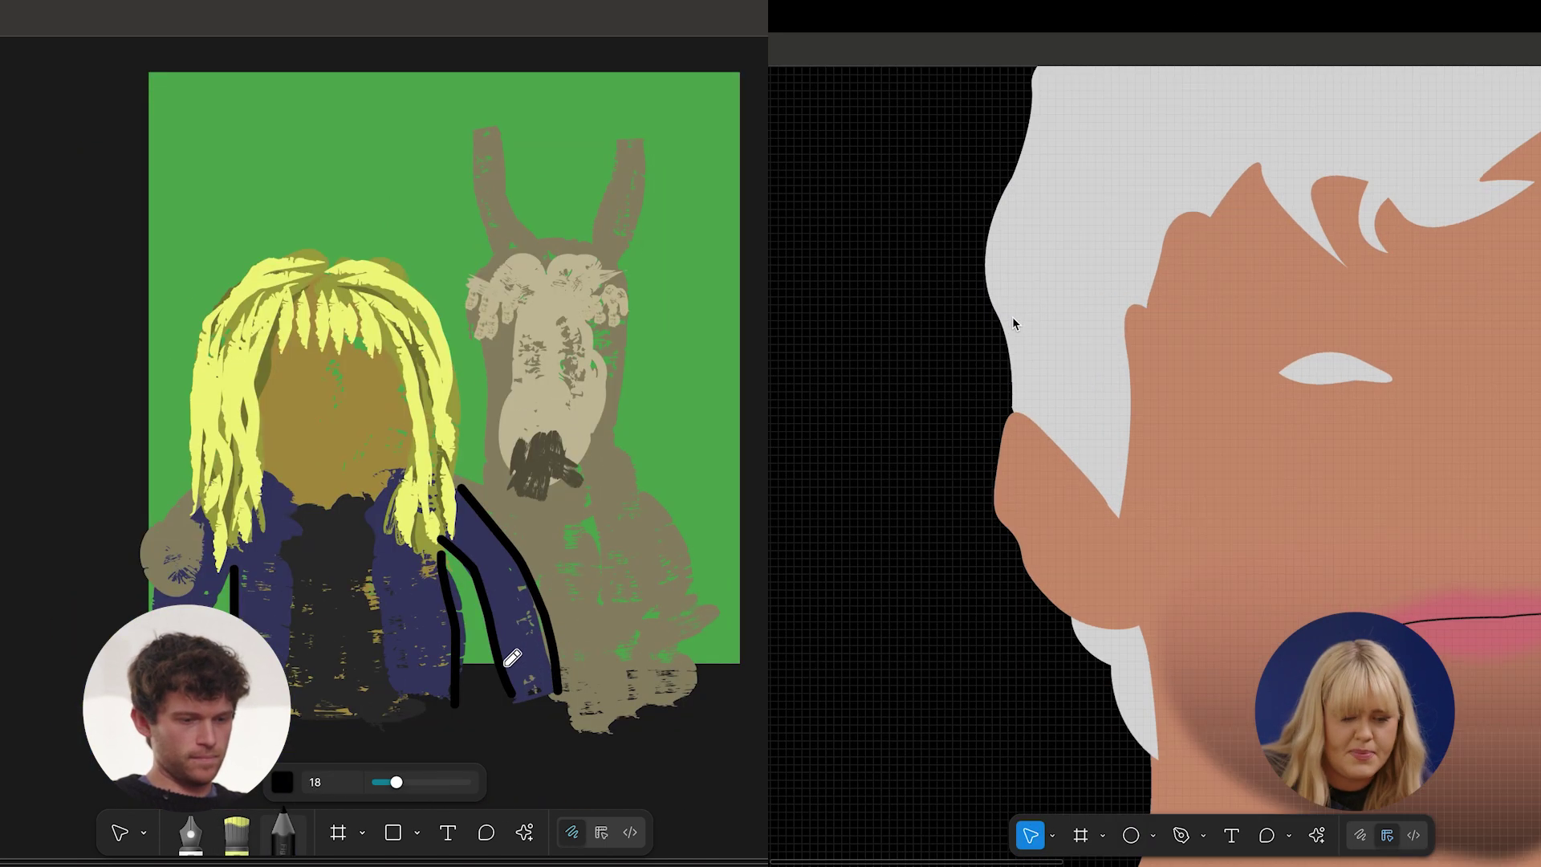
Draw the sleeve's black cuff lines, and place the 7 × 7 iris circle over the portrait's eye in the photo's iris colour.
drag(499, 672, 551, 659)
drag(1397, 468, 1322, 363)
drag(513, 697, 564, 692)
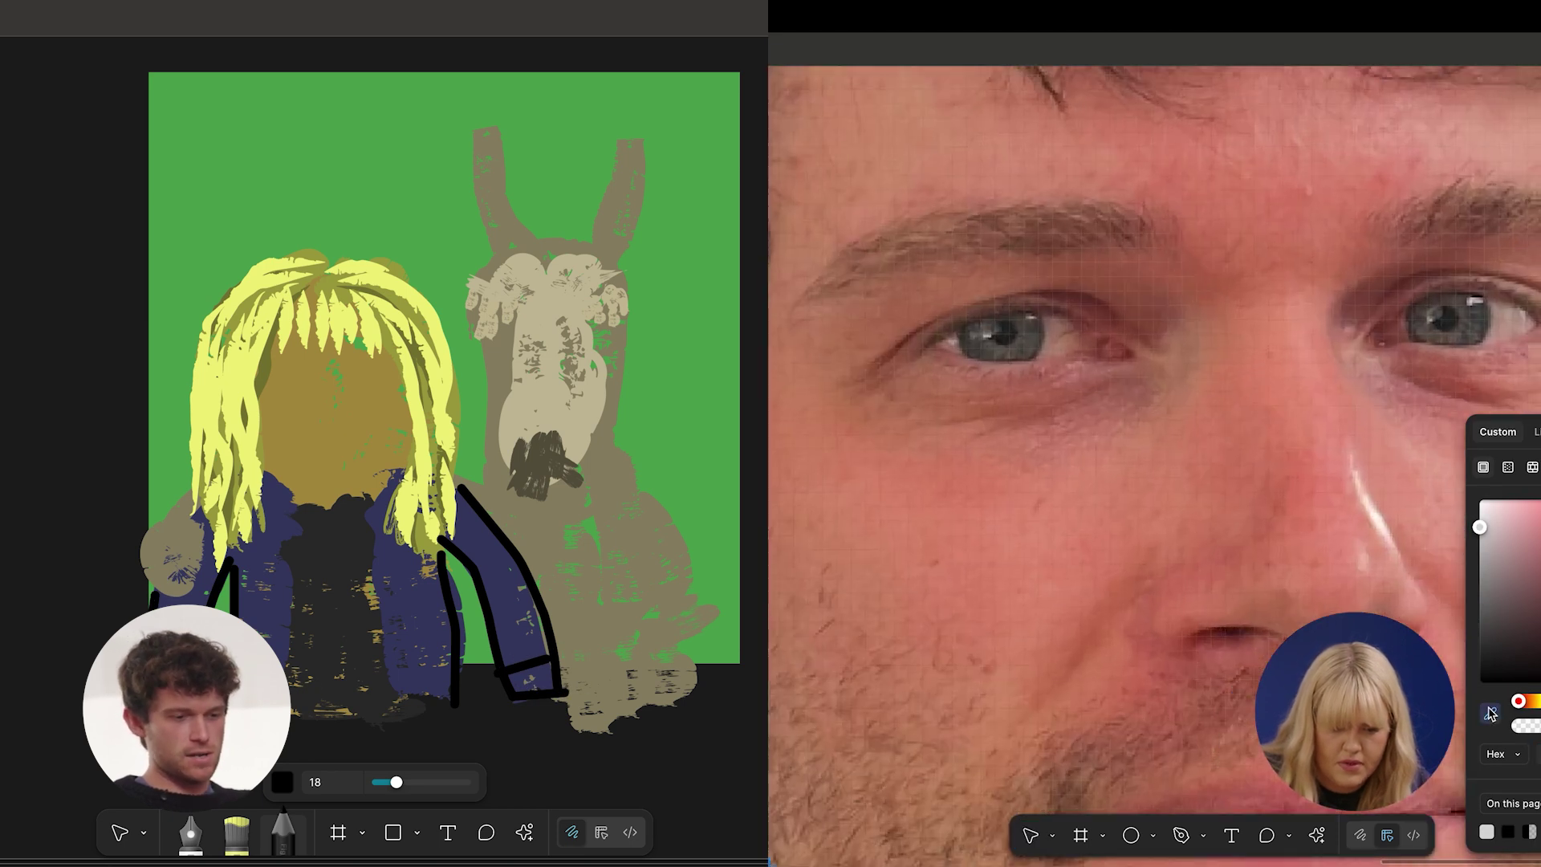
click(995, 333)
scroll(984, 347, down, 5)
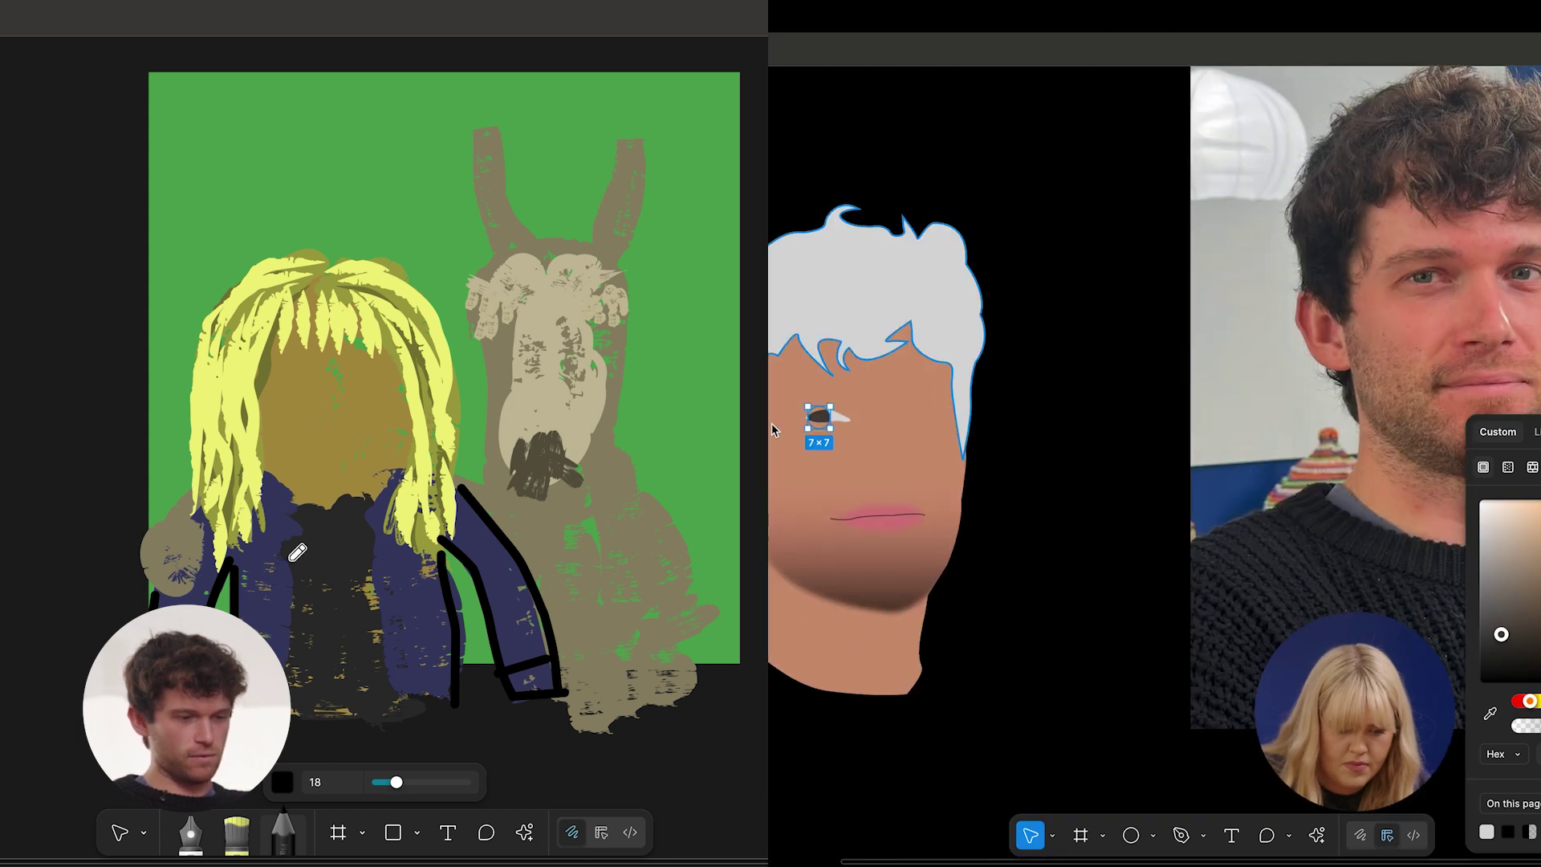
Draw black pencil lines for the collar and front edges of the first figure's jacket.
scroll(775, 429, up, 10)
scroll(1103, 459, down, 8)
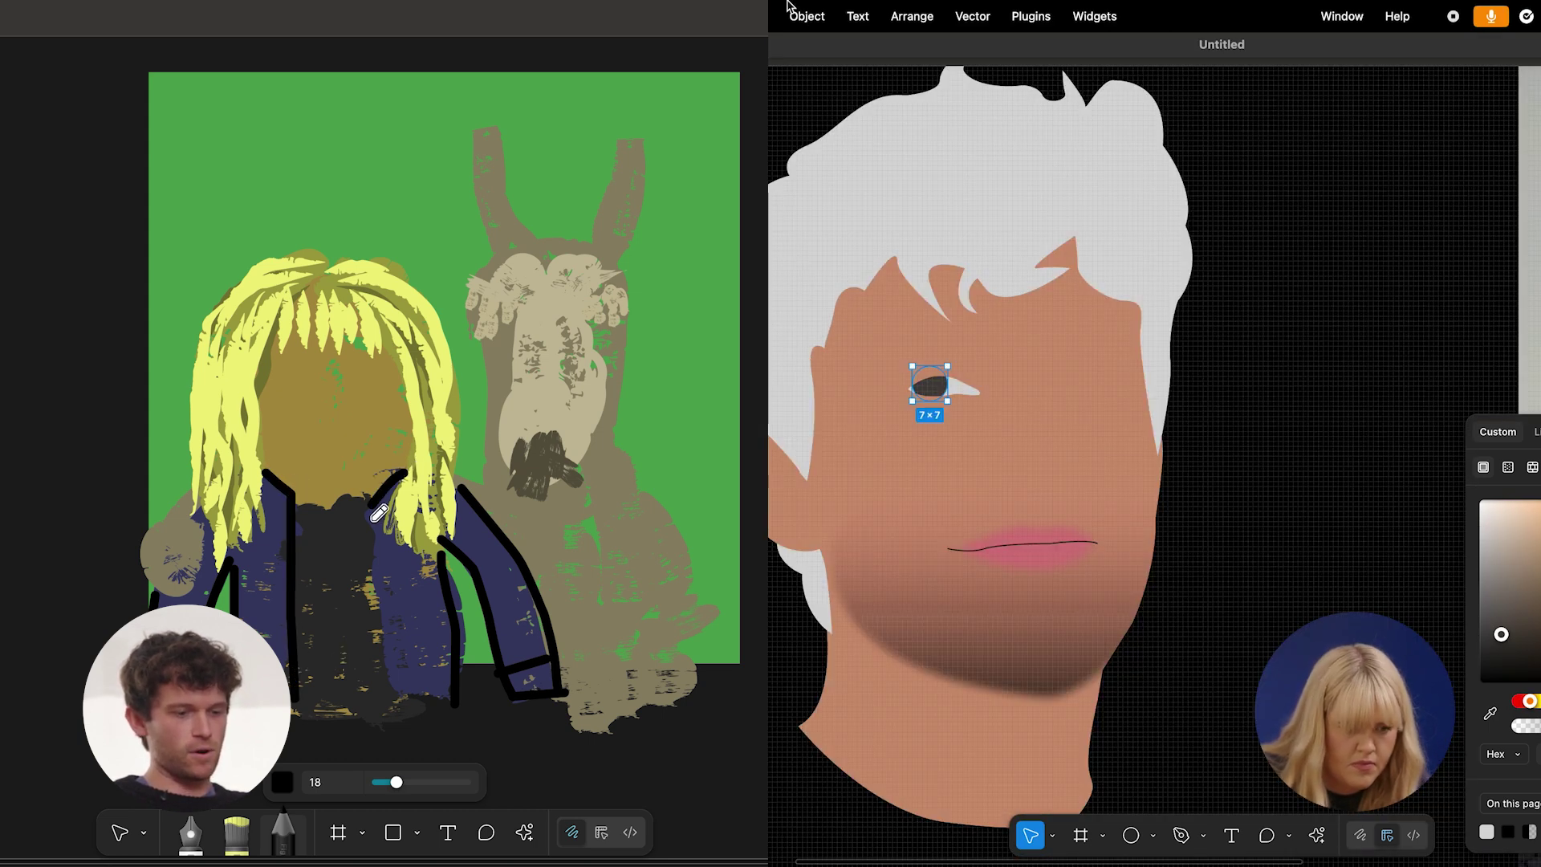
drag(370, 509, 384, 653)
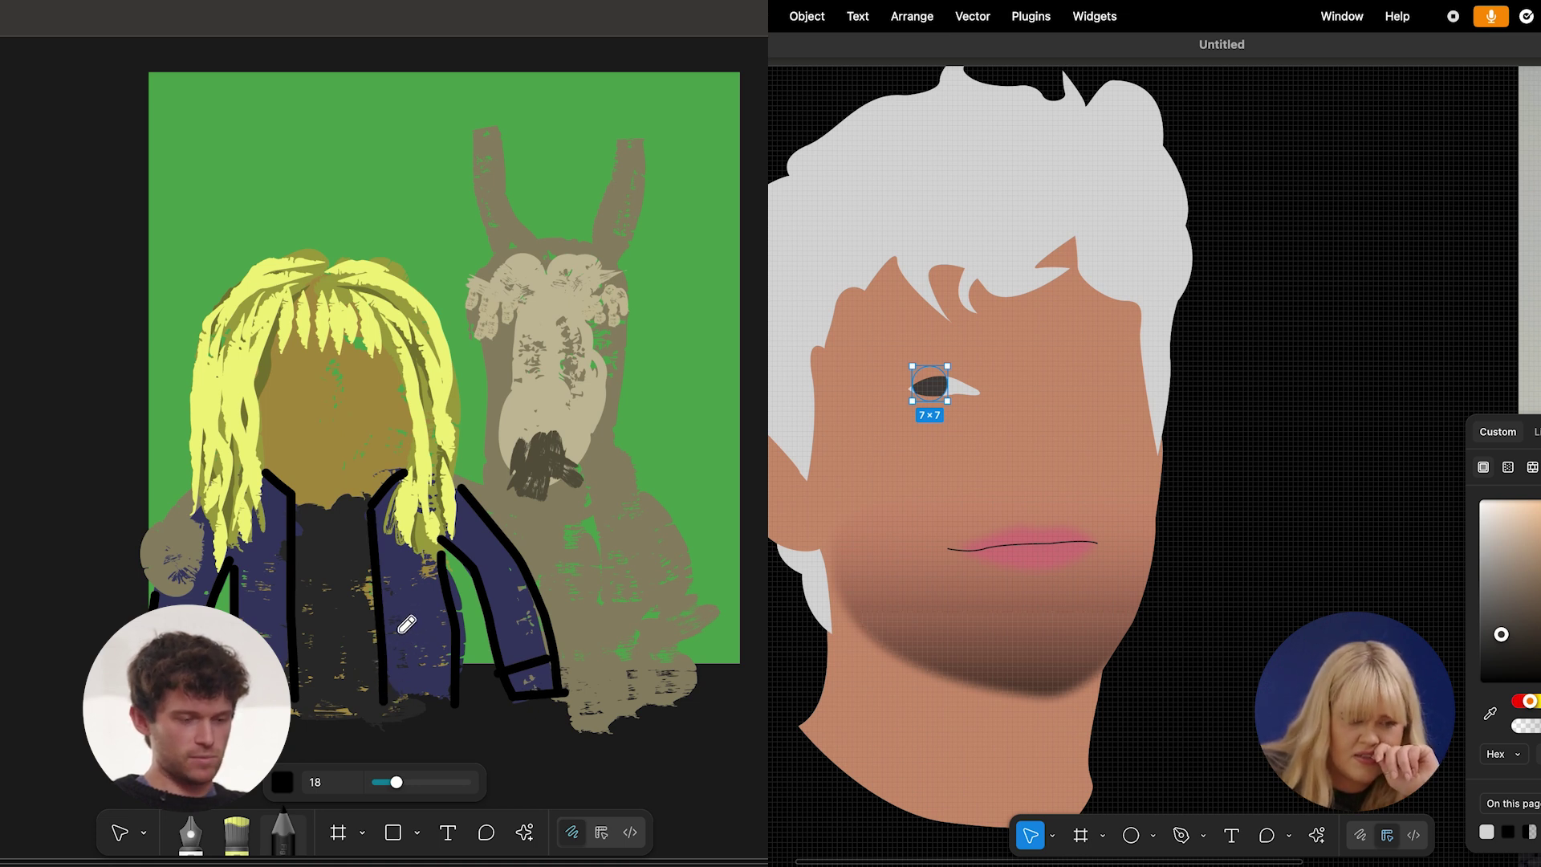
Draw the black pencil pocket lines on the first figure's jacket and outline the arm and the near side of the donkey's neck.
drag(406, 652, 455, 649)
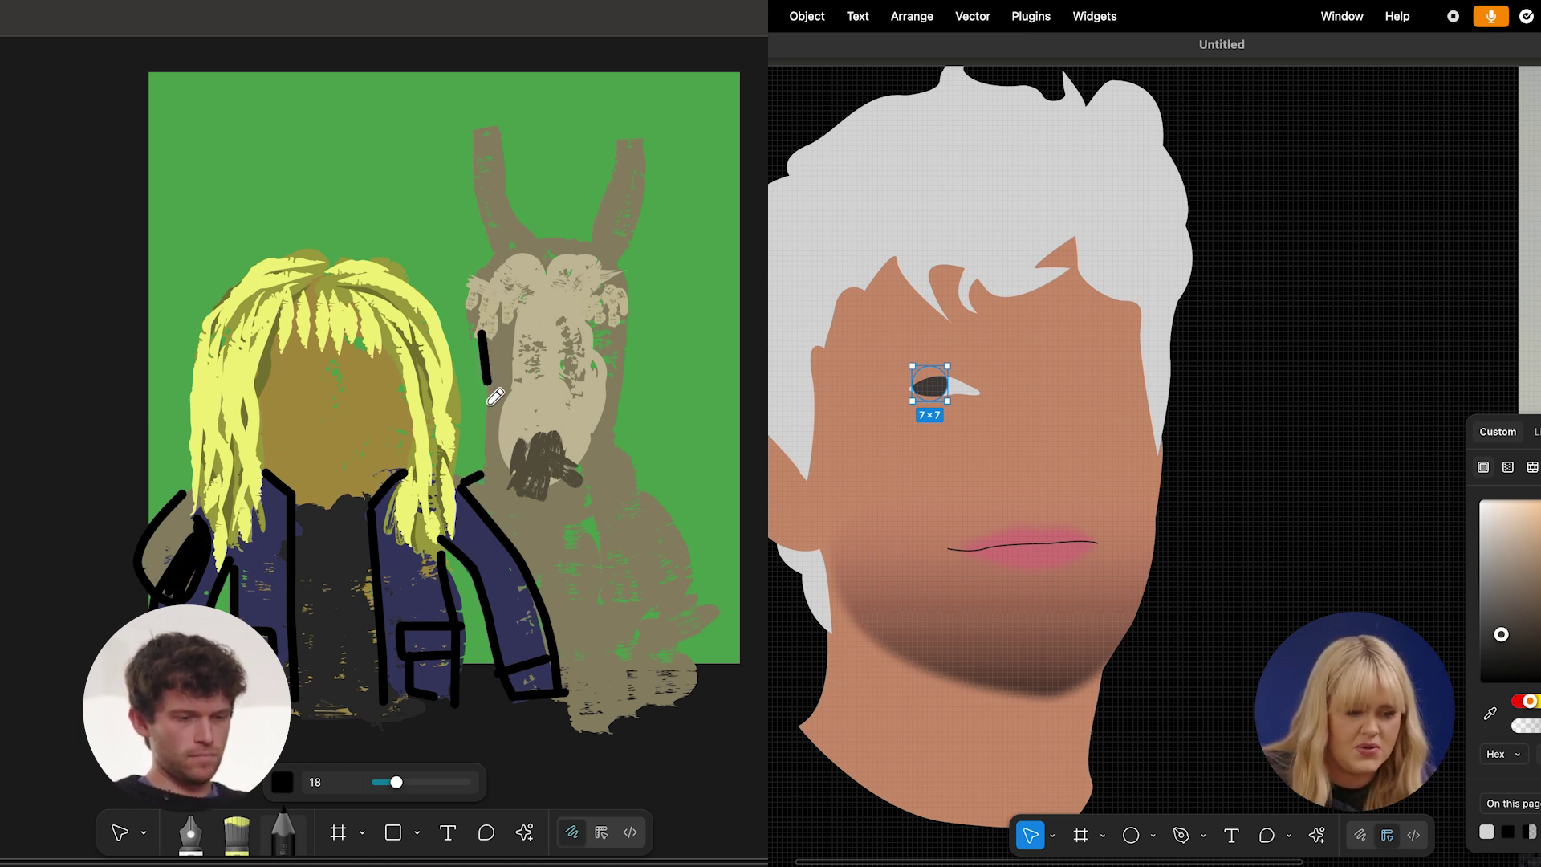
scroll(536, 368, up, 1)
scroll(536, 368, left, 1)
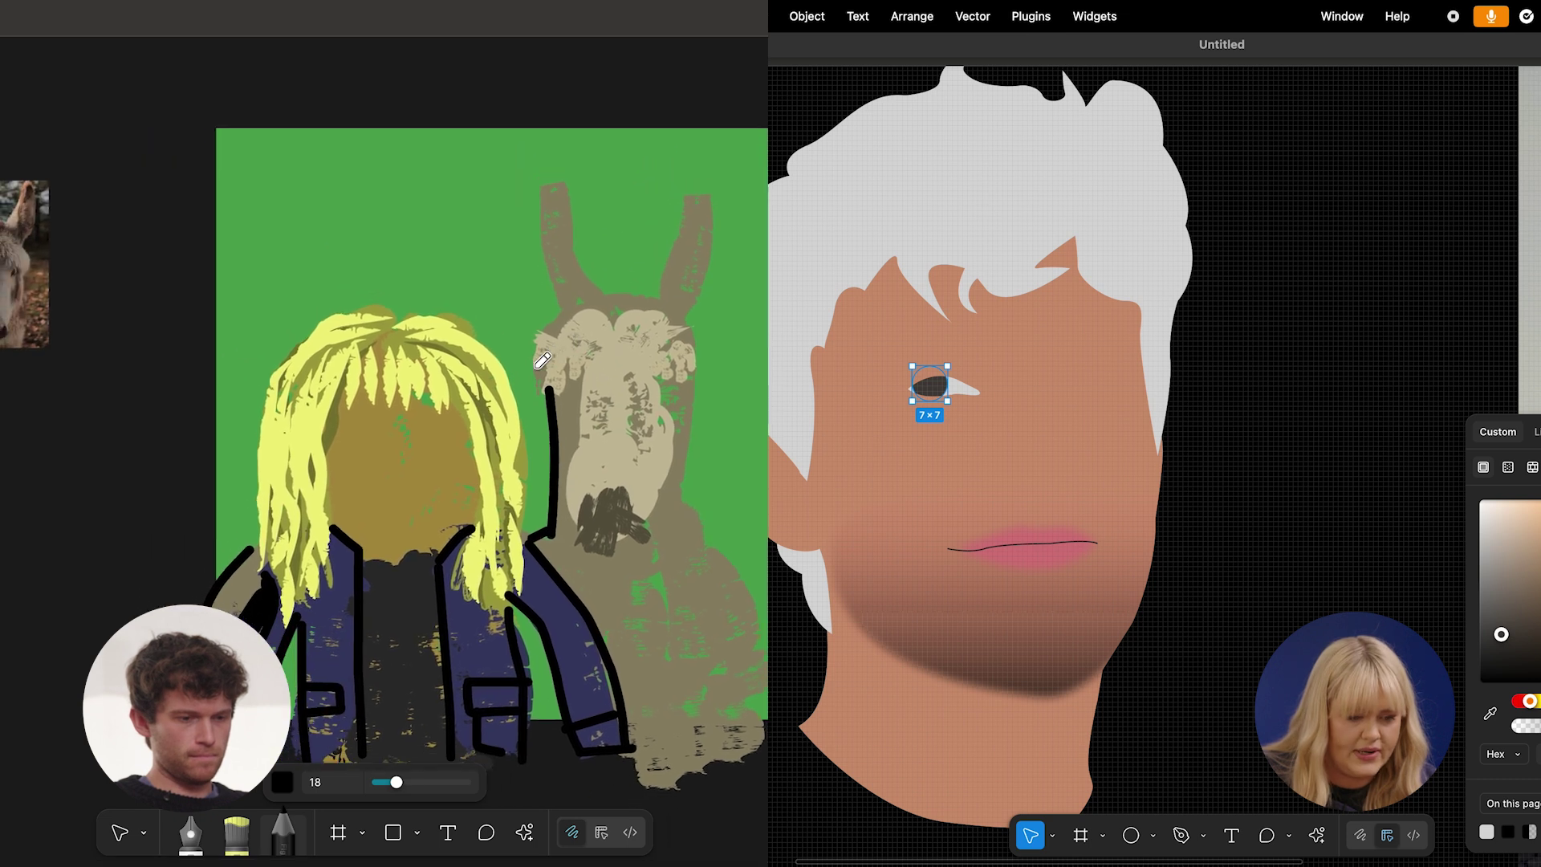
Outline the donkey's ears, zigzag forelock, head and eyes in black pencil, and add a blurred dark shadow along the top of the portrait's eye.
key(shift+apostrophe)
mouse_move(582, 313)
mouse_down()
mouse_move(536, 385)
mouse_move(609, 357)
mouse_move(611, 383)
mouse_up()
click(1208, 407)
scroll(912, 371, up, 5)
drag(969, 444, 970, 444)
drag(610, 383, 631, 372)
drag(970, 444, 979, 446)
drag(631, 373, 650, 372)
drag(979, 446, 969, 449)
drag(650, 371, 671, 383)
drag(970, 449, 970, 450)
scroll(970, 449, down, 5)
mouse_move(671, 384)
mouse_down()
mouse_move(693, 374)
mouse_move(692, 337)
mouse_move(663, 312)
mouse_move(598, 310)
mouse_up()
scroll(970, 449, right, 5)
scroll(1268, 318, left, 4)
scroll(957, 346, up, 5)
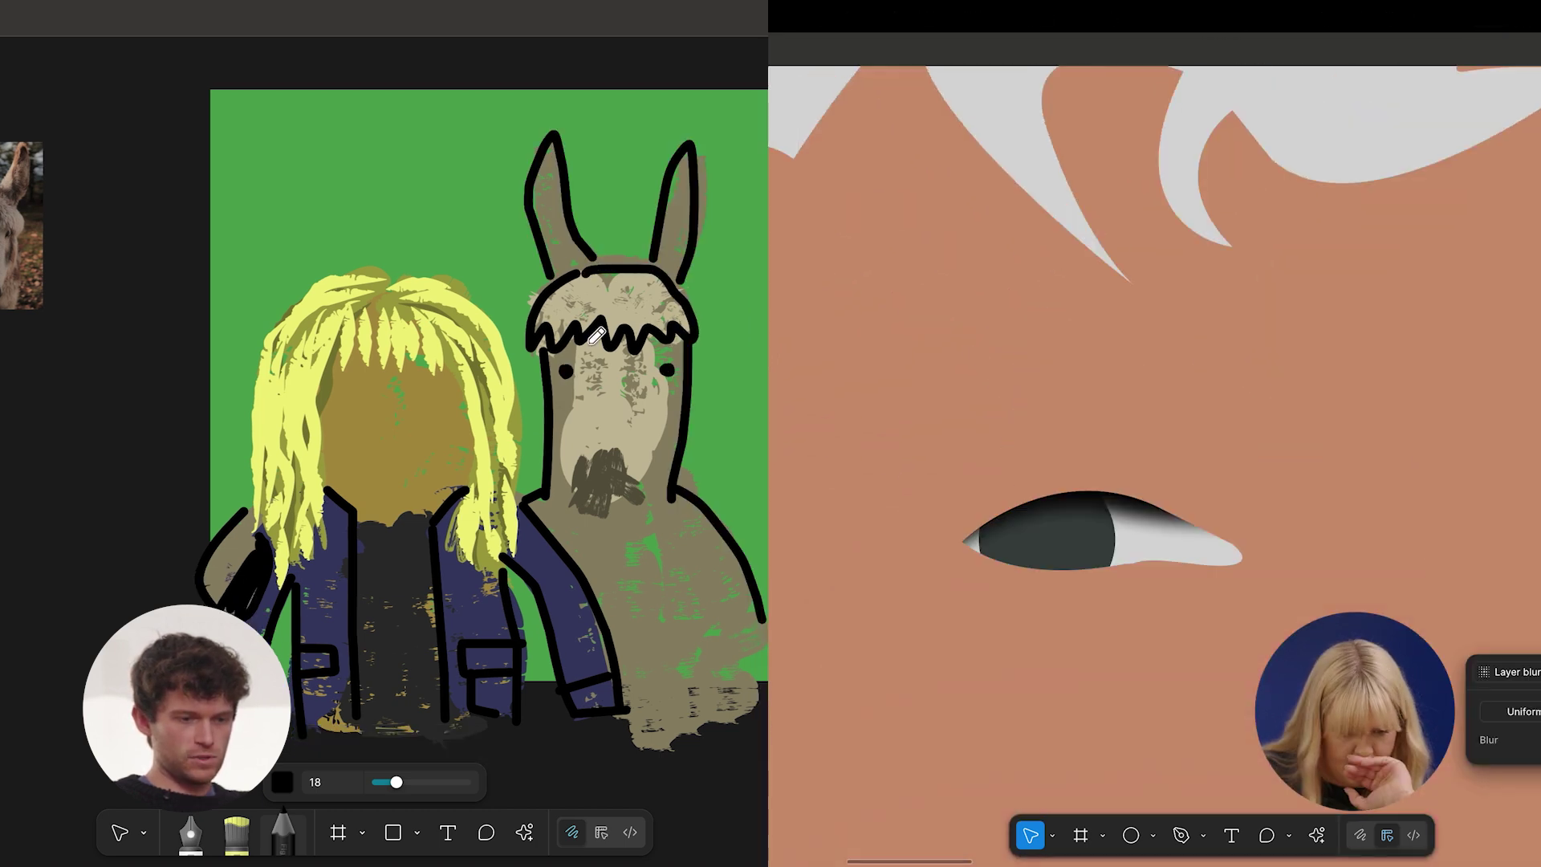
Draw the donkey's muzzle, mouth and short brows in black pencil, and soften the shadow shape over the portrait's eye.
drag(1096, 487, 1097, 478)
mouse_move(573, 455)
mouse_down()
mouse_move(604, 504)
mouse_move(636, 460)
mouse_move(592, 487)
mouse_up()
drag(624, 486, 633, 472)
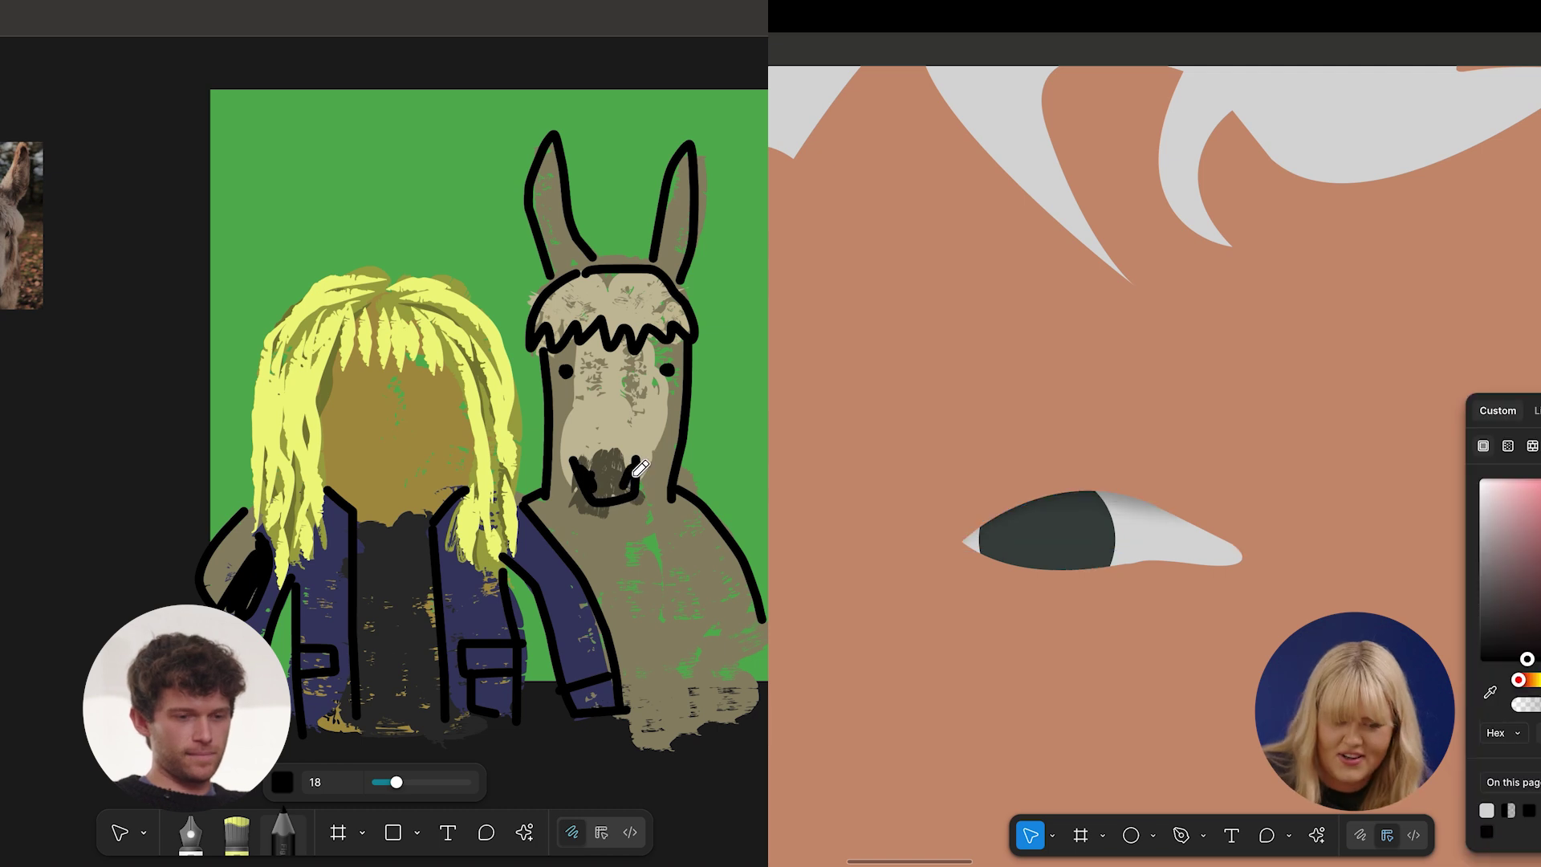
drag(1537, 685, 1540, 622)
mouse_move(669, 401)
mouse_down()
mouse_move(652, 478)
mouse_move(560, 433)
mouse_up()
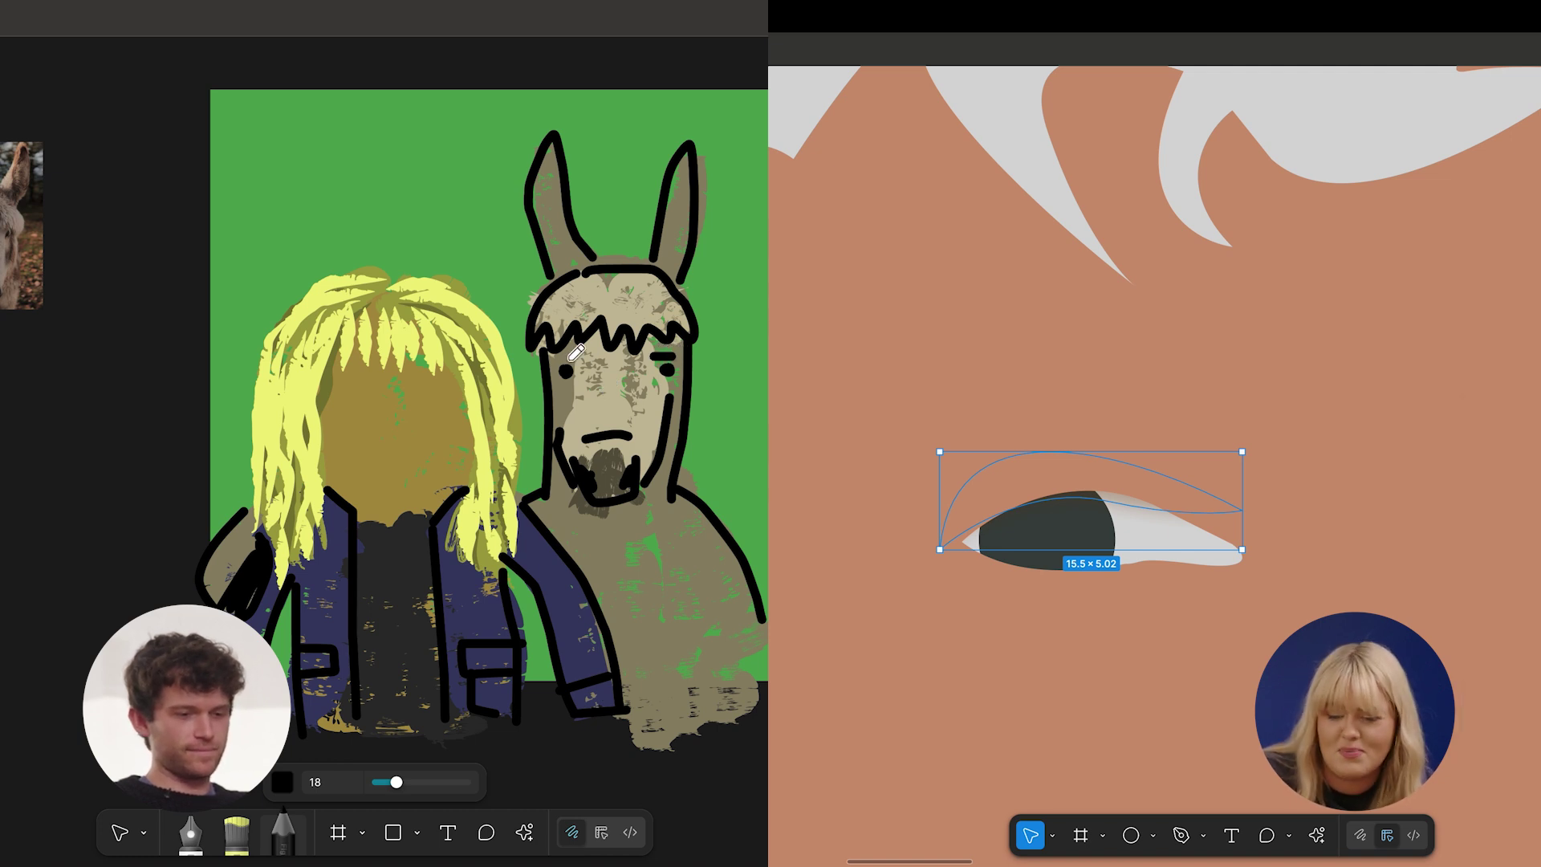
drag(558, 355, 574, 356)
scroll(704, 416, down, 2)
scroll(711, 408, up, 2)
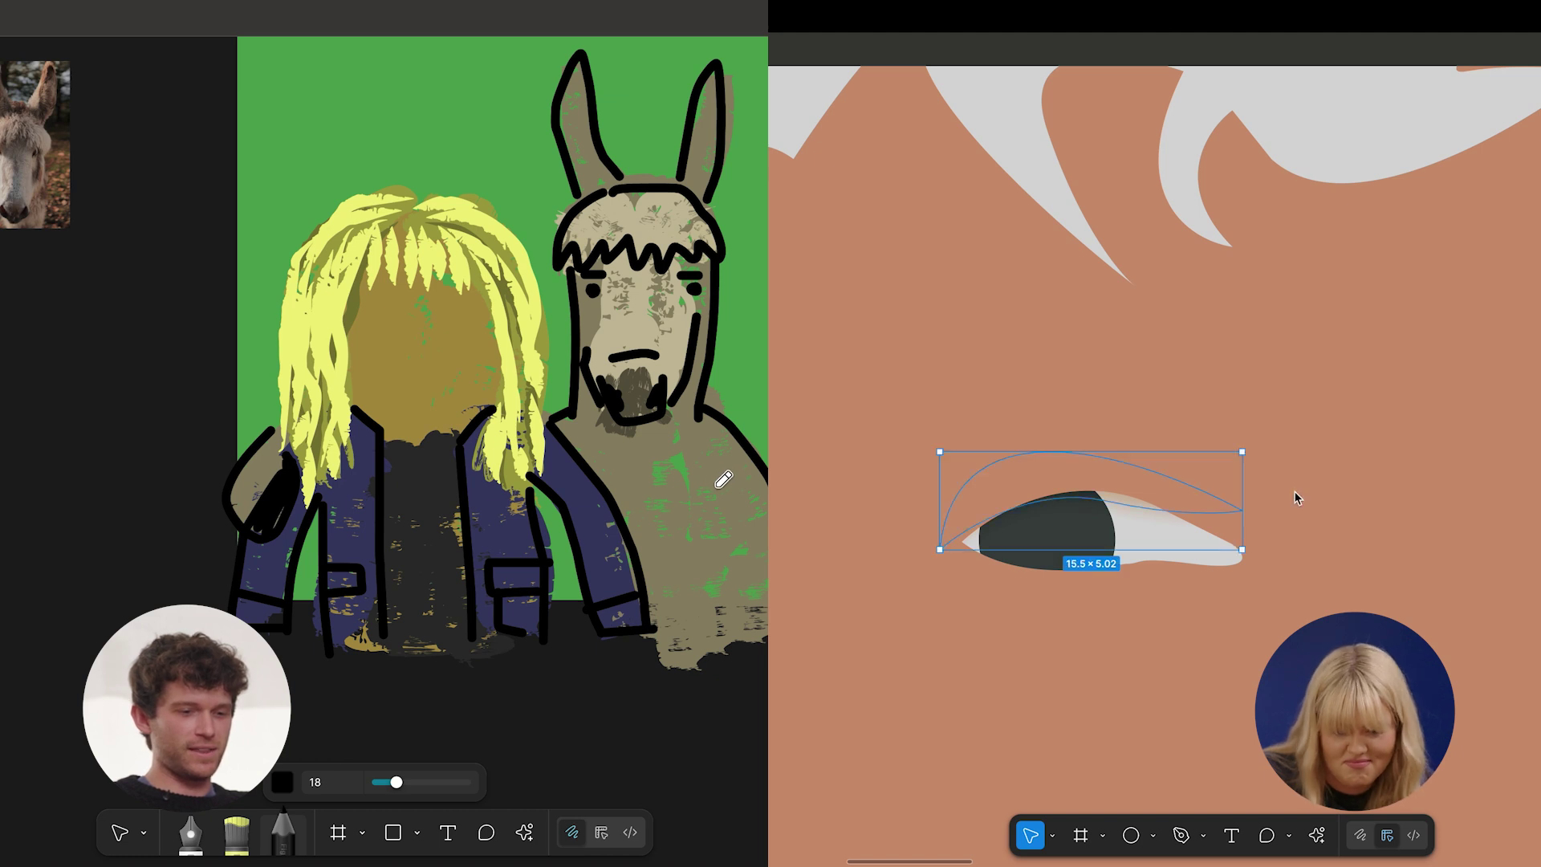
Draw the donkey's inner foreleg line in pencil, and draw a closed Pen shape over the pointed inner corner of the portrait's eye.
drag(715, 483, 740, 603)
key(p)
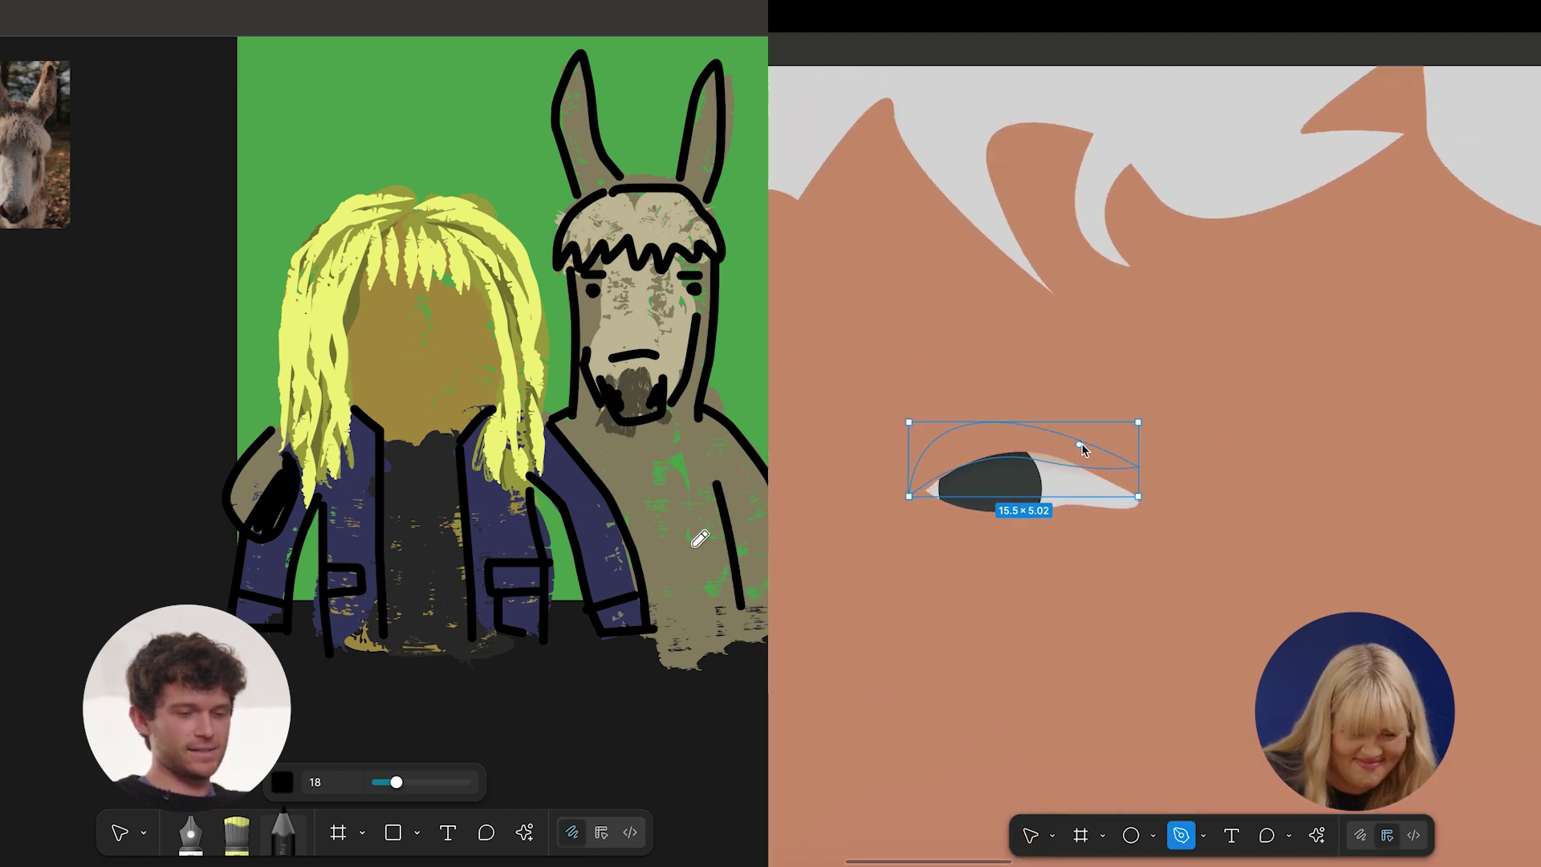
click(1078, 443)
drag(1030, 546, 1047, 551)
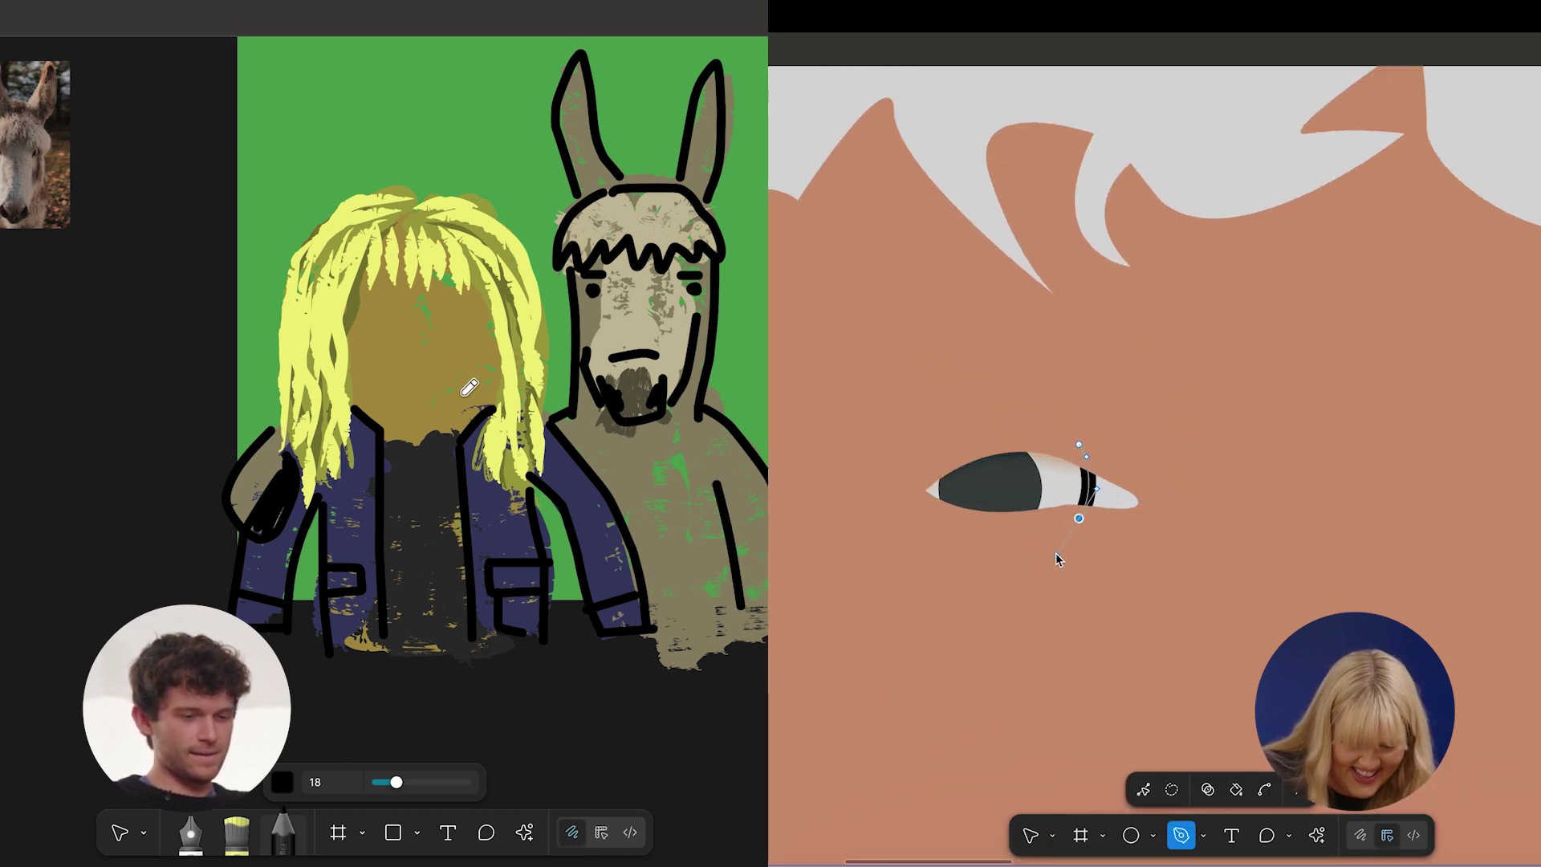
click(1197, 555)
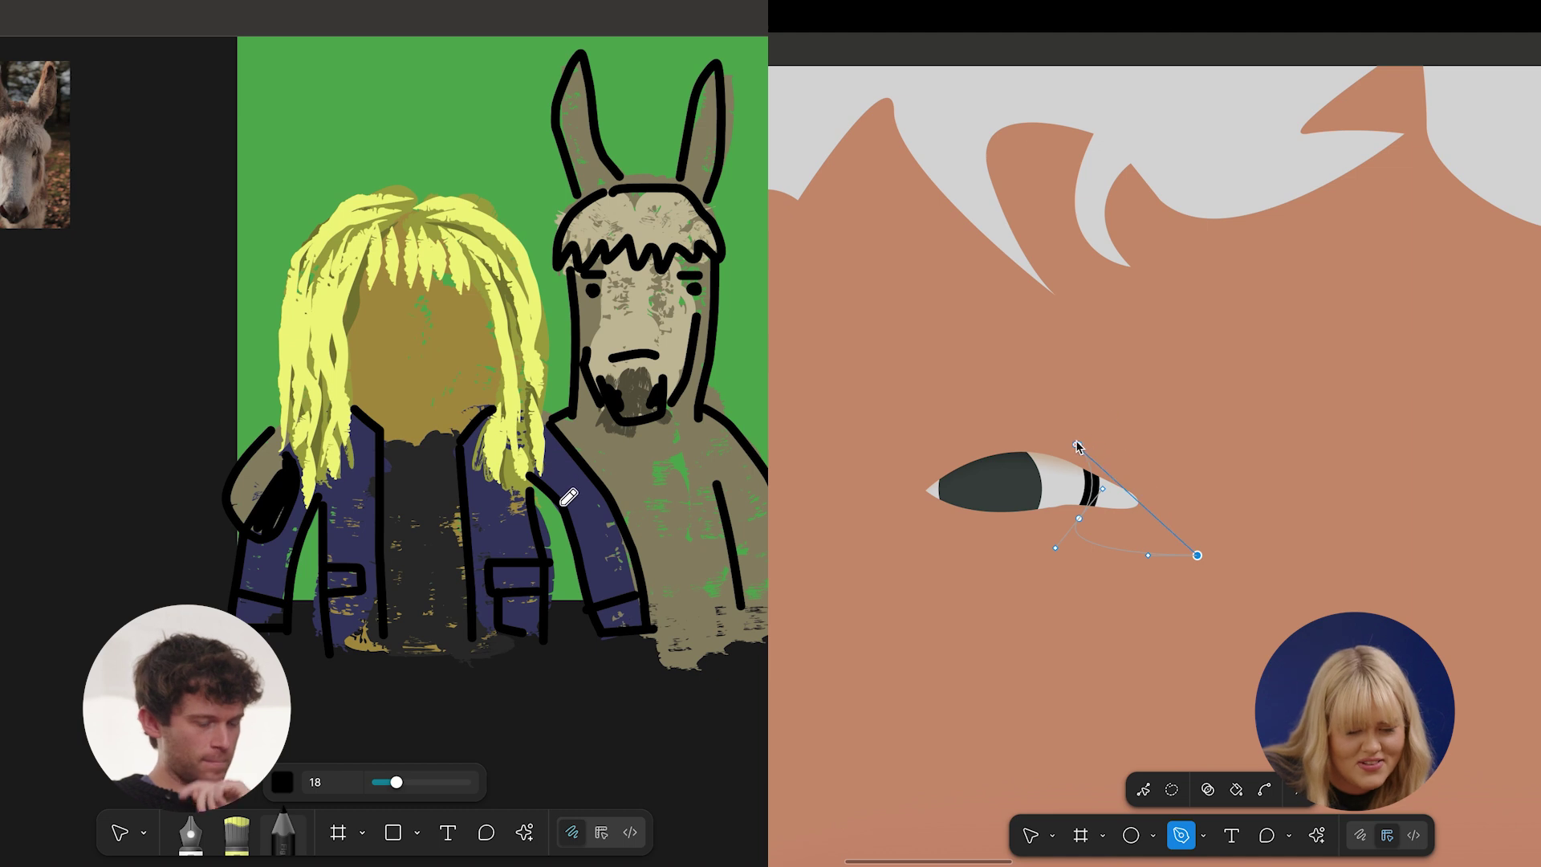
click(1080, 442)
key(Escape)
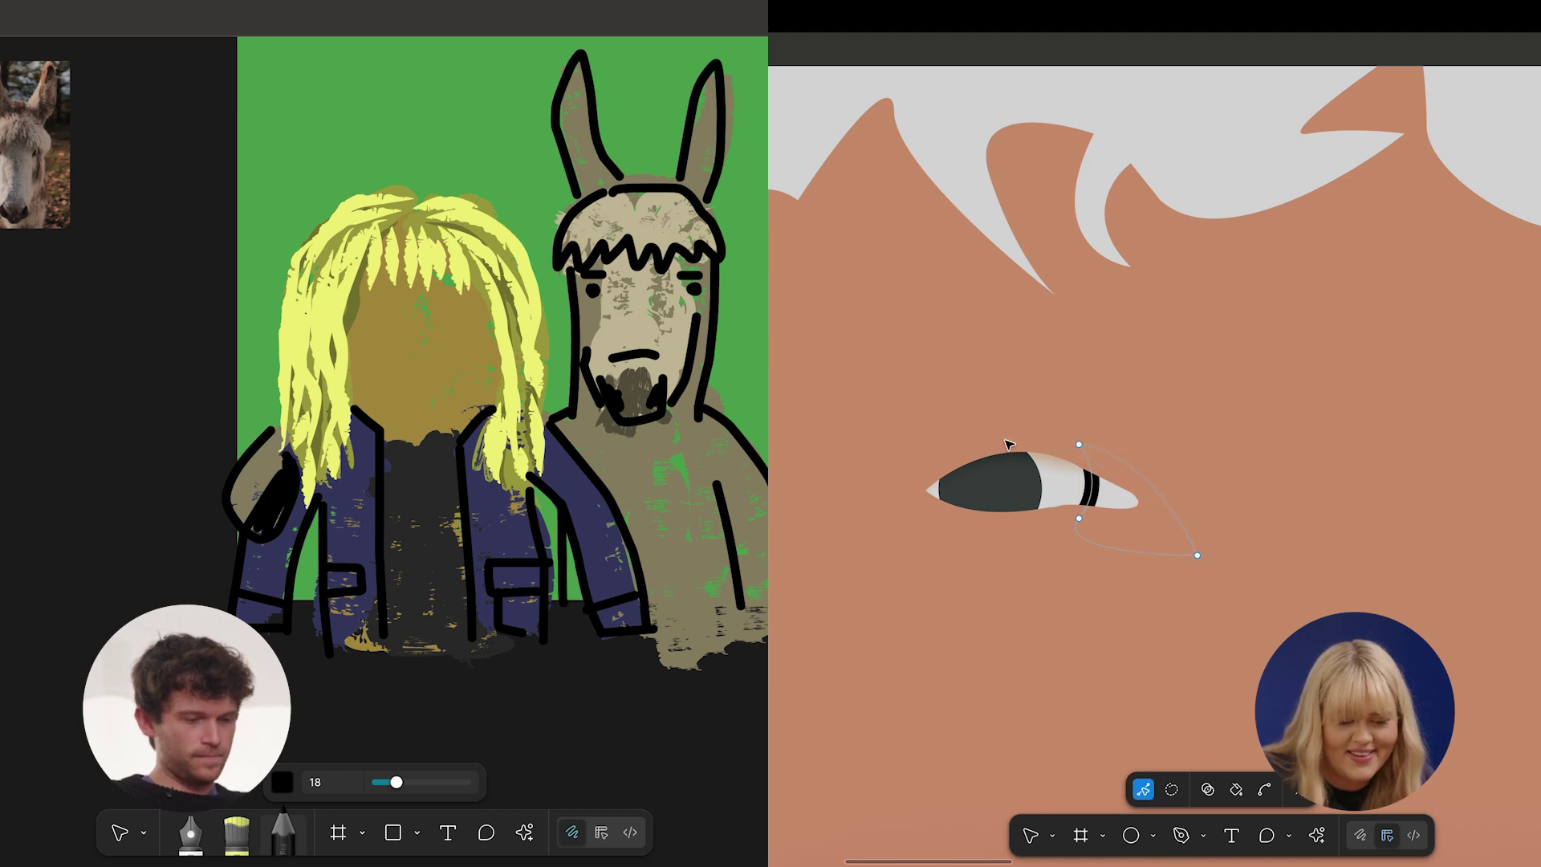
Brush the gap beside the jacket sleeve in the donkey's sampled colour, and fill the portrait's eye-corner shape with blurred pink.
click(244, 851)
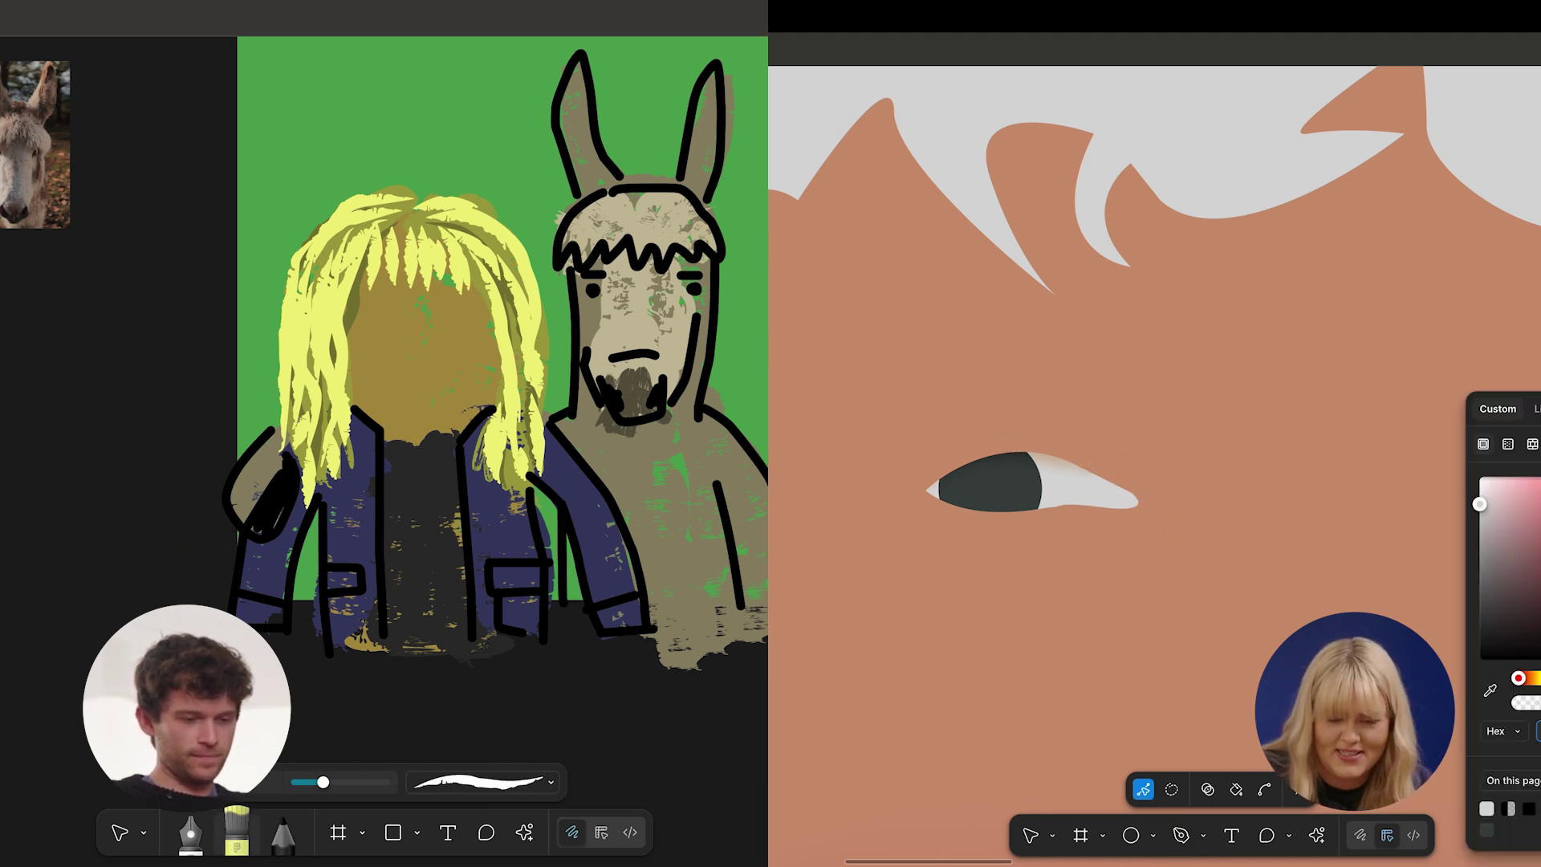
key(i)
click(645, 488)
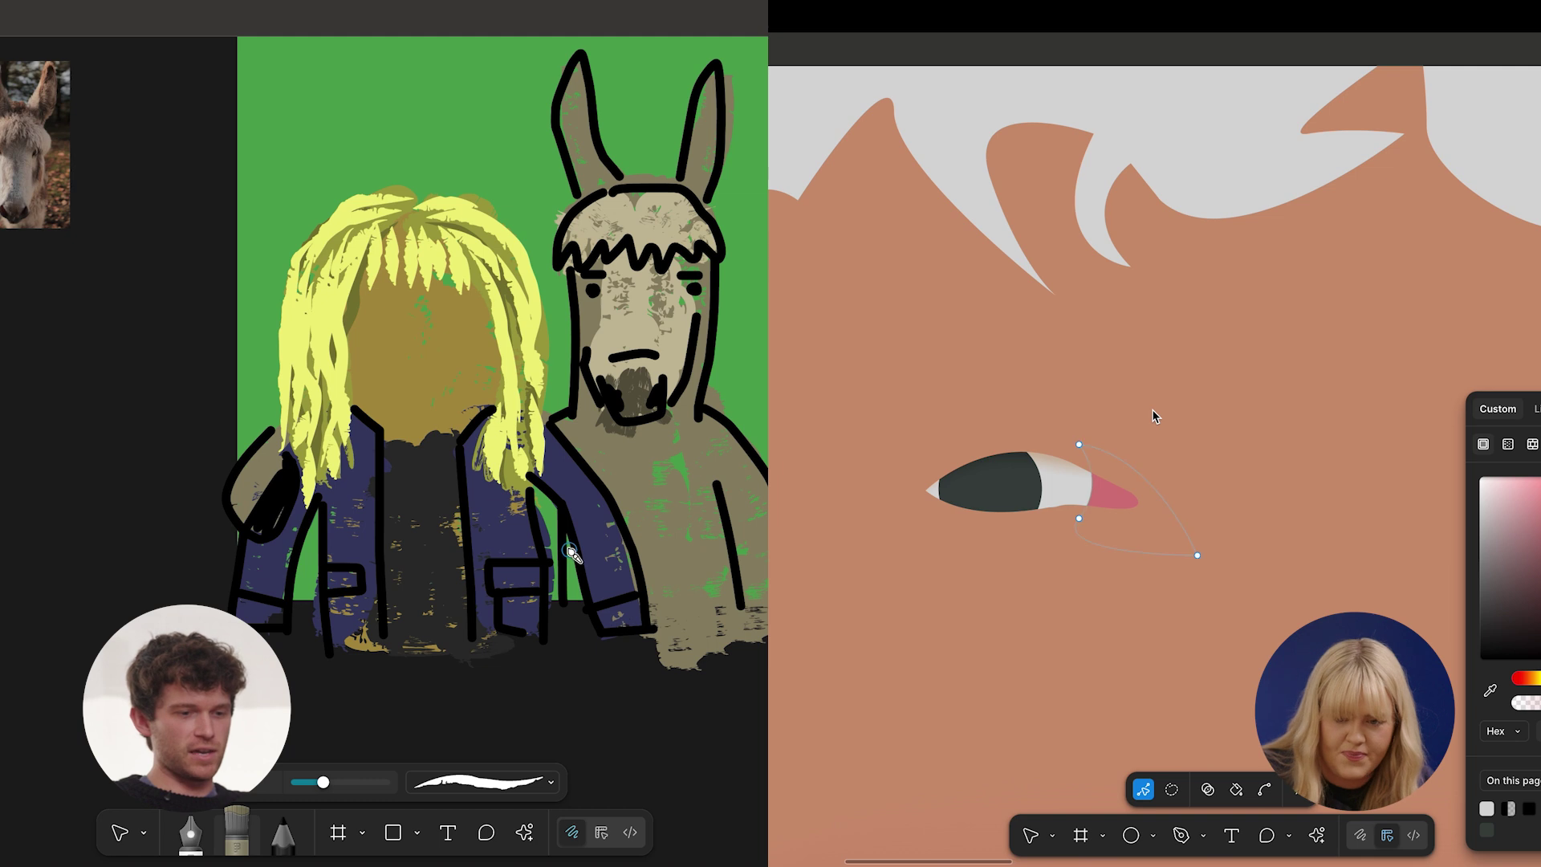
key(Escape)
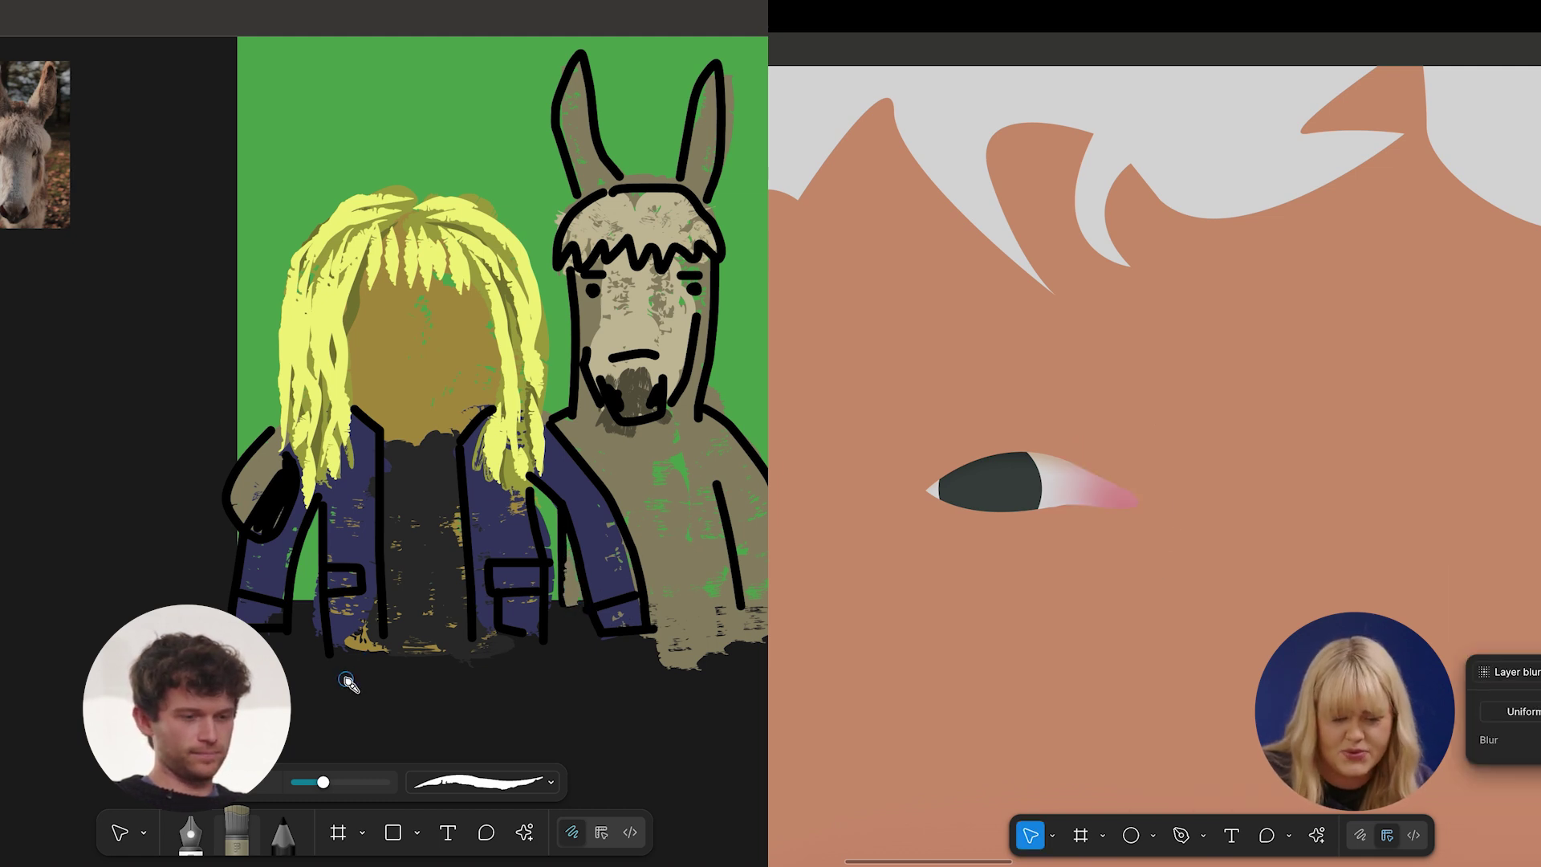
Recolour the first figure's face brush strokes to a lighter golden tan, and start a Pen curve along the portrait's upper eyelid.
key(v)
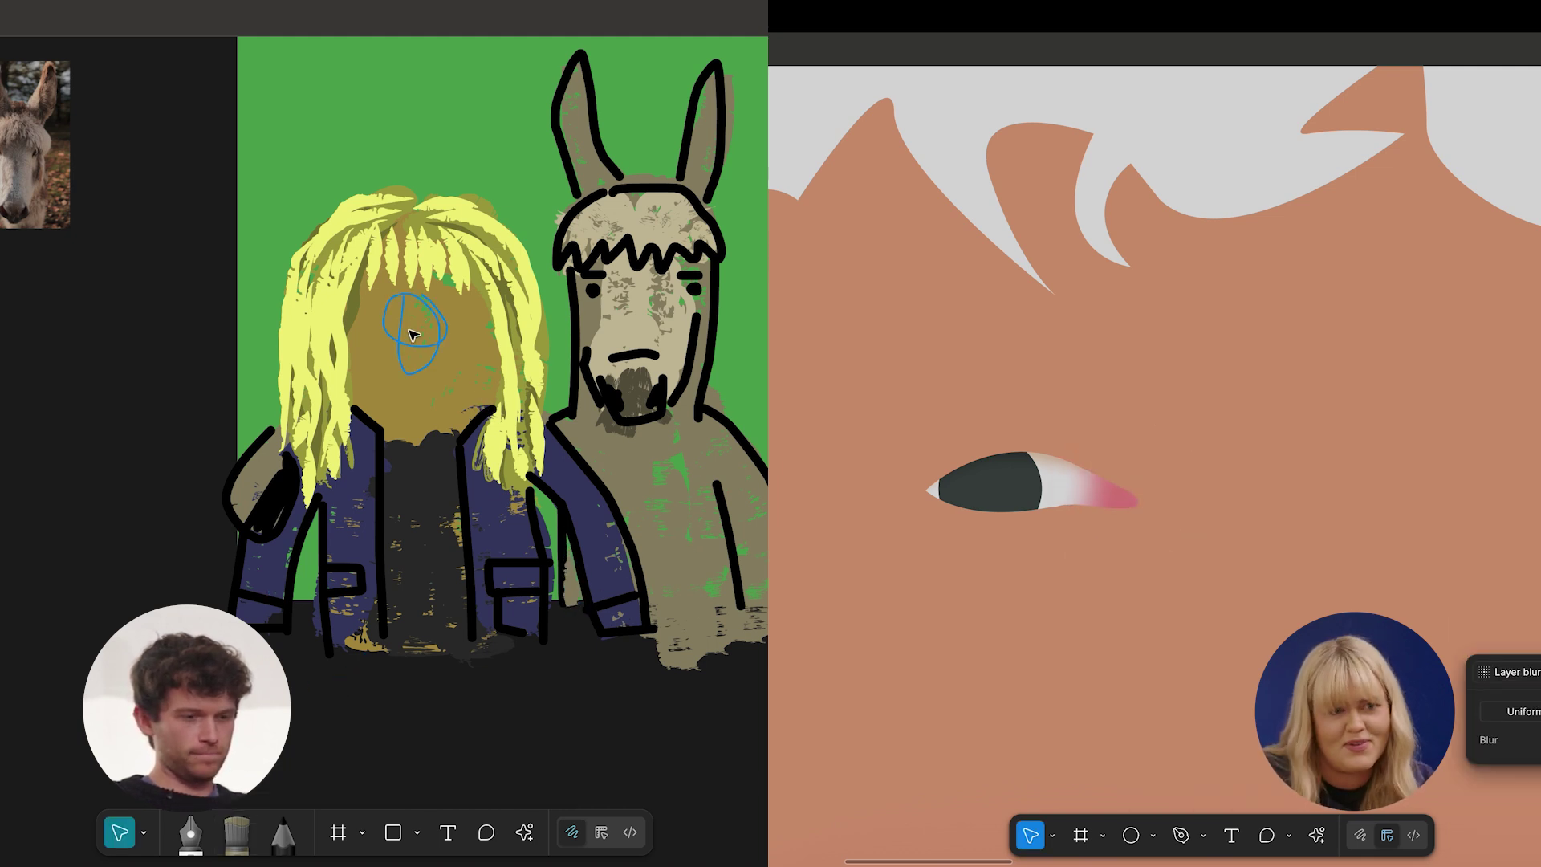
click(379, 391)
scroll(1228, 595, down, 3)
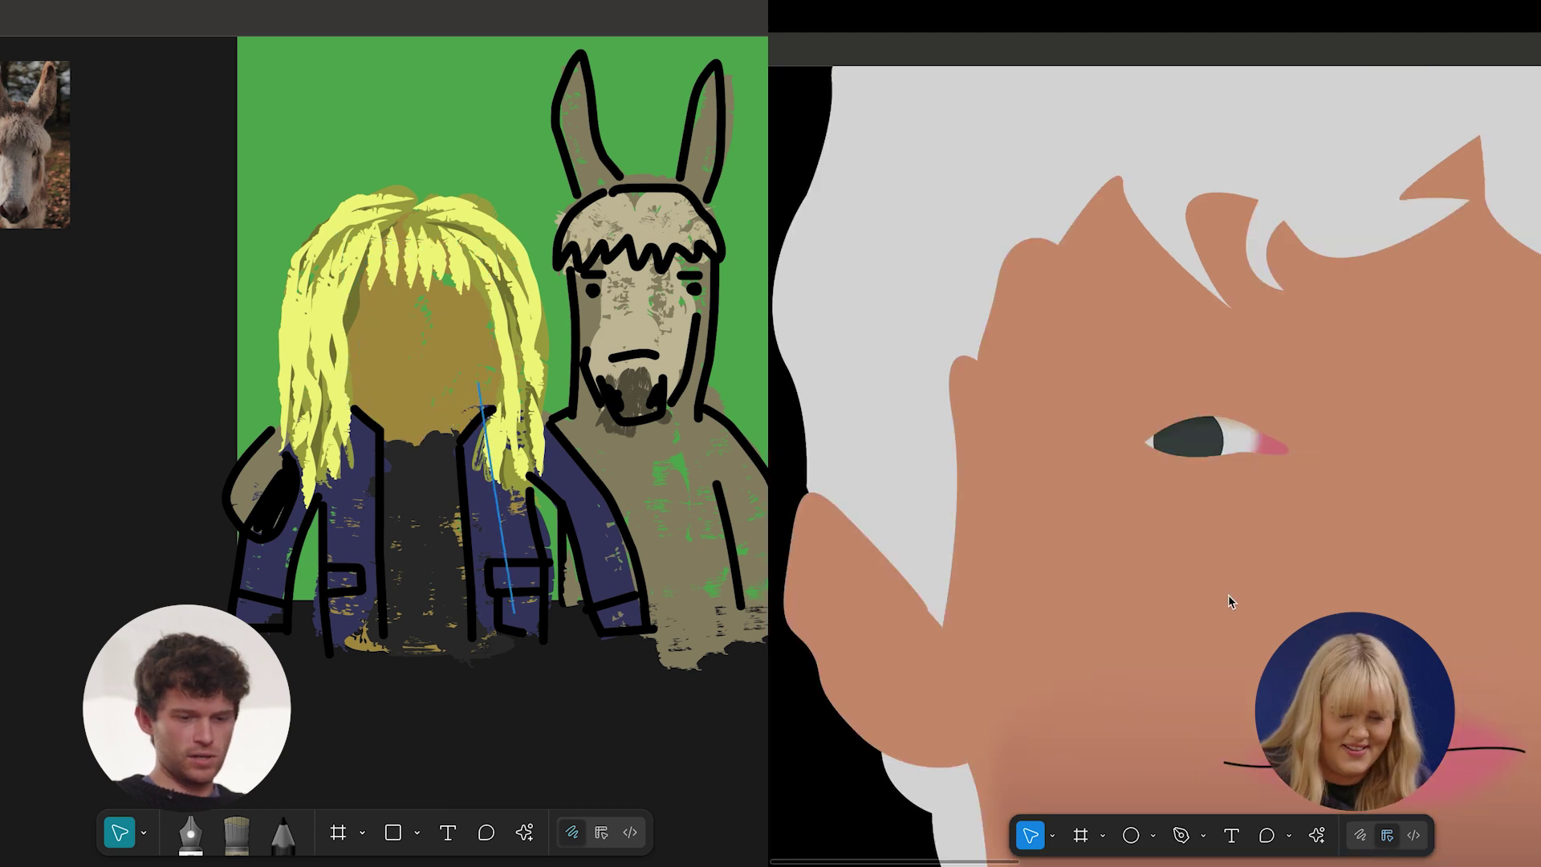
click(494, 482)
scroll(1228, 595, up, 5)
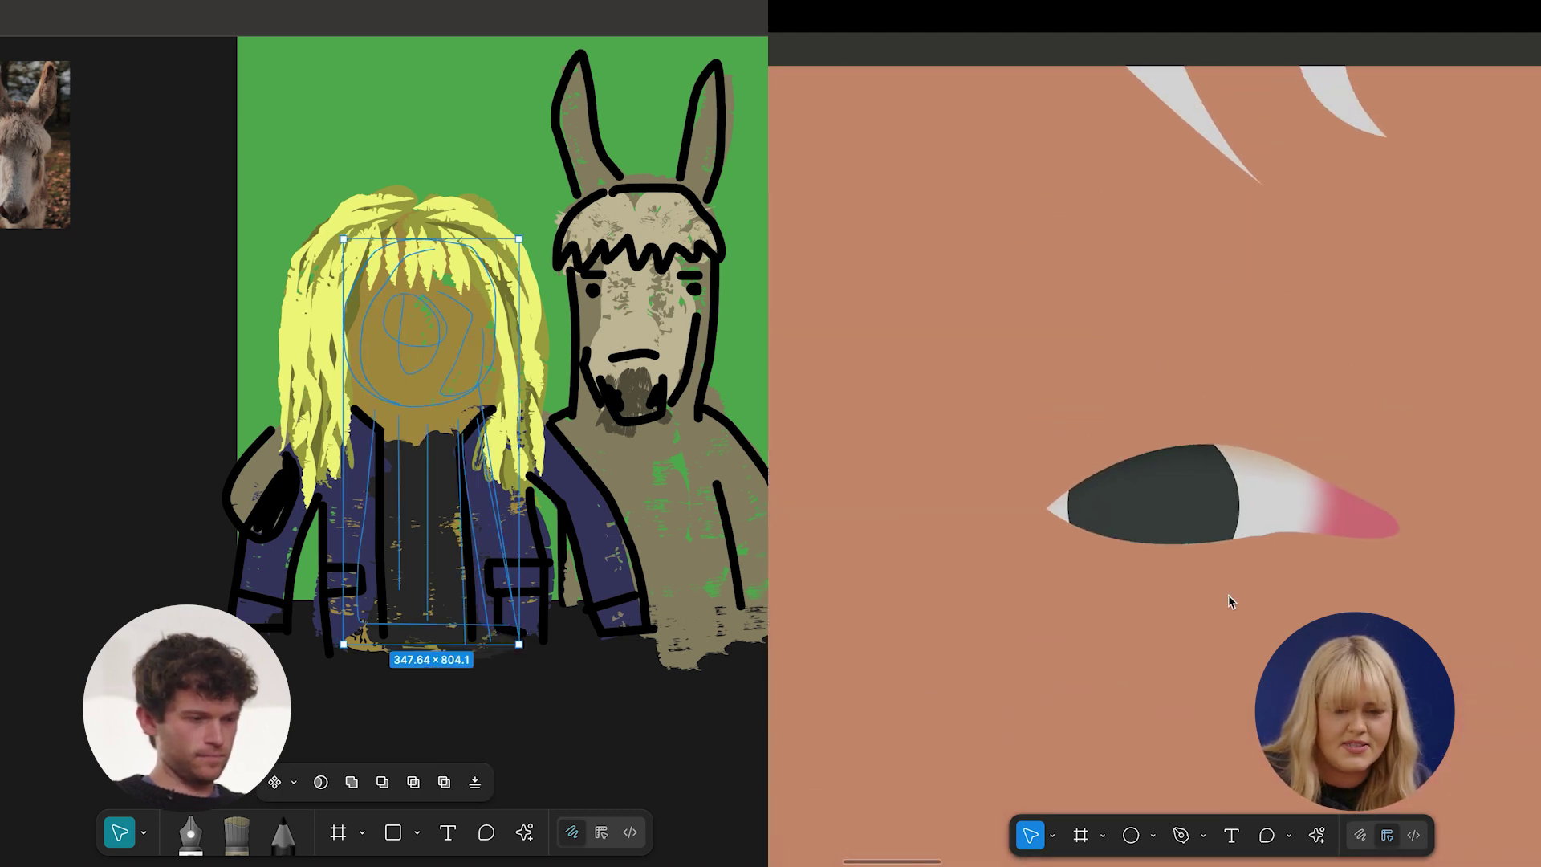
scroll(1228, 594, up, 1)
key(p)
drag(1033, 552, 1081, 511)
drag(1265, 465, 1363, 502)
mouse_move(719, 505)
mouse_down()
mouse_move(728, 484)
mouse_move(715, 493)
mouse_up()
key(super+z)
drag(1229, 477, 1249, 478)
drag(716, 493, 714, 498)
drag(1249, 478, 1278, 477)
drag(714, 498, 725, 489)
Set the first figure's face strokes to CFB461, and close the Pen curve into an upper-eyelid shape on the portrait.
drag(1376, 576, 1387, 633)
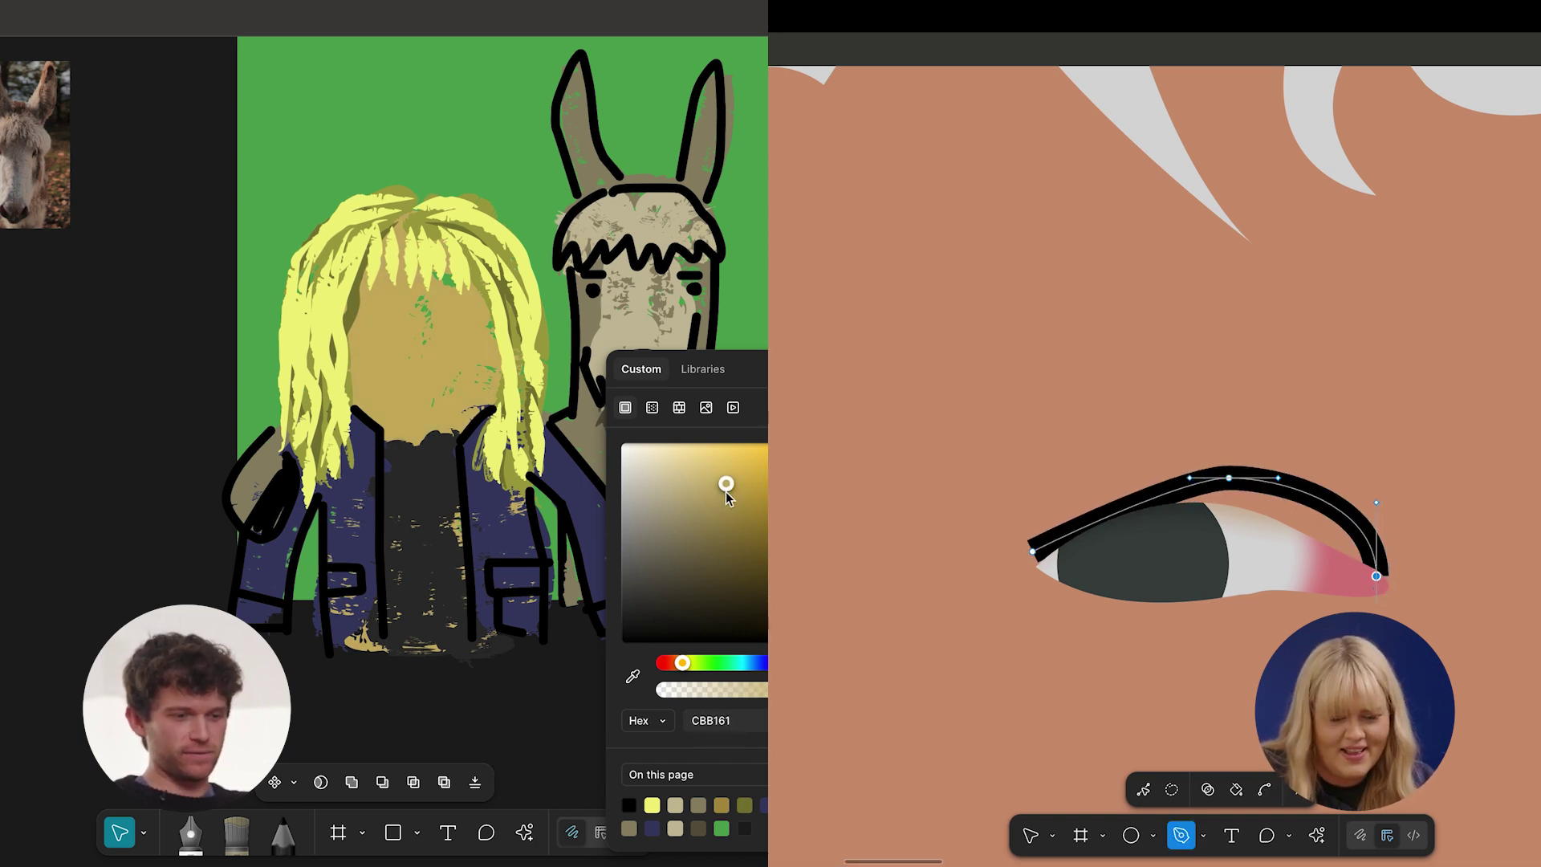
drag(726, 490, 723, 494)
drag(1387, 633, 1413, 626)
drag(723, 495, 722, 495)
drag(1412, 625, 1413, 625)
drag(722, 495, 727, 488)
click(1025, 552)
scroll(1188, 634, down, 1)
scroll(1188, 634, down, 3)
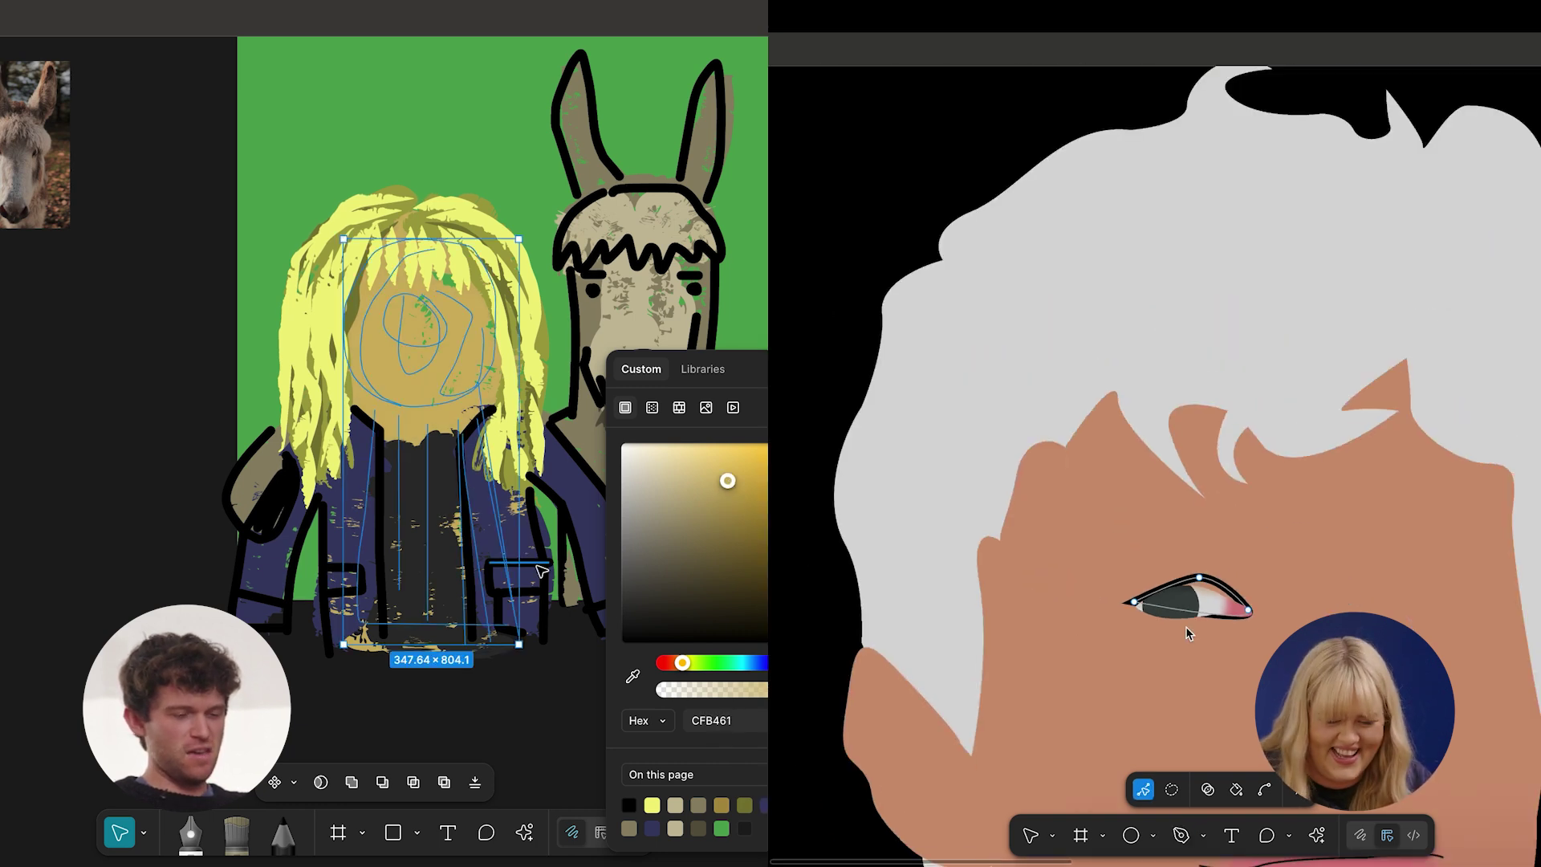
scroll(1186, 629, down, 2)
click(514, 727)
Try to send the portrait's upper-eyelid shape backward in the layer order.
scroll(516, 728, down, 2)
key(ctrl+[)
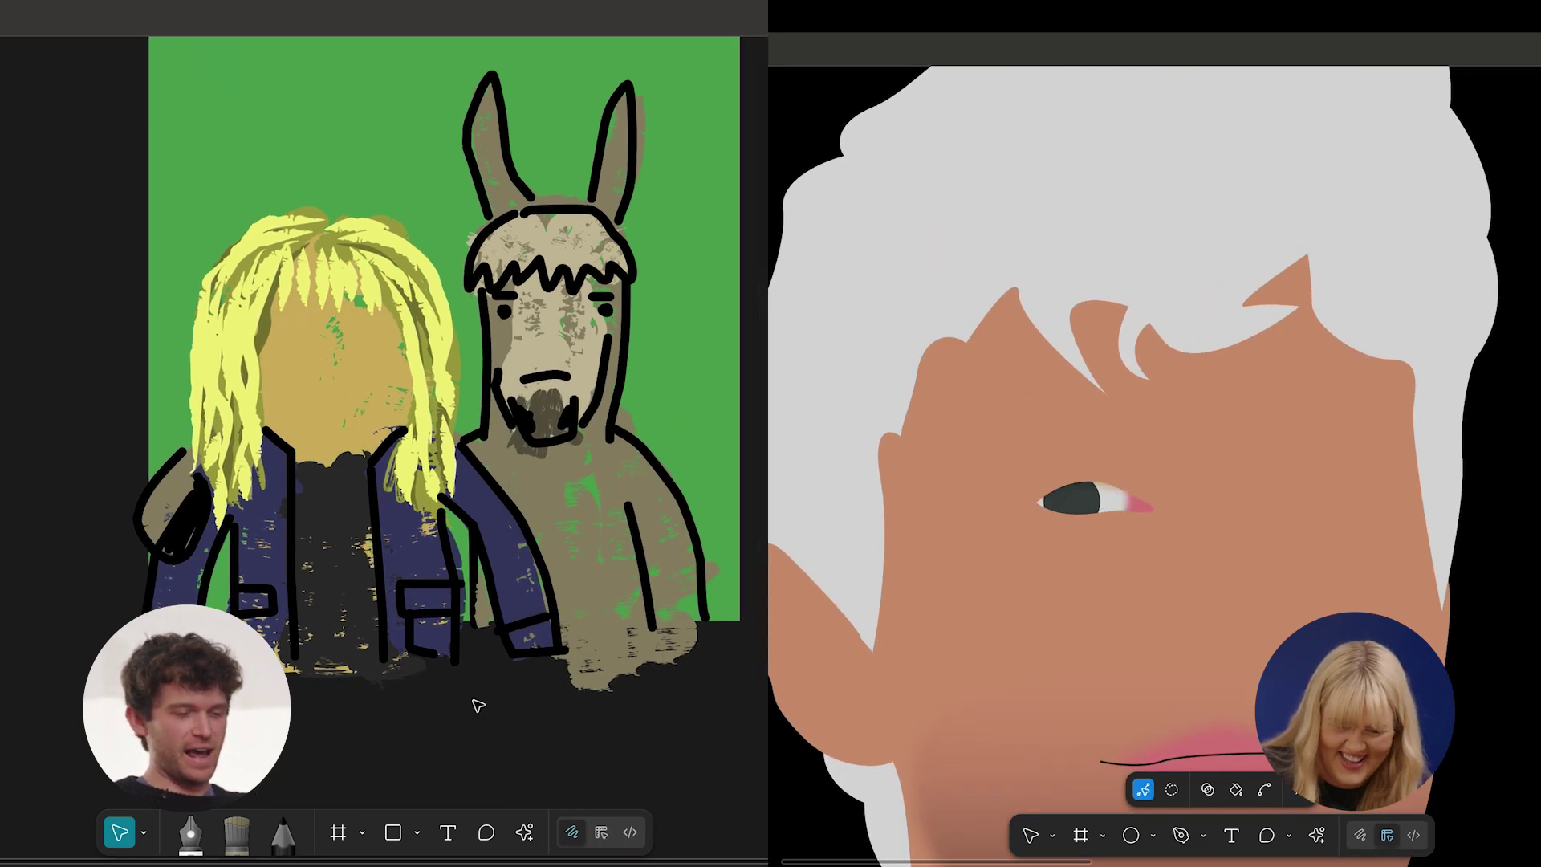
key(ctrl+z)
Fill the portrait's upper-eyelid shape with a dark brown, and dot the first figure's two eyes in black with the Pencil at size 23.
key(b)
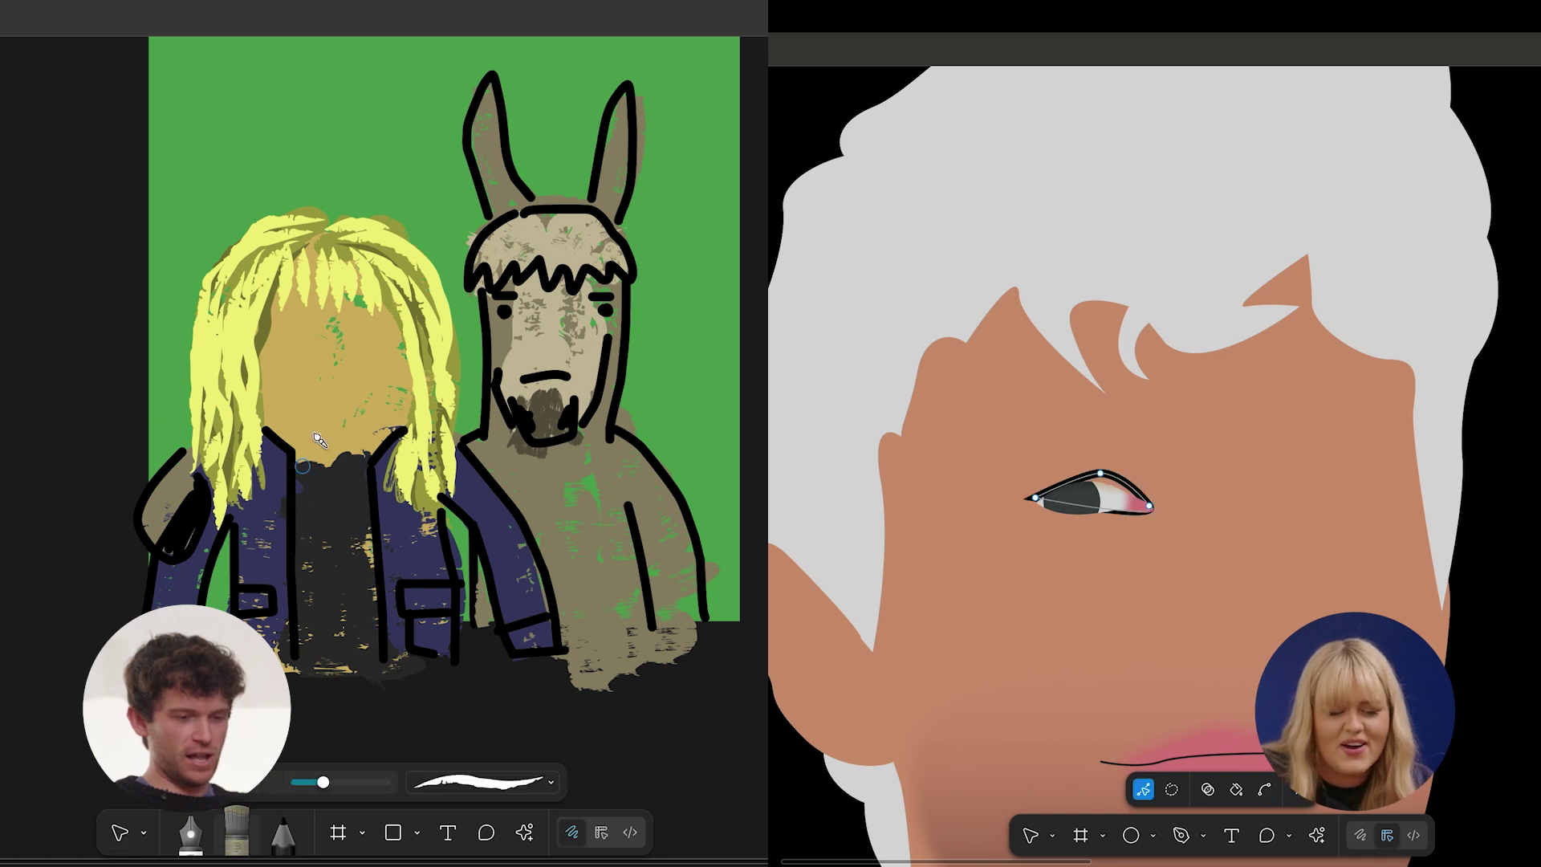
click(282, 832)
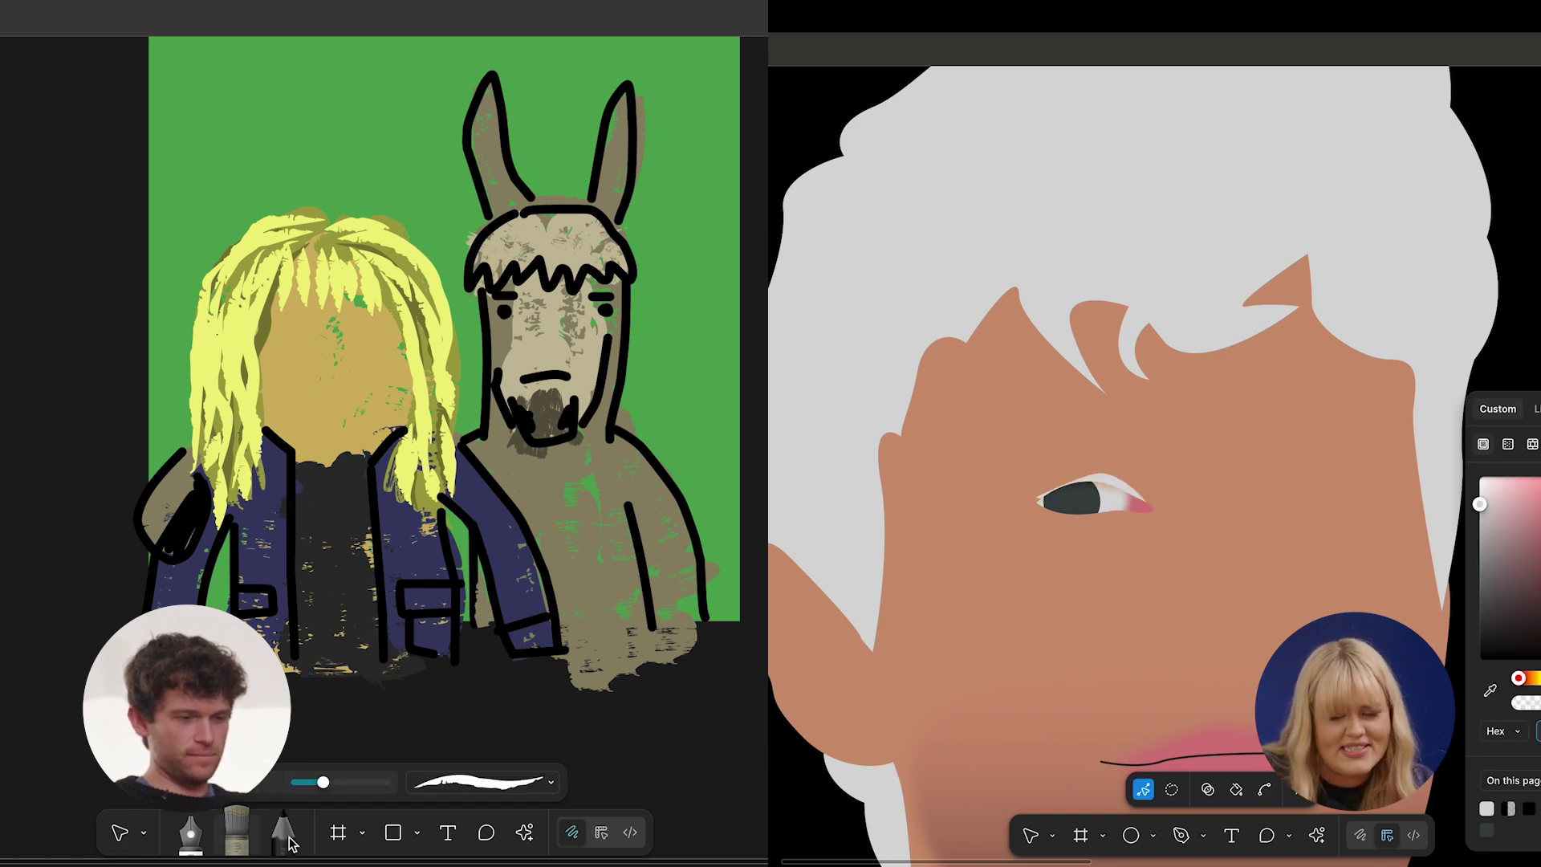
click(1491, 693)
scroll(1138, 457, up, 5)
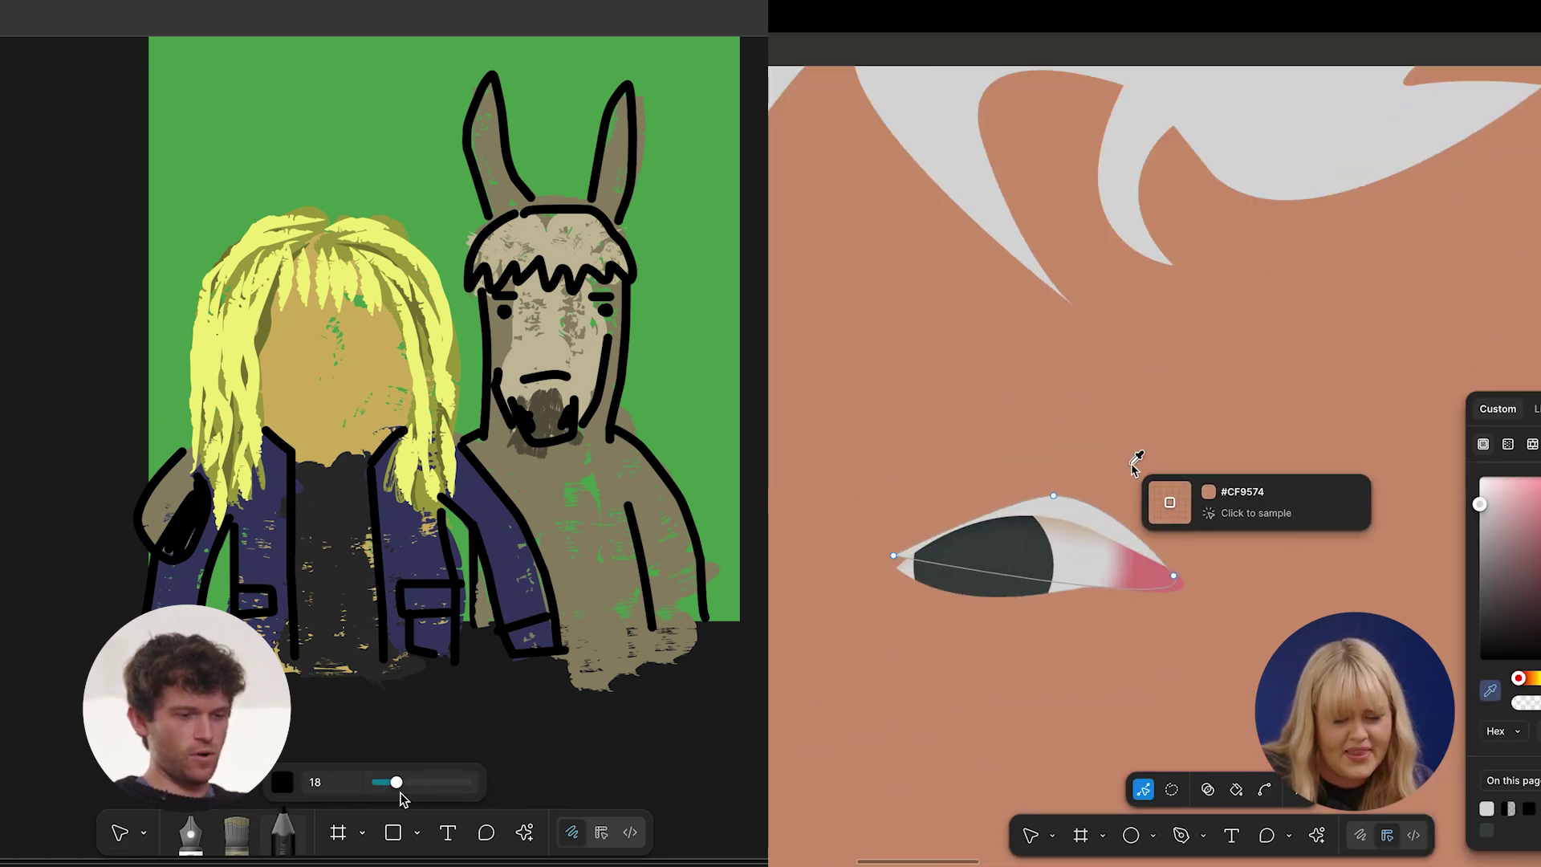
drag(396, 782, 401, 781)
click(1167, 466)
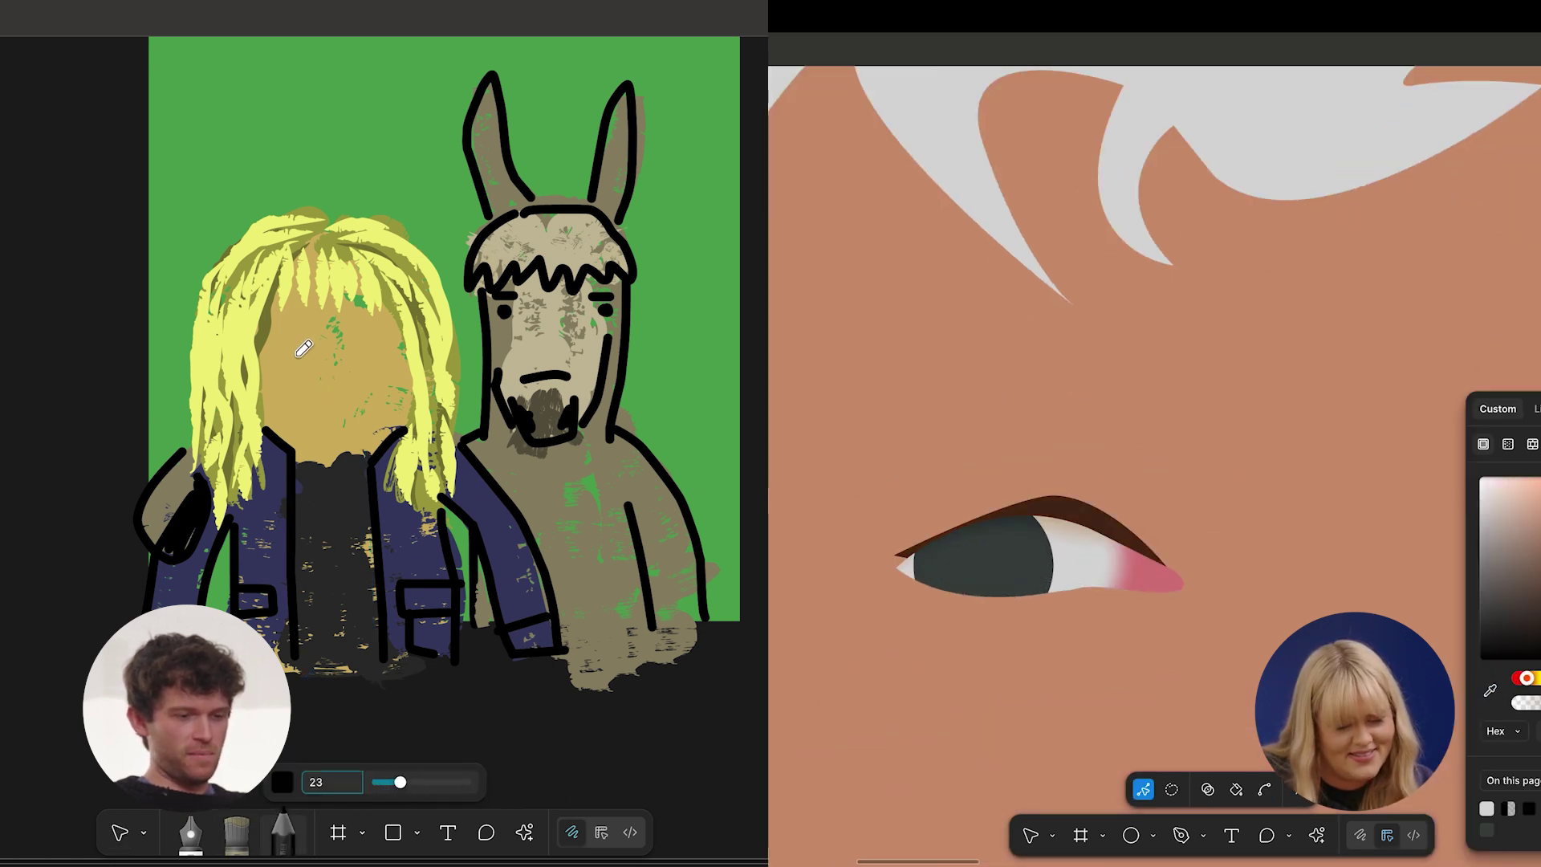
click(362, 353)
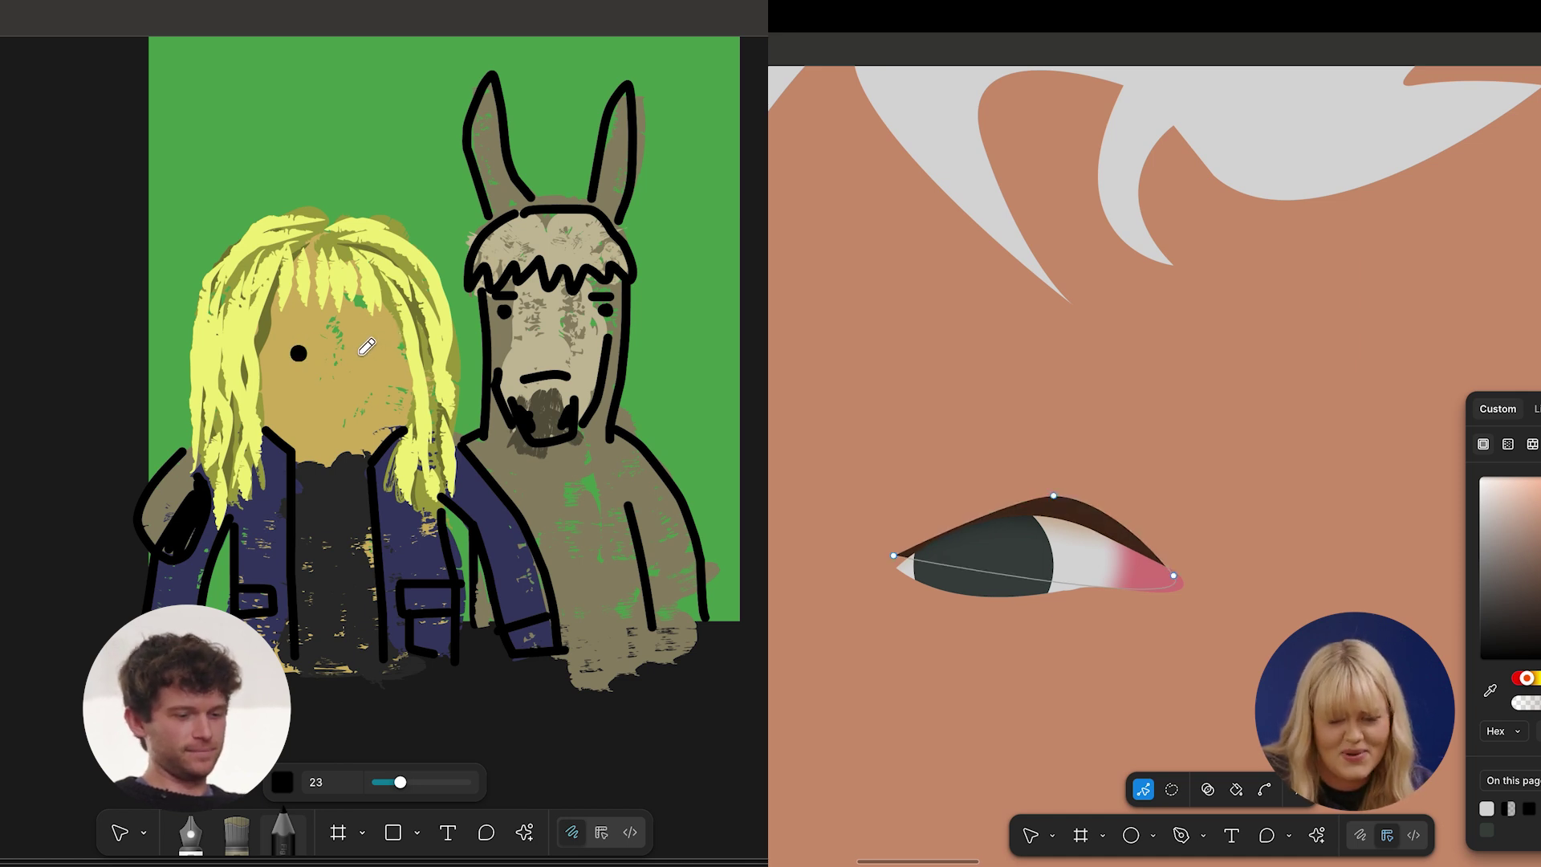
Draw a smiling mouth on the first figure in a muted red pencil, and soften the portrait's upper eyelid with a progressive layer blur.
click(282, 782)
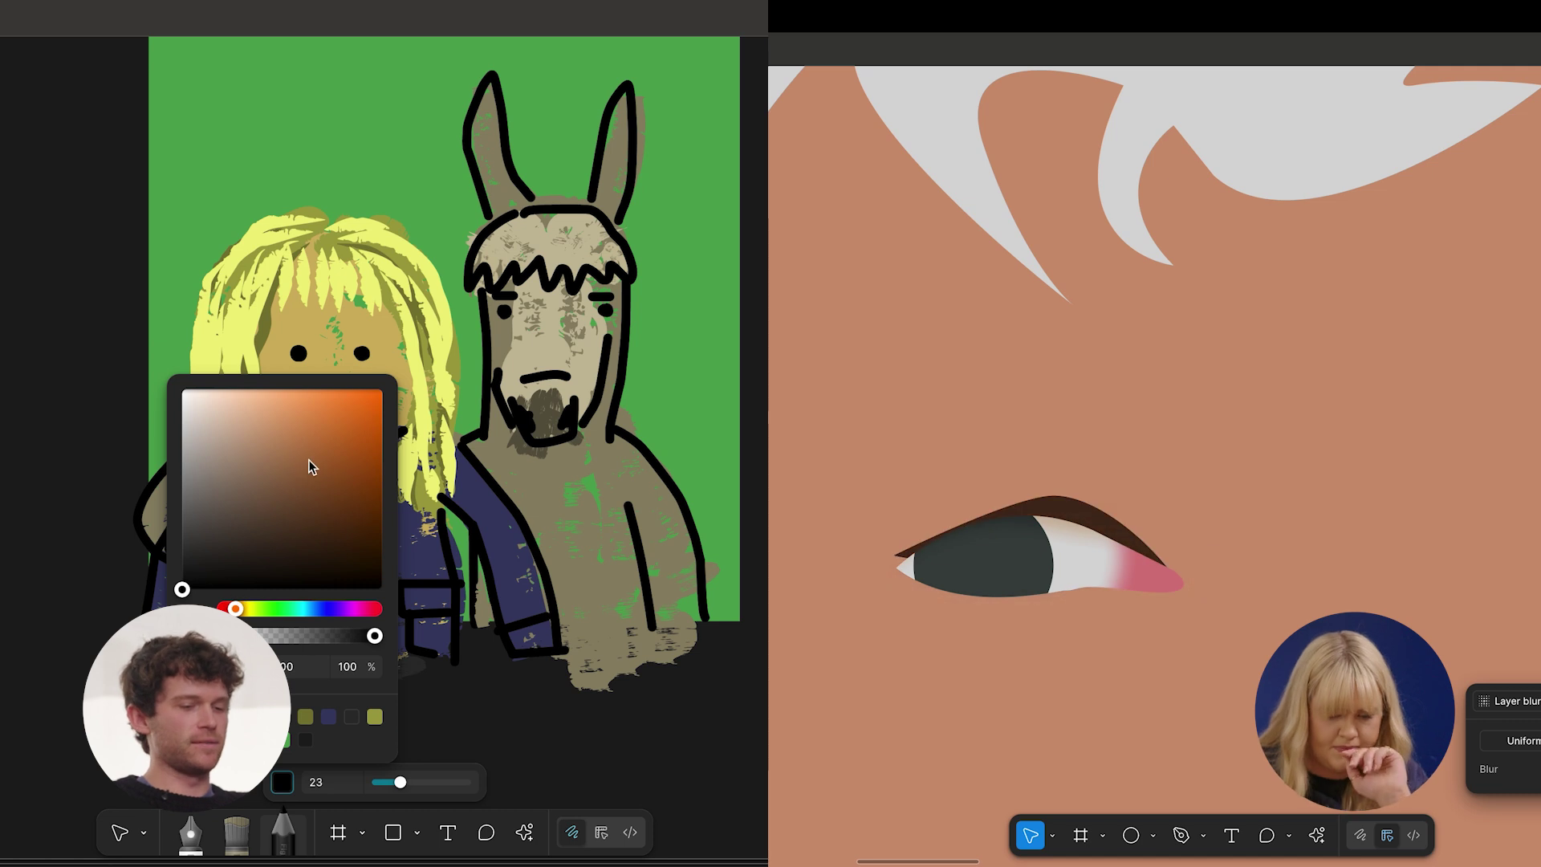
drag(261, 614, 225, 609)
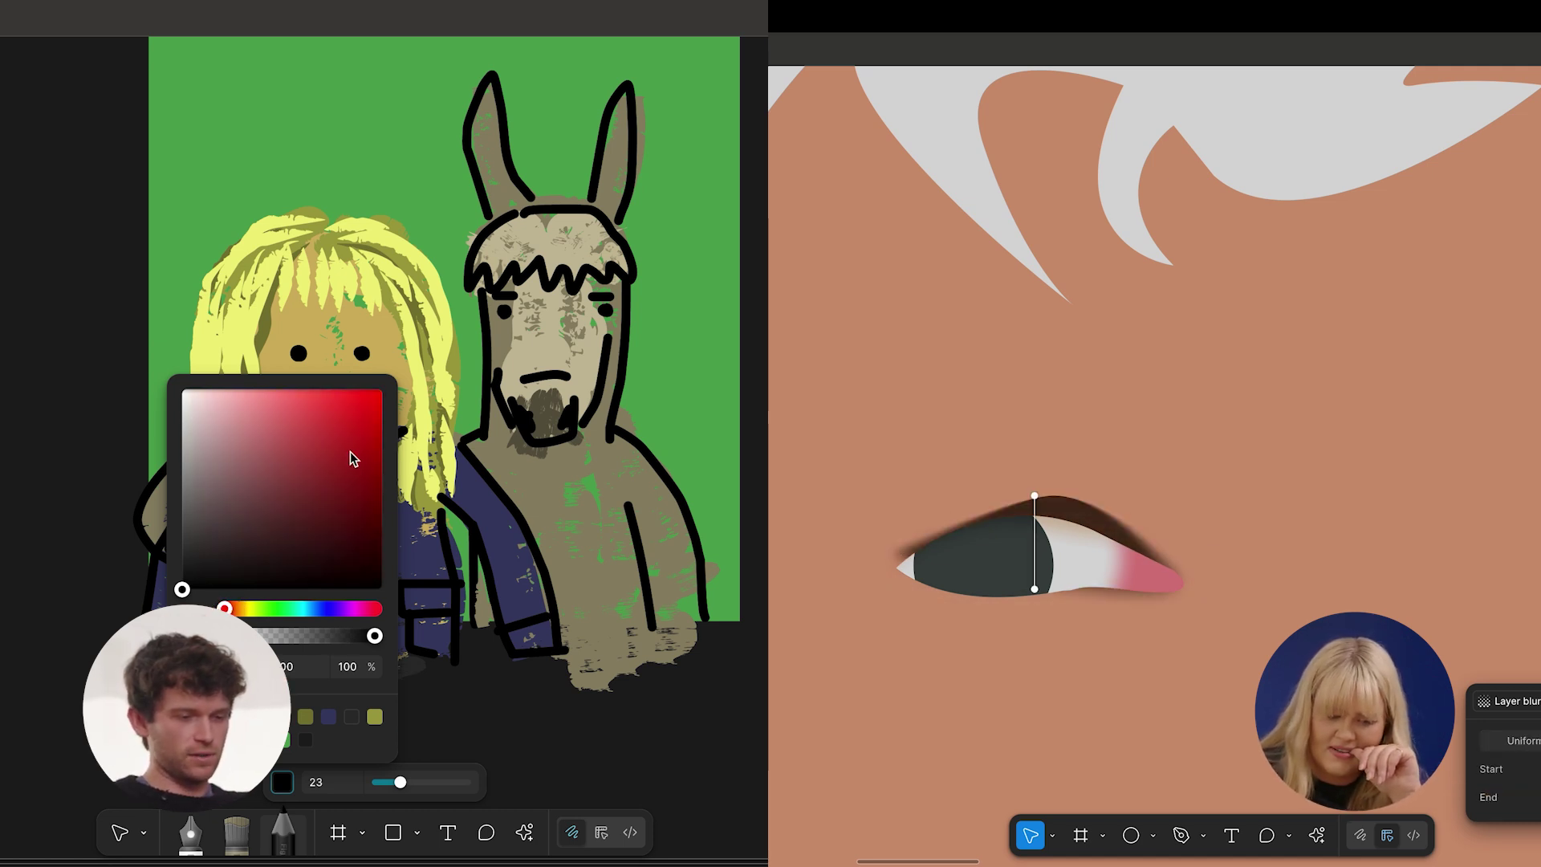
click(288, 451)
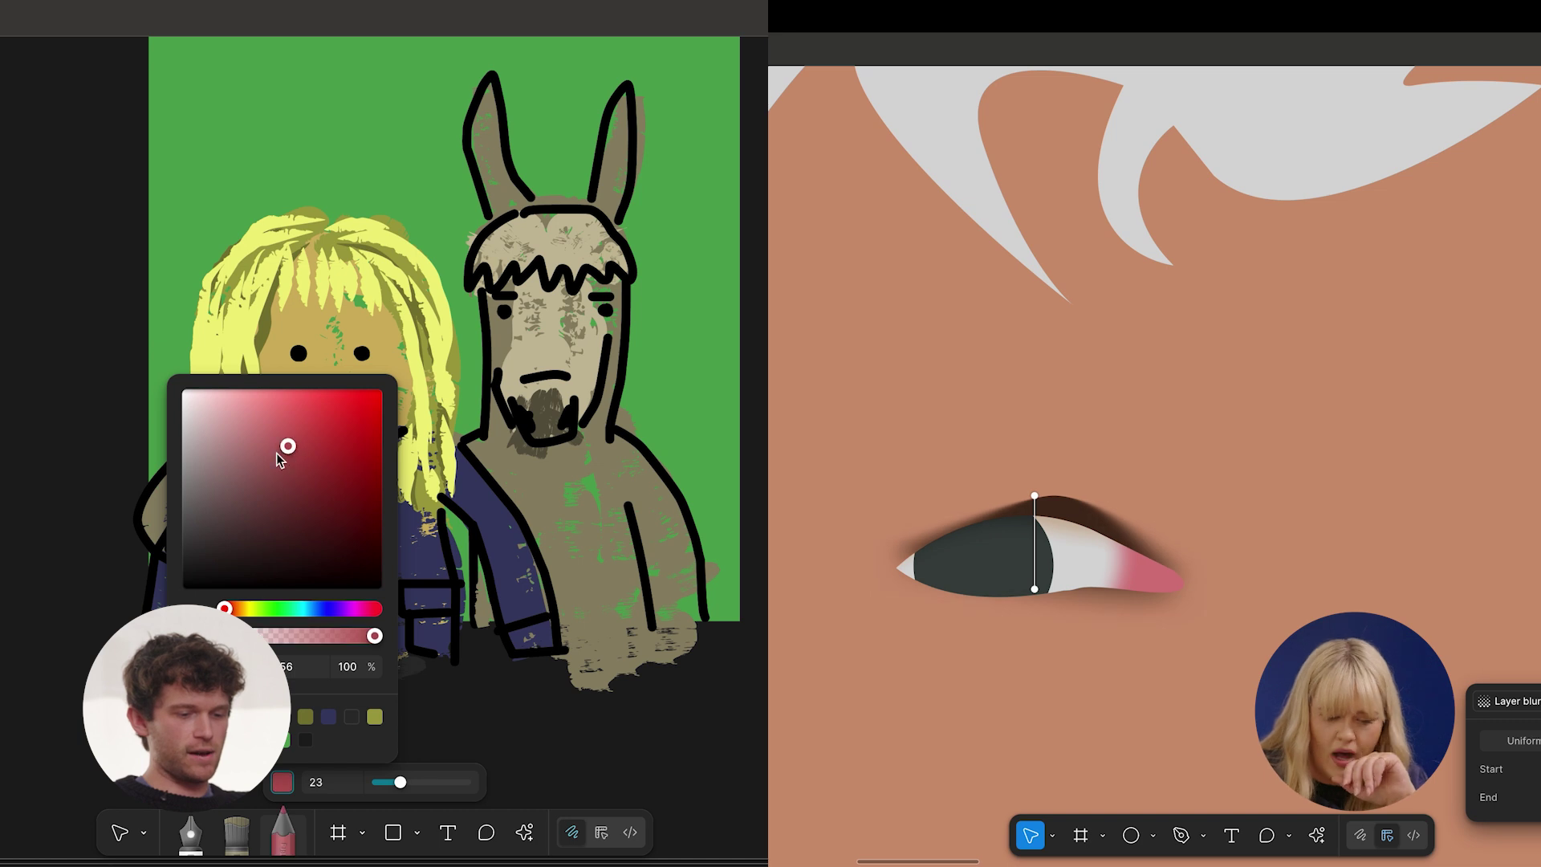
click(323, 342)
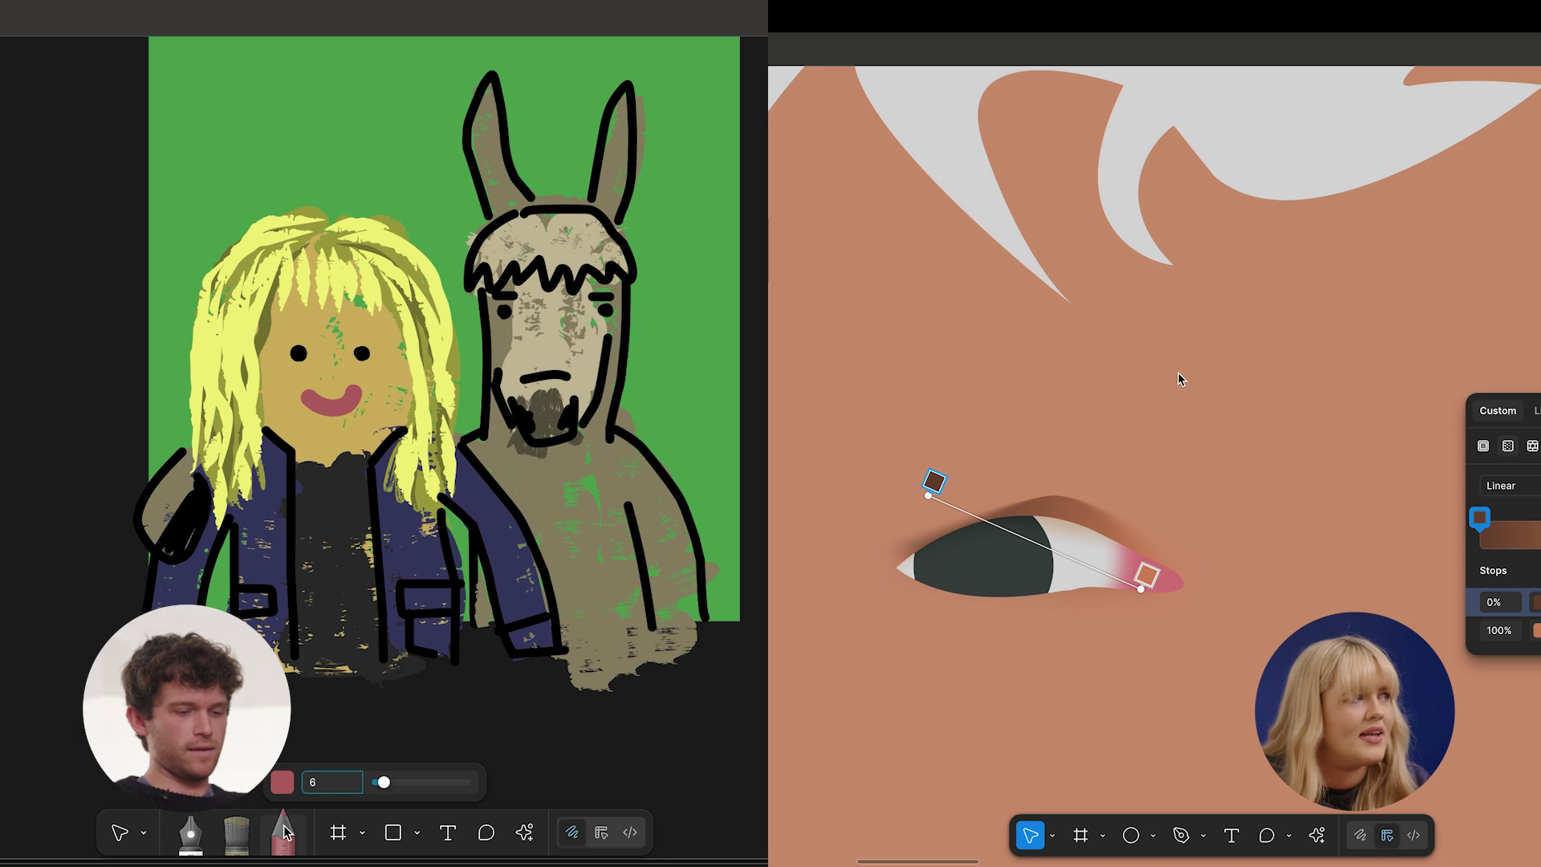
Set the Pencil to black at size 8, and finish editing the portrait's eyelid gradient.
click(283, 789)
key(Escape)
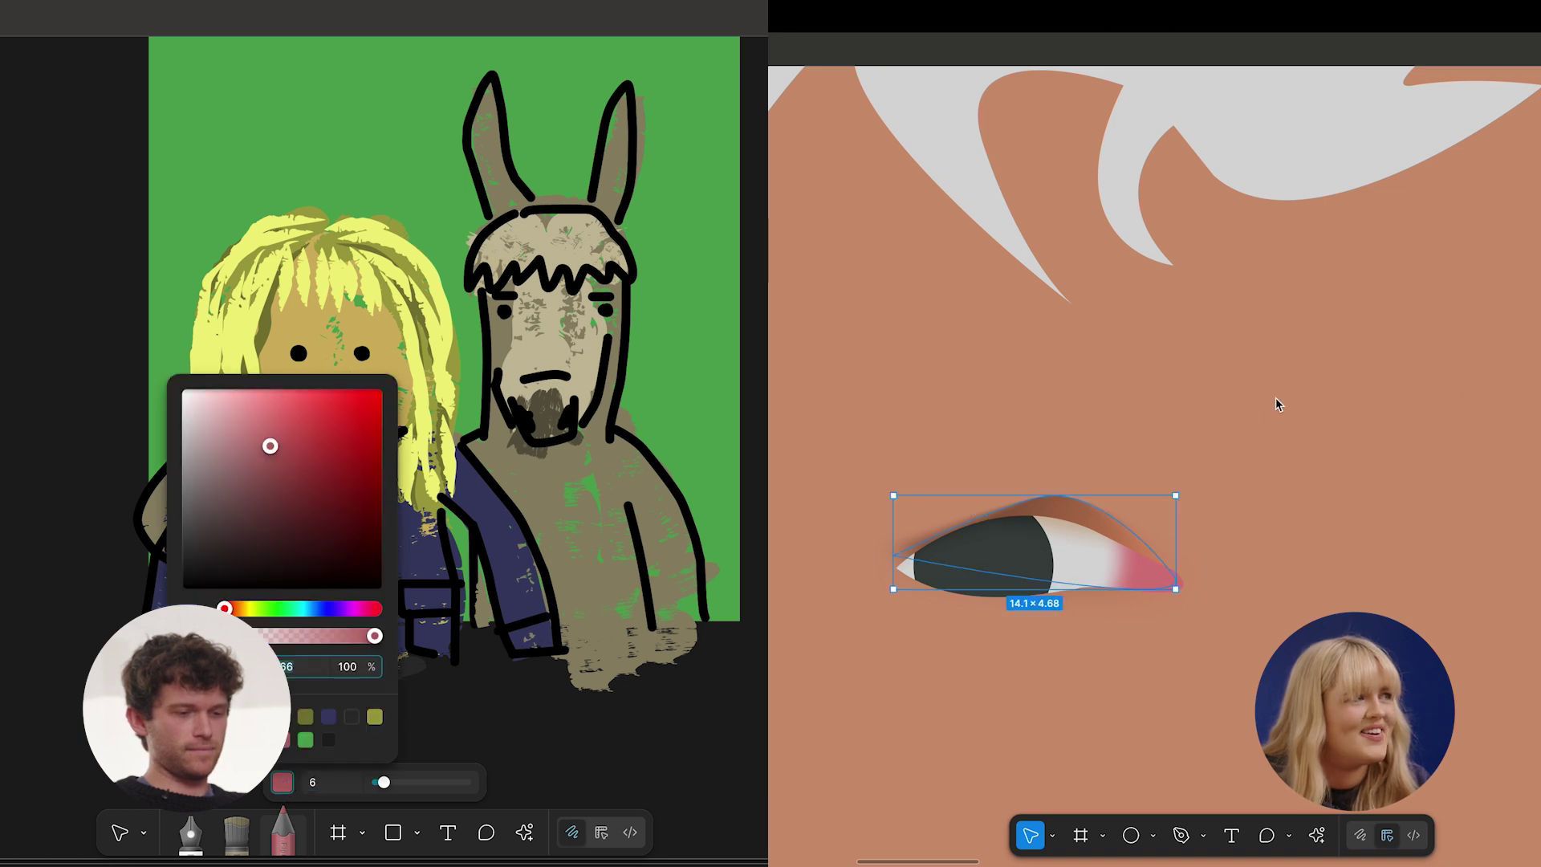
click(270, 589)
key(Escape)
scroll(1316, 350, down, 5)
scroll(1317, 350, right, 3)
drag(384, 782, 386, 783)
scroll(1316, 350, down, 5)
scroll(1182, 410, up, 5)
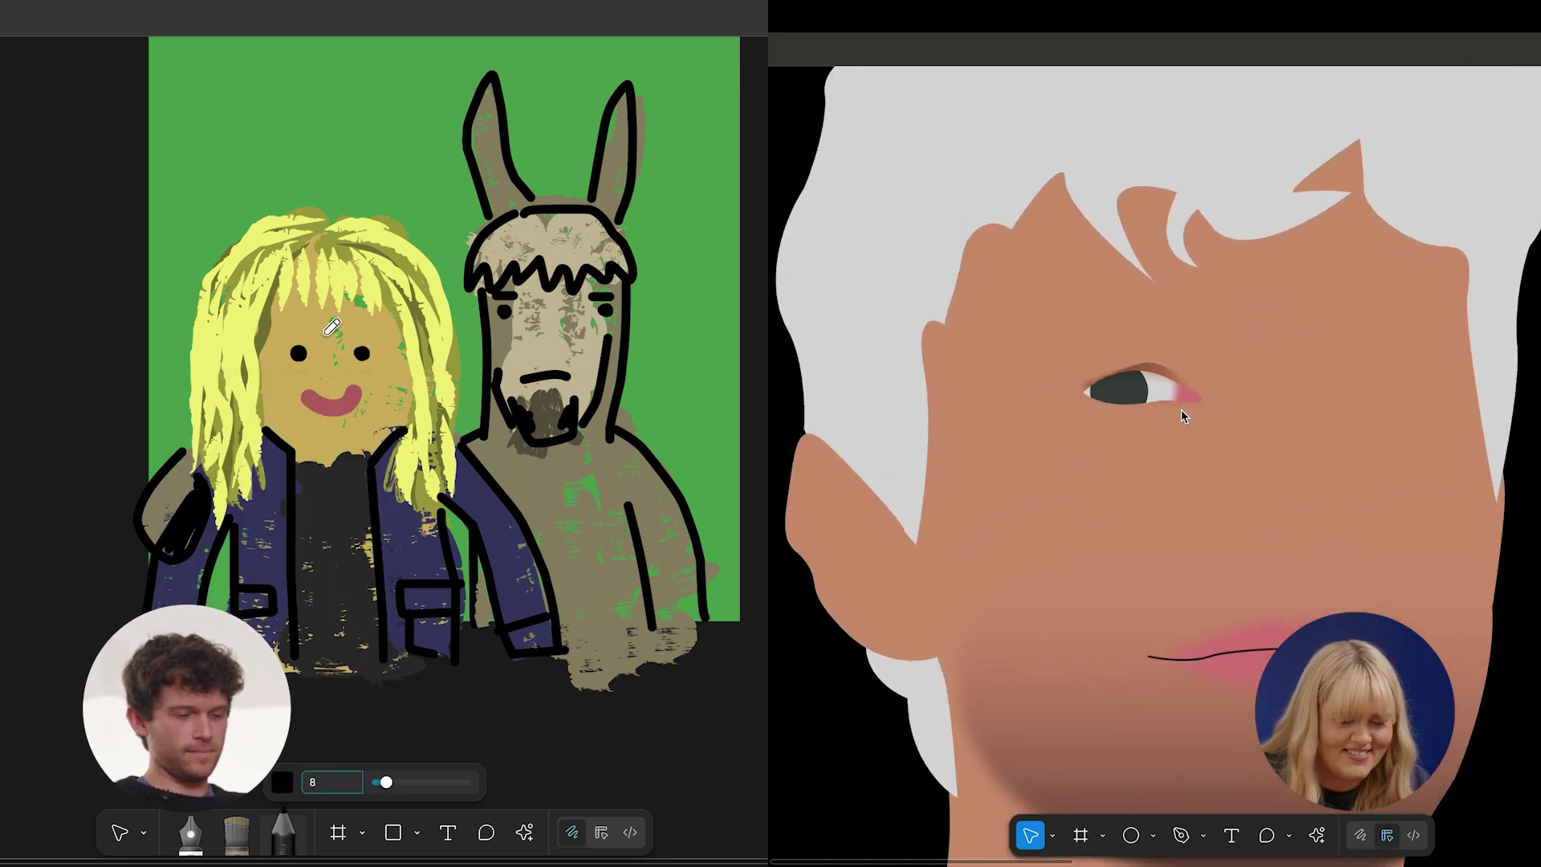
Try a Pen line above the portrait's eye for the eyebrow and a pencil size of 10.
scroll(1181, 410, up, 2)
scroll(1181, 410, up, 3)
scroll(1182, 410, left, 2)
key(p)
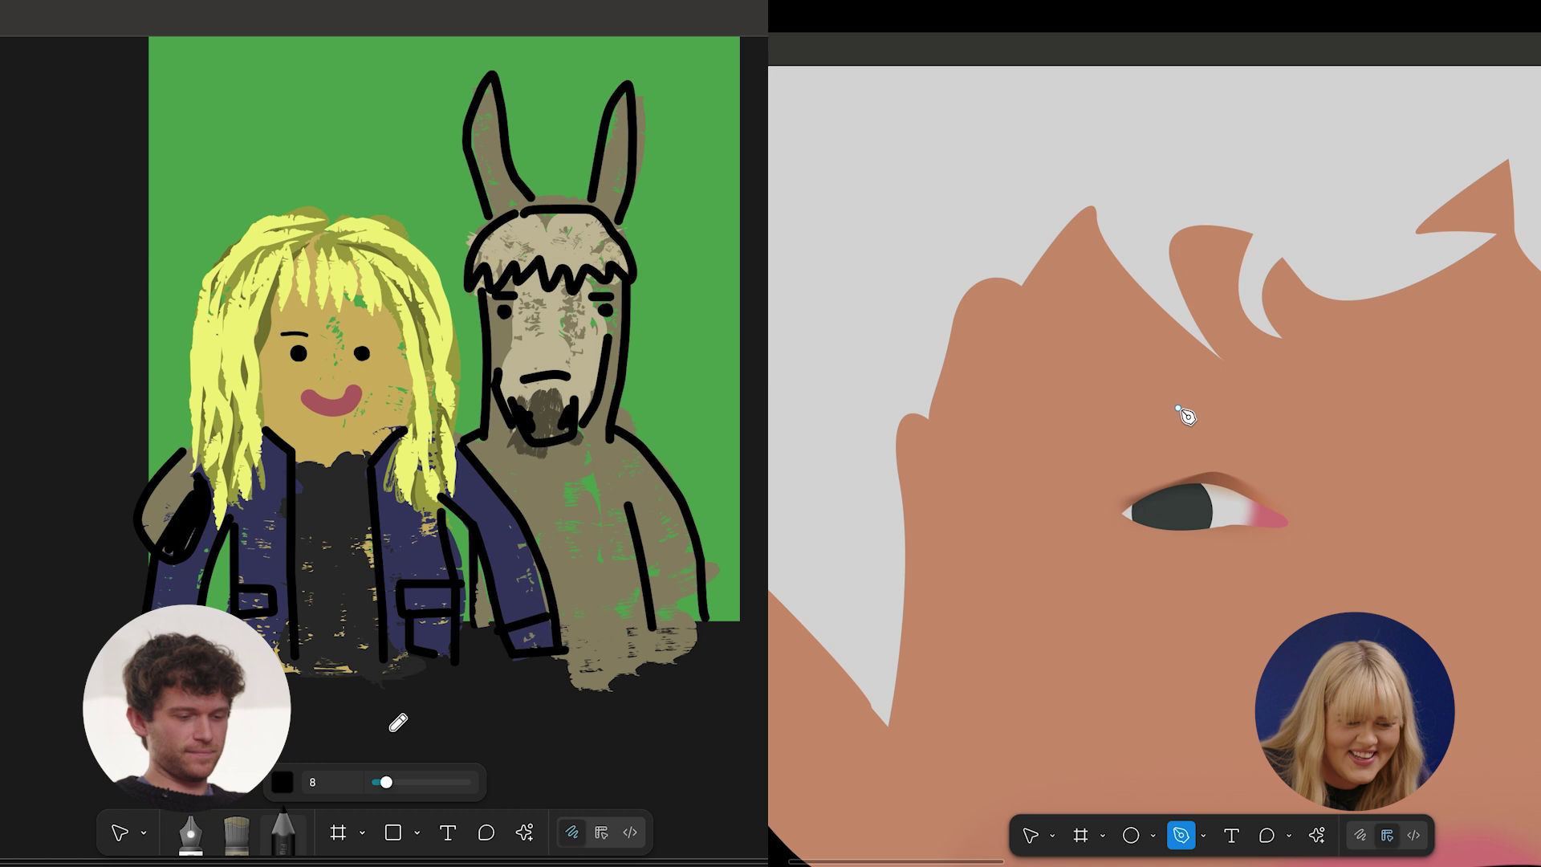
drag(1317, 465, 1336, 465)
drag(387, 782, 391, 783)
click(1073, 419)
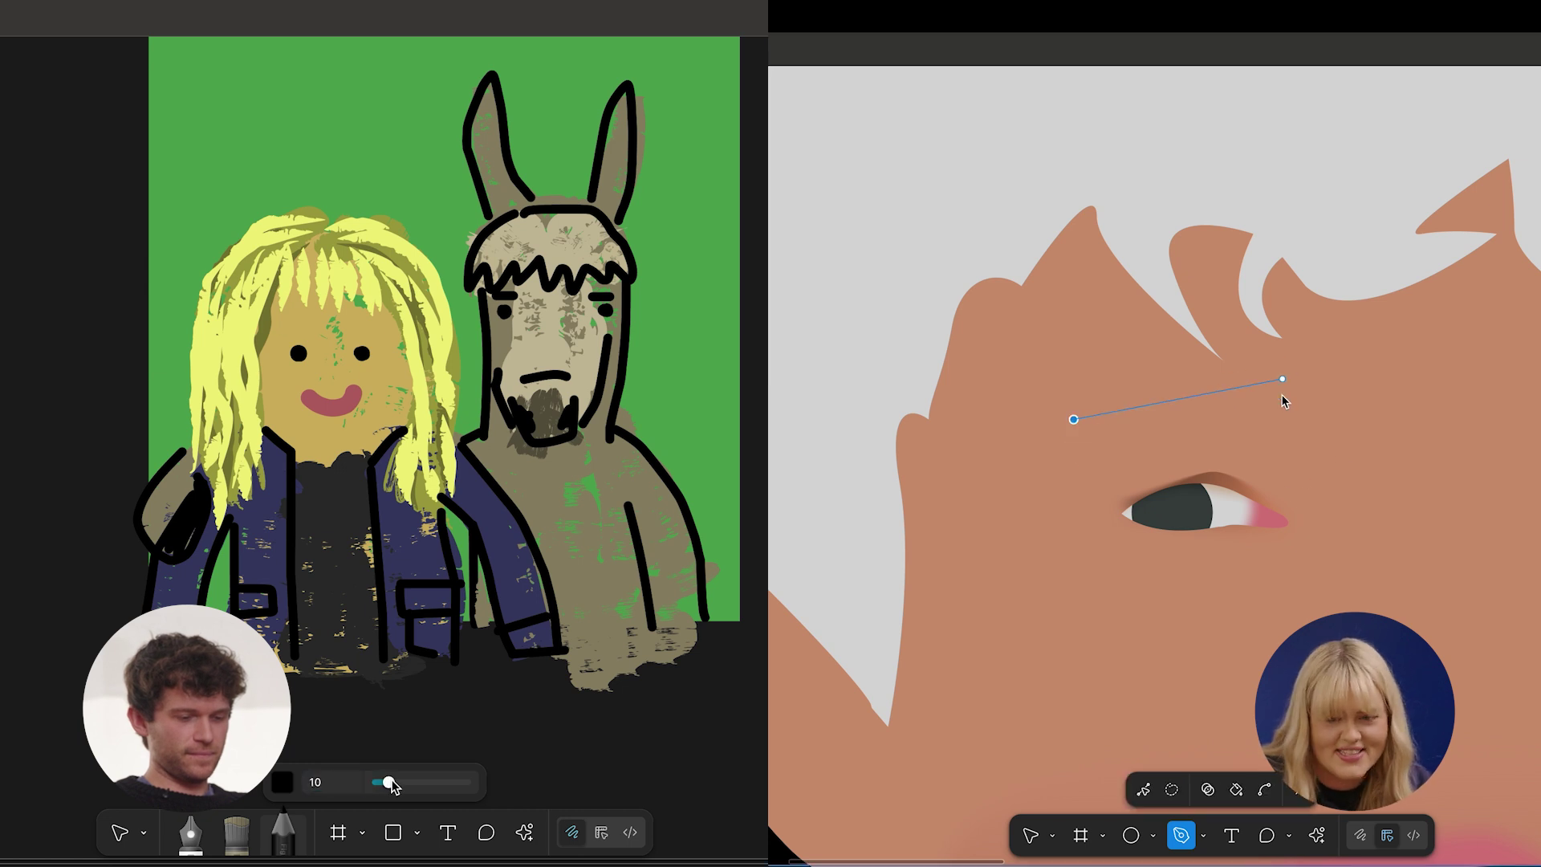
click(283, 782)
key(ctrl+z)
Draw the first figure's first eyebrow in black with the Pencil at size 15, and trace a curved Pen line above the portrait's eye.
click(390, 783)
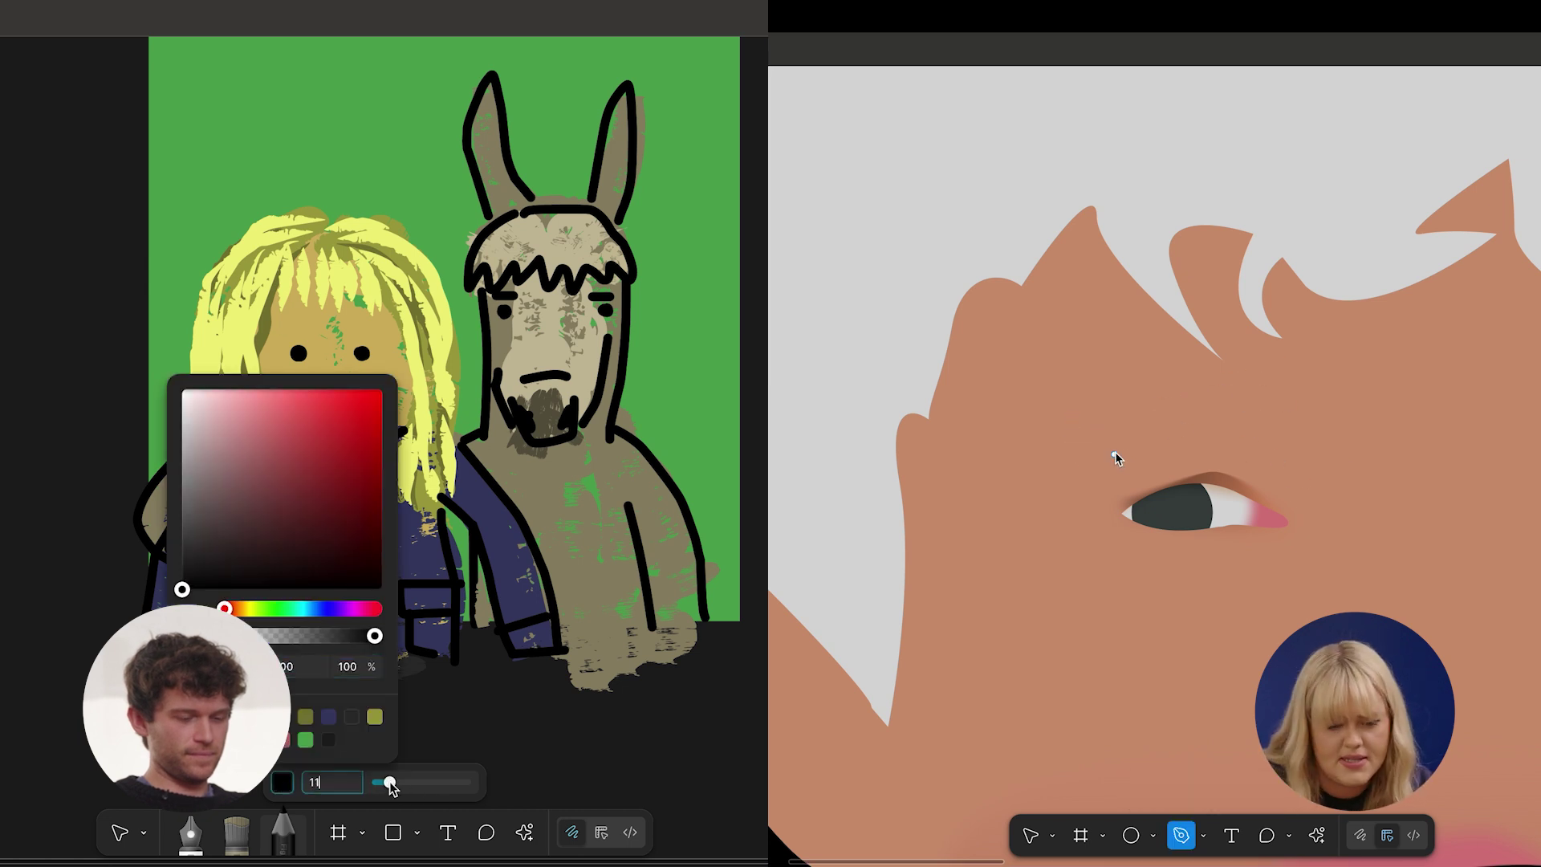
click(1085, 454)
drag(1202, 421, 1259, 425)
drag(390, 783, 394, 782)
key(ctrl+z)
drag(1189, 426, 1218, 425)
drag(285, 333, 309, 333)
click(1299, 425)
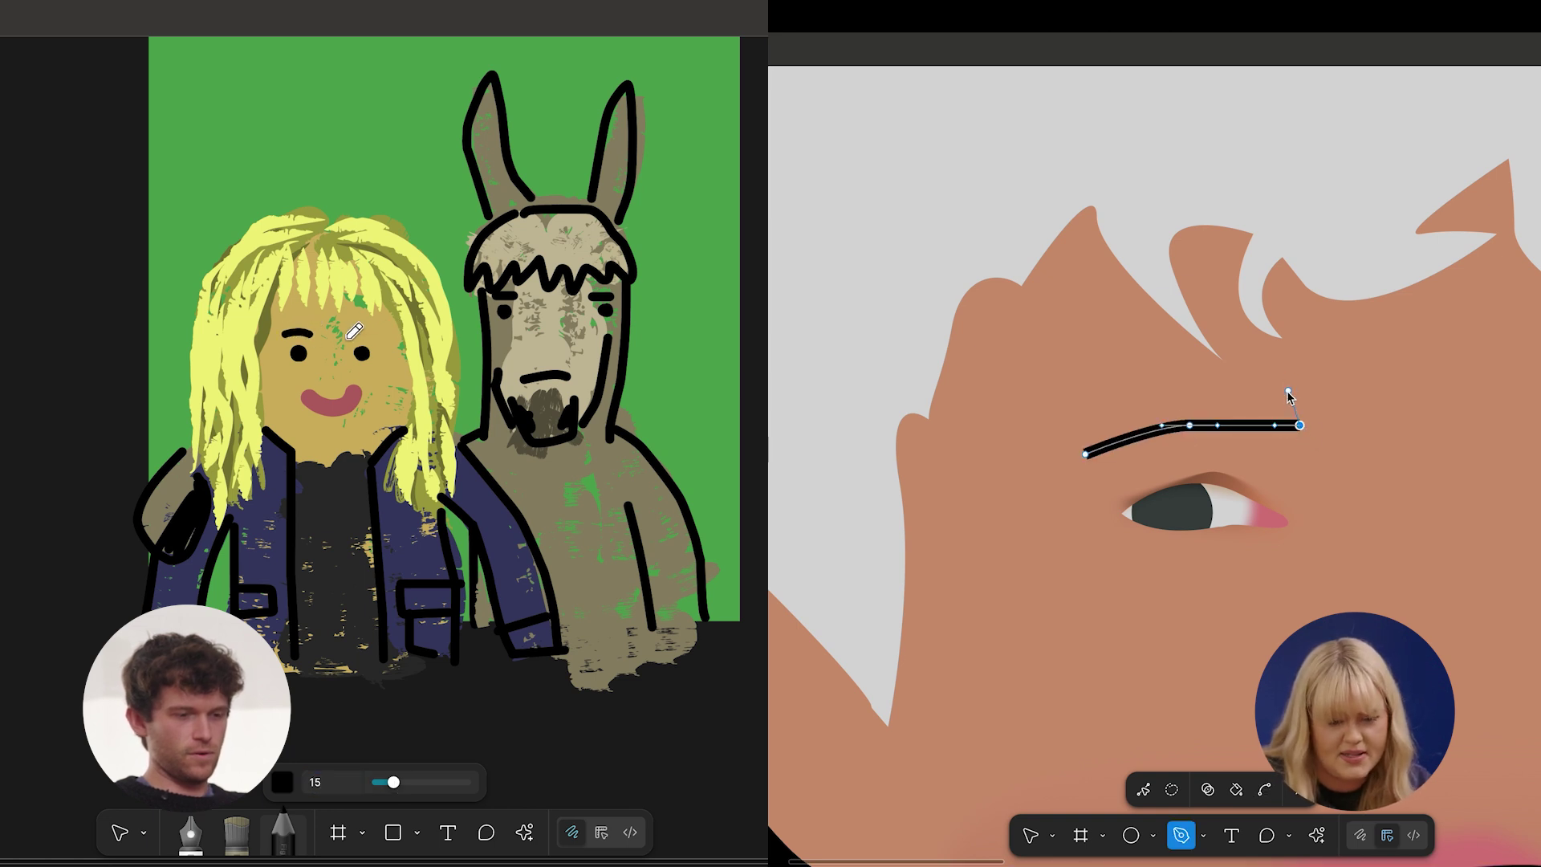
Delete the Pen-drawn eyebrow curve above the portrait's eye.
scroll(576, 455, right, 1)
drag(1161, 402, 1072, 473)
key(Escape)
key(Delete)
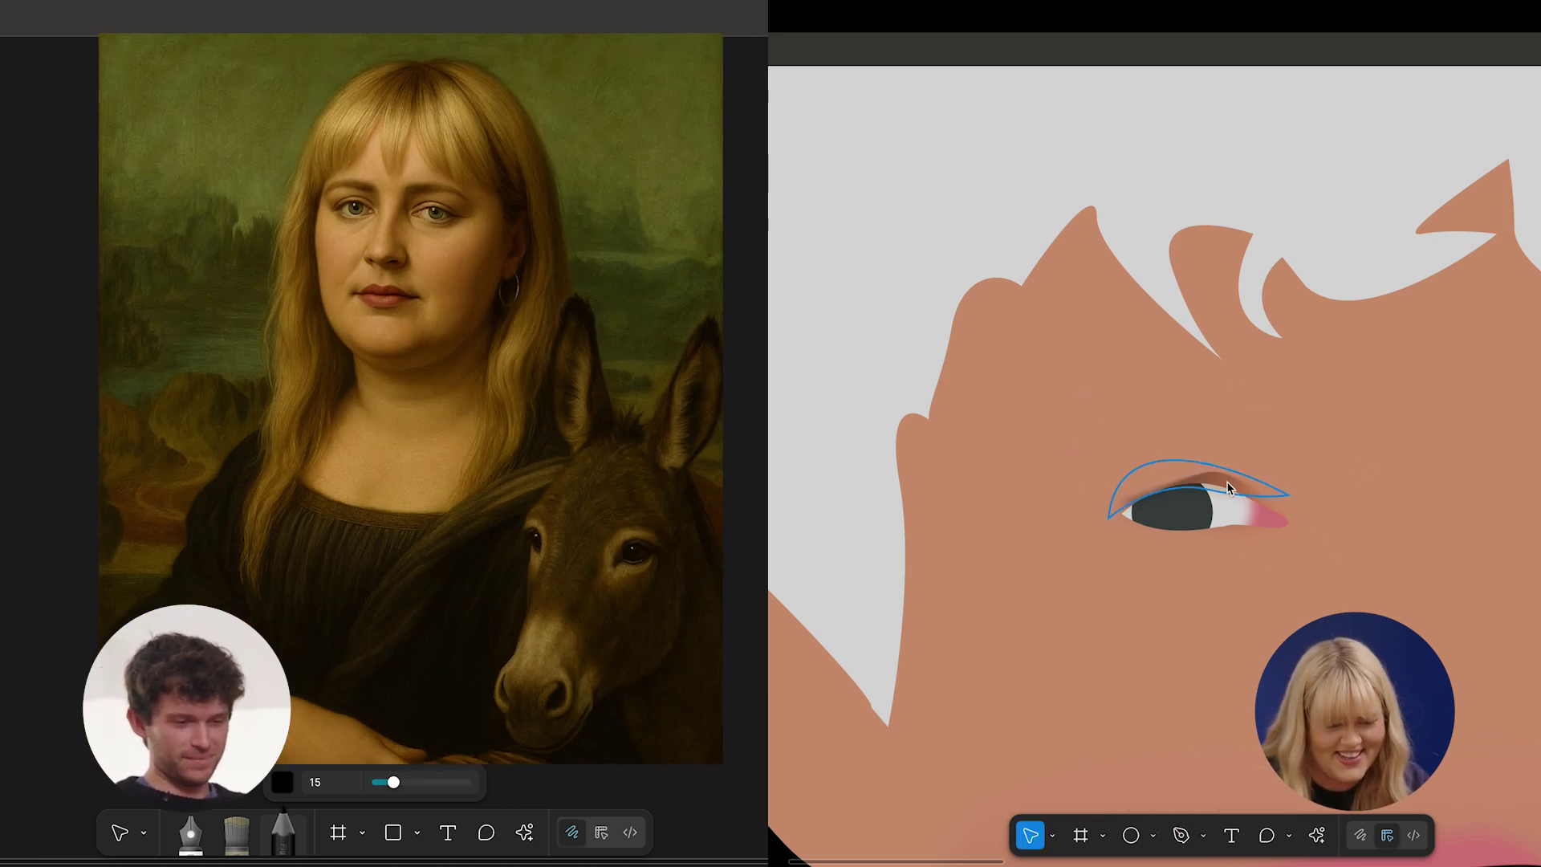
Extend the donkey's arm outline downward with a short black Pencil line.
click(1230, 486)
click(1229, 487)
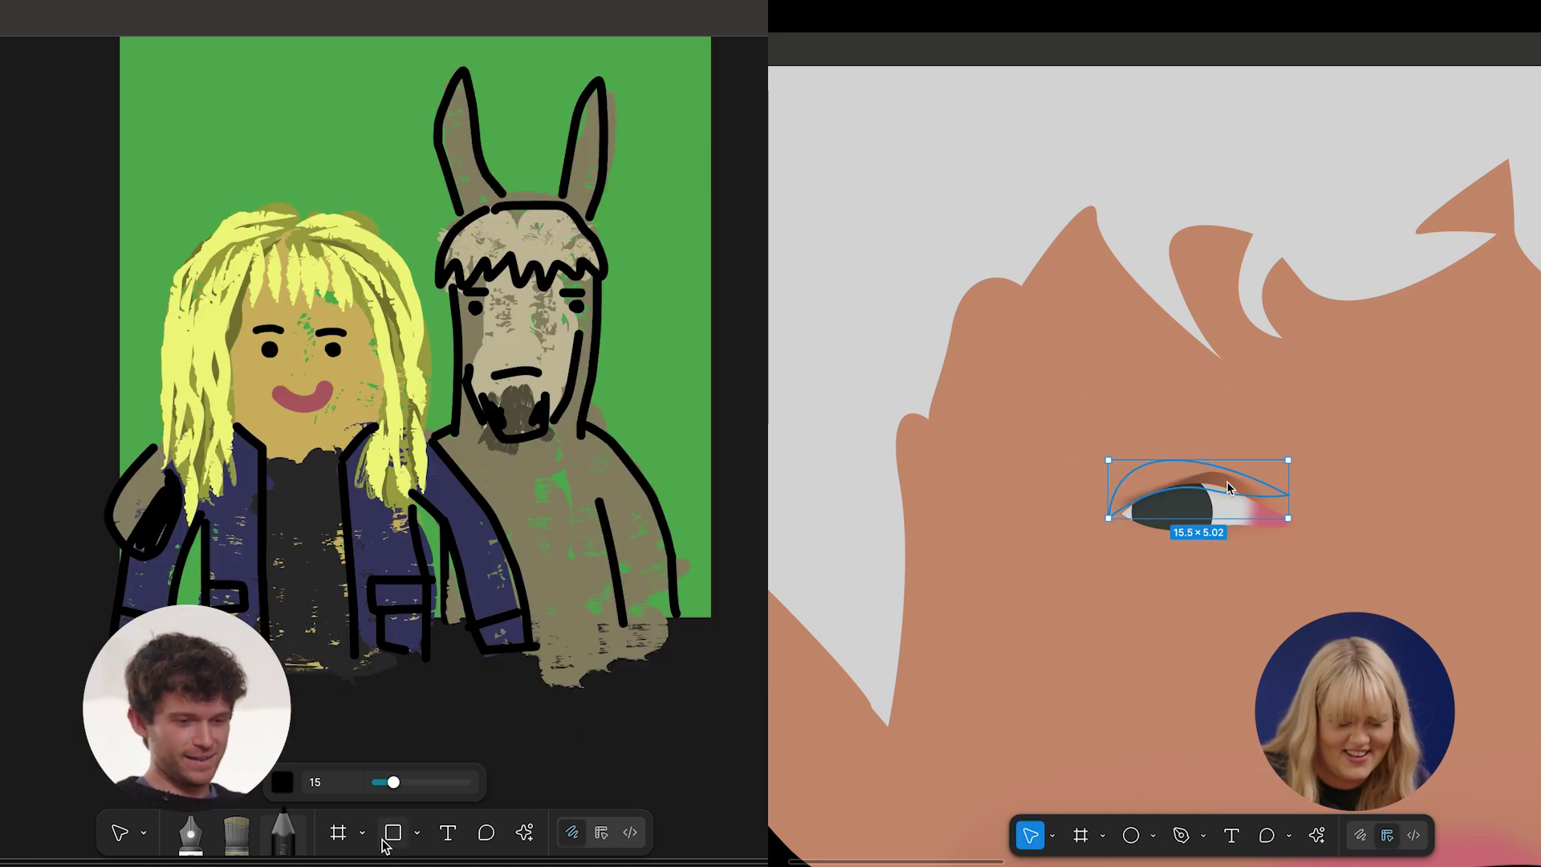
scroll(1270, 431, down, 5)
click(1271, 432)
drag(624, 622, 623, 655)
scroll(1455, 520, right, 2)
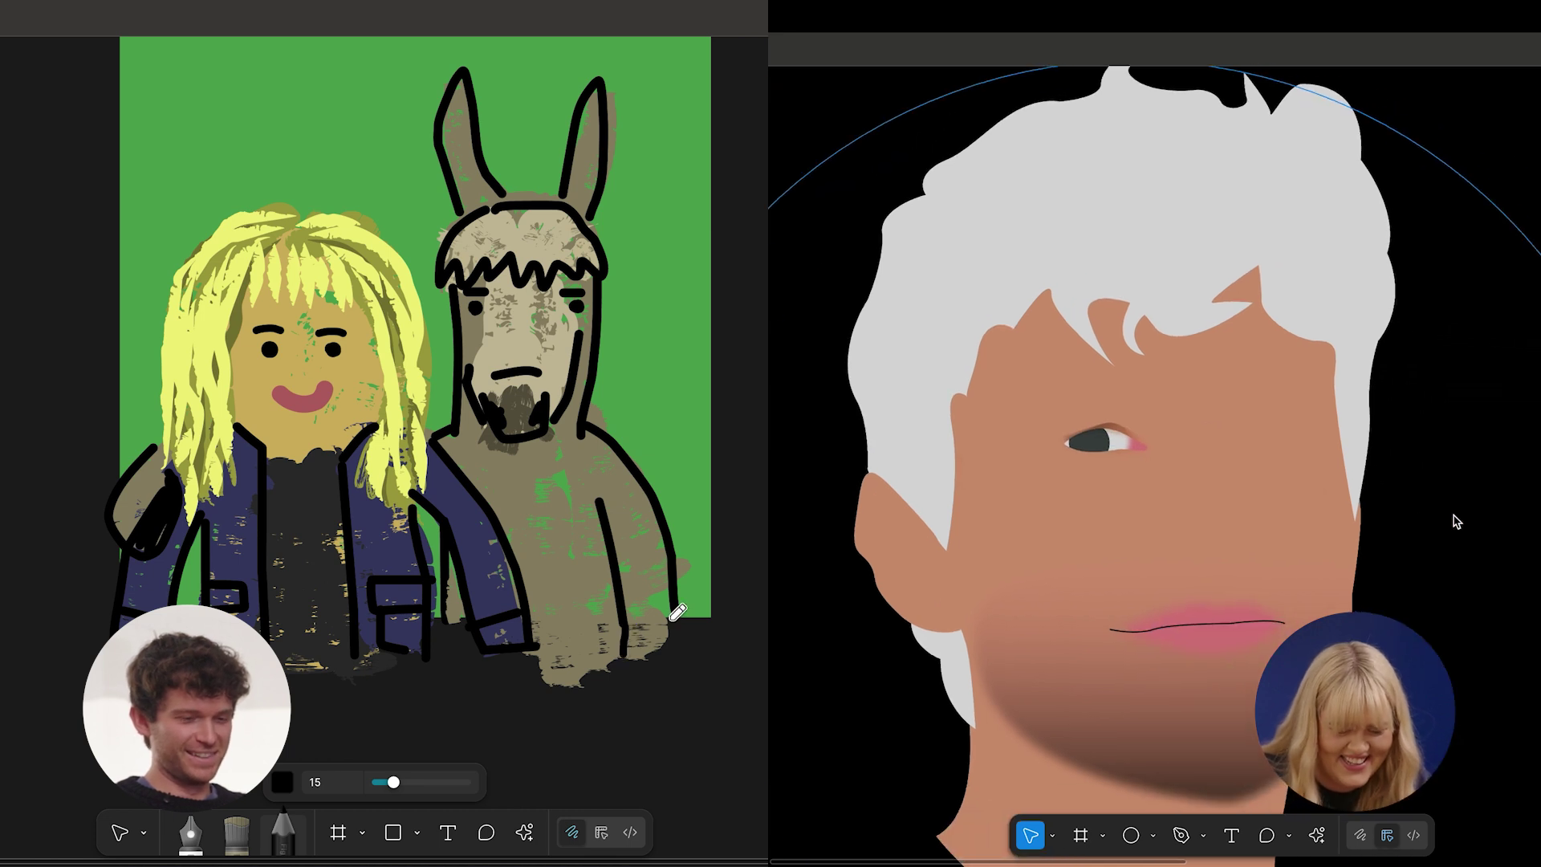
scroll(1061, 434, up, 5)
scroll(1062, 434, down, 2)
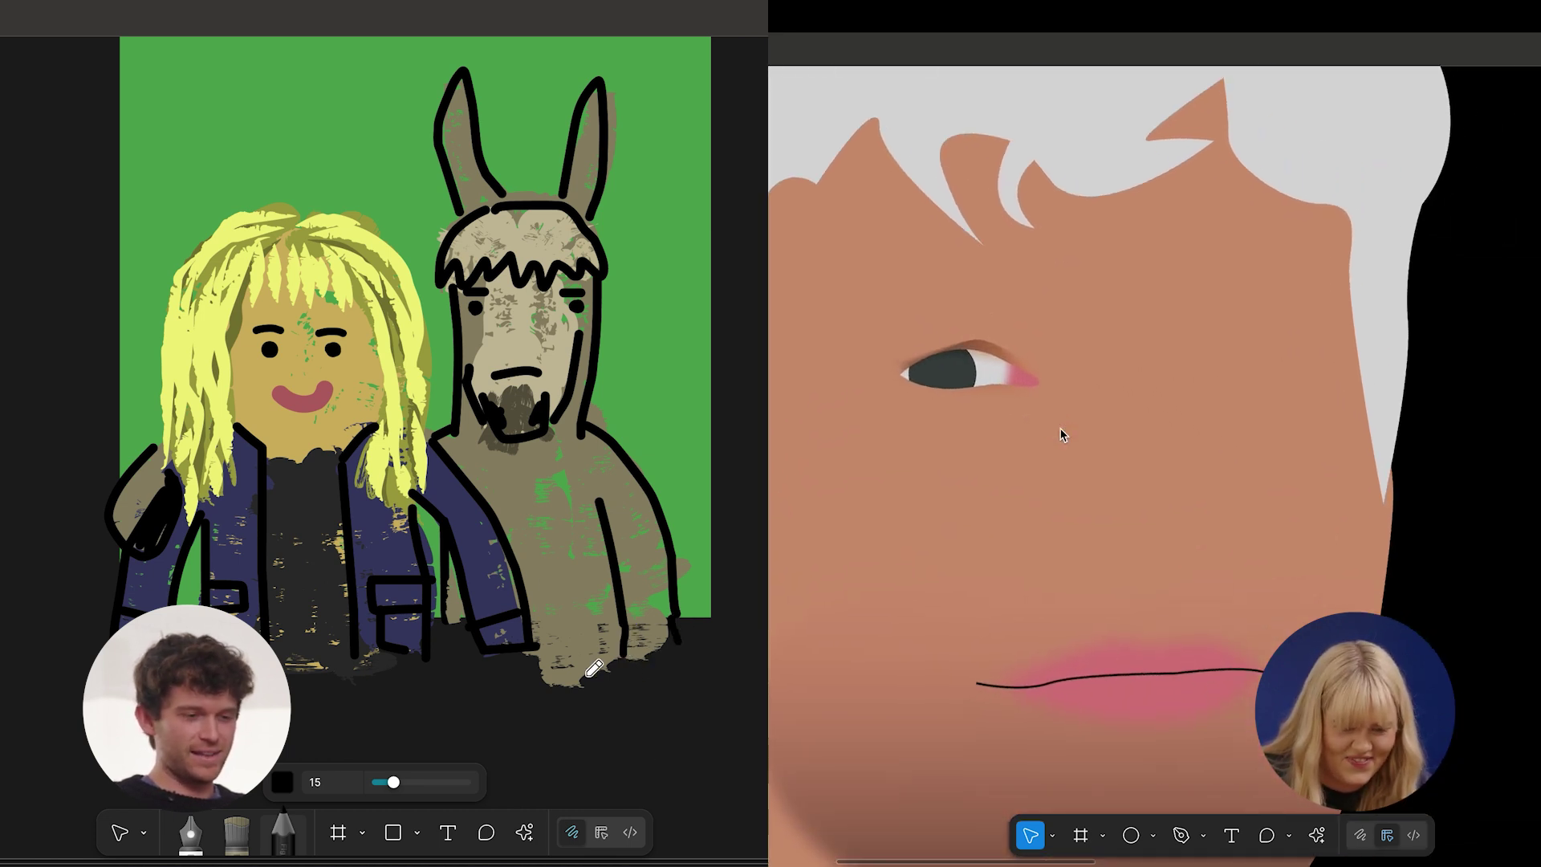
Set the pencil size to 28 and draw a black curved neckline under the first figure's chin.
key(p)
scroll(971, 336, up, 3)
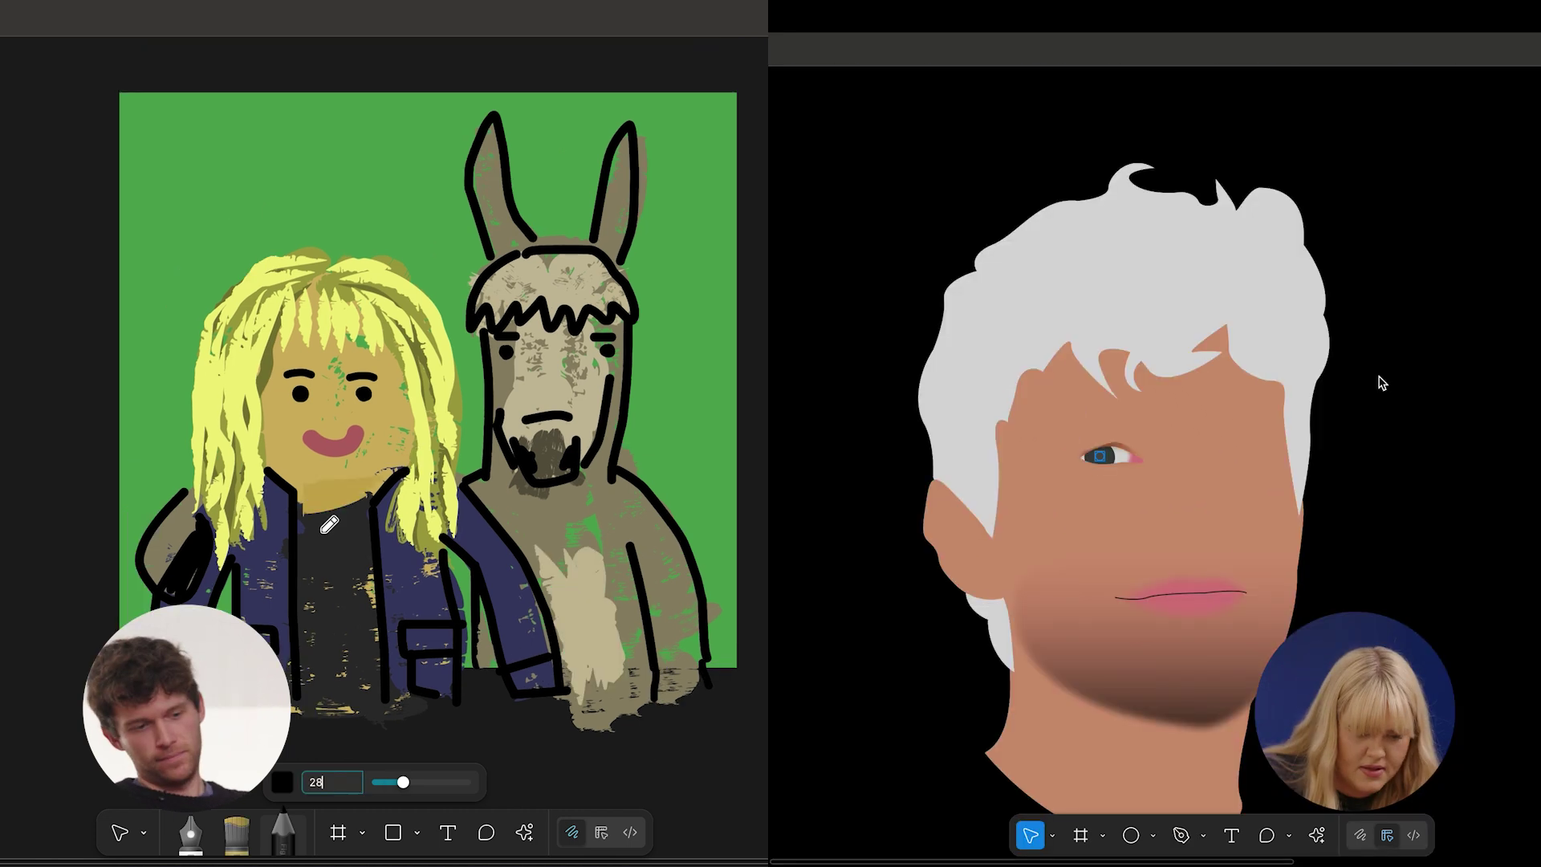
scroll(1383, 382, right, 10)
scroll(1420, 389, up, 5)
mouse_move(298, 506)
mouse_down()
mouse_move(342, 515)
mouse_move(376, 496)
mouse_up()
scroll(1421, 389, left, 5)
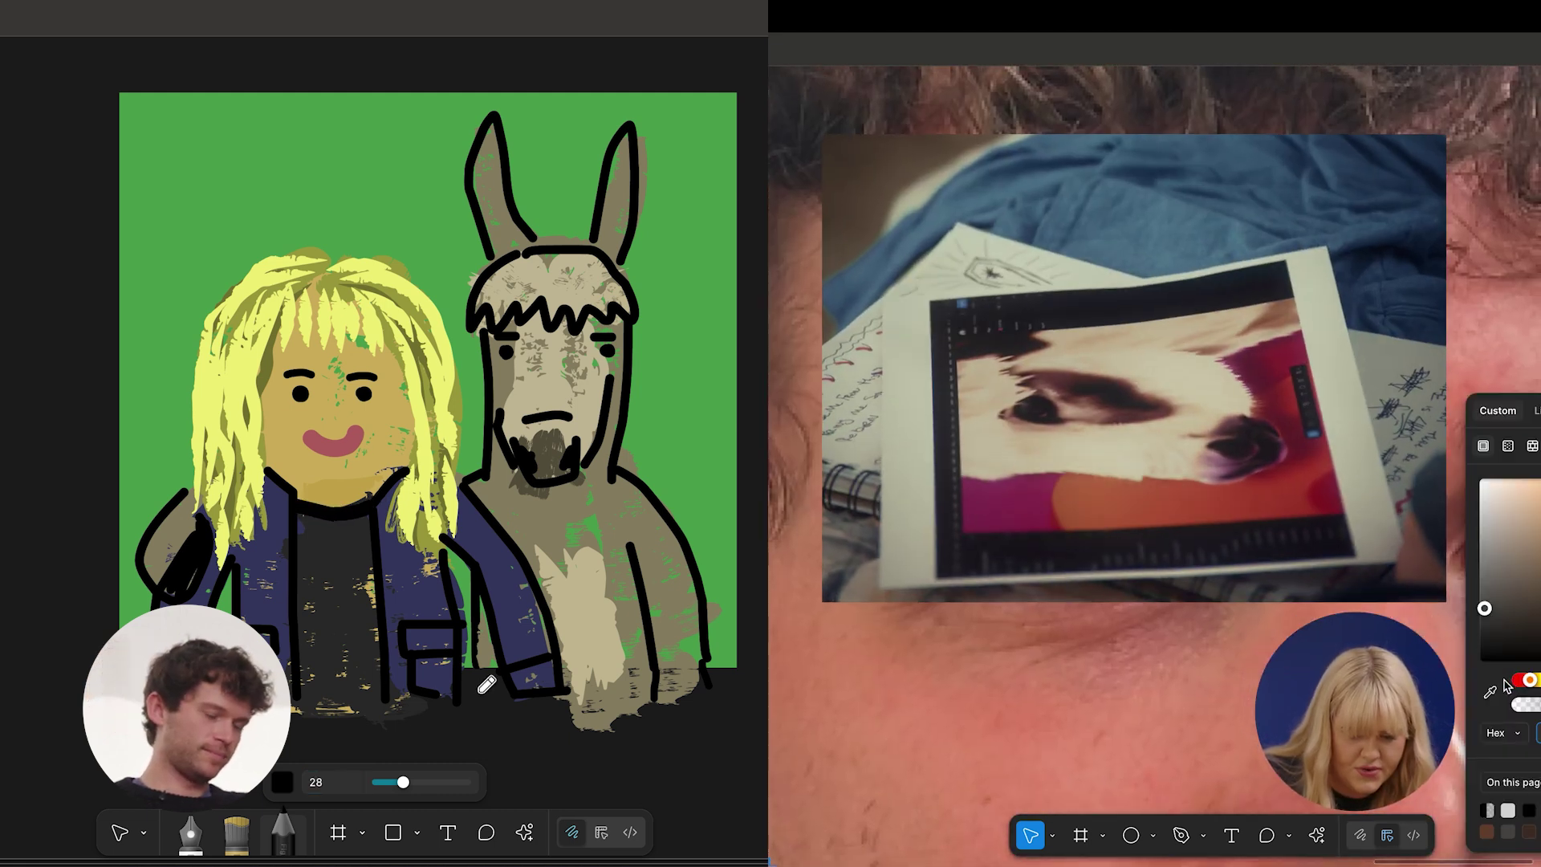
Fill the pupil of the portrait's eye with a dark colour sampled from the pupil in the photo.
click(1490, 692)
scroll(480, 692, right, 1)
scroll(486, 684, up, 2)
scroll(486, 684, right, 1)
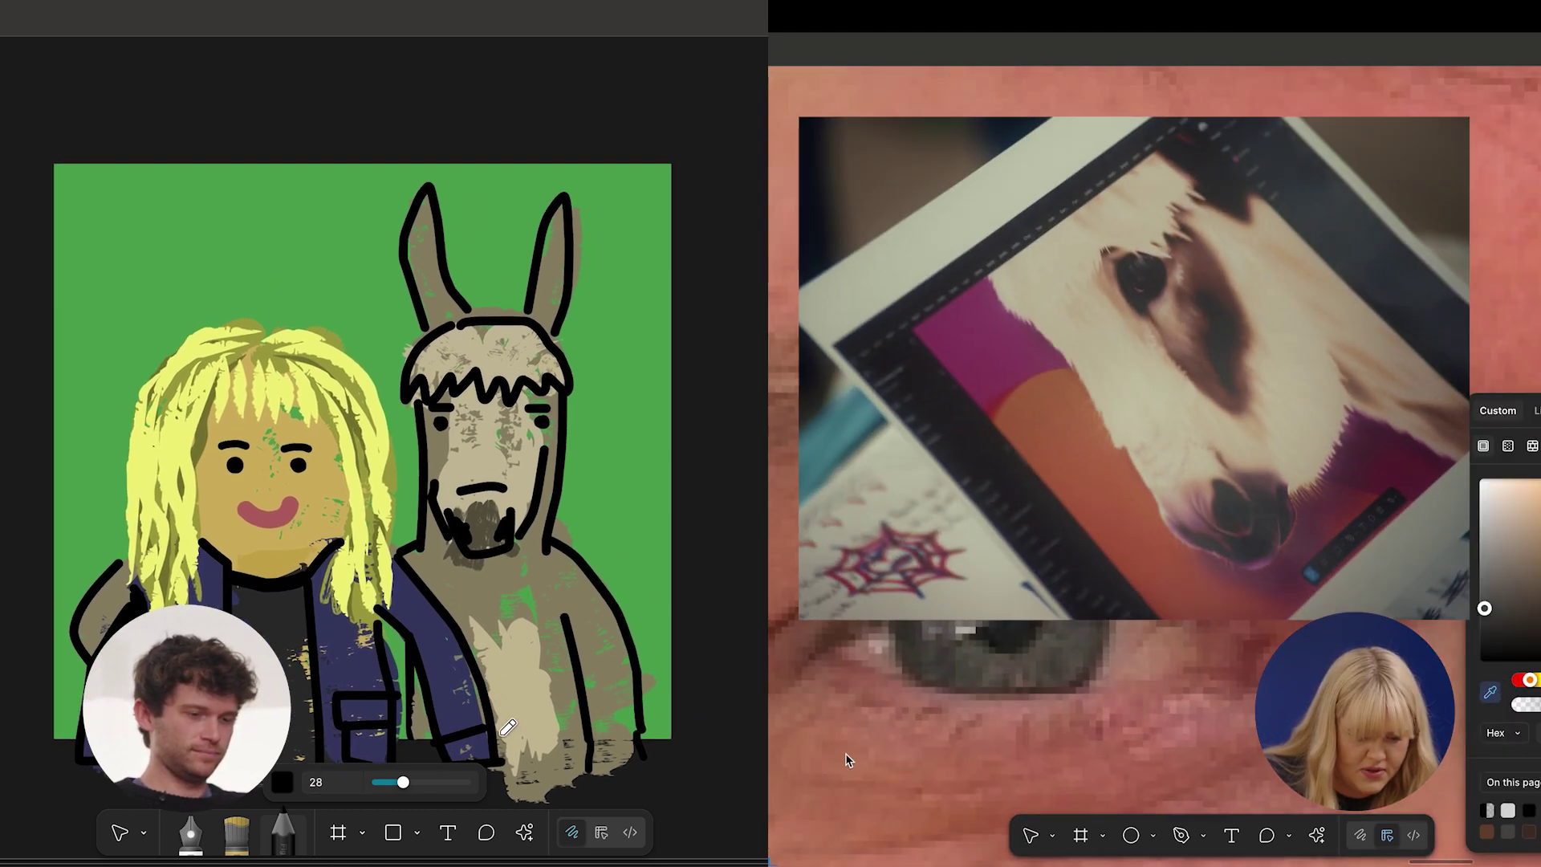
click(1018, 637)
scroll(1019, 636, down, 5)
scroll(1232, 582, left, 10)
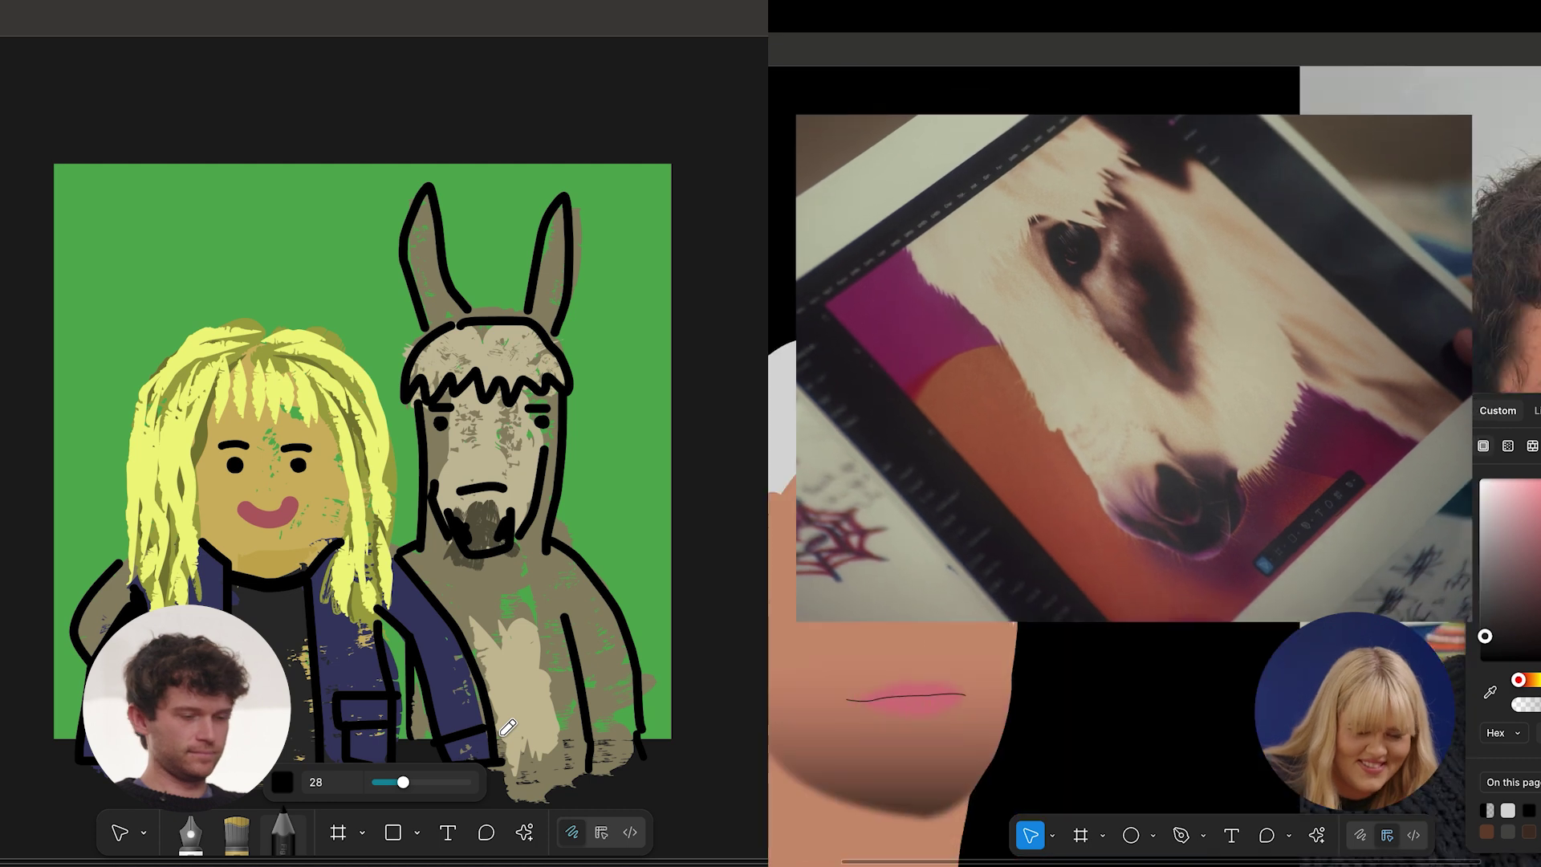
Set the Pencil colour to the yellow #EFEF7A sampled from the first figure's hair.
click(1251, 582)
scroll(1128, 571, left, 2)
scroll(998, 722, right, 6)
scroll(998, 723, up, 4)
scroll(998, 723, left, 1)
scroll(997, 722, left, 10)
scroll(998, 722, down, 2)
scroll(1399, 391, right, 10)
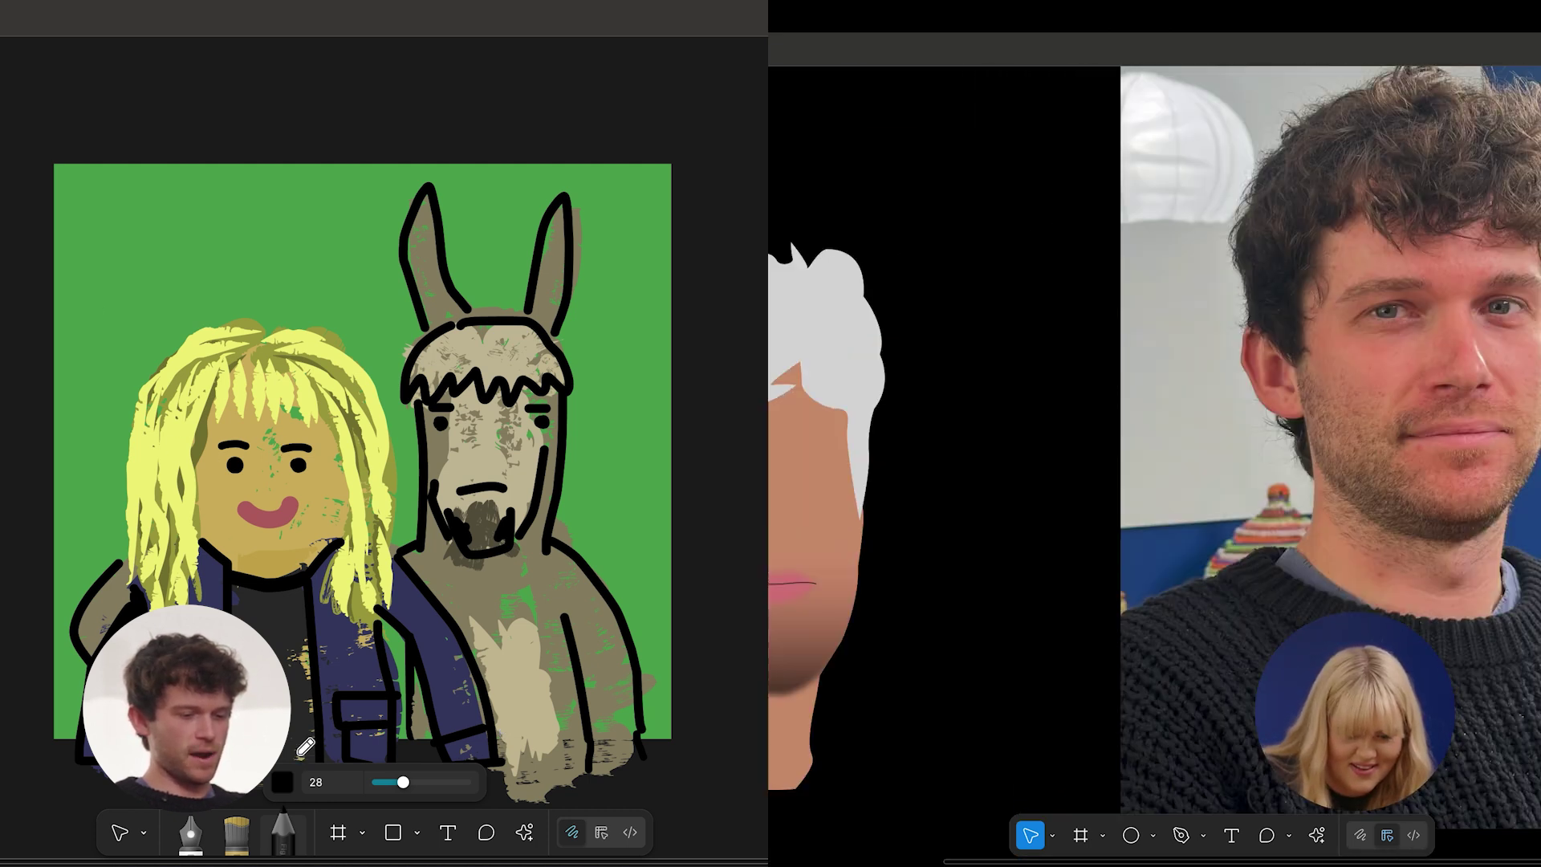
scroll(1270, 351, up, 5)
key(i)
scroll(1270, 351, down, 7)
scroll(1272, 352, up, 10)
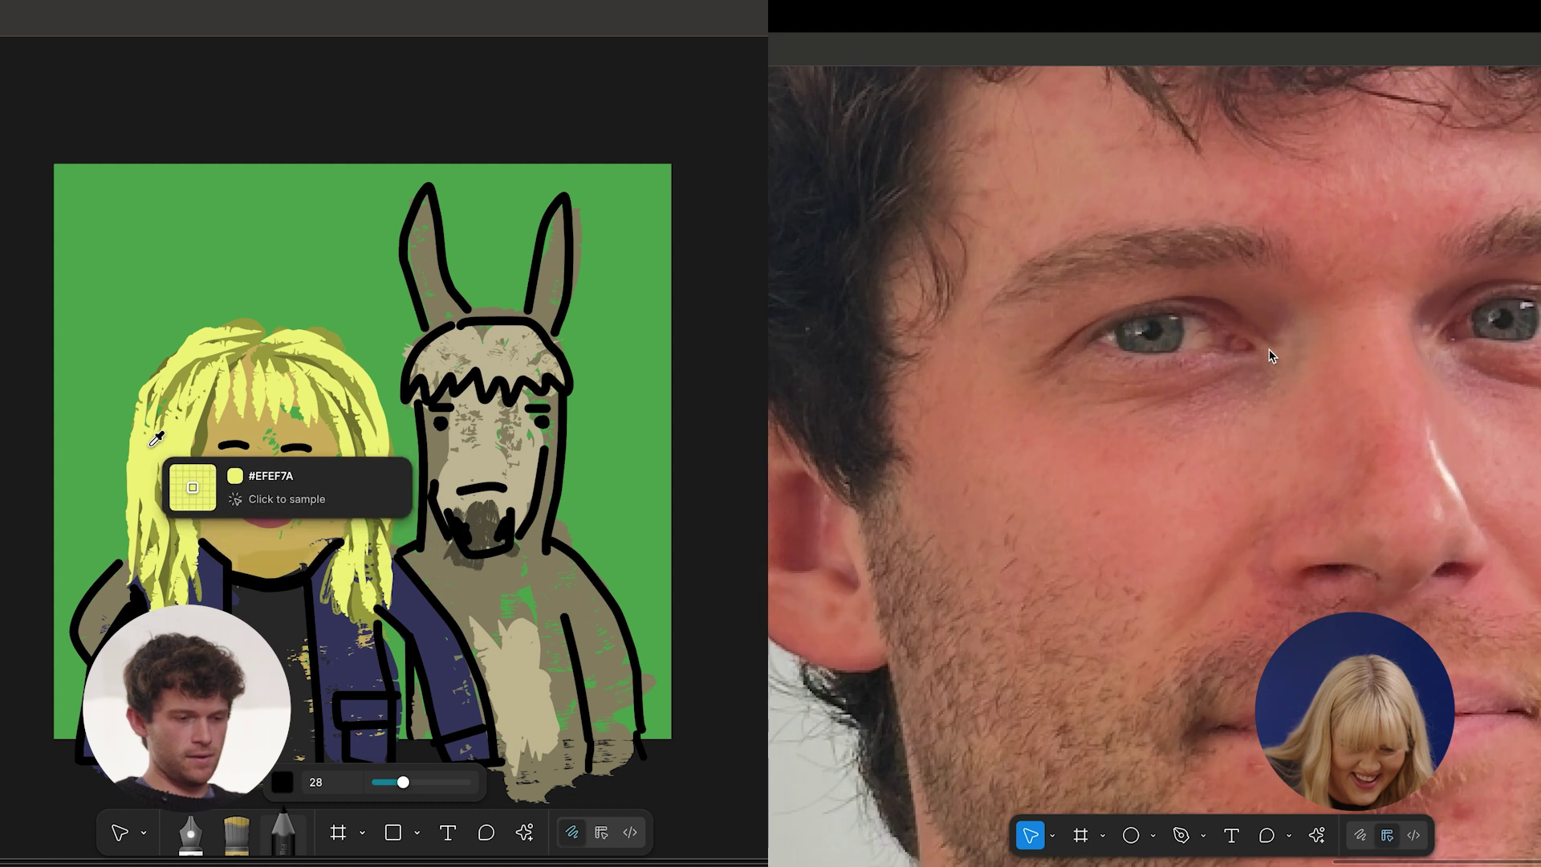
key(p)
click(186, 485)
click(282, 783)
Trace the first nostril on the photo with a closed Pen path, and switch the first drawing to the Brush.
click(1378, 577)
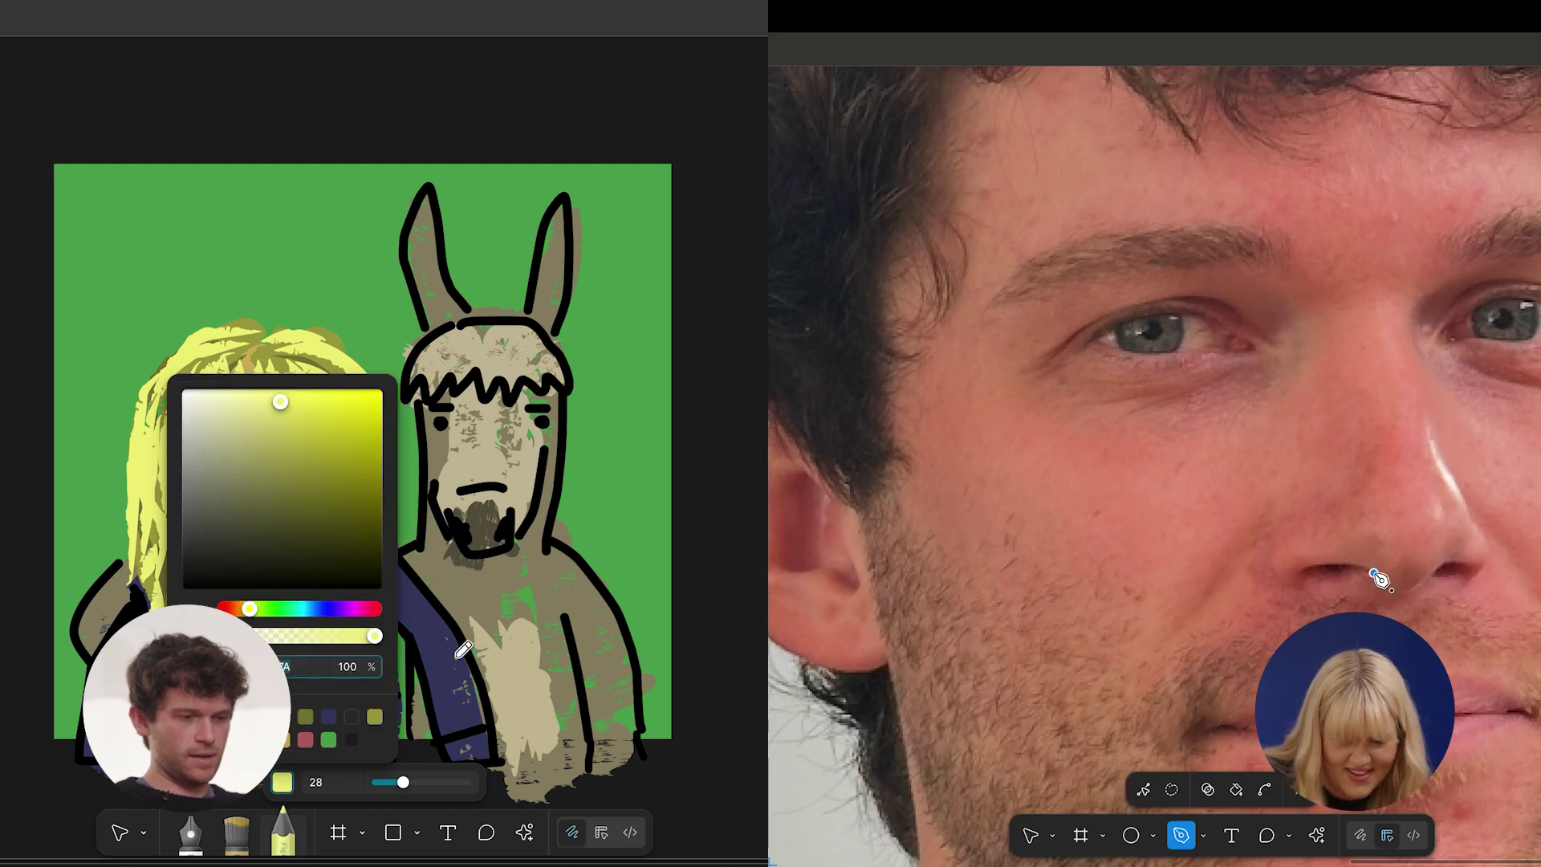
click(302, 830)
drag(1297, 573, 1400, 561)
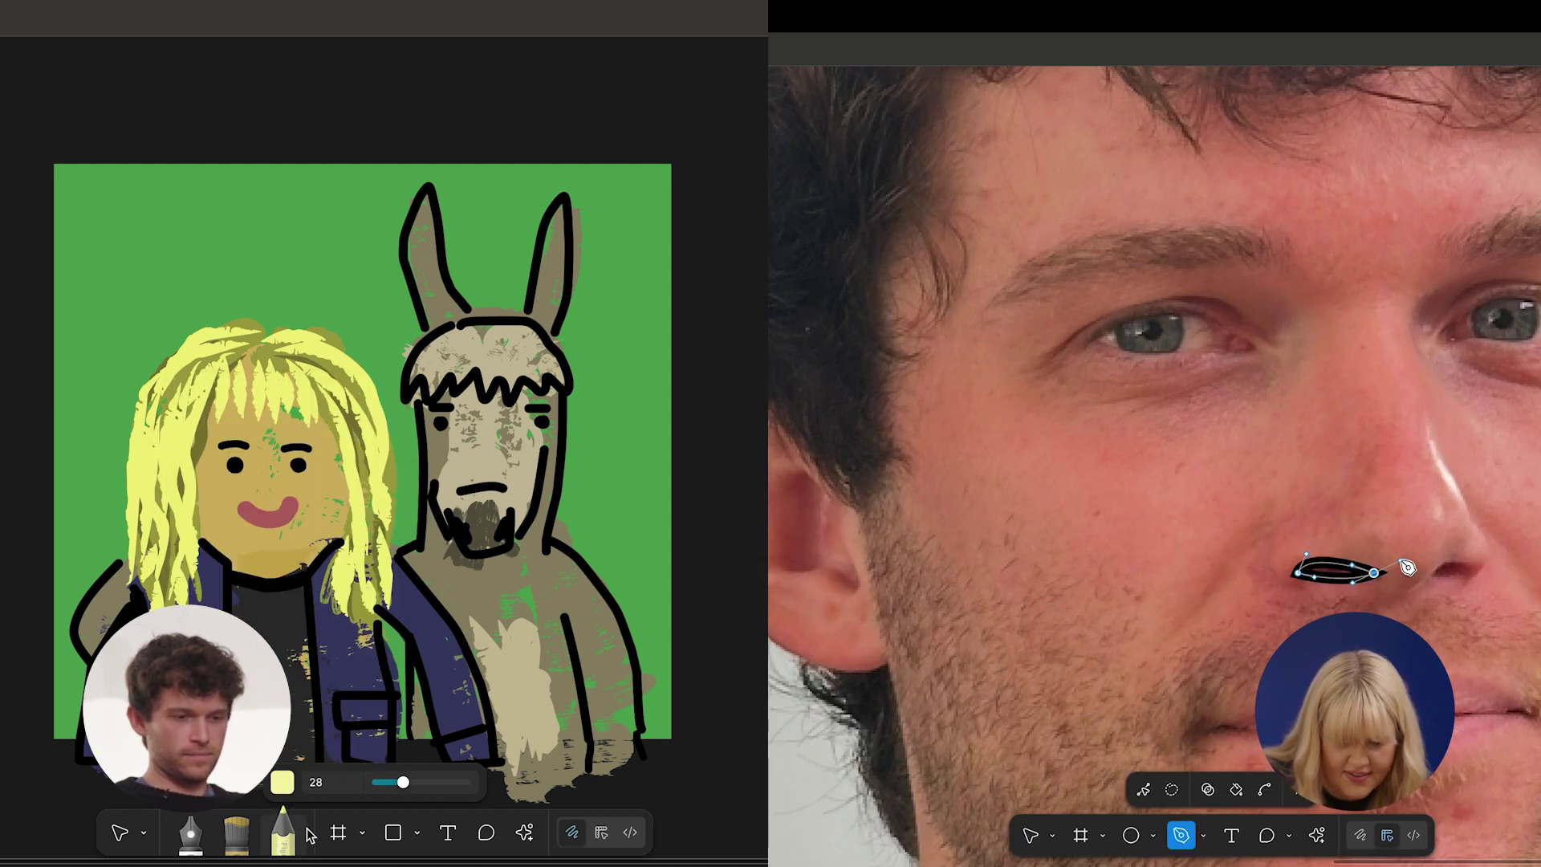
click(236, 832)
key(Escape)
Trace the photo's second nostril with a closed Pen path, and set the brush colour to a pale beige.
click(481, 782)
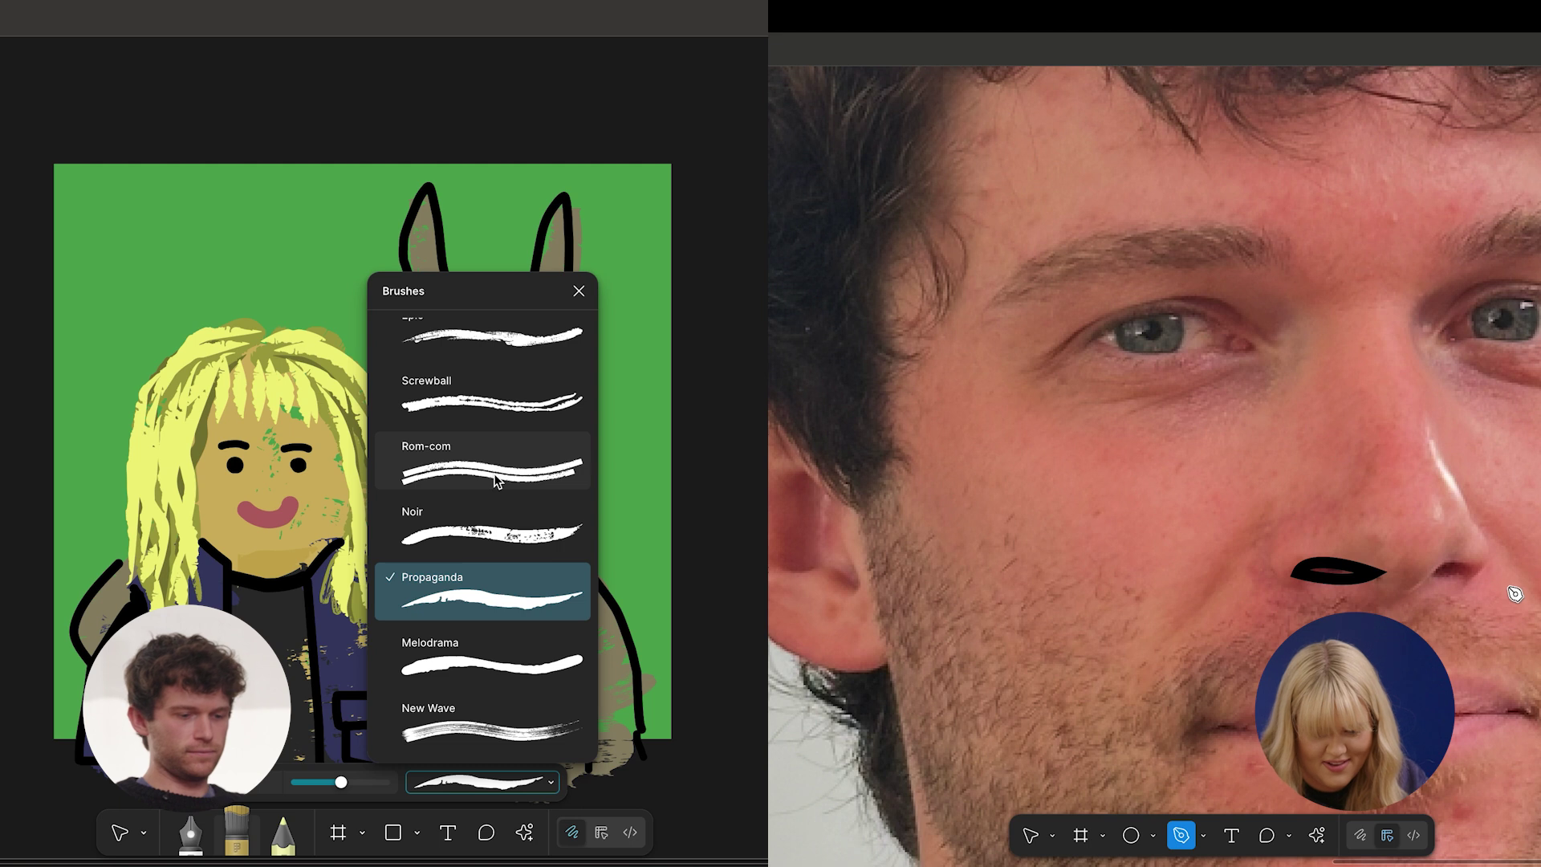
click(495, 480)
click(1423, 579)
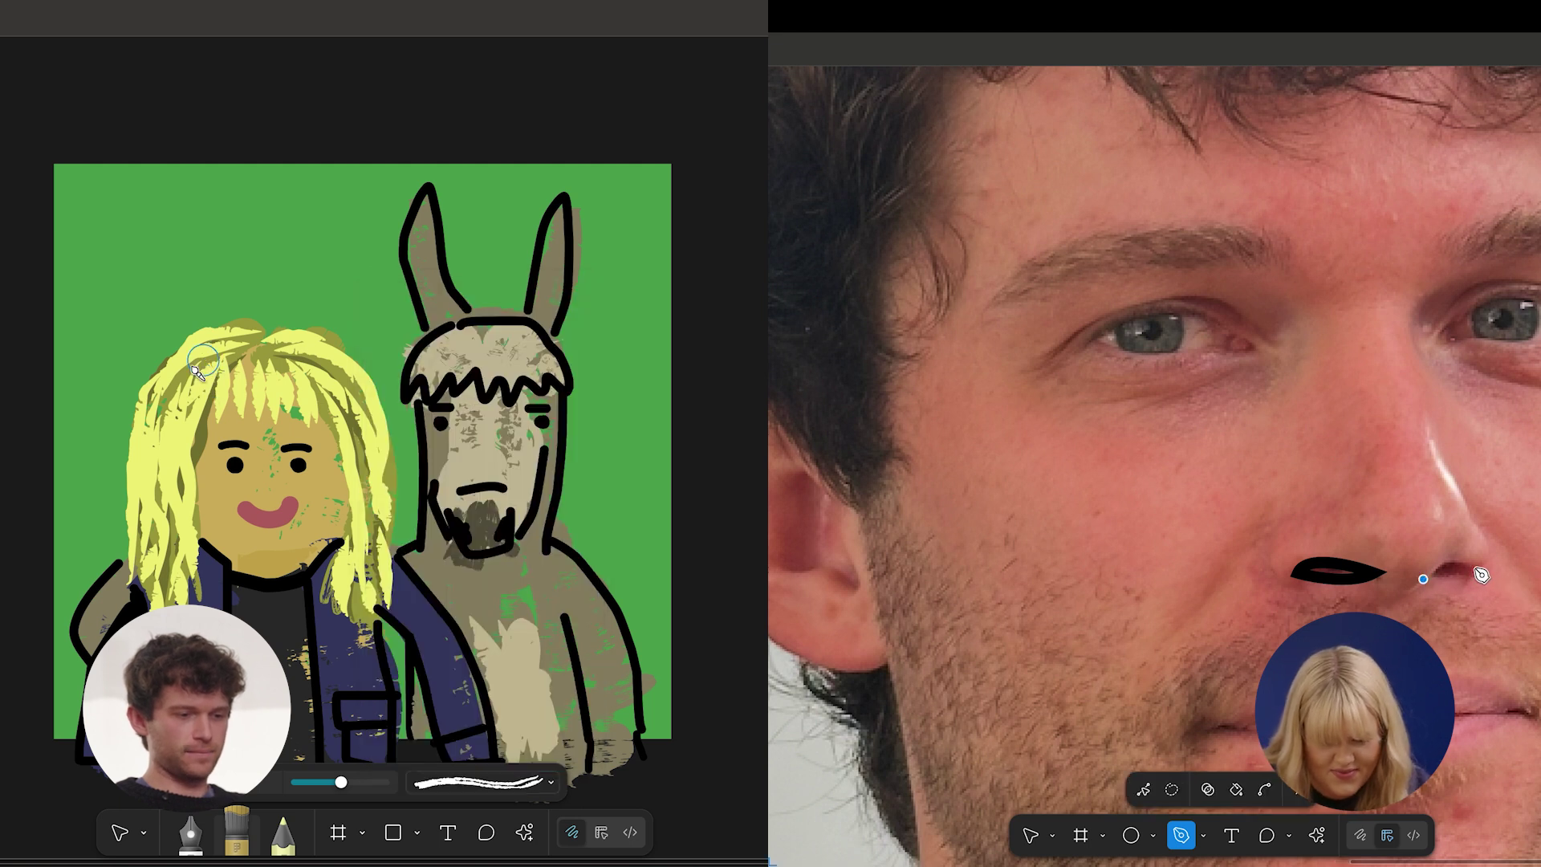
click(1474, 567)
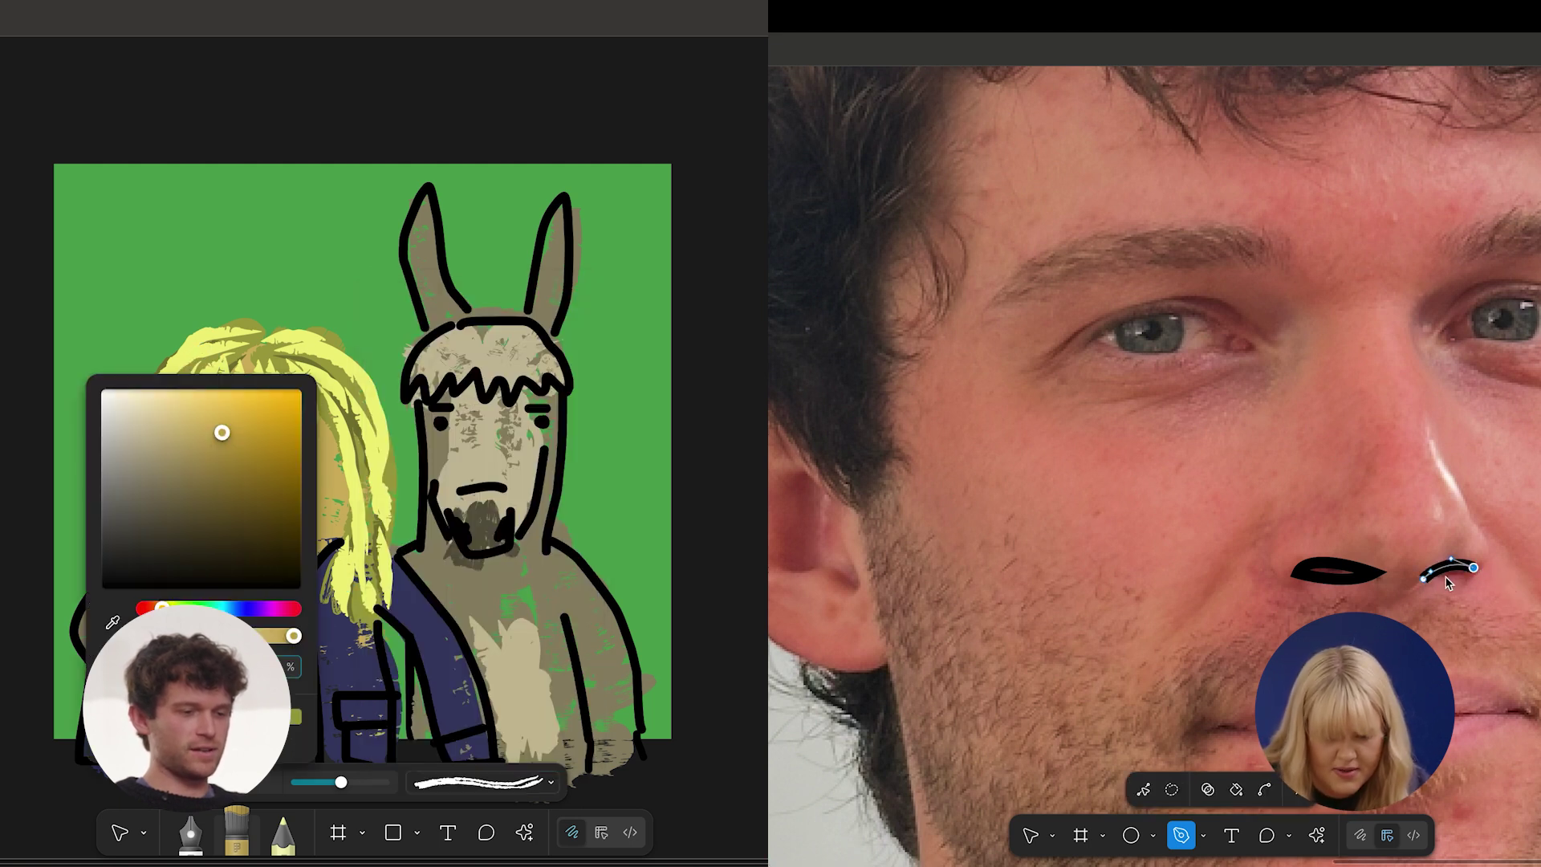
click(164, 403)
click(1424, 579)
key(Escape)
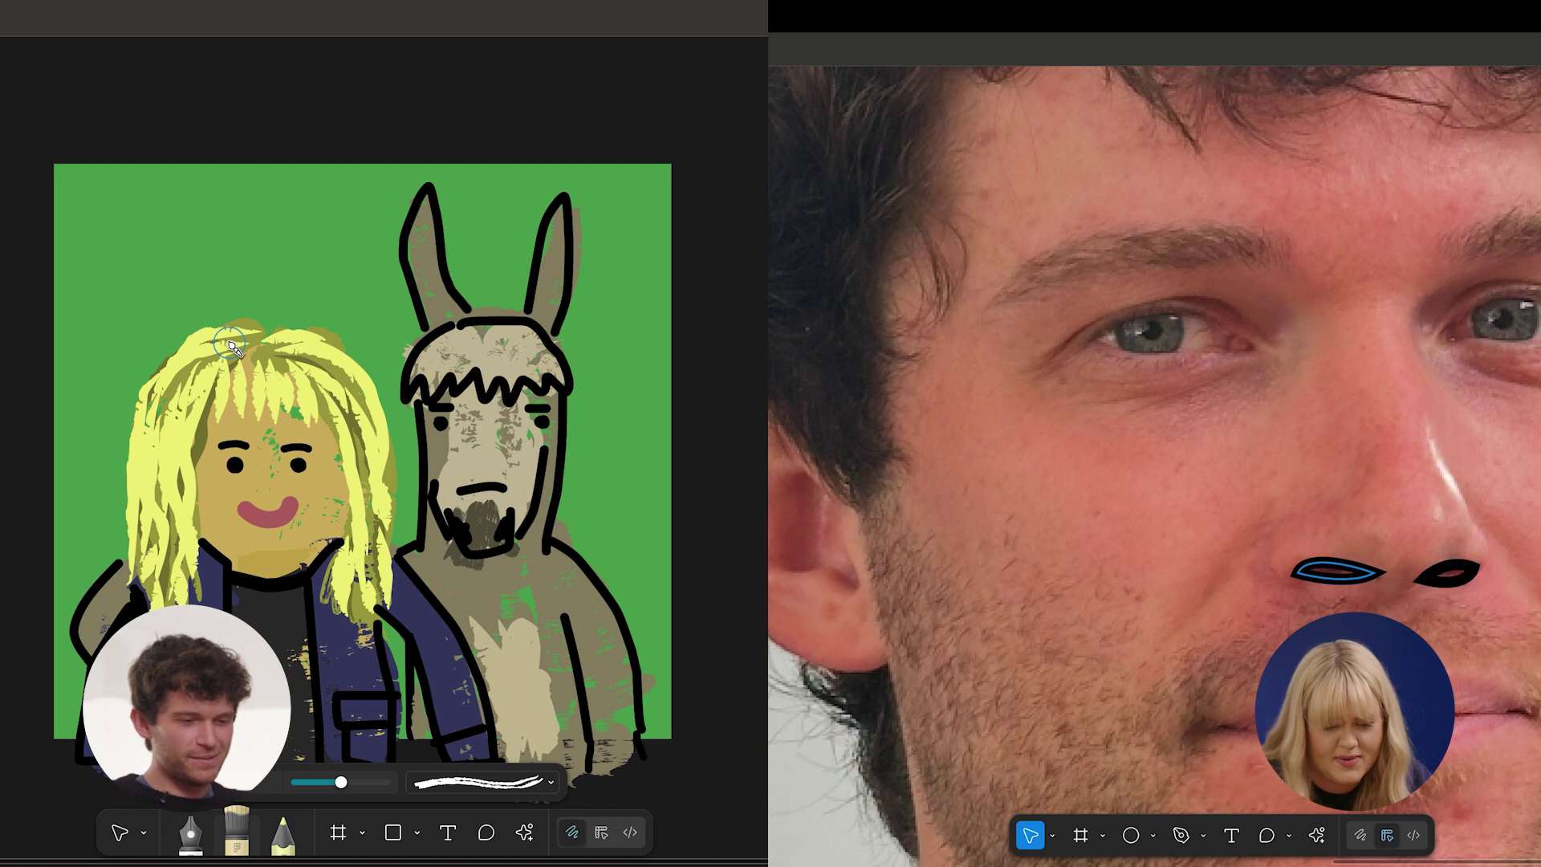
Choose the Noir brush and paint a pale strand down one side of the first figure's hair.
scroll(1509, 612, down, 5)
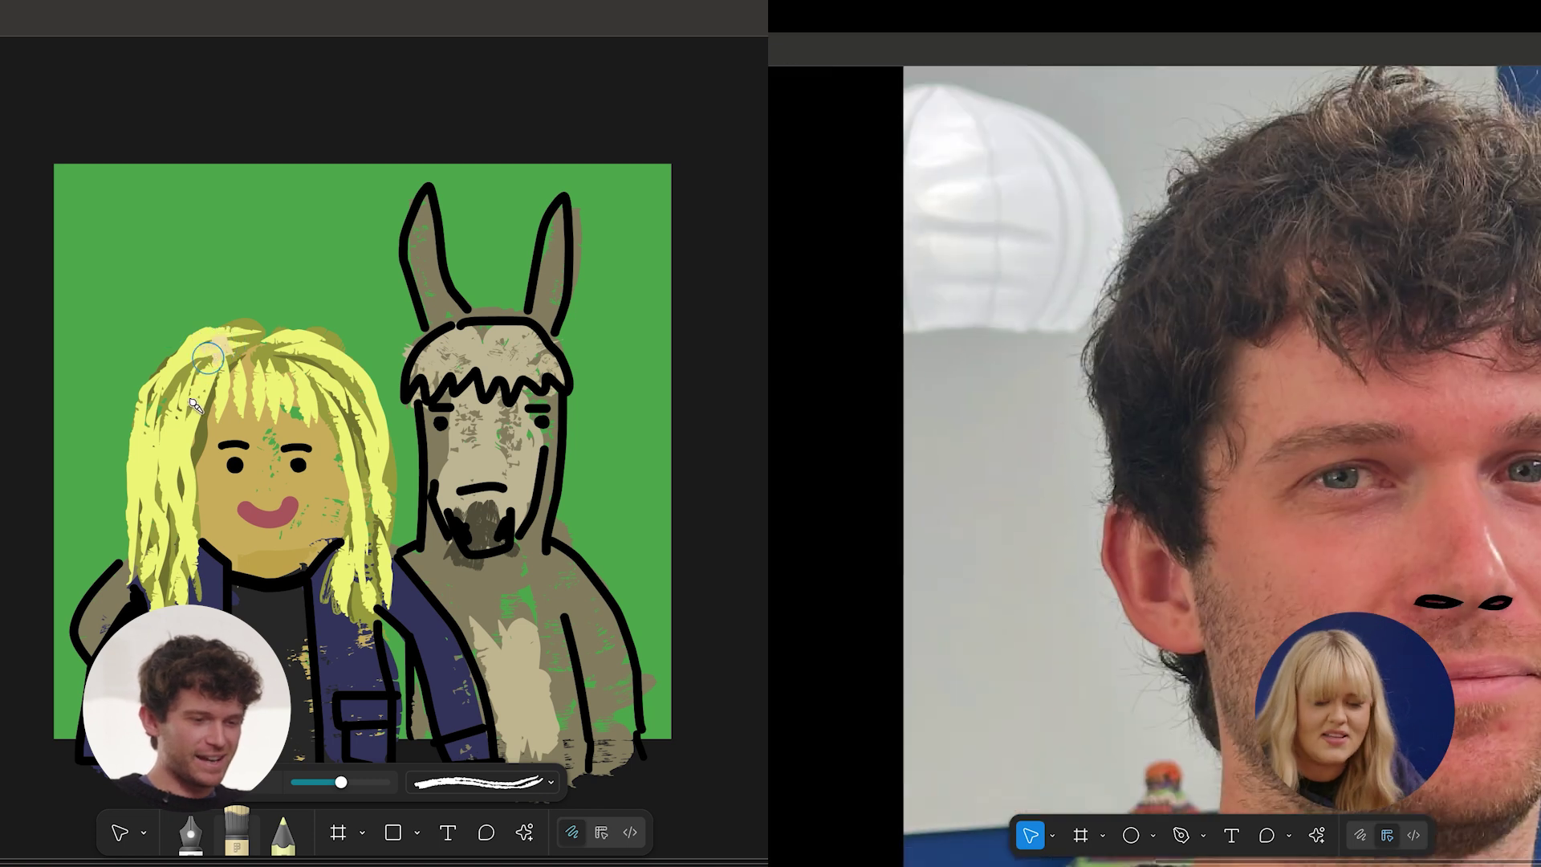
click(1496, 604)
click(482, 782)
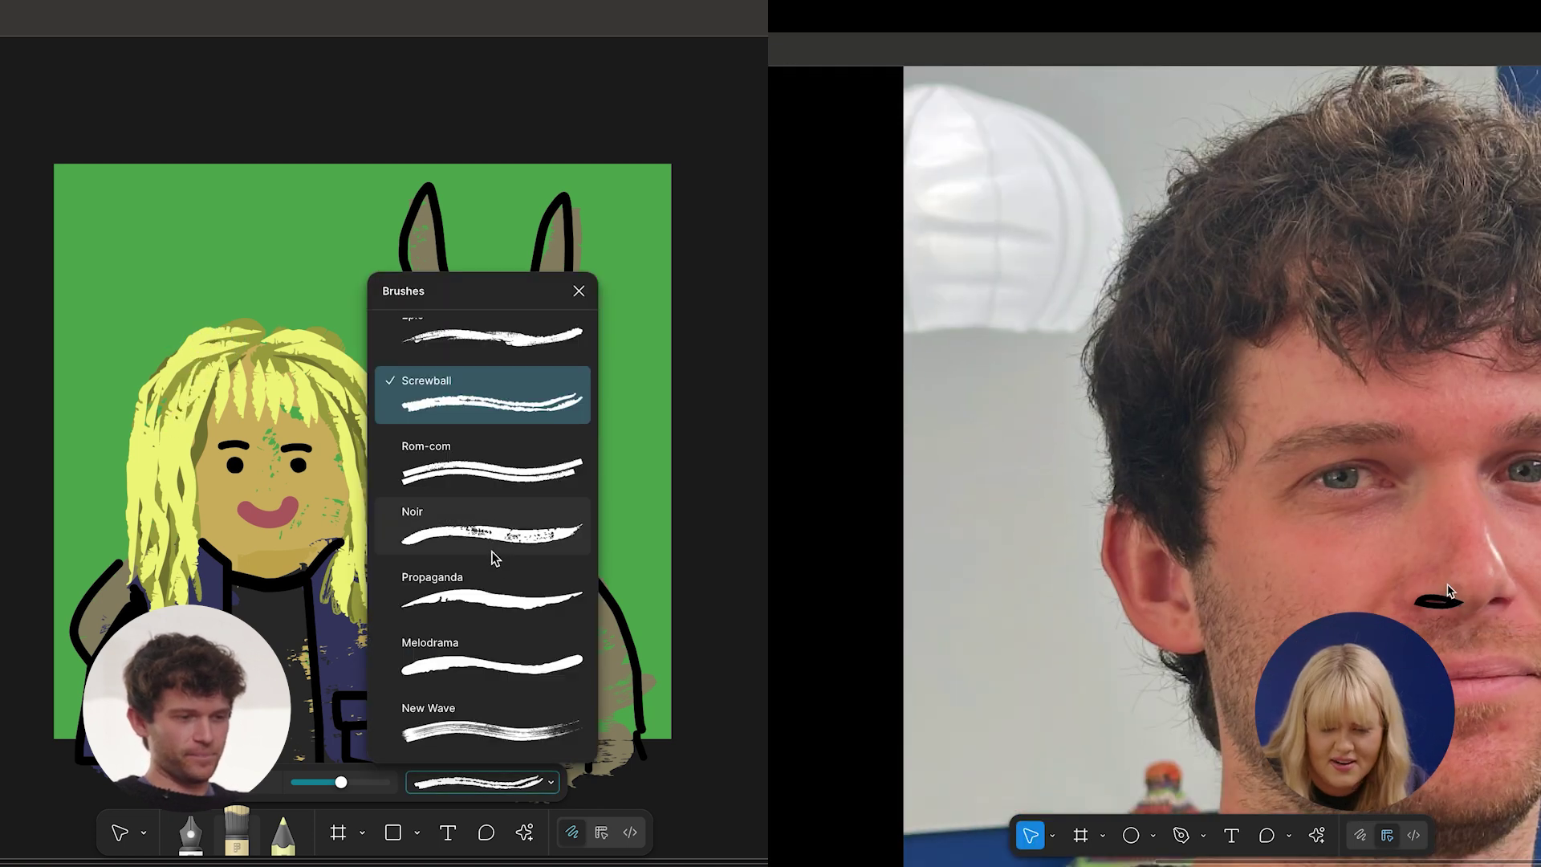
click(490, 534)
scroll(313, 394, left, 3)
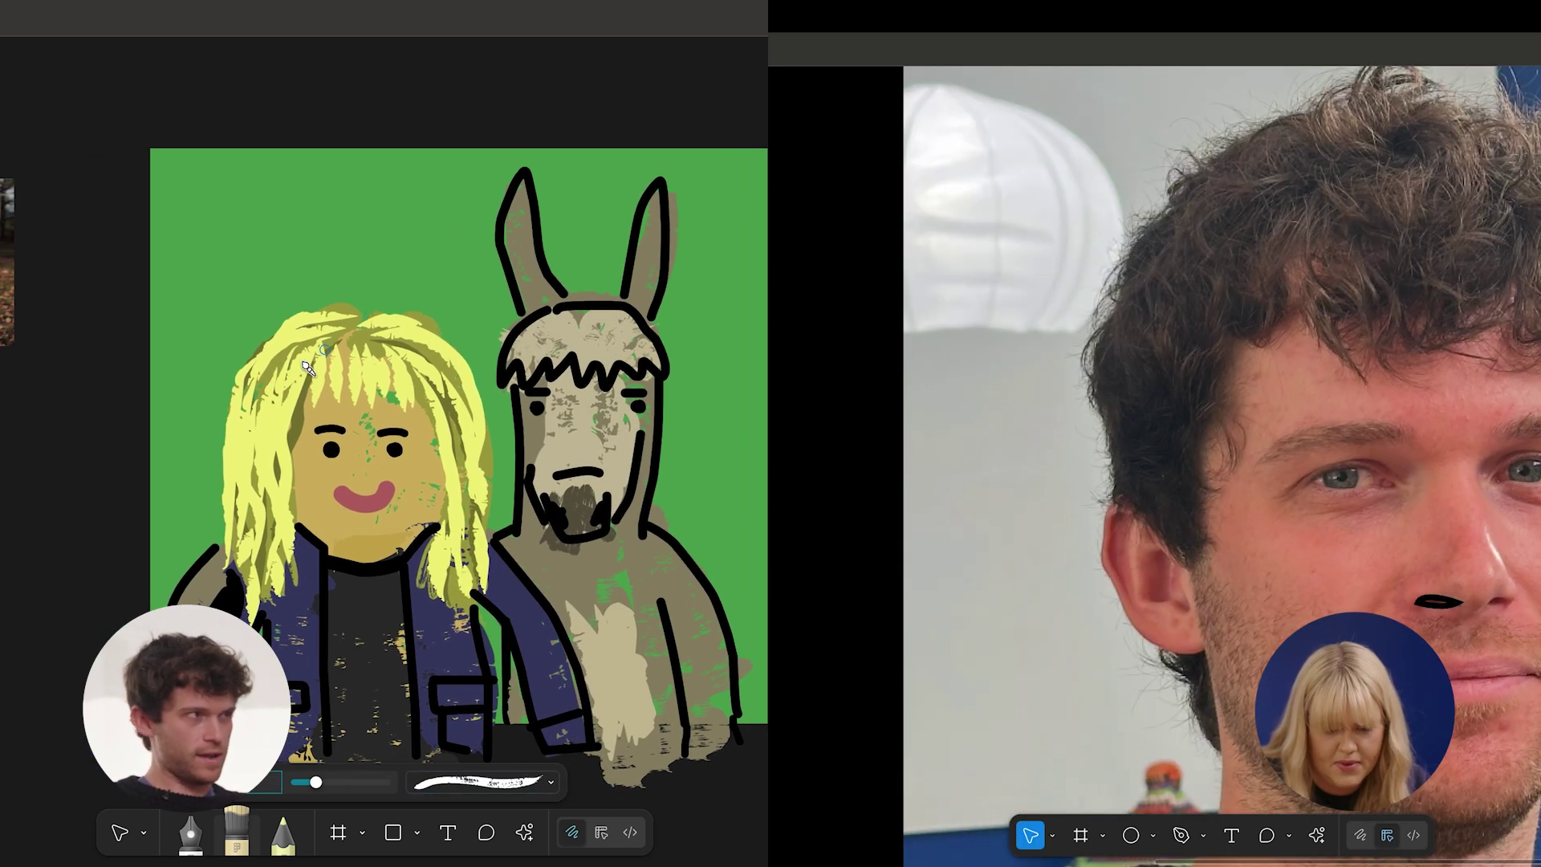
drag(296, 354, 249, 483)
scroll(1496, 603, up, 4)
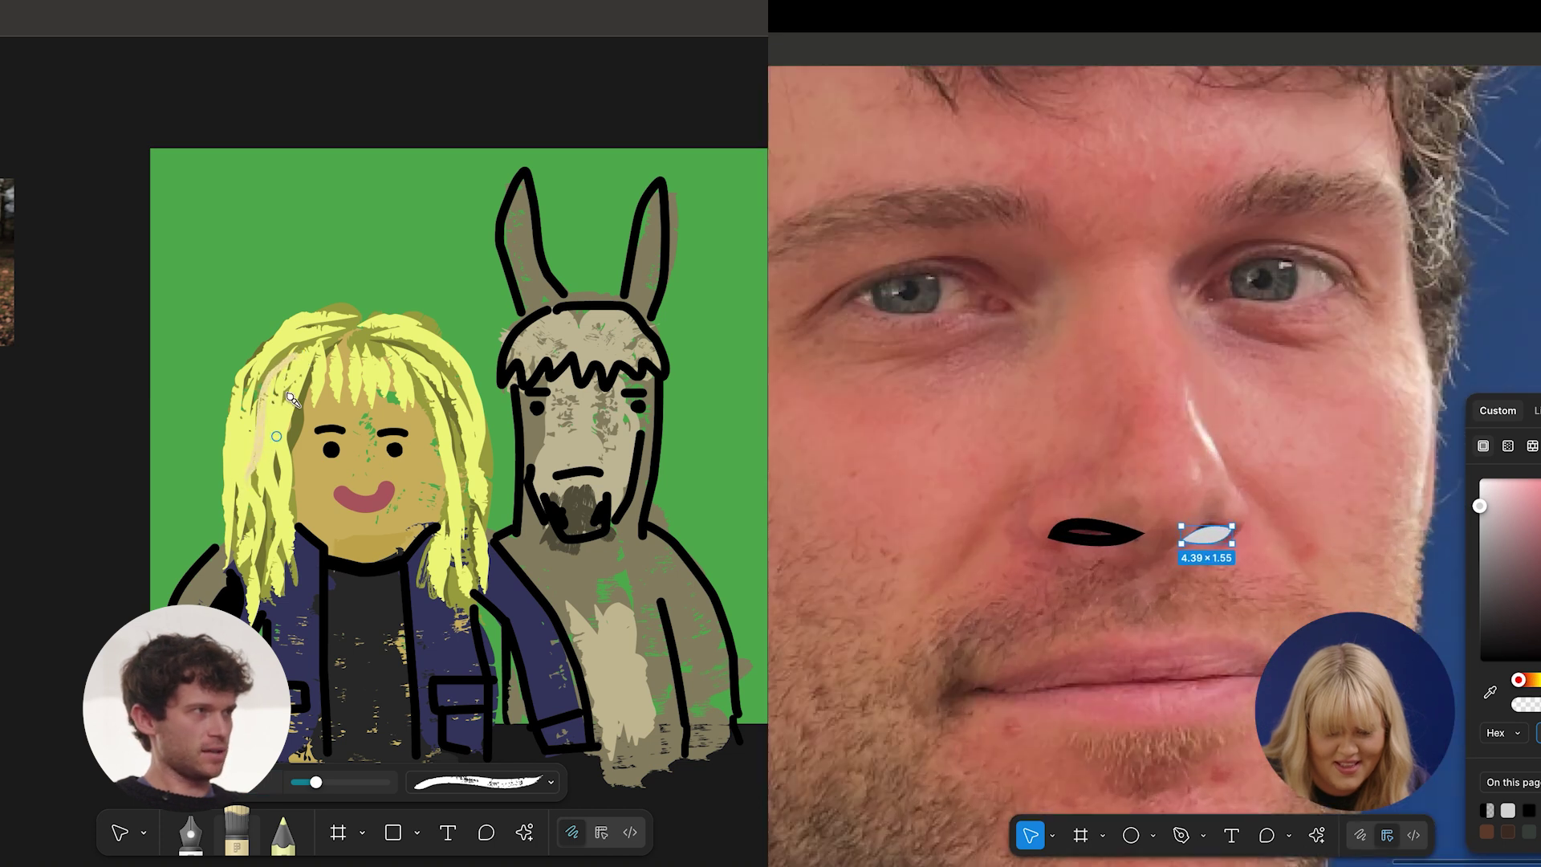
Fill the second nostril with a reddish colour sampled from the photo's skin, and undo the last hair stroke.
click(1490, 692)
scroll(945, 512, up, 3)
key(ctrl+z)
click(1110, 584)
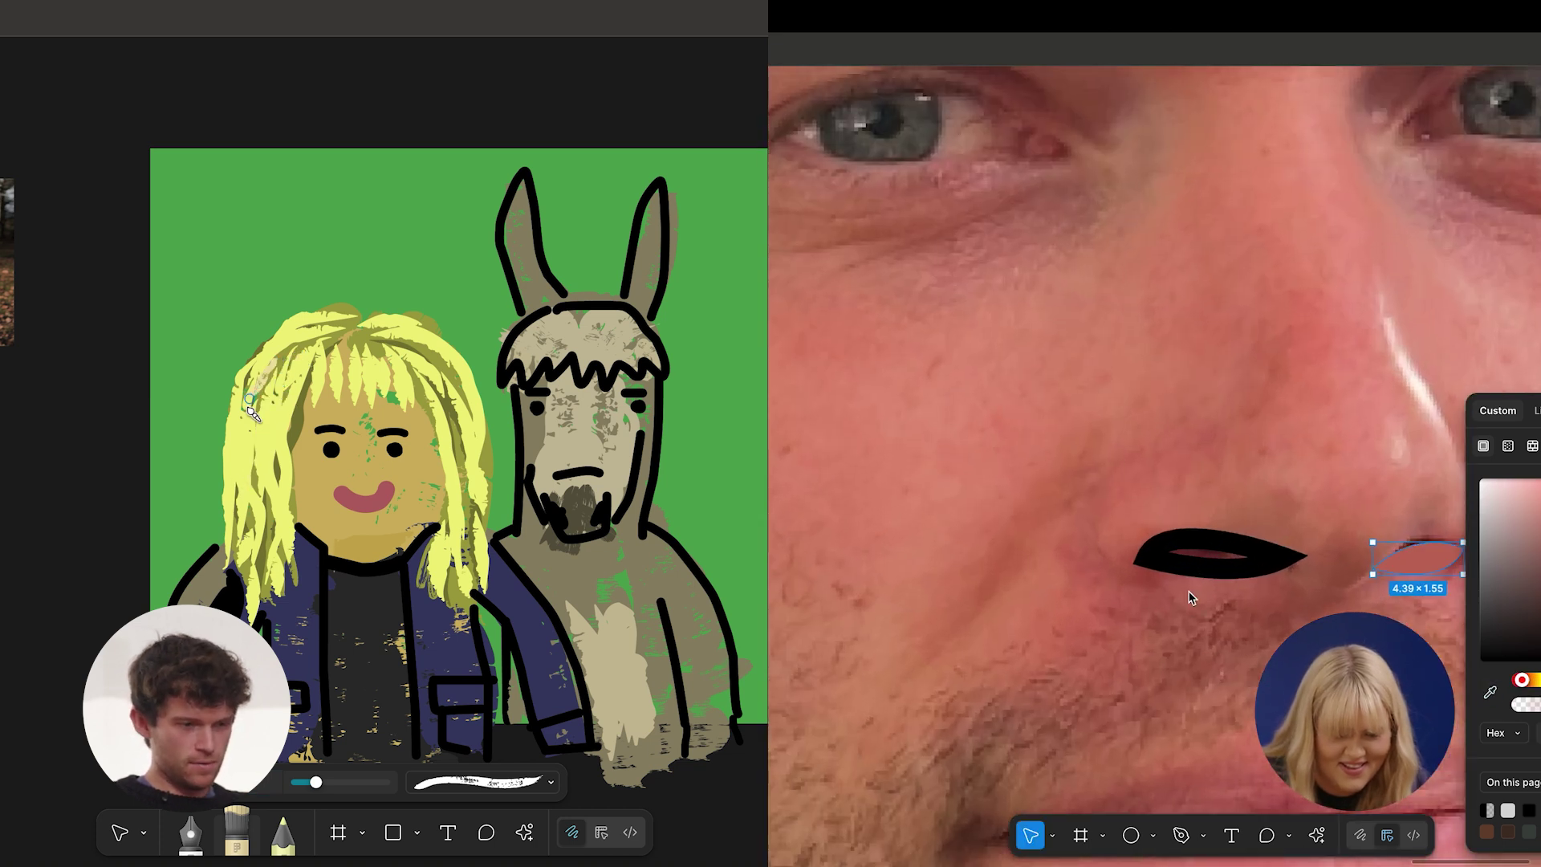
Paste the second nostril's properties onto the first nostril, and paint pale strands down both sides of the first figure's hair.
scroll(1184, 589, down, 5)
click(1208, 576)
click(1318, 579)
drag(264, 498, 268, 574)
click(1193, 572)
drag(438, 365, 463, 465)
key(super+alt+v)
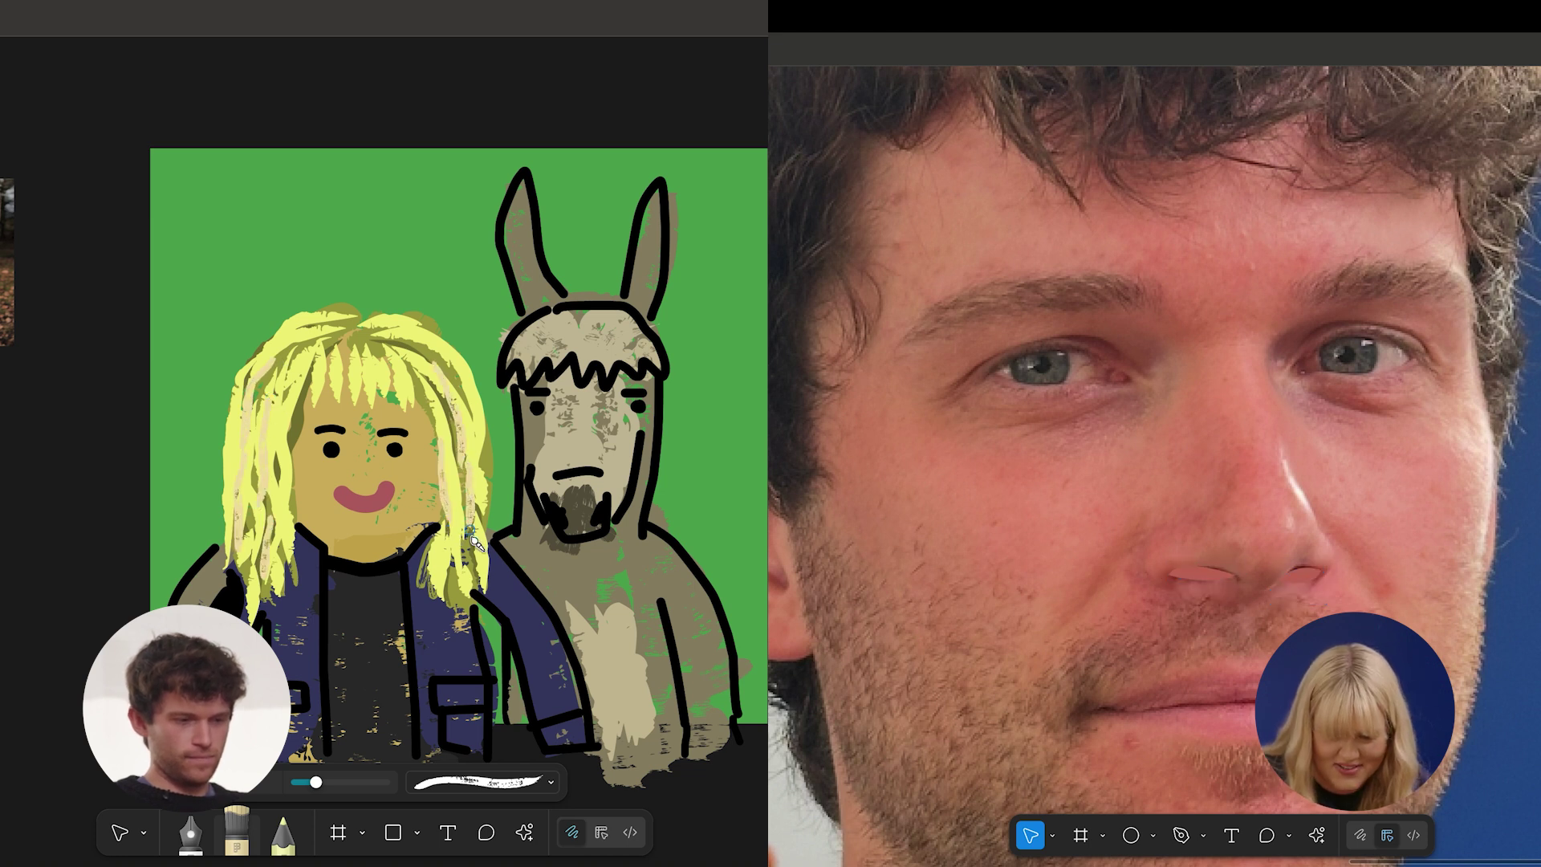
Darken the nostril fill to a deep maroon, and paint more pale strands over the first figure's fringe and side hair.
drag(435, 530, 430, 579)
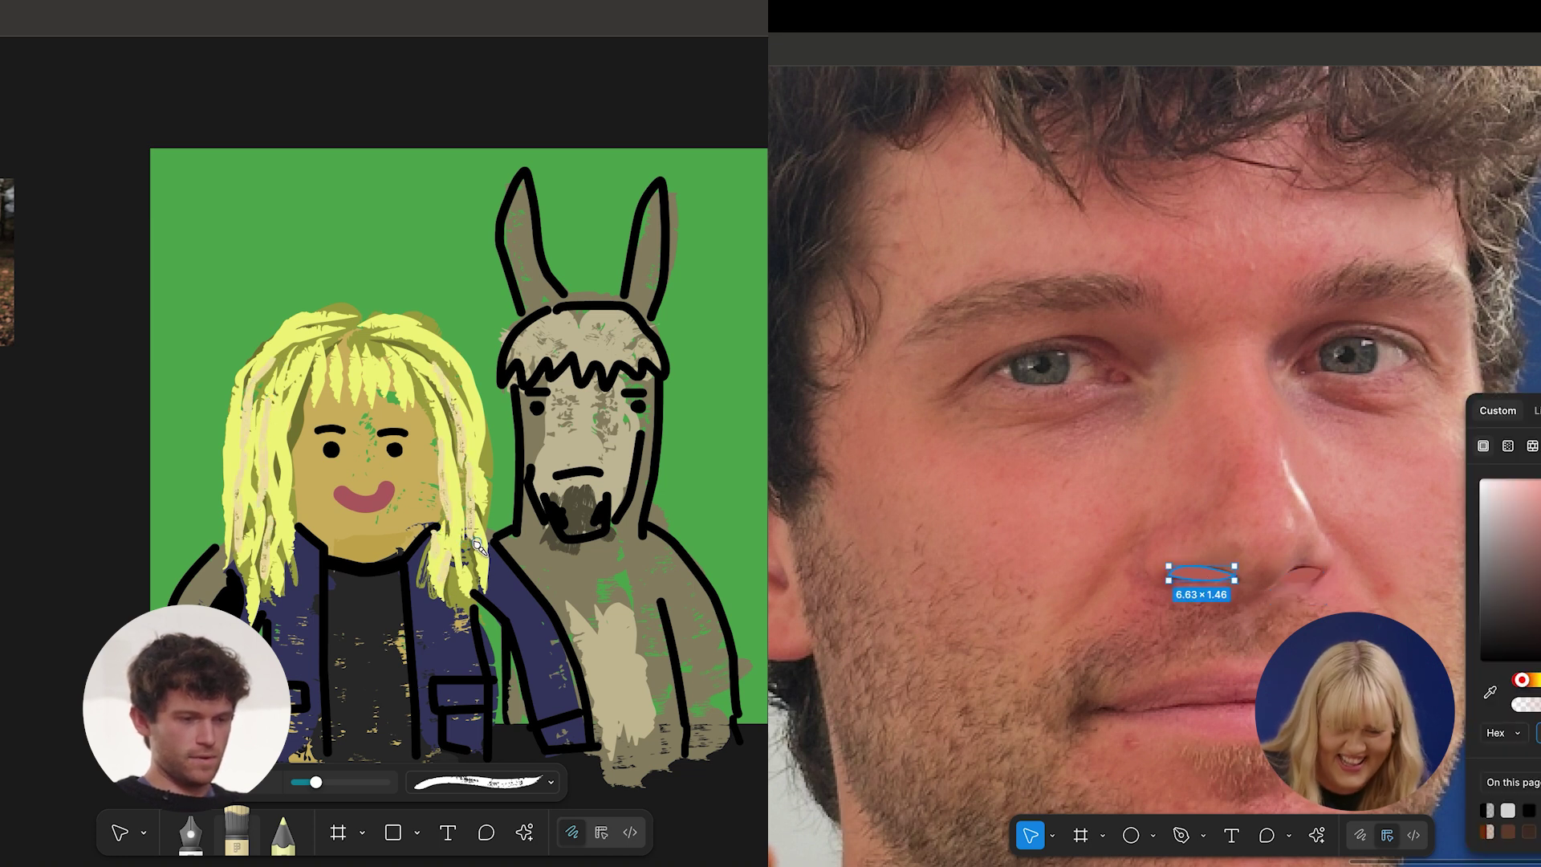
drag(1539, 530, 1539, 574)
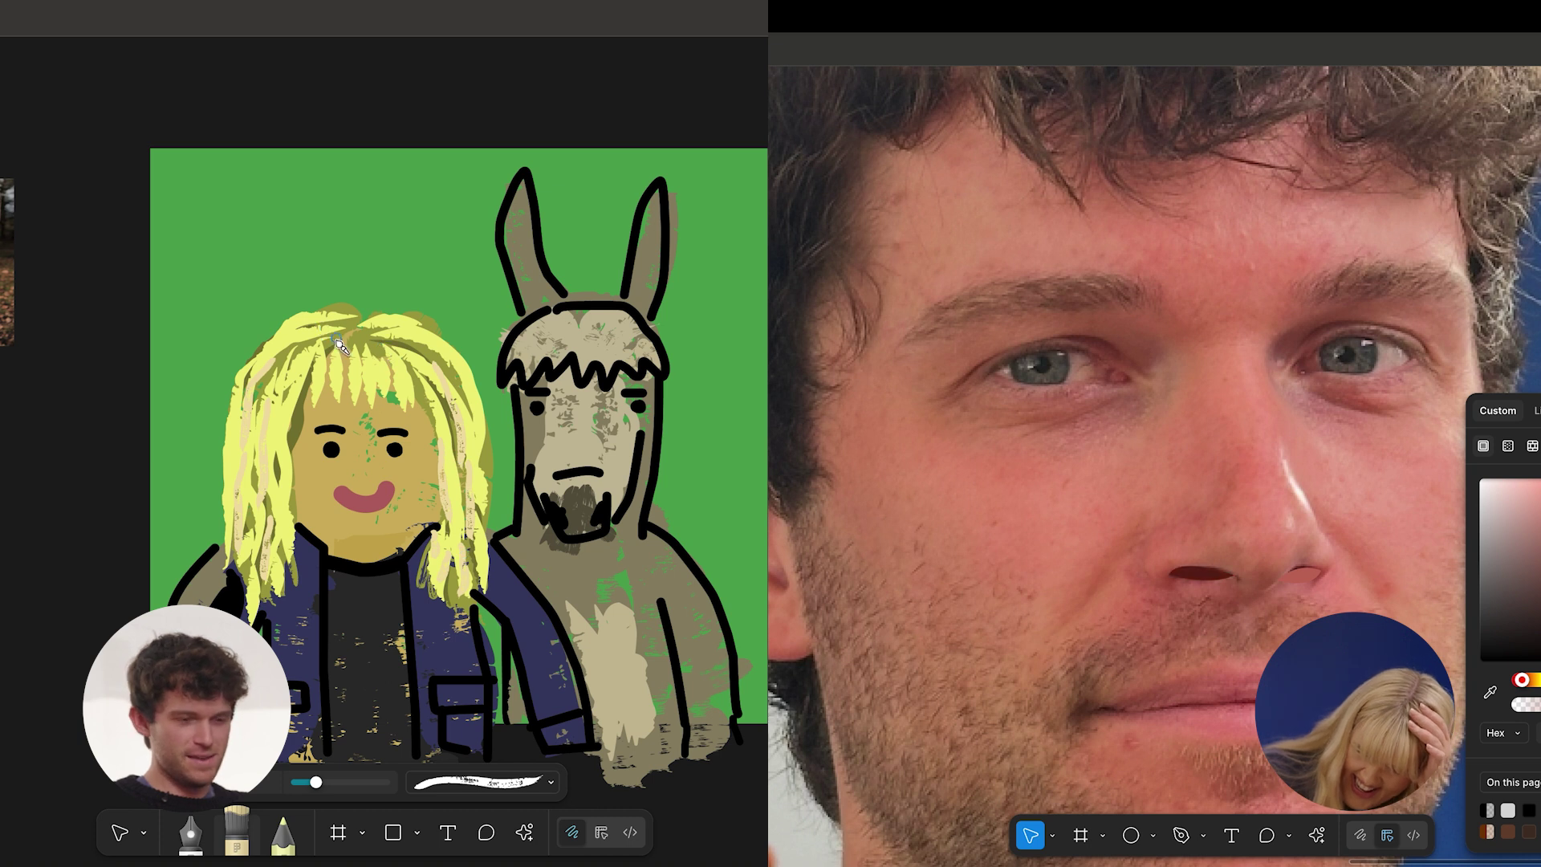
click(1312, 605)
drag(340, 351, 337, 391)
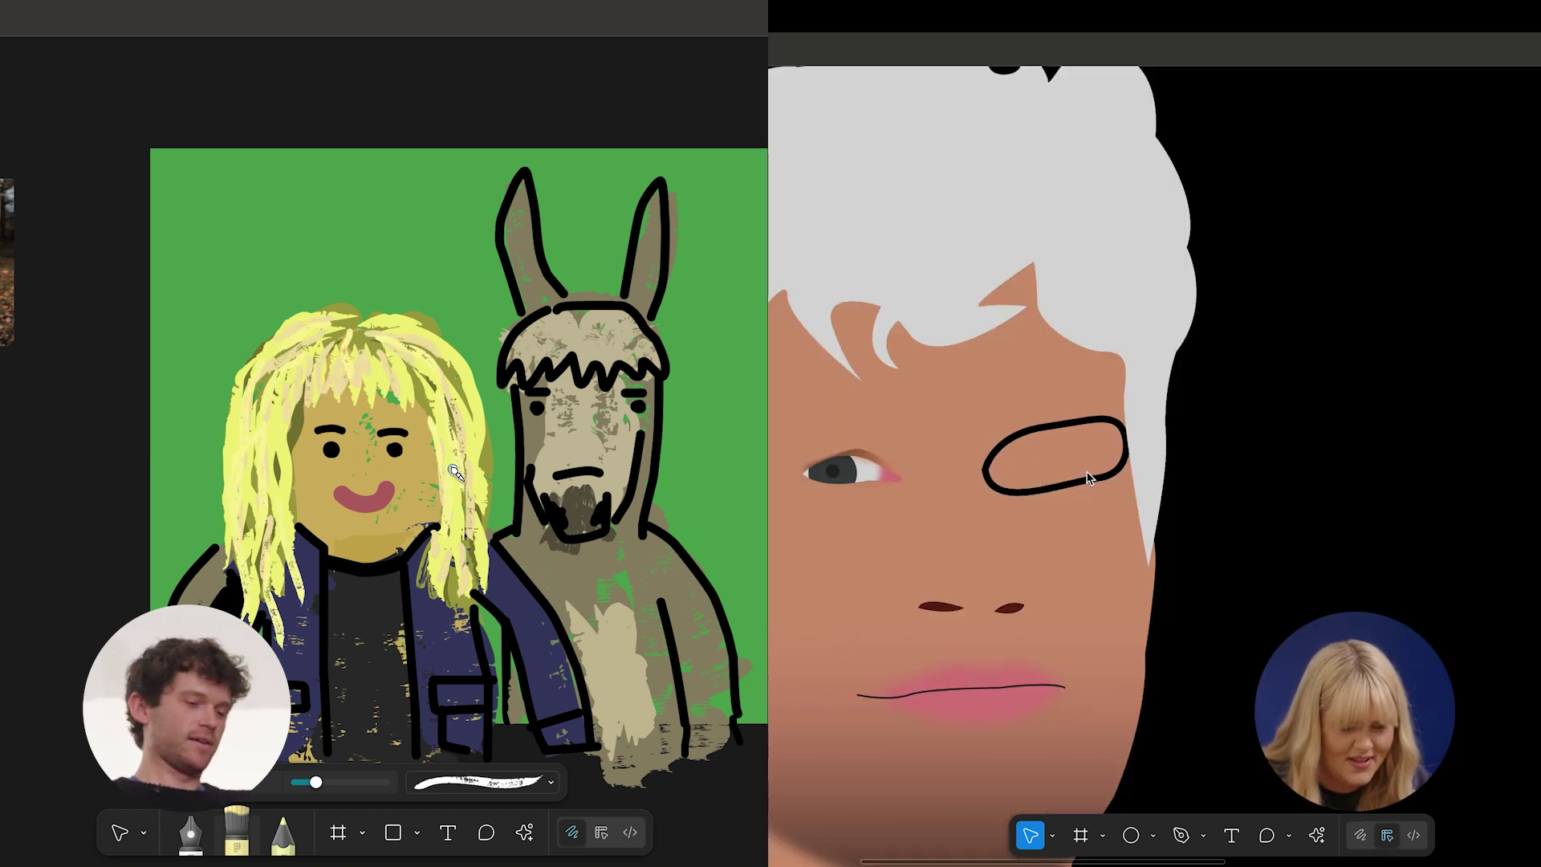
mouse_move(443, 491)
mouse_down()
mouse_move(444, 582)
mouse_move(471, 629)
mouse_up()
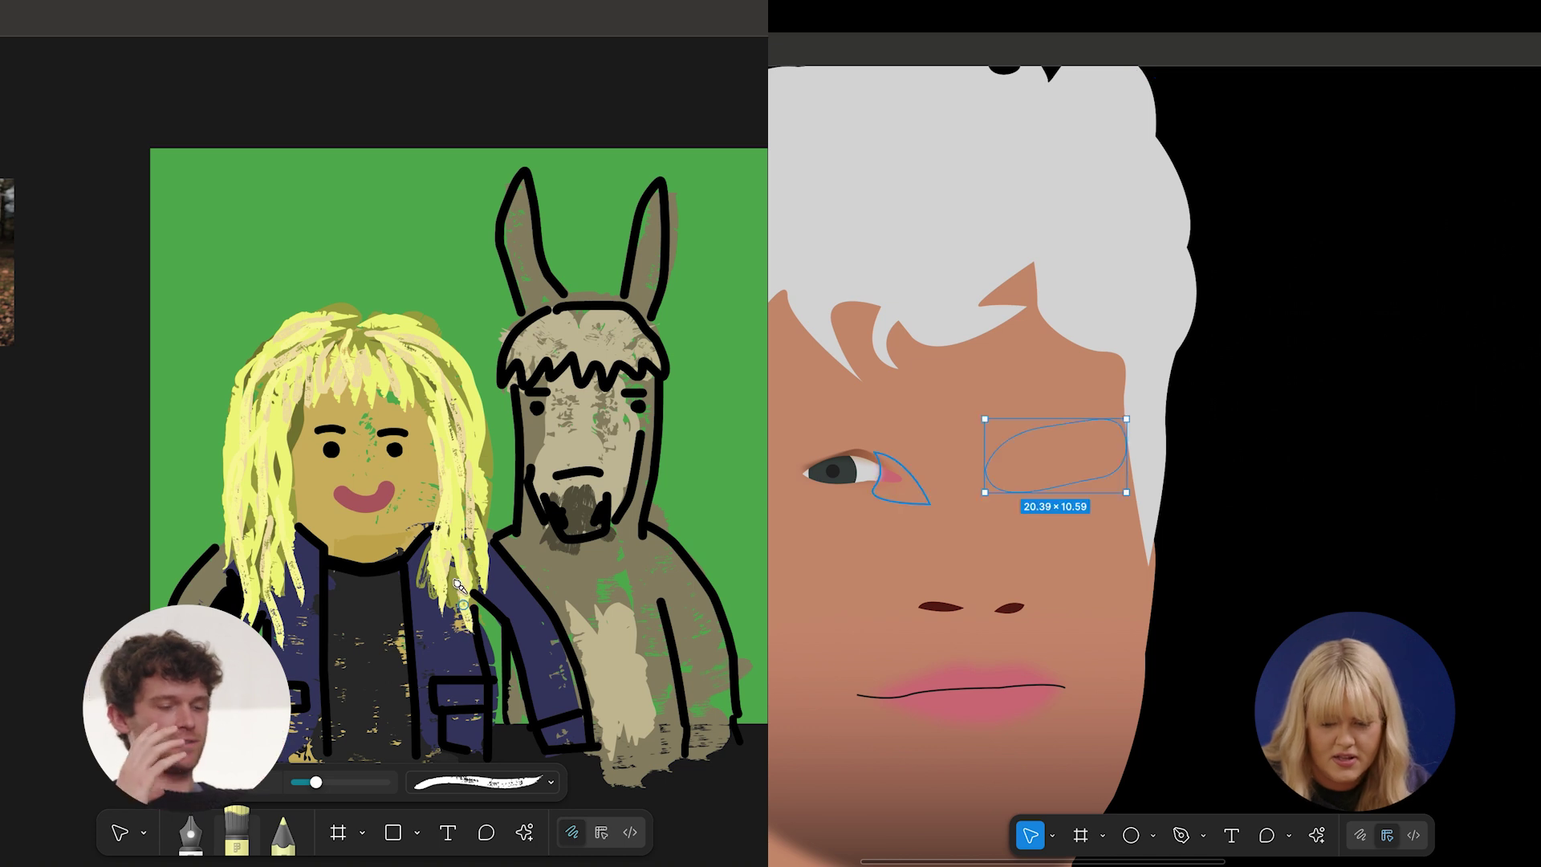
Copy the eyelid's gradient and blur properties onto the rounded shape drawn for the other eye socket.
click(864, 457)
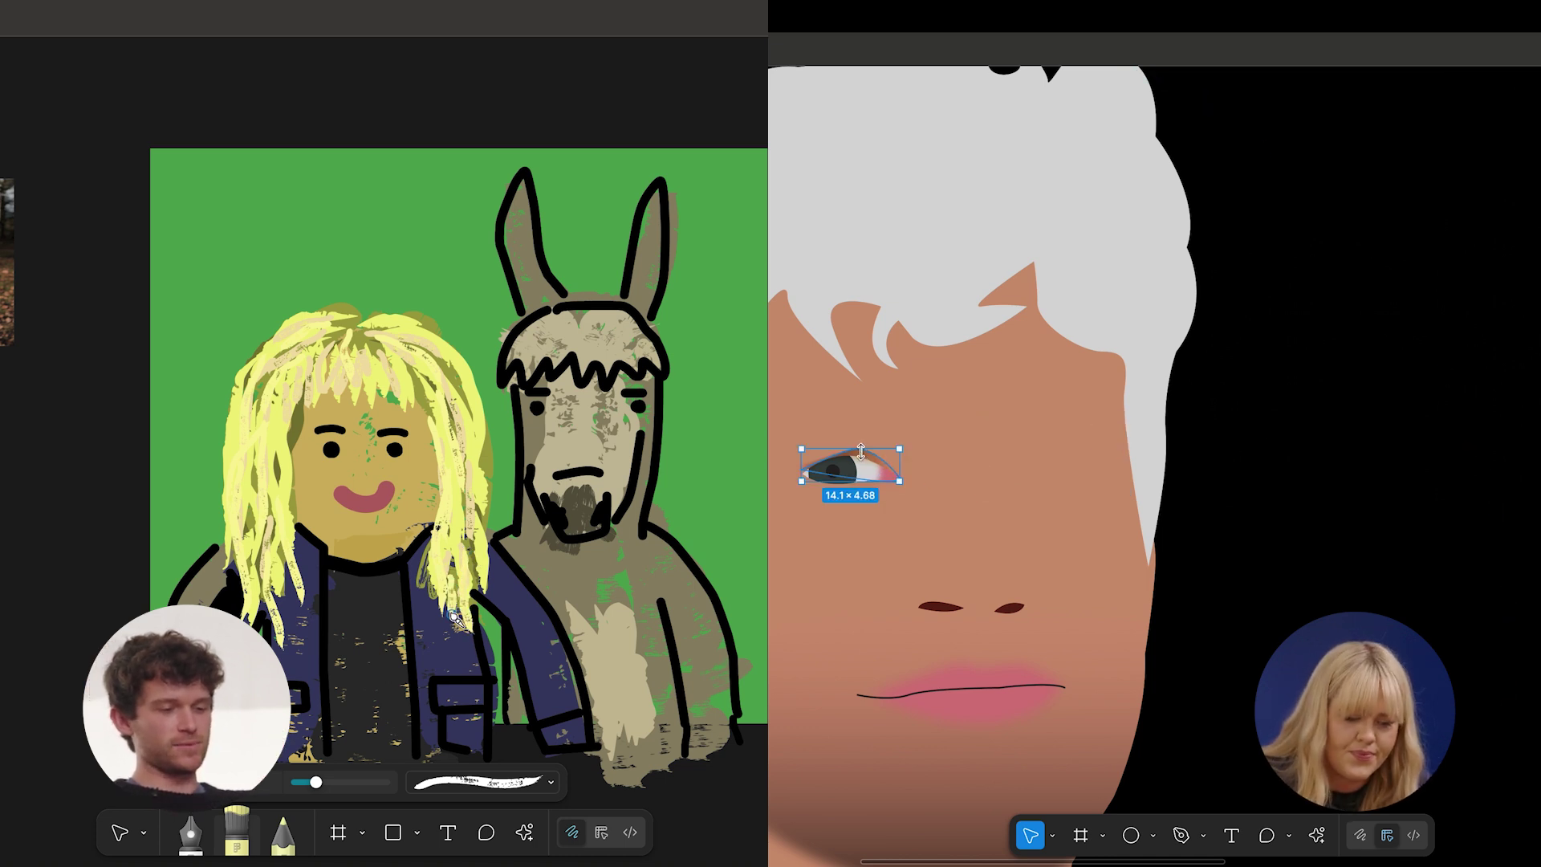
click(1055, 461)
key(alt+super+v)
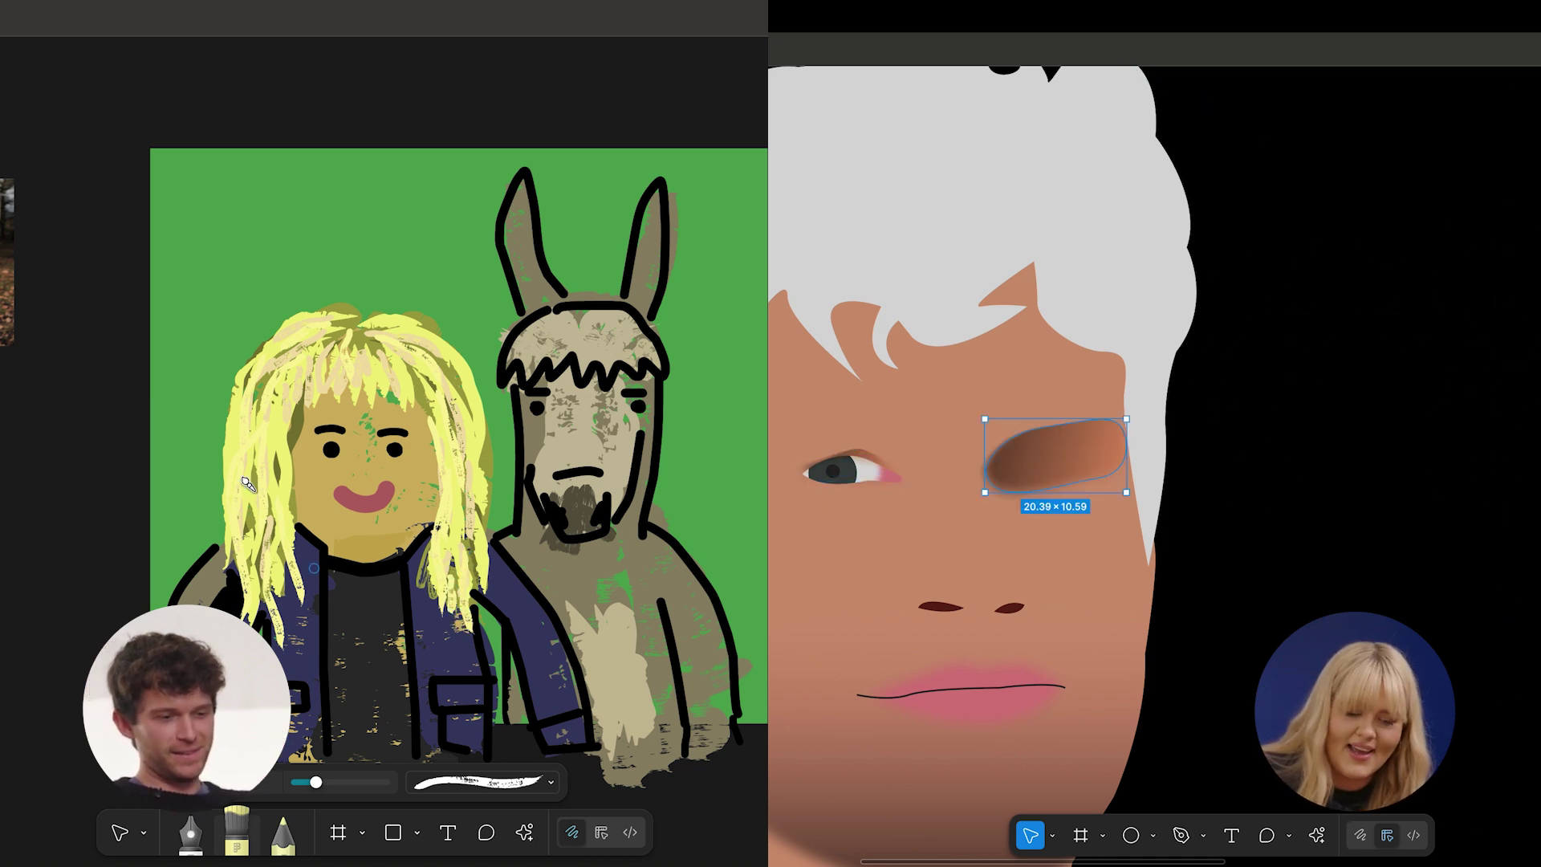
Recolour the eye-socket gradient's 0% stop with a shade sampled from around the matching eye in the photo.
scroll(1293, 363, right, 12)
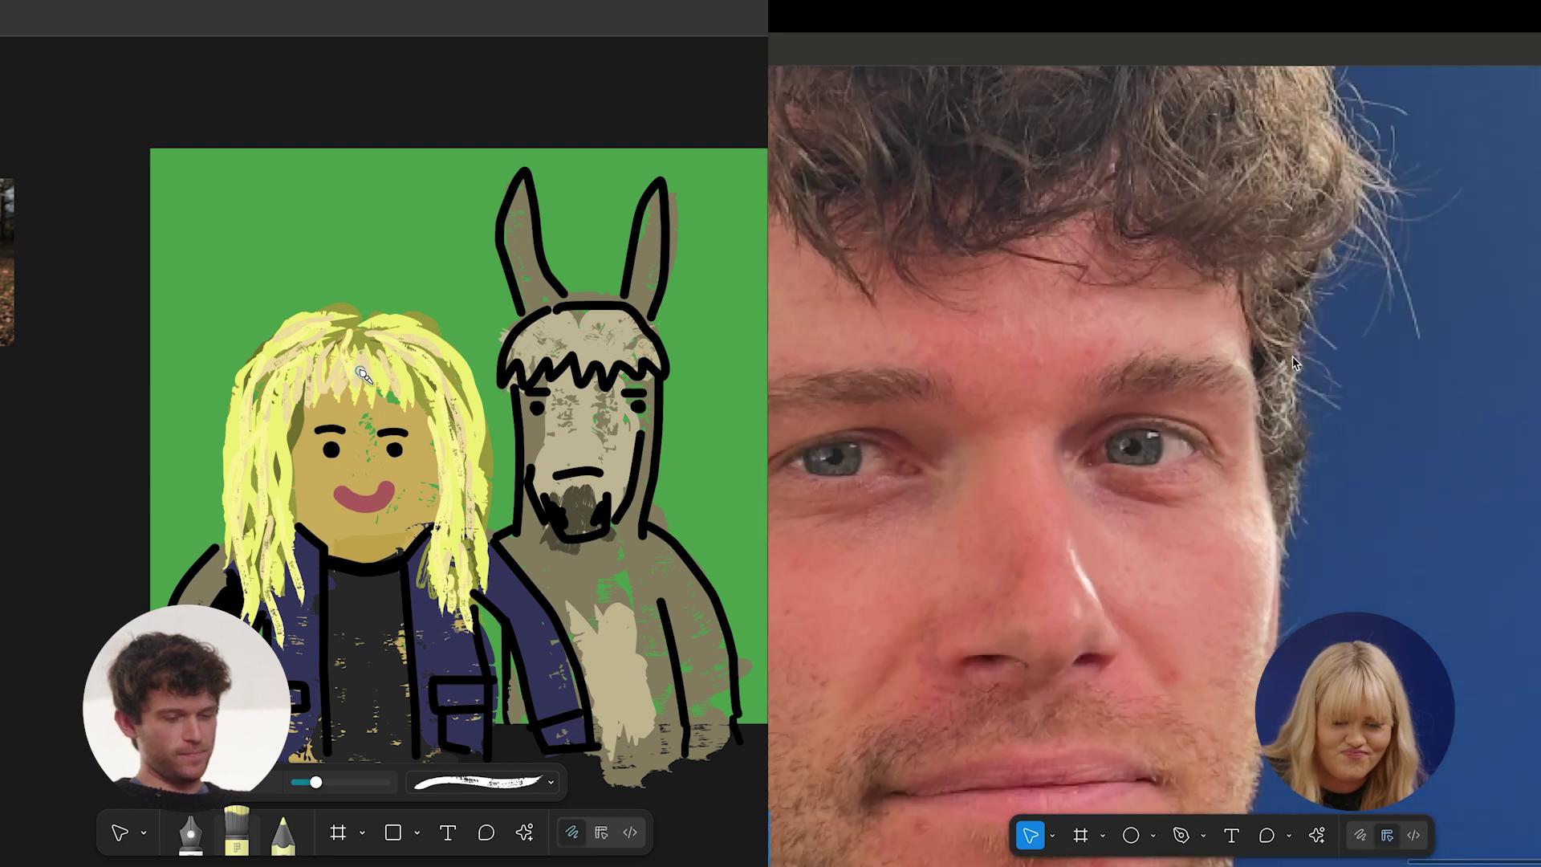
scroll(1294, 365, up, 5)
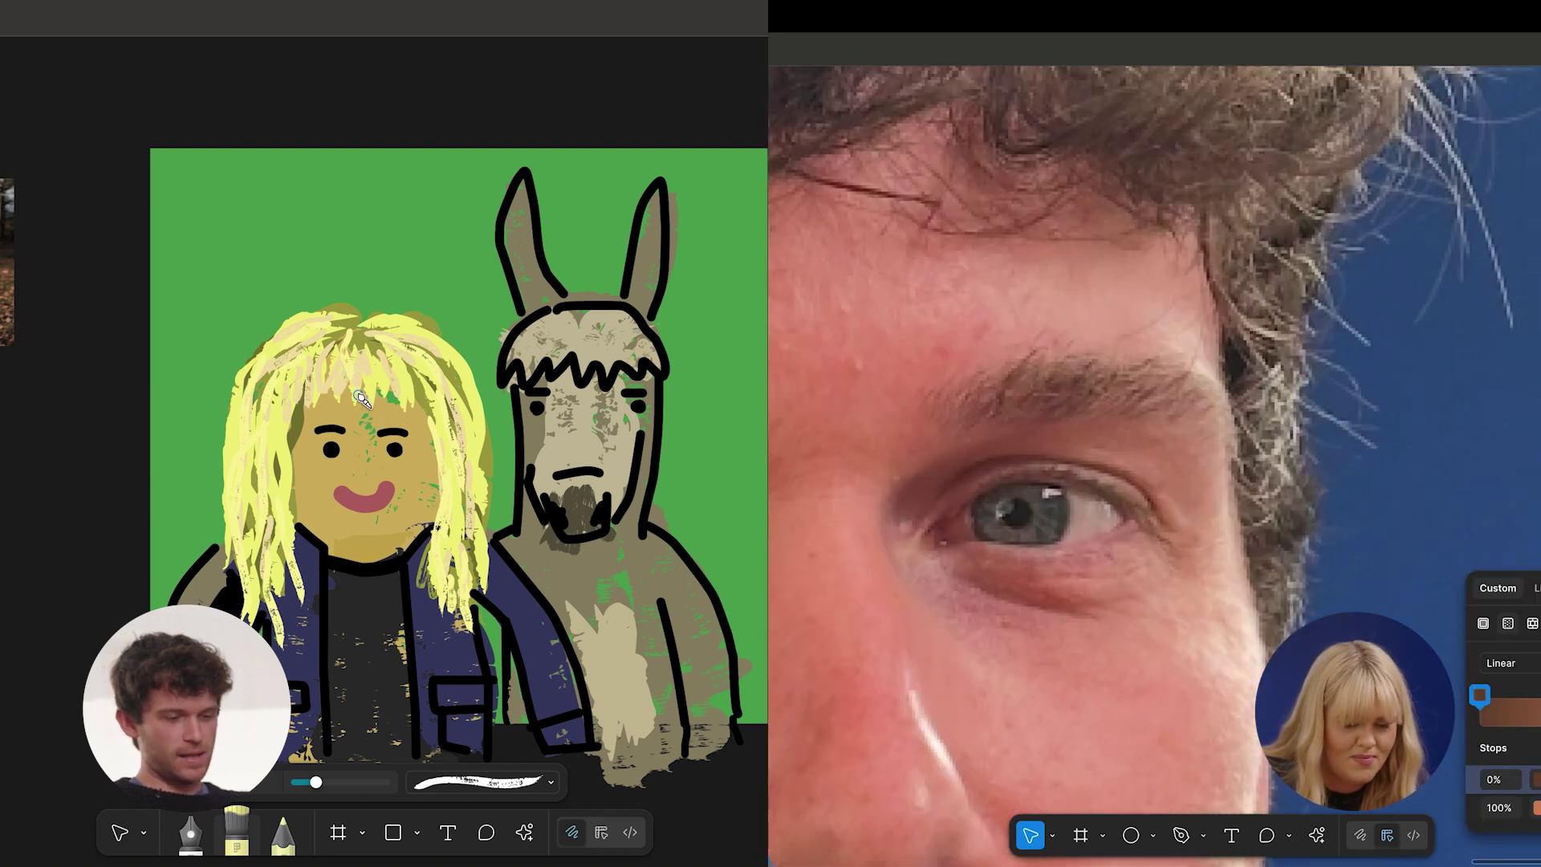
click(1536, 782)
key(i)
click(1043, 450)
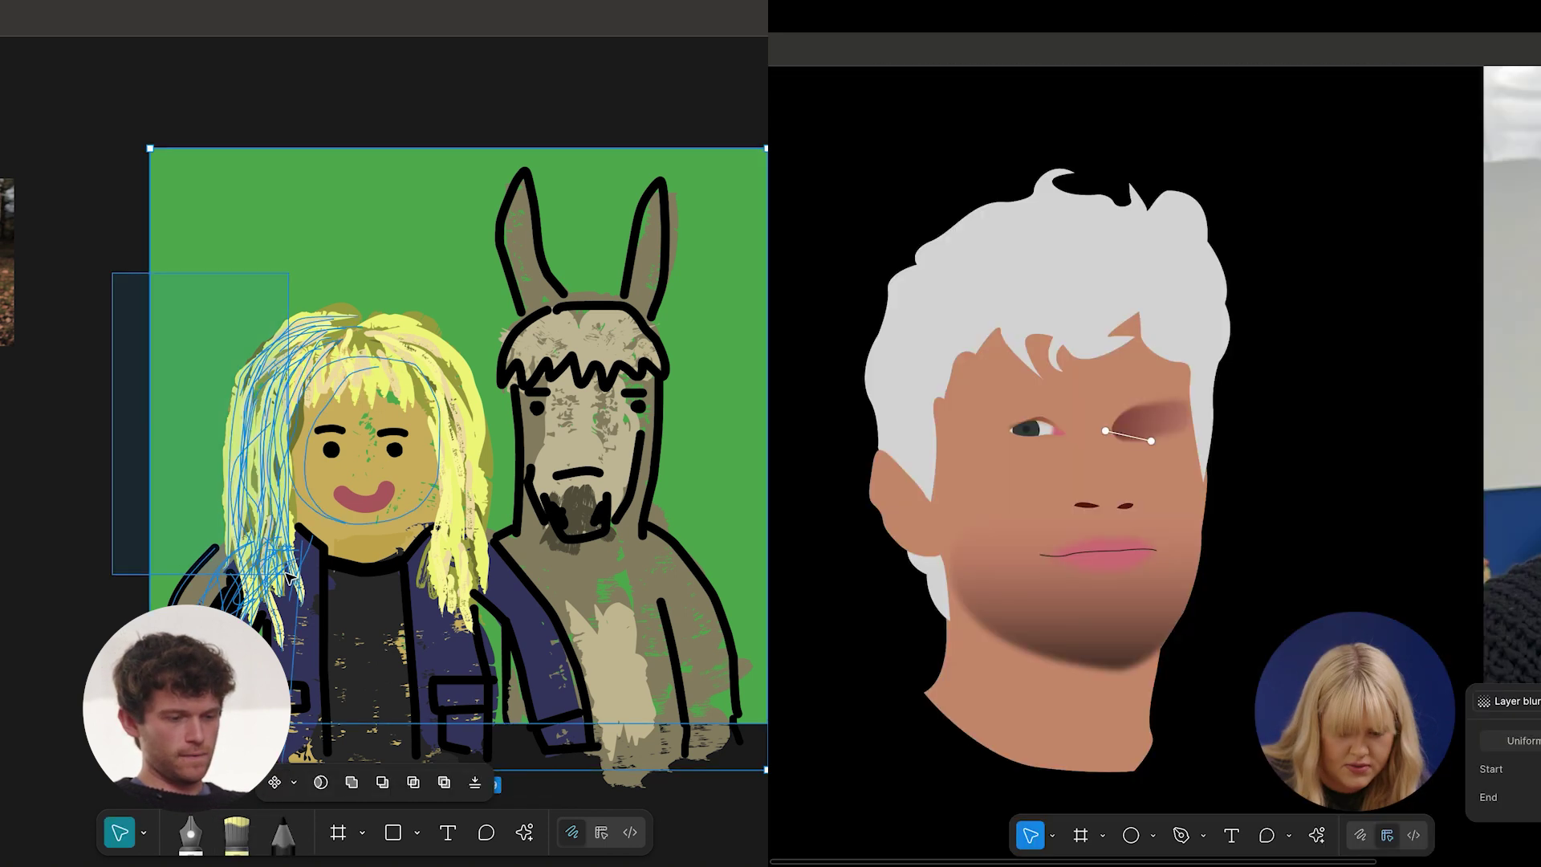
drag(289, 574, 289, 578)
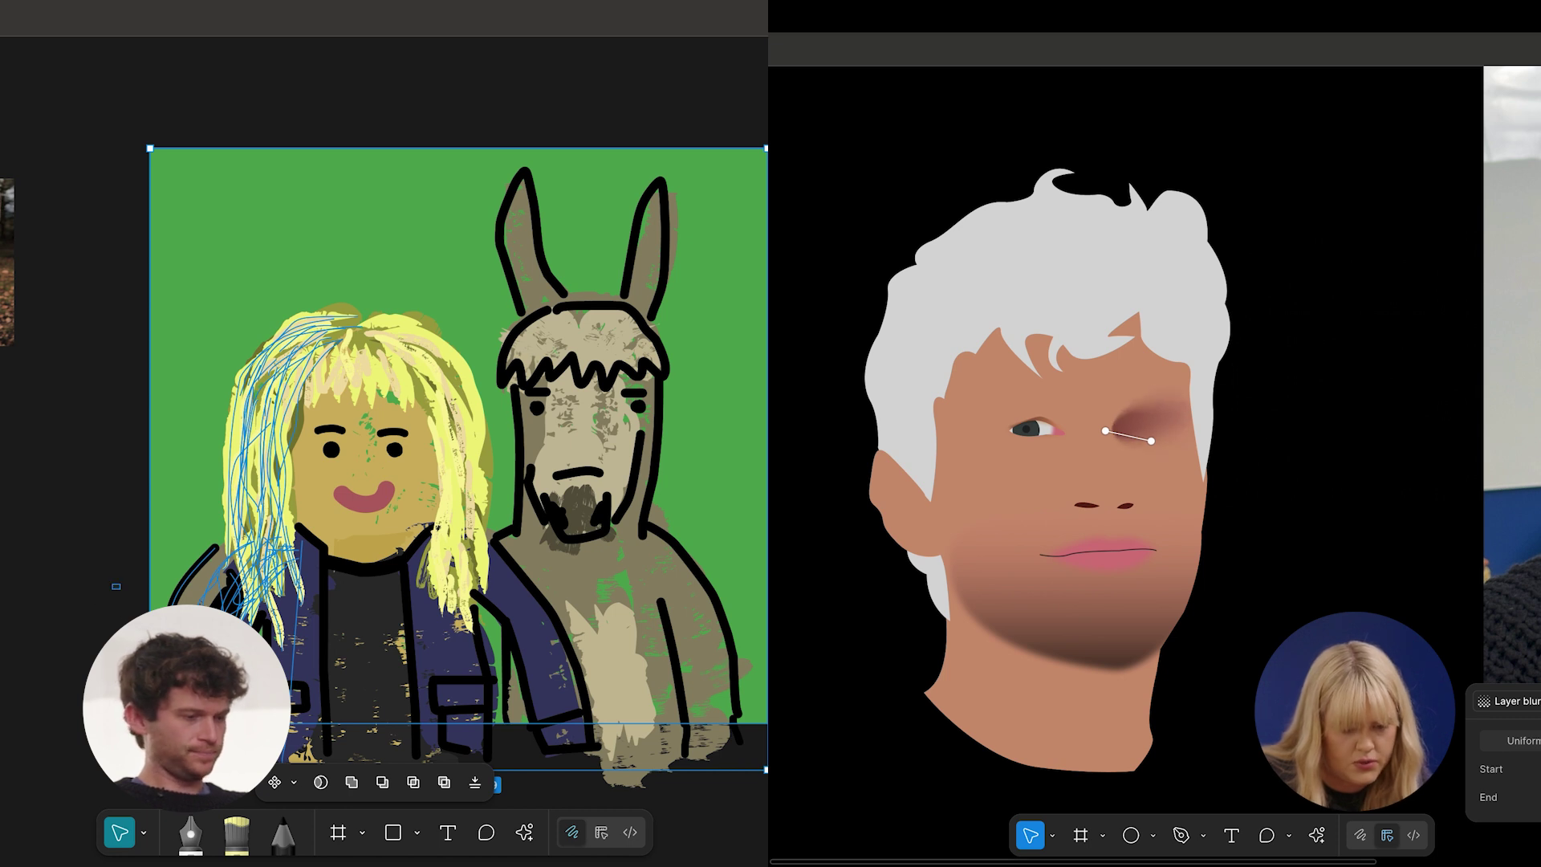
click(117, 587)
click(1303, 400)
Open the 0% stop colour of the portrait's eye-socket gradient, and ready the black size-28 pencil for the figures.
scroll(1300, 402, down, 5)
scroll(1301, 402, right, 5)
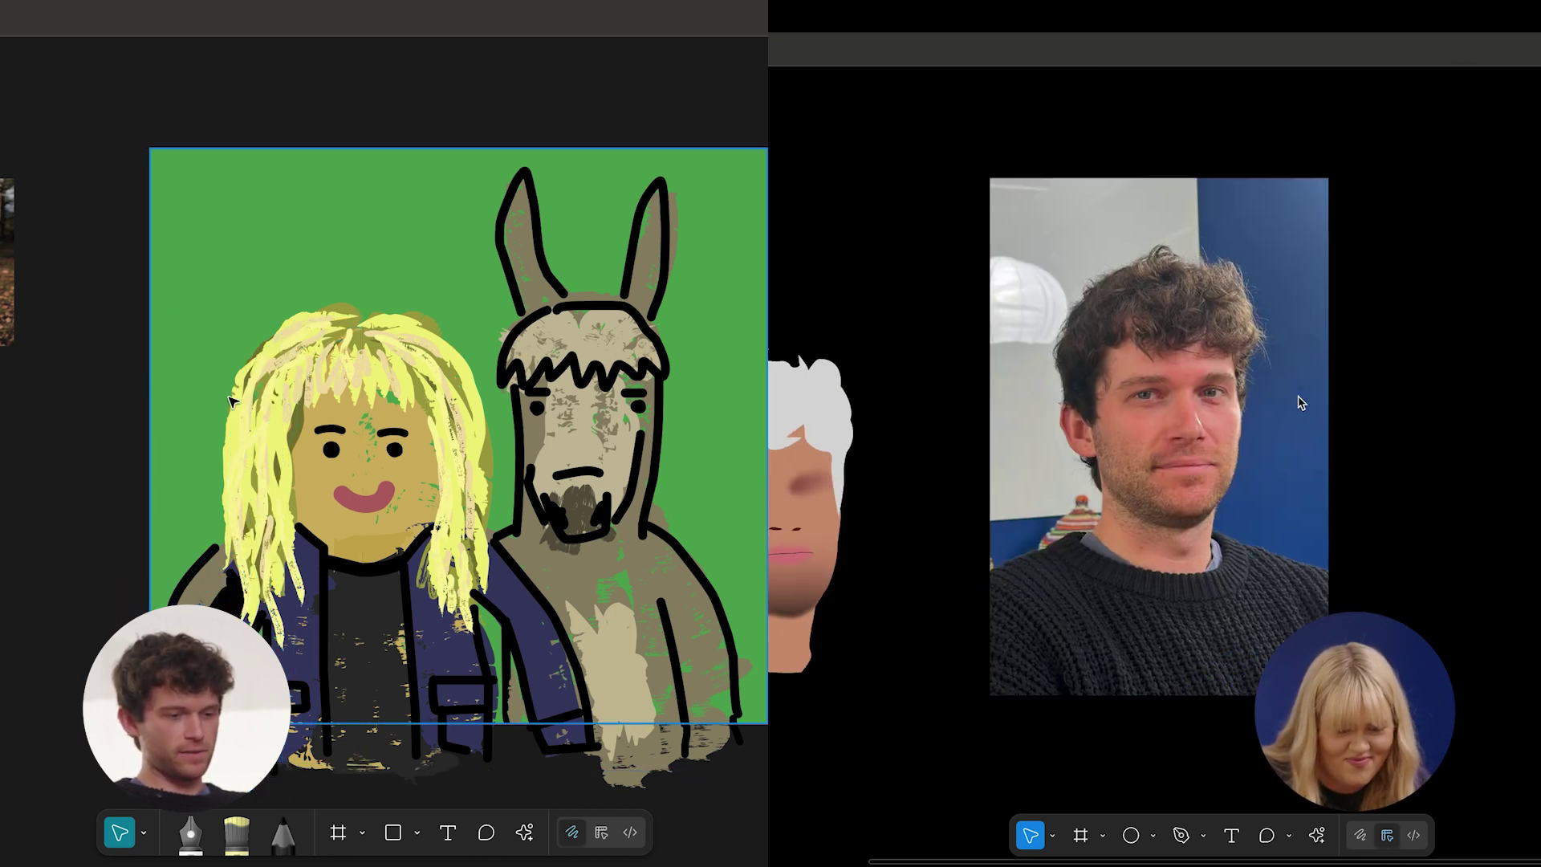
scroll(1301, 403, up, 10)
key(p)
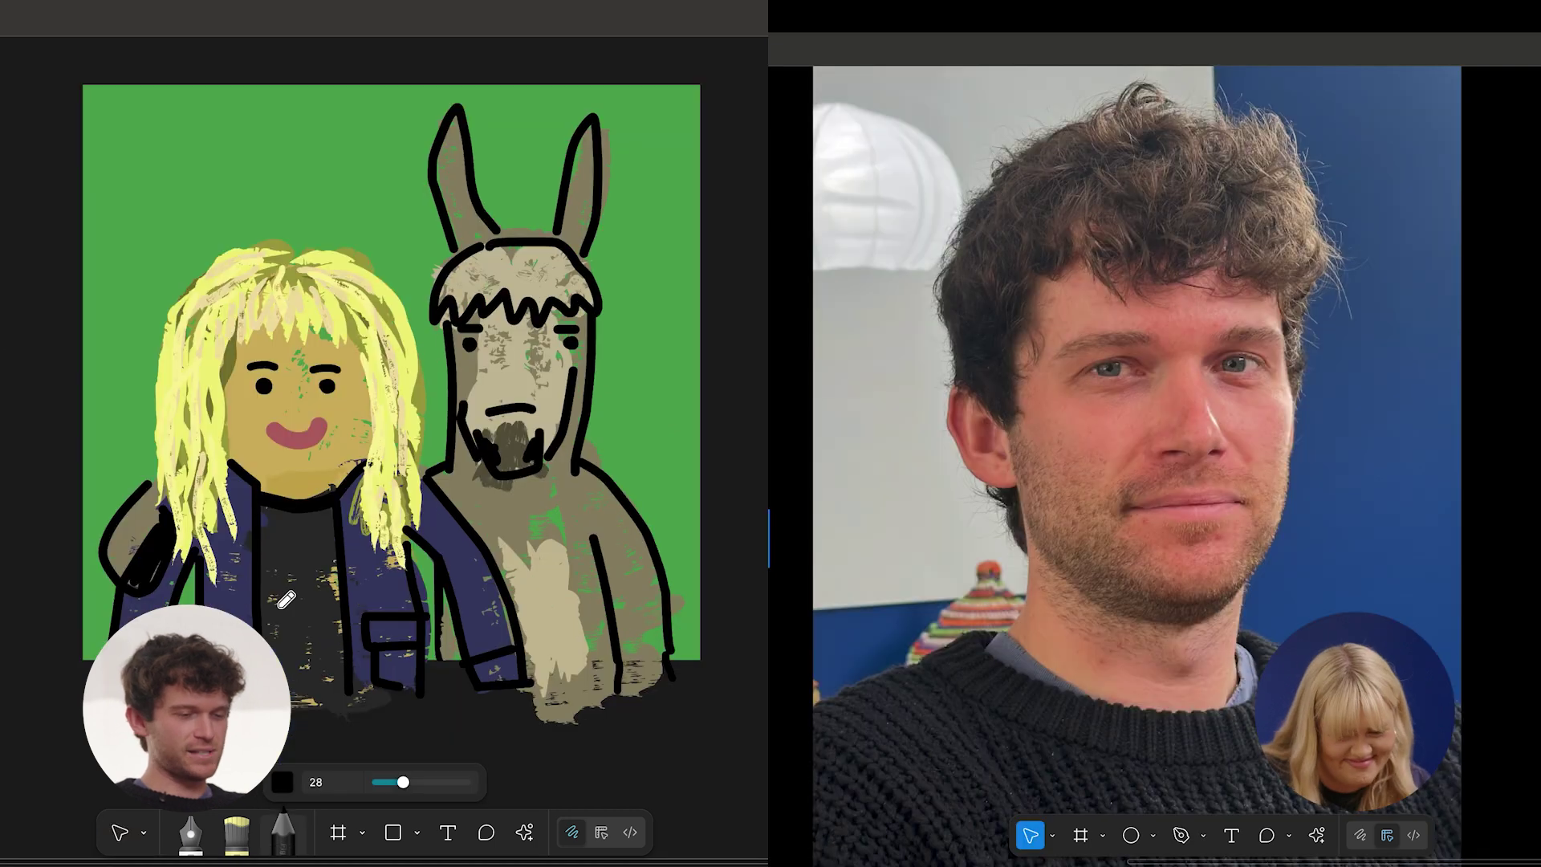
click(1539, 598)
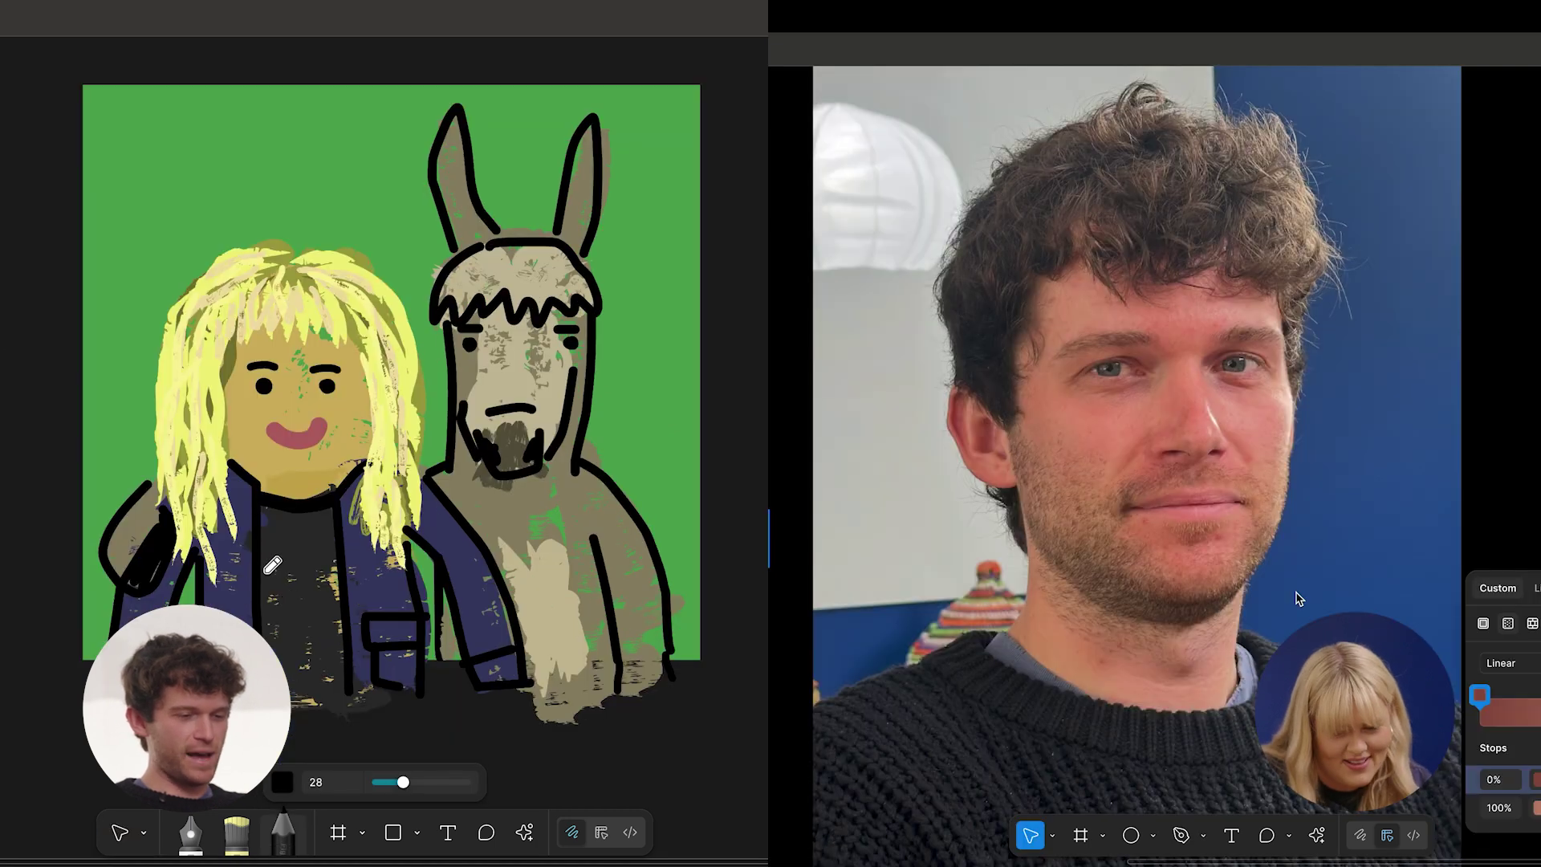
click(1535, 778)
Try to outline the outer edge of the first figure's hair with the black pencil.
drag(275, 238, 232, 251)
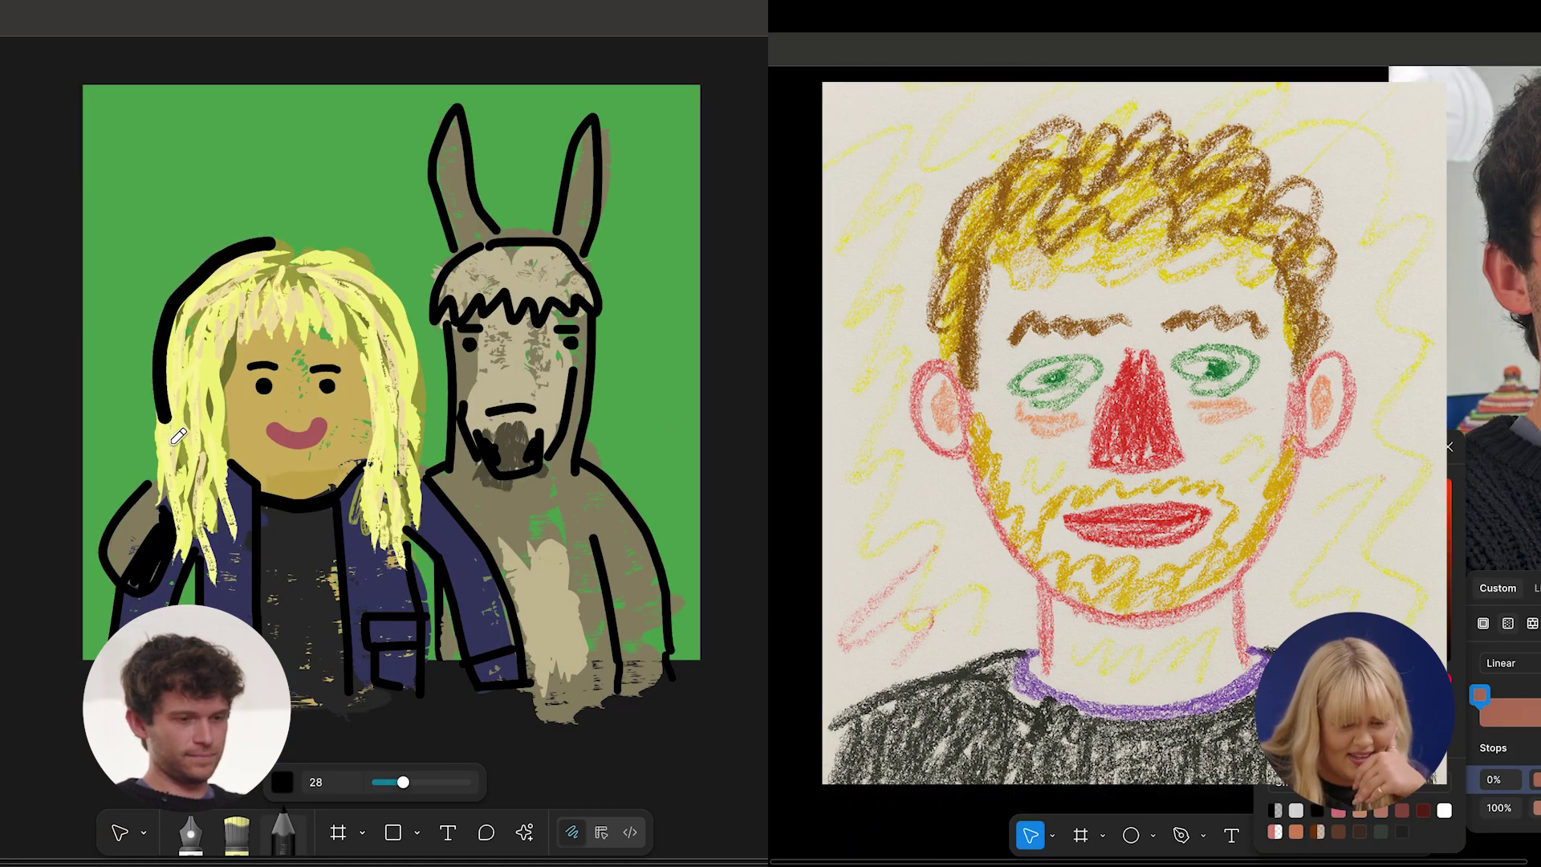
key(ctrl+z)
drag(267, 251, 181, 311)
key(ctrl+z)
Reposition the start of the linear shading gradient around the portrait's open eye.
drag(1000, 399, 964, 403)
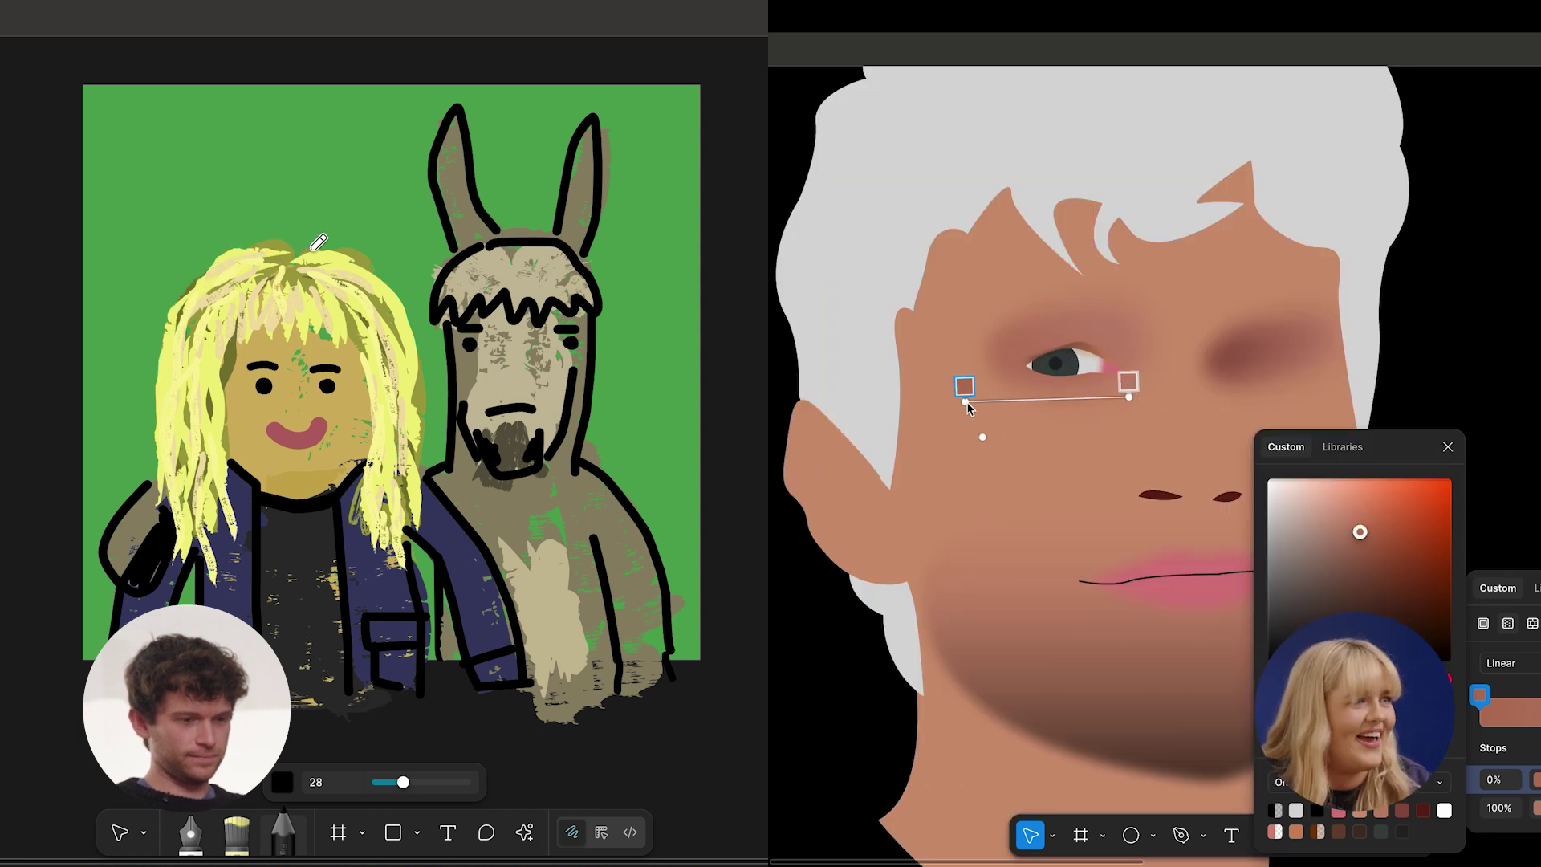
scroll(1008, 373, right, 8)
scroll(1008, 373, down, 5)
Try to draw a jagged fringe line across the first figure's forehead with the black pencil at size 10.
mouse_move(292, 262)
mouse_down()
mouse_move(230, 283)
mouse_move(196, 384)
mouse_up()
scroll(1008, 373, left, 6)
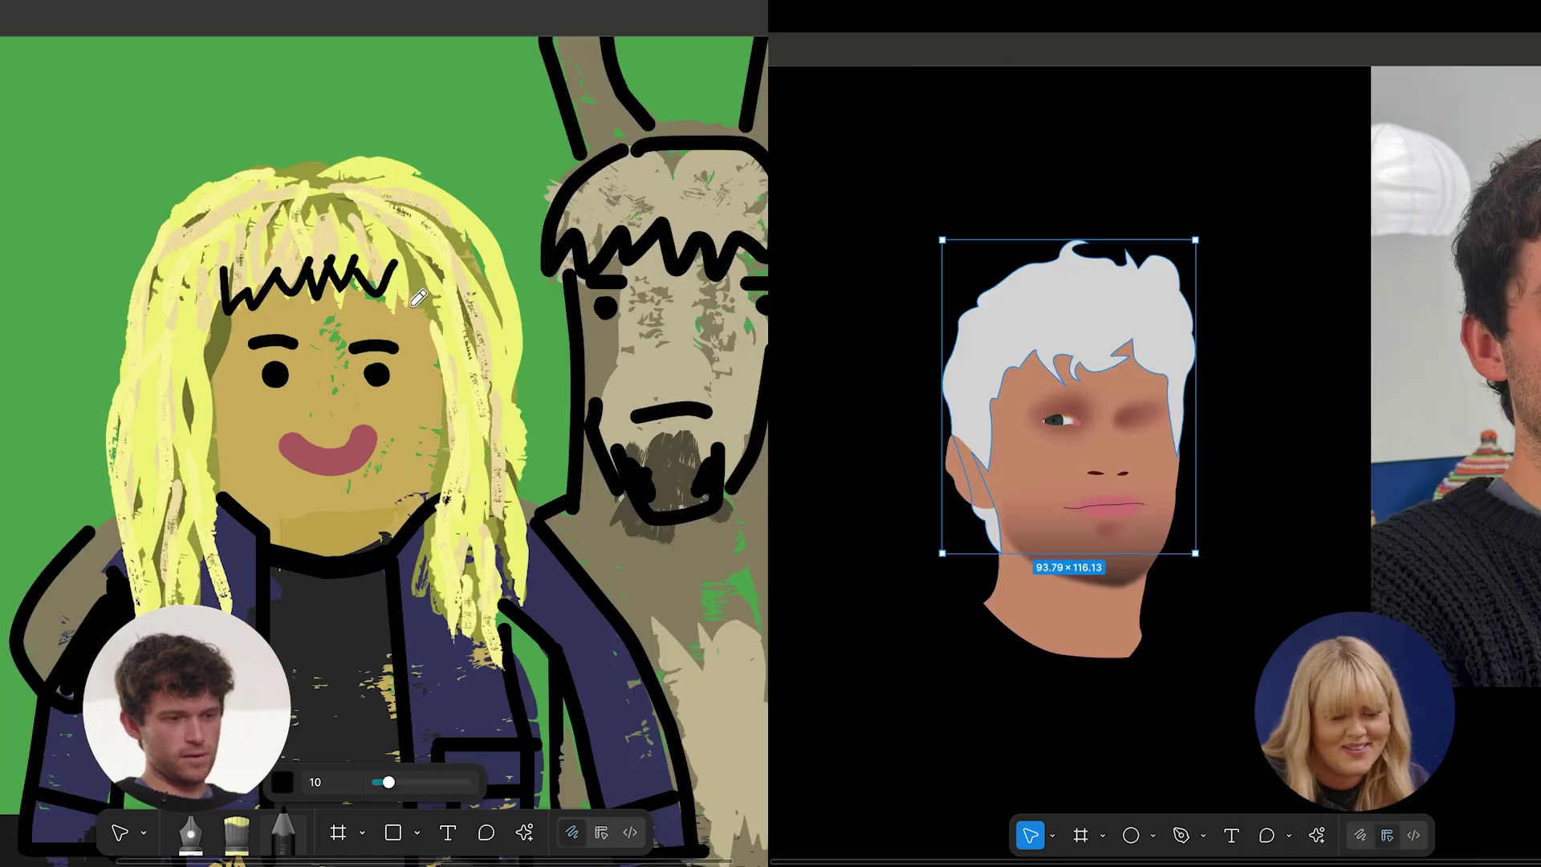
drag(395, 269, 436, 251)
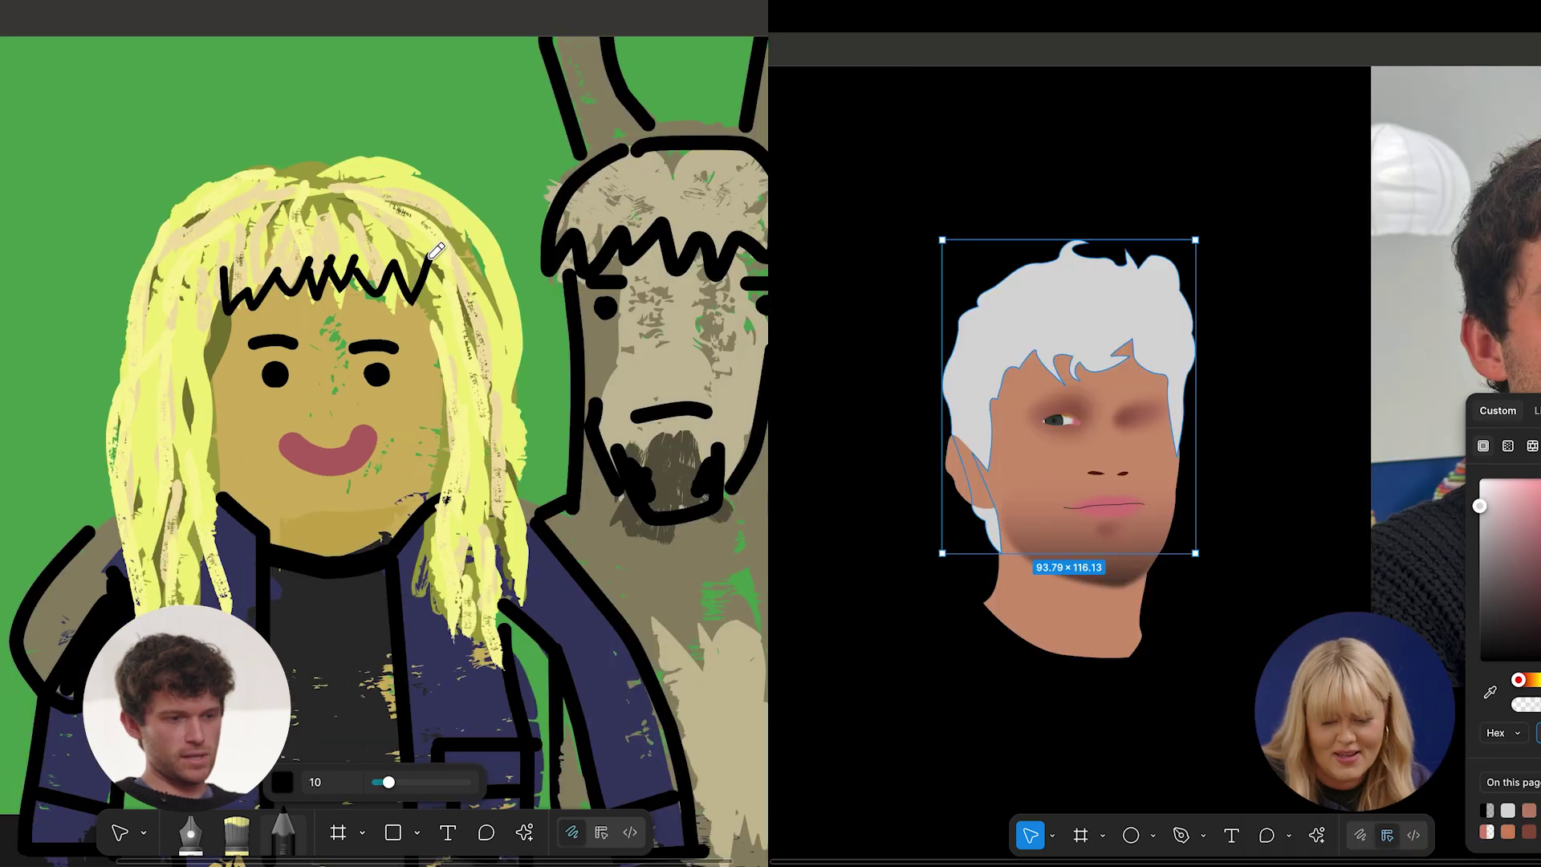
Recolour the portrait's hair with a near-black shade sampled from the photo's hair, and undo the first figure's jagged fringe strokes.
click(1490, 692)
key(ctrl+z)
key(ctrl+z)
key(ctrl+z)
key(ctrl+z)
click(1491, 306)
click(1249, 386)
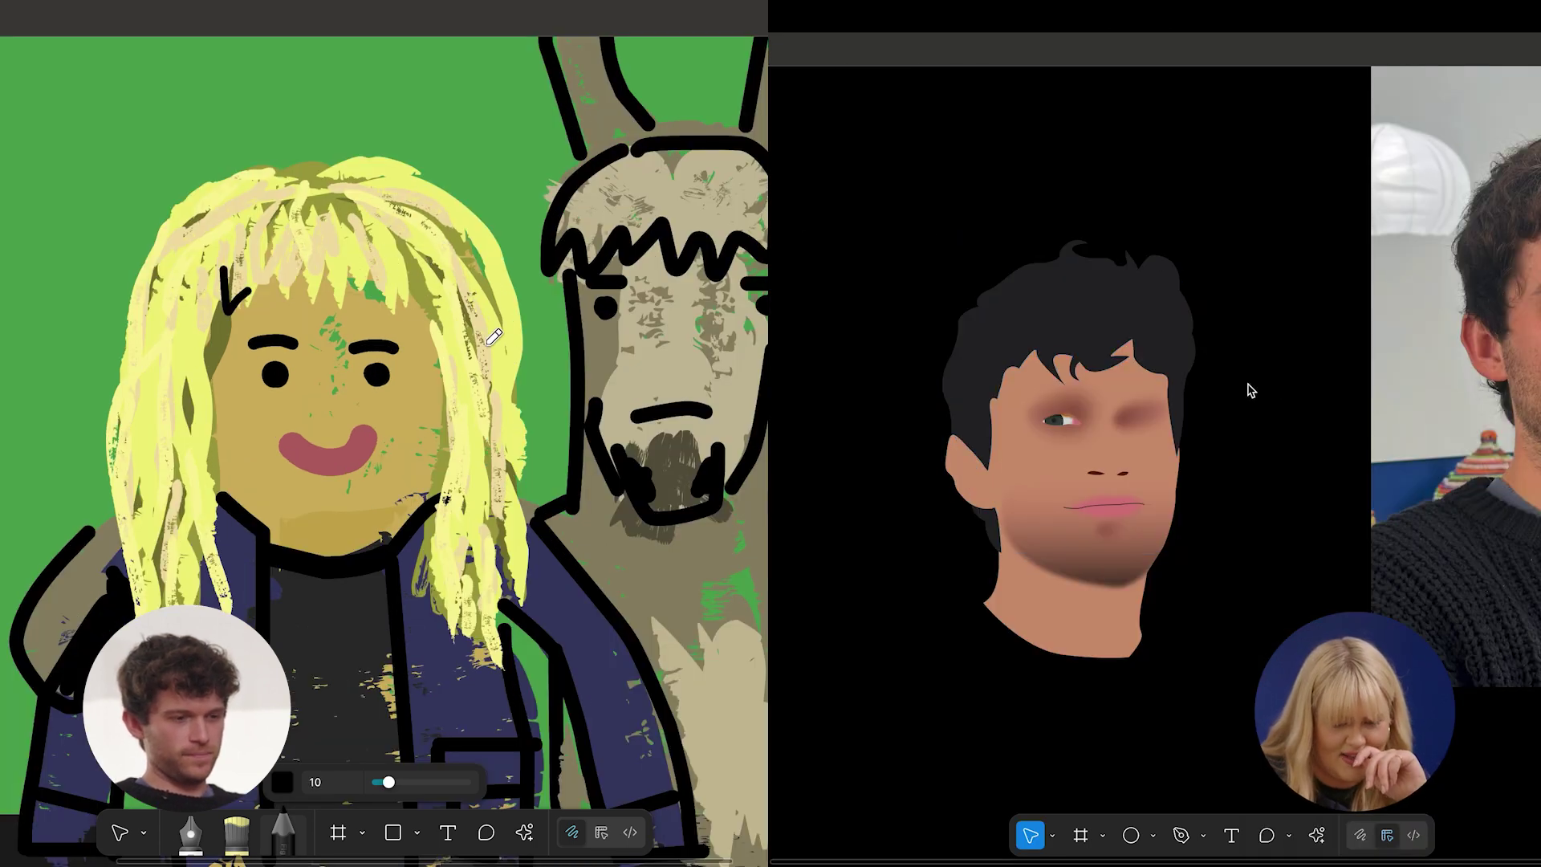
Place a blue background rectangle behind the portrait, and add a short black pencil line at the donkey's shoulder.
scroll(443, 375, down, 5)
mouse_move(848, 102)
mouse_down()
mouse_move(1225, 700)
mouse_move(1204, 670)
mouse_up()
scroll(443, 375, right, 2)
key([)
scroll(443, 374, up, 5)
mouse_move(1287, 543)
mouse_down()
mouse_move(1231, 619)
mouse_move(1236, 603)
mouse_up()
drag(414, 448, 468, 471)
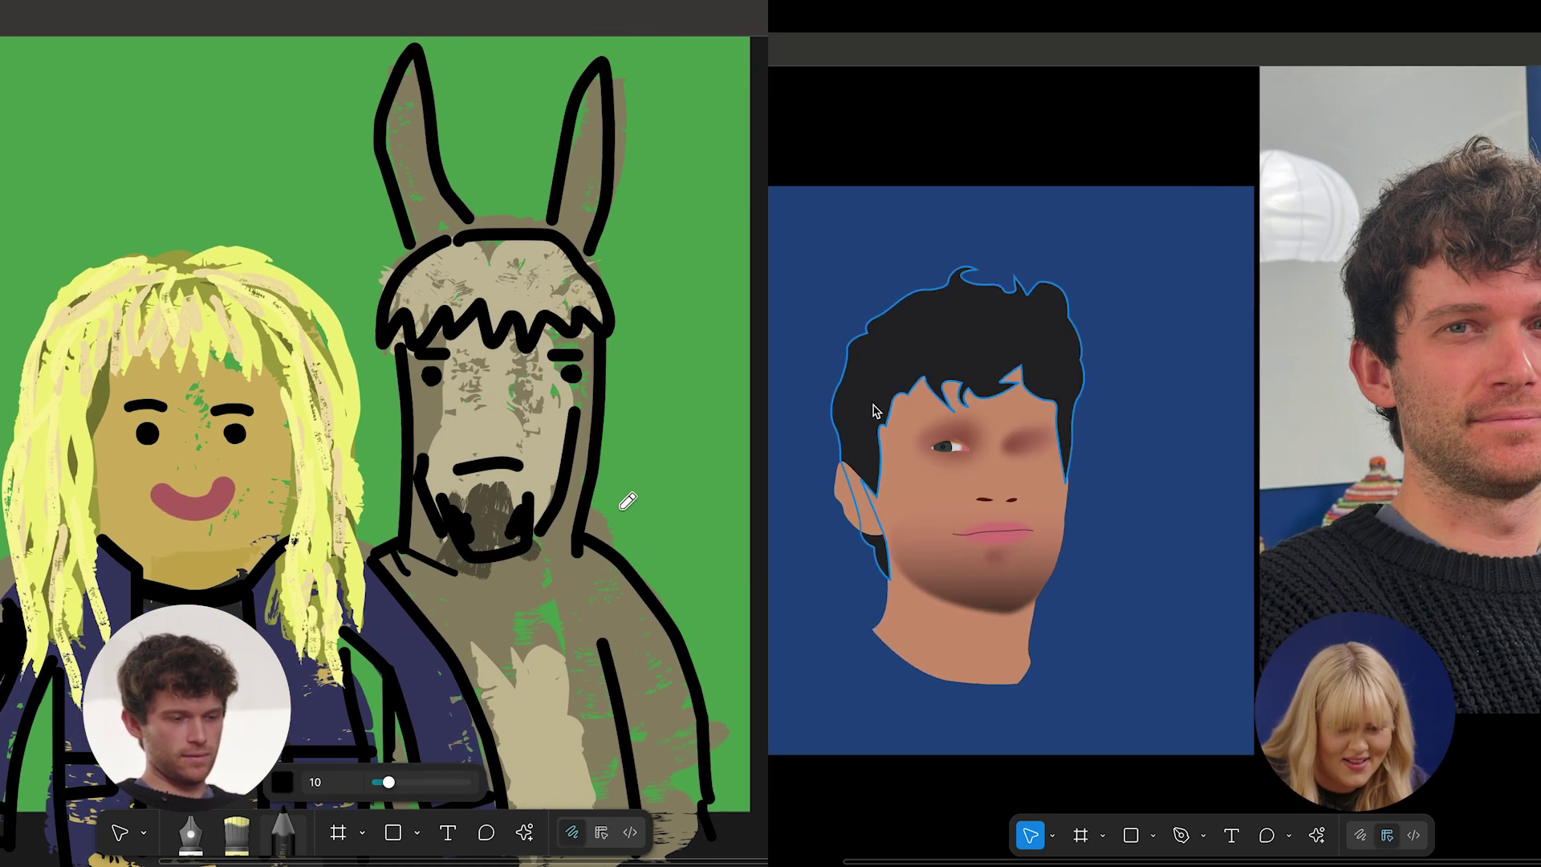
Change the portrait's hair fill to a linear gradient with its 100% stop sampled from the photo's dark hair.
scroll(417, 449, down, 3)
click(963, 321)
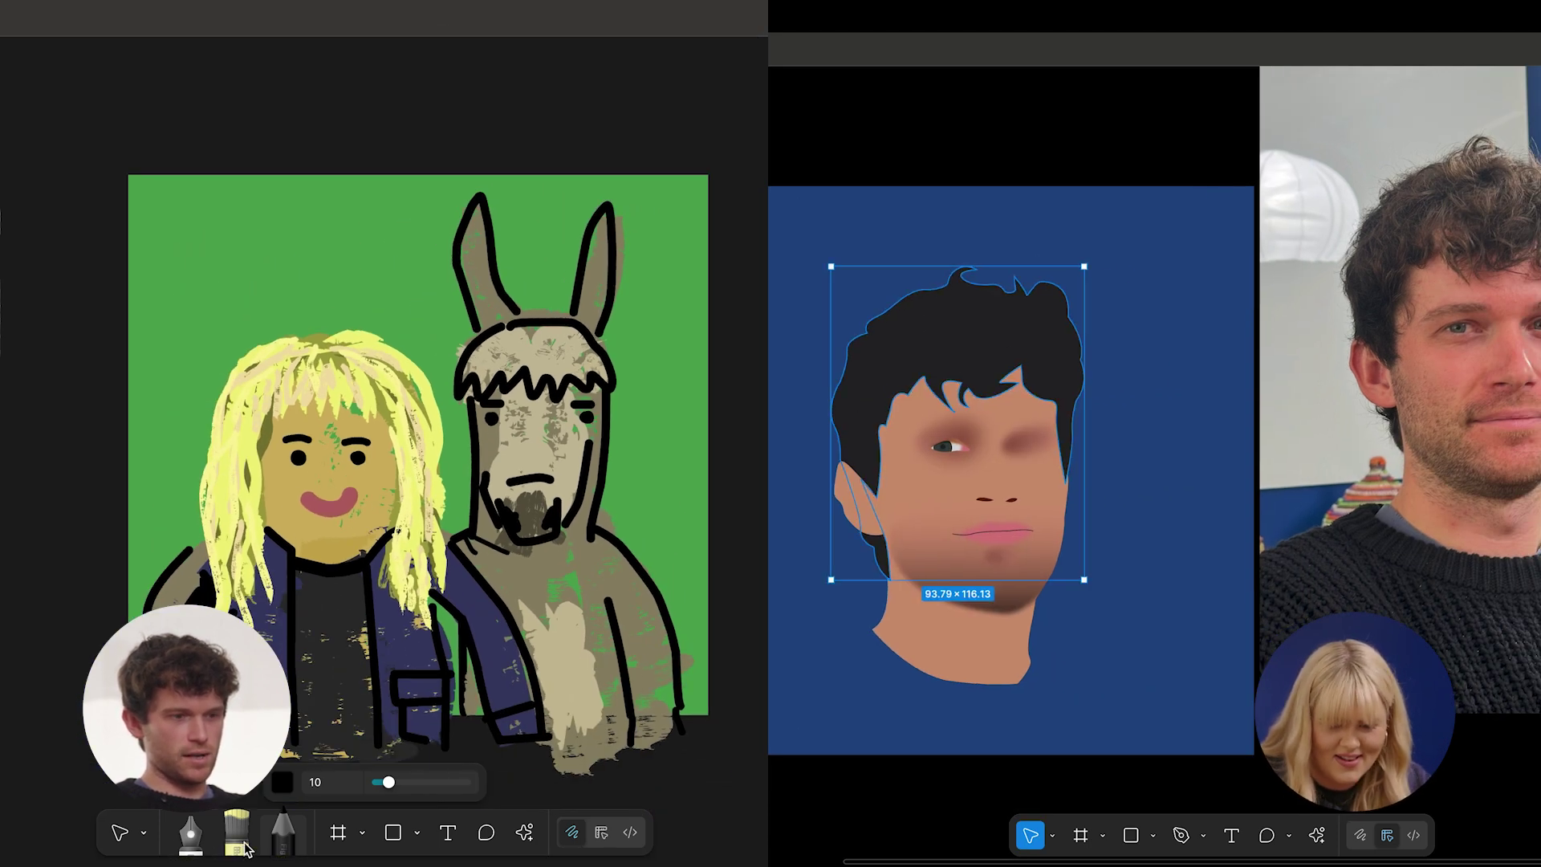
click(1539, 404)
click(1507, 425)
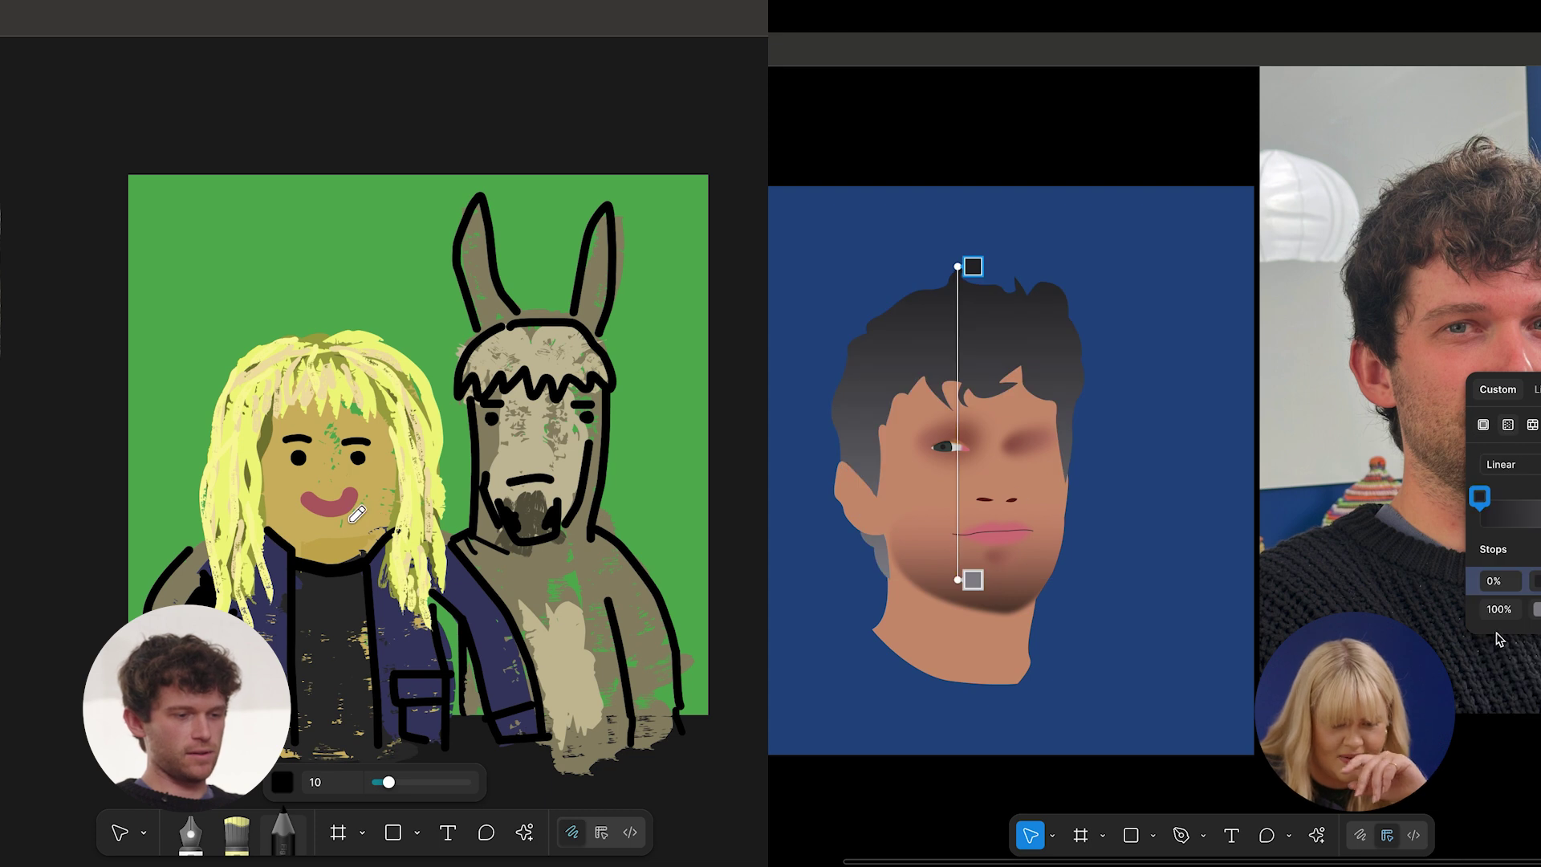
scroll(357, 514, right, 4)
click(1537, 610)
key(v)
key(i)
click(55, 264)
click(1382, 318)
Set the hair gradient's 0% stop to a warm dark brown, and move the green background square clear of the figures.
click(1535, 580)
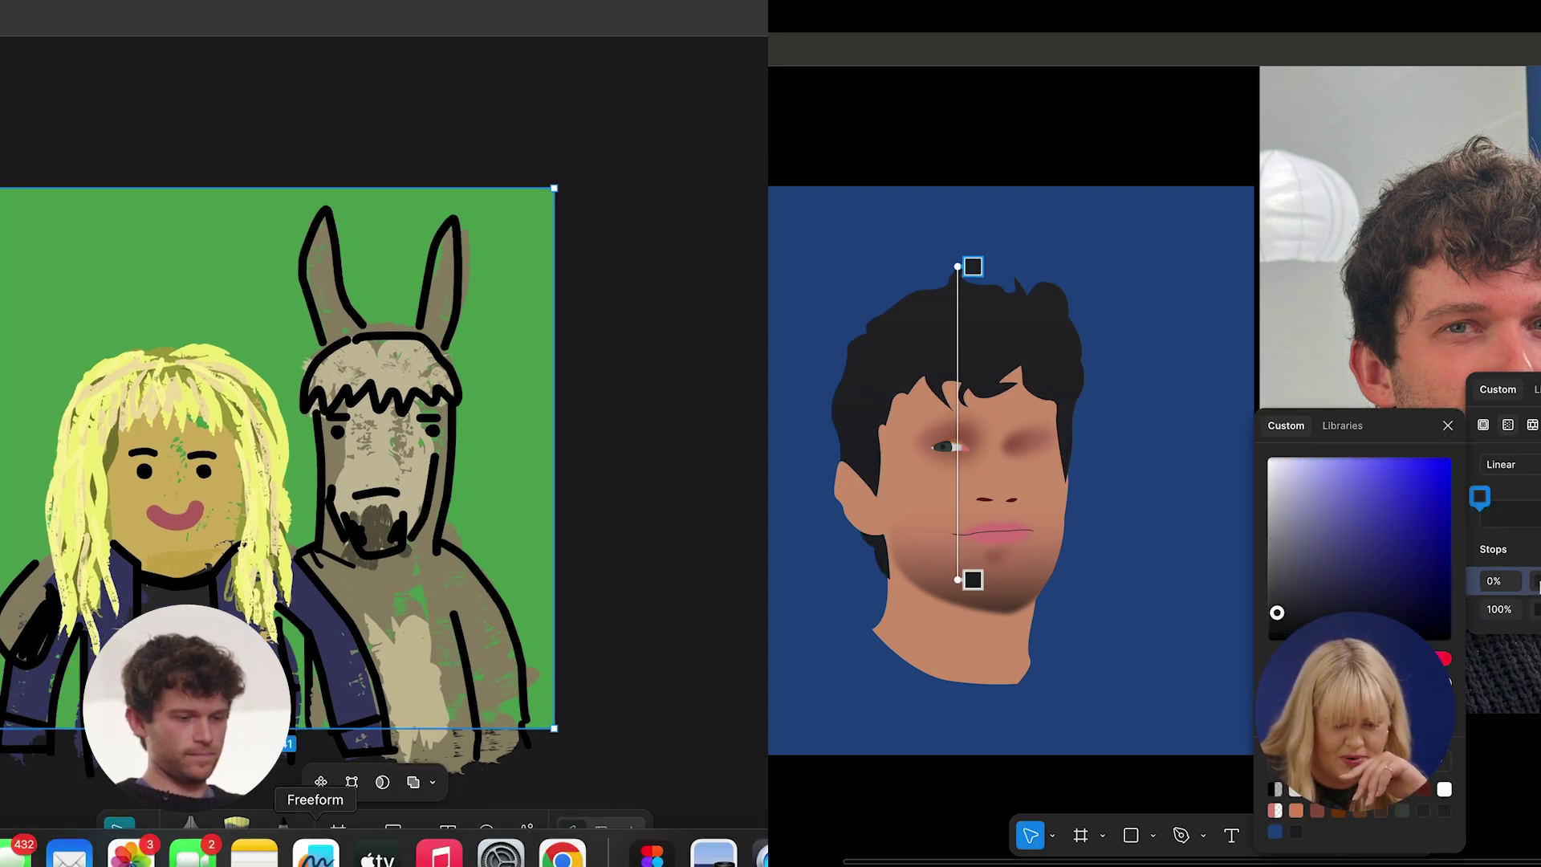
key(i)
scroll(539, 506, down, 5)
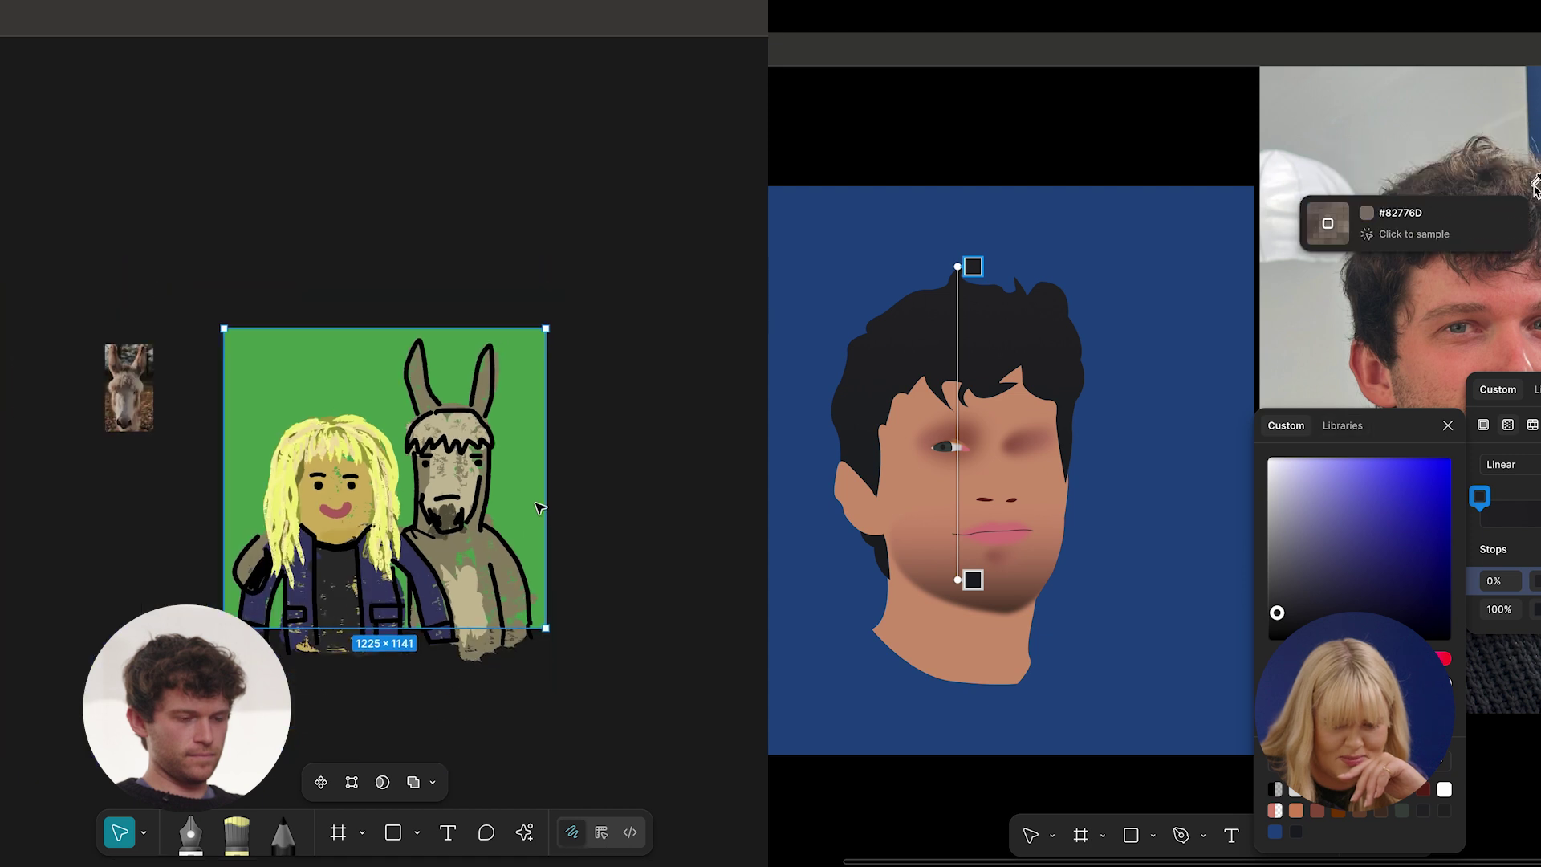
click(1414, 183)
scroll(539, 505, right, 4)
drag(1319, 540, 1359, 561)
drag(140, 471, 327, 472)
drag(1359, 561, 1431, 586)
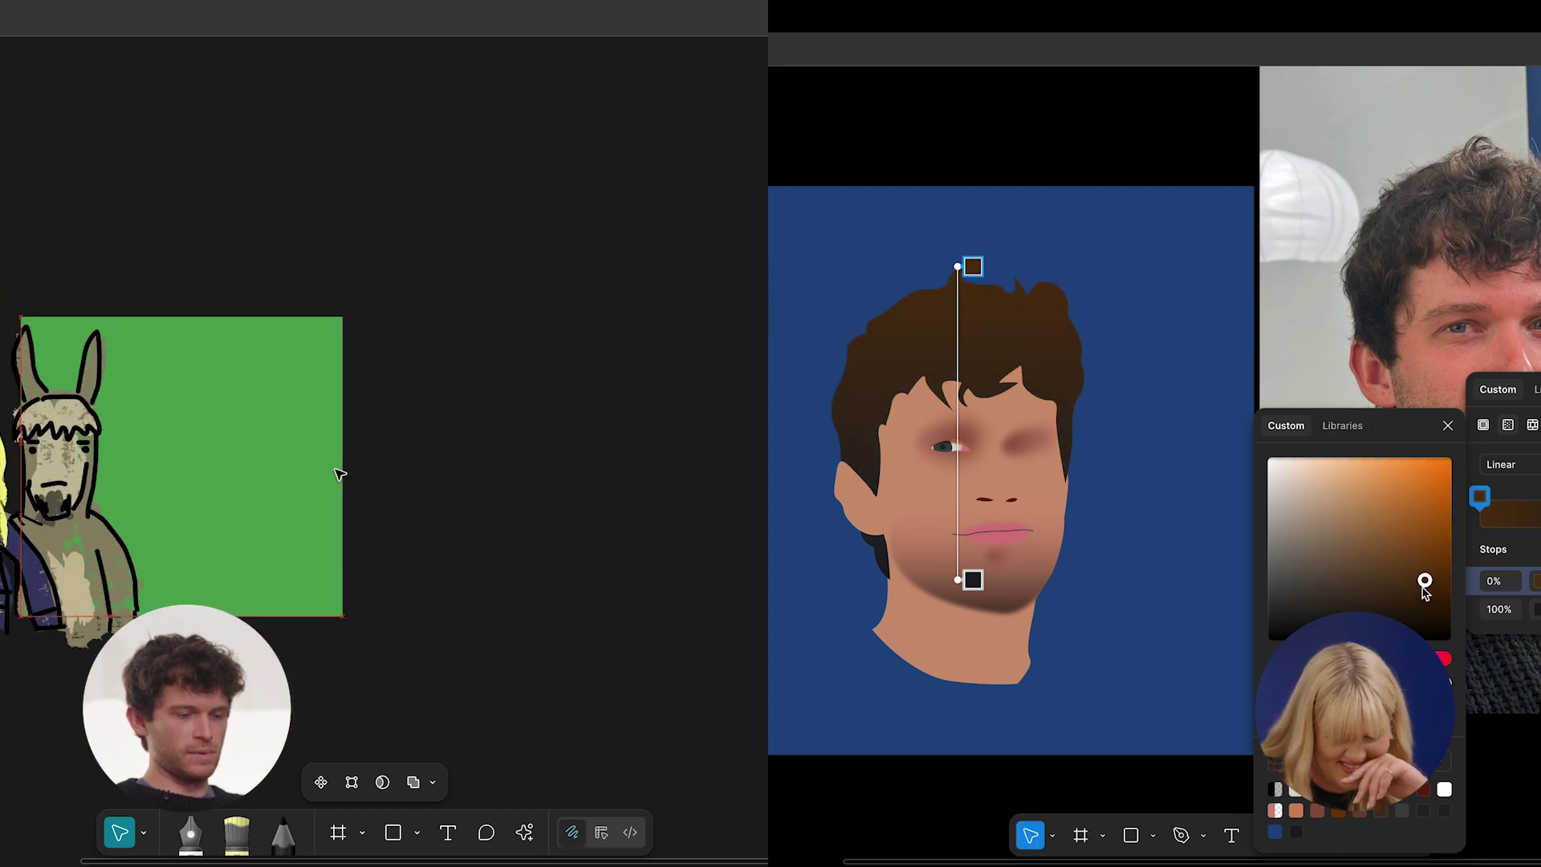
drag(327, 472, 468, 472)
drag(1431, 587, 1414, 582)
drag(468, 472, 519, 472)
drag(1414, 582, 1415, 581)
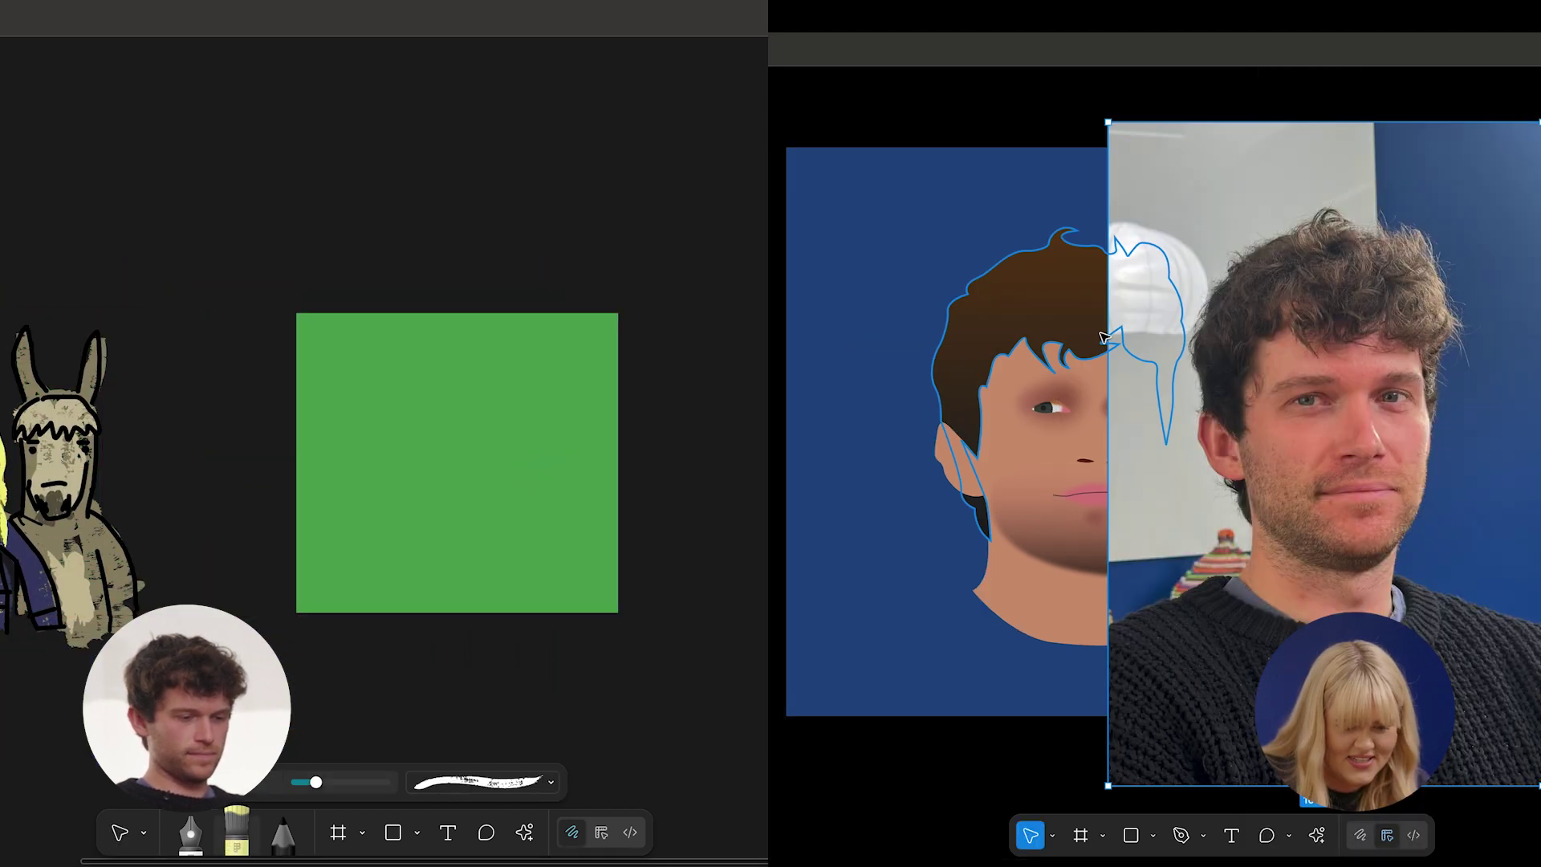
Set the brush colour to a dark muted green for painting the background square.
scroll(1104, 339, up, 5)
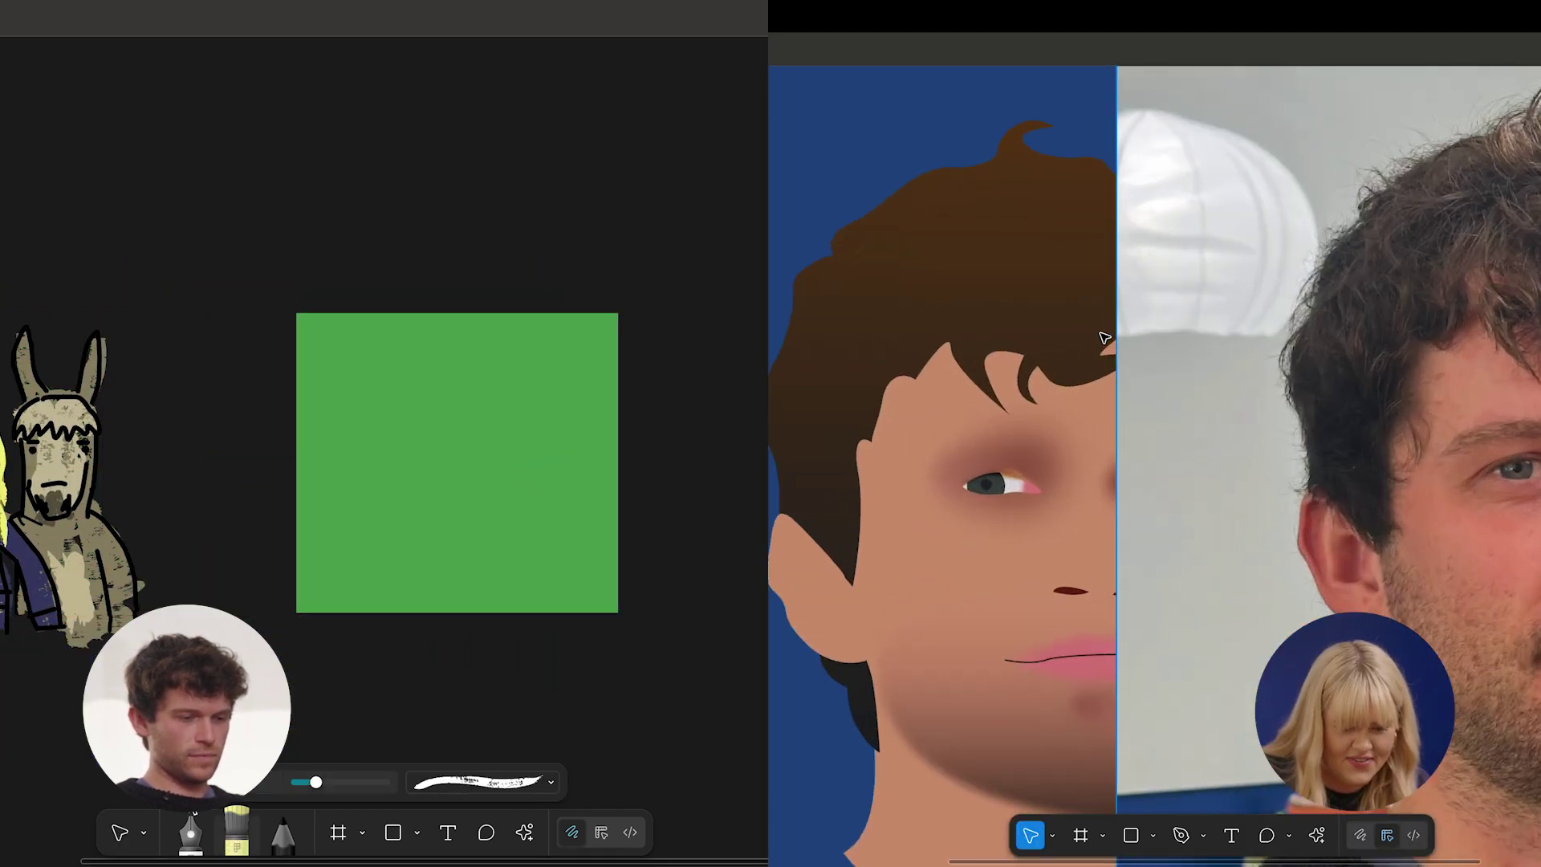
scroll(1104, 339, right, 3)
click(201, 782)
scroll(1426, 324, up, 5)
scroll(1424, 325, up, 1)
click(197, 588)
scroll(1425, 326, left, 8)
drag(179, 546, 196, 513)
scroll(1424, 326, down, 5)
scroll(1424, 325, up, 3)
scroll(1420, 331, right, 7)
scroll(1419, 335, down, 5)
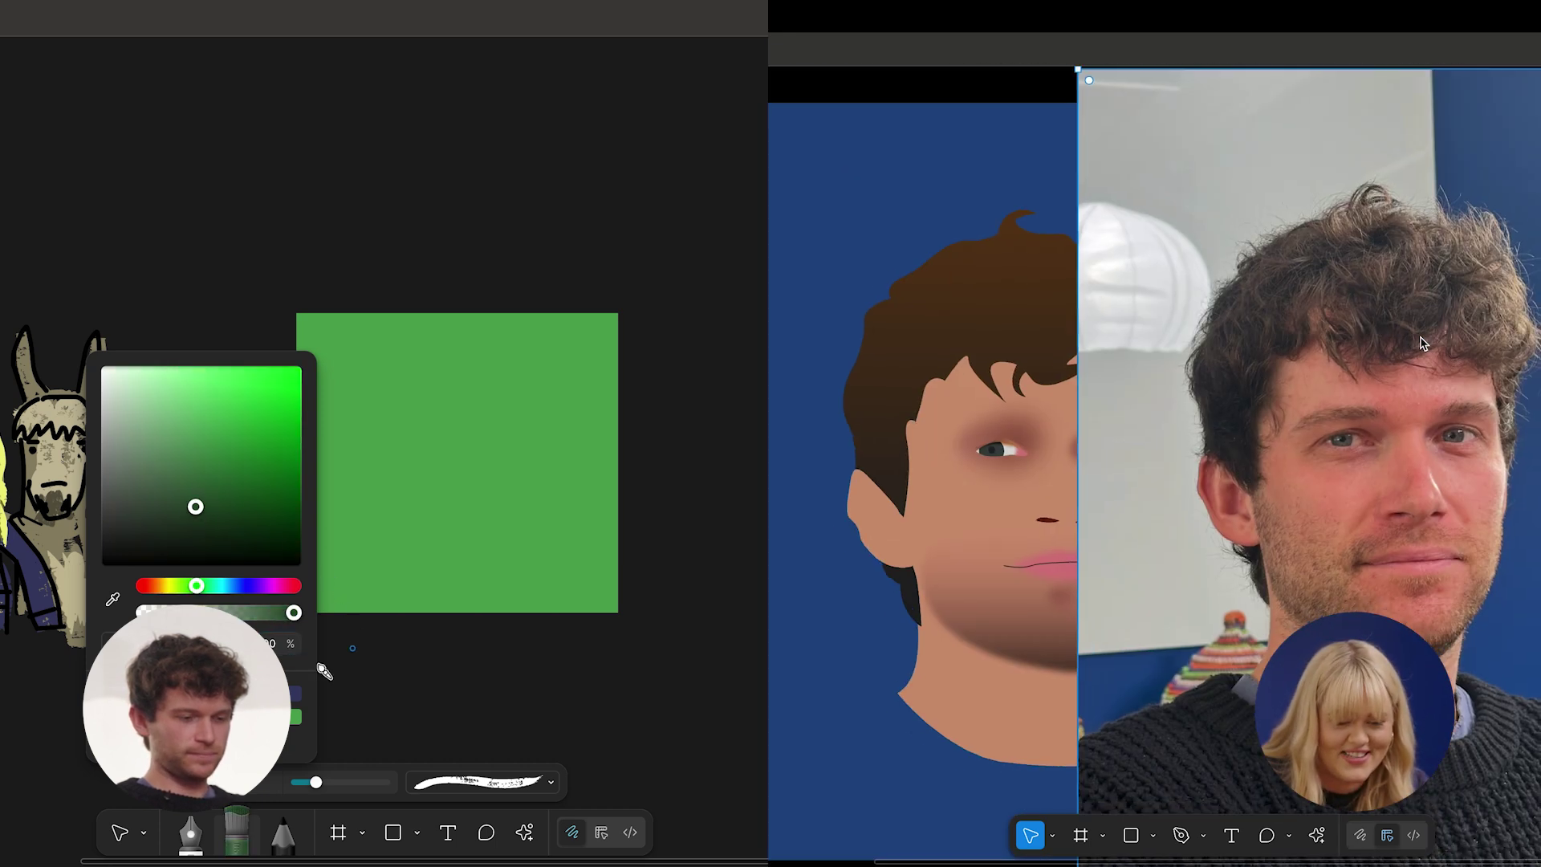
scroll(1419, 337, left, 4)
scroll(1369, 416, up, 6)
click(379, 704)
Try an enlarged brush with a dark green stroke along the lower corner of the green square.
drag(316, 783, 361, 783)
click(1239, 349)
mouse_move(297, 556)
mouse_down()
mouse_move(328, 603)
mouse_move(299, 503)
mouse_up()
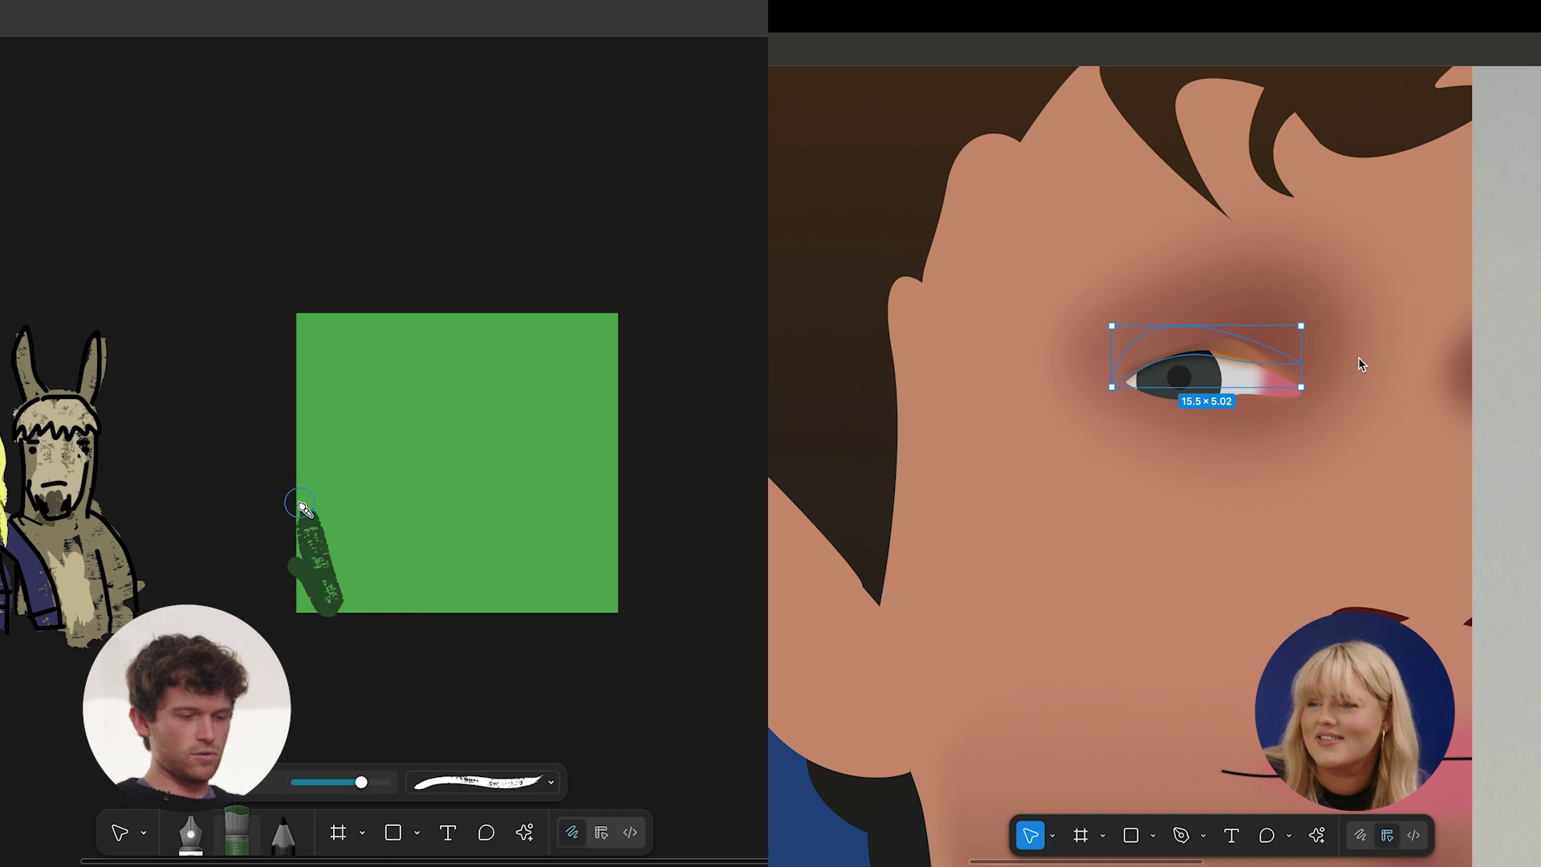
scroll(1360, 358, right, 2)
click(1359, 357)
key(ctrl+z)
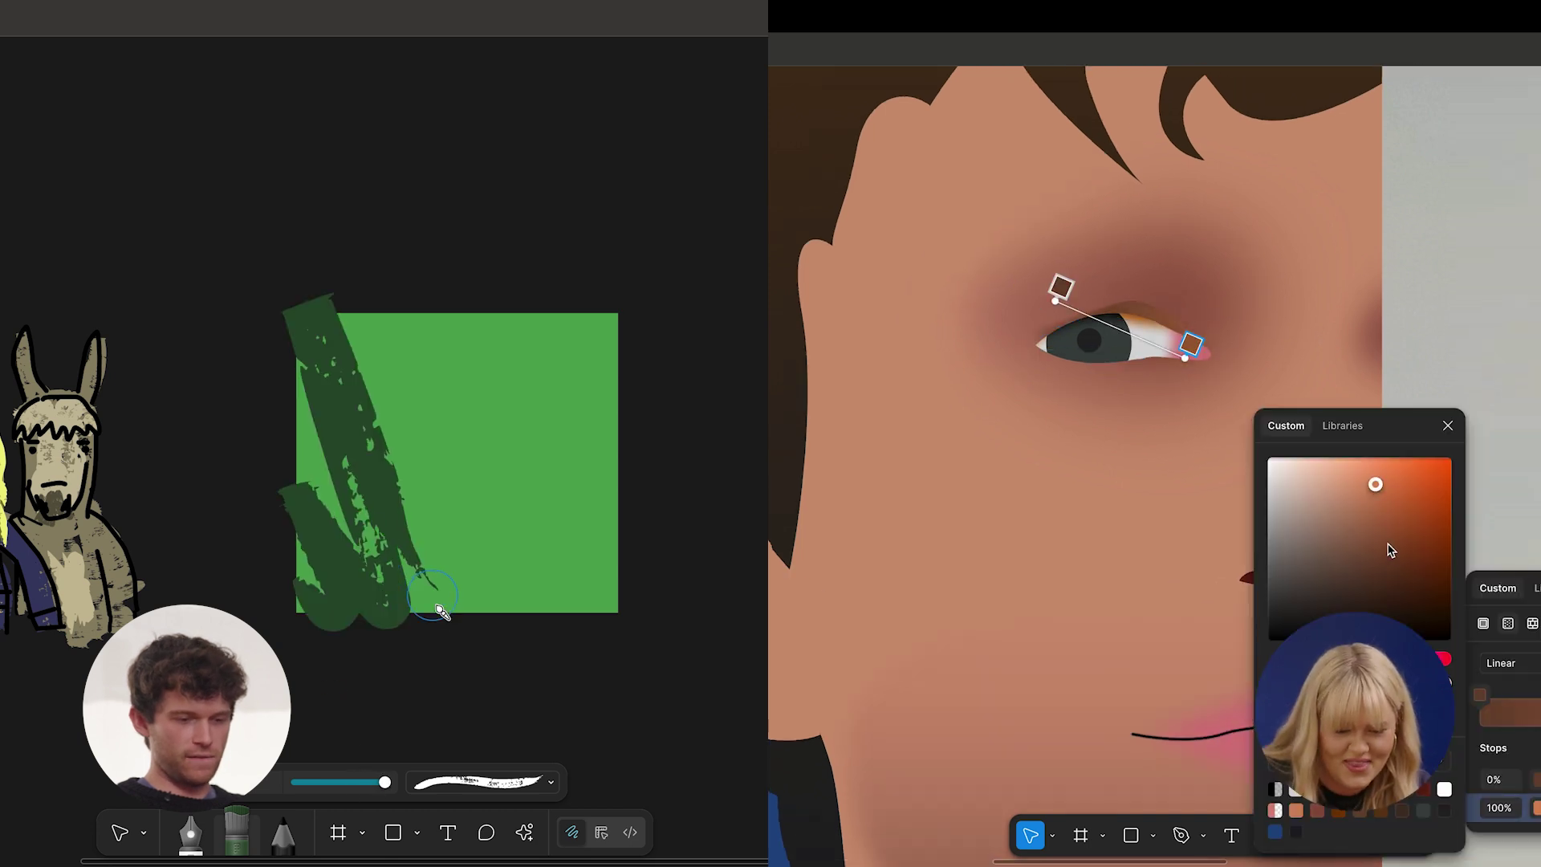
Paint broad dark green zigzags across the green square, and darken the upper eyelid gradient's 100% stop to a deeper brown.
drag(438, 604, 459, 621)
drag(1390, 546, 1391, 533)
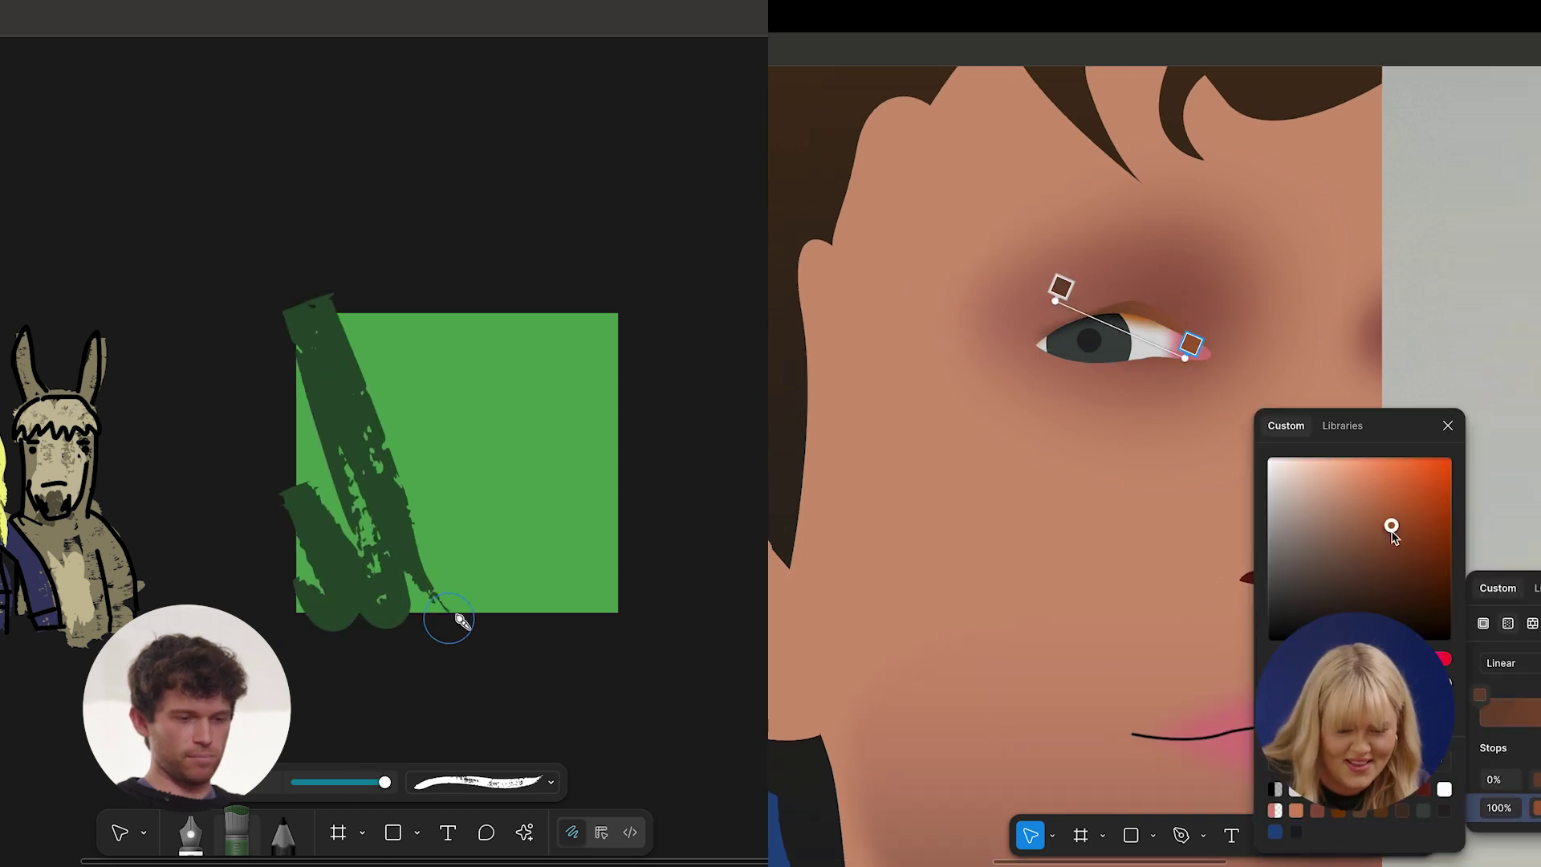
drag(459, 622, 393, 382)
drag(1391, 533, 1395, 546)
mouse_move(393, 382)
mouse_down()
mouse_move(491, 495)
mouse_move(560, 618)
mouse_move(565, 528)
mouse_move(498, 318)
mouse_move(569, 398)
mouse_move(614, 554)
mouse_move(629, 537)
mouse_move(585, 330)
mouse_move(602, 321)
mouse_move(652, 439)
mouse_up()
click(1015, 543)
Draw a closed curved lower-eyelid shape under the portrait's open eye with the Pen tool, and select the painted green square.
scroll(1015, 543, down, 8)
scroll(1085, 459, up, 5)
scroll(1085, 459, down, 2)
scroll(1085, 459, up, 4)
scroll(1085, 459, left, 2)
key(p)
scroll(922, 353, up, 4)
click(915, 447)
click(1122, 474)
mouse_move(1043, 481)
mouse_down()
mouse_move(1130, 467)
mouse_move(1114, 465)
mouse_up()
key(v)
mouse_move(713, 269)
mouse_down()
mouse_move(488, 416)
mouse_move(263, 610)
mouse_move(261, 635)
mouse_up()
click(1135, 423)
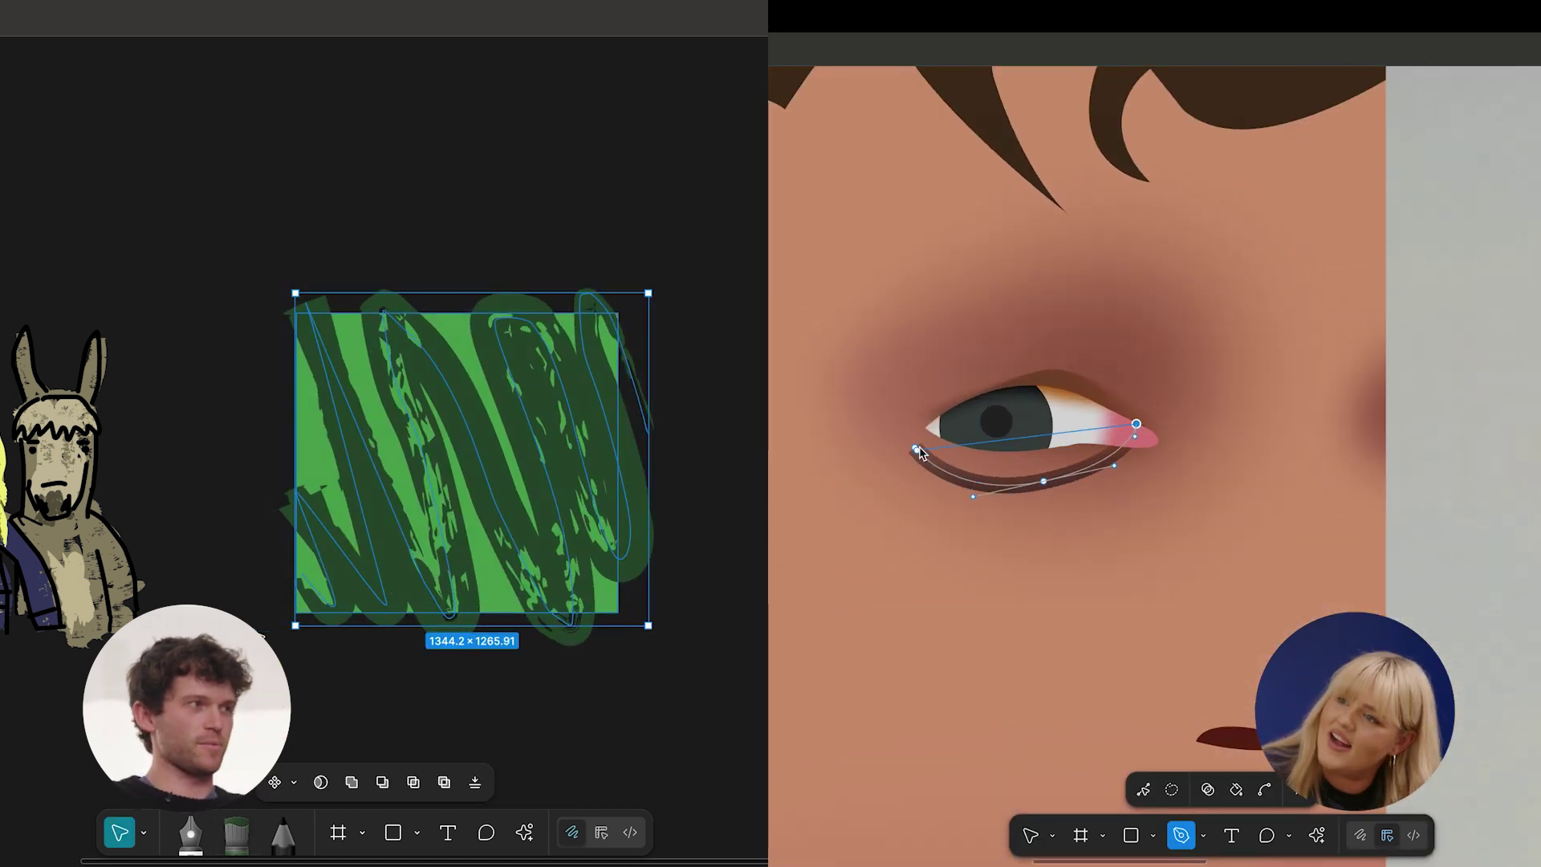
drag(915, 448, 913, 522)
scroll(907, 516, down, 5)
key(Escape)
key(Escape)
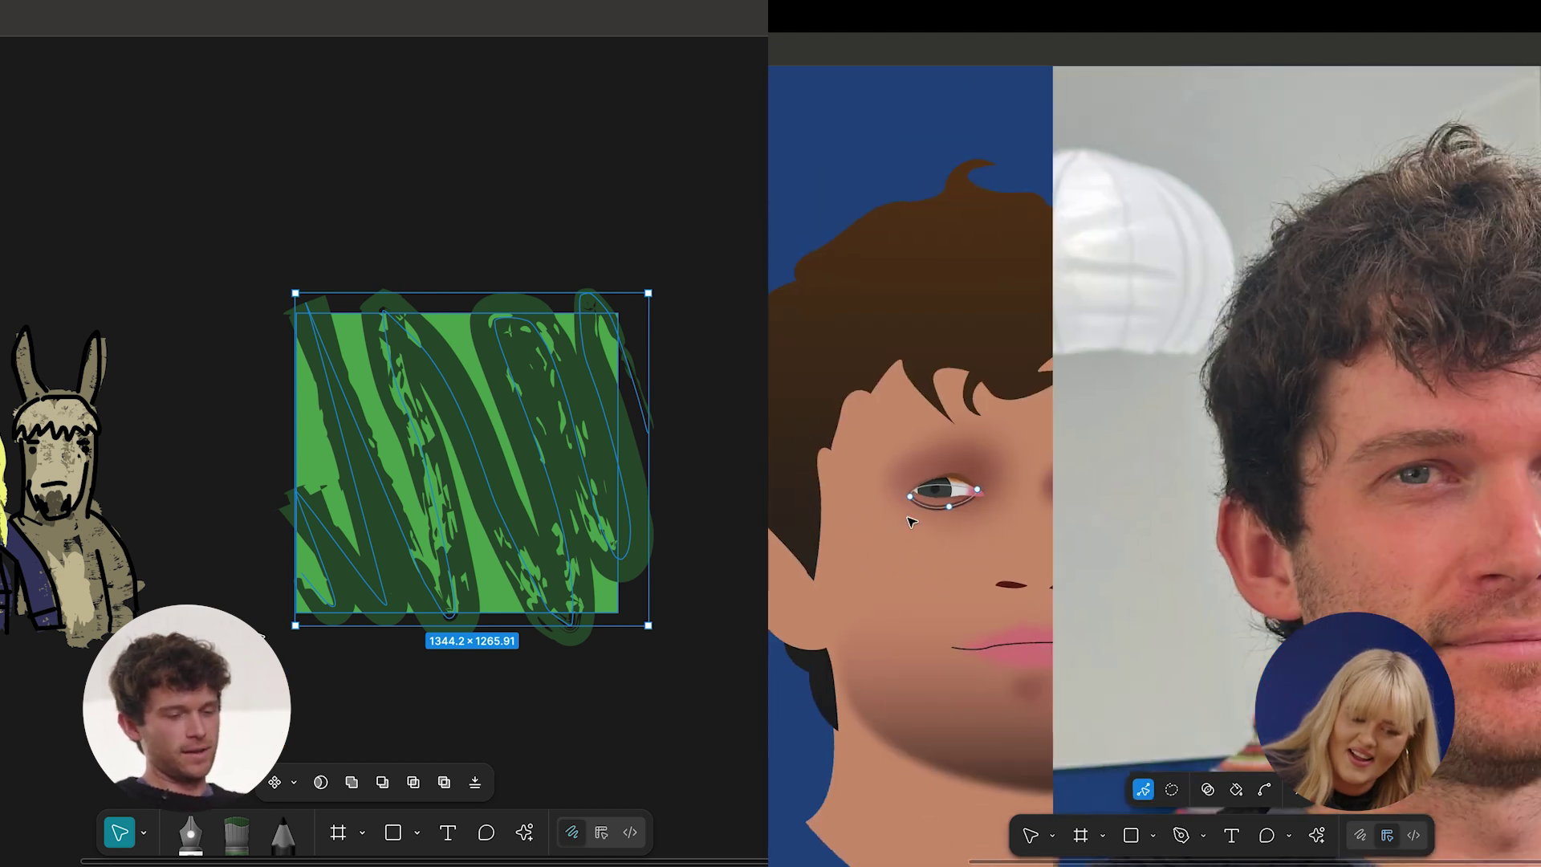
scroll(910, 520, right, 3)
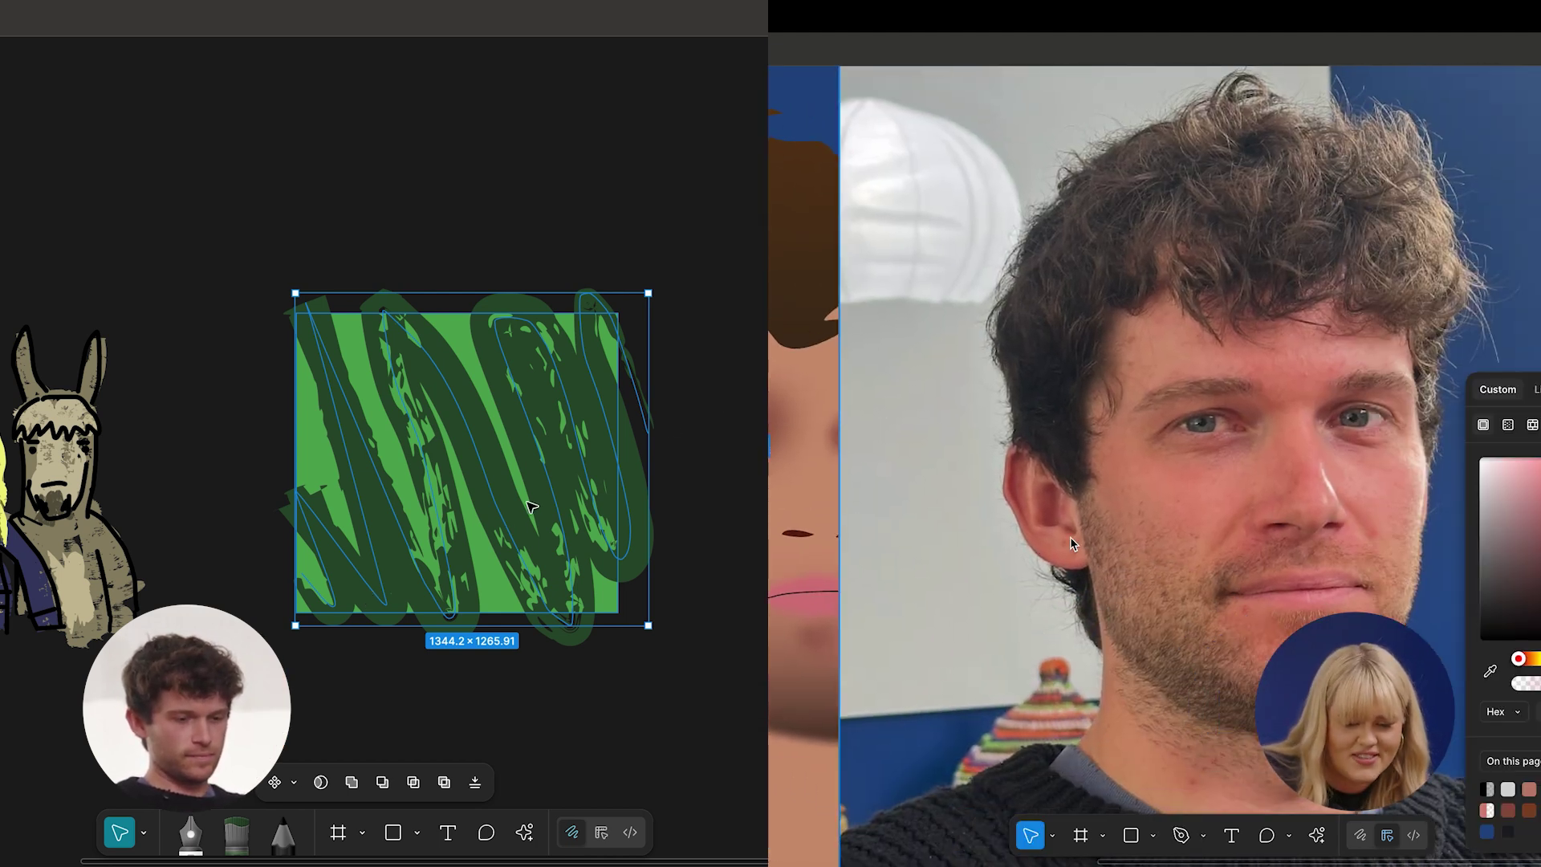
Move the painted green square slightly closer to the figures, and return to the brush.
scroll(1073, 536, left, 4)
drag(474, 516, 413, 530)
click(729, 495)
scroll(476, 395, left, 2)
key(b)
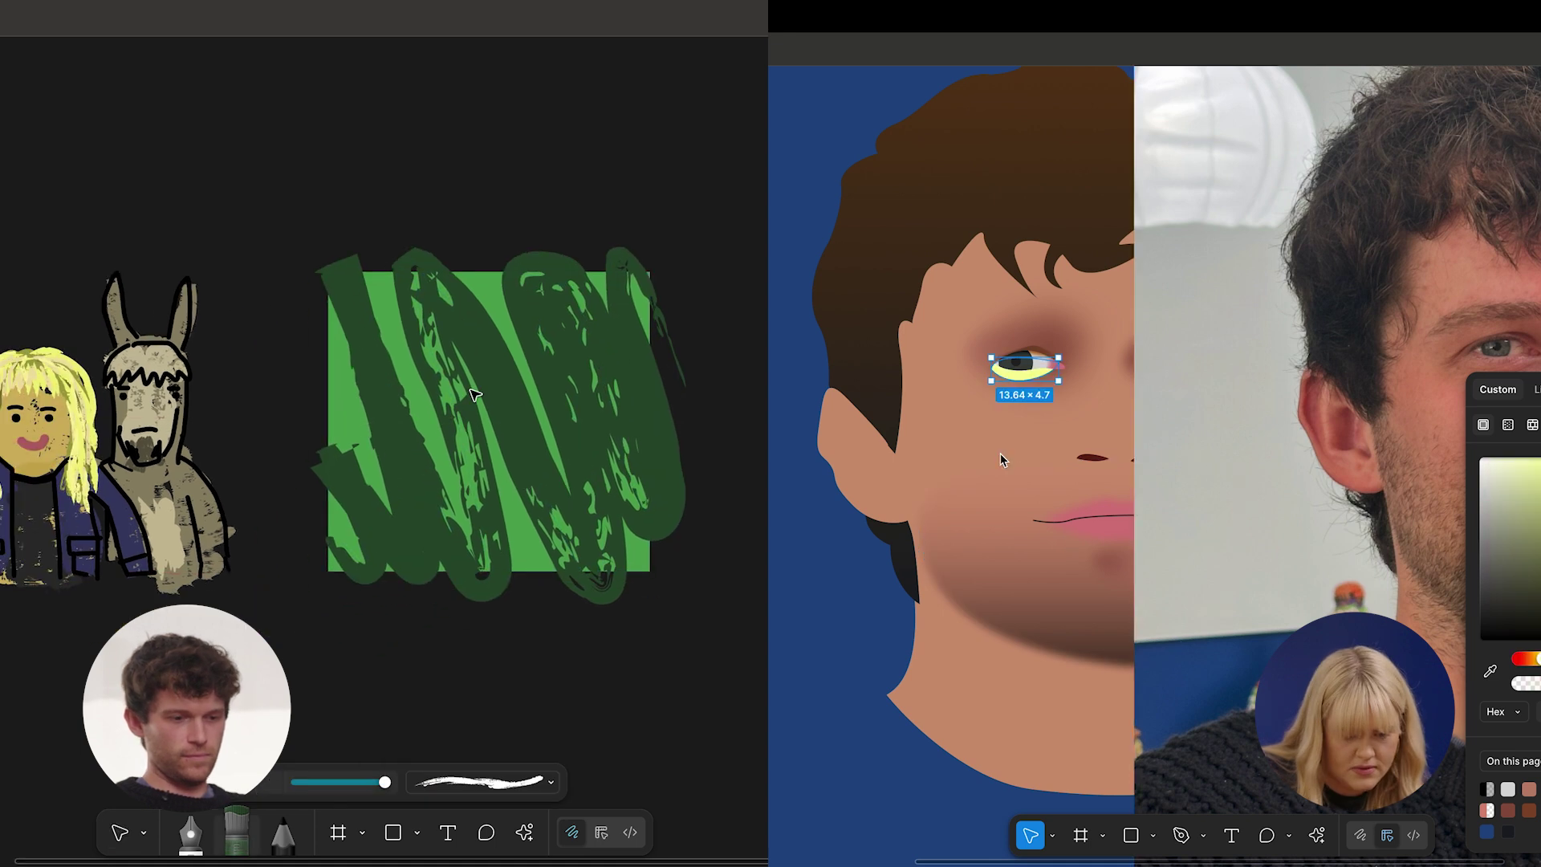
Fill the lower eyelid with a reddish skin tone sampled under the photo's eye, and paint more dark green strokes across the square.
click(1491, 670)
mouse_move(335, 375)
mouse_down()
mouse_move(374, 507)
mouse_move(387, 292)
mouse_move(431, 438)
mouse_up()
scroll(1493, 338, up, 5)
scroll(1495, 333, right, 3)
click(1248, 341)
drag(533, 557, 493, 285)
scroll(1246, 339, down, 5)
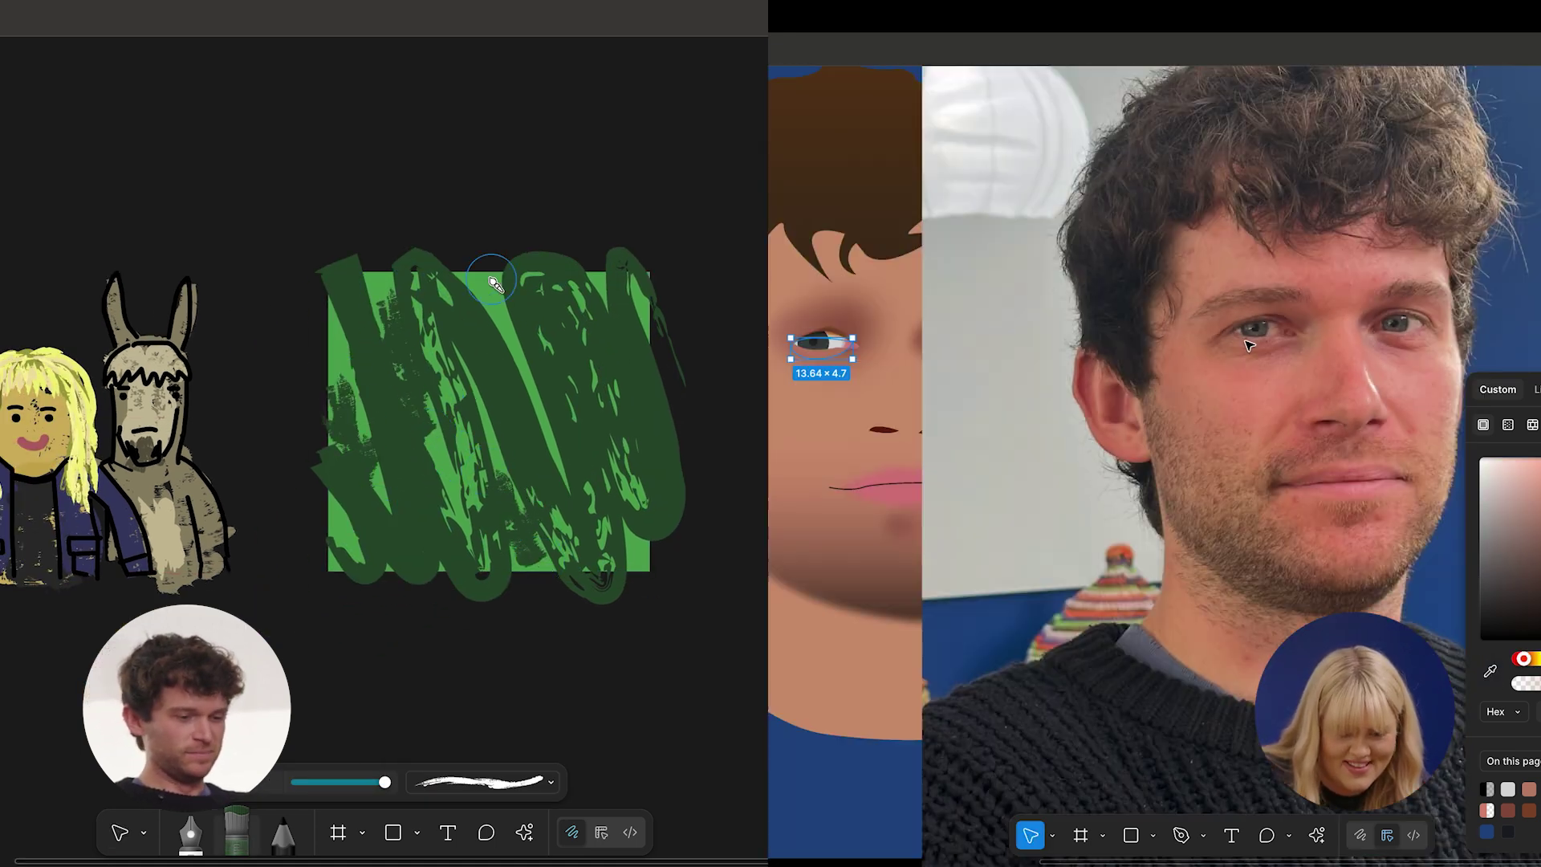
scroll(1203, 309, left, 4)
scroll(1108, 259, up, 5)
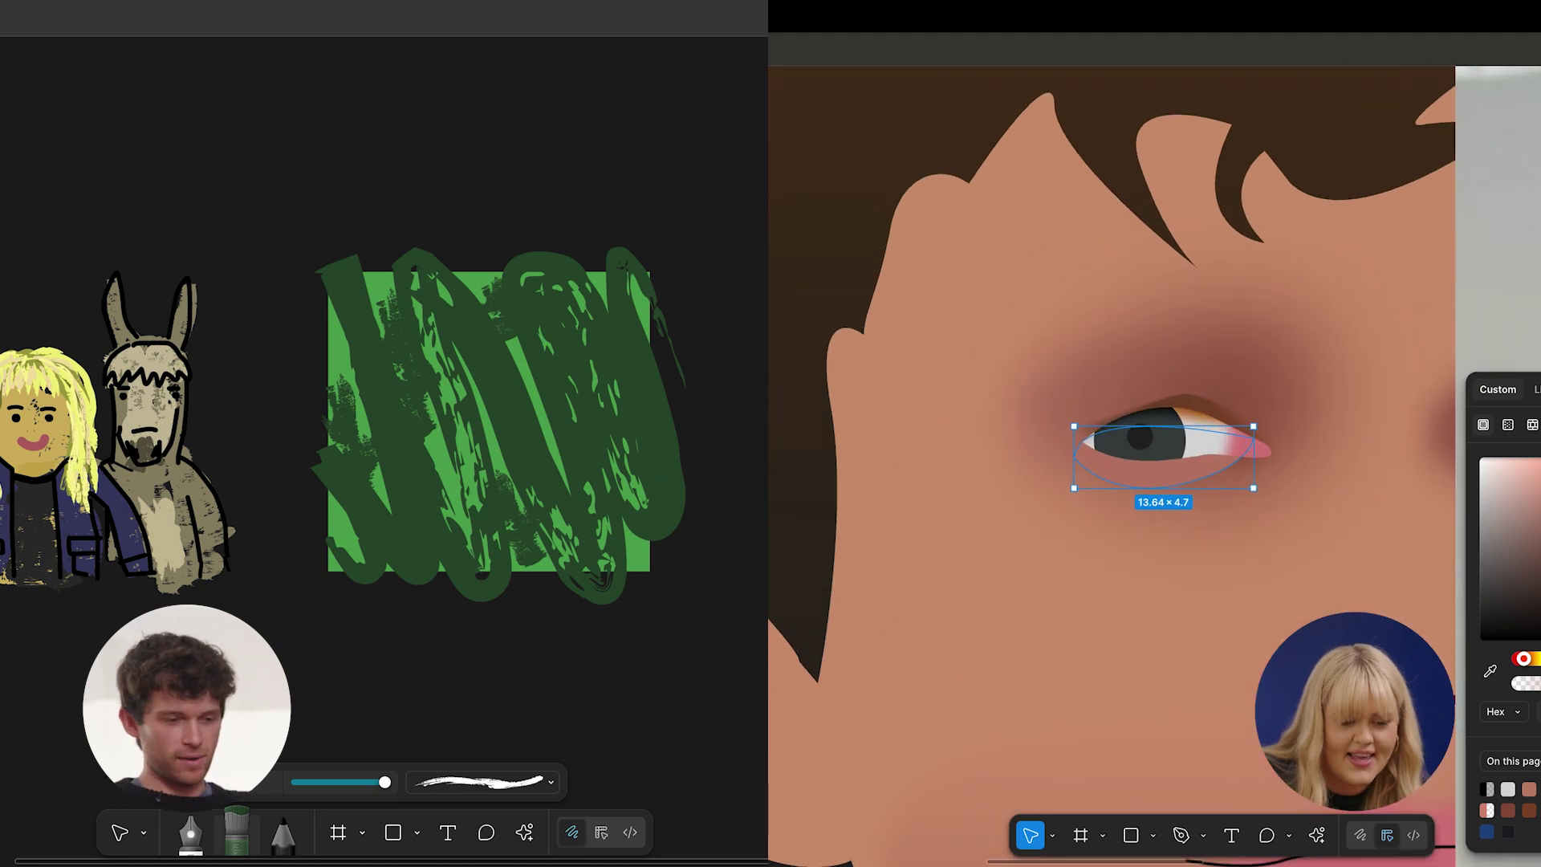
Set the brush to a greyer dark green and paint further strokes over the green square.
click(201, 782)
scroll(1220, 462, down, 5)
click(172, 504)
scroll(1217, 480, right, 3)
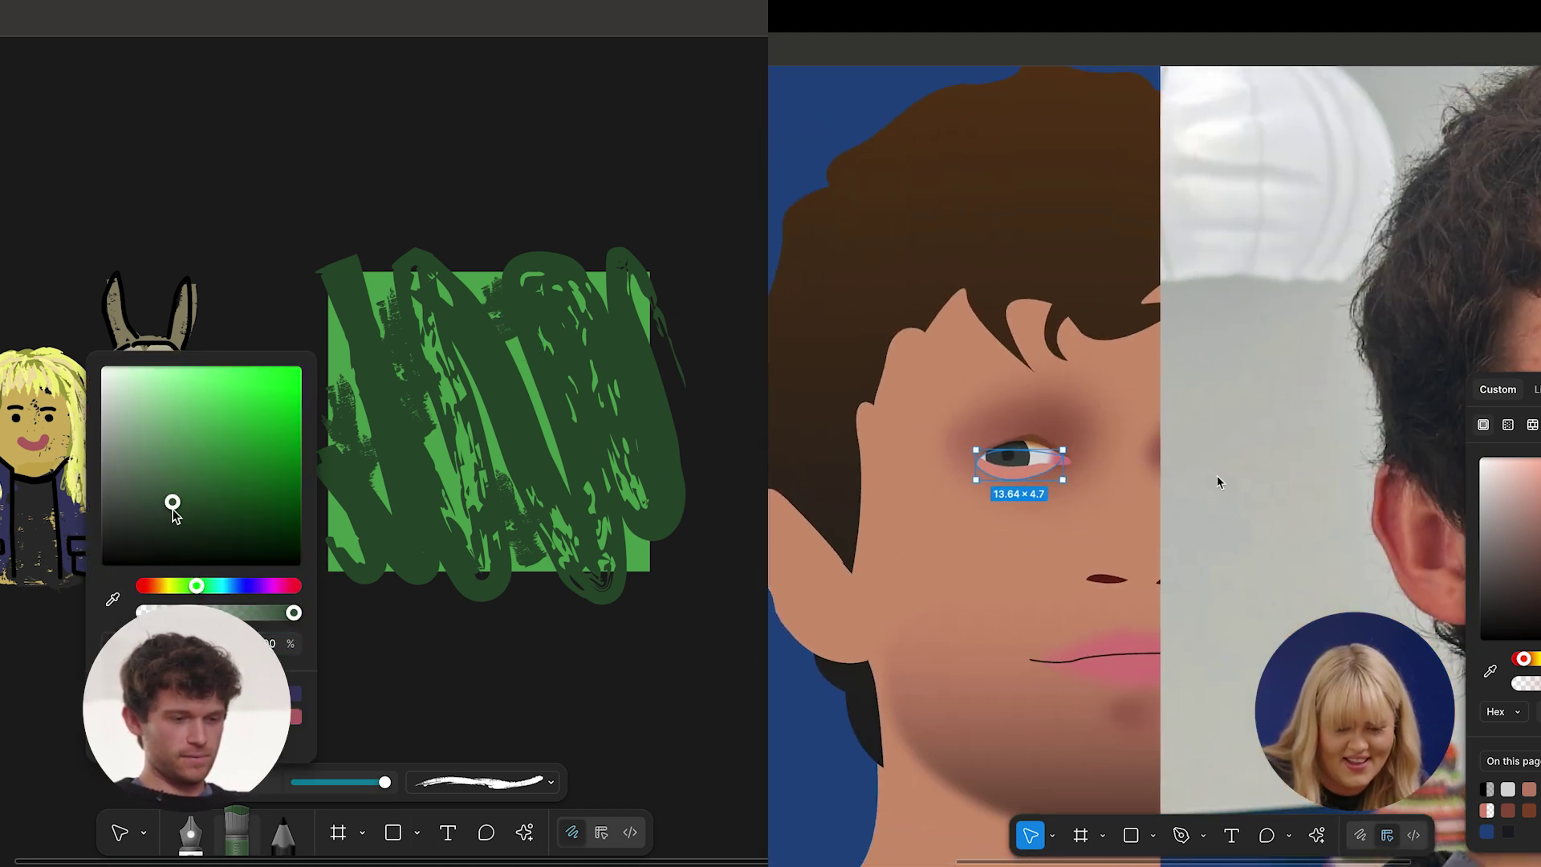
click(381, 594)
mouse_move(334, 474)
mouse_down()
mouse_move(366, 559)
mouse_move(338, 268)
mouse_move(423, 518)
mouse_move(452, 559)
mouse_move(405, 276)
mouse_move(500, 321)
mouse_move(491, 407)
mouse_move(569, 588)
mouse_up()
mouse_move(526, 325)
mouse_down()
mouse_move(662, 569)
mouse_move(589, 313)
mouse_move(604, 308)
mouse_move(605, 277)
mouse_move(642, 369)
mouse_up()
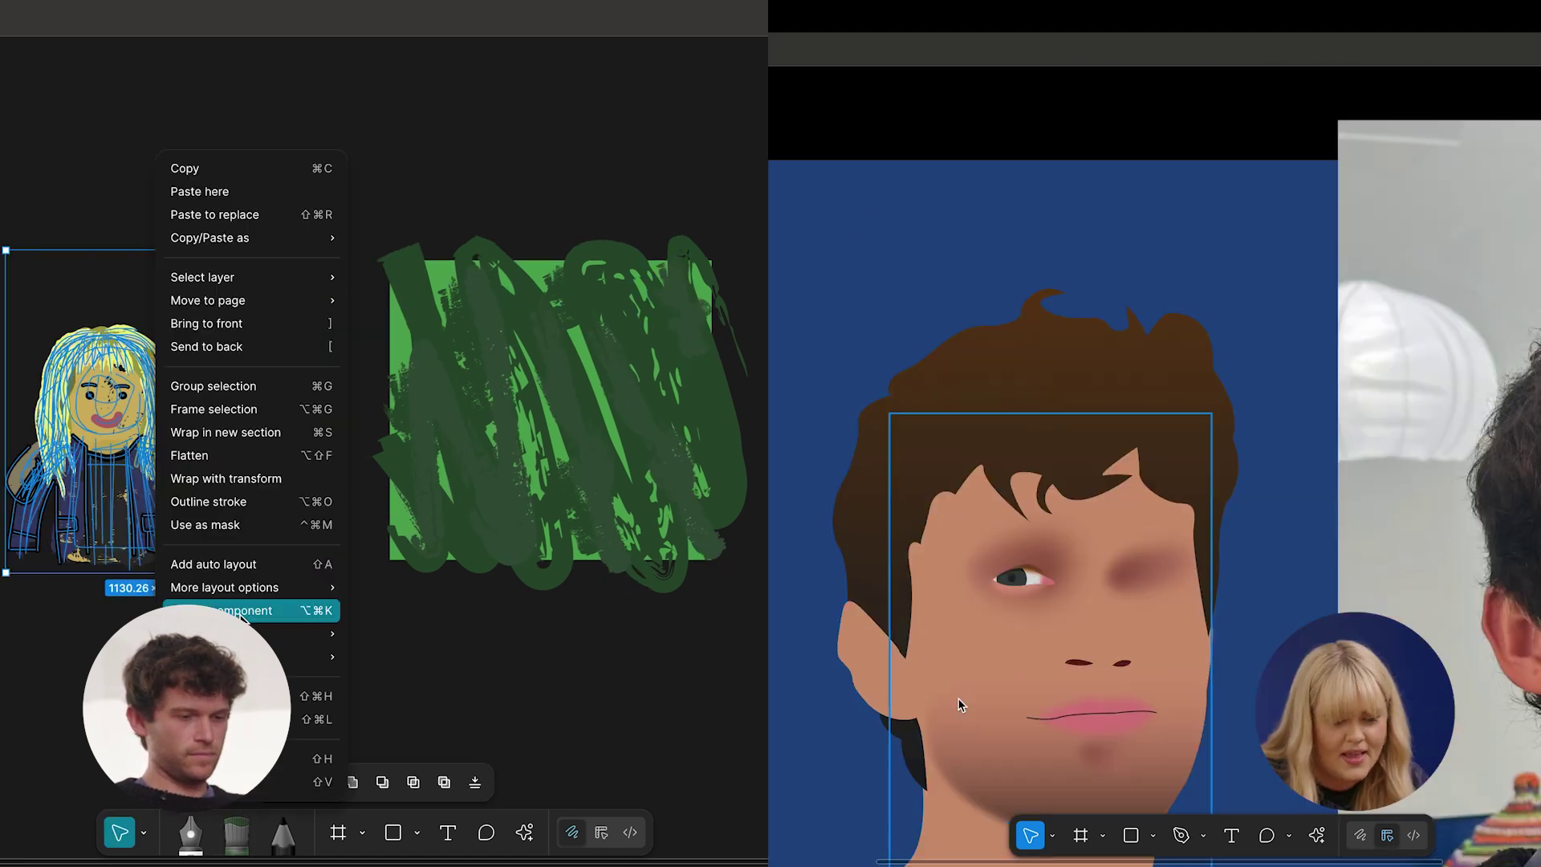
Give the portrait's cheek shape a soft reddish blush, and move the figures away from the painted green background.
click(959, 702)
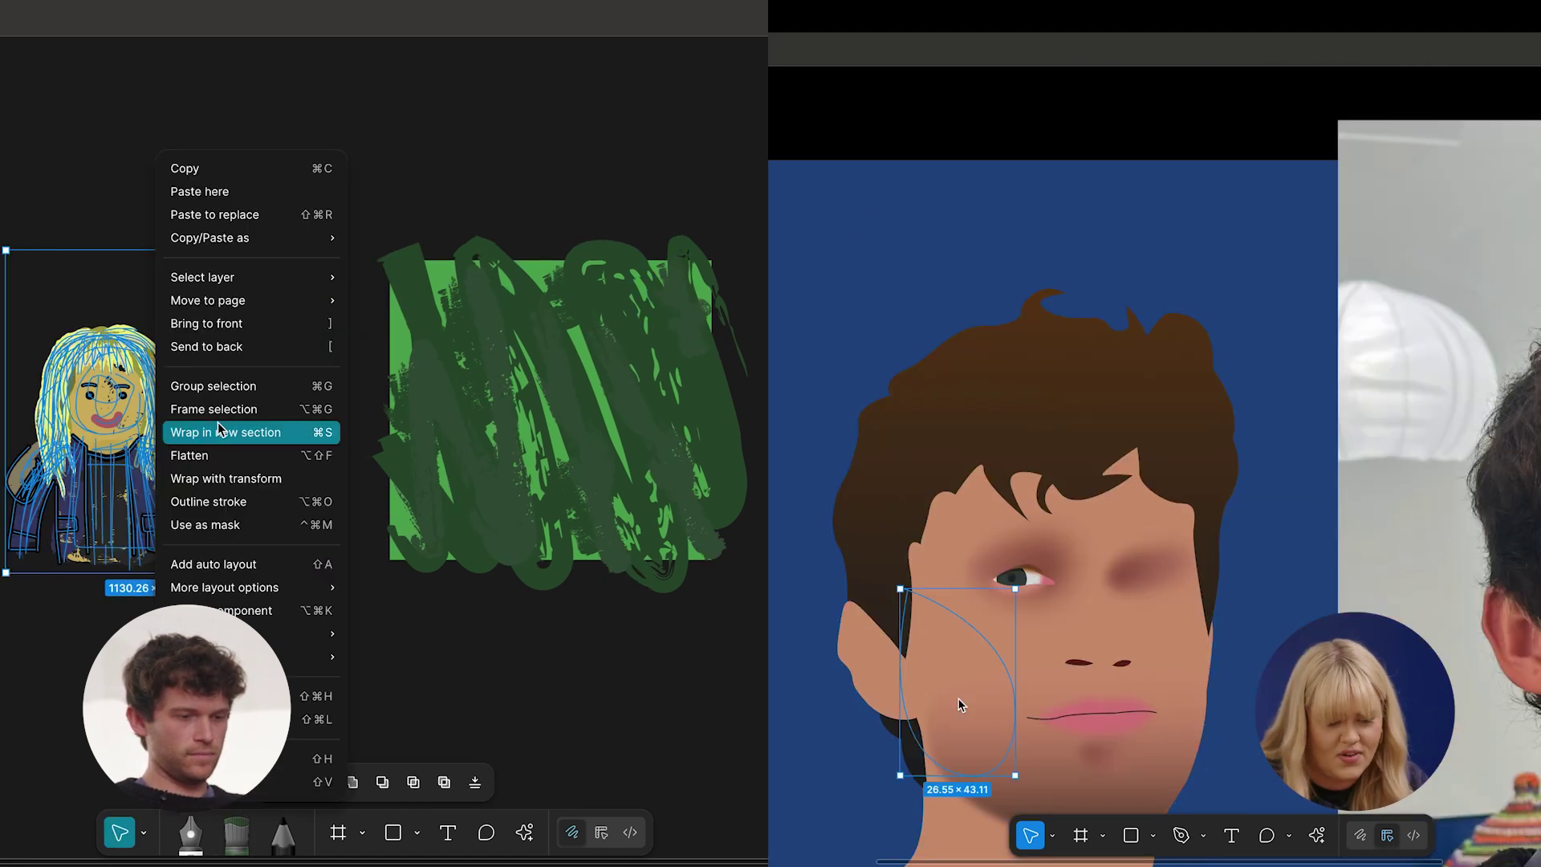
click(1030, 656)
click(335, 561)
click(1003, 649)
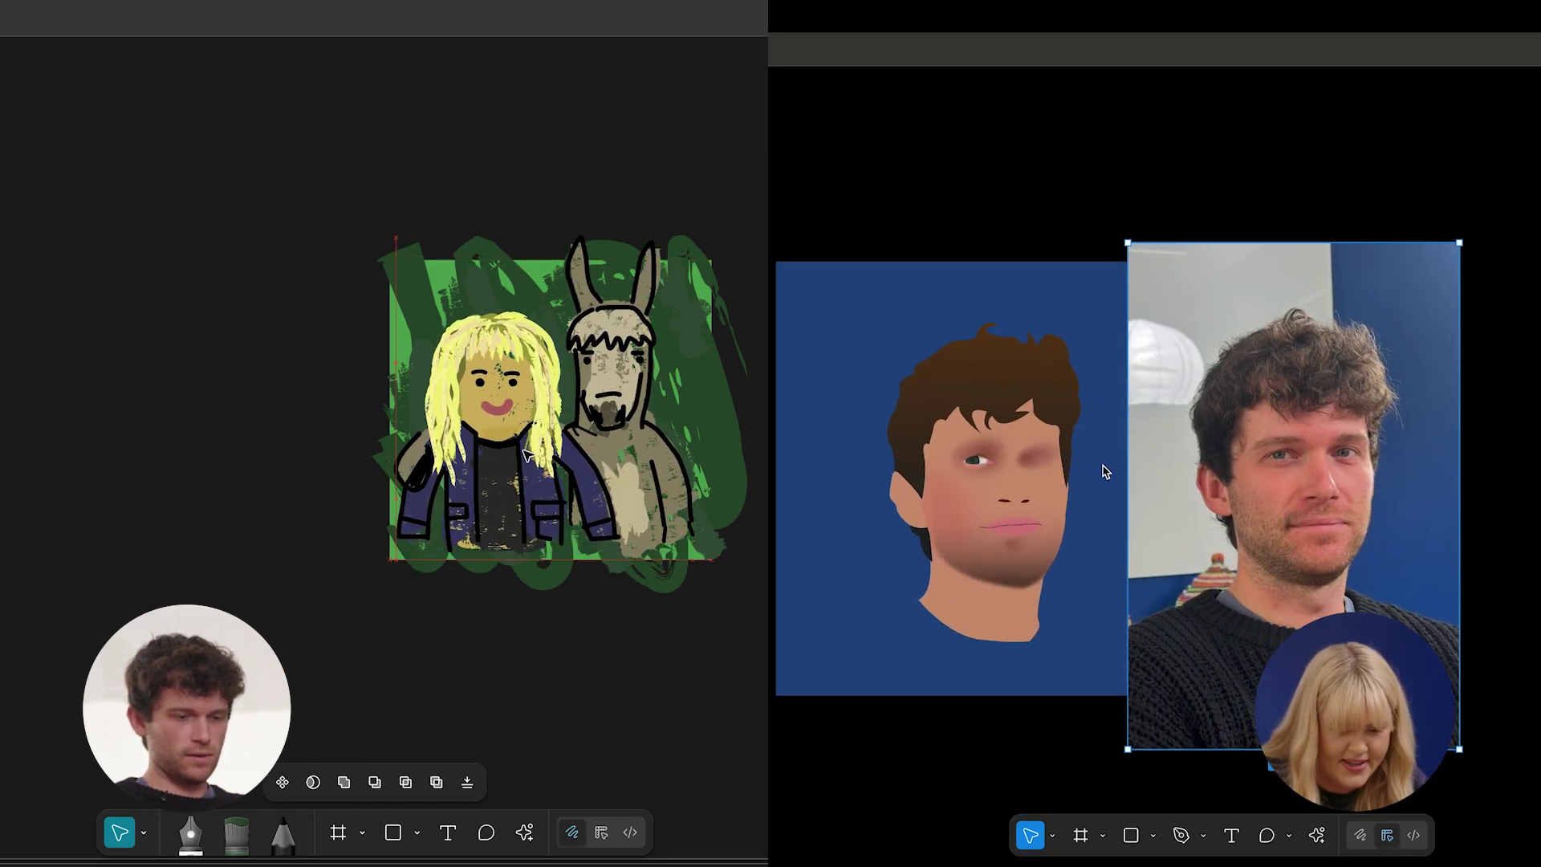
scroll(1101, 470, up, 5)
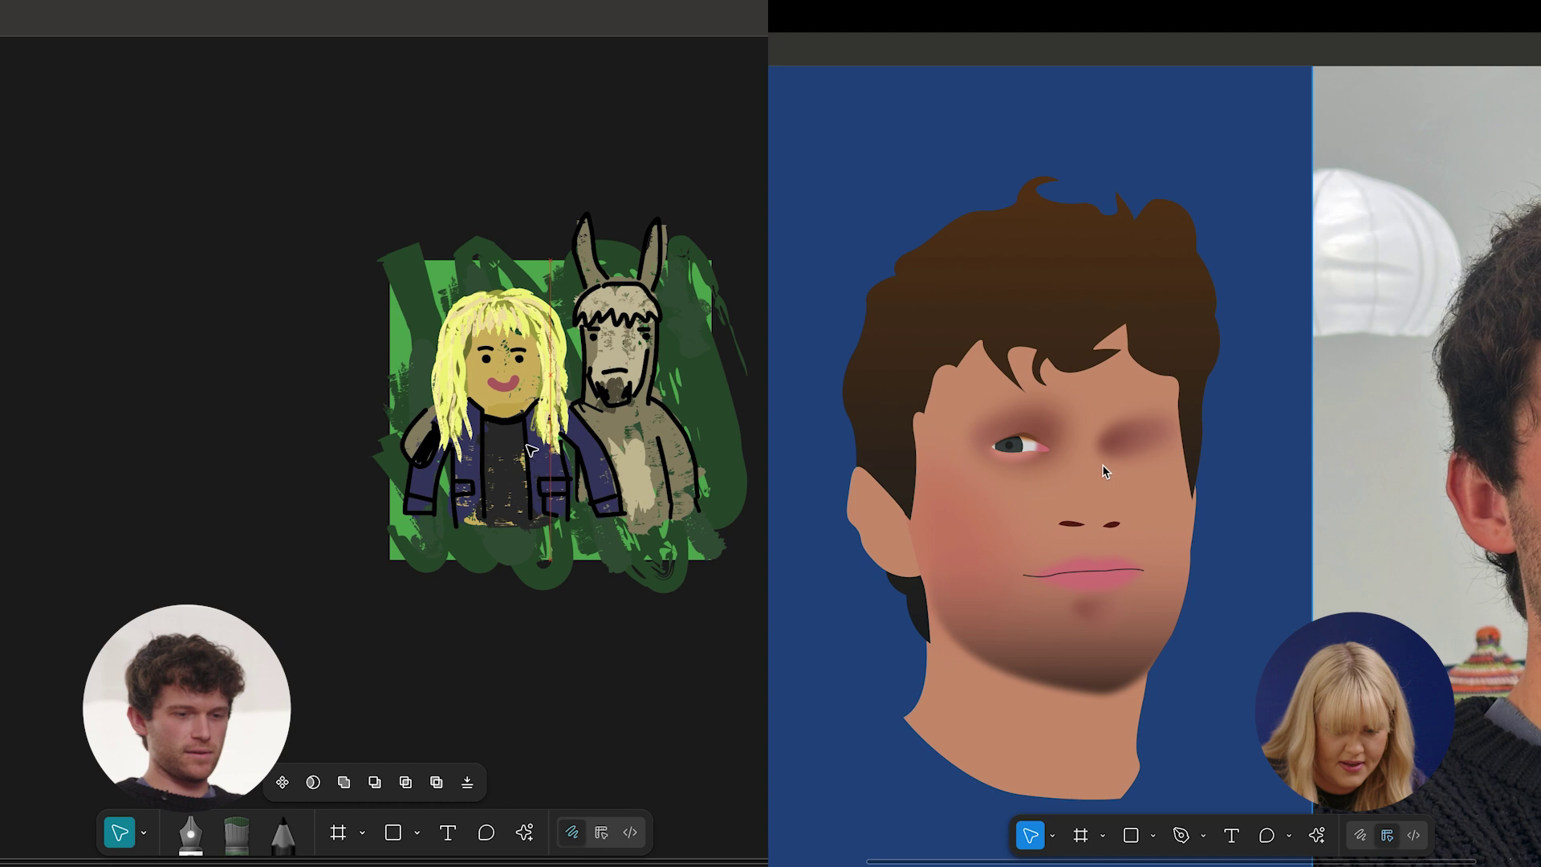
drag(527, 443, 114, 508)
scroll(1101, 465, up, 2)
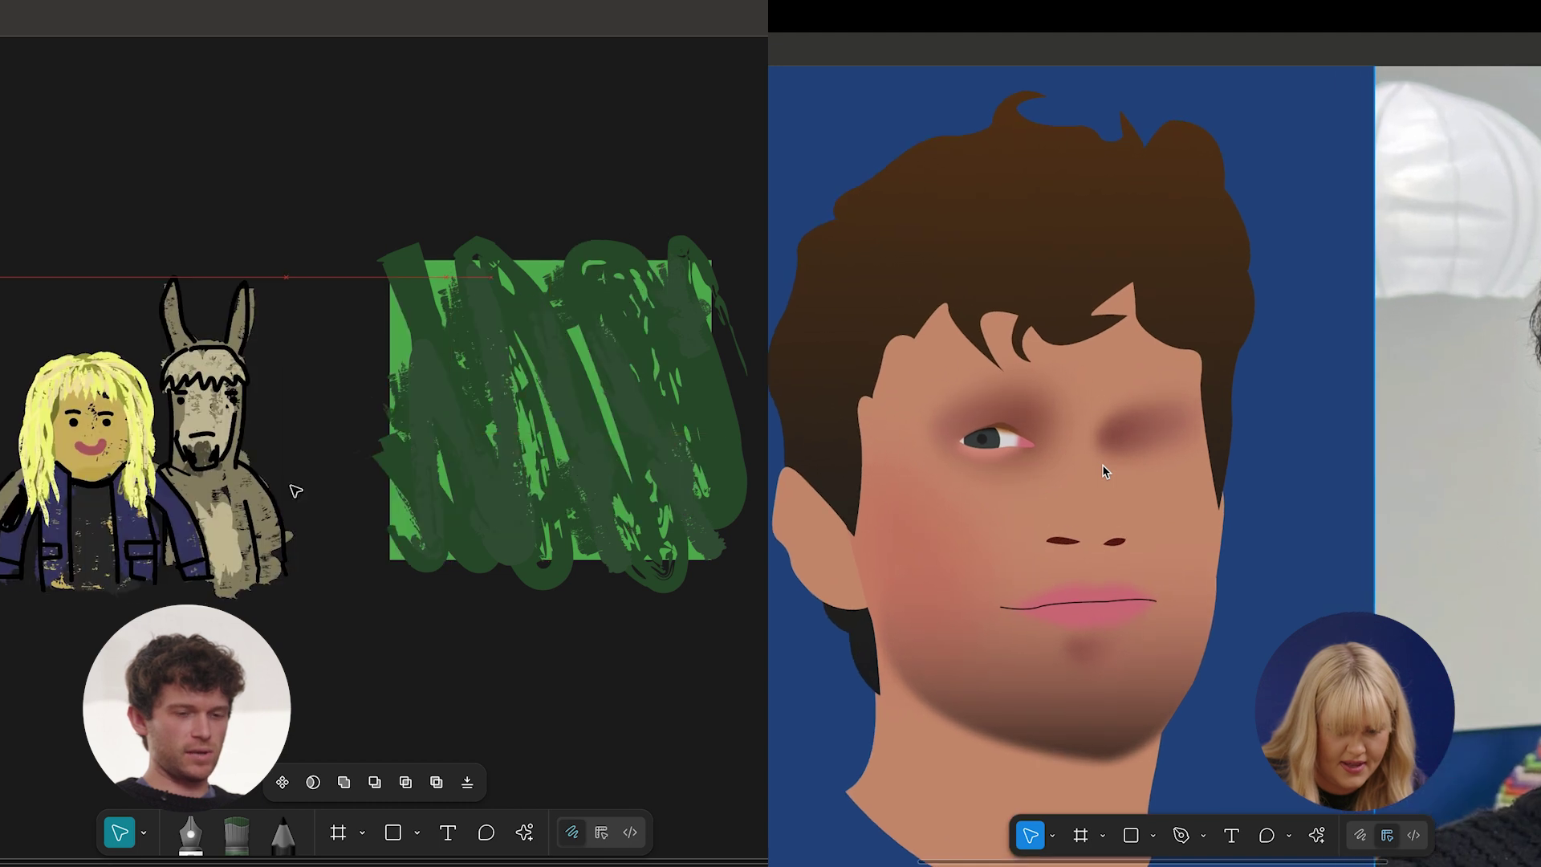
Select the whole painted green background and scale it down slightly from its corner.
key(p)
click(755, 626)
scroll(1048, 544, right, 5)
drag(755, 628, 381, 225)
scroll(1047, 544, left, 6)
scroll(1048, 544, right, 5)
drag(742, 240, 656, 305)
scroll(1030, 548, left, 4)
Draw a curved crease between the portrait's nostril and cheek with the Pen tool, and place the figures over the painted background.
click(902, 468)
click(842, 531)
mouse_move(189, 510)
mouse_down()
mouse_move(516, 468)
mouse_move(566, 483)
mouse_up()
click(902, 469)
key(Escape)
key(Escape)
Paste the copied shading properties onto the crease beside the nose, and select the figures together with their painted background.
scroll(970, 403, down, 3)
key(alt+super+v)
click(733, 239)
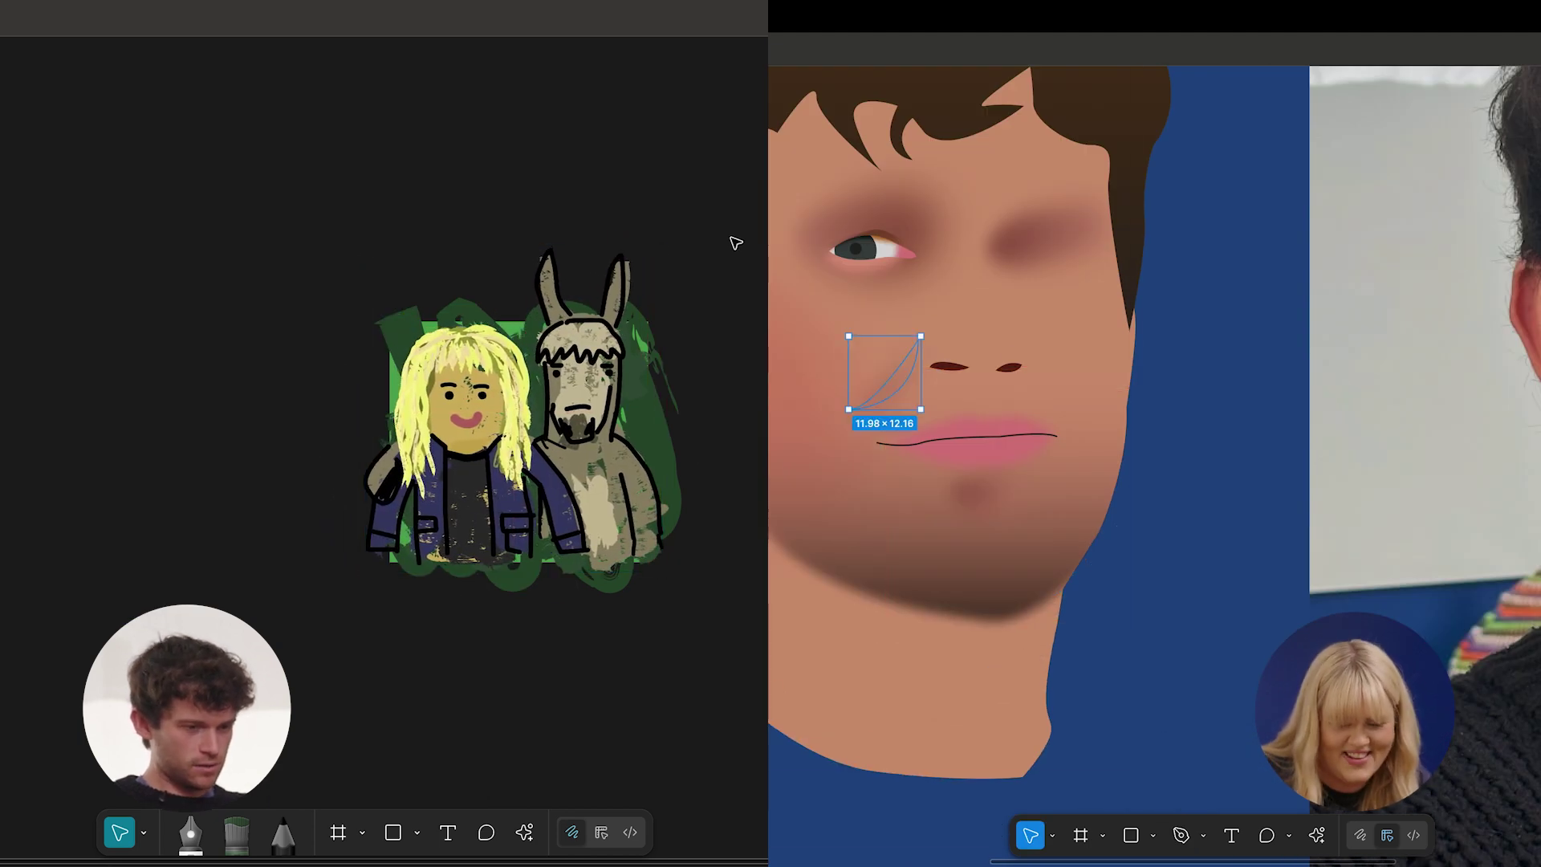
drag(735, 236, 244, 634)
scroll(978, 400, up, 2)
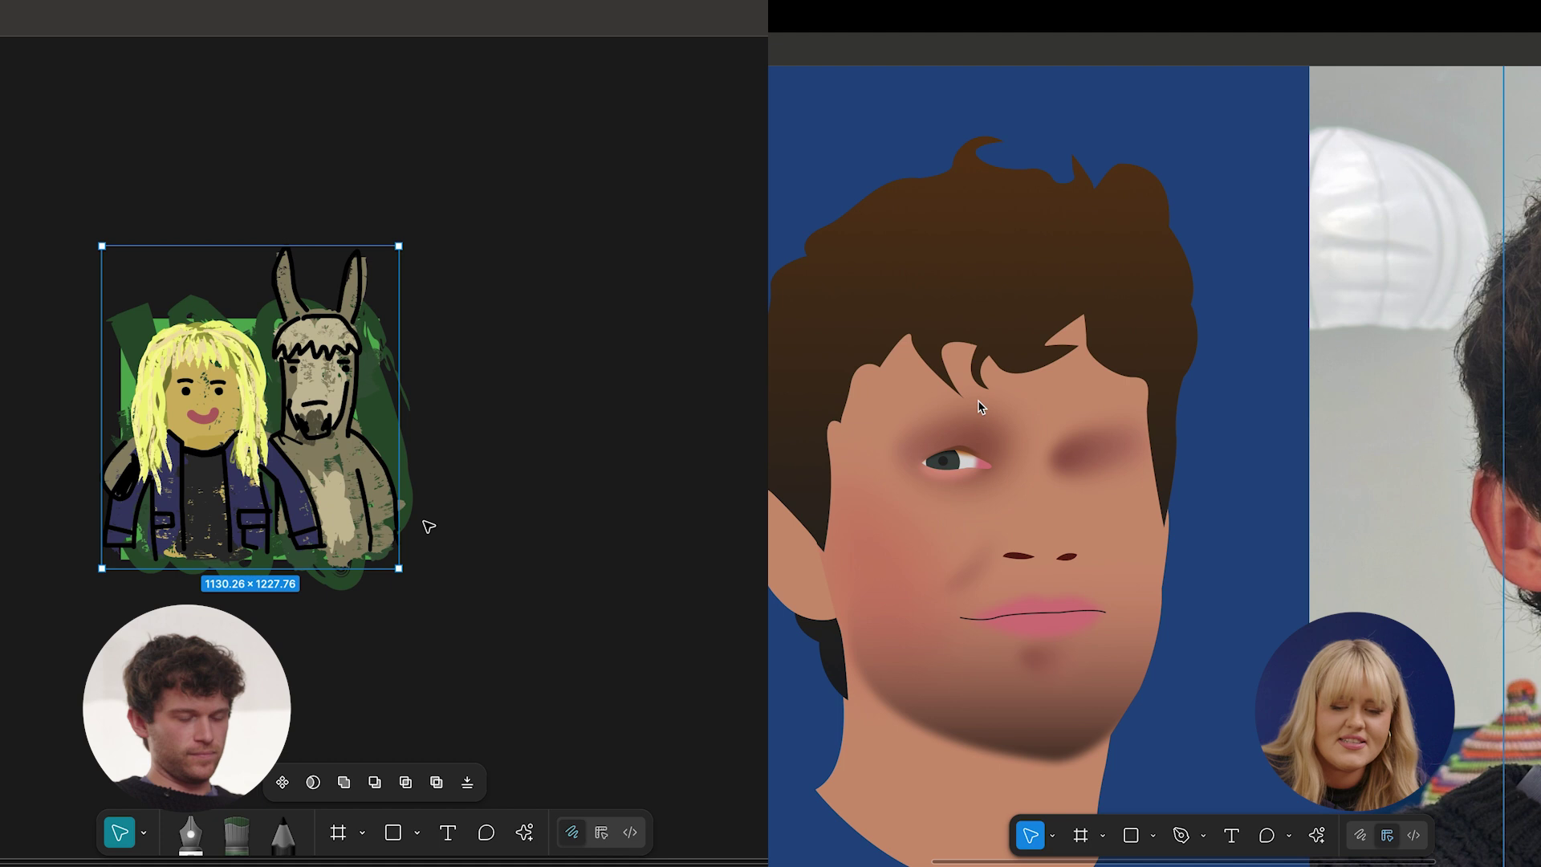
Trace the portrait's eyebrow over the photo with the Pen tool as a closed shape about 26.64 × 7.06.
scroll(978, 400, up, 3)
key(p)
click(488, 568)
scroll(978, 399, right, 8)
scroll(488, 568, left, 1)
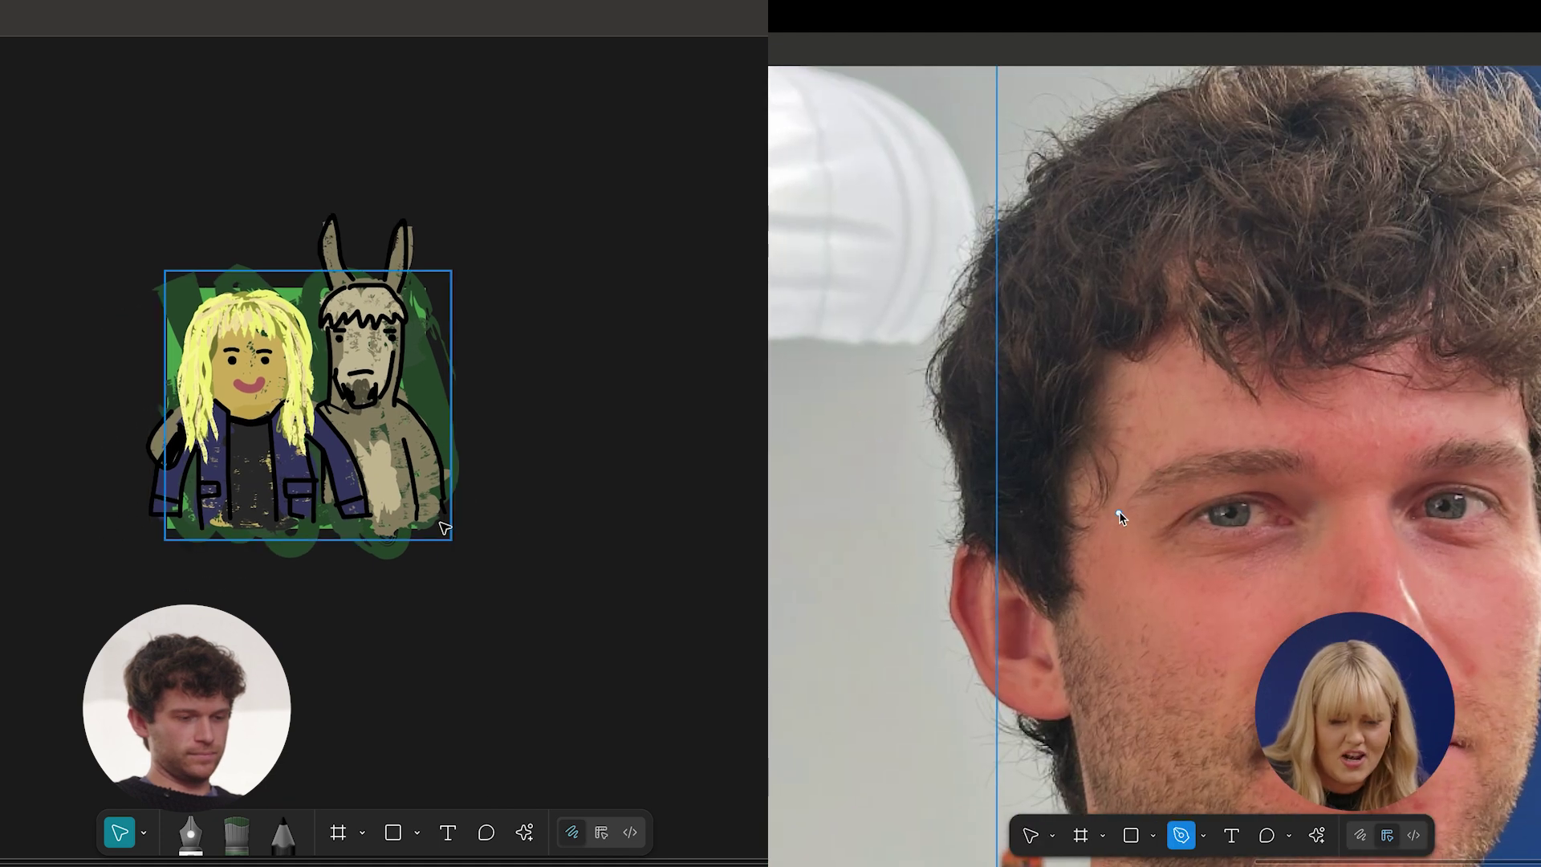
drag(1132, 500, 1155, 490)
scroll(449, 527, up, 5)
scroll(504, 525, left, 2)
drag(1247, 472, 1324, 470)
scroll(504, 526, up, 2)
scroll(504, 526, up, 1)
scroll(504, 525, up, 1)
click(1317, 454)
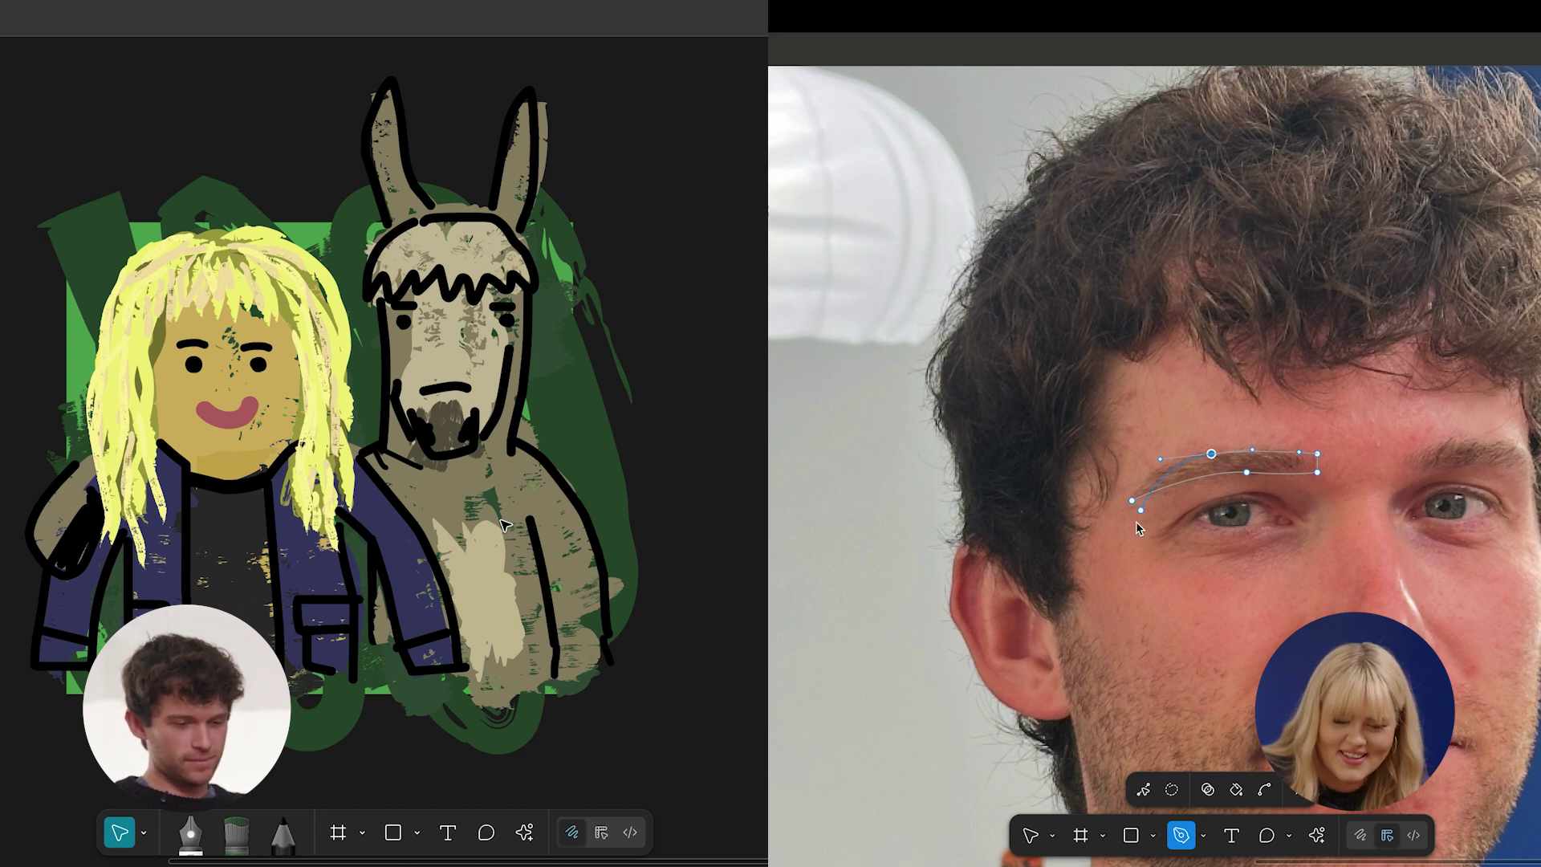
key(Escape)
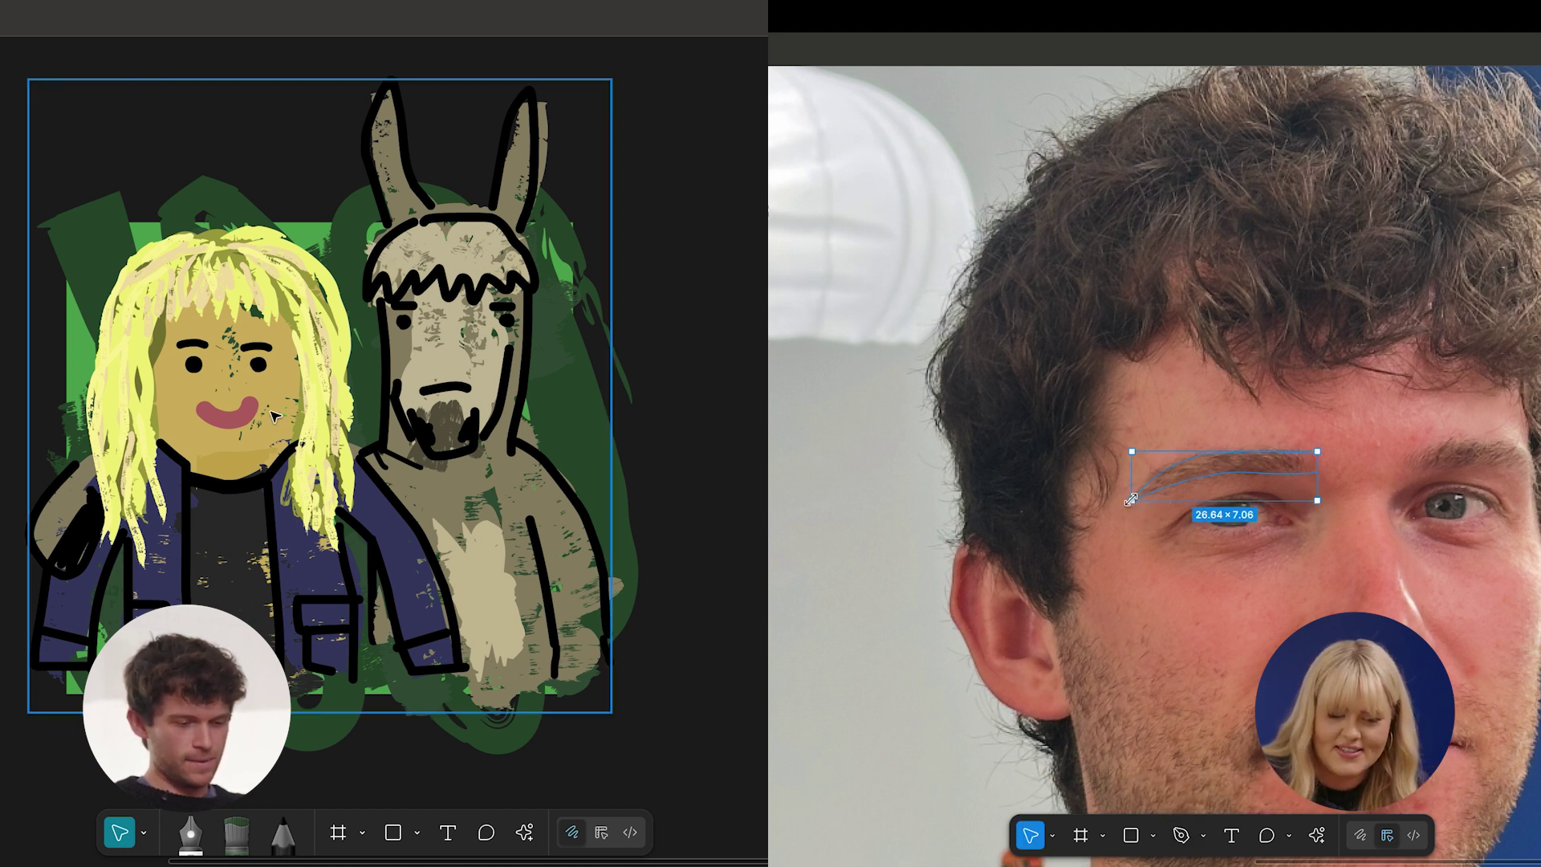
Set the pencil colour to a mustard yellow for the blonde figure, and select the reference photo.
scroll(1132, 638, down, 2)
scroll(504, 526, up, 3)
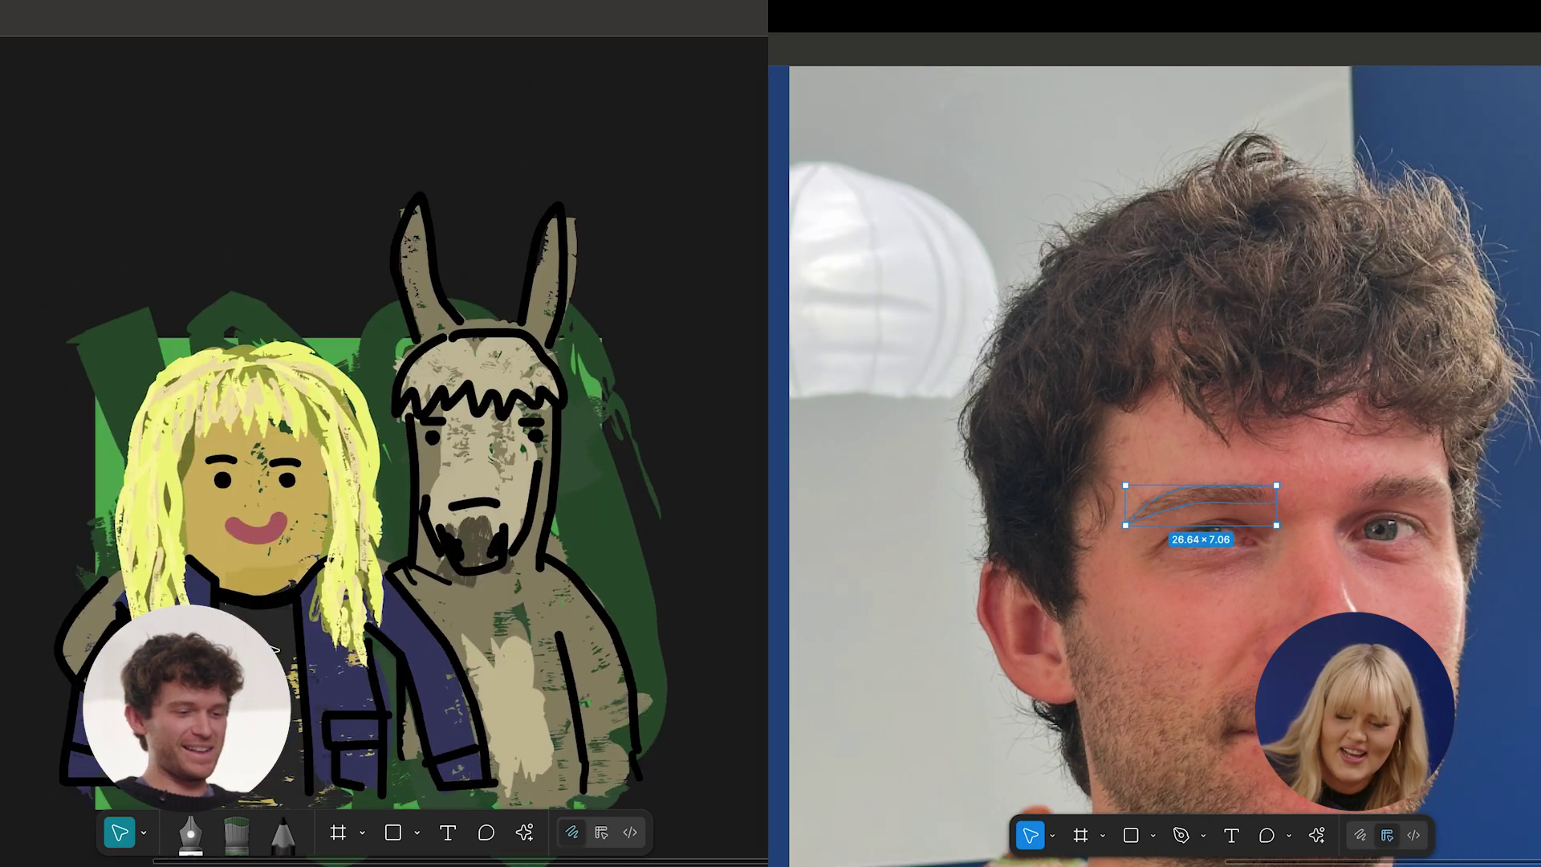
key(Escape)
key(shift+p)
click(283, 783)
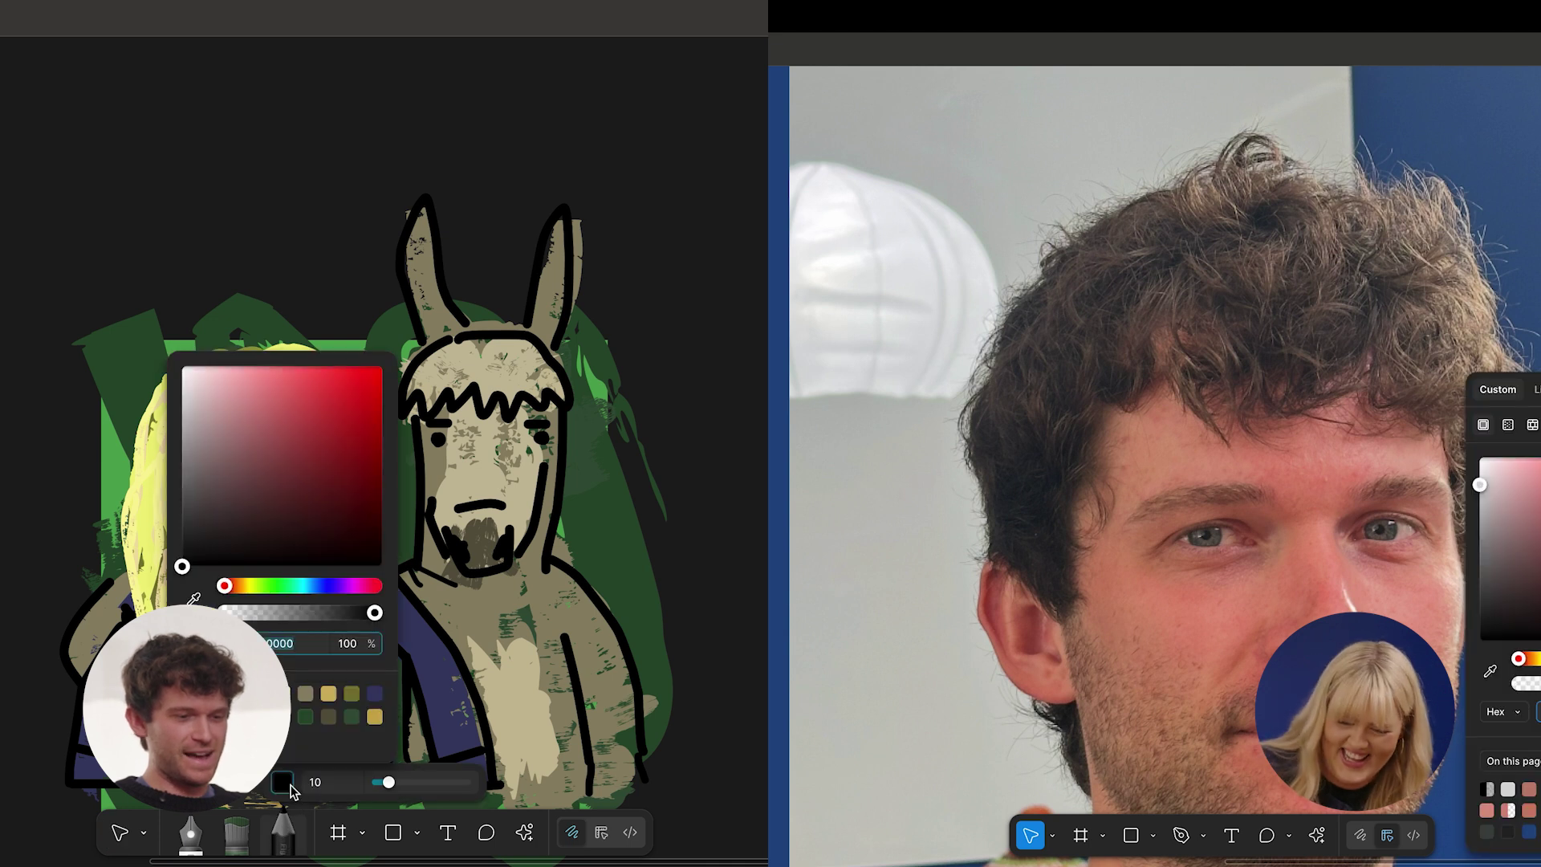
scroll(1341, 630, down, 5)
click(1359, 553)
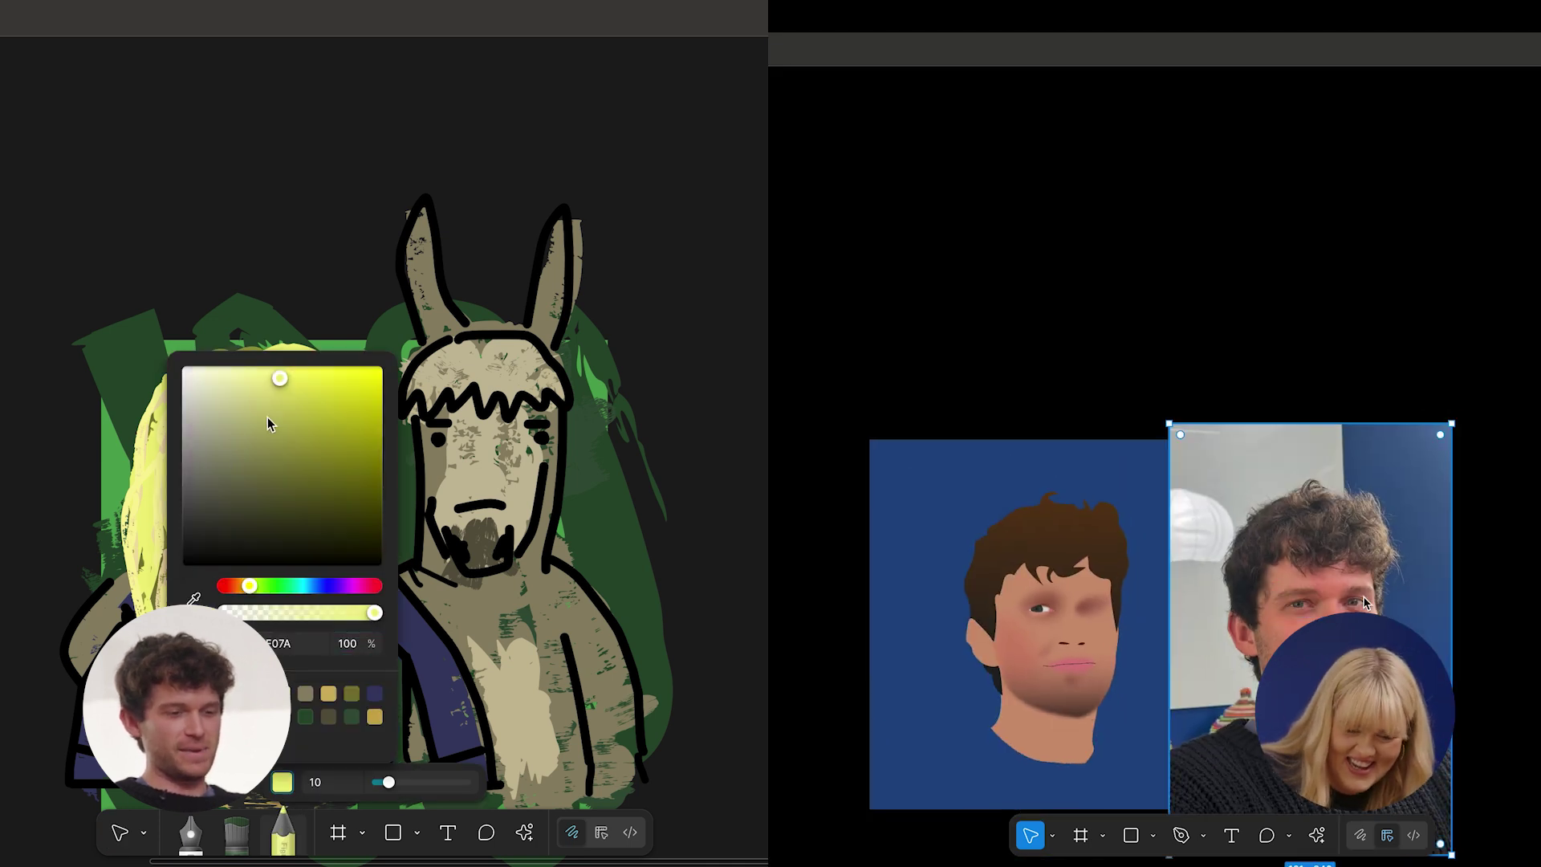
click(275, 446)
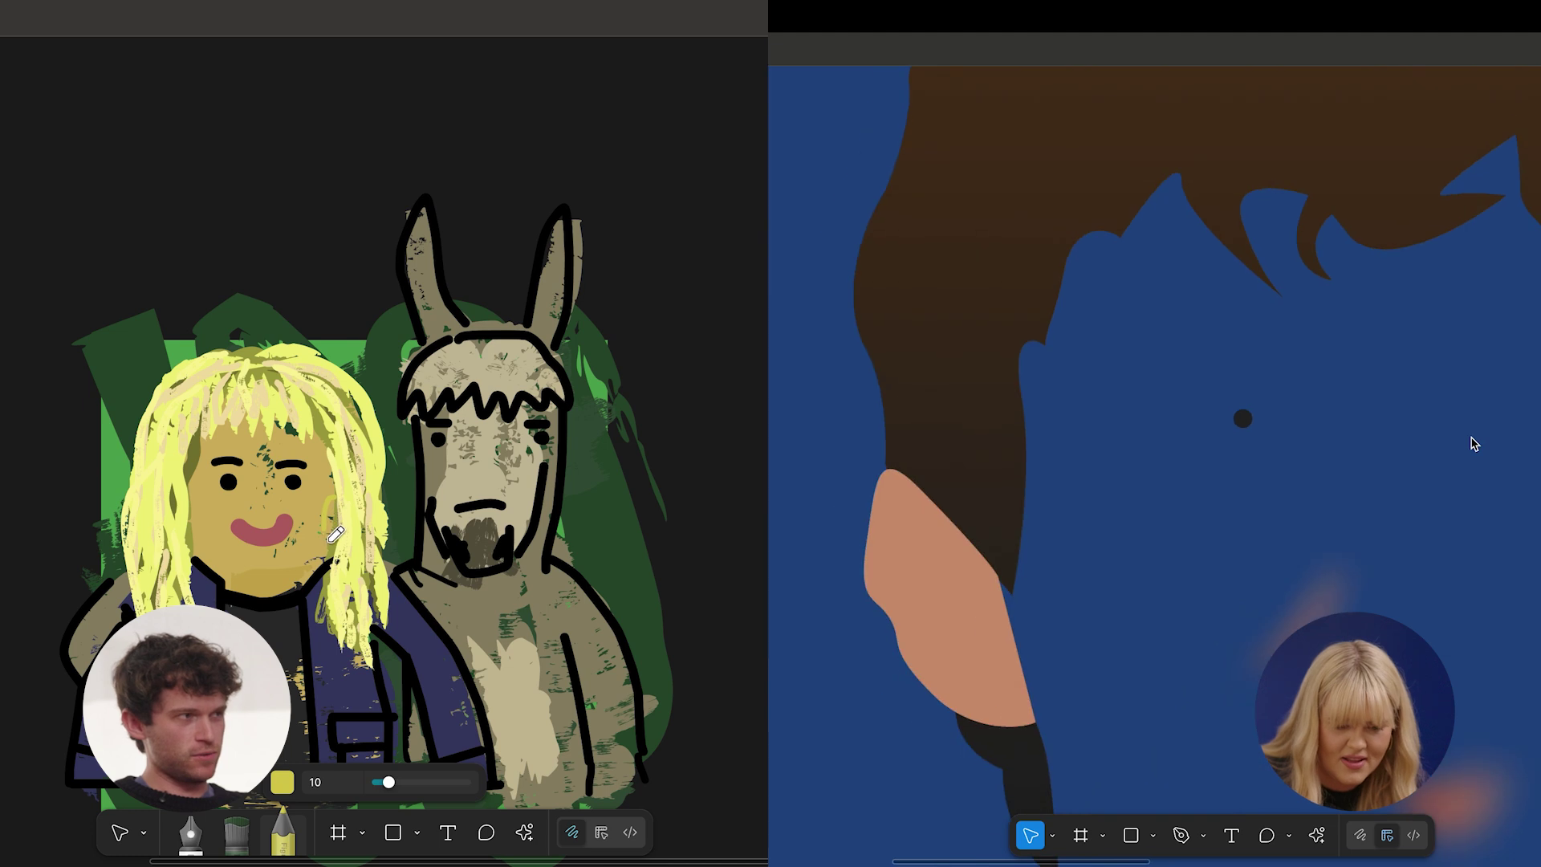
scroll(1474, 443, down, 5)
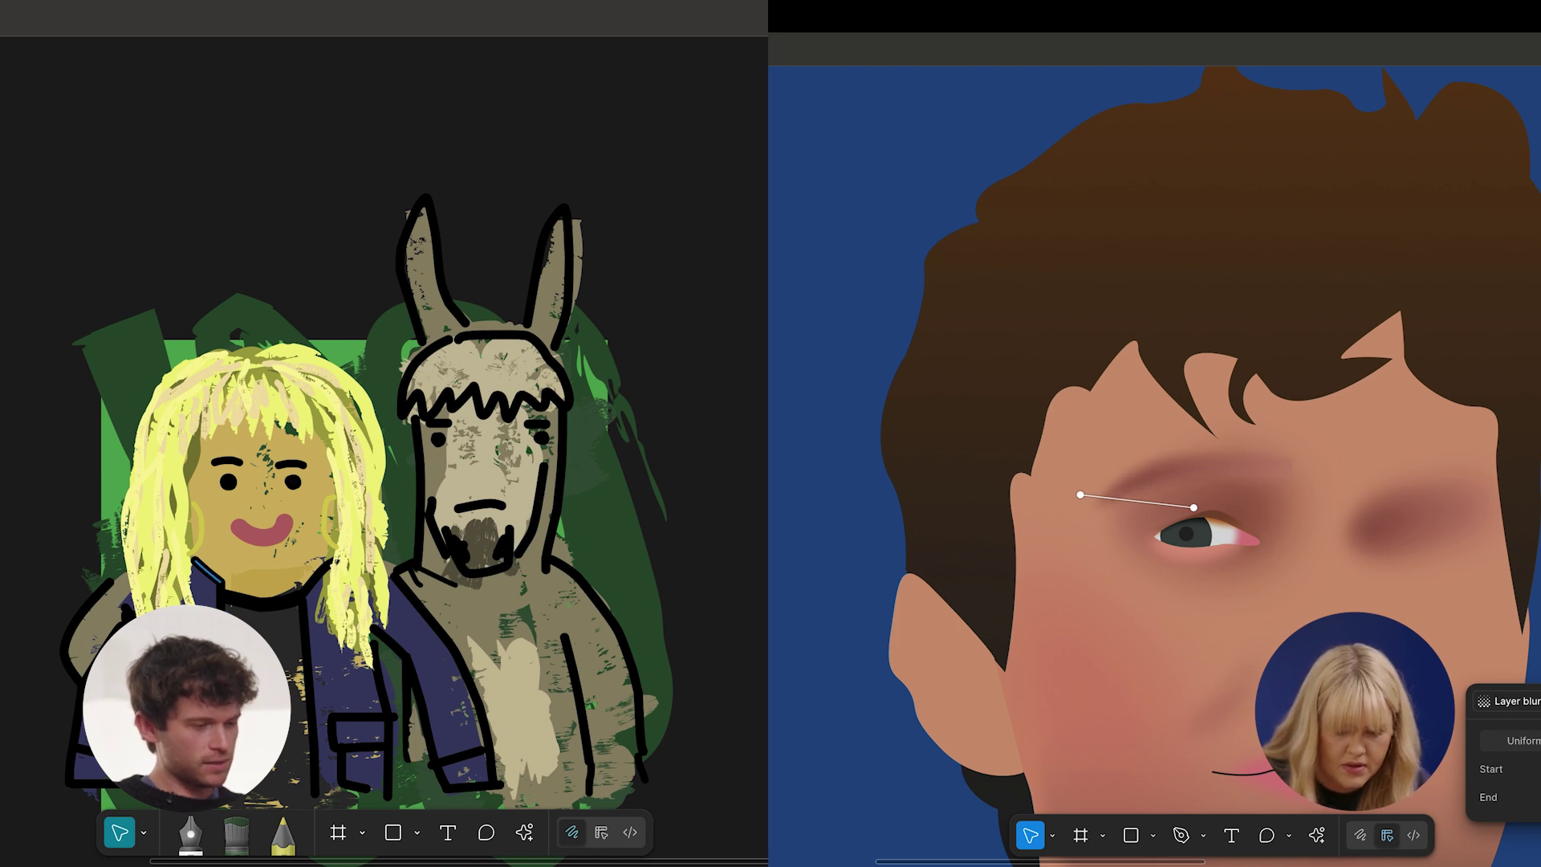
Adjust the end value of the eyebrow's layer blur, and change its gradient's 100% stop to a muted dark olive.
click(1537, 809)
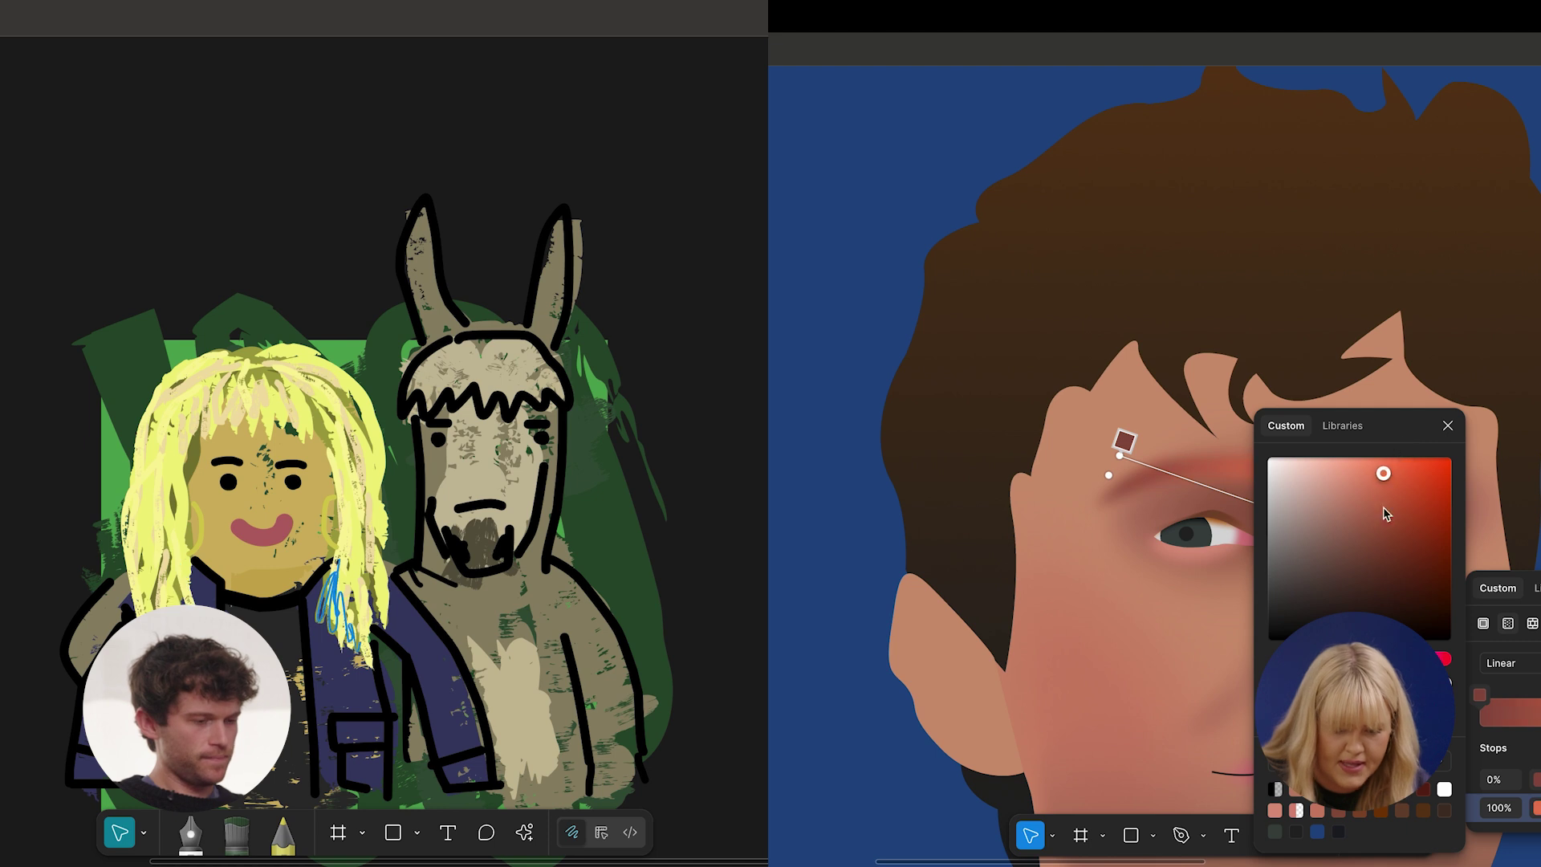
click(1328, 658)
mouse_move(1378, 538)
mouse_down()
mouse_move(1381, 582)
mouse_move(1346, 571)
mouse_move(1370, 579)
mouse_up()
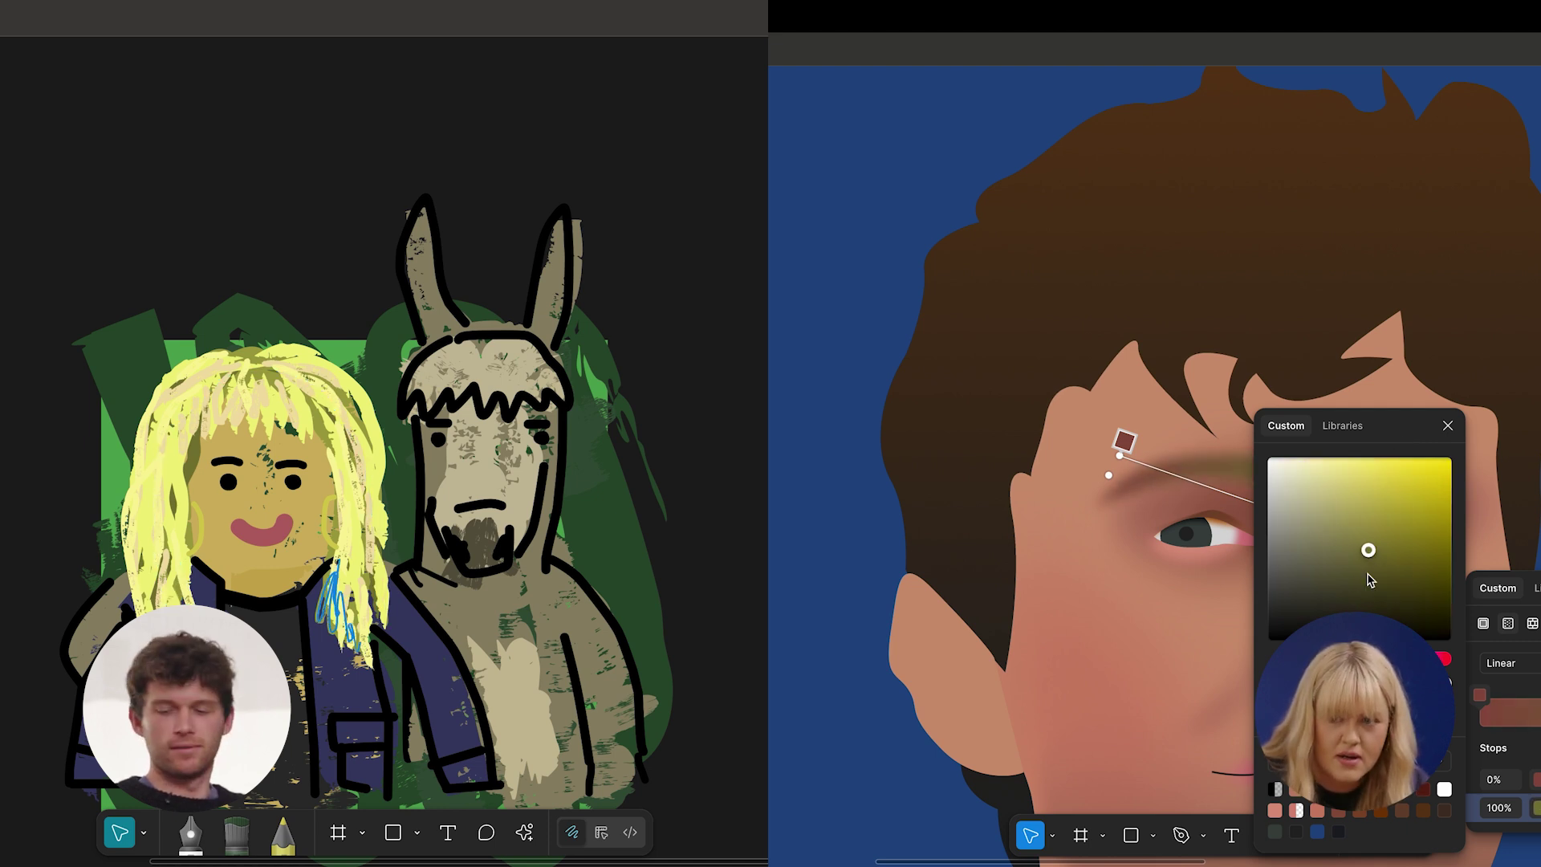
scroll(1118, 600, right, 2)
scroll(1118, 600, down, 1)
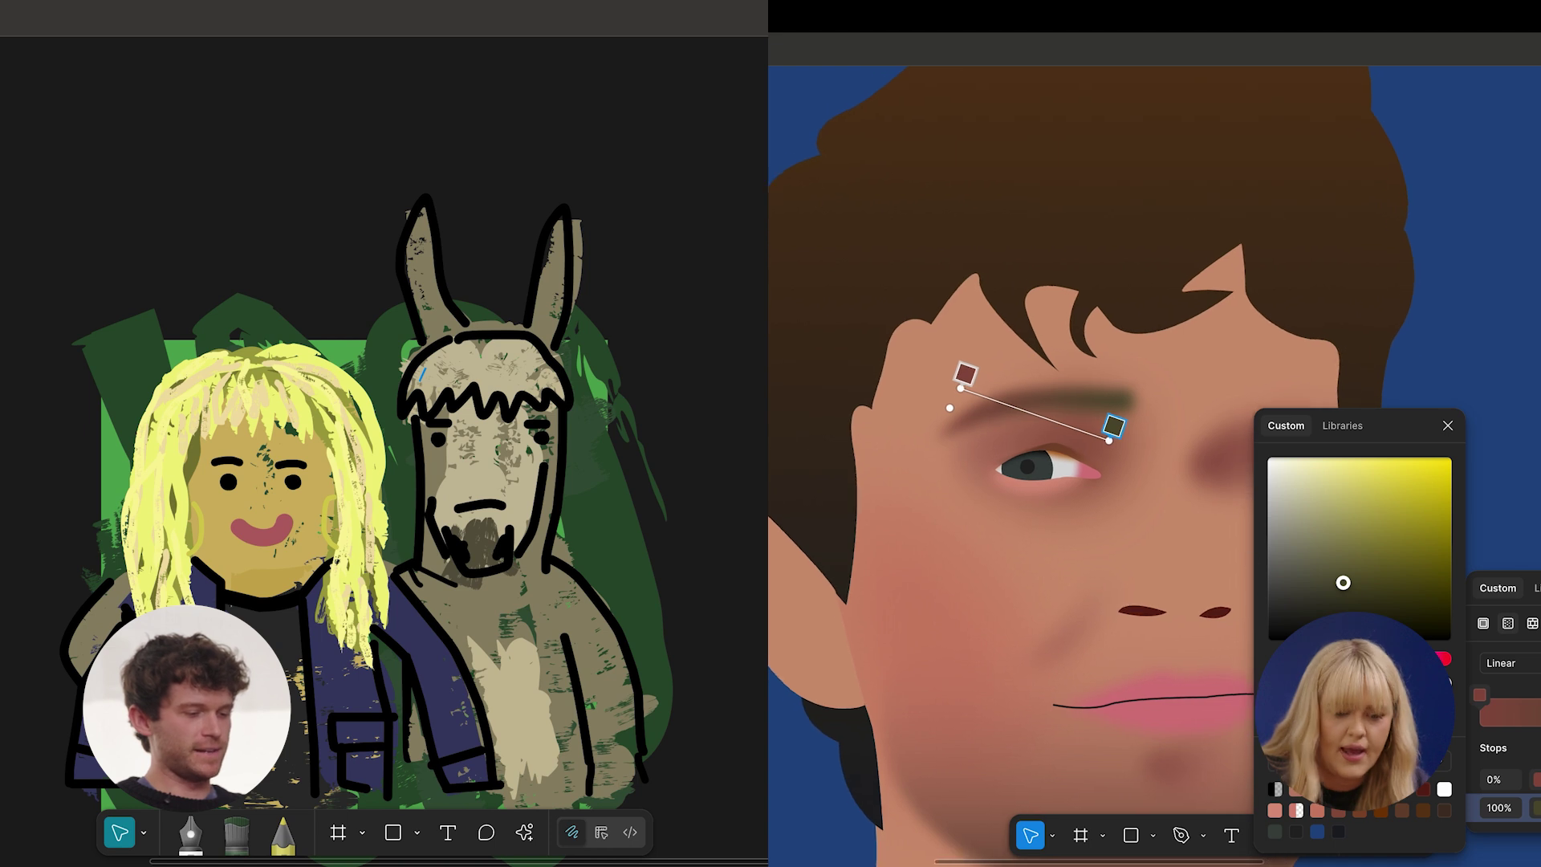
drag(1309, 601, 1303, 565)
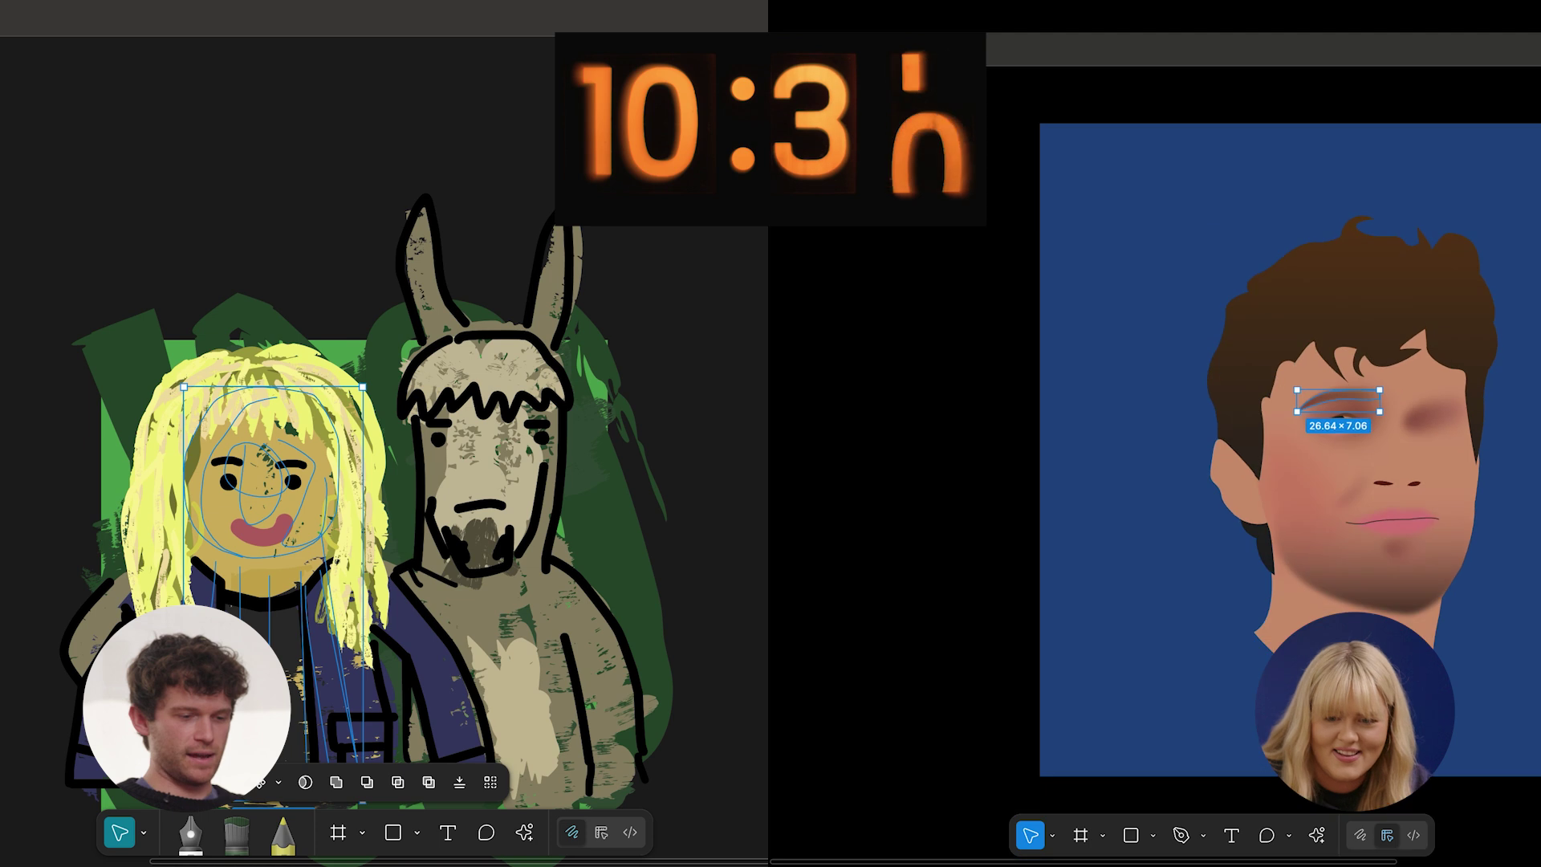
Select the blonde figure's face shape and change its fill to the golden tan D0B161.
scroll(1164, 402, right, 3)
double_click(1124, 389)
click(717, 483)
scroll(1124, 388, up, 4)
mouse_move(716, 485)
mouse_down()
mouse_move(742, 469)
mouse_move(728, 460)
mouse_up()
scroll(1123, 388, up, 4)
click(1086, 405)
click(681, 642)
click(1493, 423)
scroll(1493, 423, right, 2)
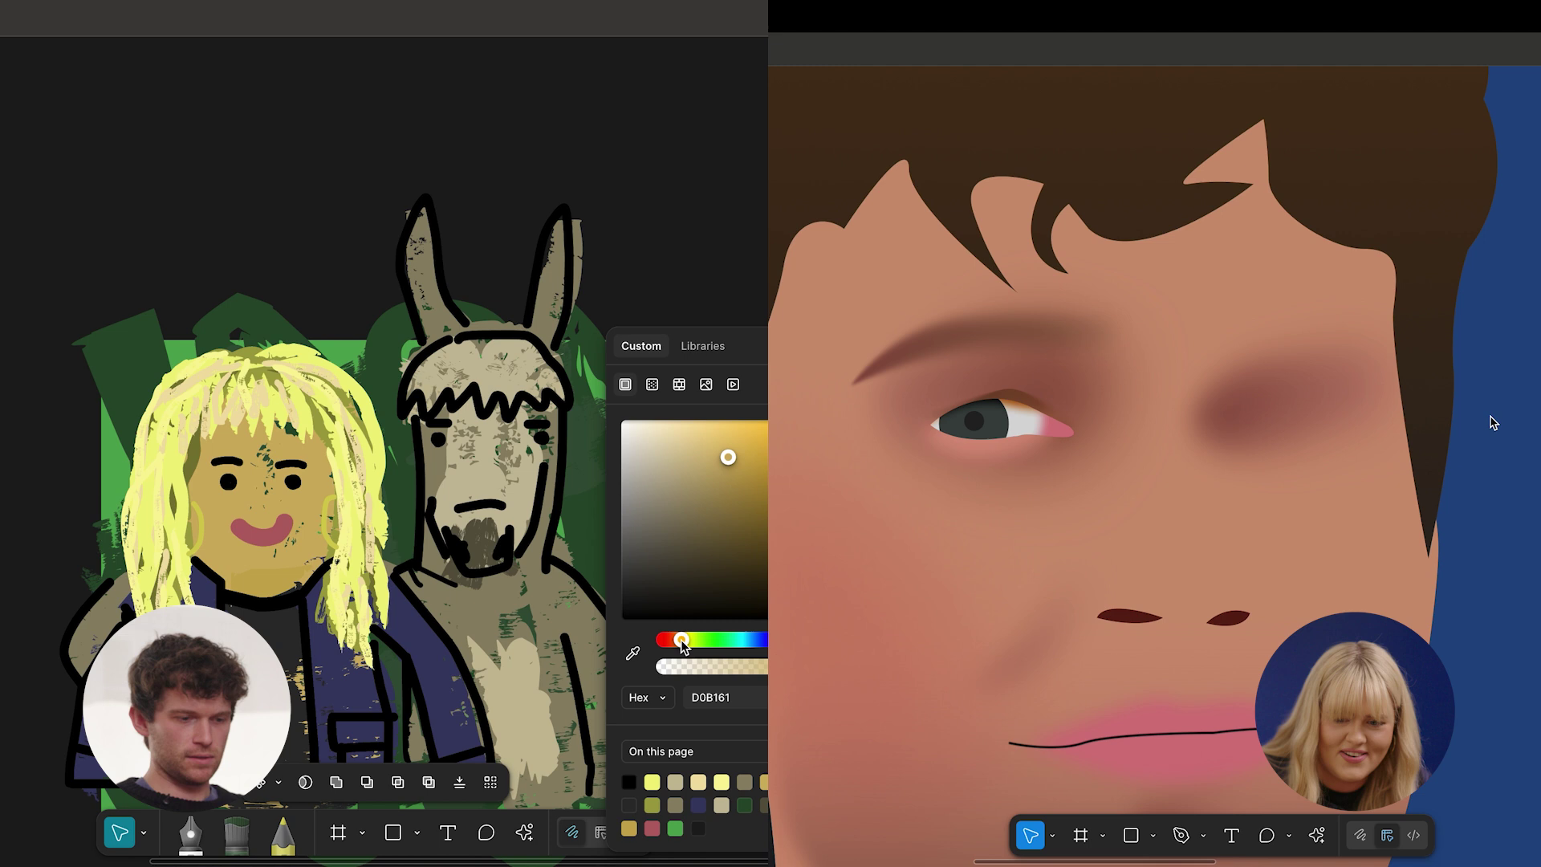
Draw a closed shading shape about 5.42 × 15.11 along the portrait's nose bridge, and set the blonde face's fill to DDB360.
click(1120, 570)
drag(732, 466, 731, 455)
click(1137, 420)
click(1103, 469)
click(1120, 571)
drag(1050, 625, 1116, 621)
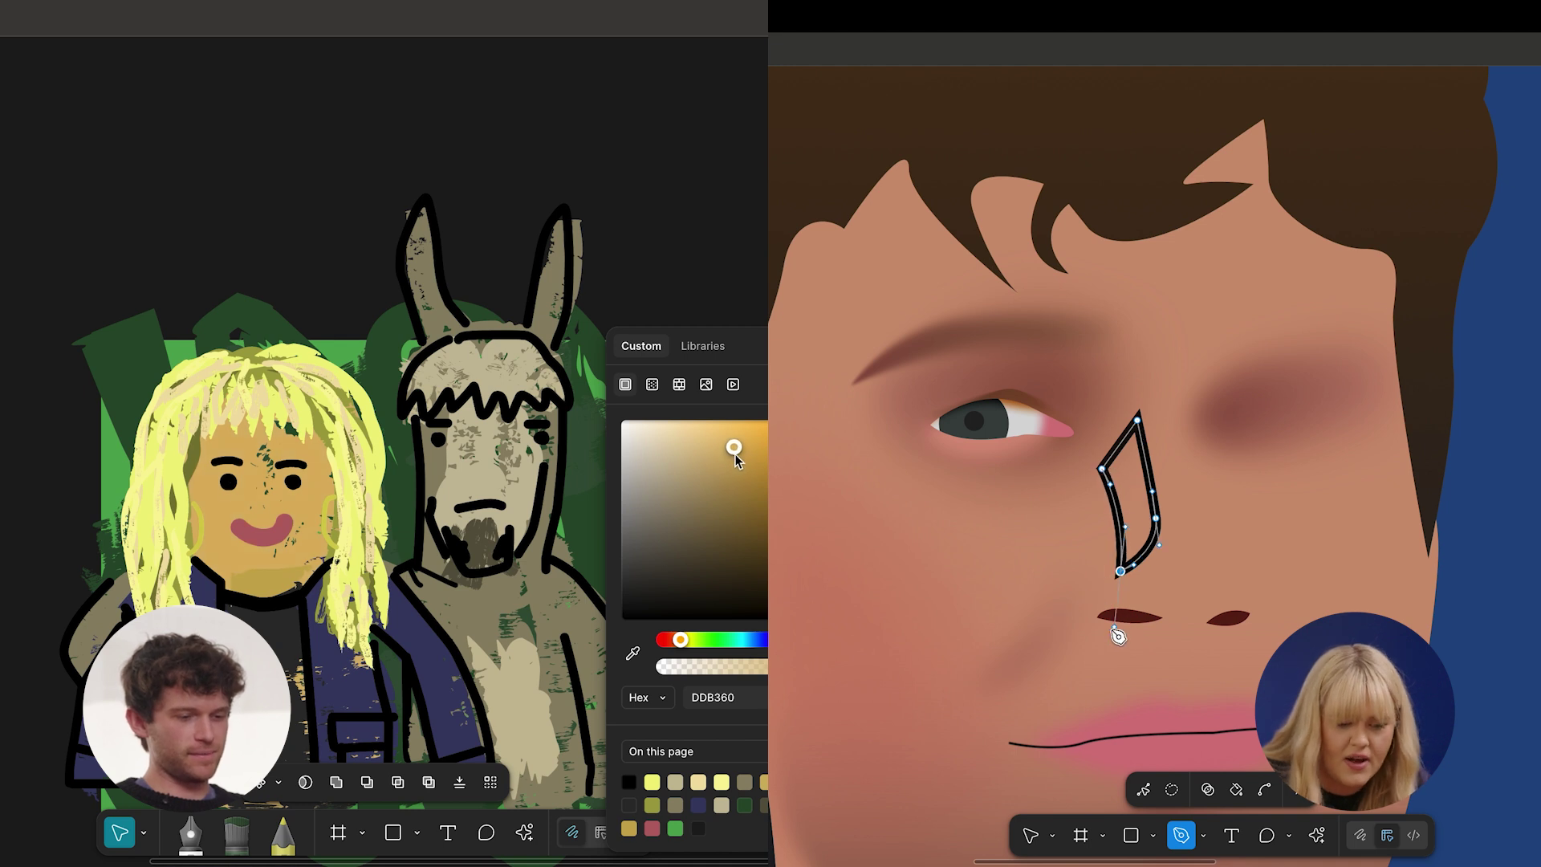
drag(731, 455, 735, 454)
drag(1116, 621, 1114, 614)
key(Escape)
key(Escape)
Delete the shadow shape under the blonde figure's chin, and paste the eyebrow's properties onto the nose bridge shape.
scroll(273, 589, up, 5)
click(274, 590)
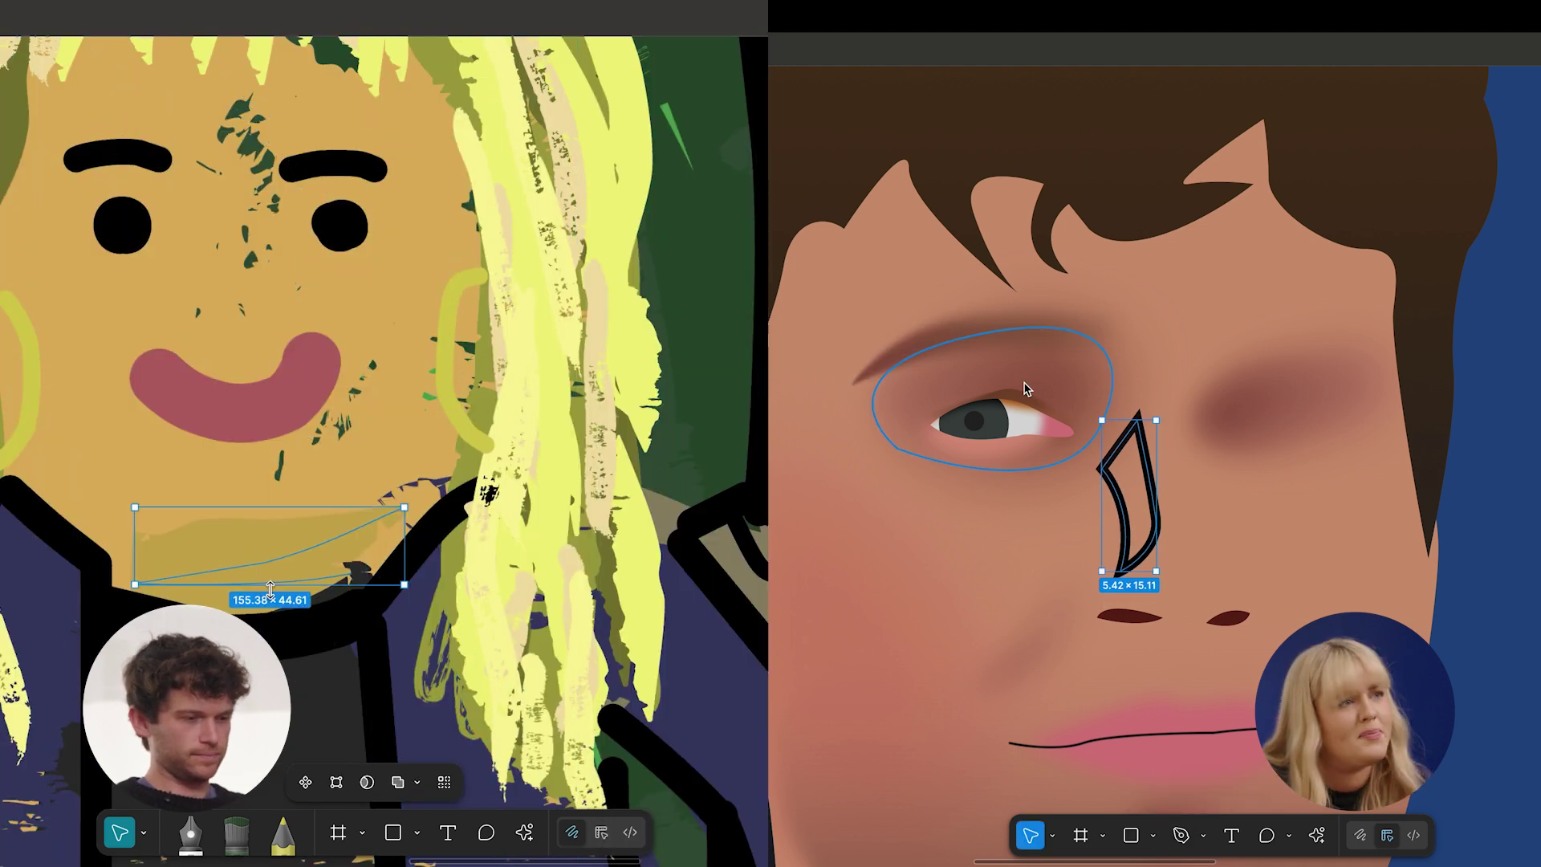
click(992, 341)
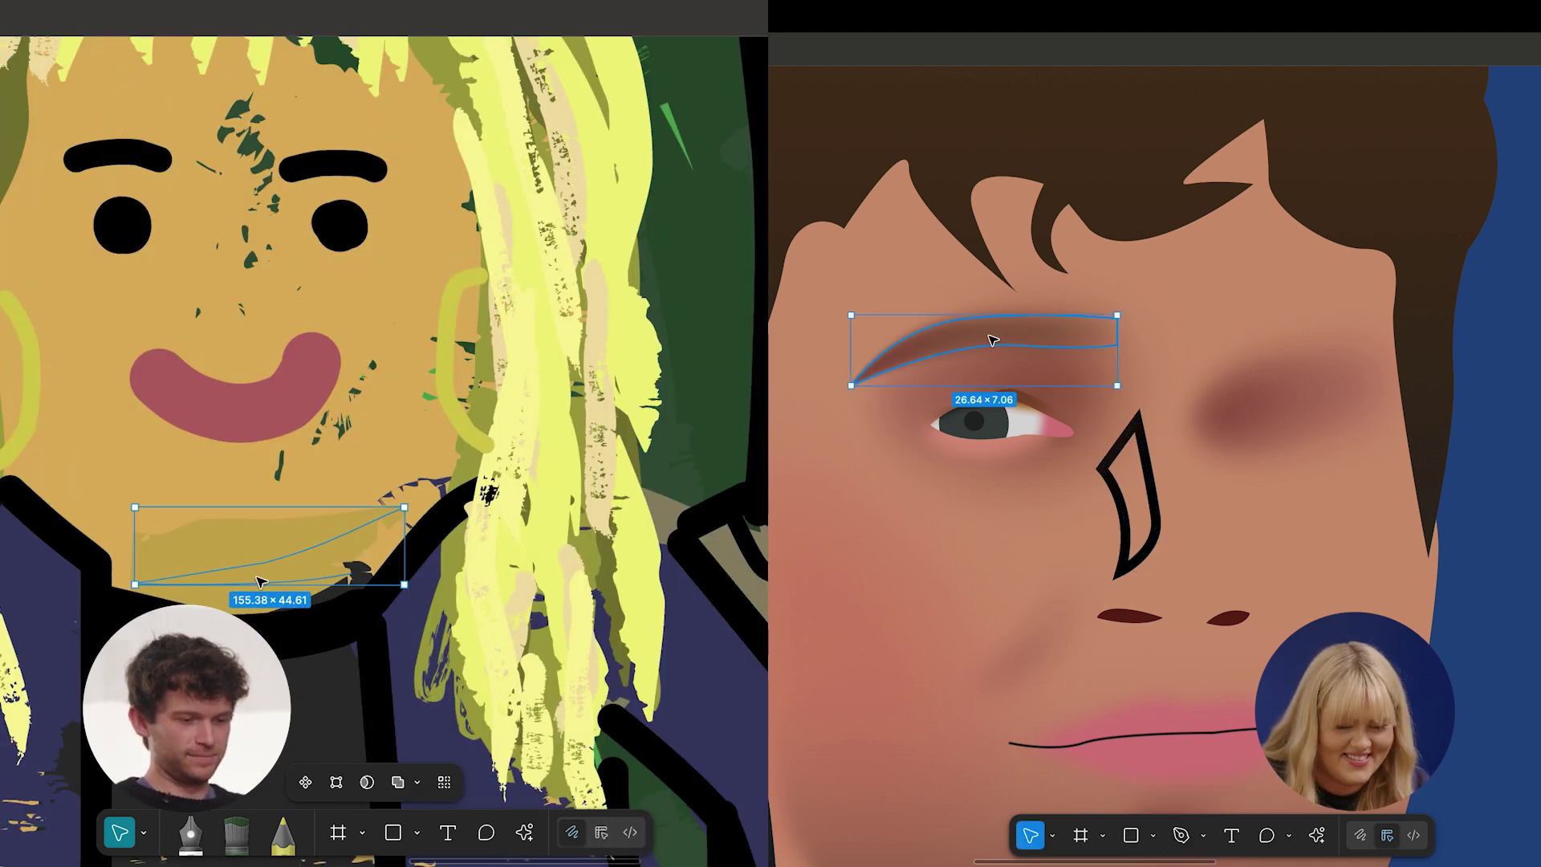
key(Delete)
click(1158, 507)
key(b)
key(super+alt+v)
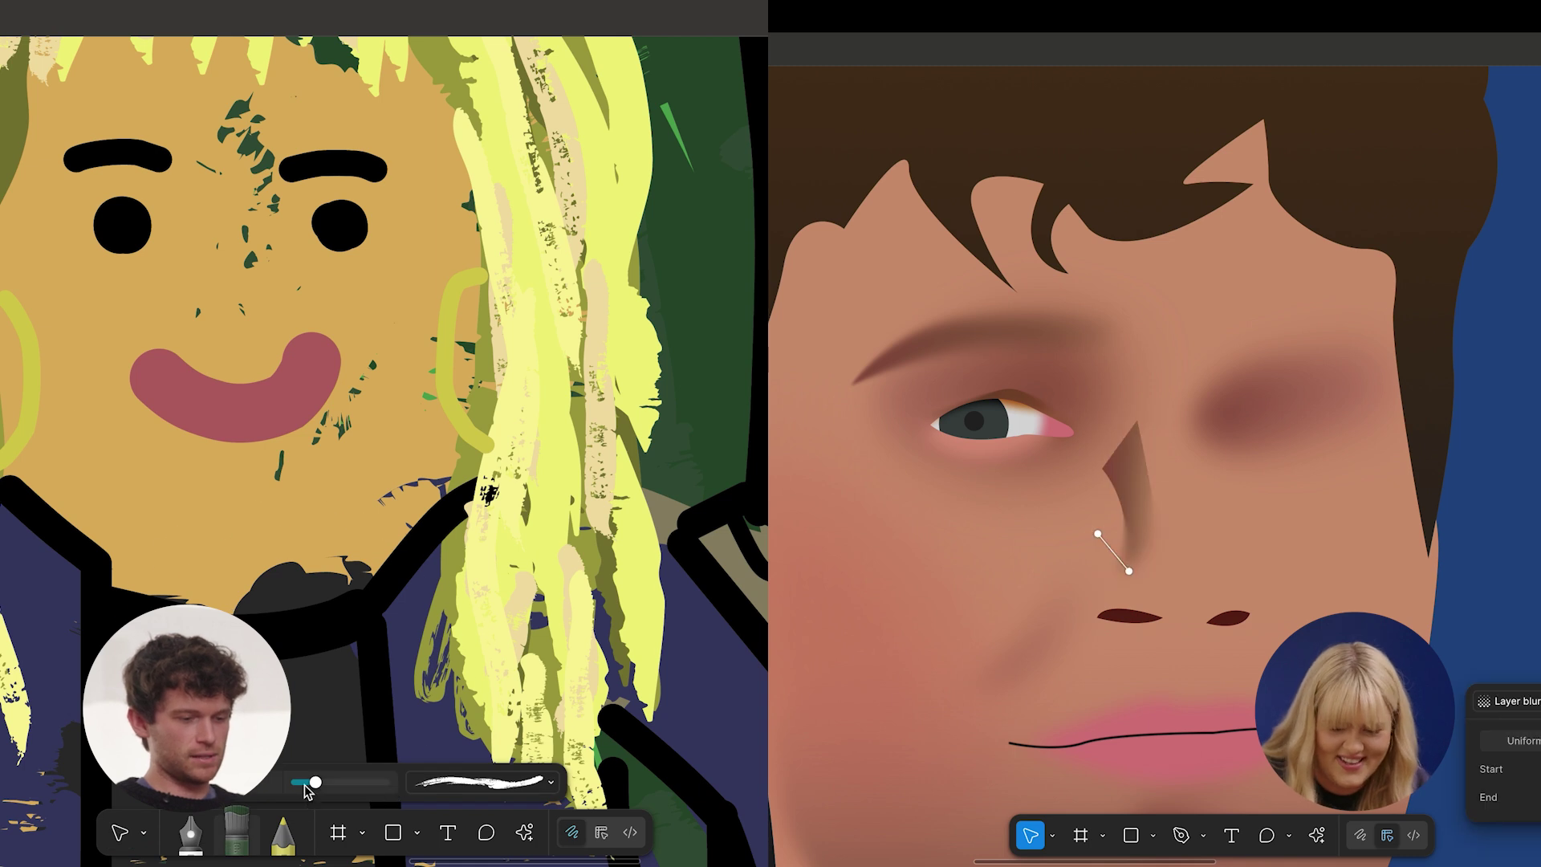
Increase the brush size slightly and paint a brown shadow along the blonde figure's lower chin.
drag(297, 785, 323, 788)
scroll(1114, 519, down, 5)
click(1120, 629)
key(p)
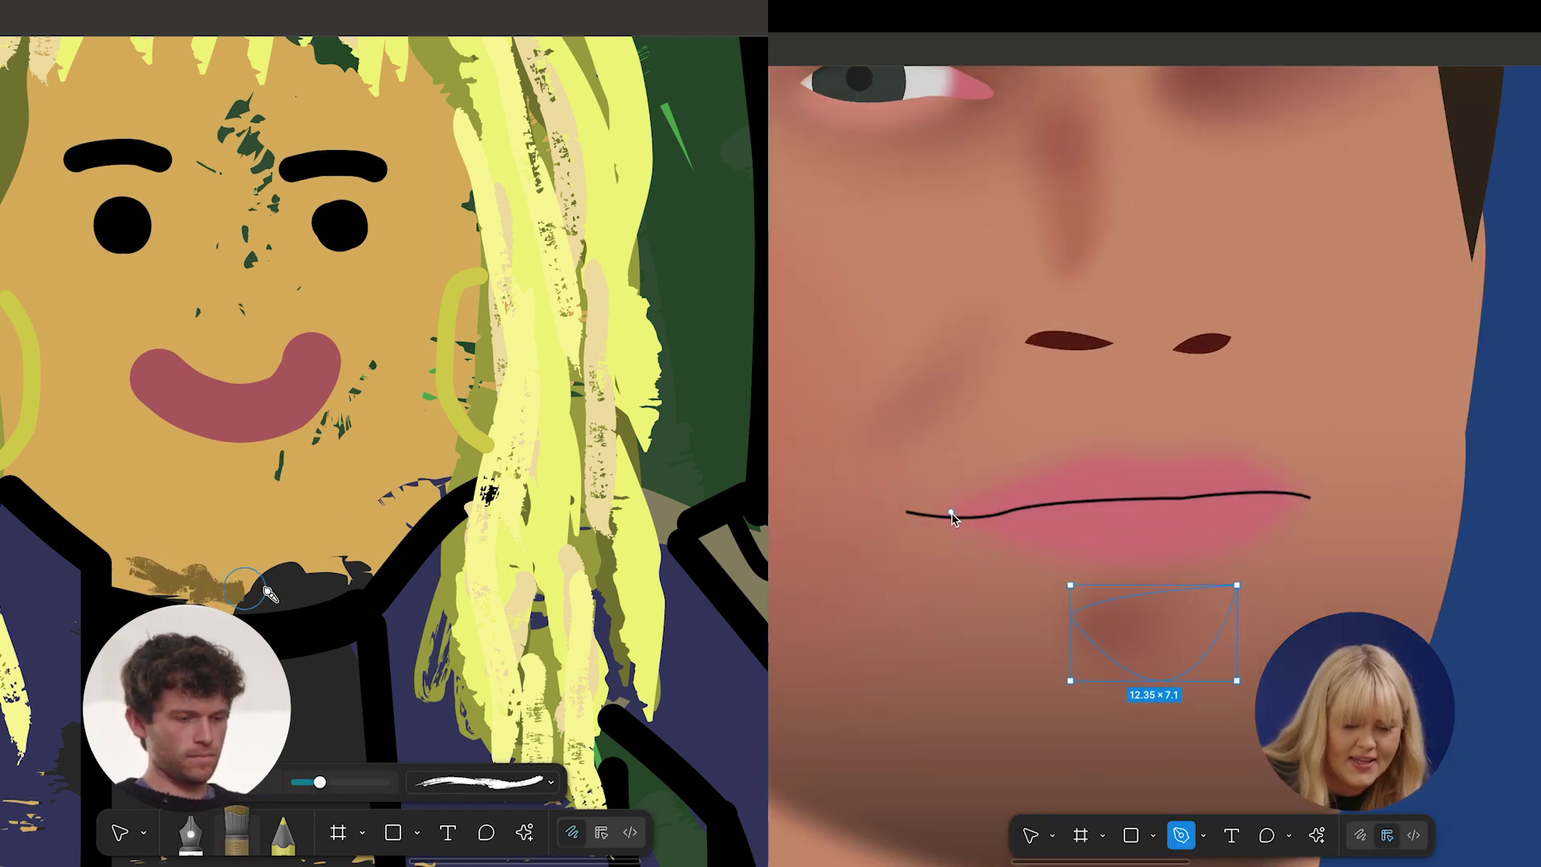
drag(386, 530, 126, 590)
Draw a slim closed shape about 18.94 × 2.09 along the portrait's lip line, and undo the last chin shadow stroke.
click(1053, 498)
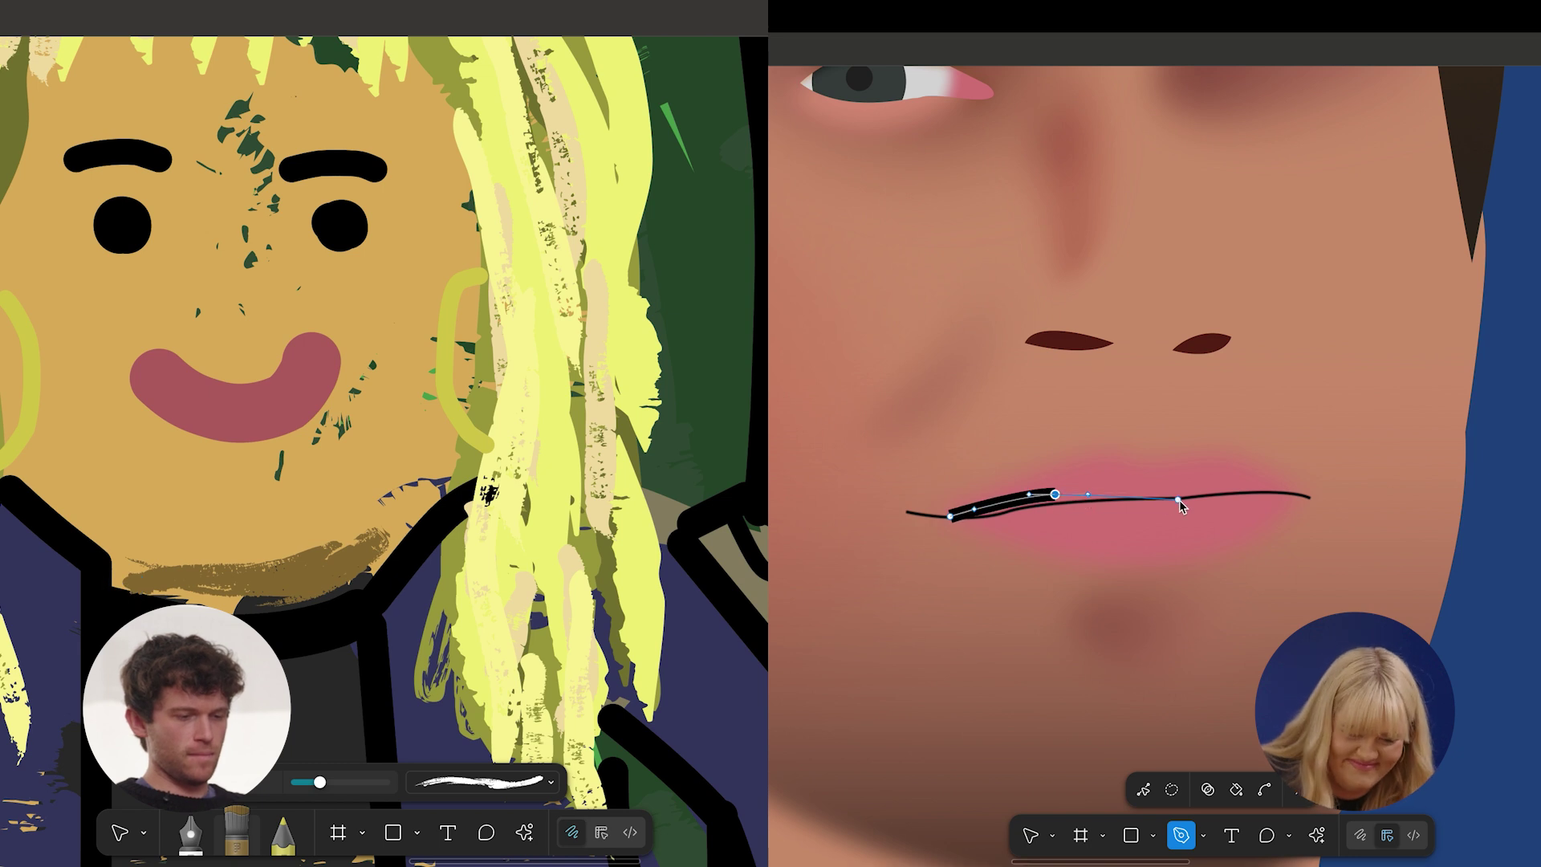
drag(1205, 494, 1093, 526)
key(ctrl+z)
click(203, 783)
drag(950, 517, 927, 505)
key(Escape)
key(Escape)
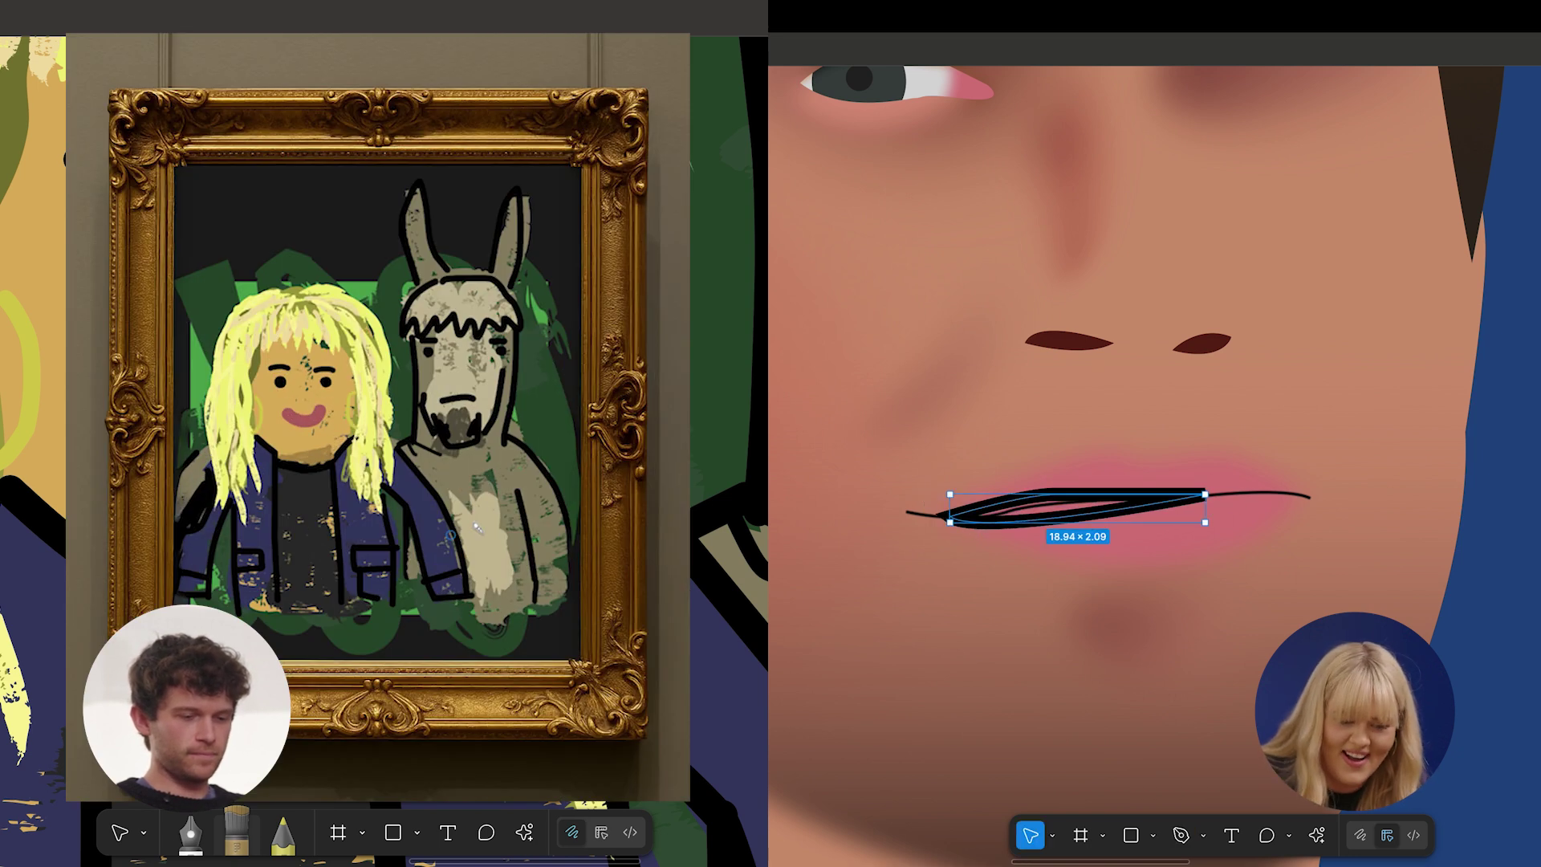
Make the mouth shape an outline-free, softly blurred dark red, and repaint the blonde figure's chin shadow in brown.
key(Delete)
drag(1481, 485, 1539, 561)
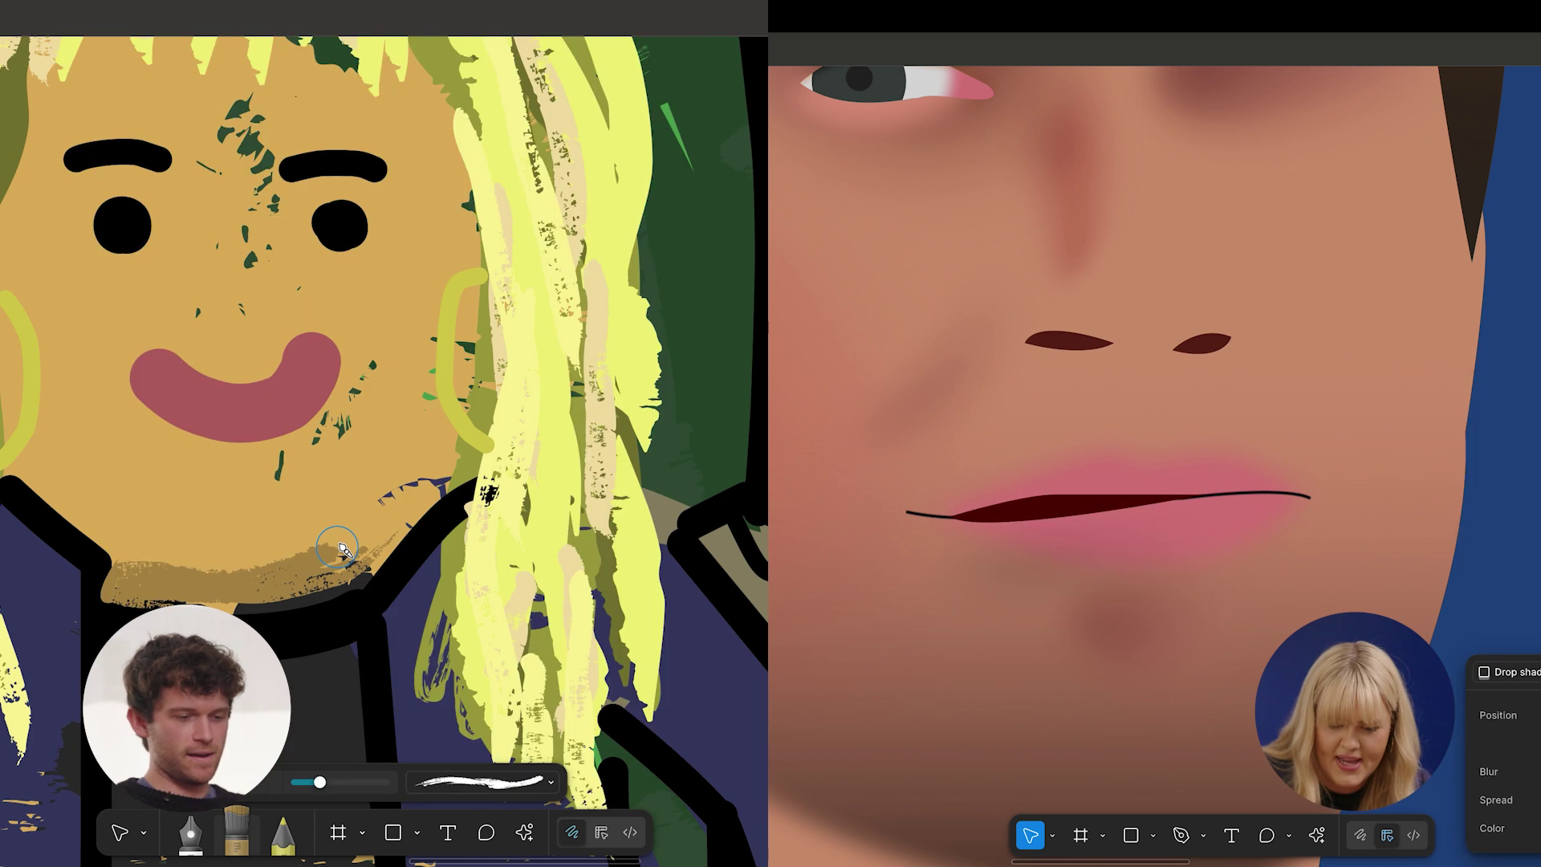
mouse_move(344, 551)
mouse_down()
mouse_move(358, 533)
mouse_move(333, 591)
mouse_move(241, 602)
mouse_up()
scroll(240, 602, down, 5)
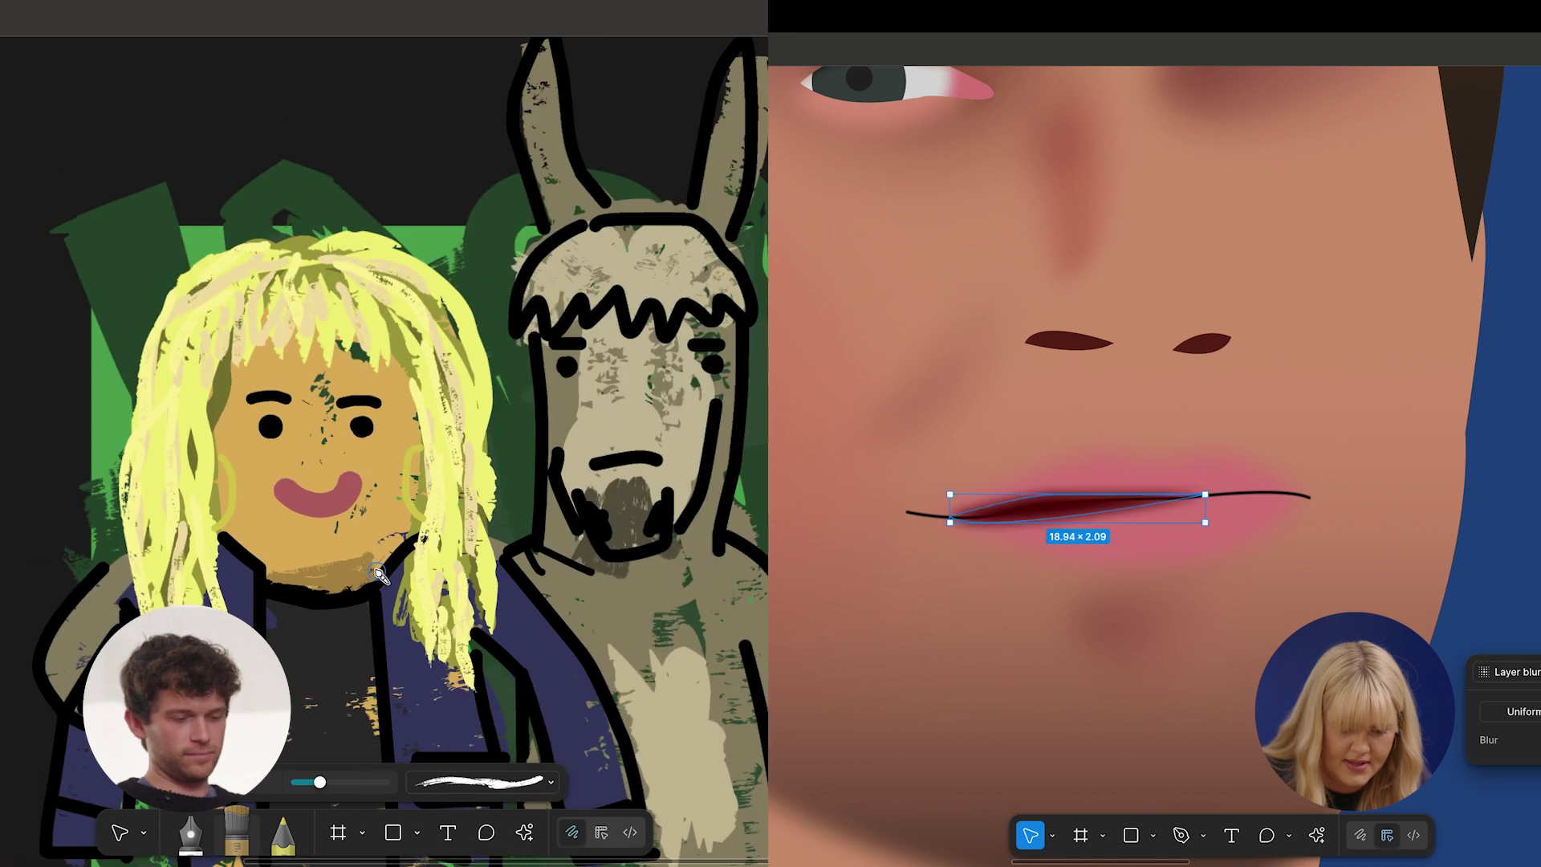
click(1540, 514)
drag(1540, 614, 1540, 606)
Trace the upper eyelid edge of the portrait's open eye with the Pen tool, and set the pencil colour to black.
scroll(1123, 494, up, 8)
scroll(431, 551, up, 1)
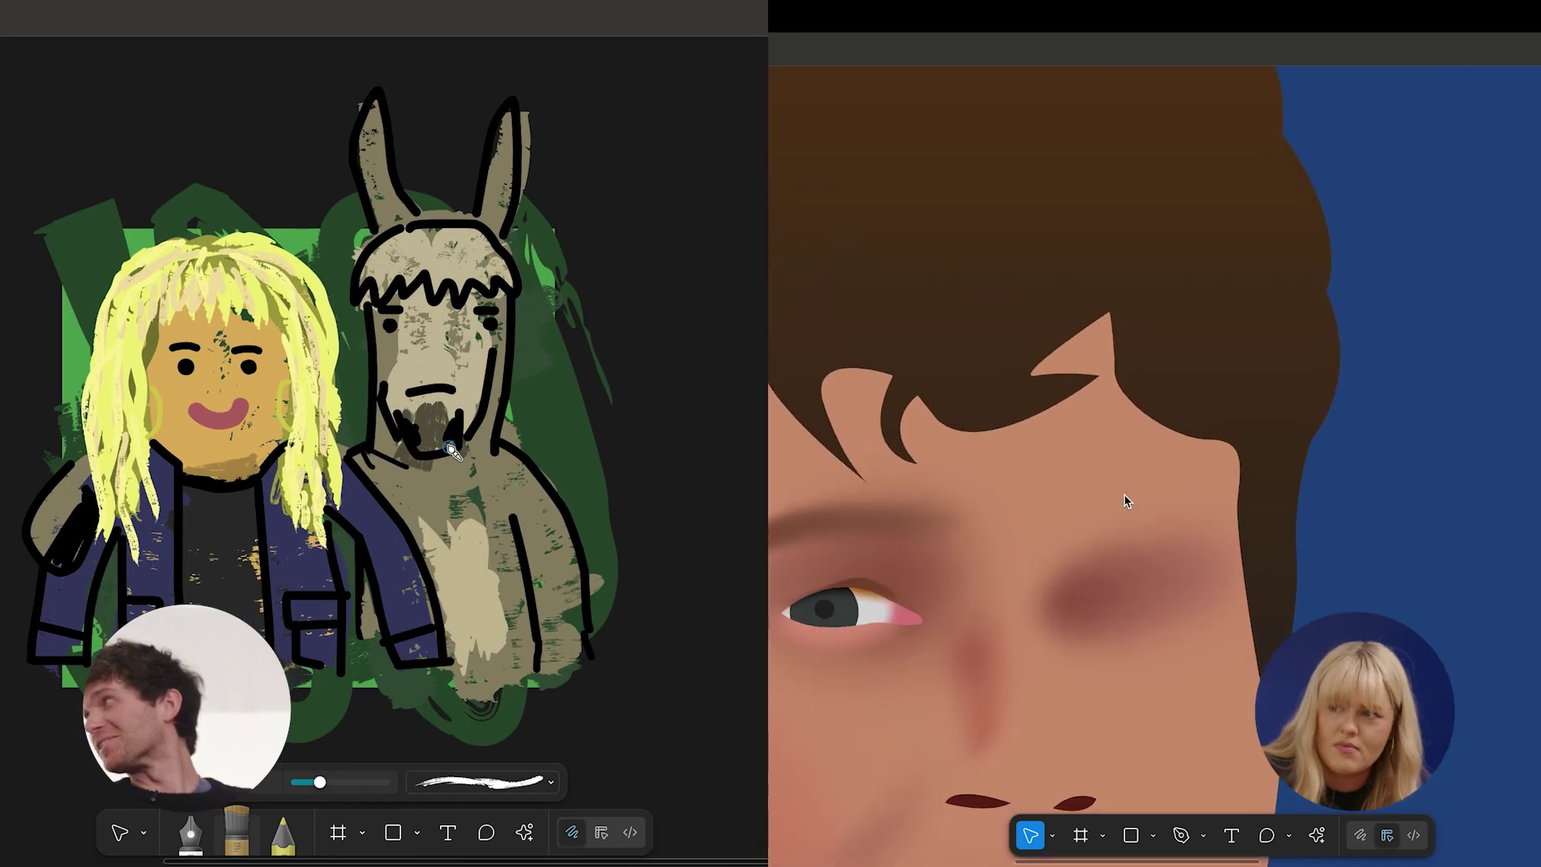
scroll(1123, 494, right, 1)
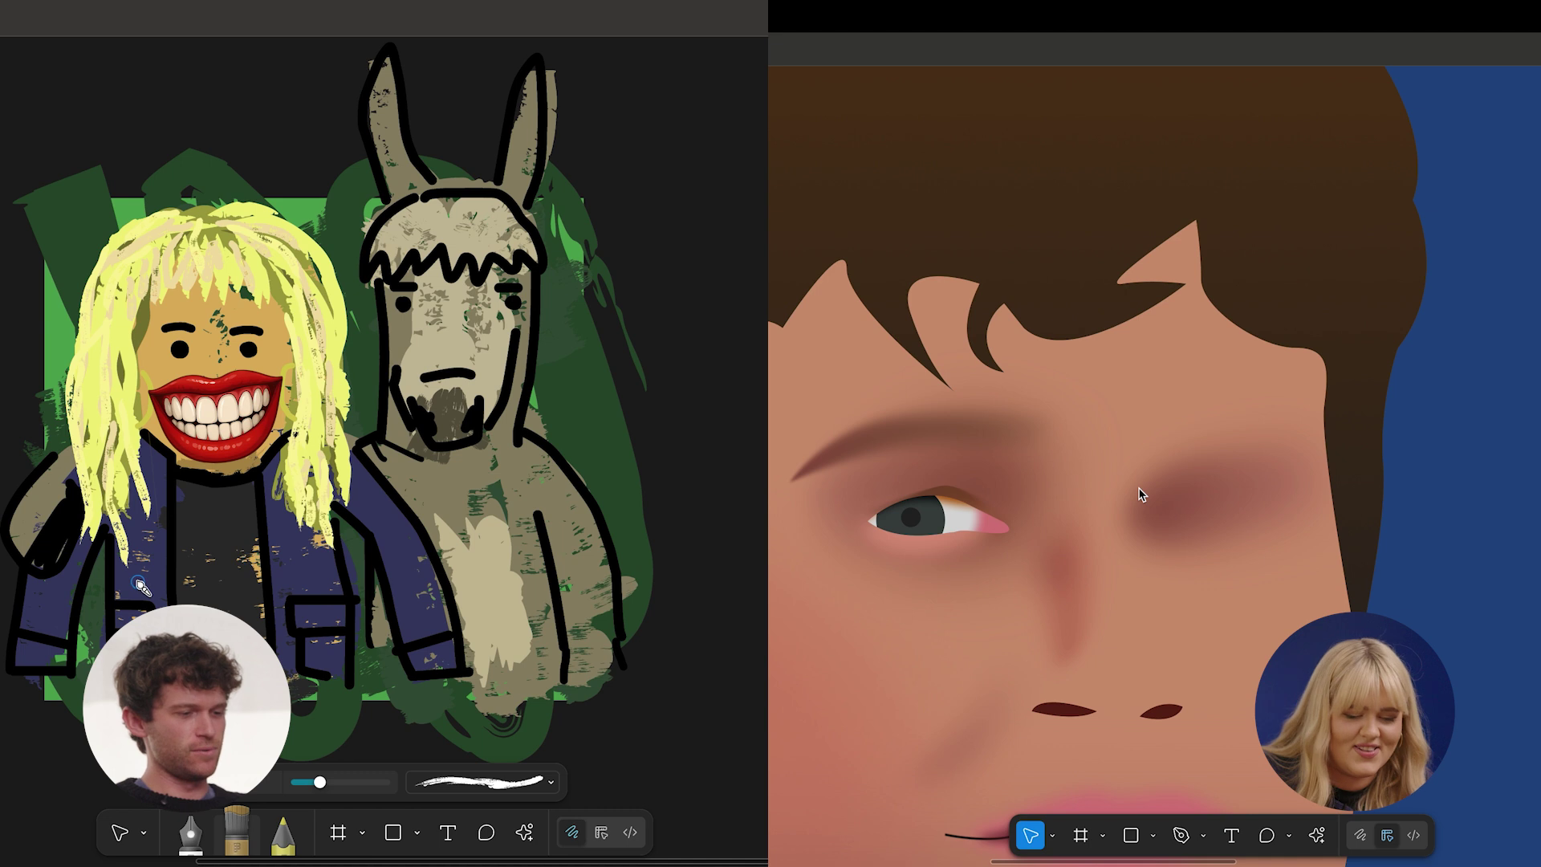
scroll(1043, 529, up, 10)
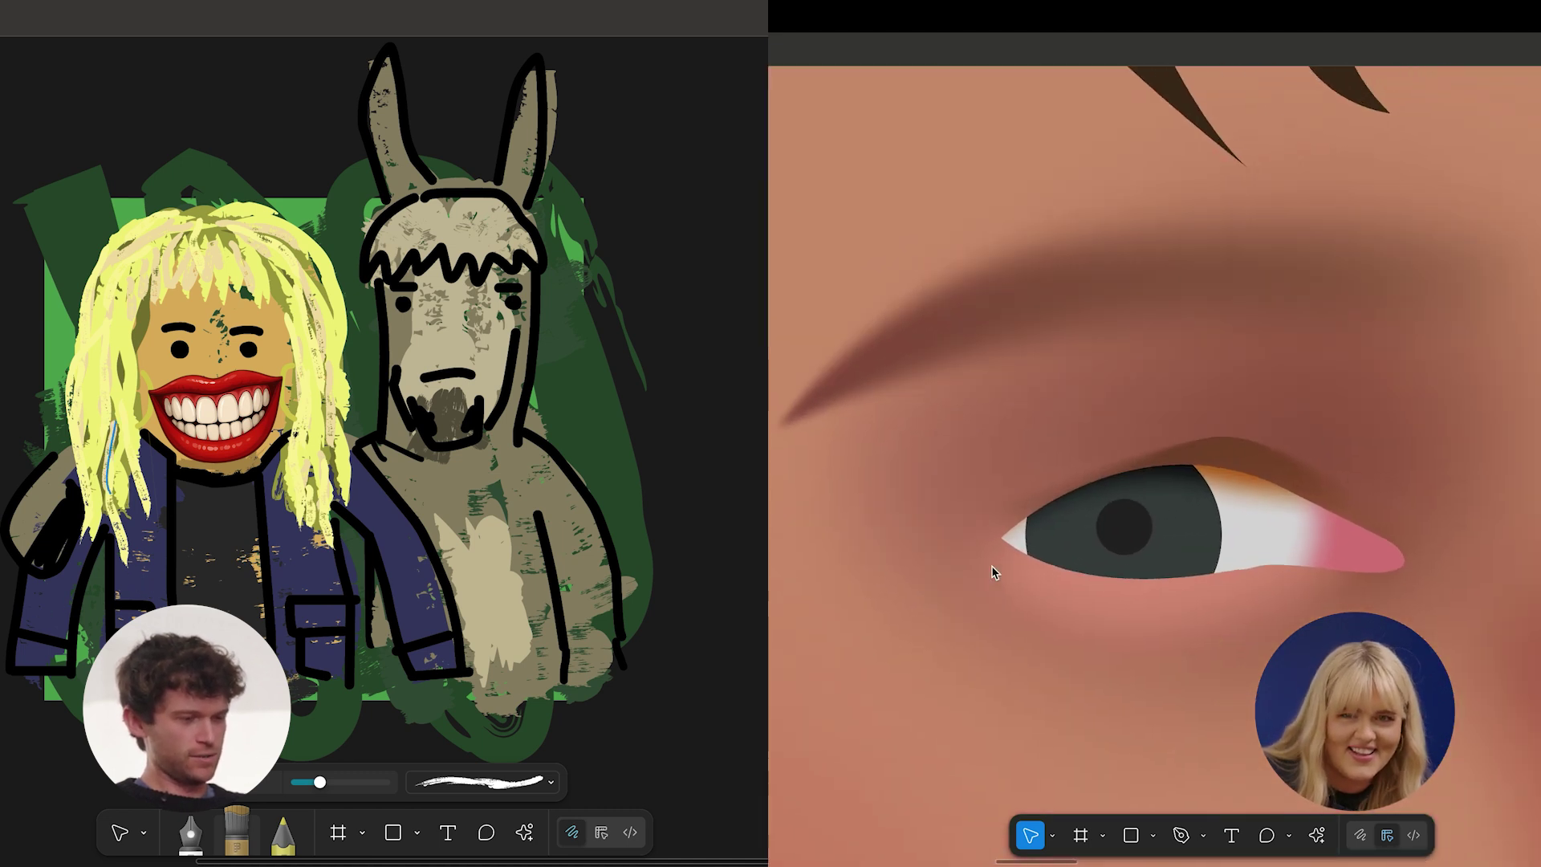
scroll(993, 566, up, 1)
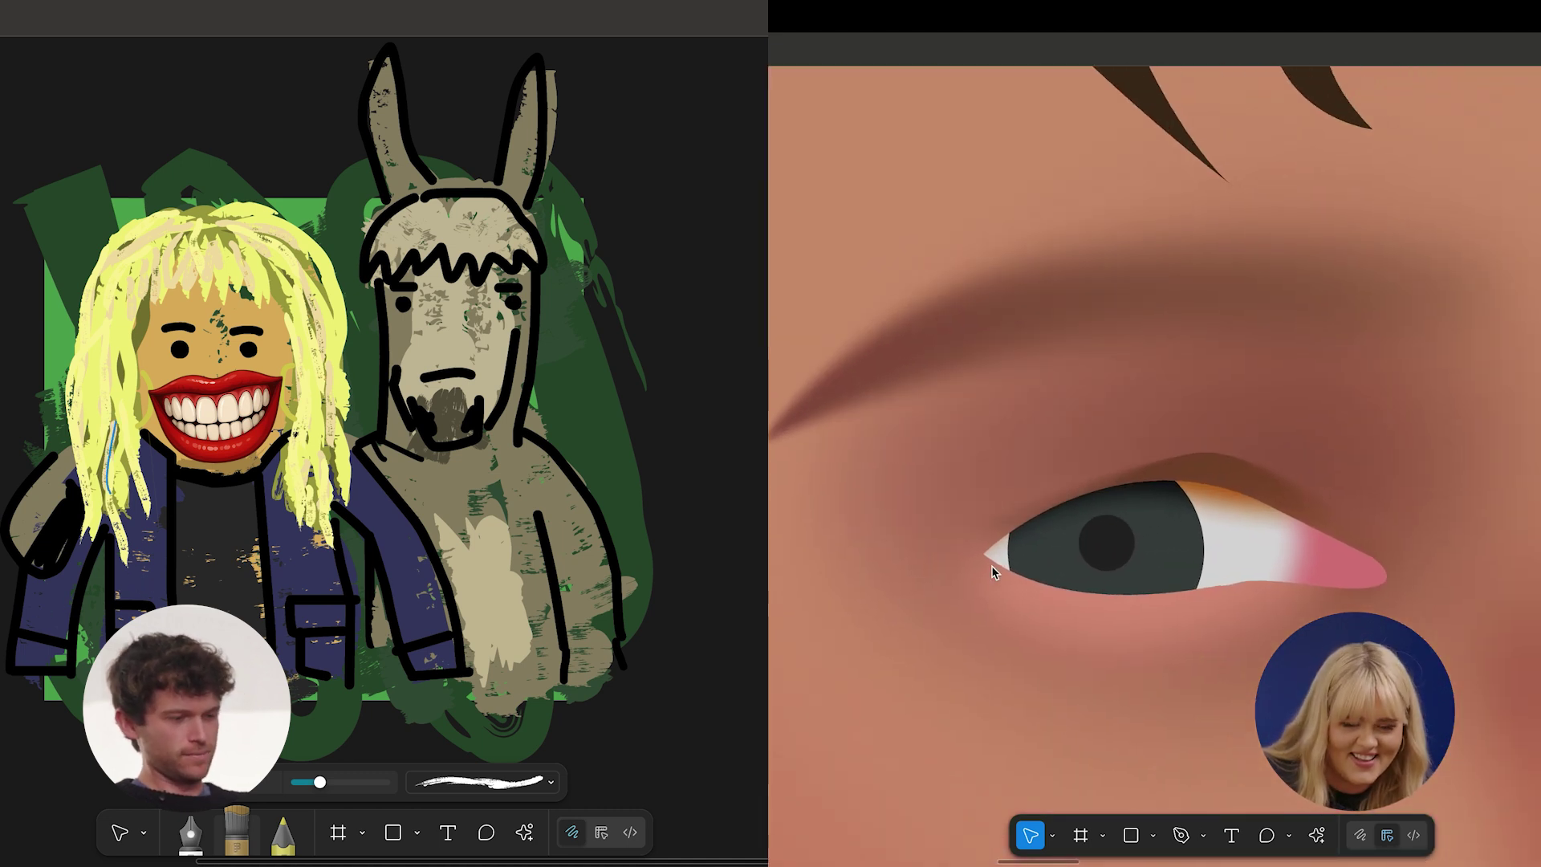
click(921, 566)
click(1186, 450)
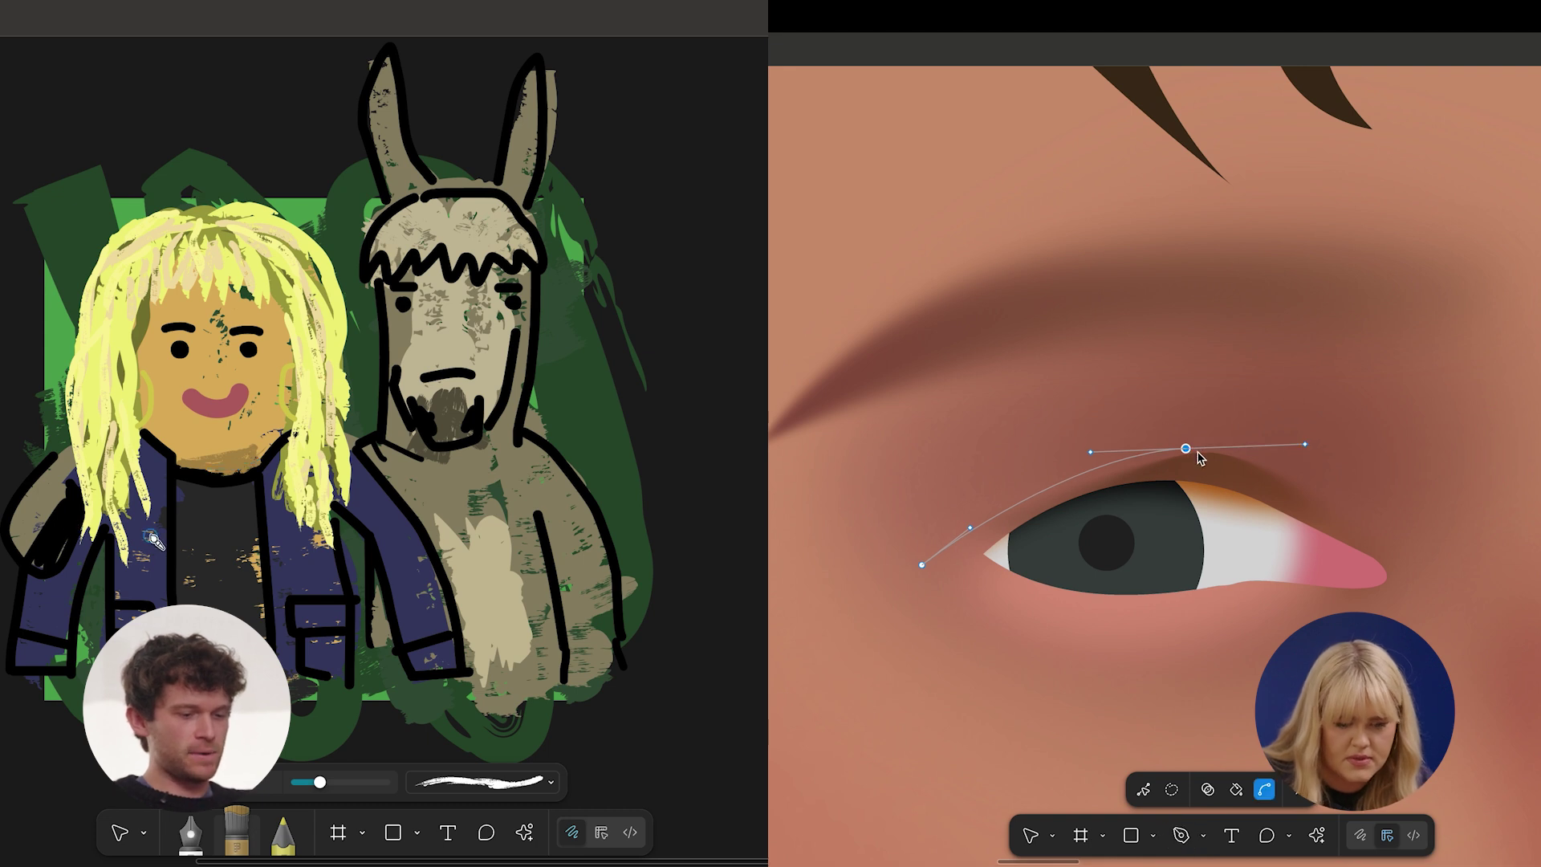
scroll(150, 535, up, 10)
click(274, 829)
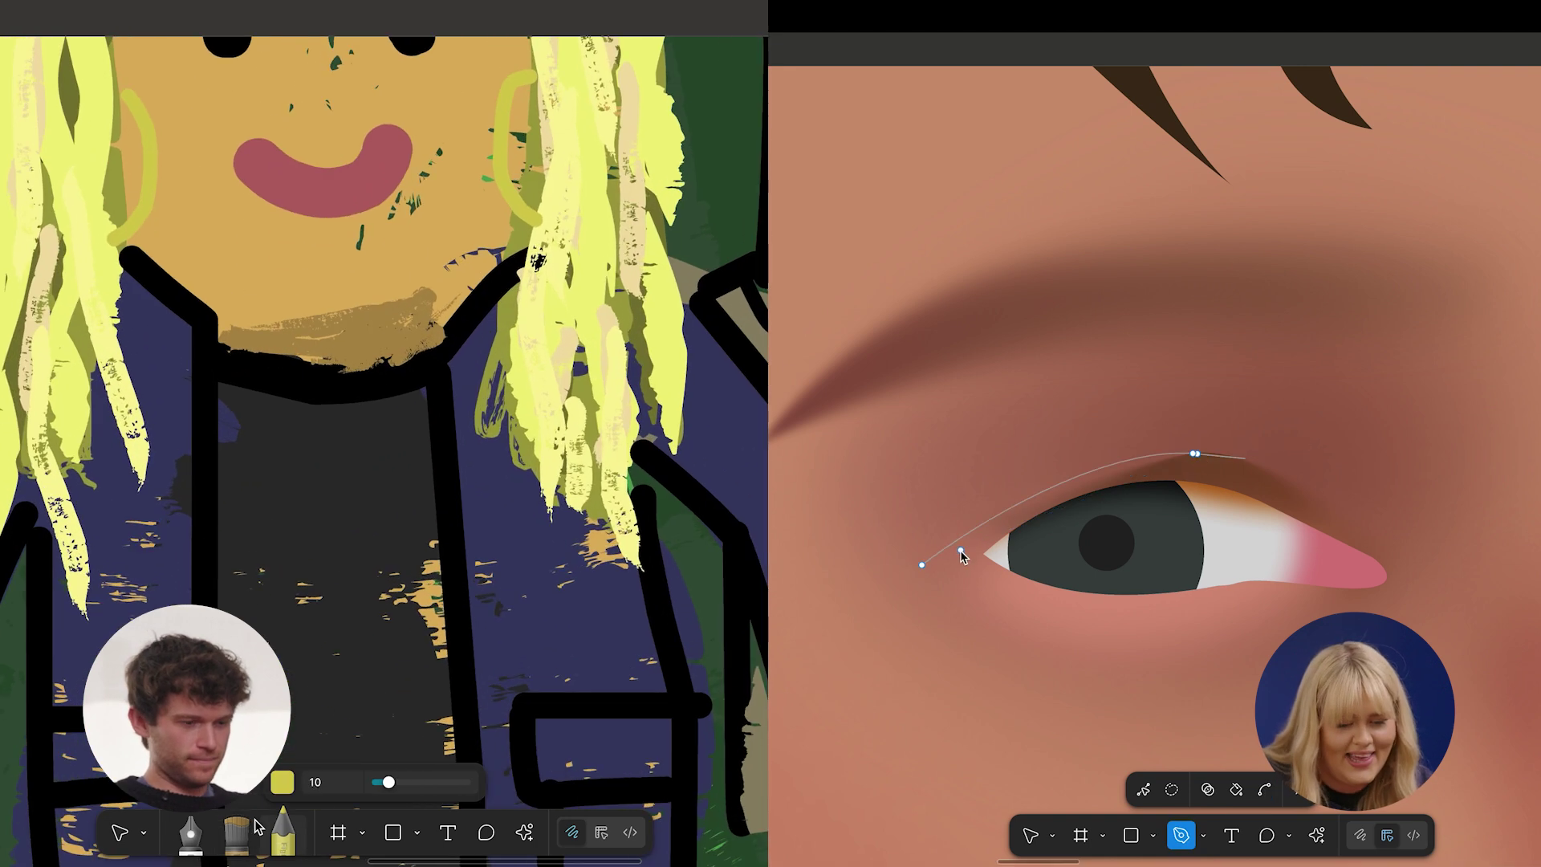
click(283, 781)
click(916, 561)
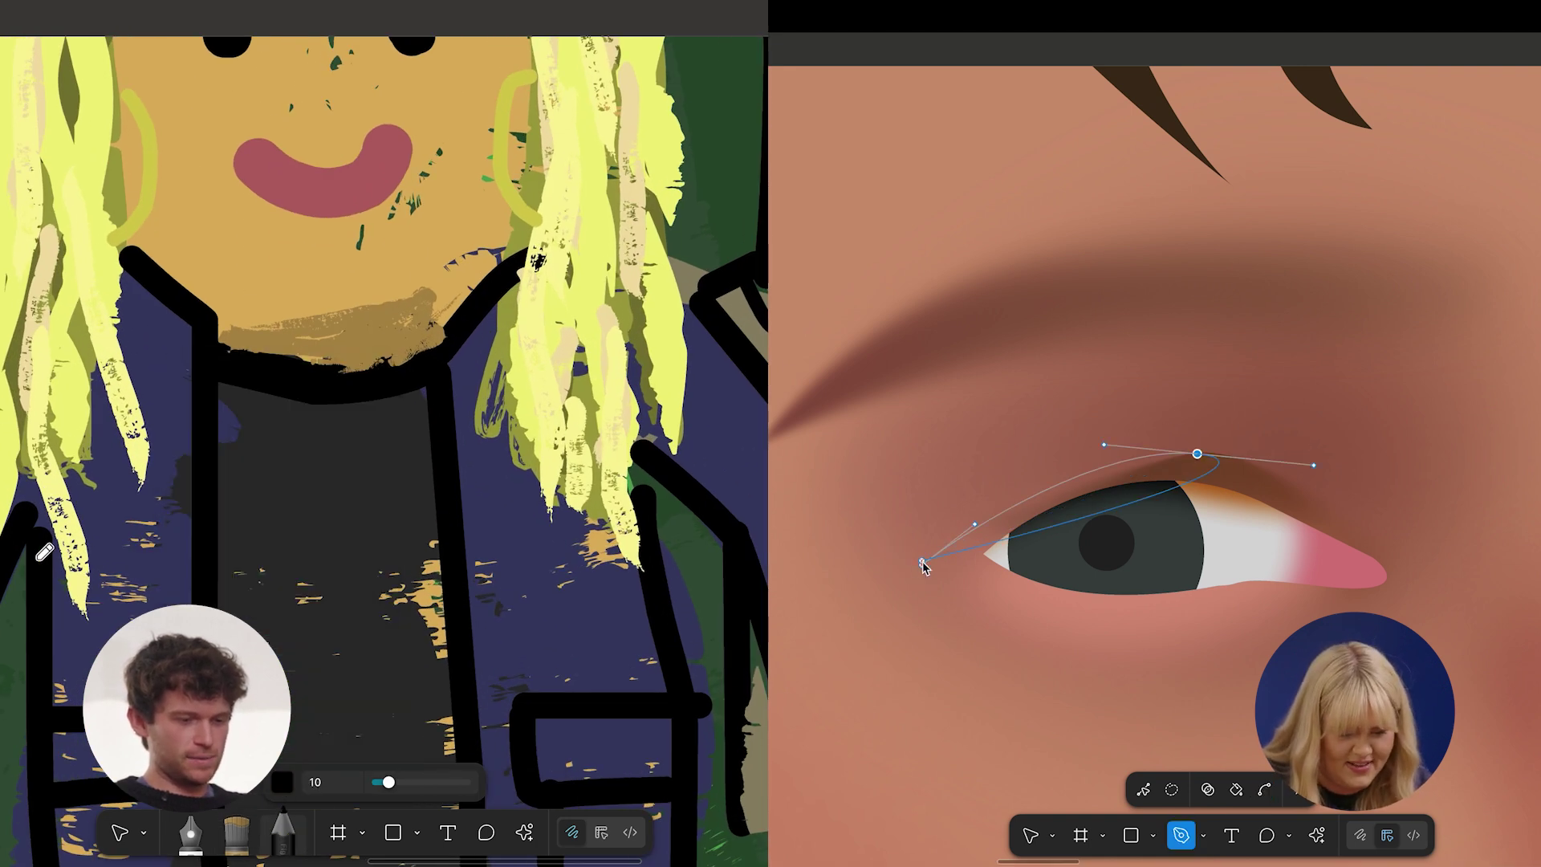
Finish the closed upper eyelid shape at about 10.8 × 3.99, and reduce the pencil thickness to 6.
mouse_move(923, 567)
mouse_down()
mouse_move(874, 565)
mouse_move(873, 610)
mouse_move(775, 656)
mouse_move(802, 640)
mouse_move(1047, 613)
mouse_up()
scroll(186, 529, down, 2)
drag(390, 784, 383, 784)
mouse_move(1047, 613)
mouse_down()
mouse_move(1079, 647)
mouse_move(1053, 623)
mouse_move(1060, 640)
mouse_up()
scroll(1060, 641, down, 5)
key(Escape)
scroll(136, 602, down, 2)
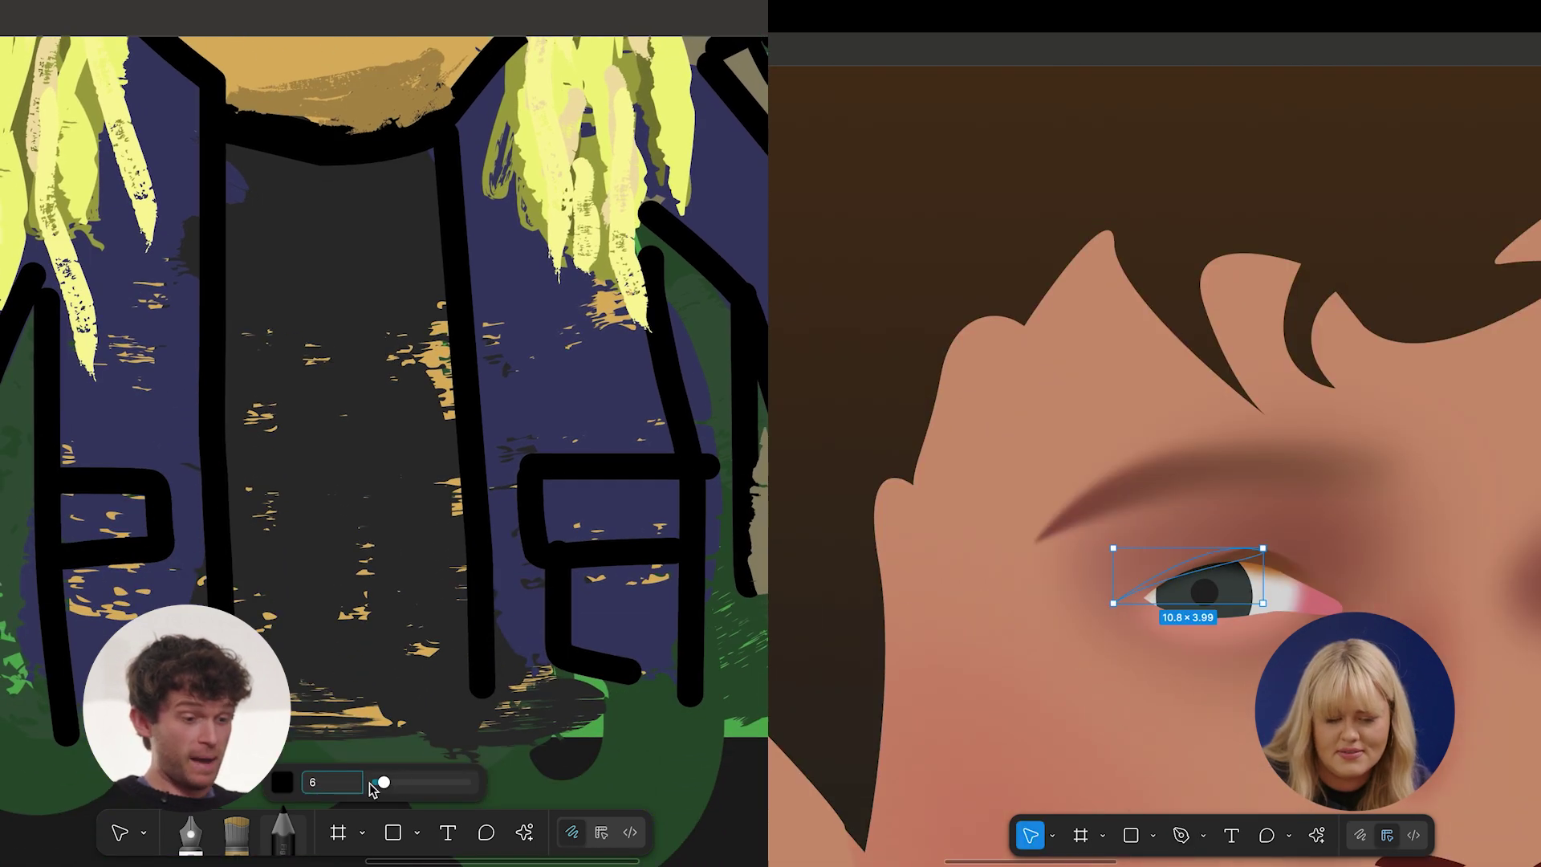
Remove the eyelid shape's black outline, and try a 25-thick pencil line below the jacket pocket.
key(Delete)
drag(139, 551, 155, 642)
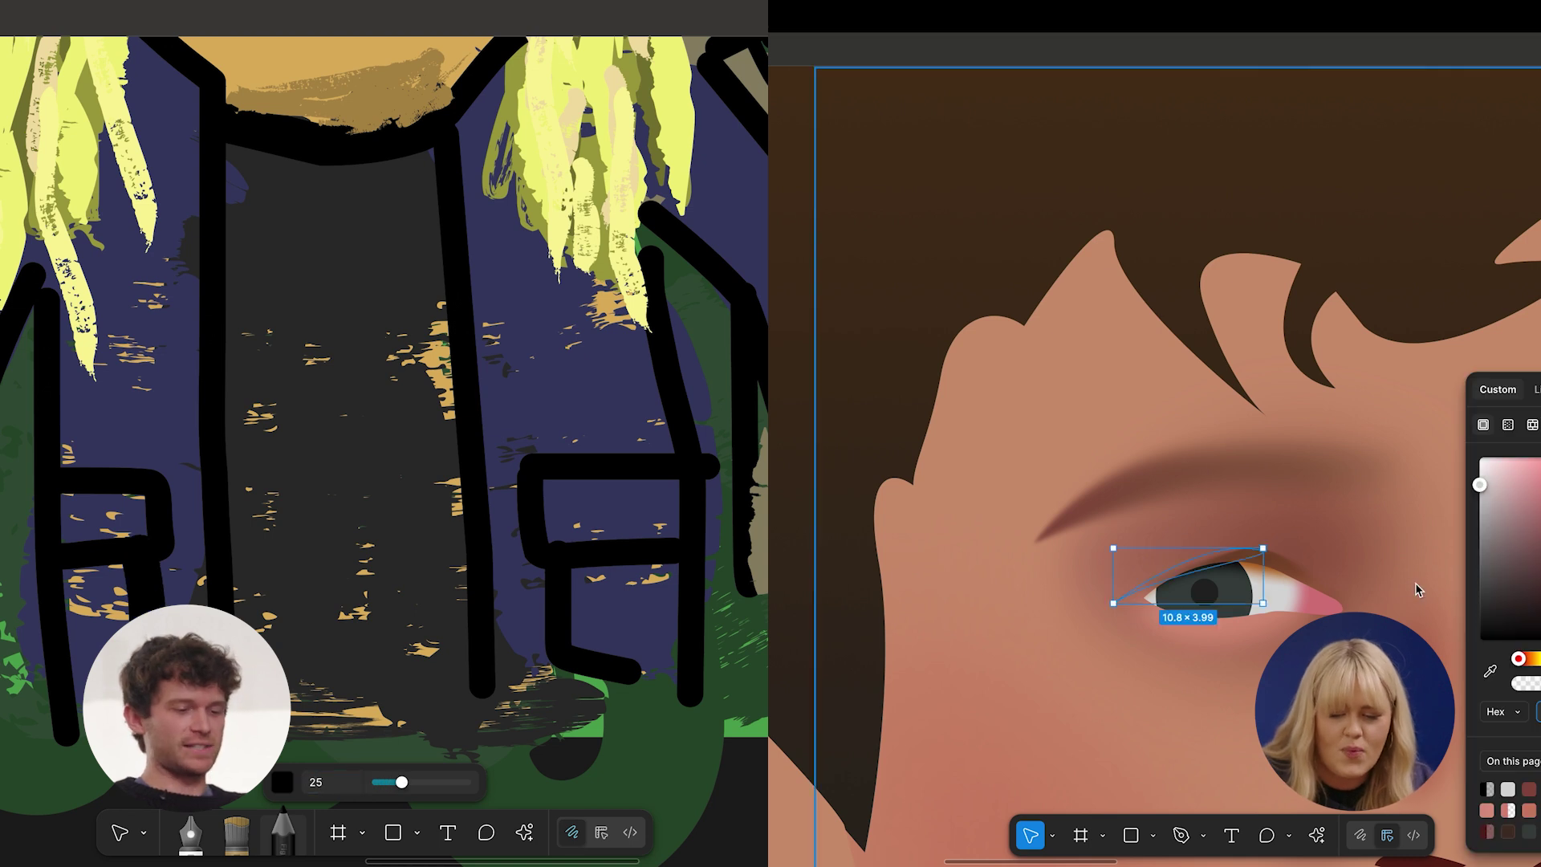
scroll(1112, 692, right, 4)
scroll(1113, 692, down, 4)
scroll(1114, 697, down, 3)
Draw the vertical line below the jacket pocket at pencil thickness 17, and sample the nostril's dark red for the eyelid fill.
drag(402, 783, 395, 782)
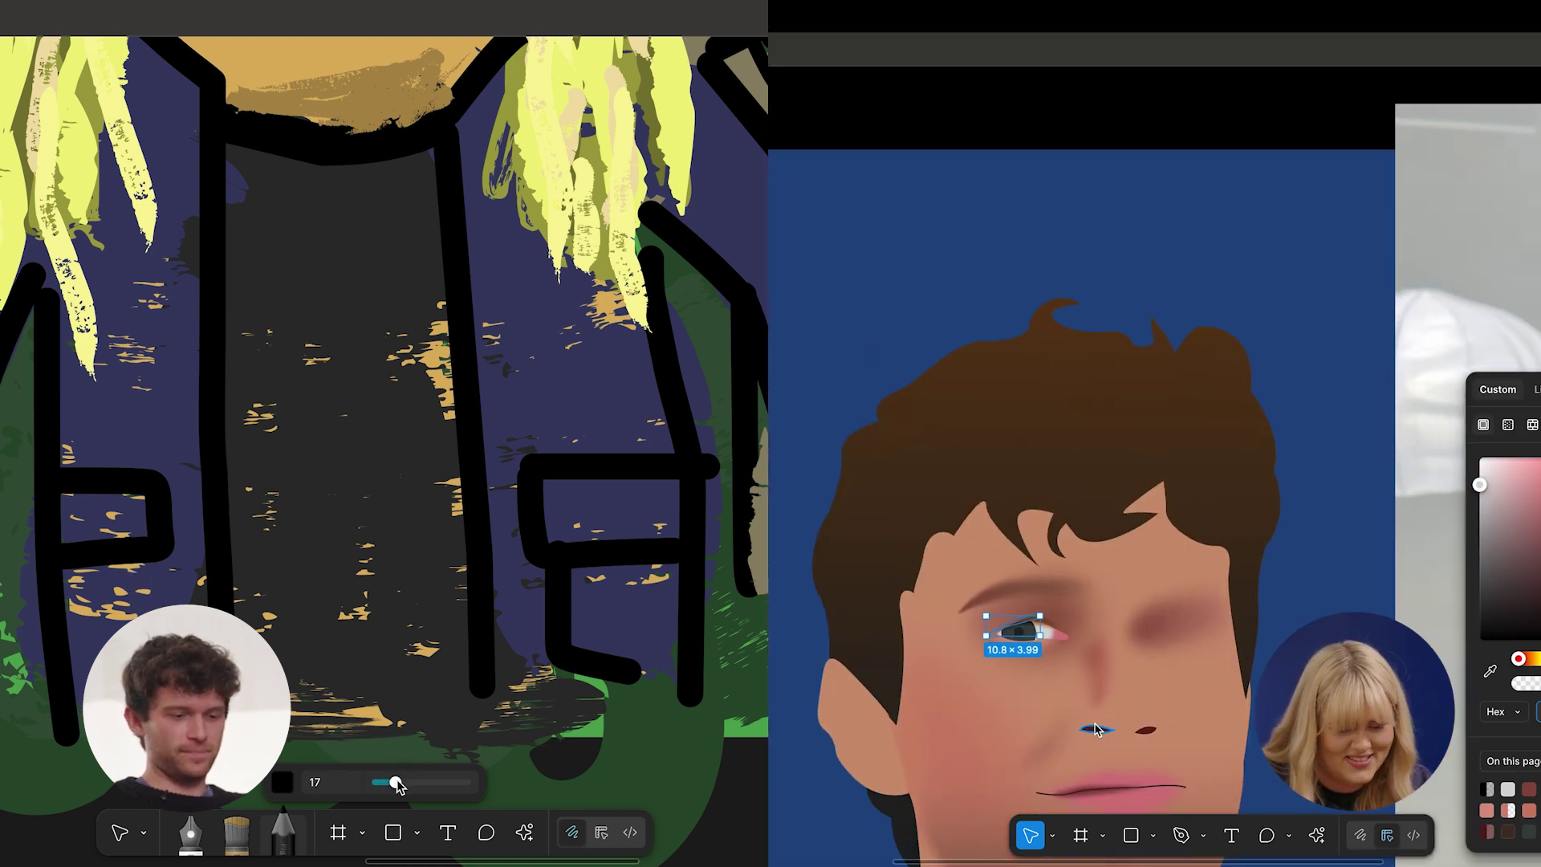
drag(140, 560, 141, 642)
click(1097, 729)
key(ctrl+z)
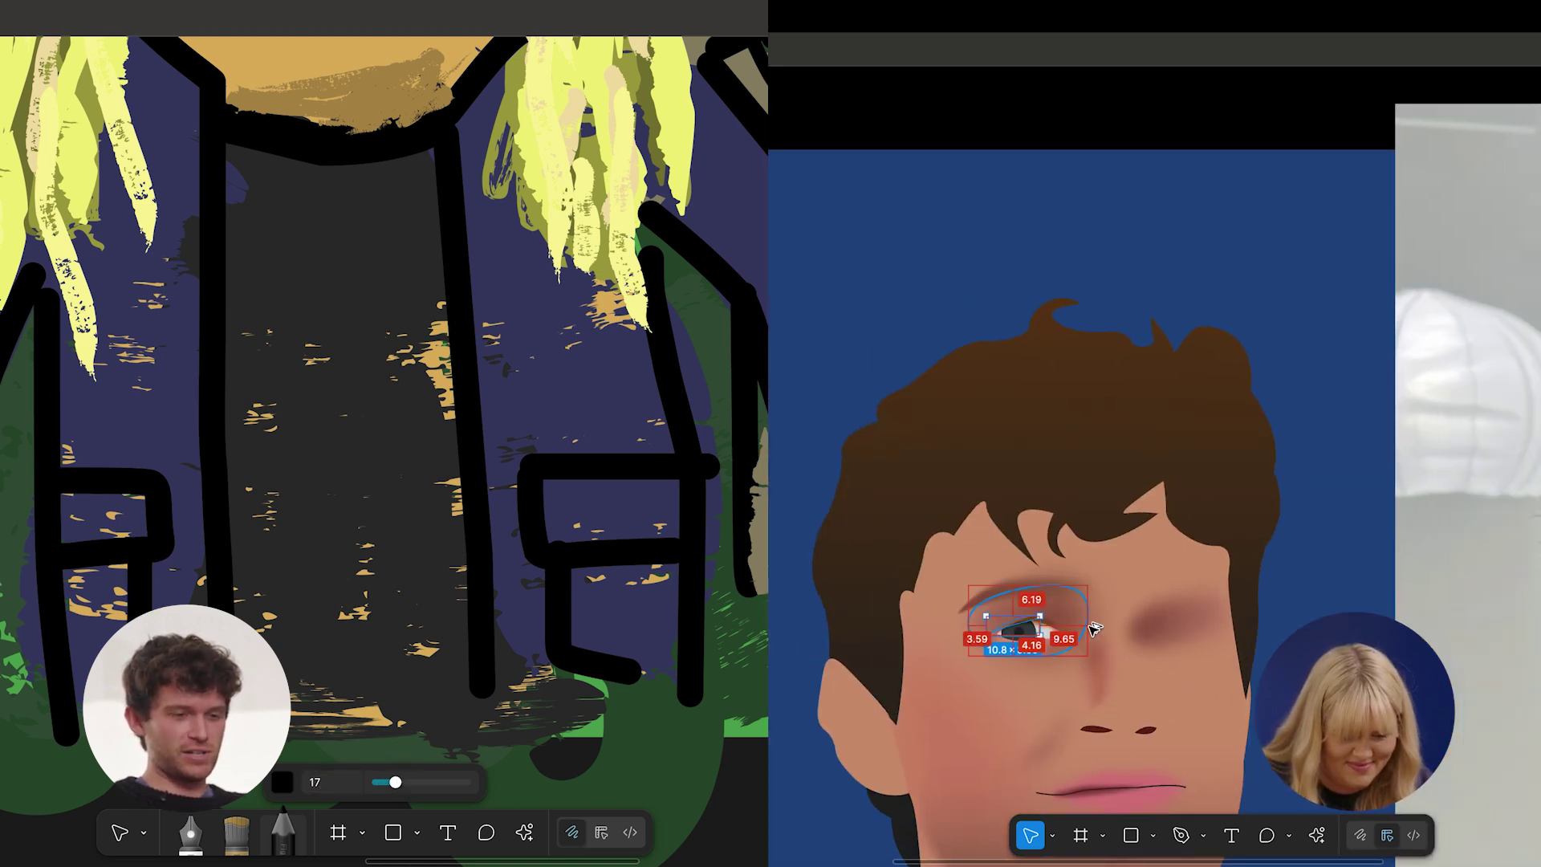
Reduce the pencil thickness to 4 for fine jacket details.
scroll(1096, 628, up, 5)
drag(395, 783, 382, 782)
drag(382, 783, 386, 783)
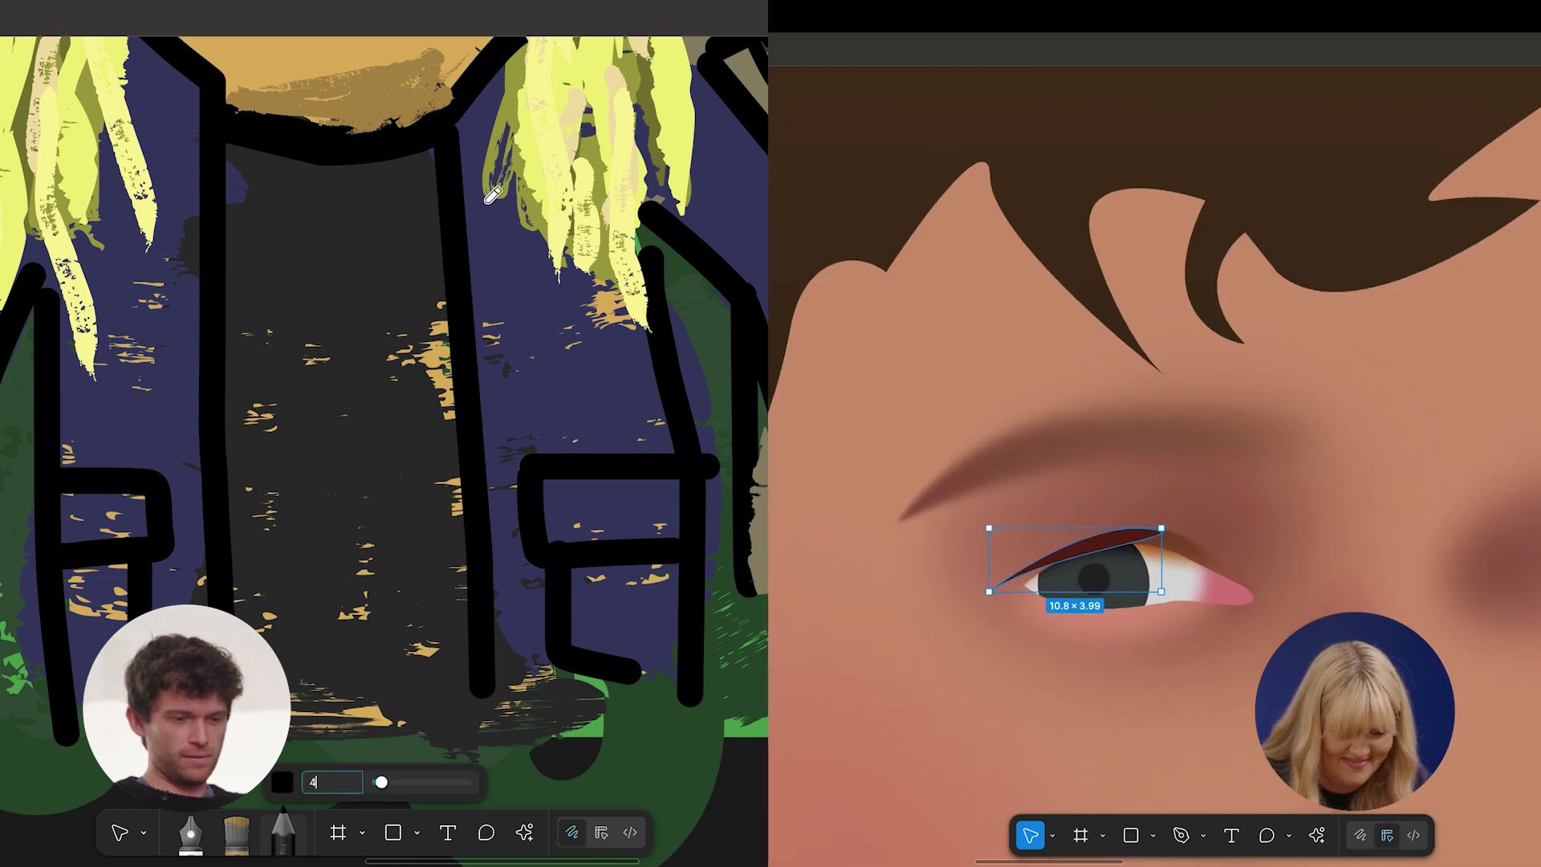
key(shift+1)
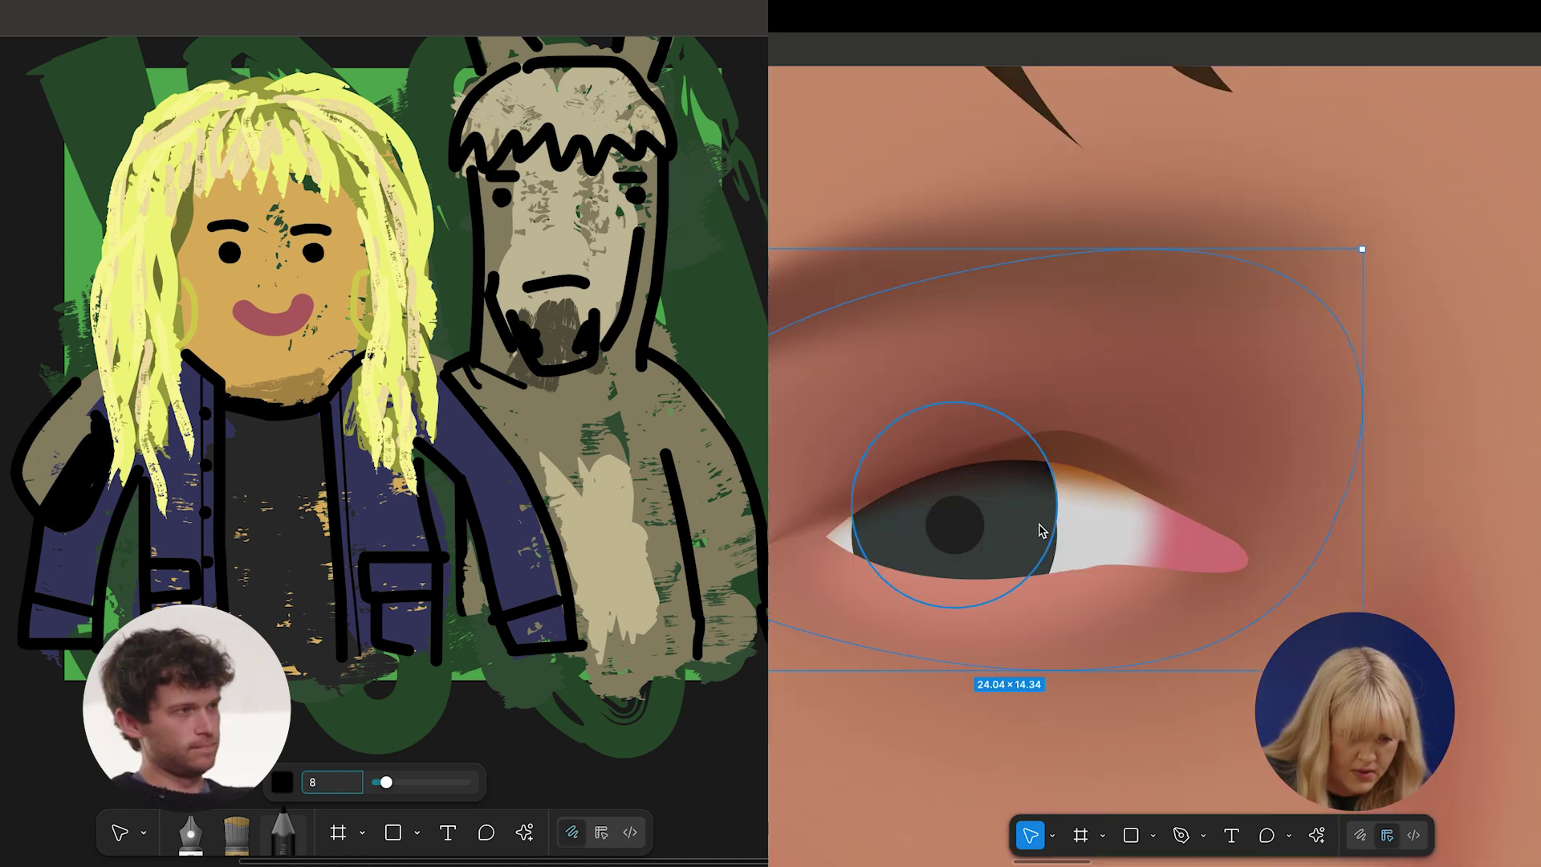
Shrink the 7 × 7 circle over the iris proportionally to 5.78 × 5.78, keeping it centred on the pupil.
click(1041, 525)
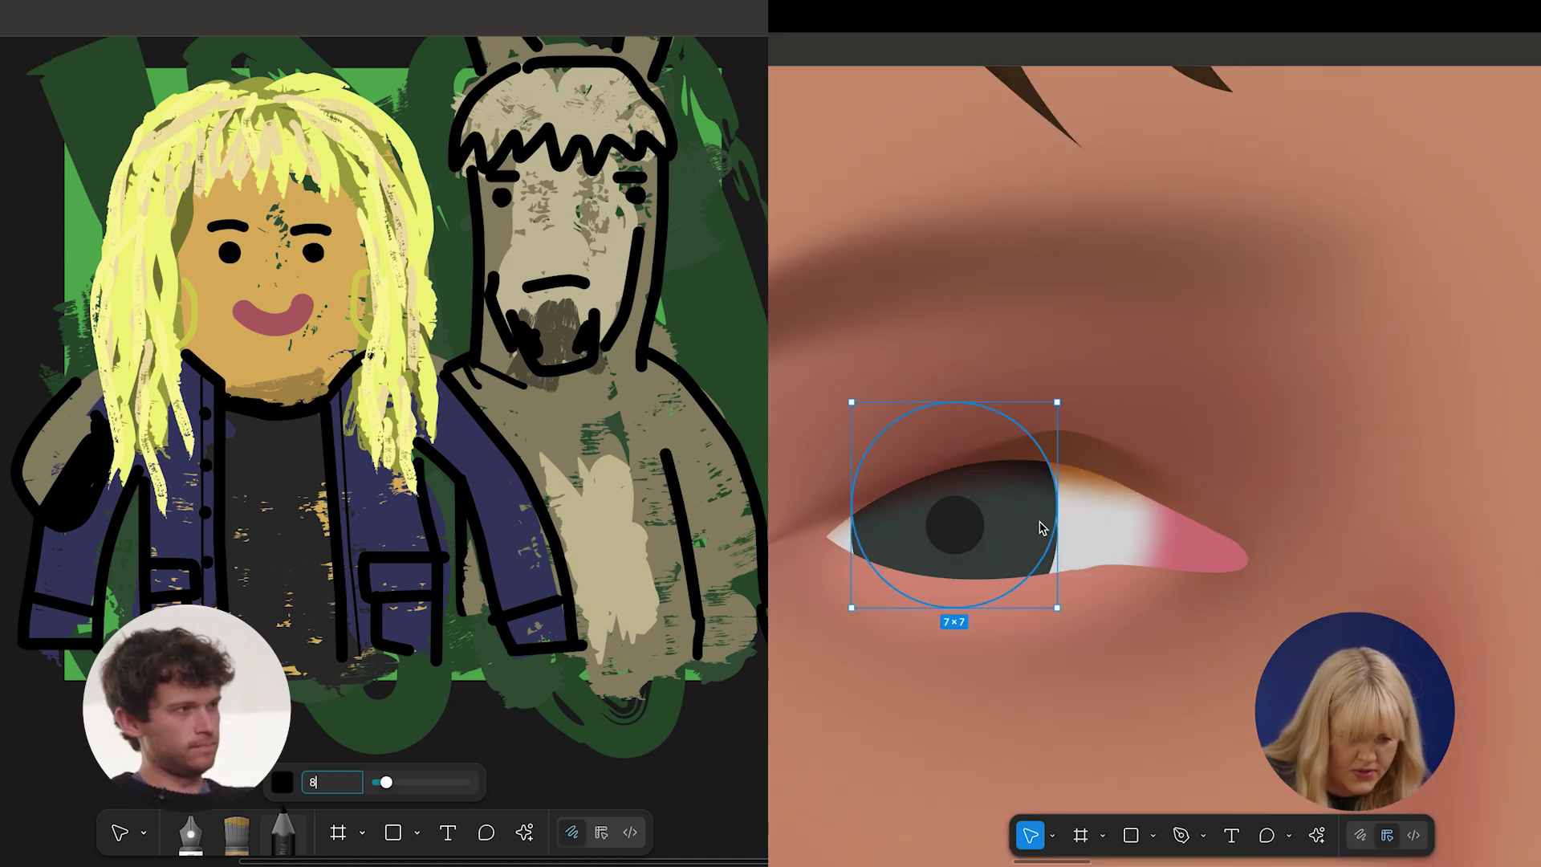
drag(963, 406, 963, 441)
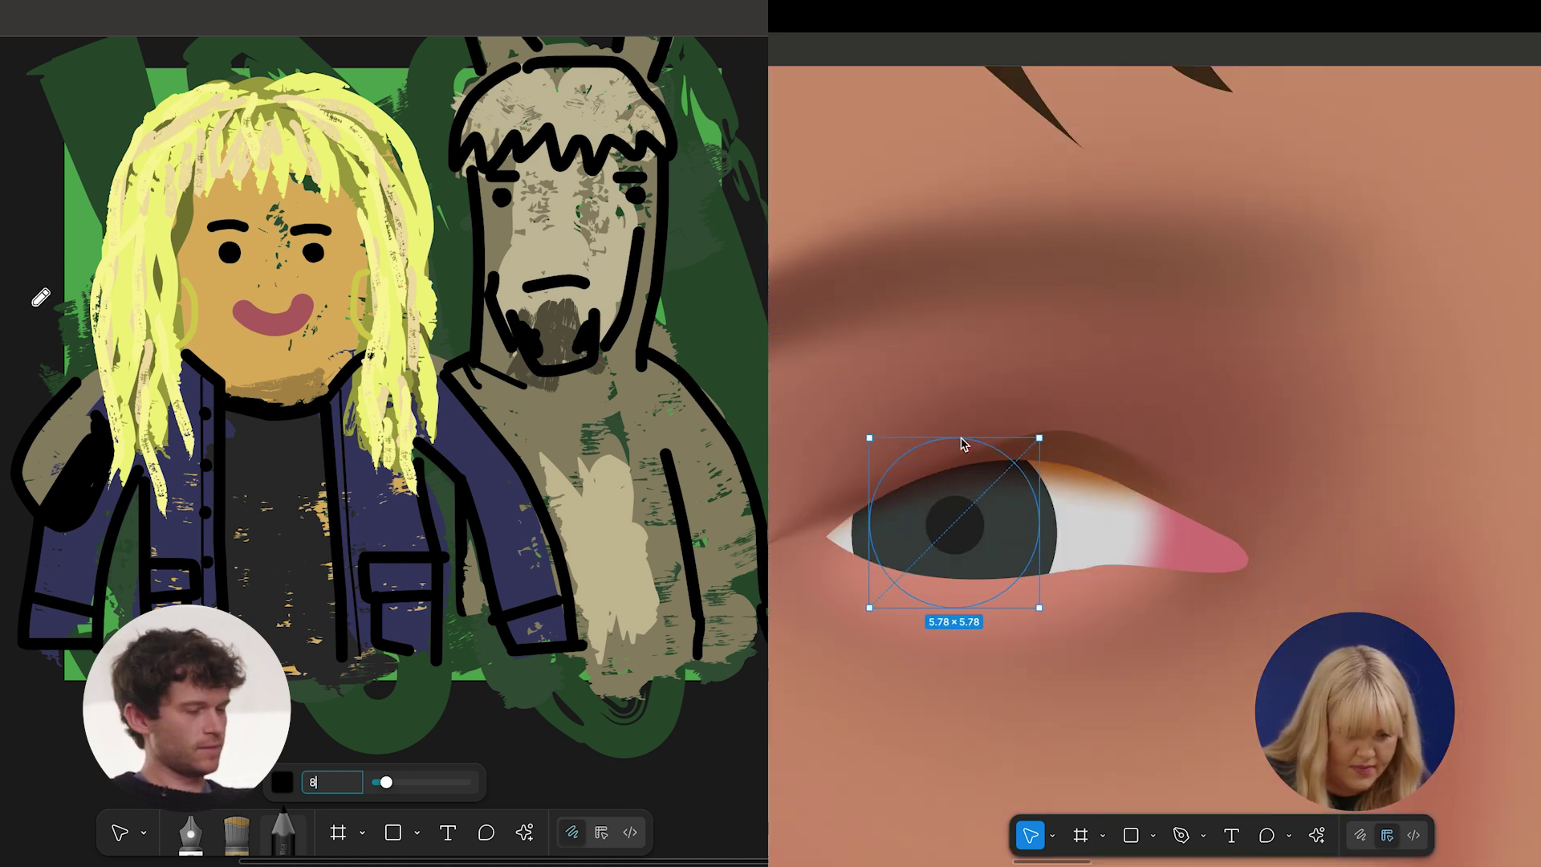
drag(1018, 561, 1019, 563)
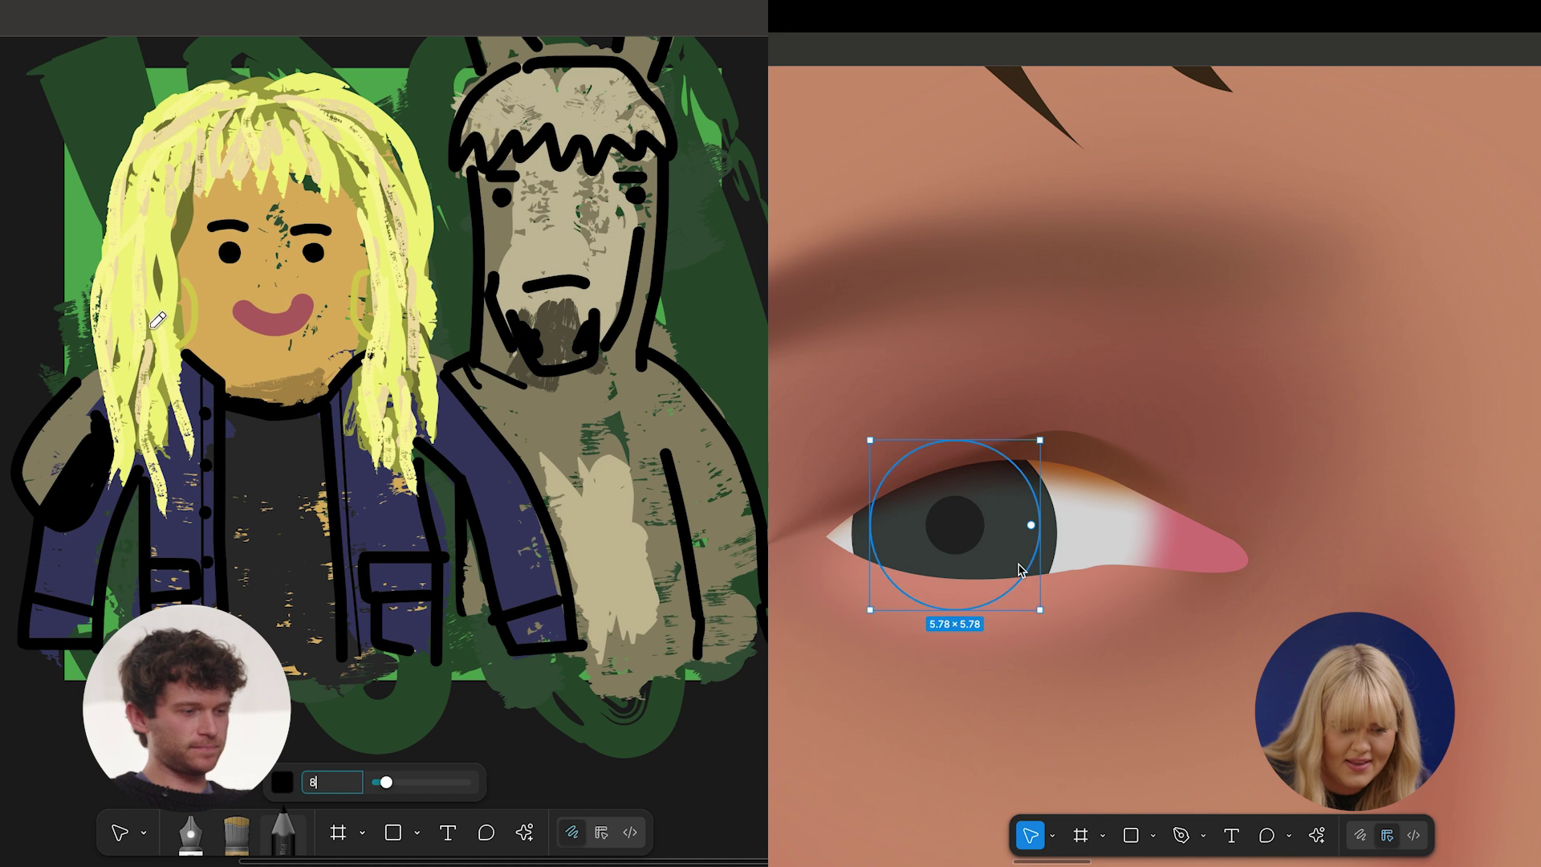
Replace the 5.78 × 5.78 iris circle's fill with a black outline.
key(Escape)
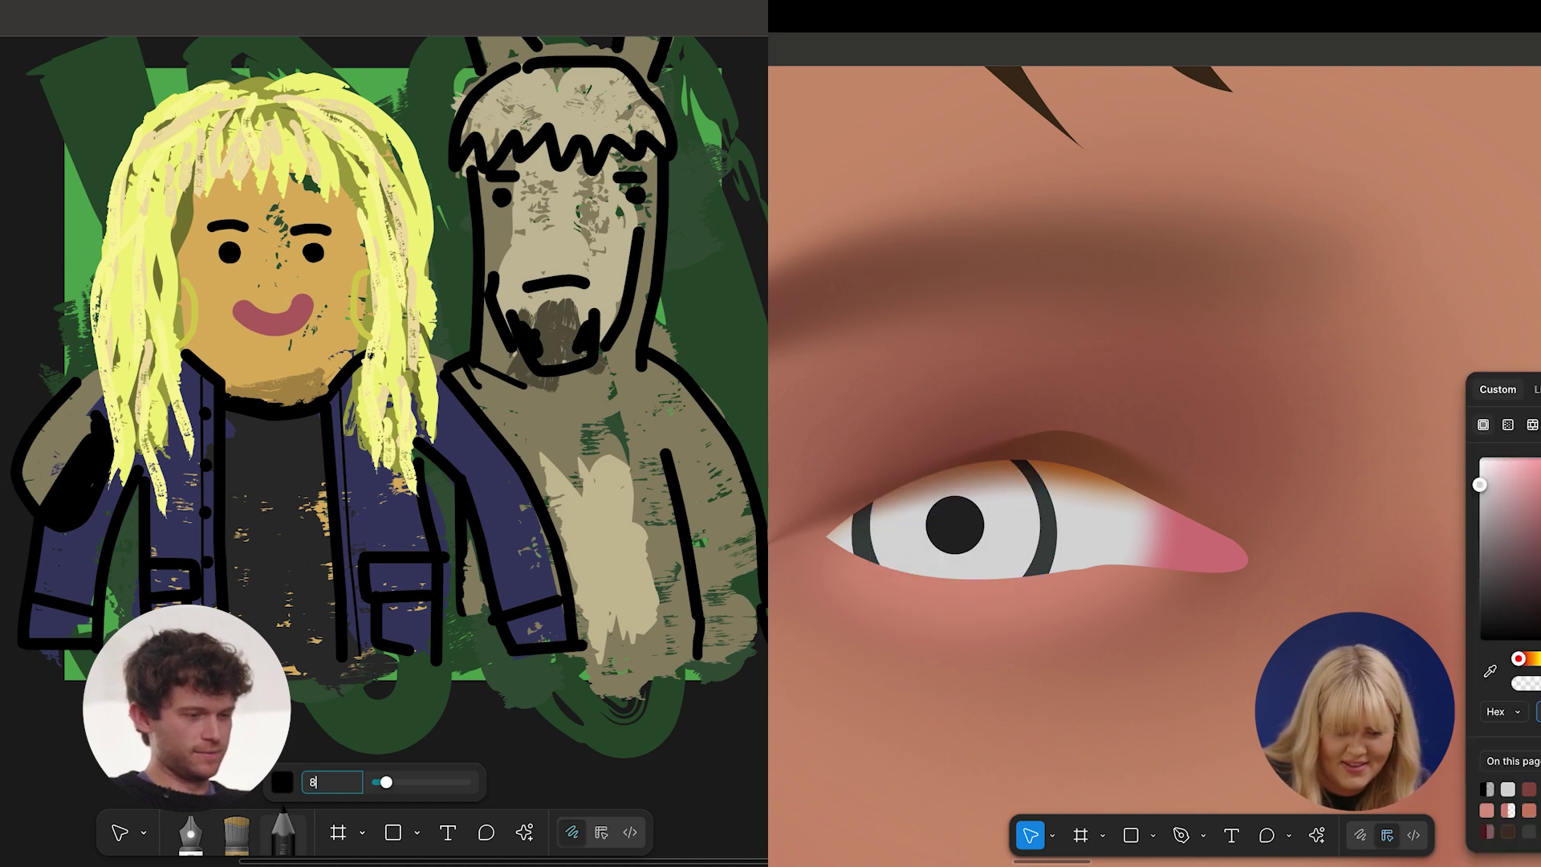
key(Delete)
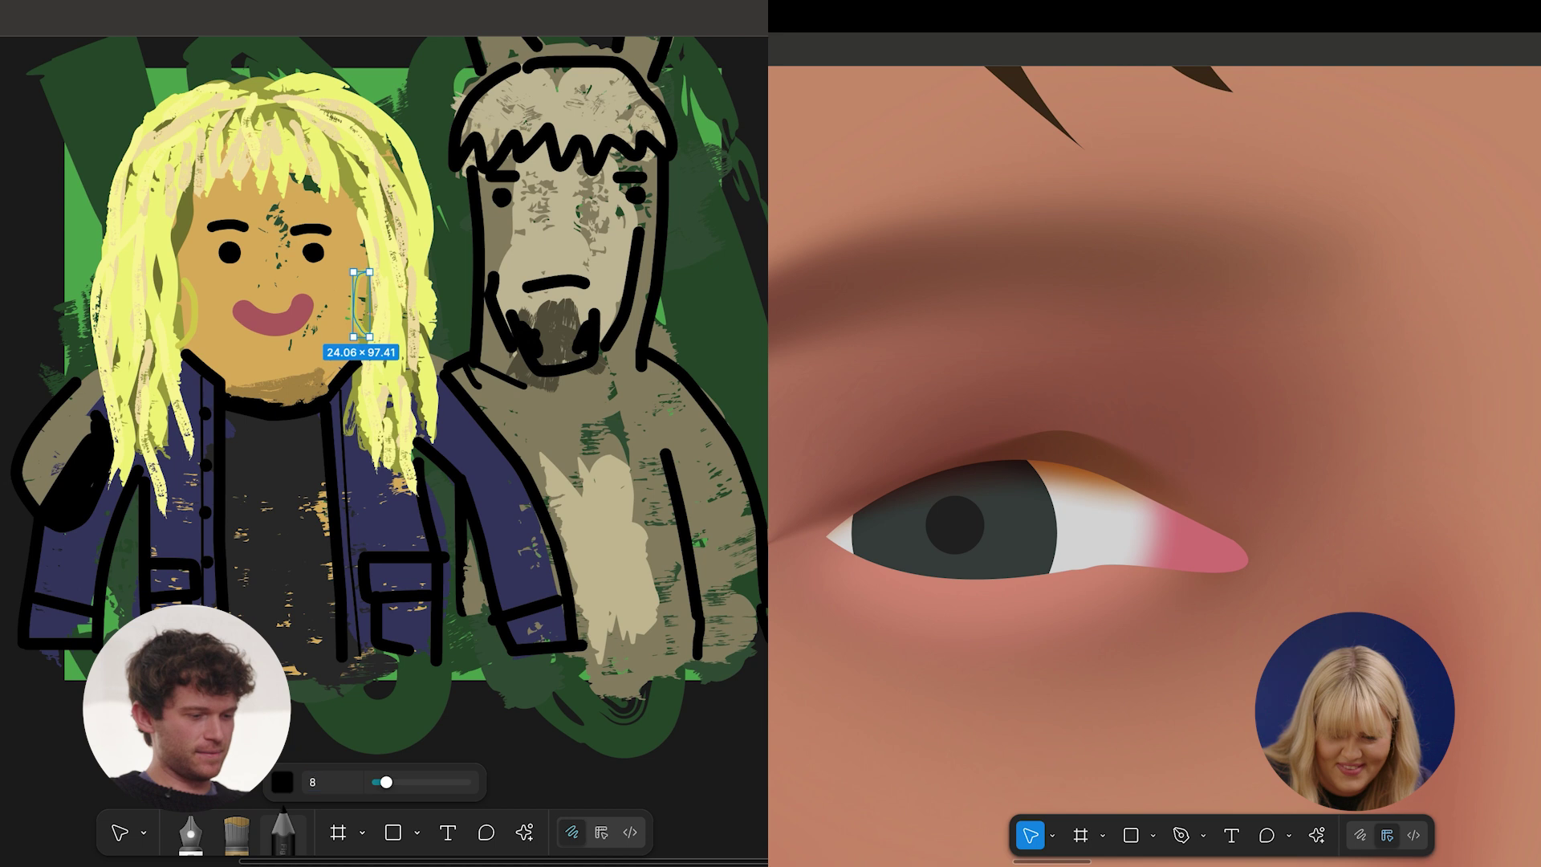
key(v)
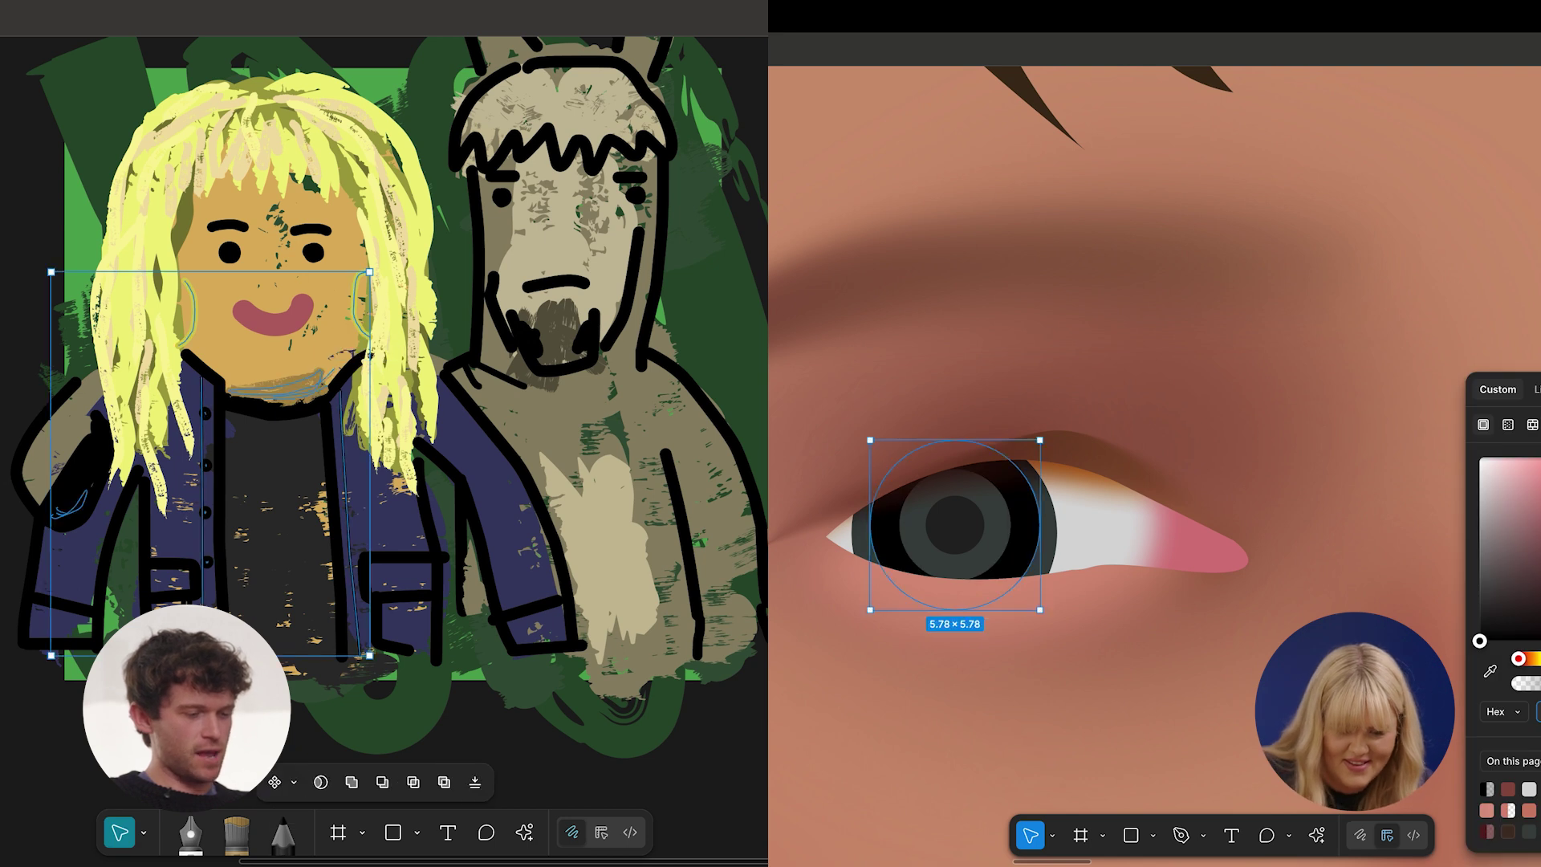
key(Escape)
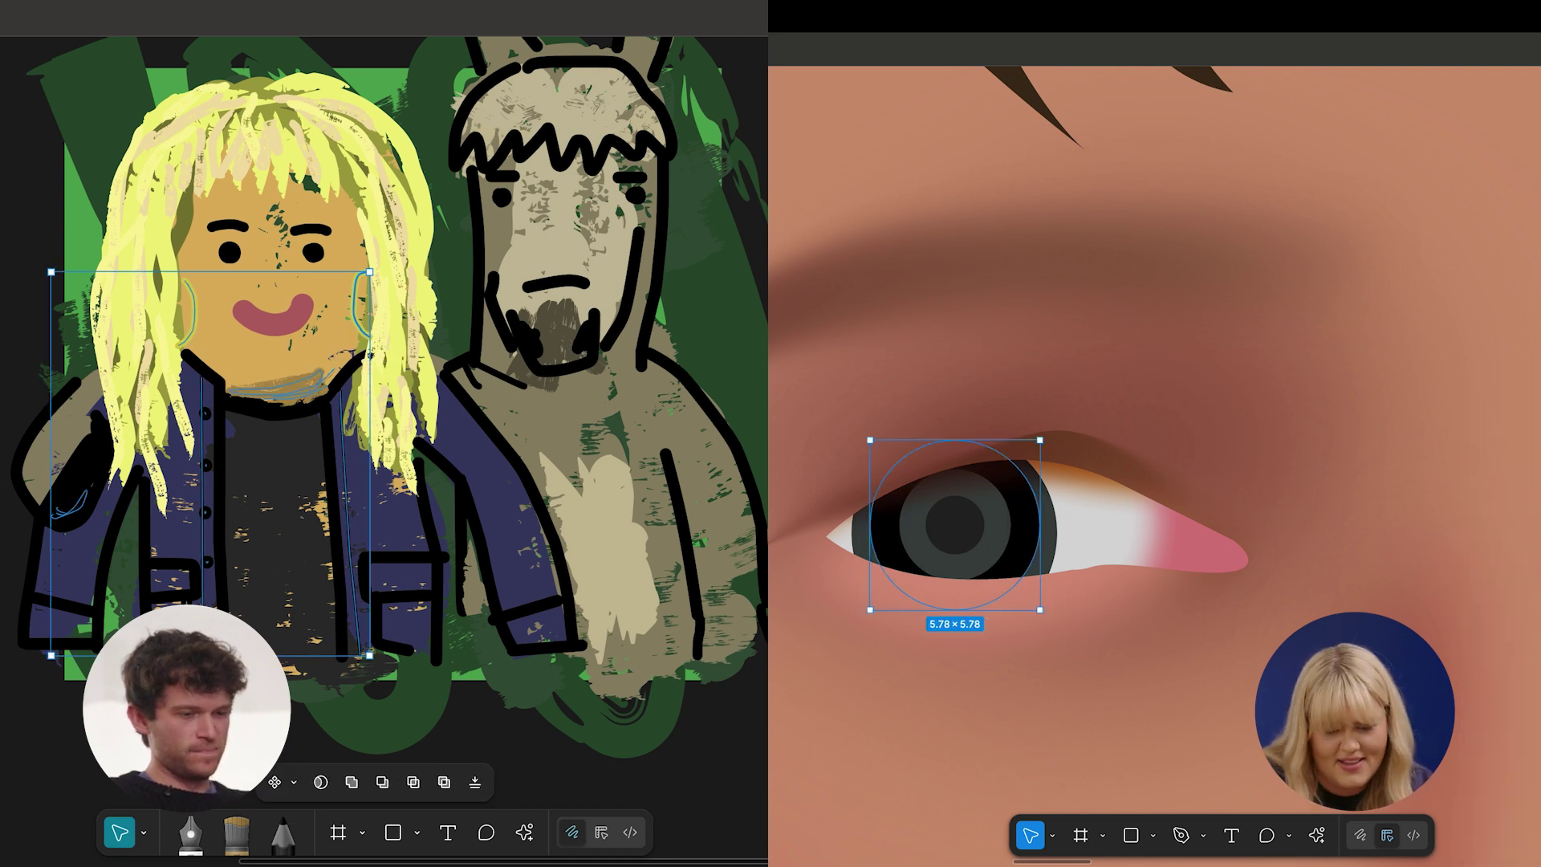
key(ctrl+z)
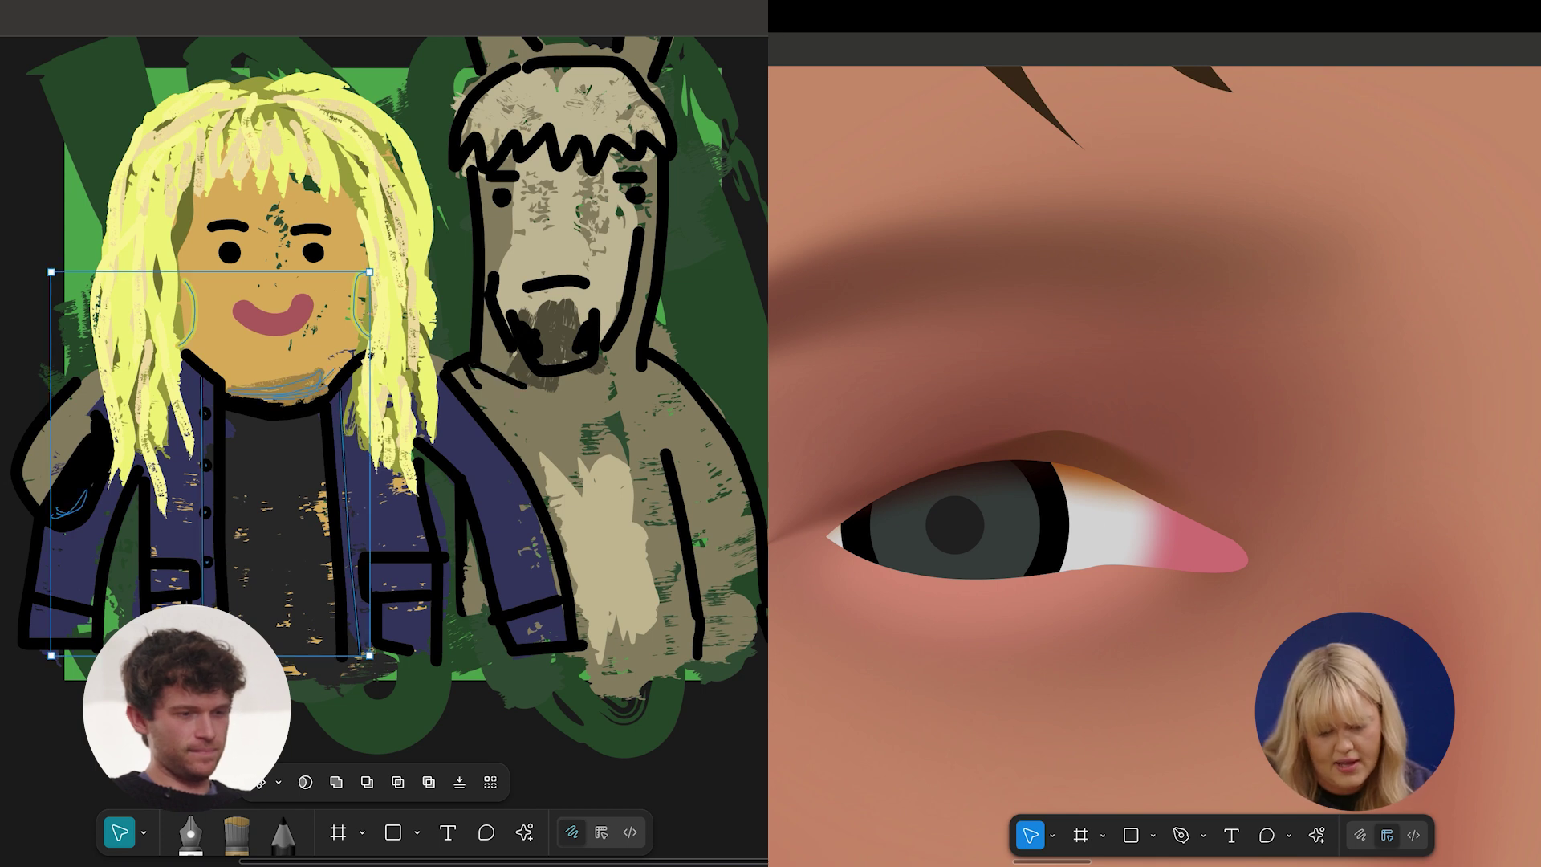
Thin the iris circle's black outline to a narrow ring just inside the iris edge.
key(Escape)
scroll(16, 378, down, 4)
scroll(331, 296, up, 1)
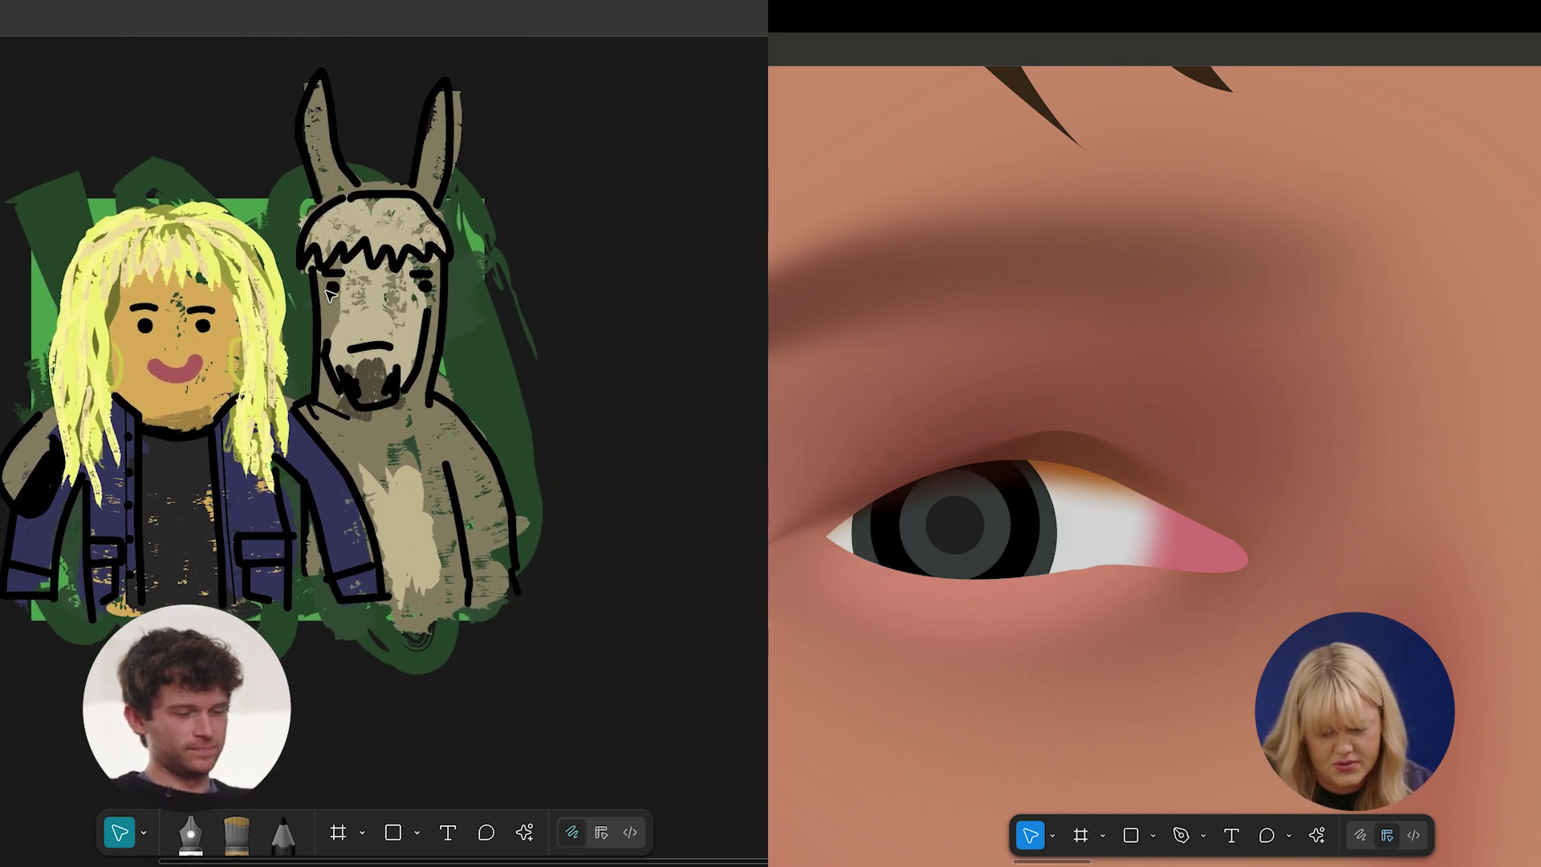
scroll(331, 295, up, 1)
key(ctrl+z)
scroll(331, 296, down, 1)
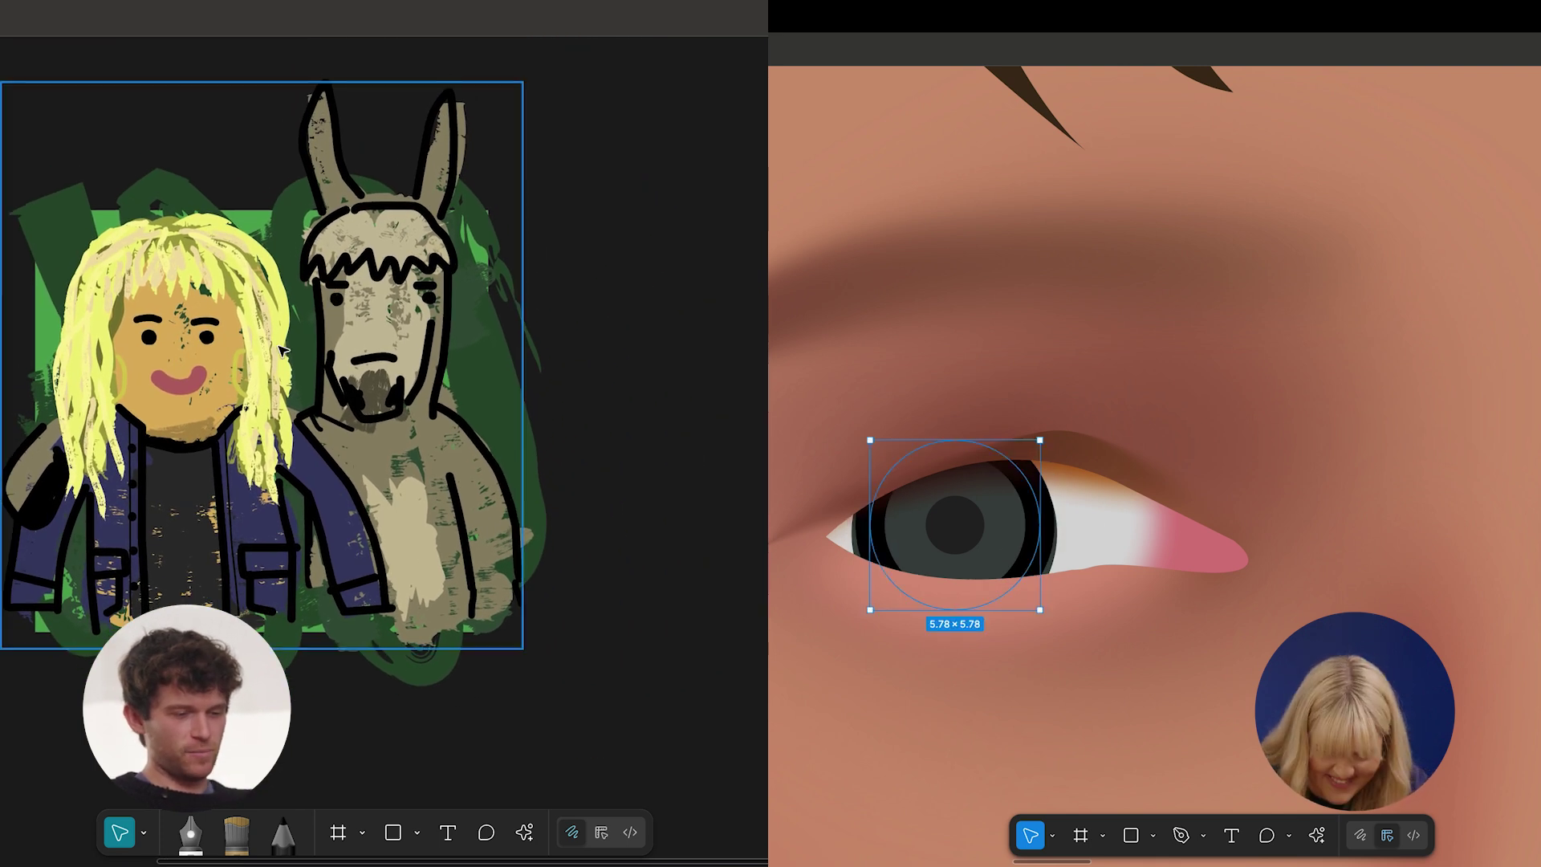
key(Return)
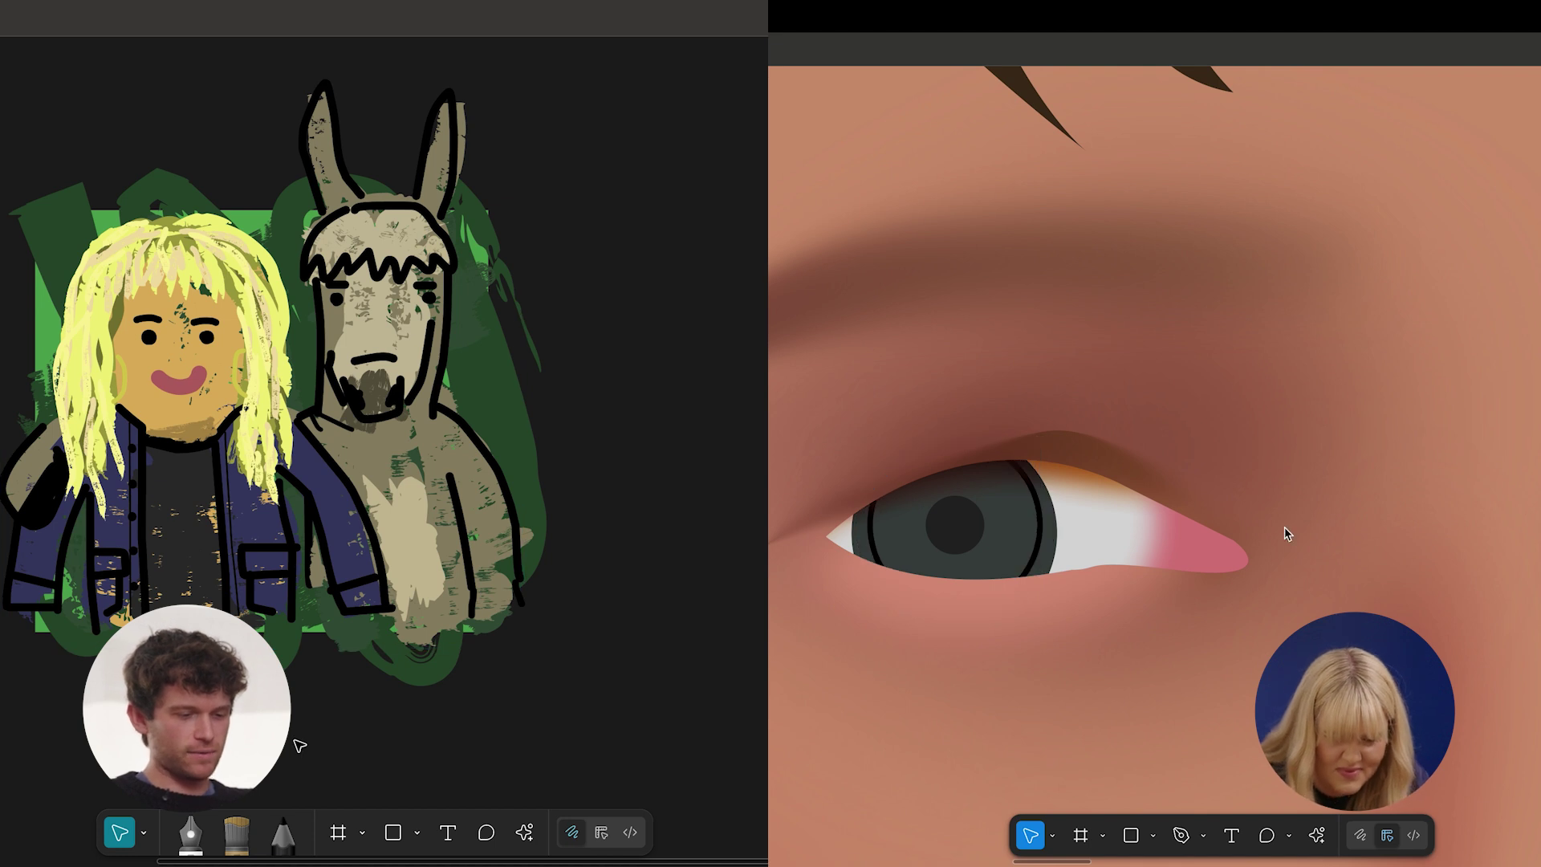
Apply a layer blur to the black iris ring and enlarge it to about 6.18 × 6.18.
click(938, 532)
key(Escape)
mouse_move(279, 862)
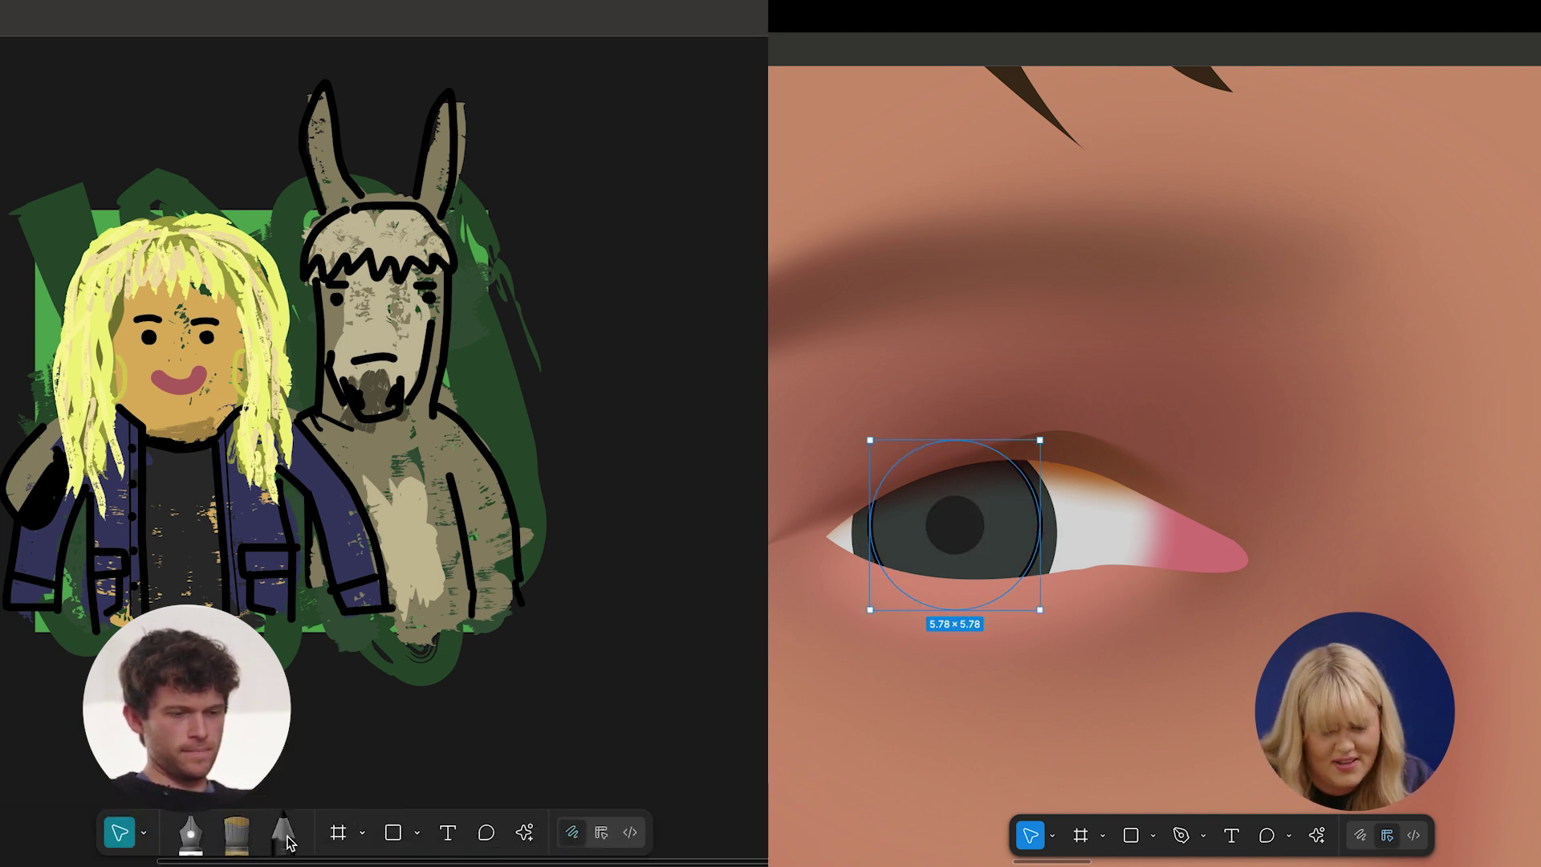
click(287, 841)
key(Escape)
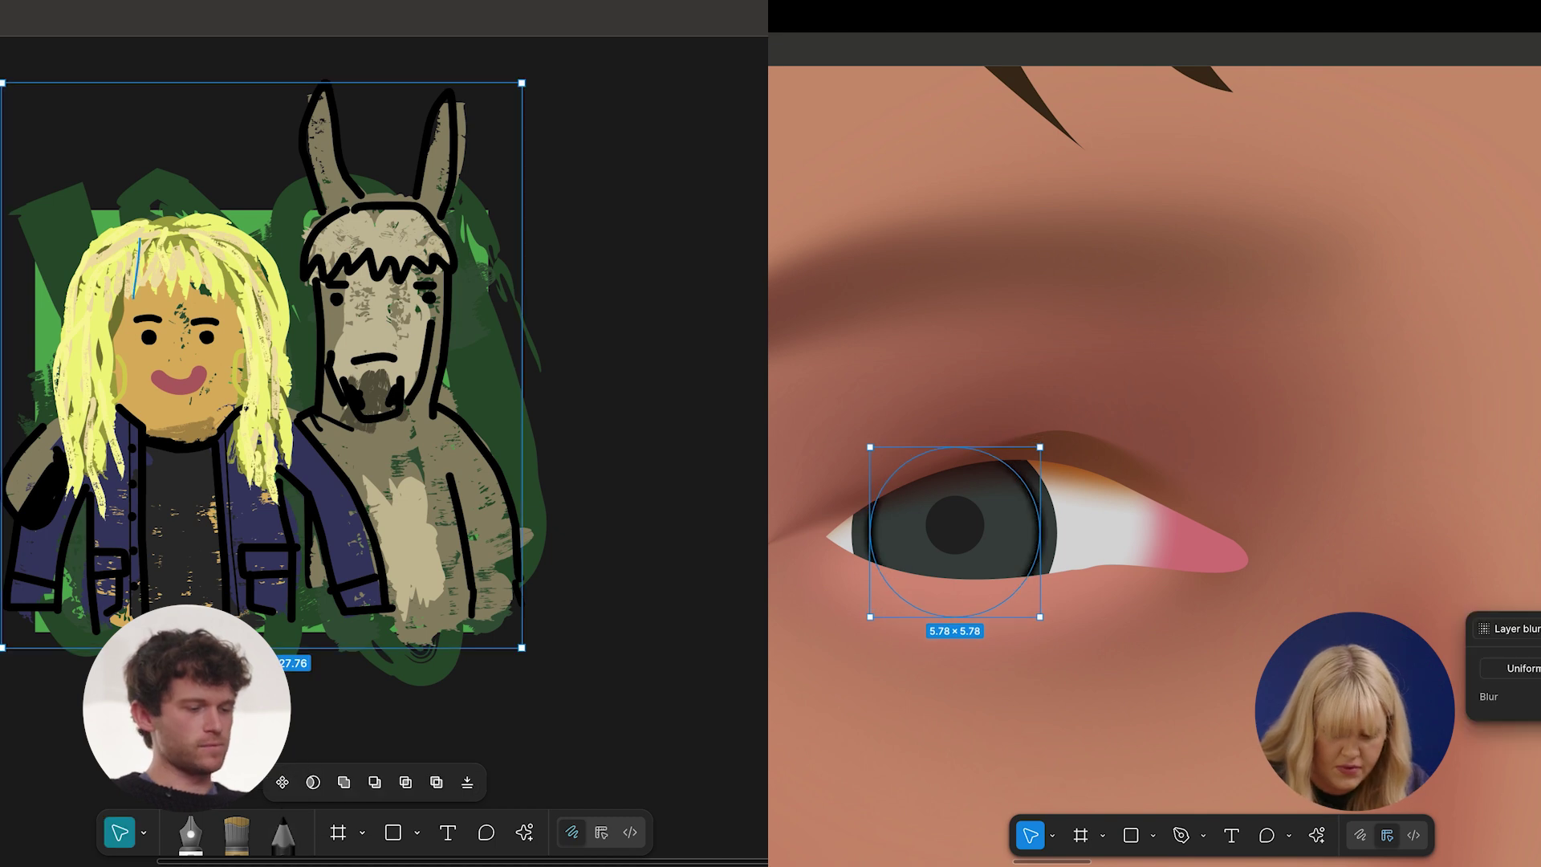
mouse_move(992, 616)
mouse_down()
mouse_move(993, 638)
mouse_move(976, 601)
mouse_up()
scroll(976, 602, down, 10)
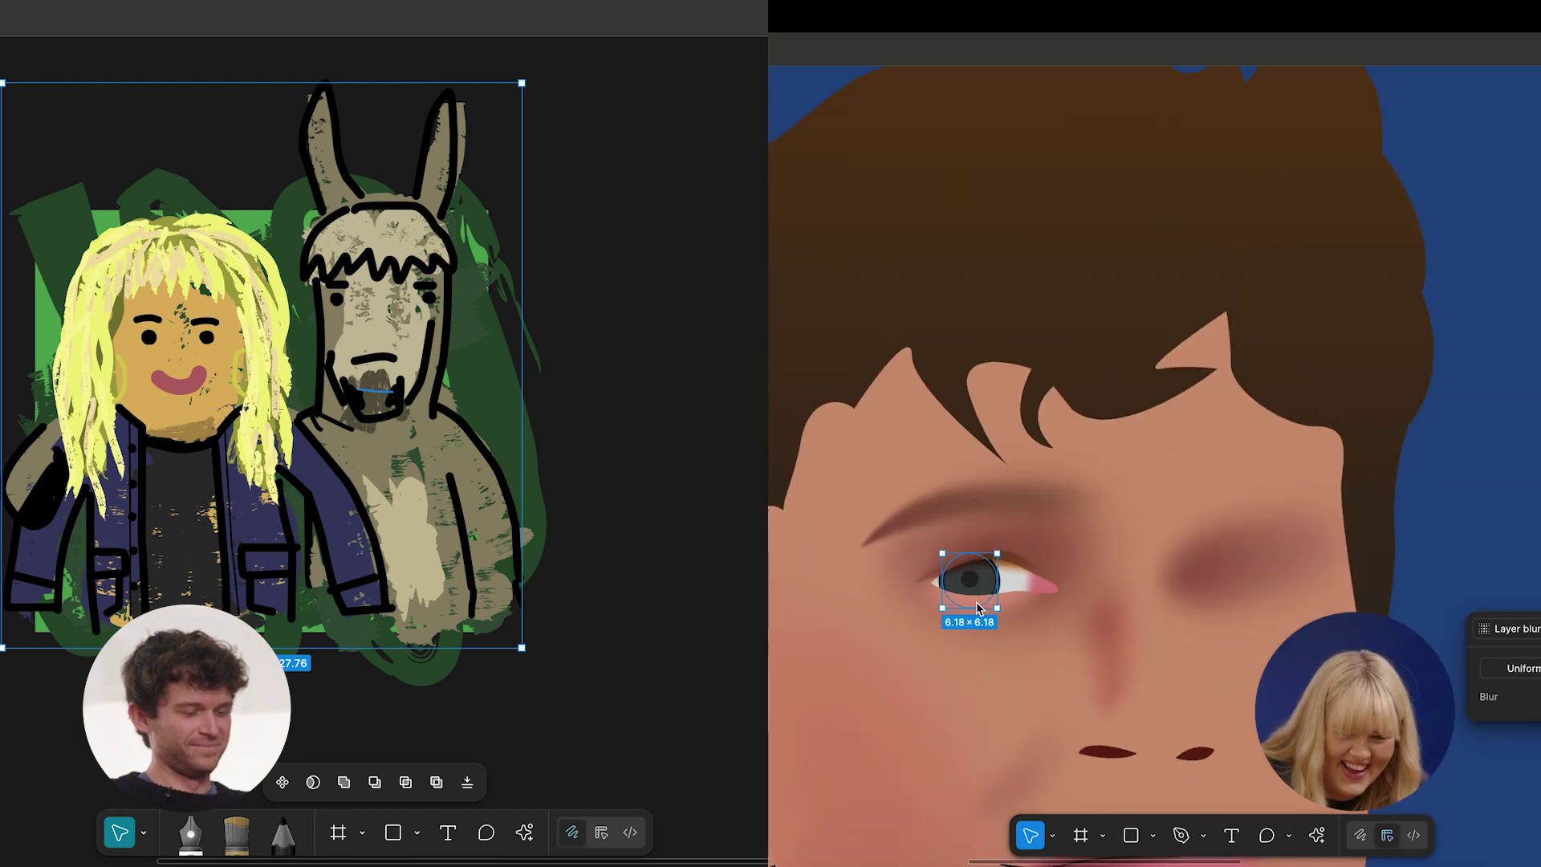
scroll(974, 567, up, 15)
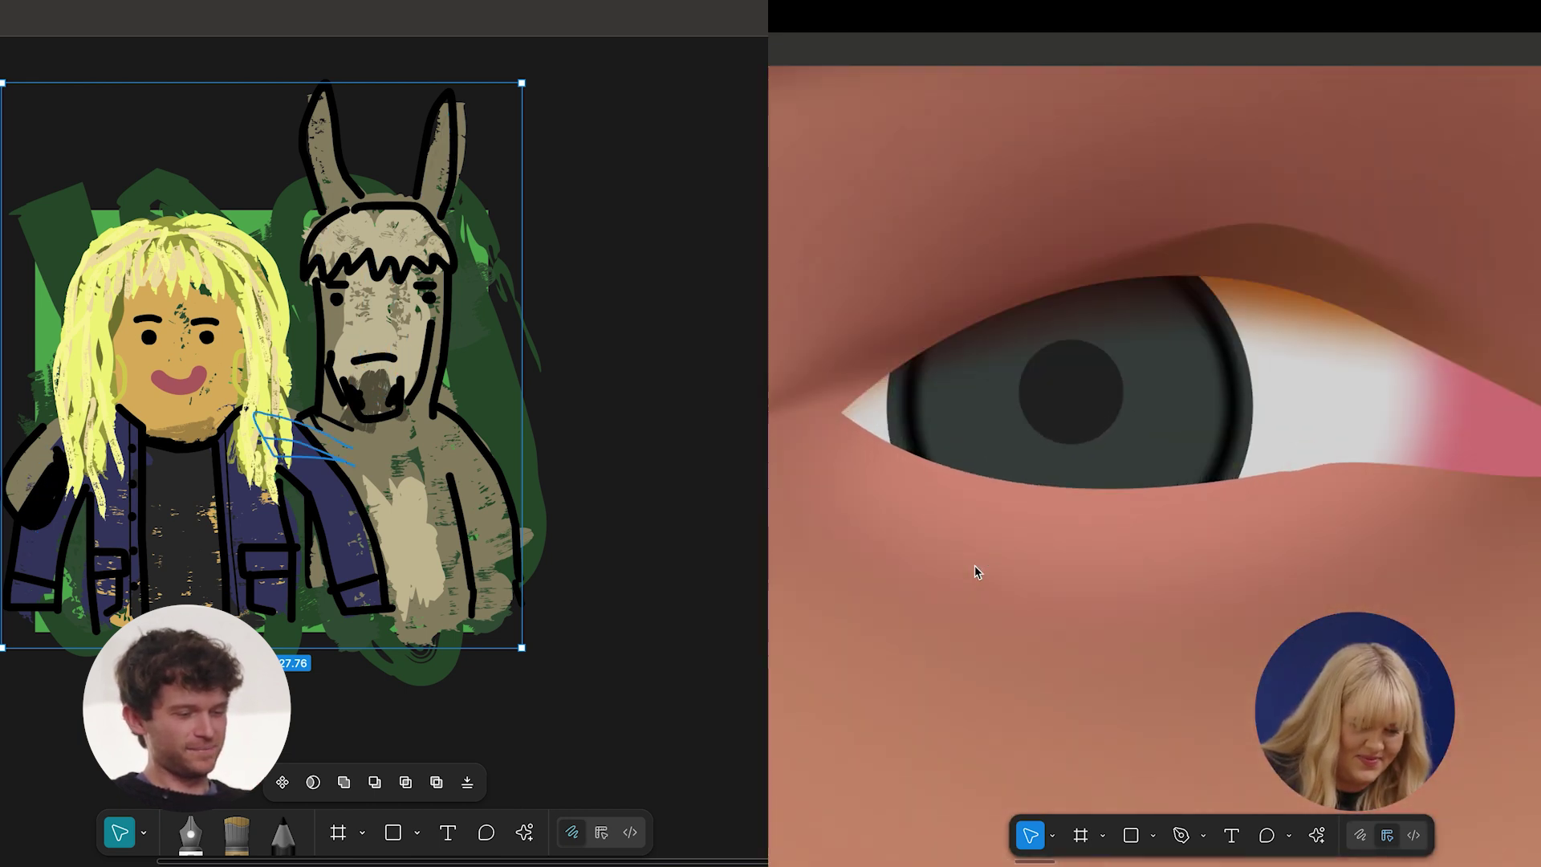
Draw a light grey circular highlight about 0.97 × 0.97 at the iris's upper right, and place a copy at its lower left.
key(o)
mouse_move(1170, 280)
mouse_down()
mouse_move(1240, 347)
mouse_move(1224, 305)
mouse_up()
key(ctrl+v)
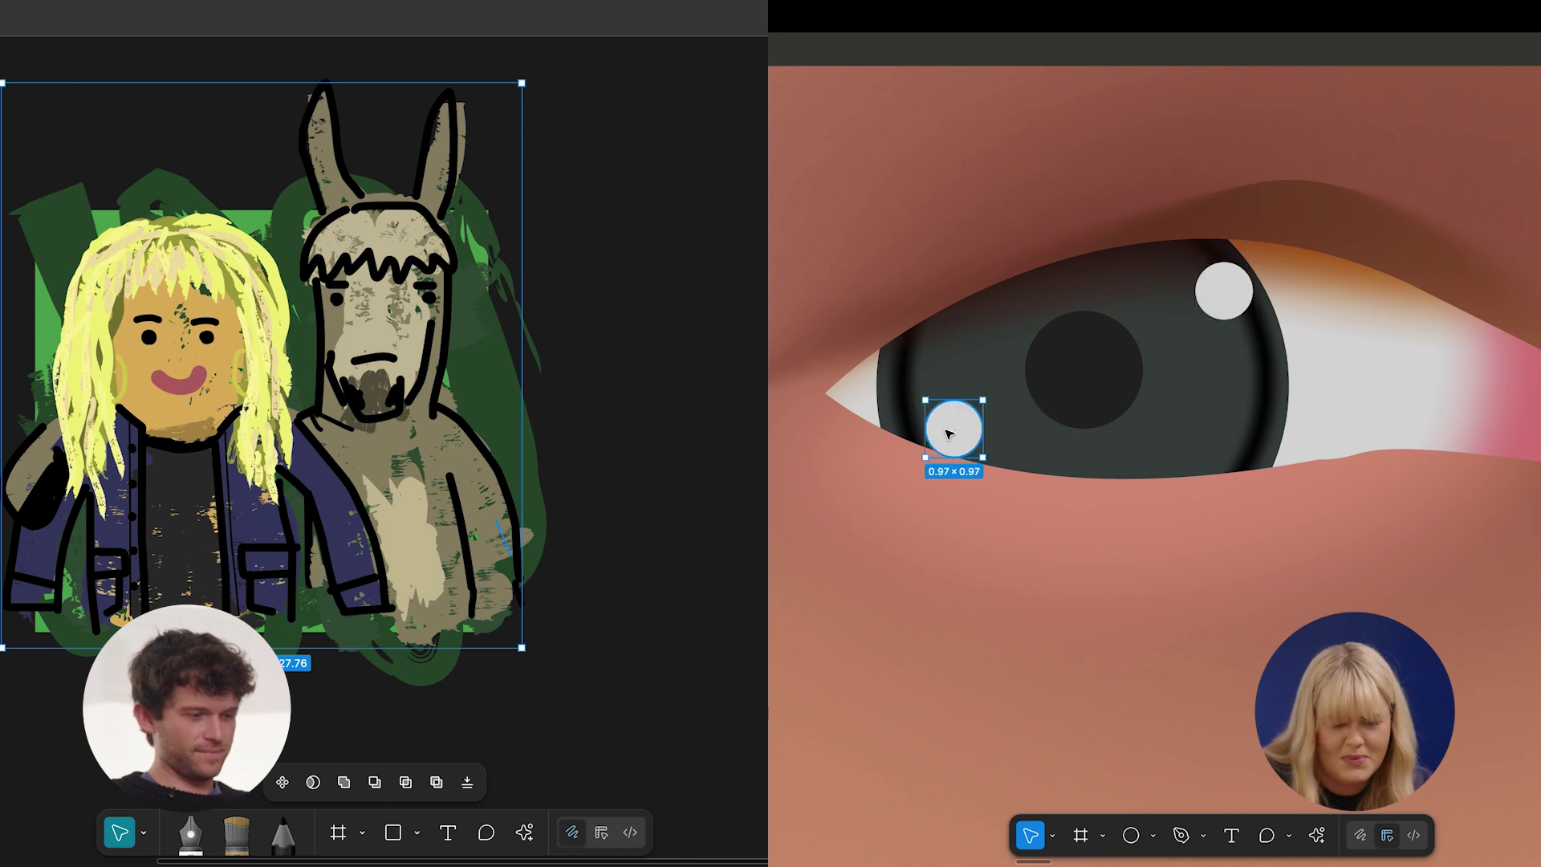
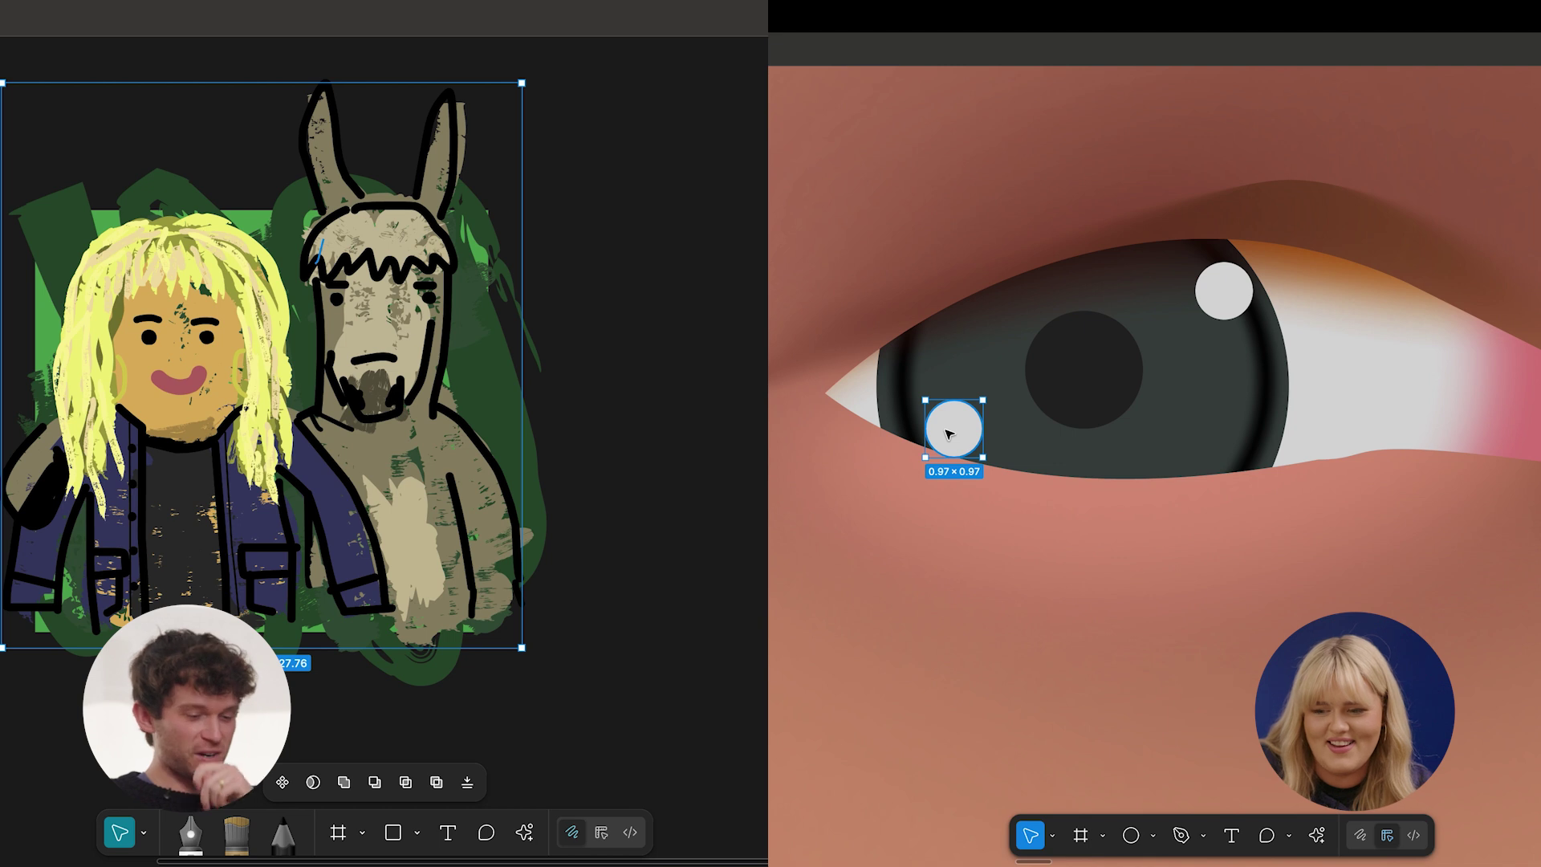
key(ctrl+z)
key(ctrl+z)
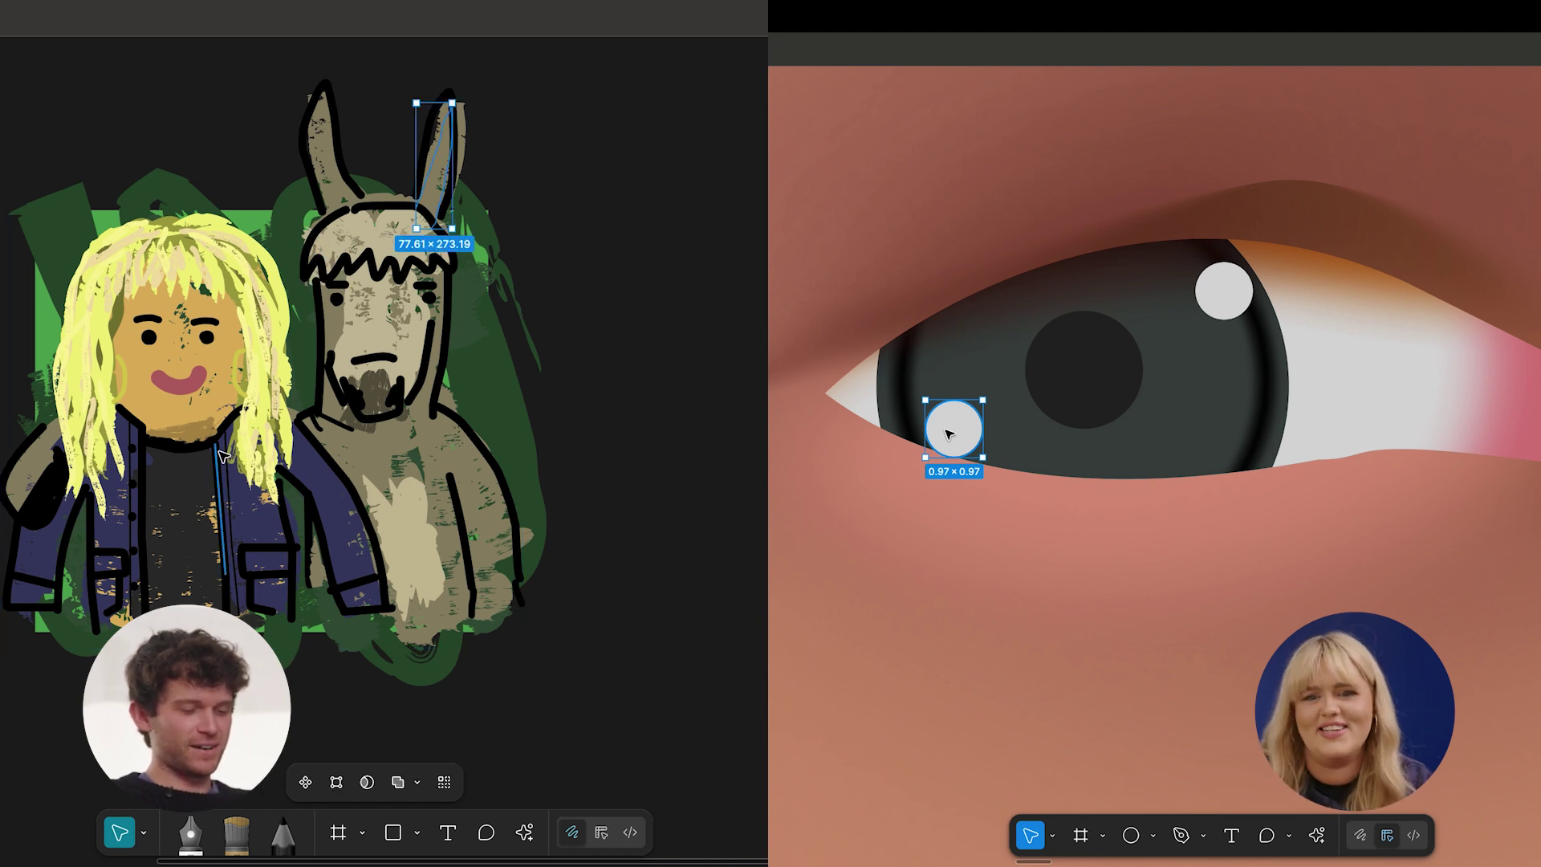
Switch to the Brush tool and choose a darker, muted brown of the same hue as the brush colour.
click(237, 832)
scroll(947, 425, down, 5)
scroll(957, 620, left, 1)
click(956, 620)
click(201, 782)
scroll(1021, 475, up, 5)
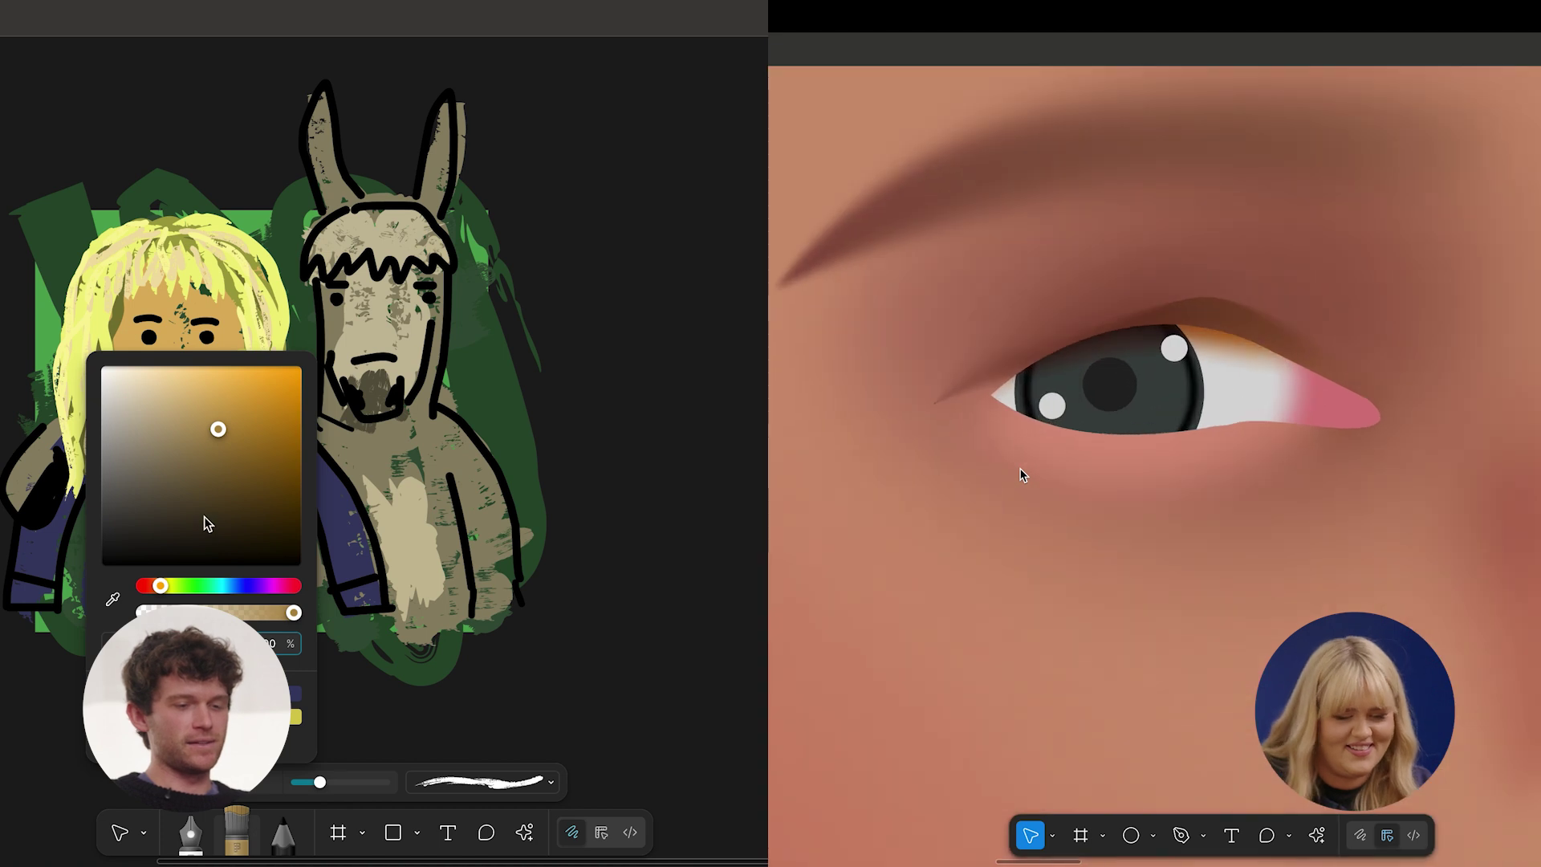
click(204, 486)
Reshape the lower eye highlight into a pointed oval, and brush short brown marks across the donkey's forelock.
double_click(1047, 411)
scroll(1050, 411, up, 5)
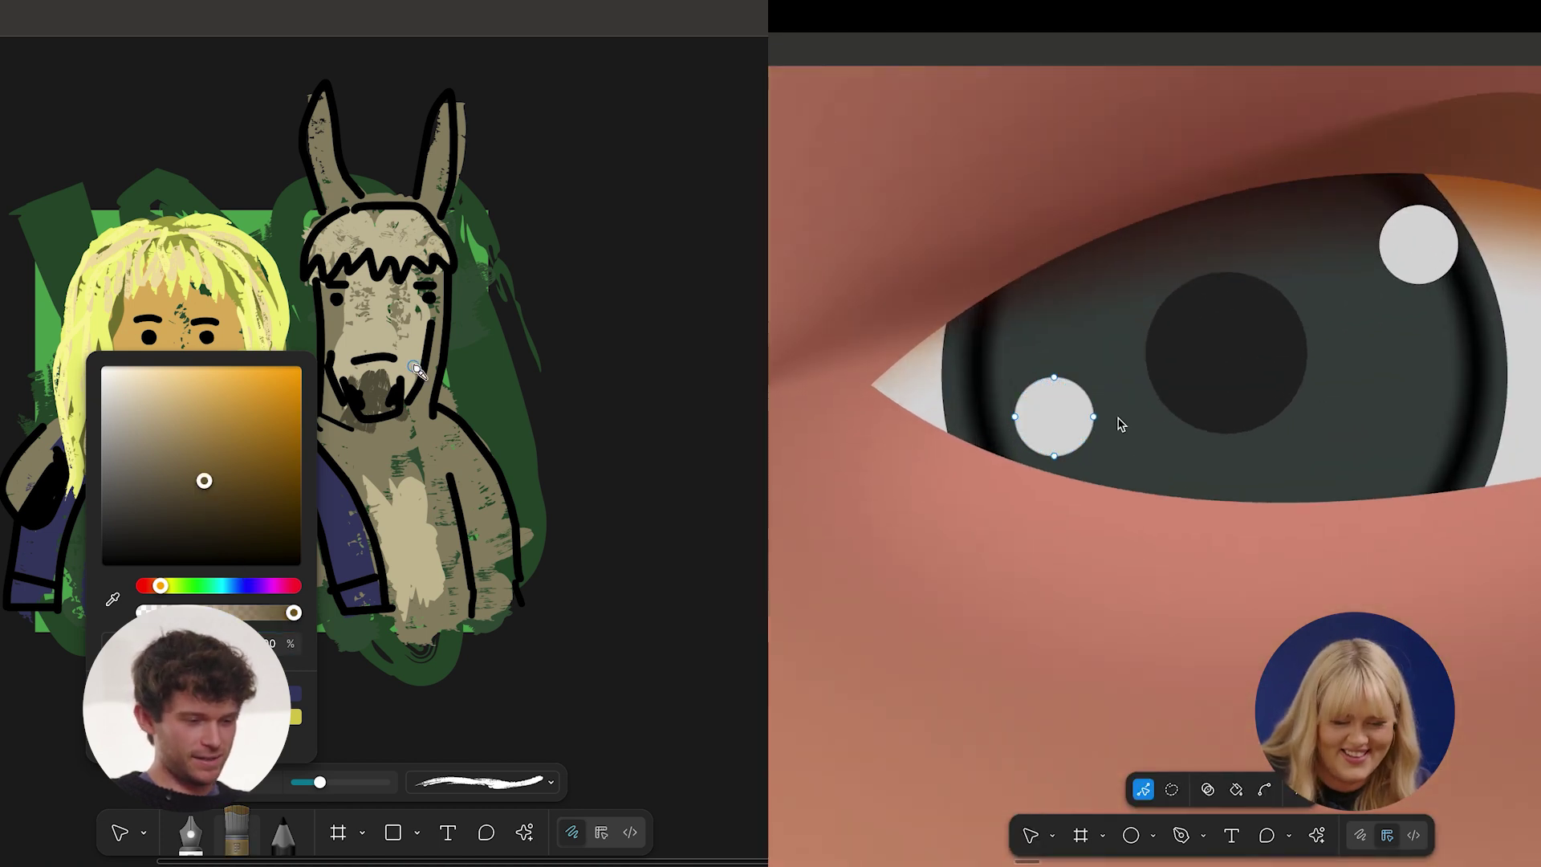
drag(1095, 416, 1122, 434)
scroll(394, 252, up, 4)
scroll(1099, 493, down, 5)
scroll(393, 254, up, 2)
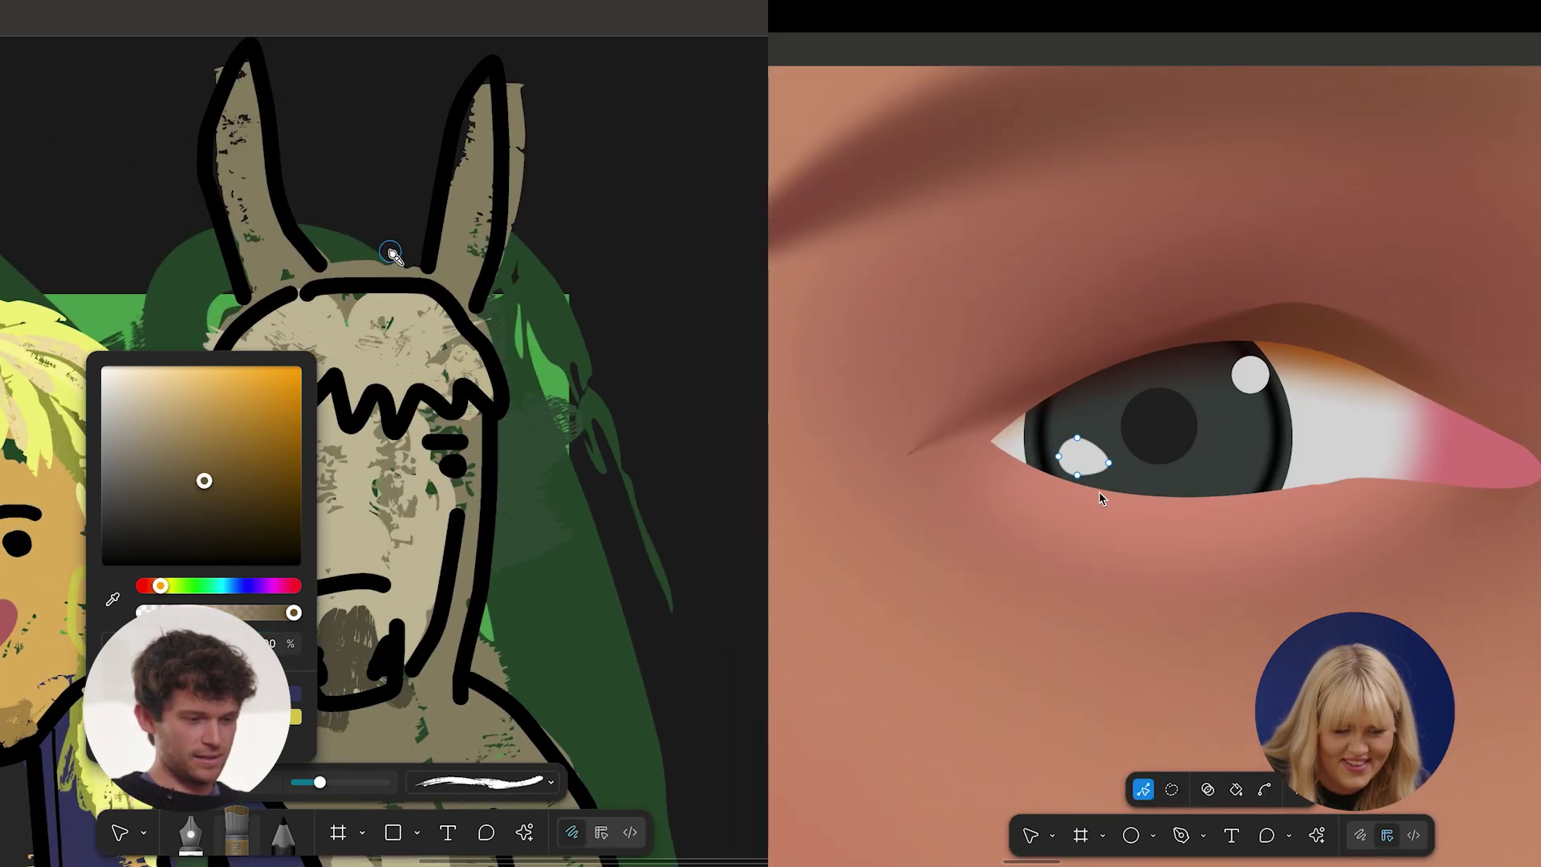
key(Escape)
click(1255, 387)
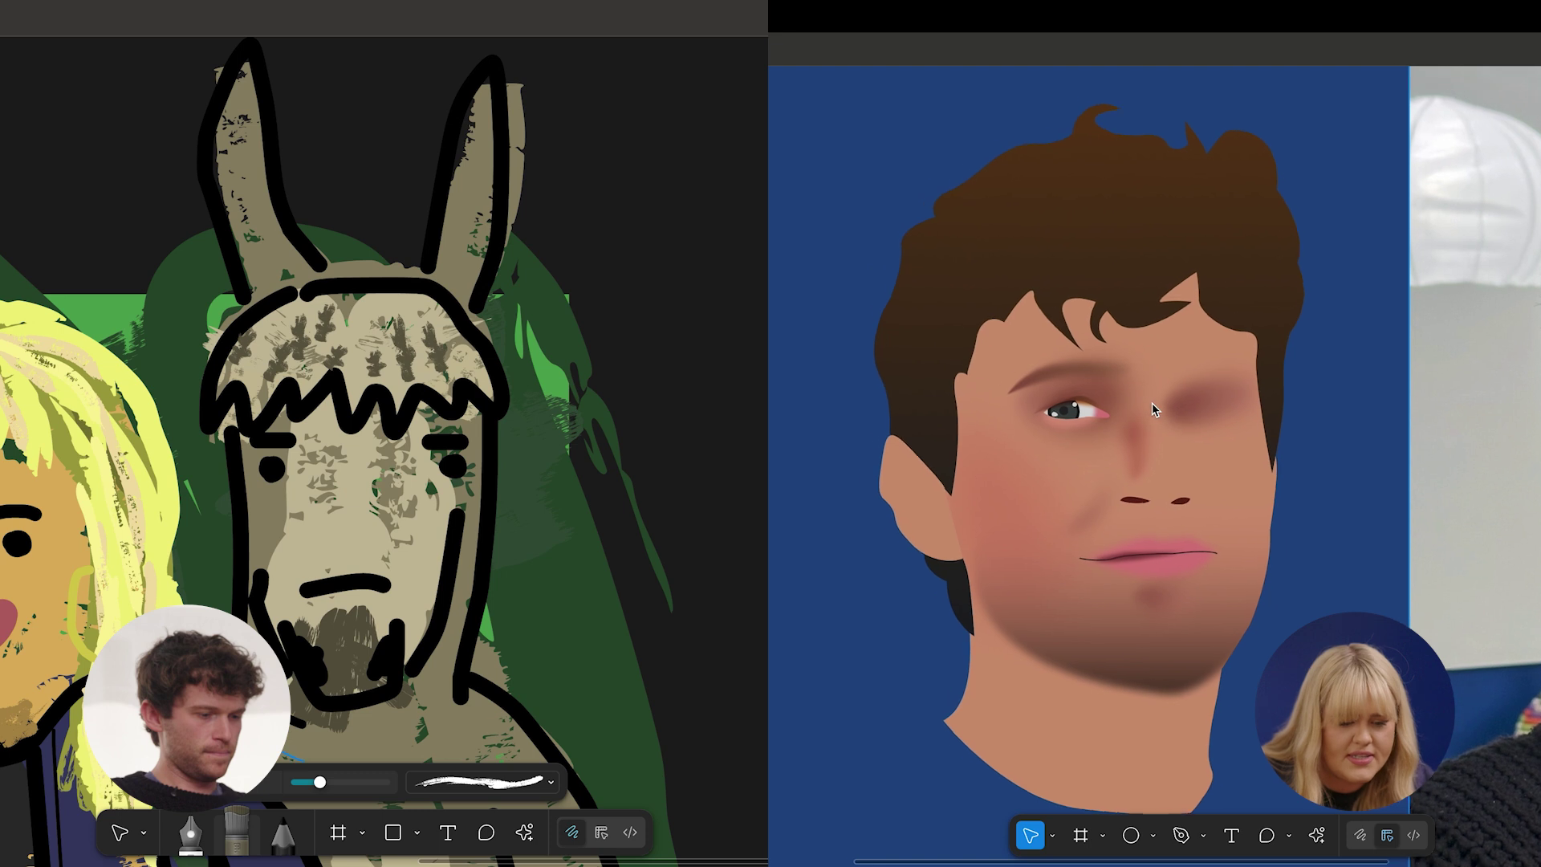
Draw a closed, curved Pen shape about 8.96 × 6.48 between the upper eyelid and the inner corner of the eye.
scroll(1155, 409, up, 5)
key(p)
scroll(1114, 443, up, 5)
scroll(1443, 164, up, 3)
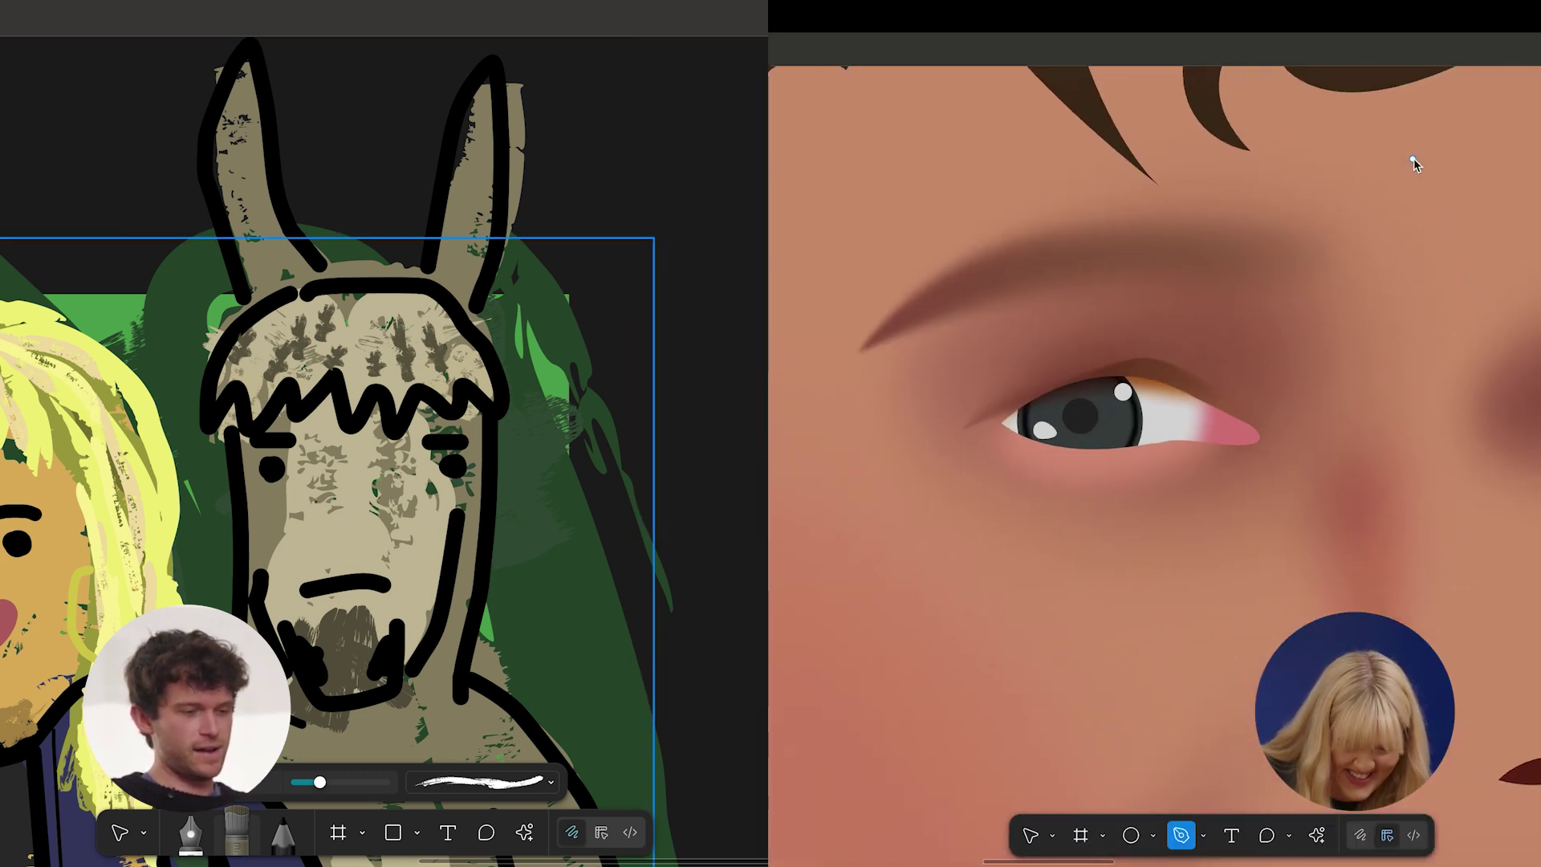
click(1154, 359)
drag(1305, 342, 1317, 381)
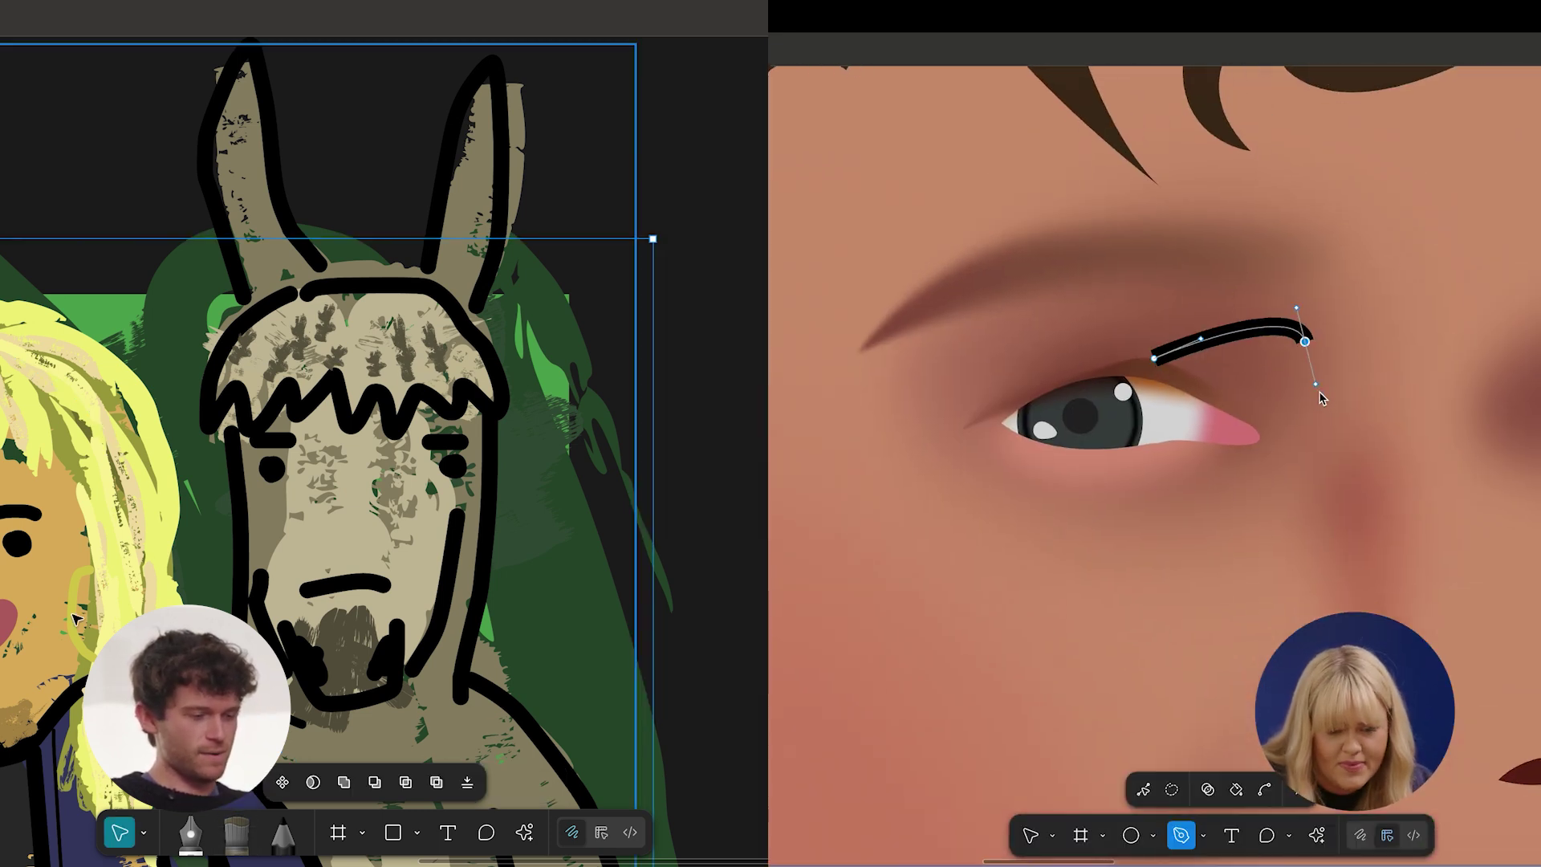
click(1252, 440)
click(1156, 357)
key(Escape)
scroll(1210, 324, down, 5)
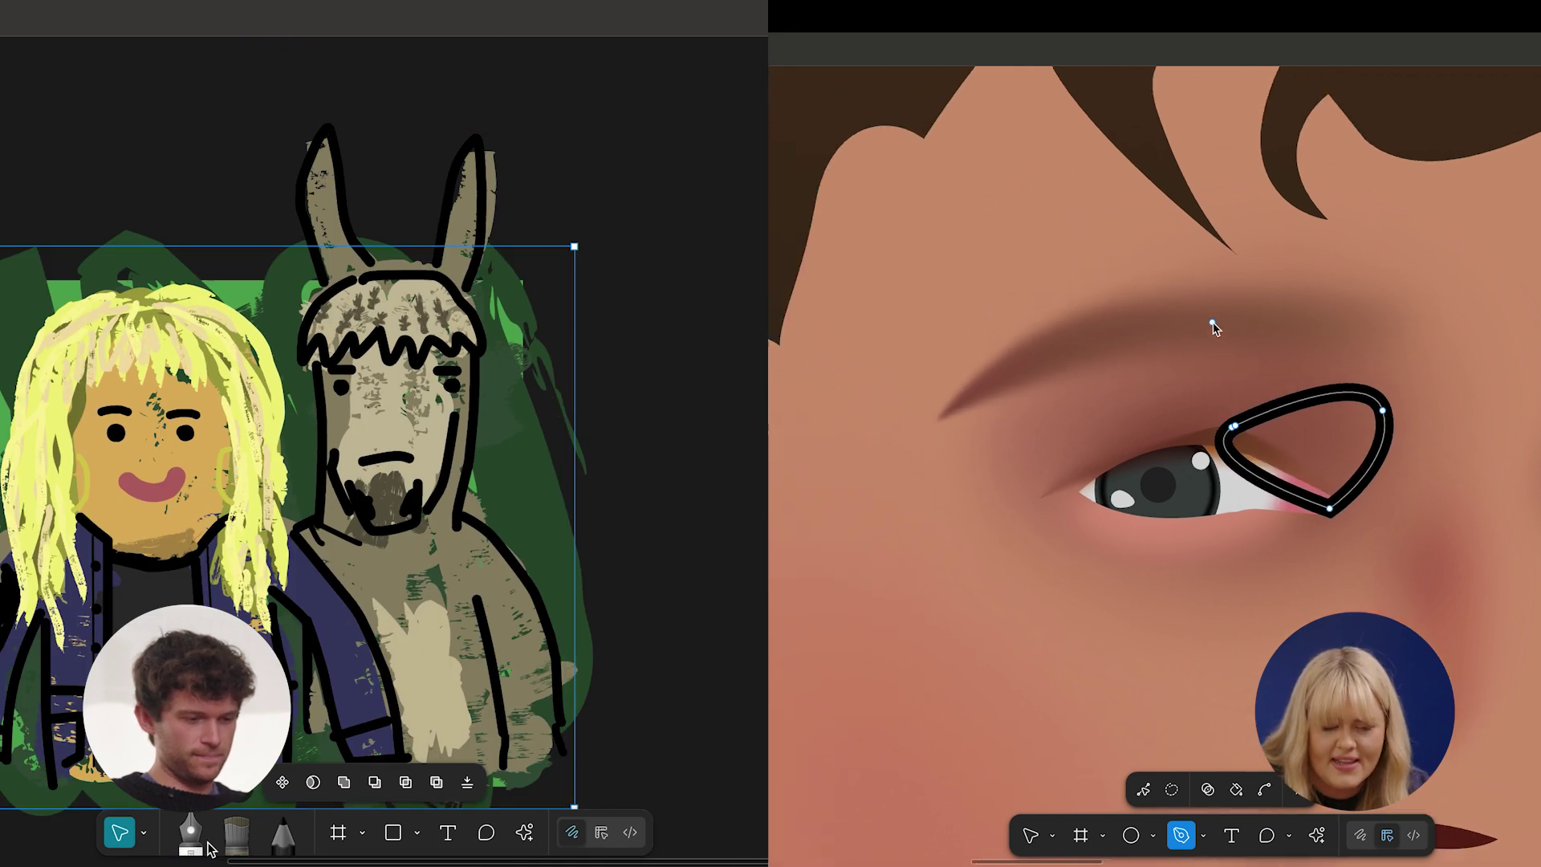
scroll(1214, 329, down, 5)
Set the brush colour to green, and turn the inner-corner eye shape into soft dark red shading without an outline.
click(236, 835)
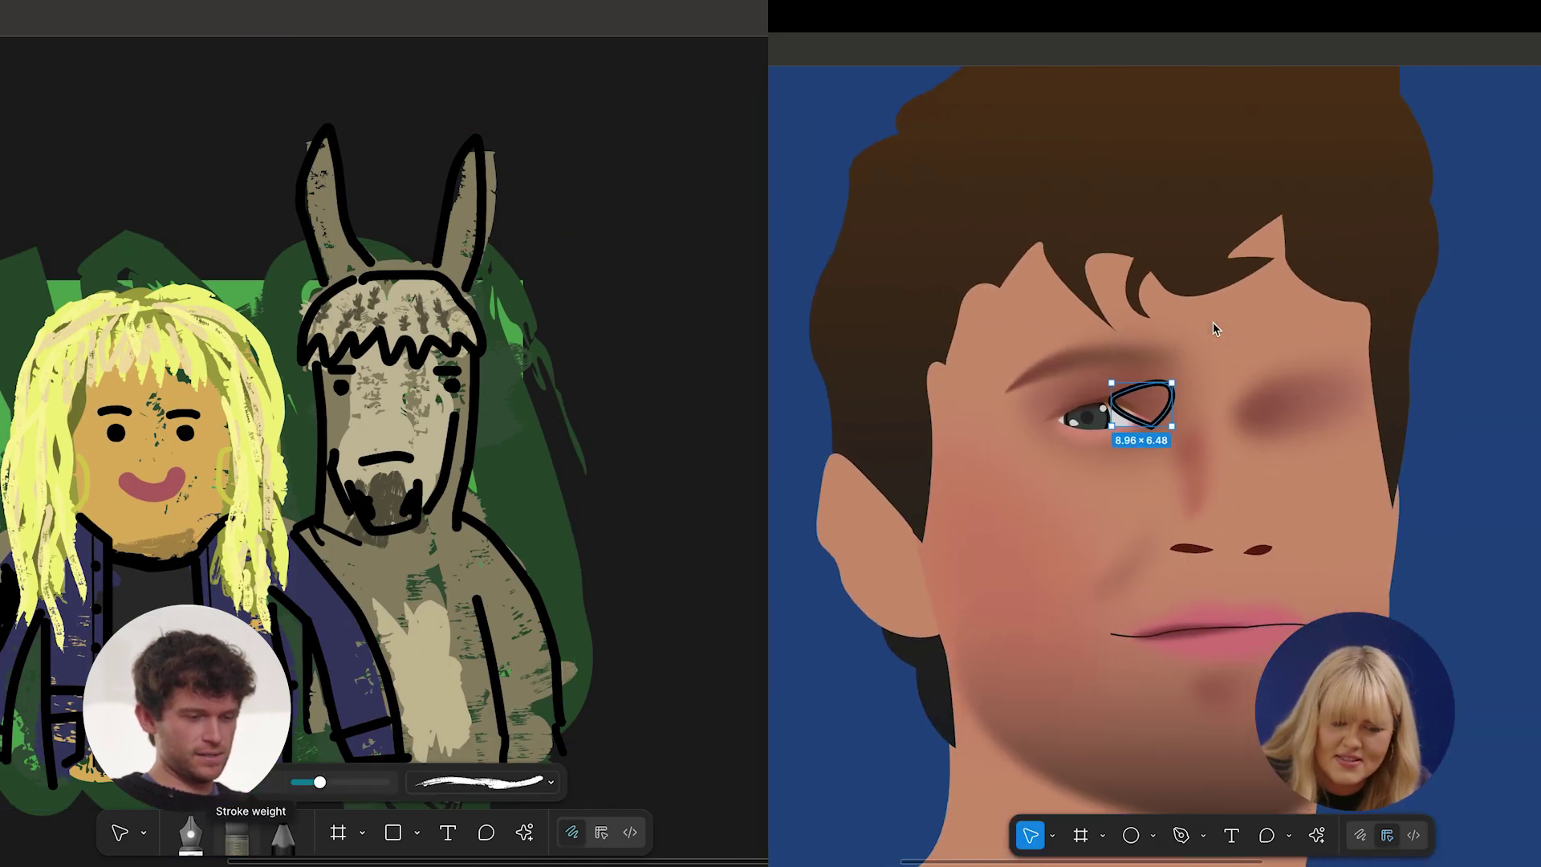
key(Escape)
click(204, 781)
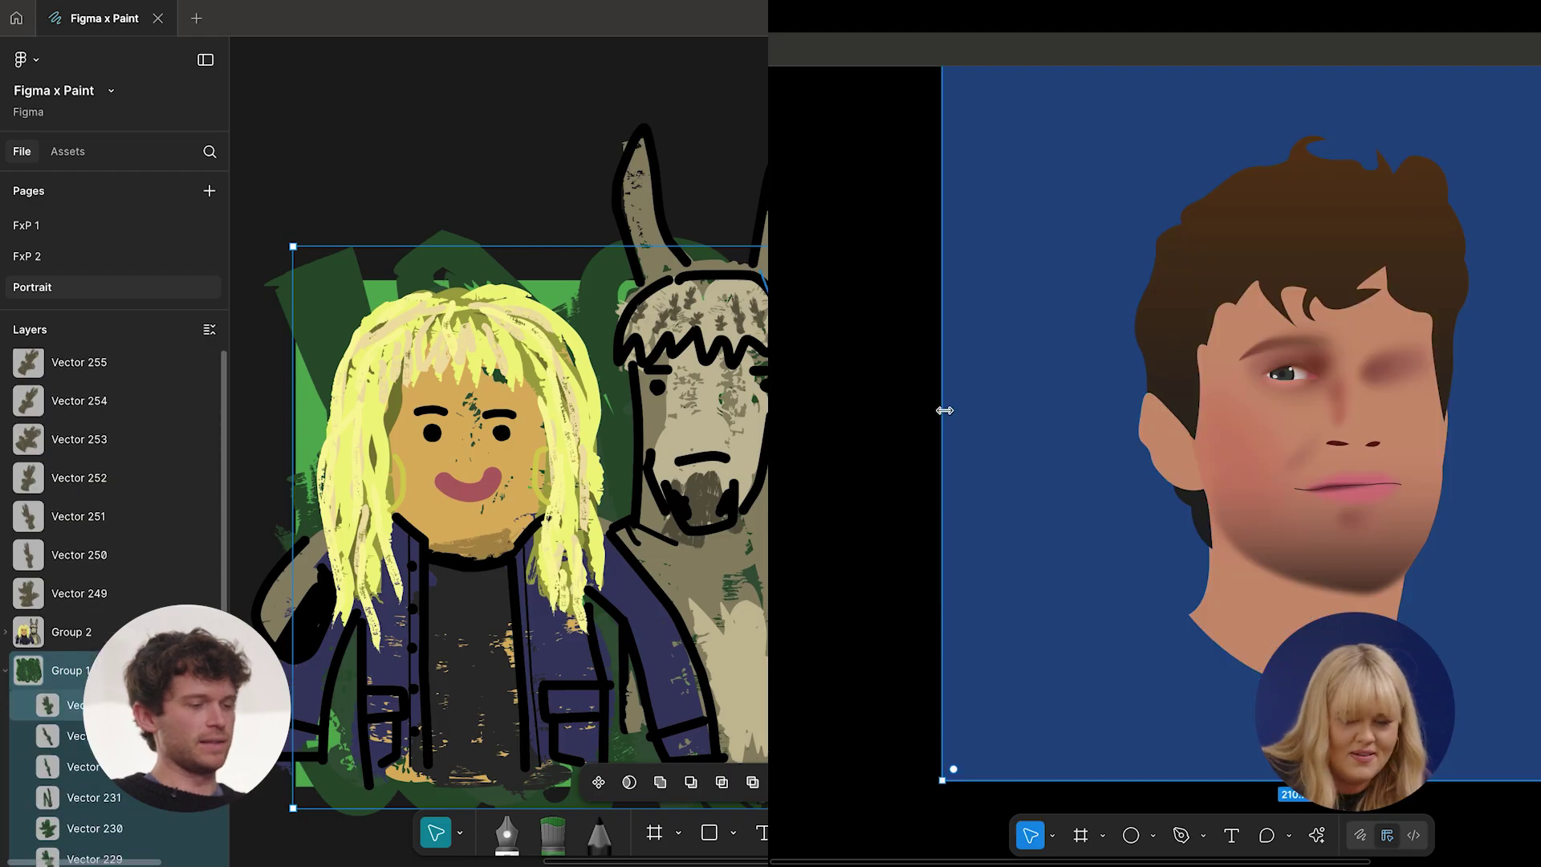
scroll(1087, 311, right, 5)
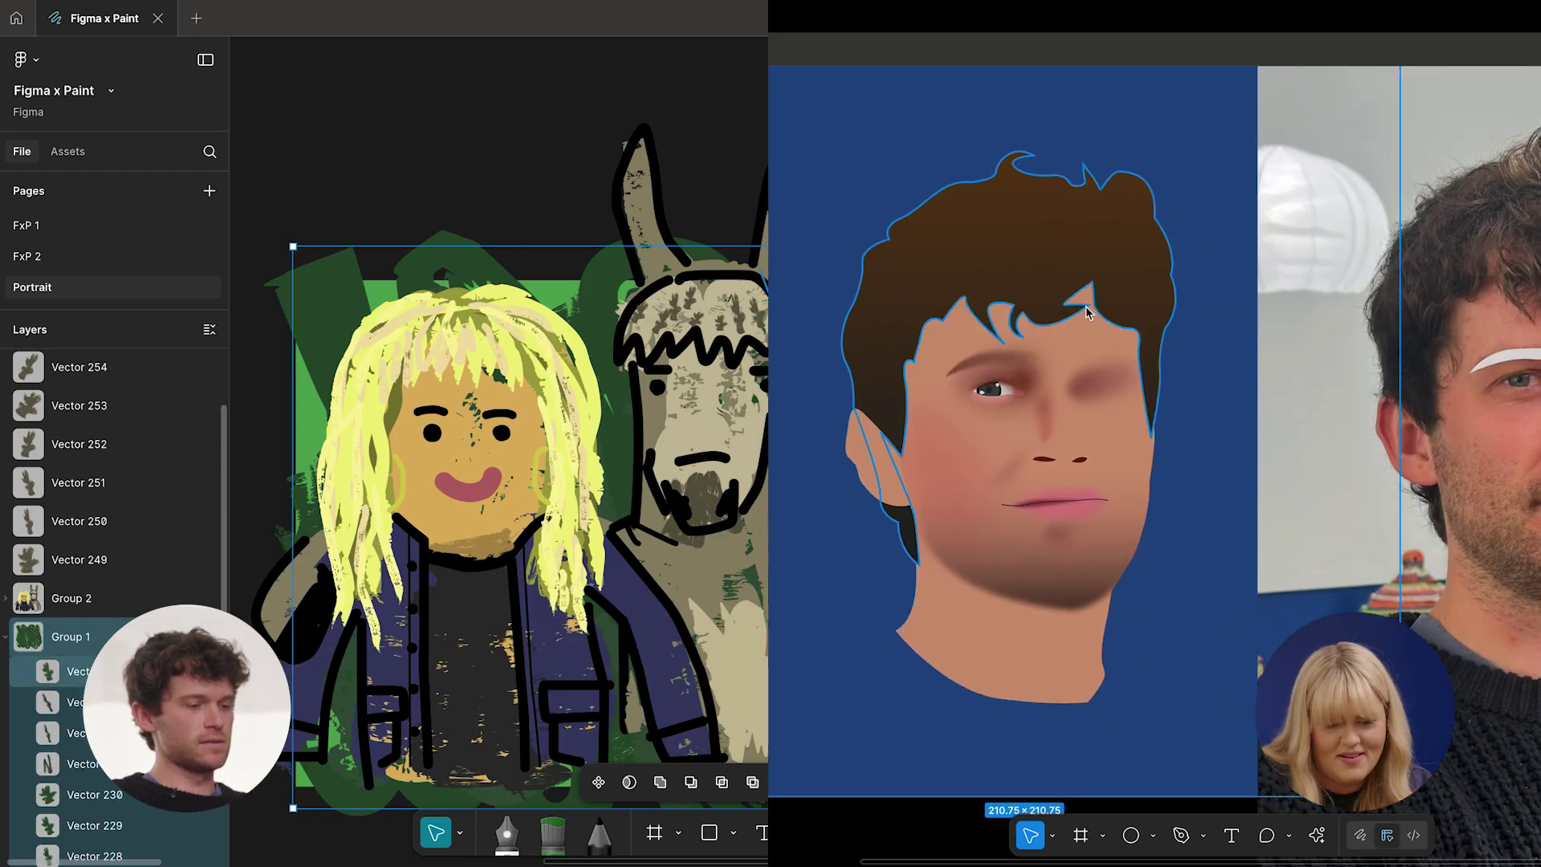
scroll(1087, 311, up, 3)
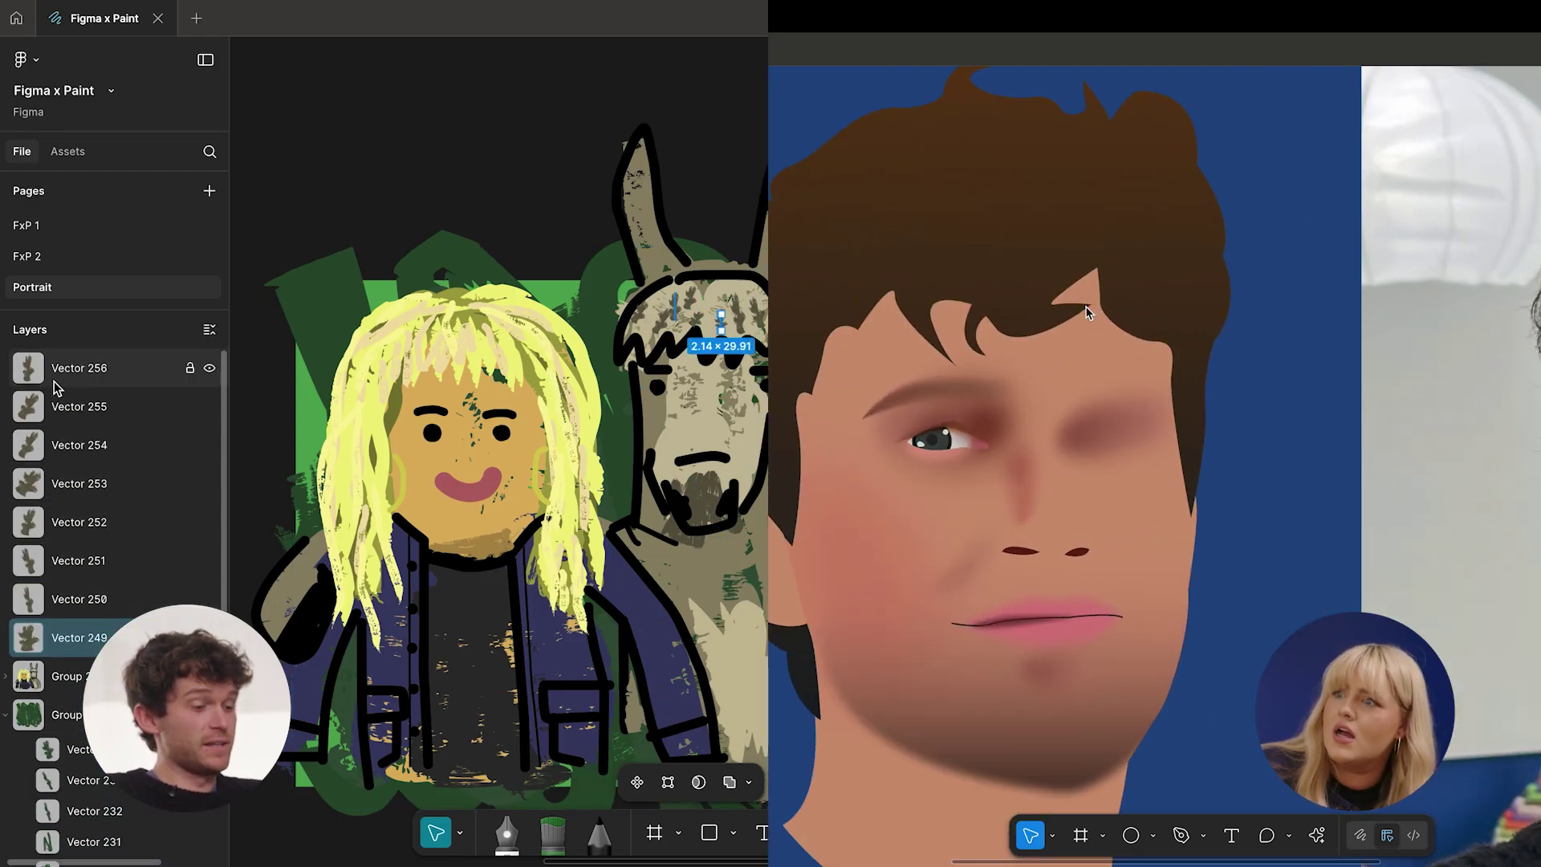
Move the forelock strokes Vector 249 to Vector 256 into Group 2 and collapse that group.
shift+click(56, 384)
scroll(1044, 346, up, 5)
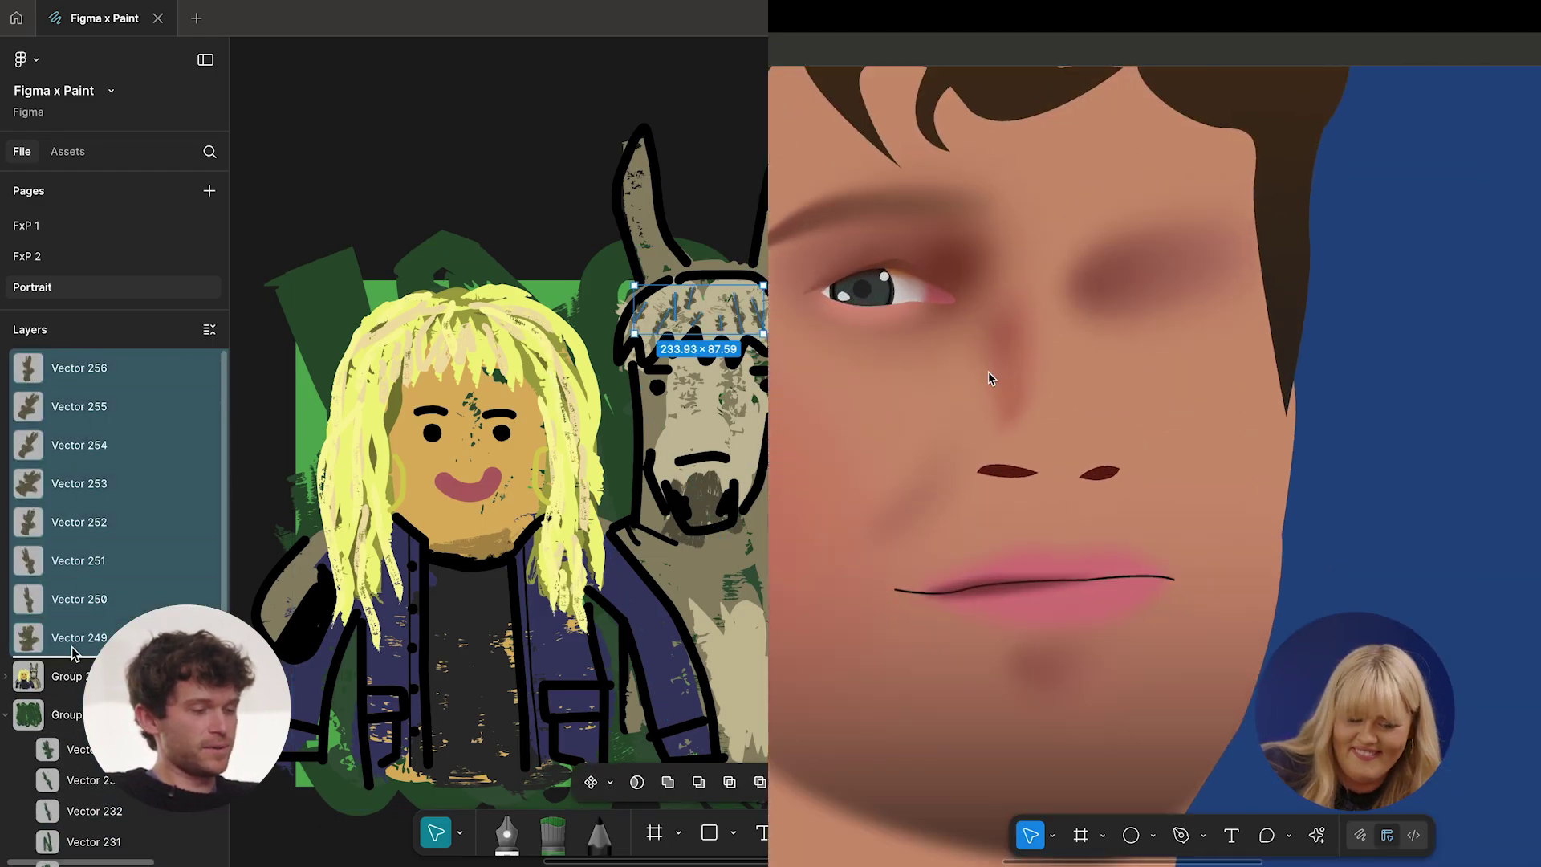
scroll(989, 377, up, 4)
key(p)
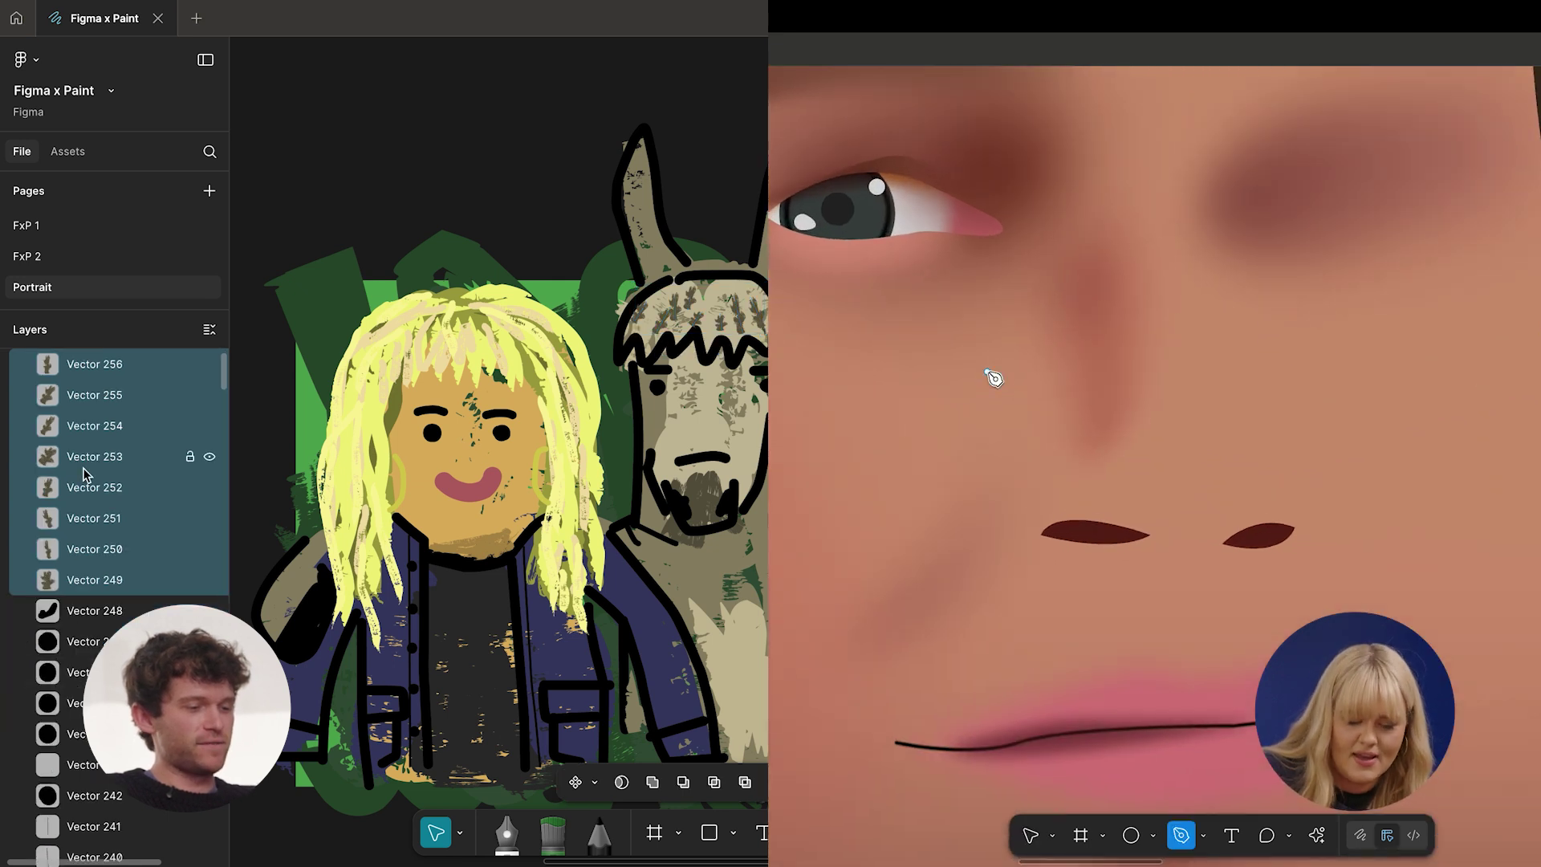
key(ctrl+g)
click(8, 370)
Draw a curved Pen shape over the larger nostril for the nose tip, and collapse Group 1.
drag(1070, 526, 1186, 525)
click(9, 409)
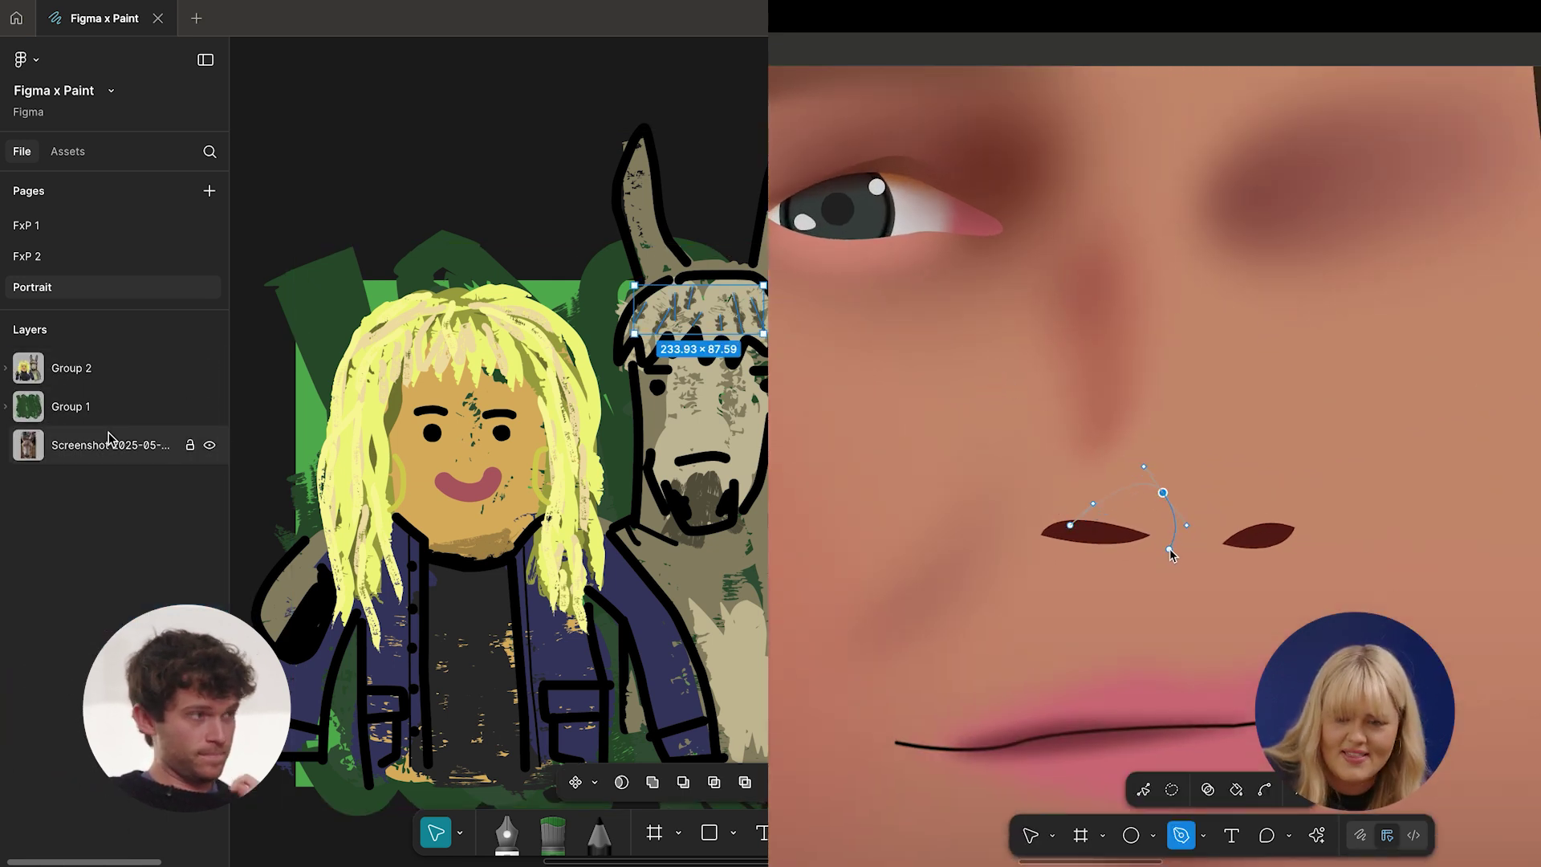
drag(1148, 537, 1140, 539)
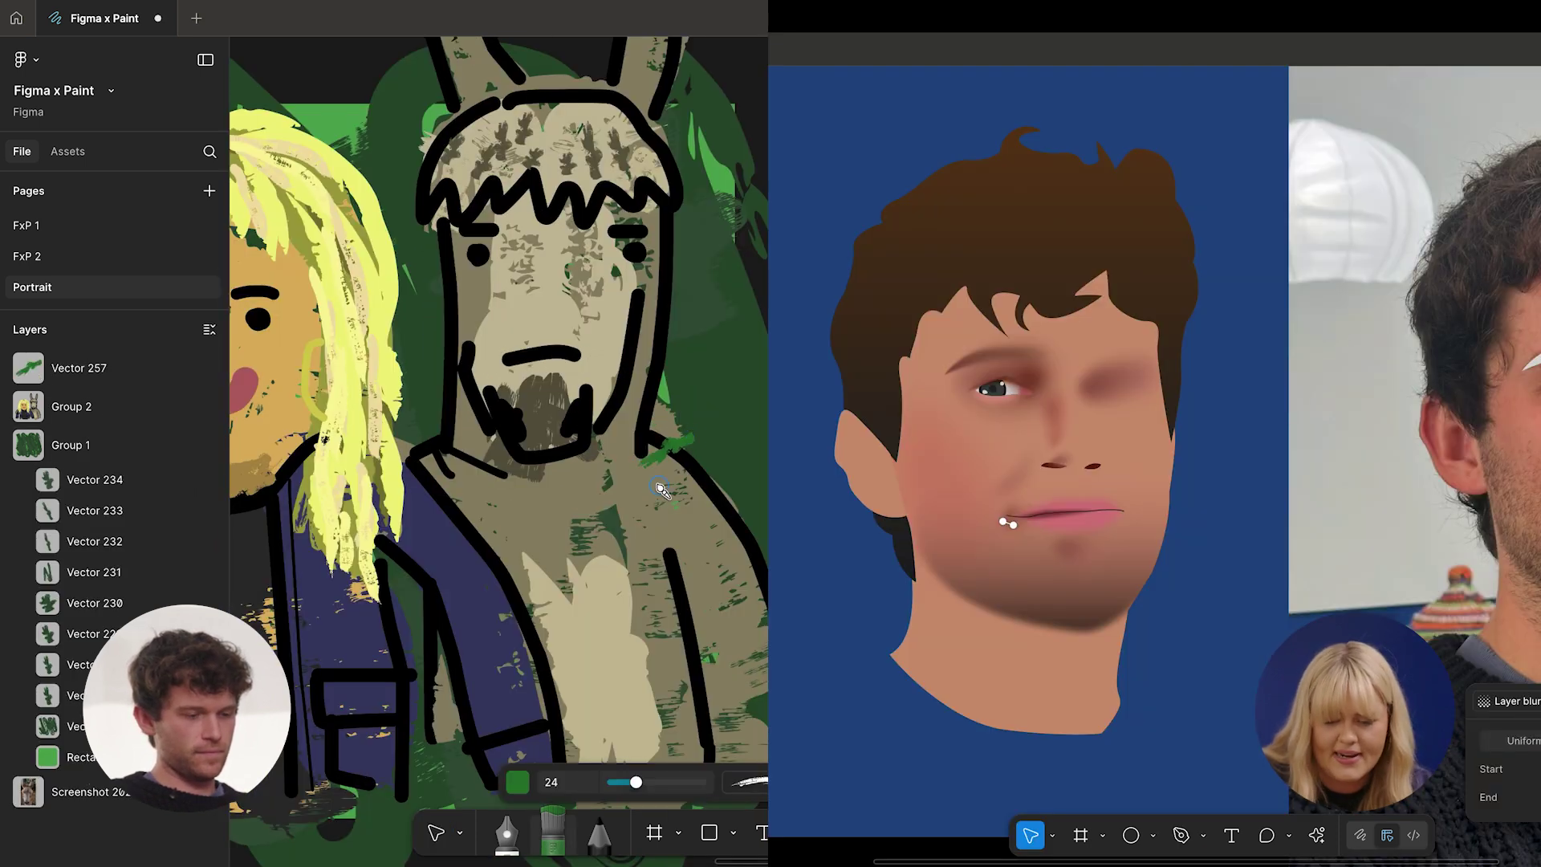
Paint another green brush stroke at weight 24 over the donkey's shoulder beside the neck.
drag(660, 489, 712, 468)
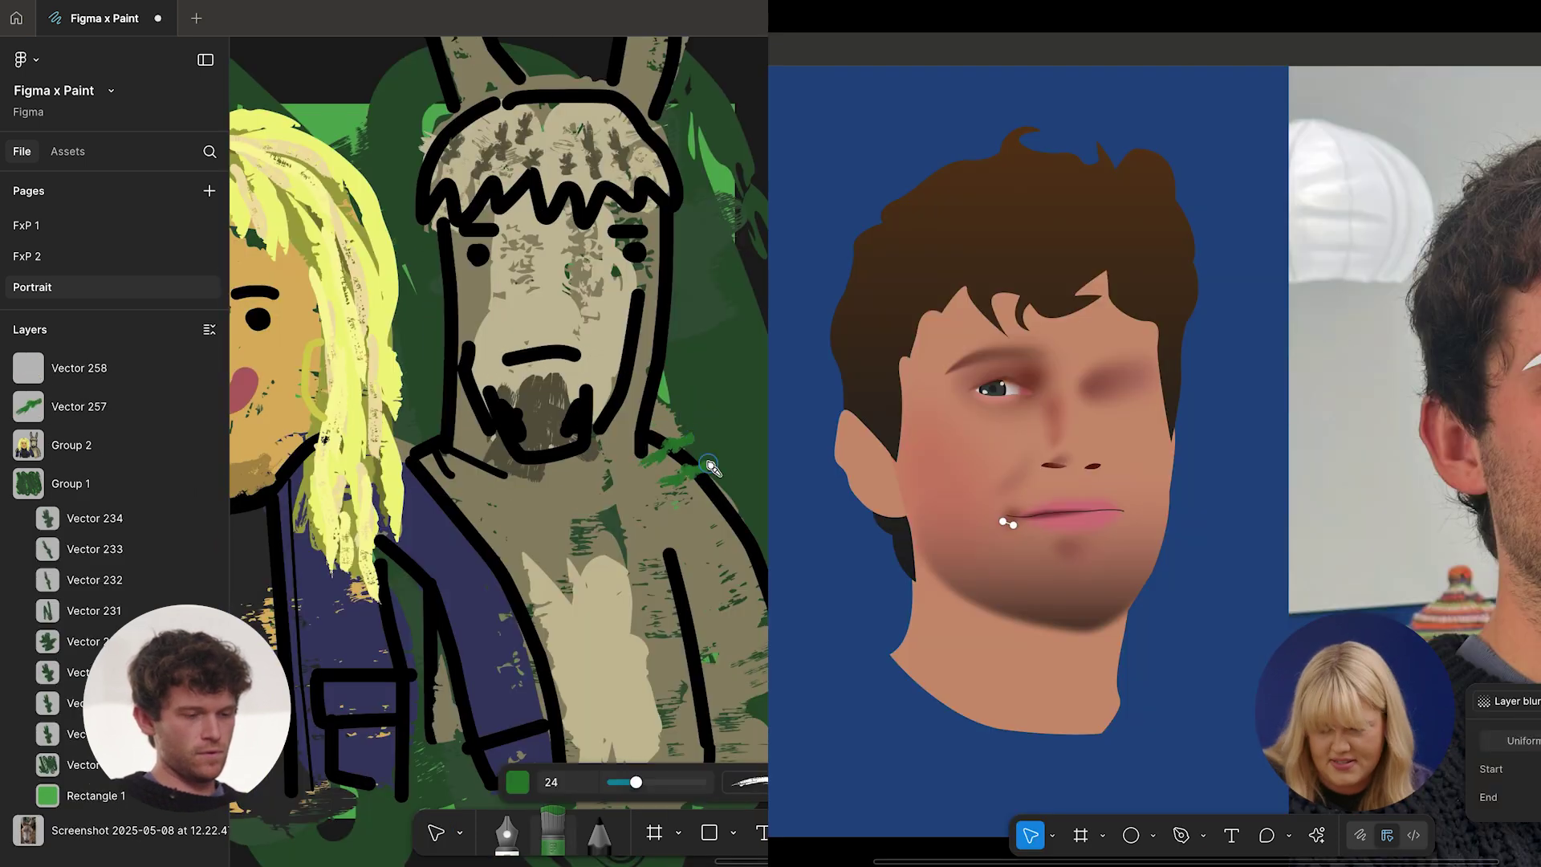
scroll(726, 458, left, 5)
scroll(726, 457, down, 3)
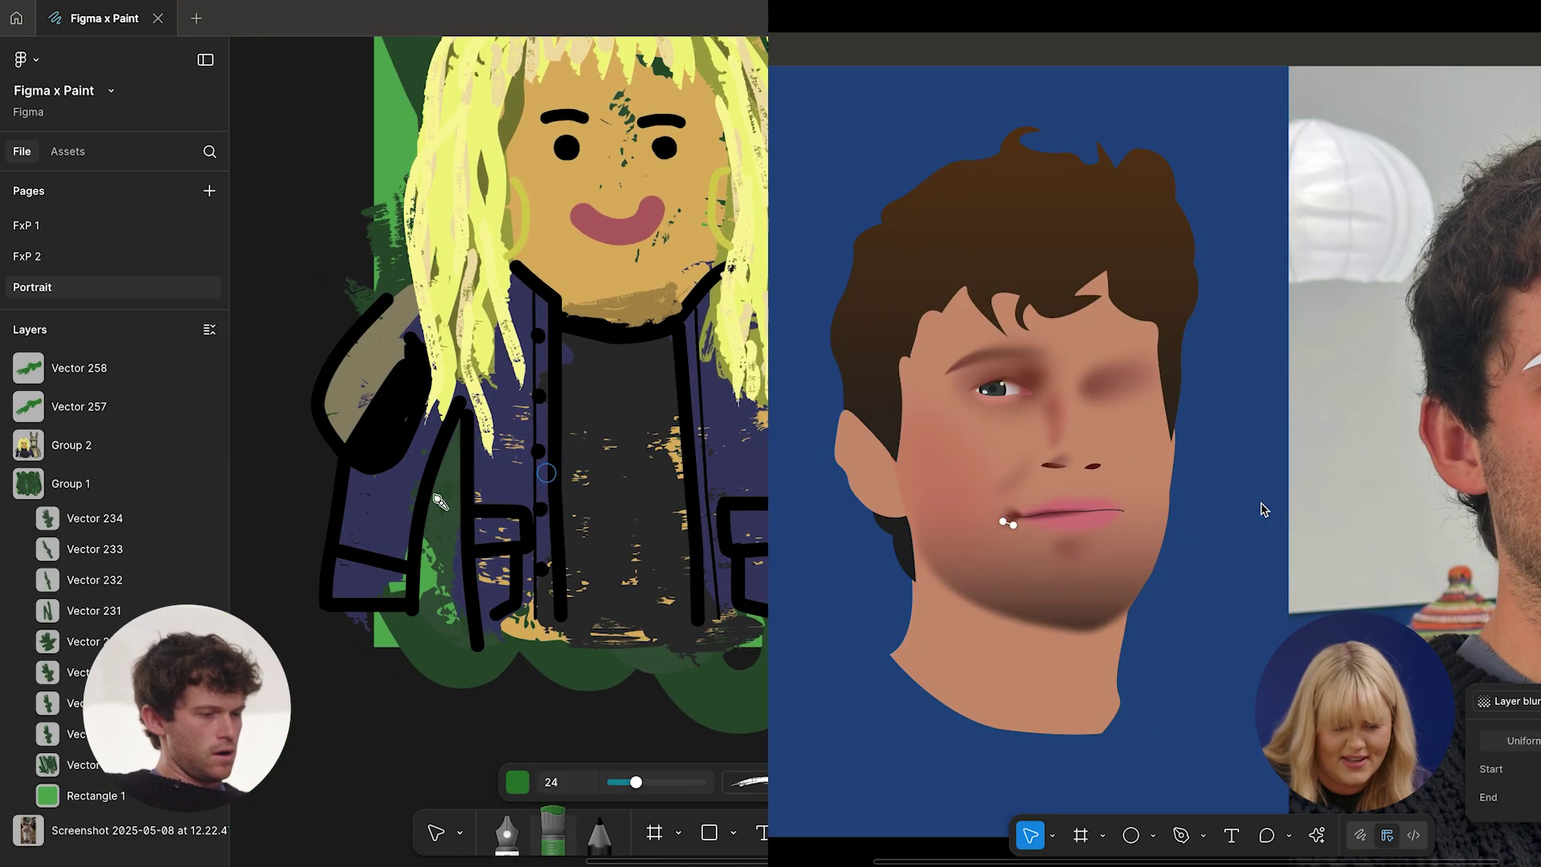
Collapse Group 1, and select the dark shadow shape at the portrait's mouth corner and nudge it slightly left.
scroll(1261, 510, up, 10)
click(7, 484)
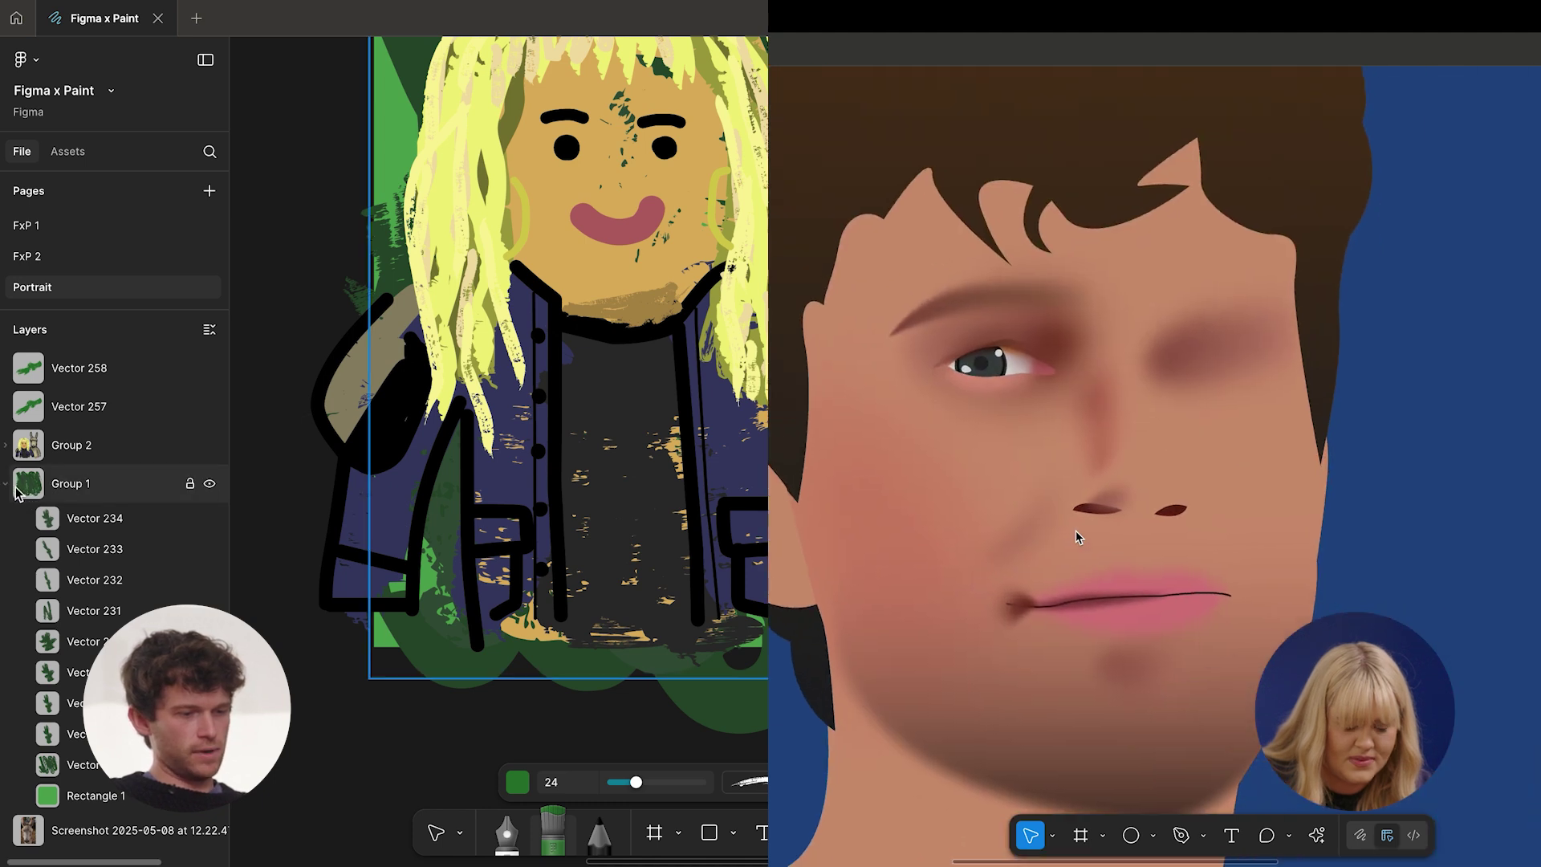
scroll(1075, 531, down, 5)
scroll(1039, 582, up, 5)
click(1057, 560)
key(Left)
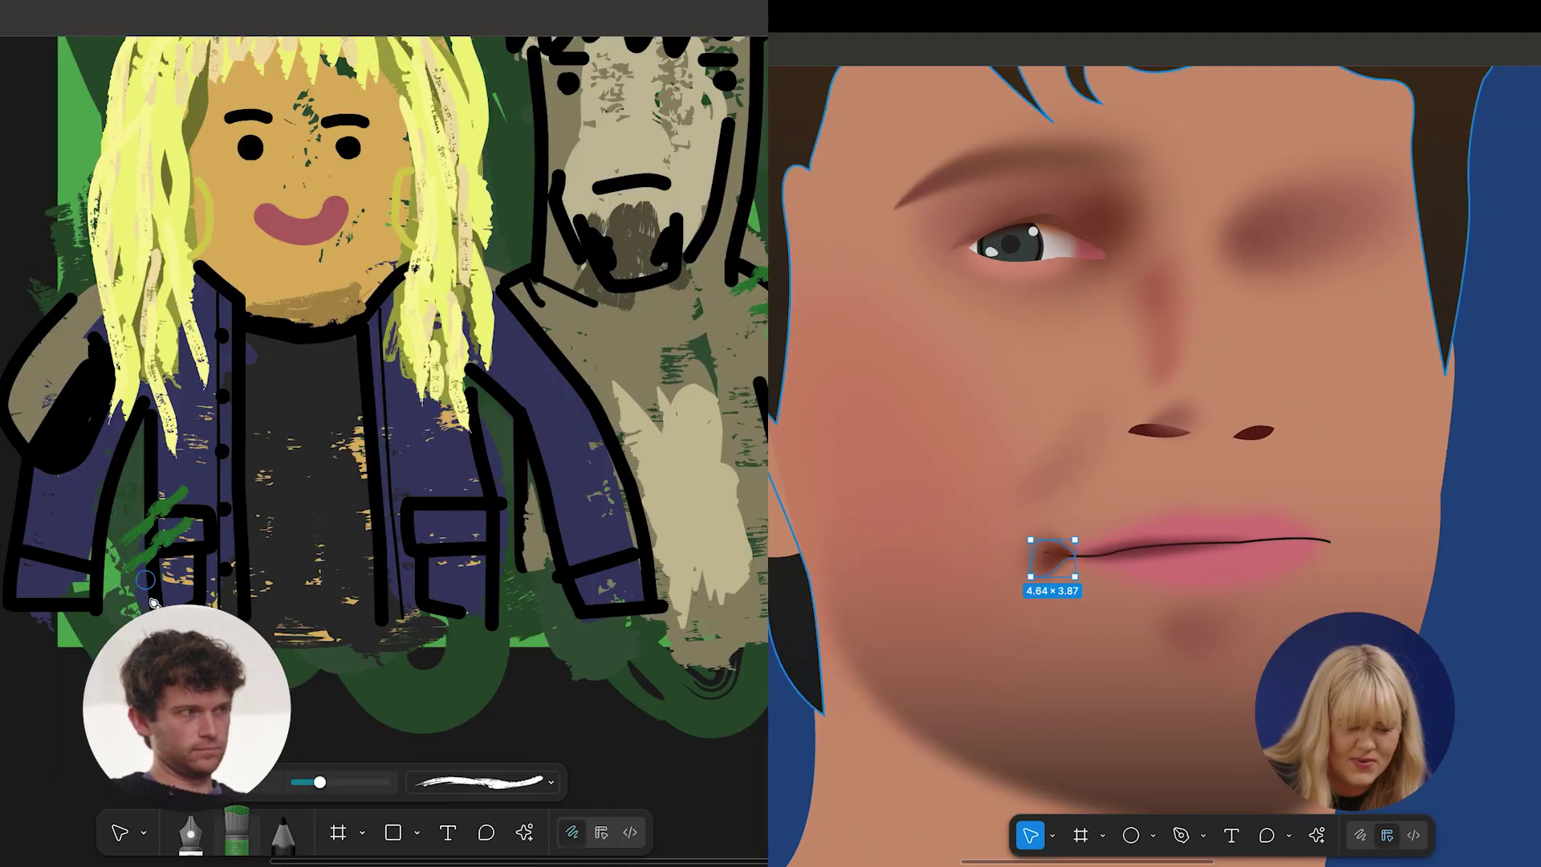
Adjust the curve of the mouth-corner shadow at its lip-side point, and paint a small green star beside the blonde hair.
scroll(153, 602, up, 3)
scroll(154, 602, right, 1)
scroll(265, 257, up, 3)
scroll(1032, 361, down, 5)
scroll(1034, 385, up, 6)
scroll(1017, 594, up, 2)
scroll(1018, 598, up, 3)
double_click(1113, 559)
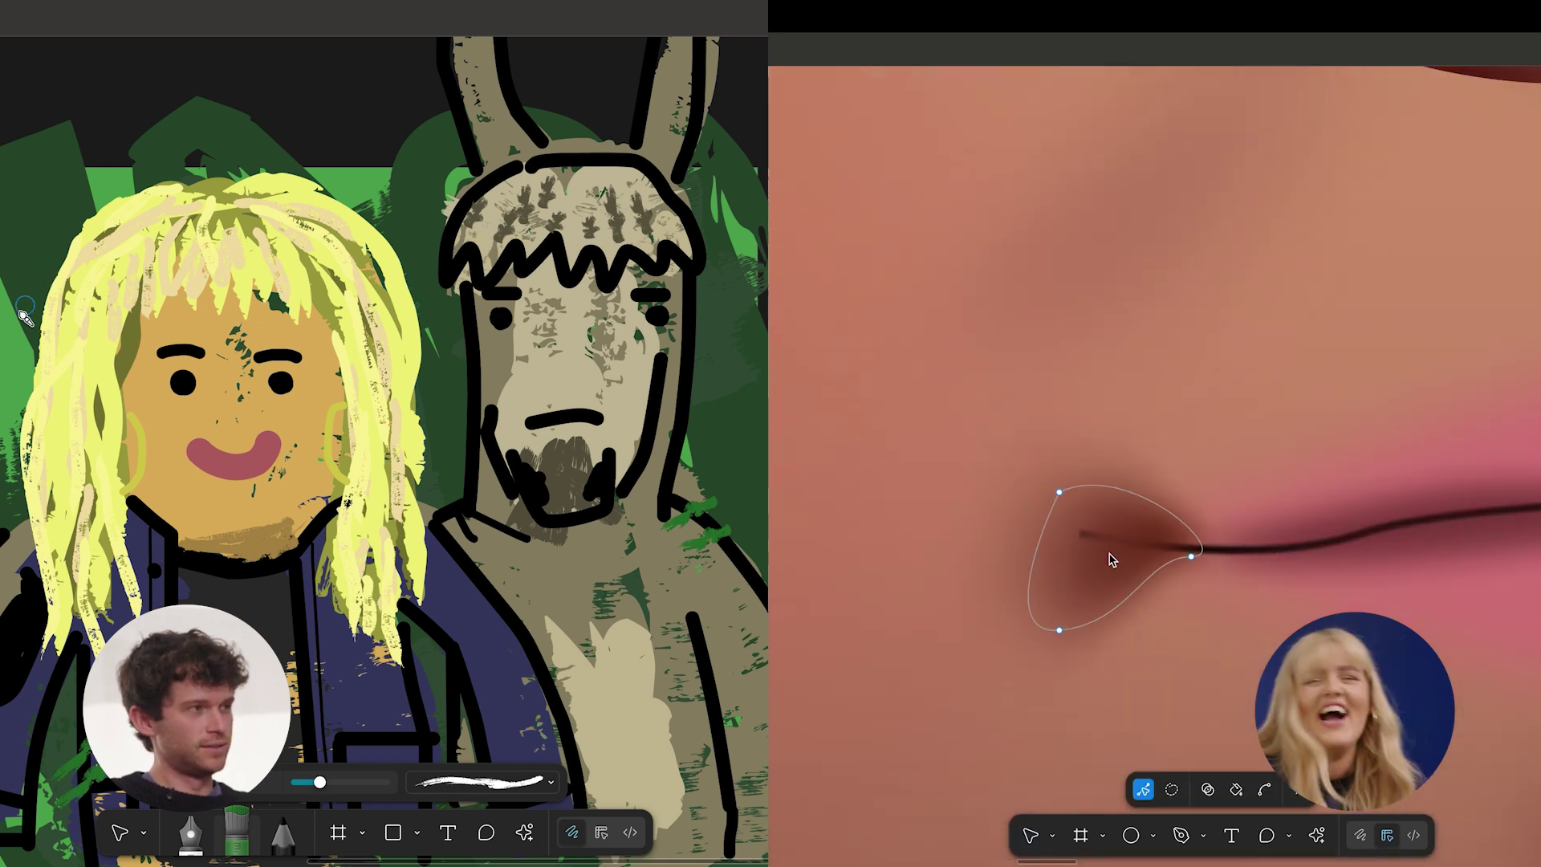
click(1191, 557)
mouse_move(39, 216)
mouse_down()
mouse_move(62, 290)
mouse_move(15, 262)
mouse_up()
drag(1129, 457, 1087, 477)
drag(15, 262, 82, 240)
drag(1087, 476, 1085, 473)
drag(82, 240, 19, 311)
scroll(1085, 473, down, 5)
scroll(1085, 473, down, 5)
scroll(468, 449, down, 2)
key(Escape)
click(1329, 416)
scroll(1241, 423, up, 5)
scroll(1241, 423, down, 4)
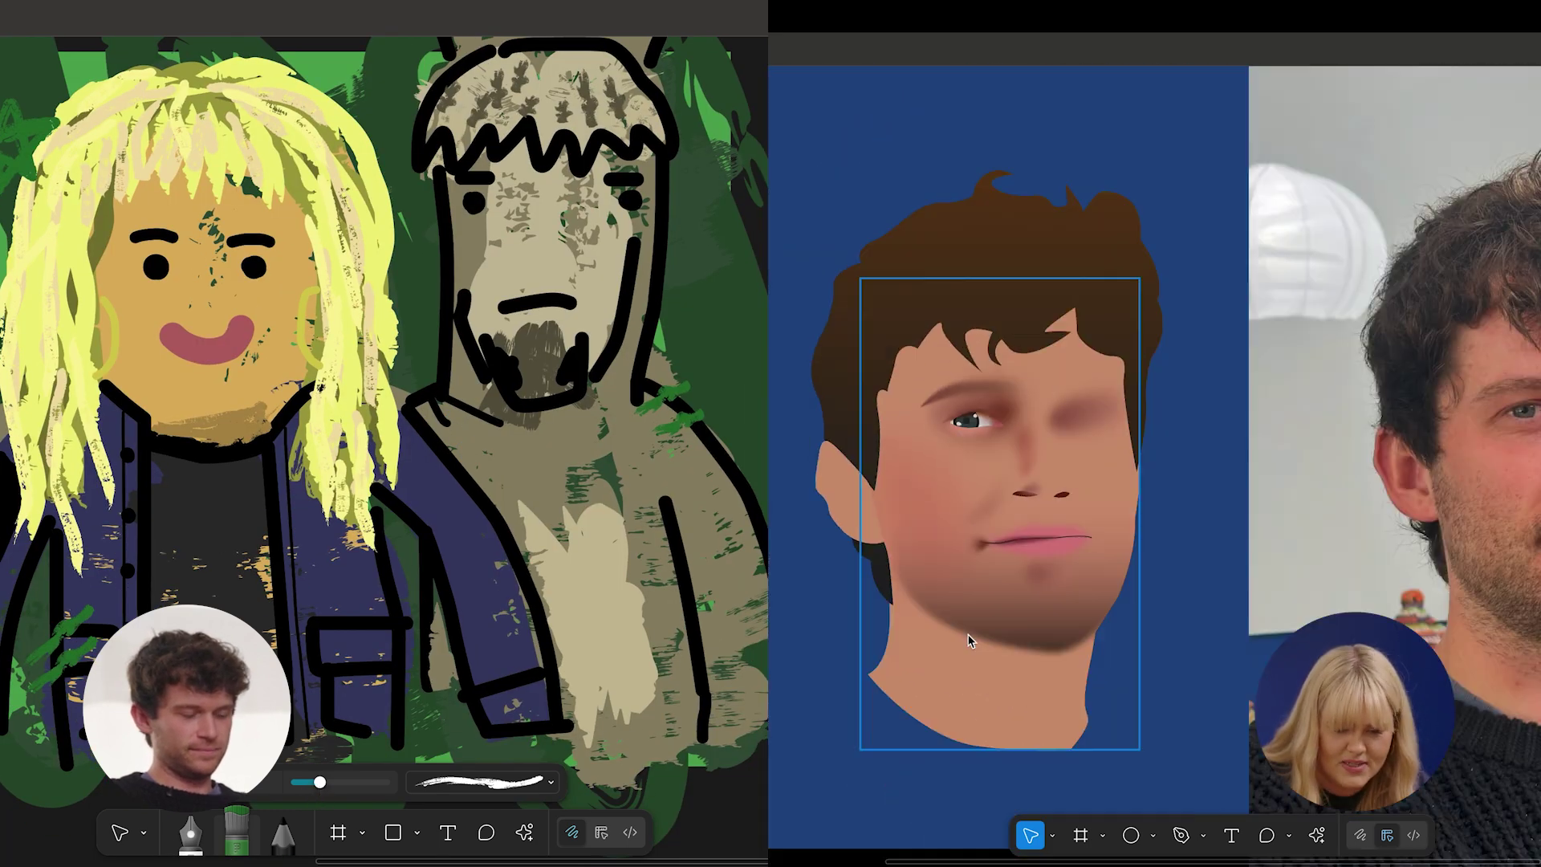
Set the brush colour to a paler green, and darken the portrait's lip fill to a muted plum pink.
scroll(1070, 571, up, 5)
click(202, 782)
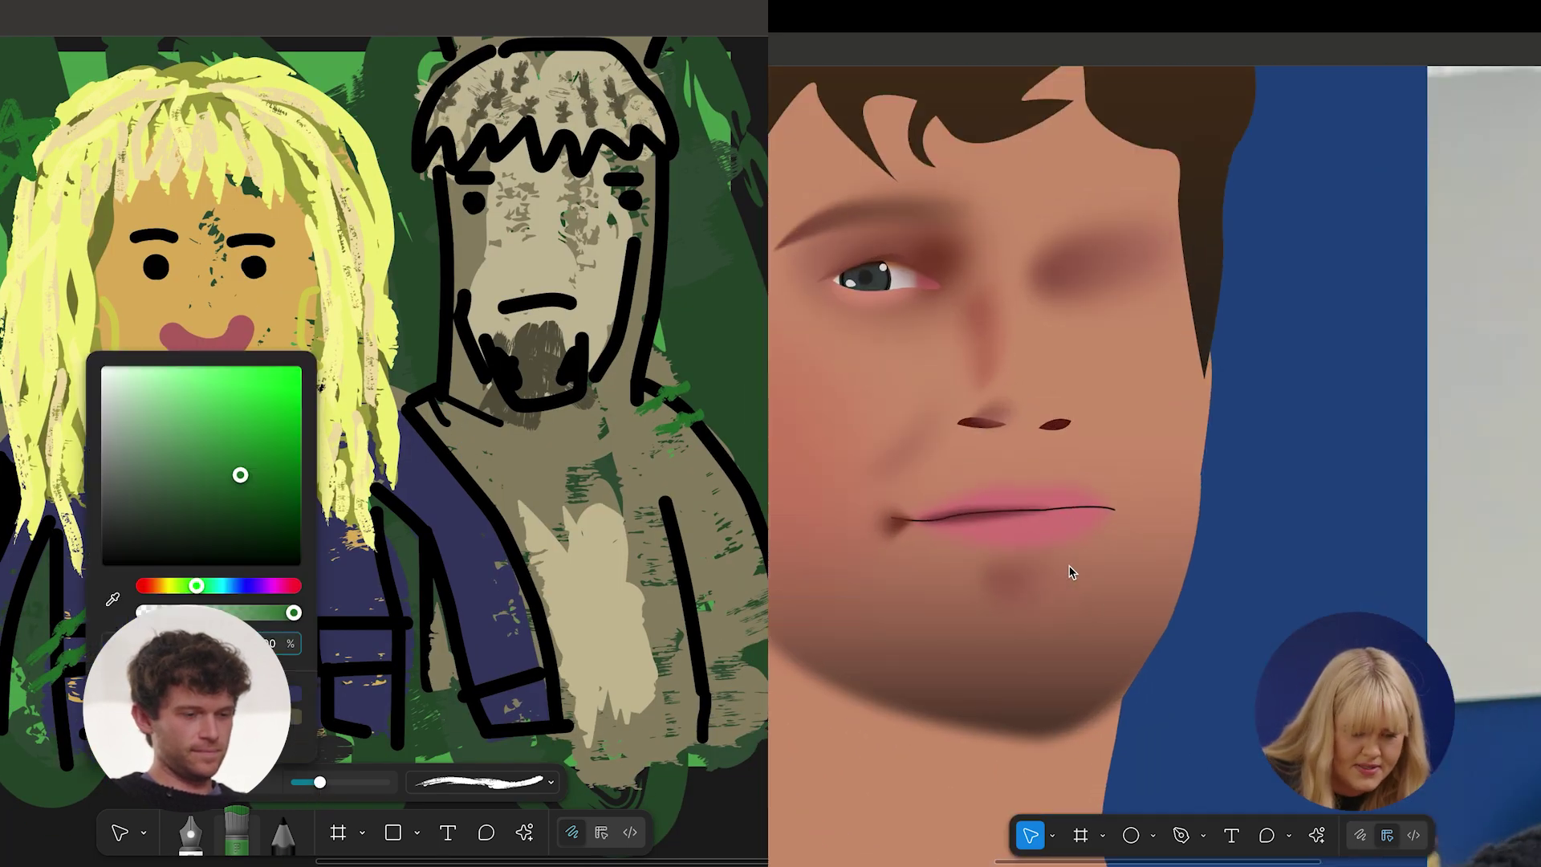
click(195, 447)
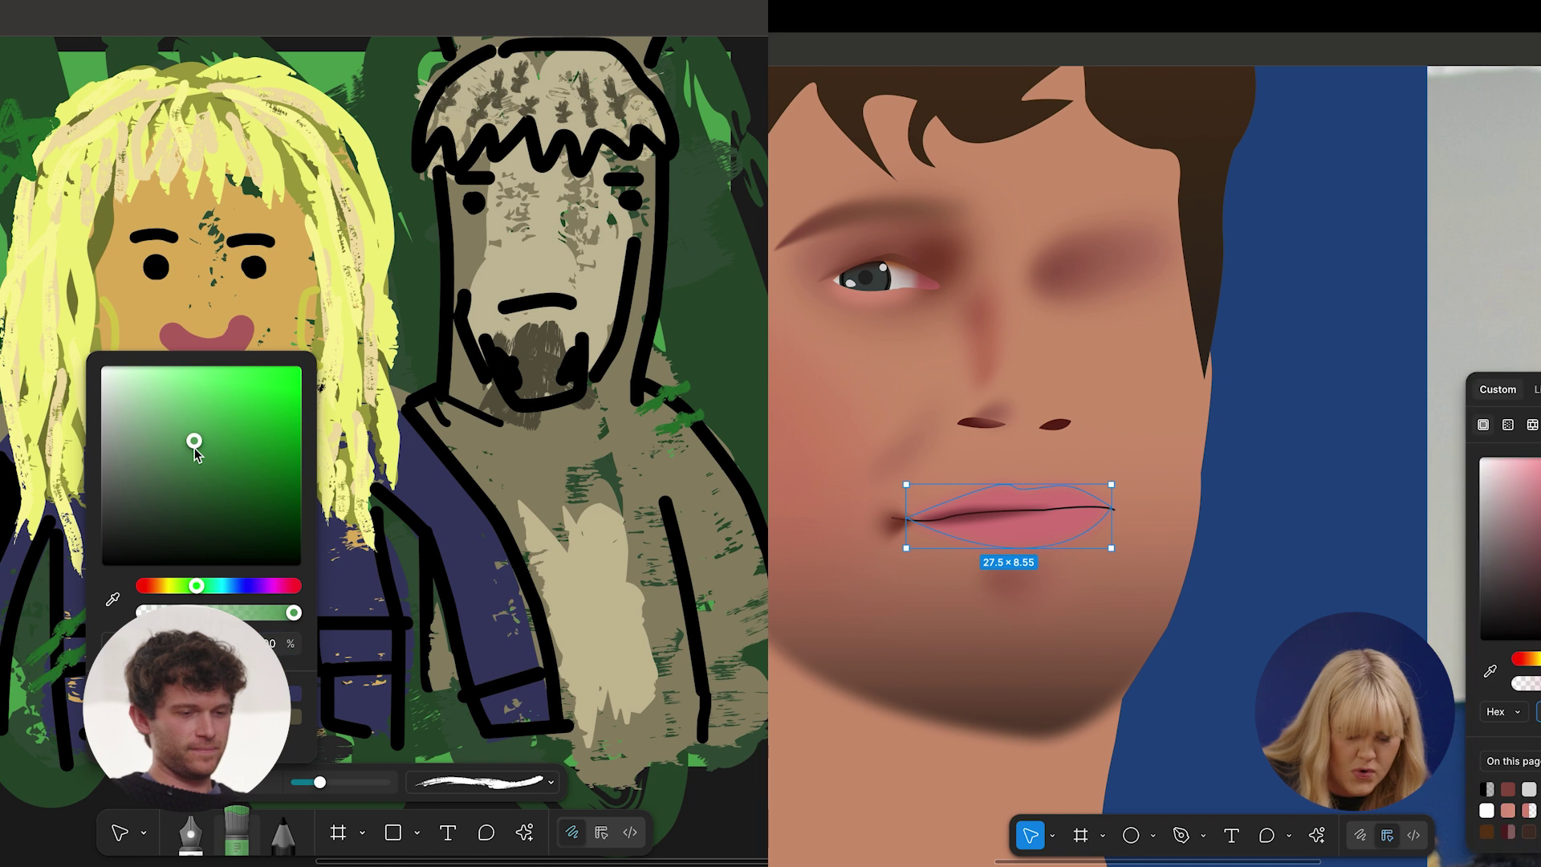
click(156, 426)
click(421, 370)
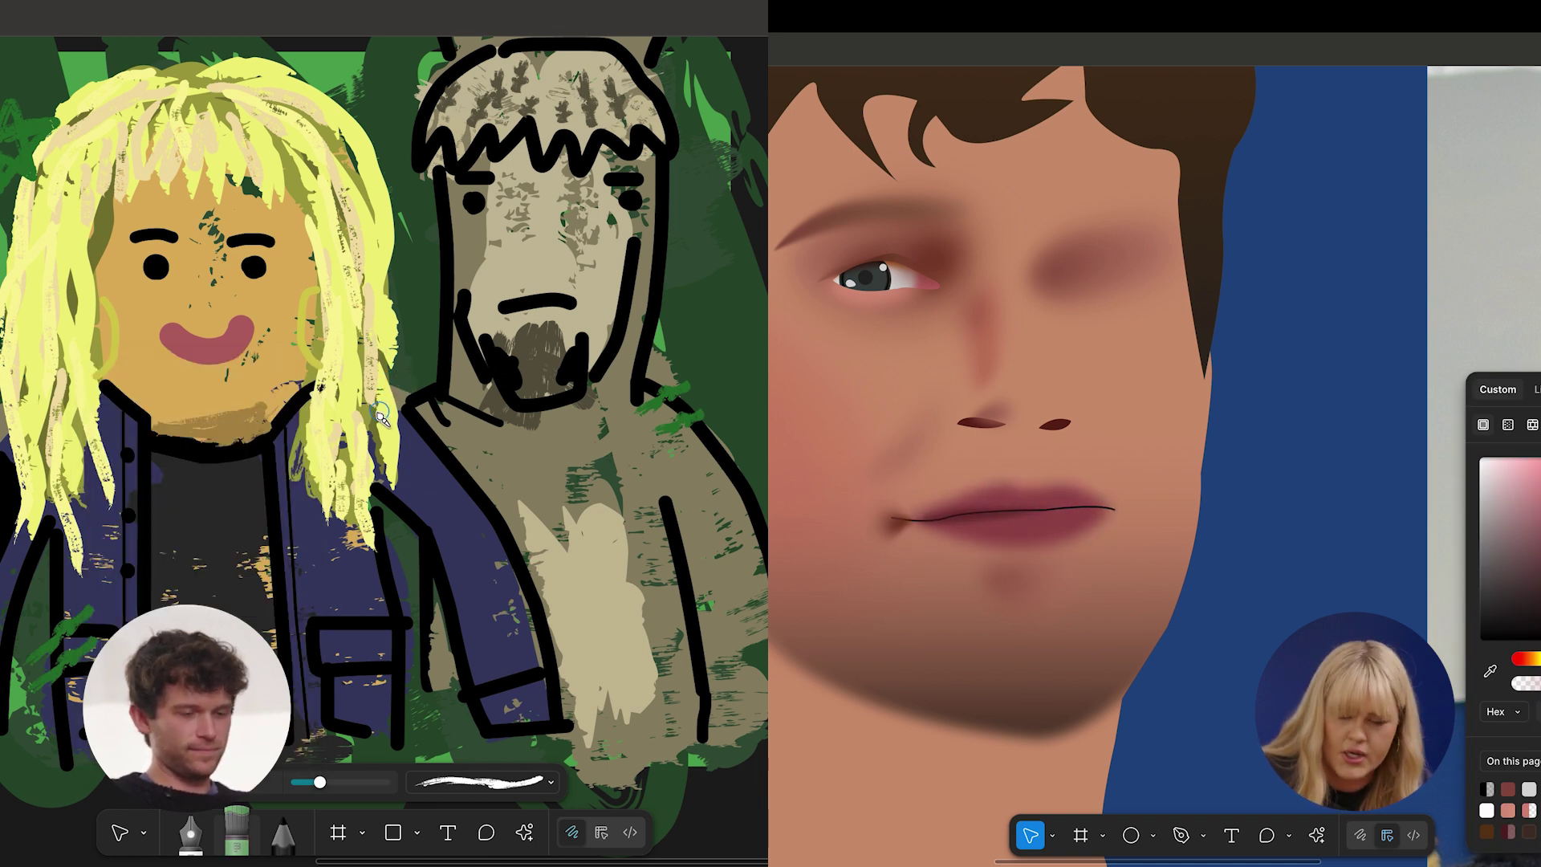
Paint a short pale green brush mark in the gap beside the jacket sleeve, below the blonde hair.
scroll(432, 498, up, 2)
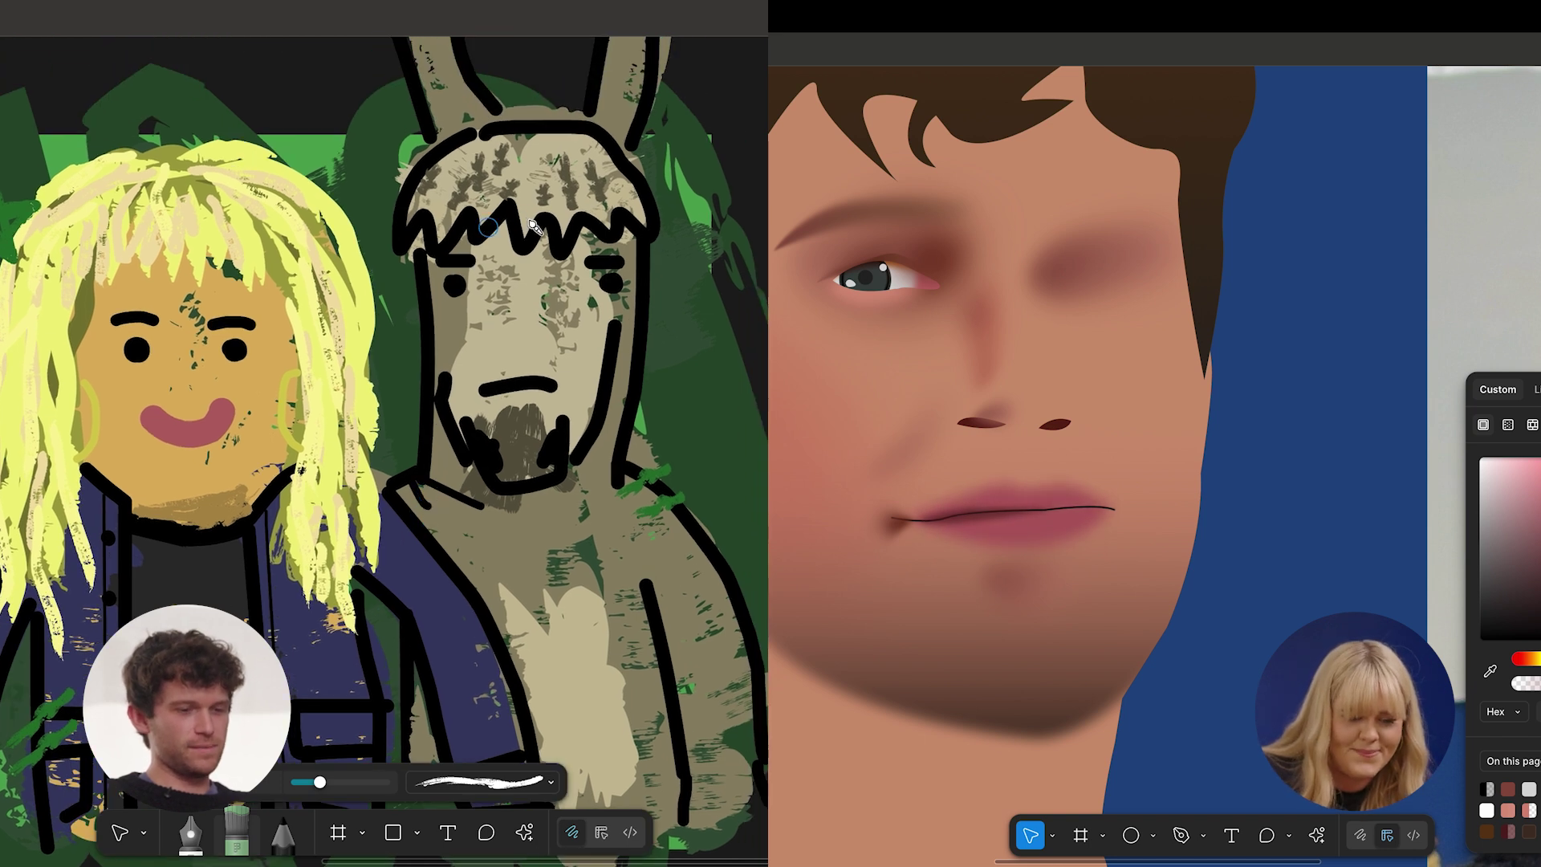
scroll(588, 258, right, 2)
click(1056, 516)
scroll(589, 313, down, 10)
scroll(1056, 516, down, 5)
scroll(1056, 516, right, 2)
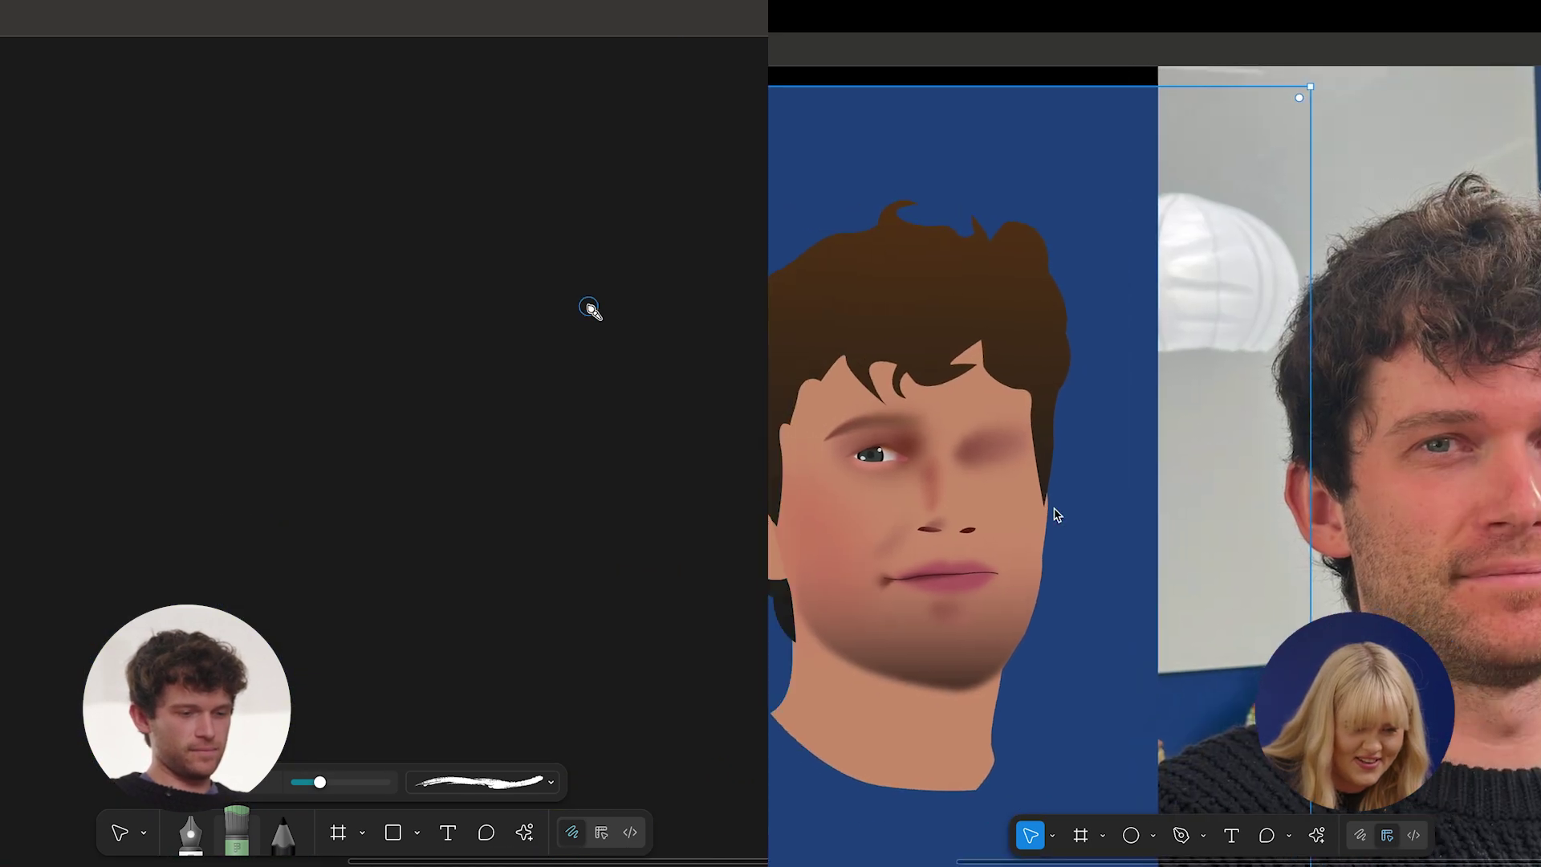
scroll(1057, 516, left, 2)
scroll(589, 307, up, 10)
scroll(588, 307, left, 2)
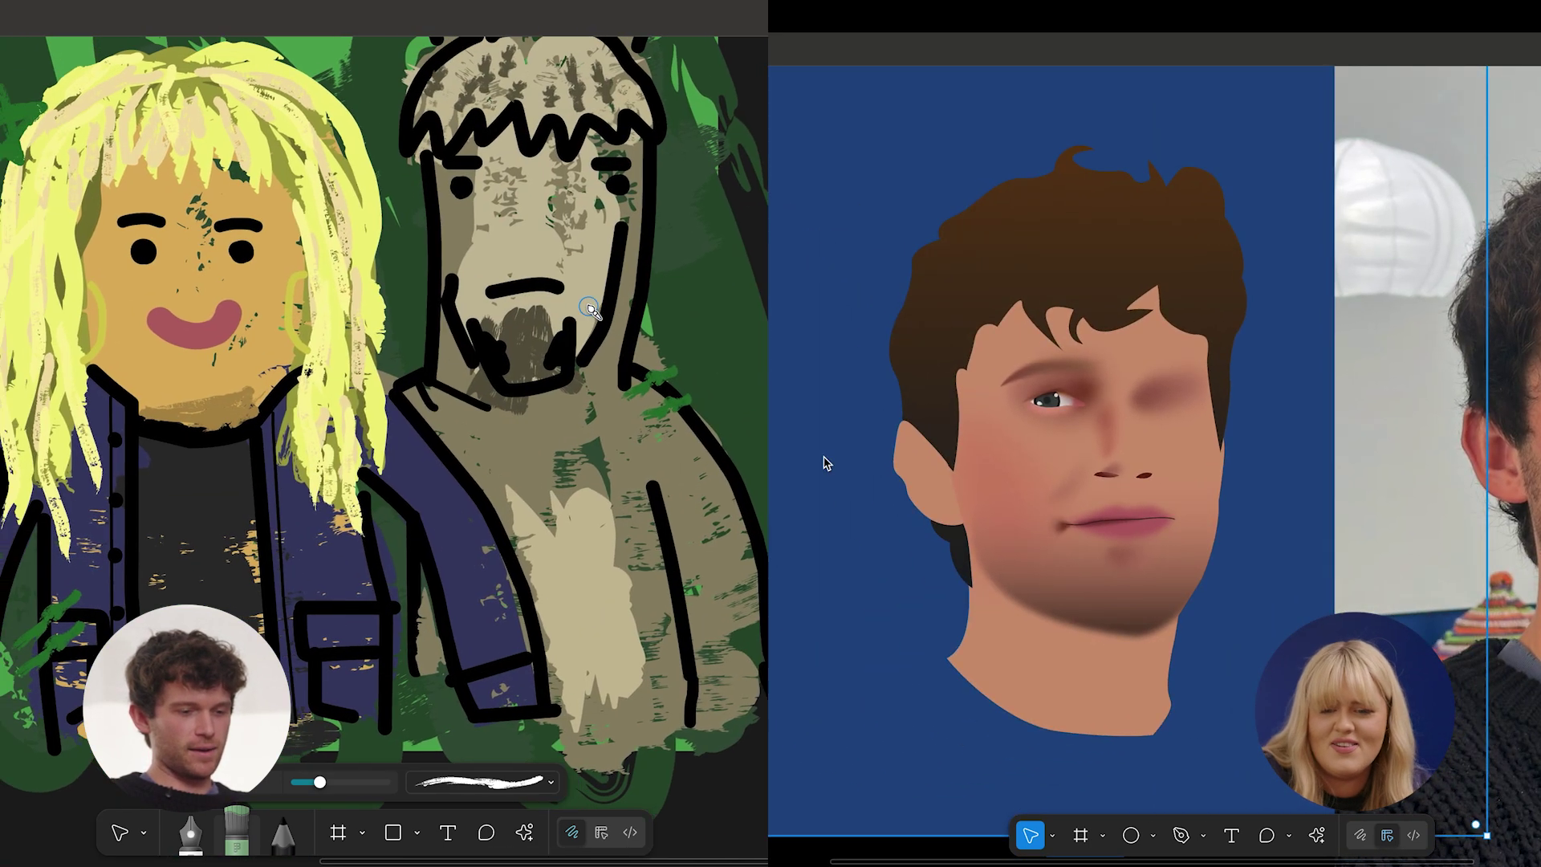
scroll(589, 308, left, 1)
scroll(827, 463, right, 2)
drag(451, 524, 429, 530)
scroll(827, 464, left, 2)
scroll(1094, 423, up, 3)
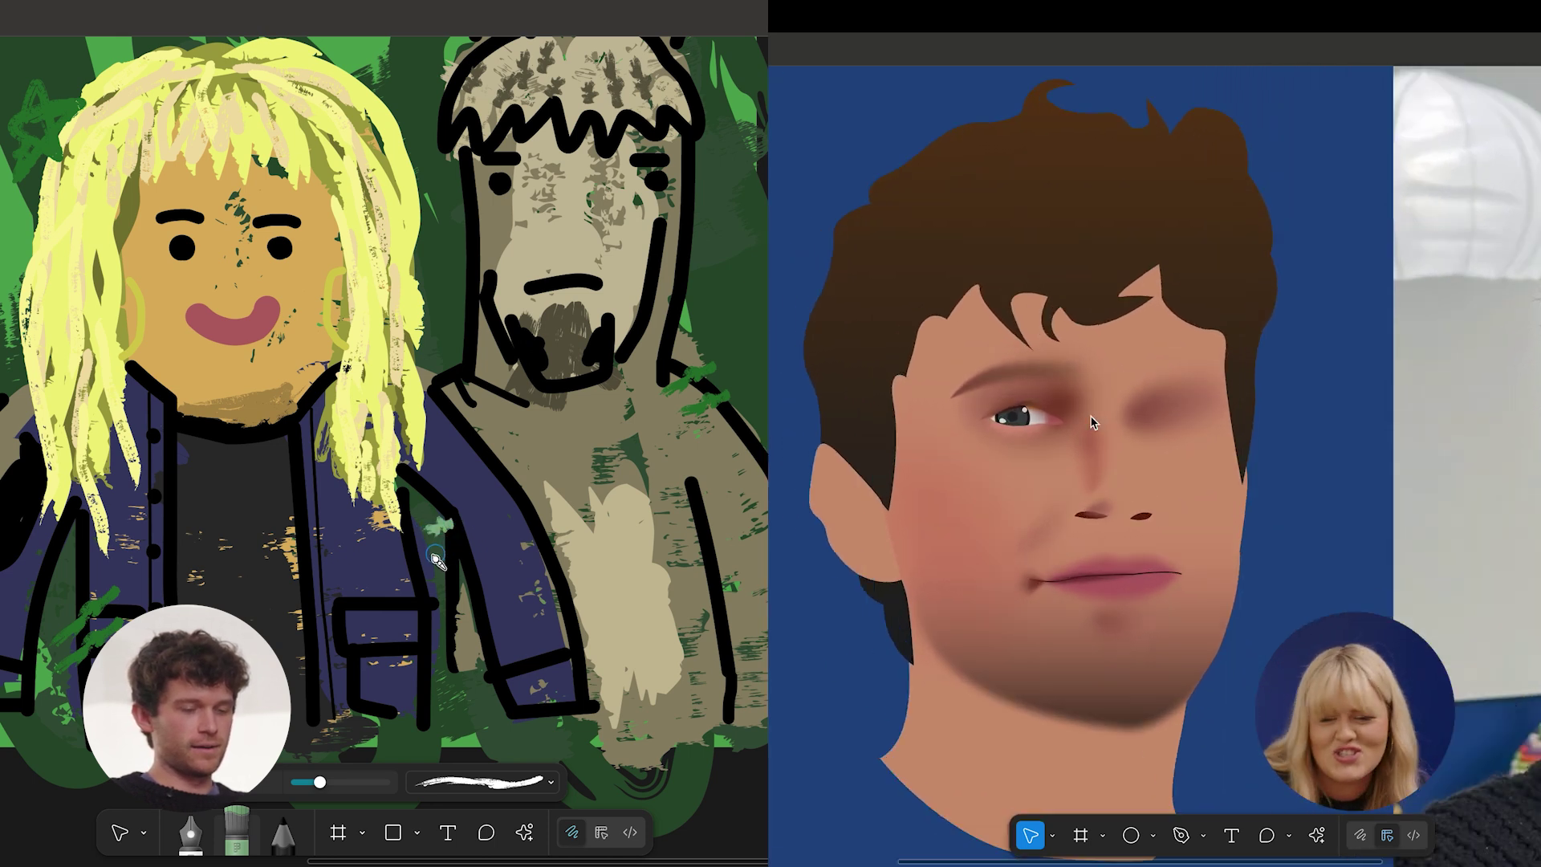
Draw a narrow closed Pen shape along the face's edge from ear to jaw, and paint a pale green spiral between the two heads.
scroll(1092, 421, up, 3)
key(p)
scroll(468, 347, up, 5)
scroll(468, 347, left, 1)
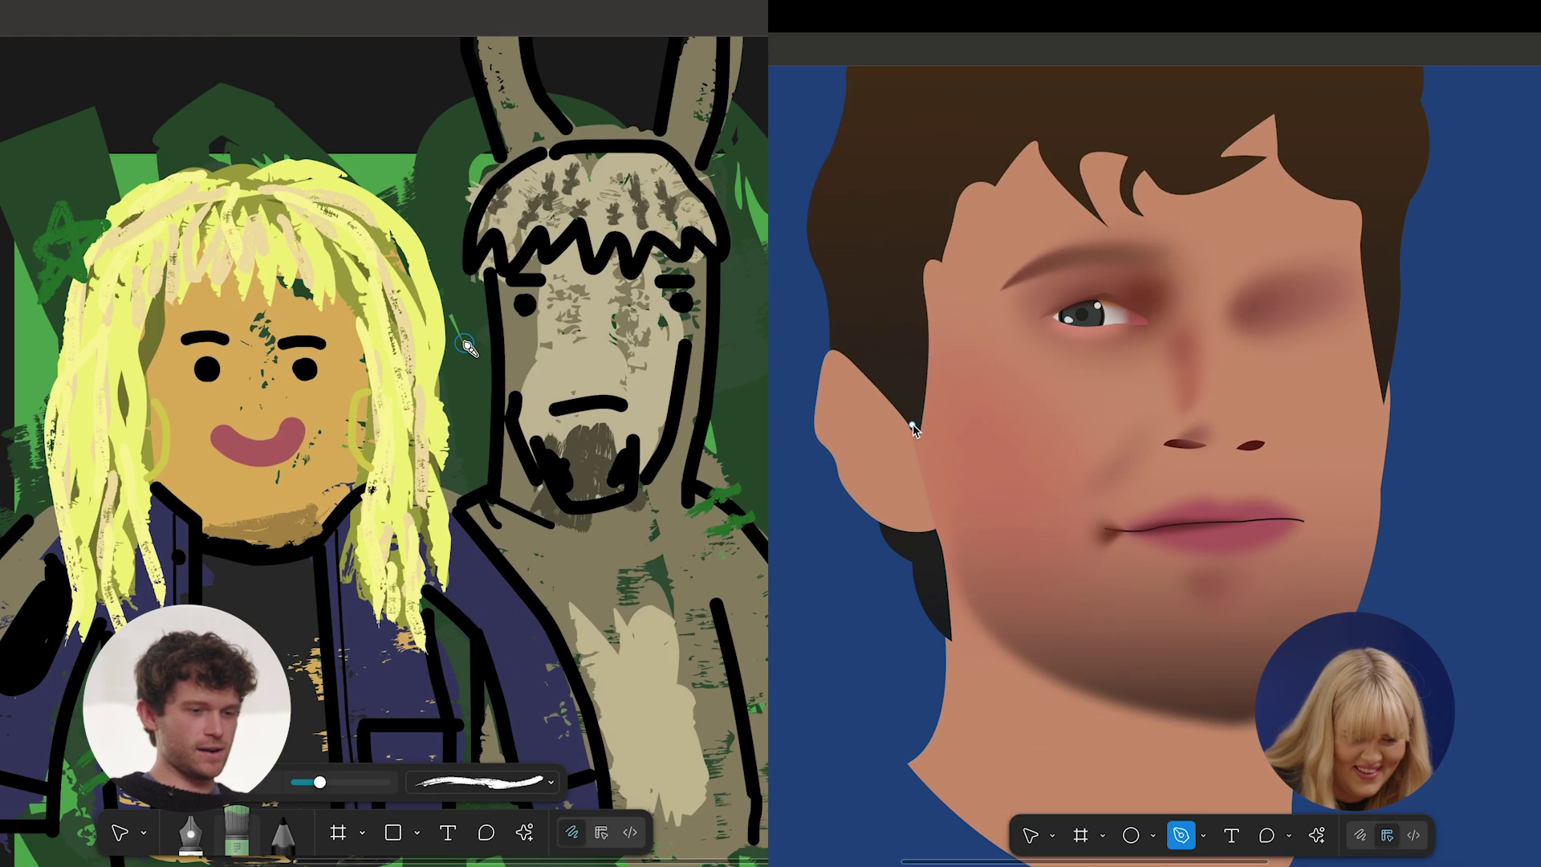
click(912, 424)
drag(946, 548, 950, 573)
mouse_move(436, 159)
mouse_down()
mouse_move(419, 216)
mouse_move(446, 178)
mouse_up()
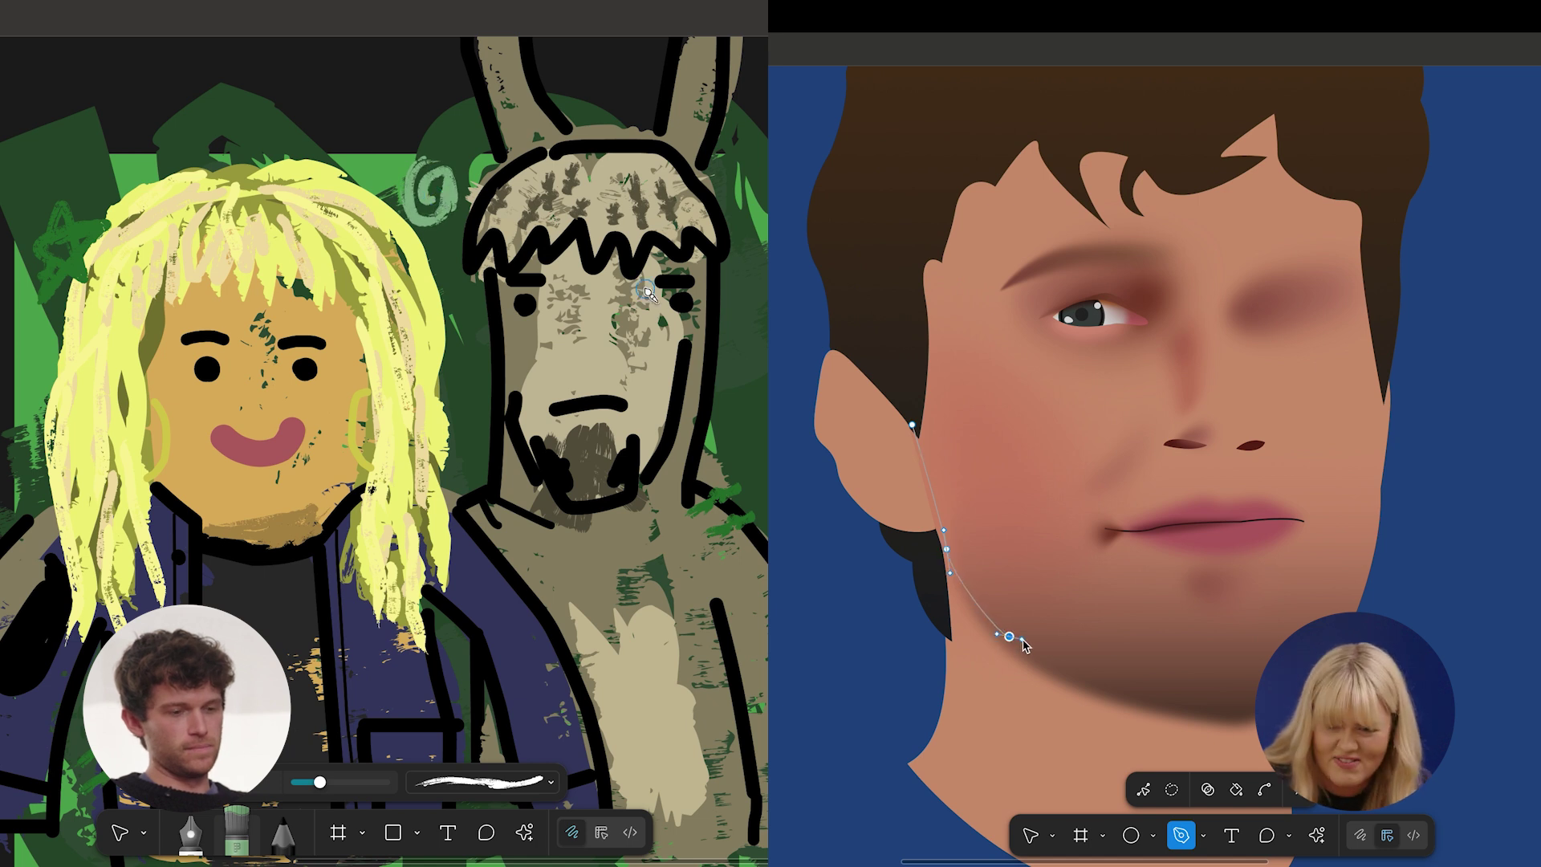
scroll(610, 273, down, 5)
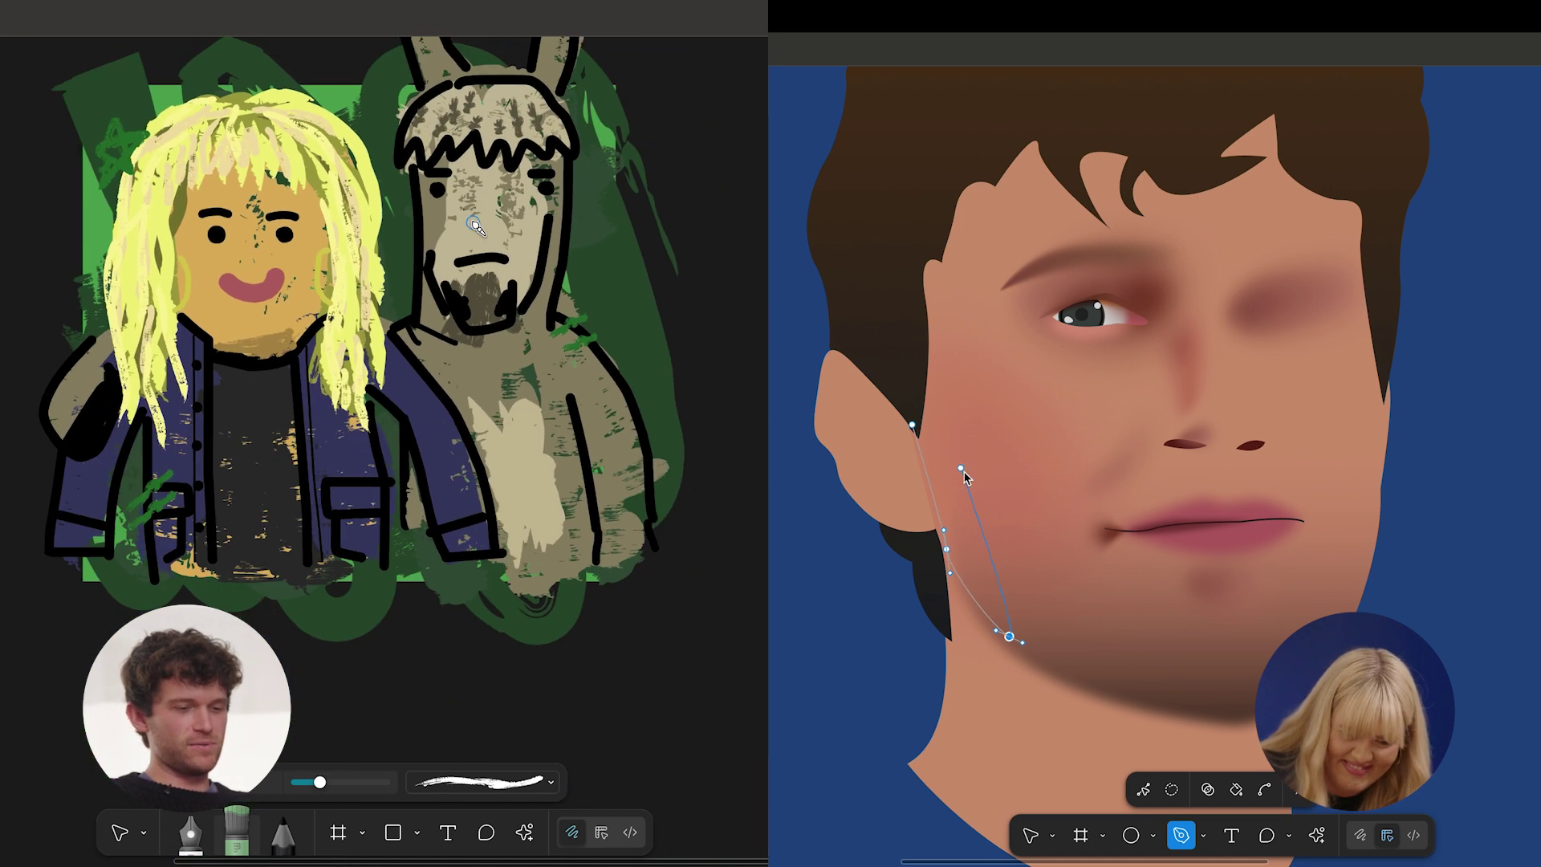
scroll(478, 228, down, 8)
drag(921, 351, 919, 297)
click(913, 425)
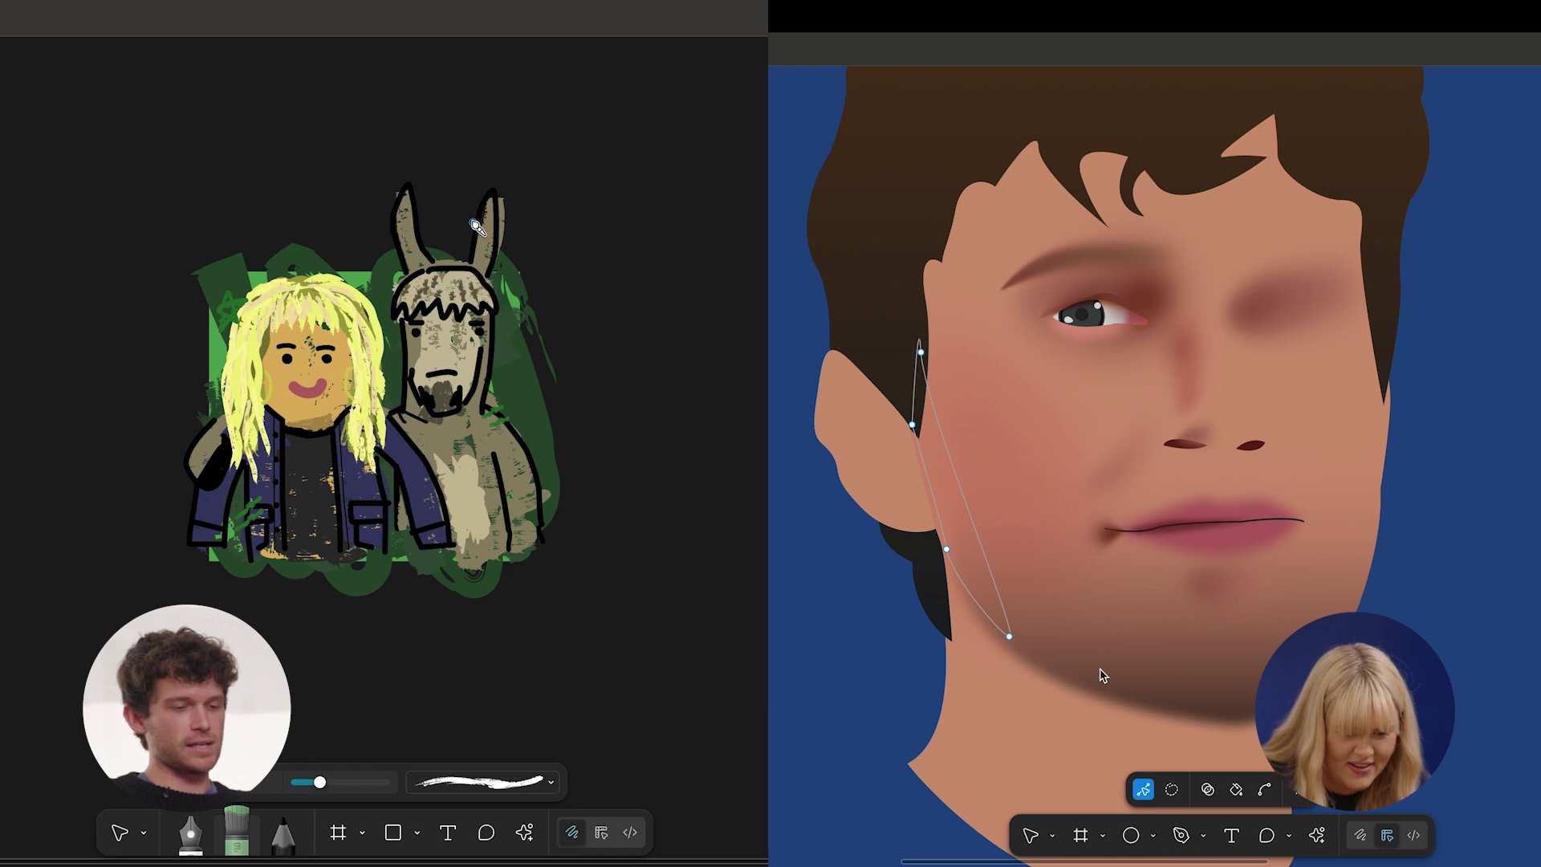
Paste the soft gradient shading onto the face-edge shape and angle its linear gradient along the jaw at about 165°.
key(Escape)
key(super+z)
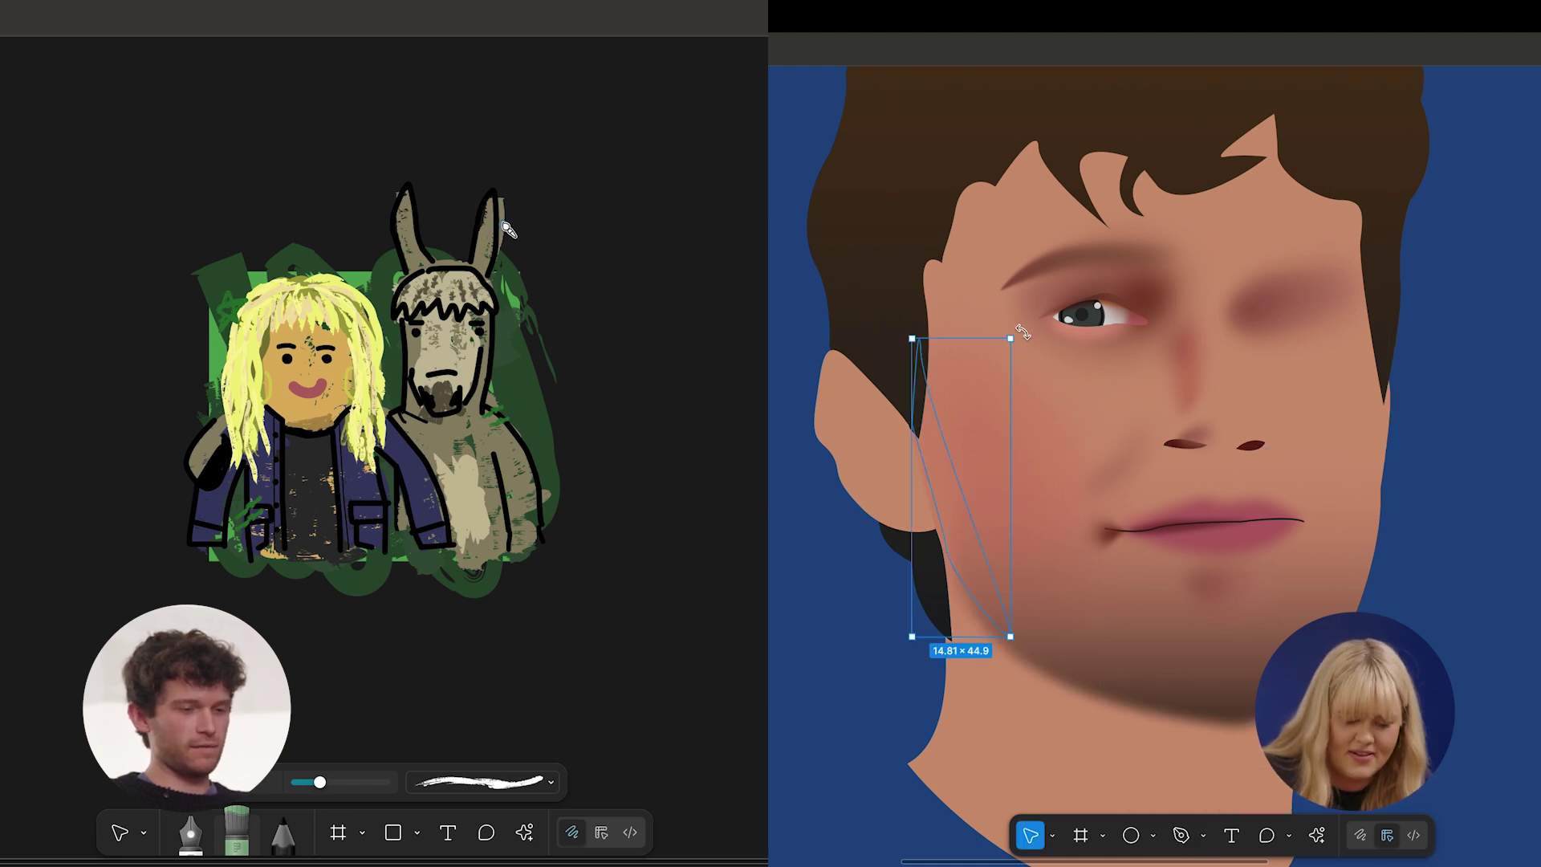
key(super+alt+v)
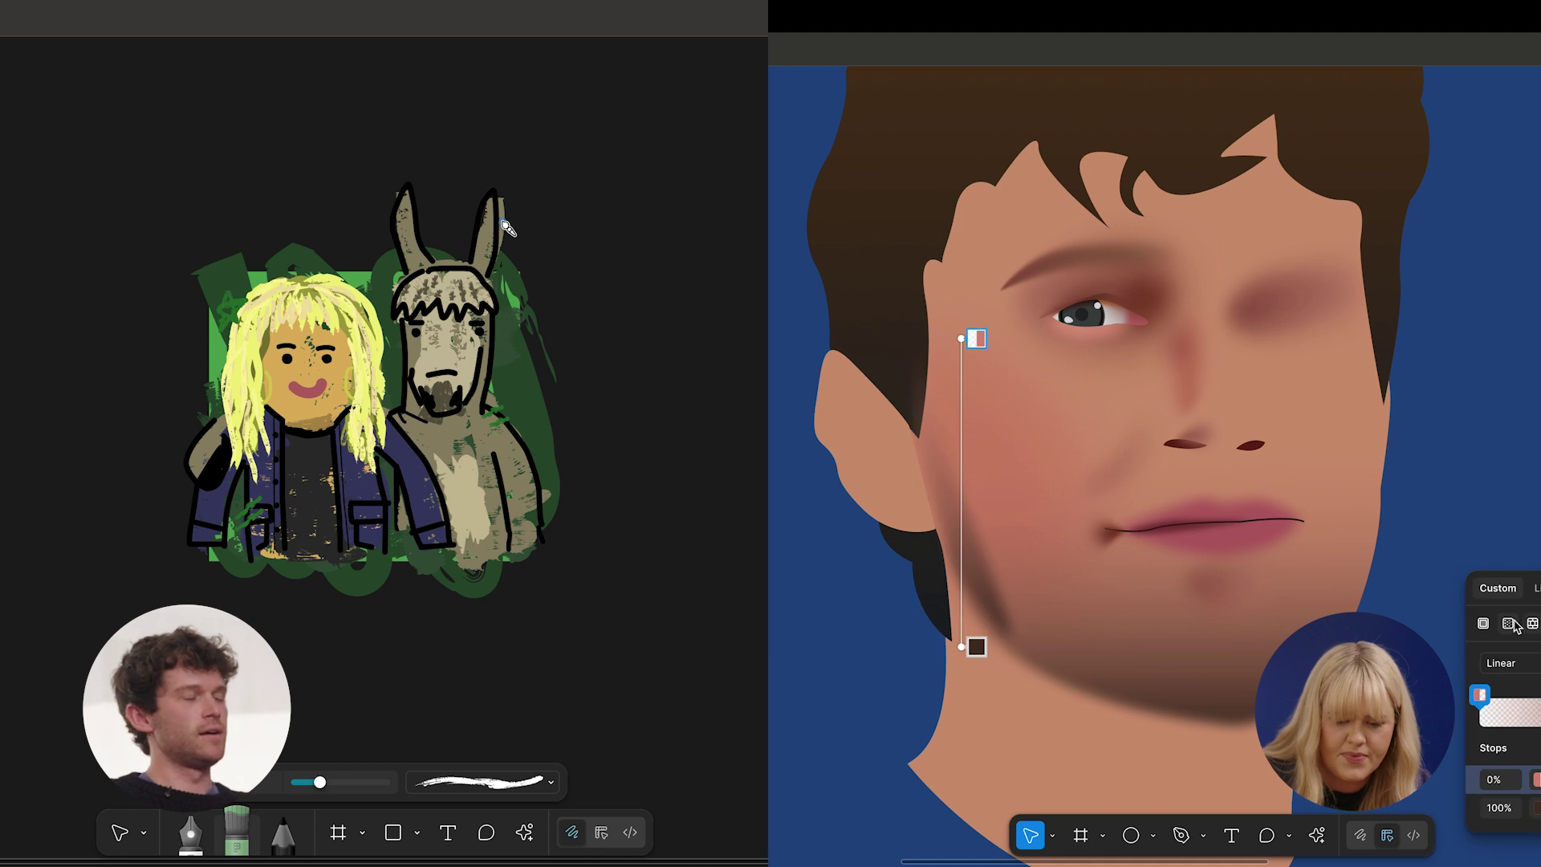
mouse_move(957, 648)
mouse_down()
mouse_move(922, 533)
mouse_move(904, 327)
mouse_move(922, 354)
mouse_move(923, 340)
mouse_move(1028, 677)
mouse_move(1000, 624)
mouse_up()
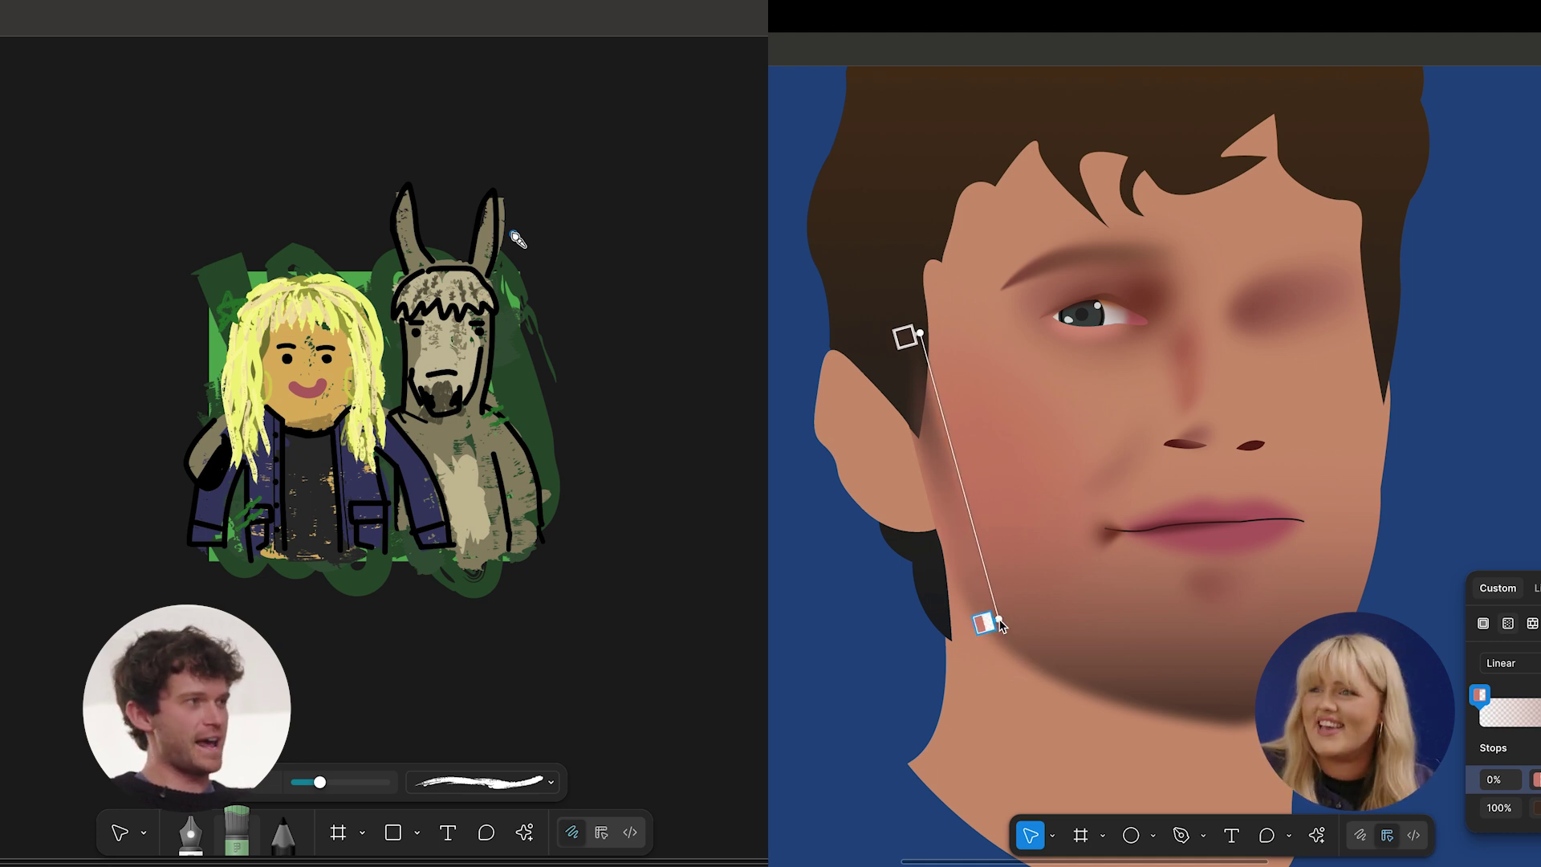
scroll(1000, 624, down, 5)
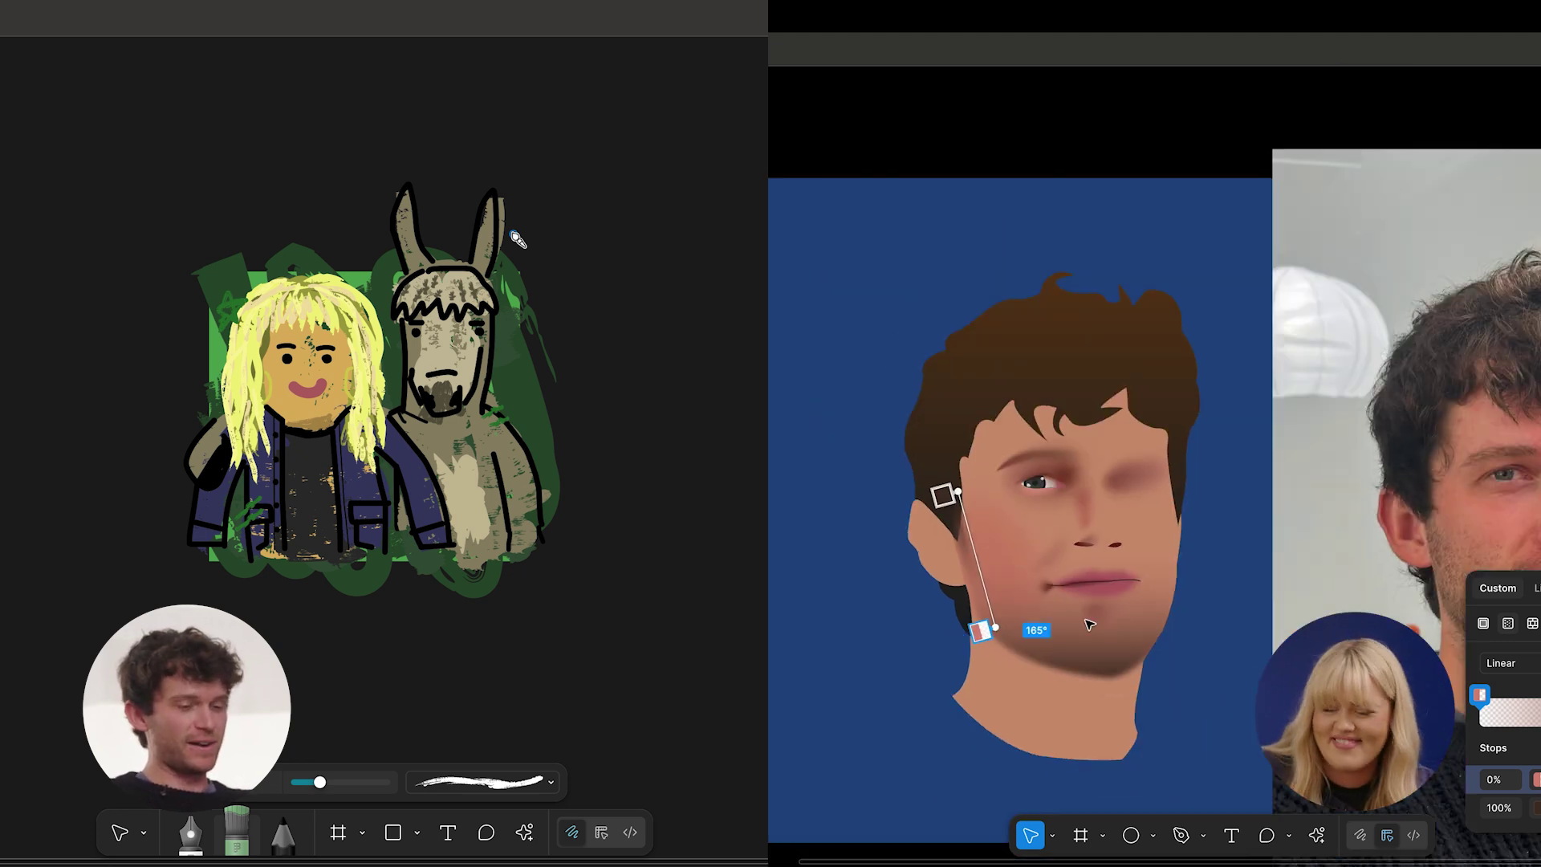
click(1246, 624)
Compare the vector portrait's face and shading with the man's reference photo.
scroll(1244, 623, down, 1)
scroll(1244, 622, left, 1)
scroll(1226, 616, right, 2)
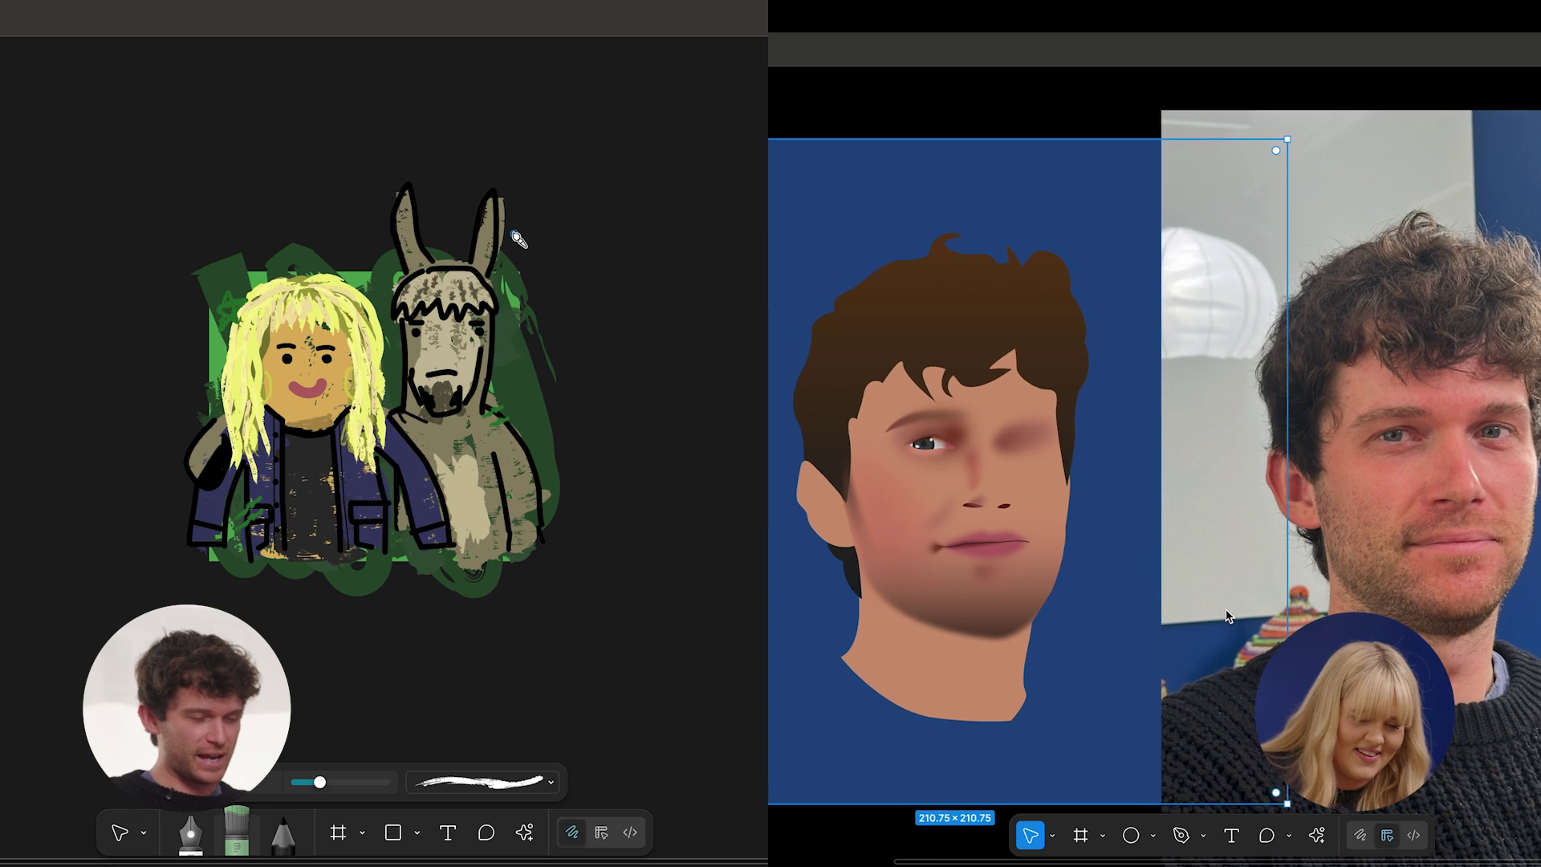
scroll(1030, 520, up, 6)
scroll(1031, 520, right, 6)
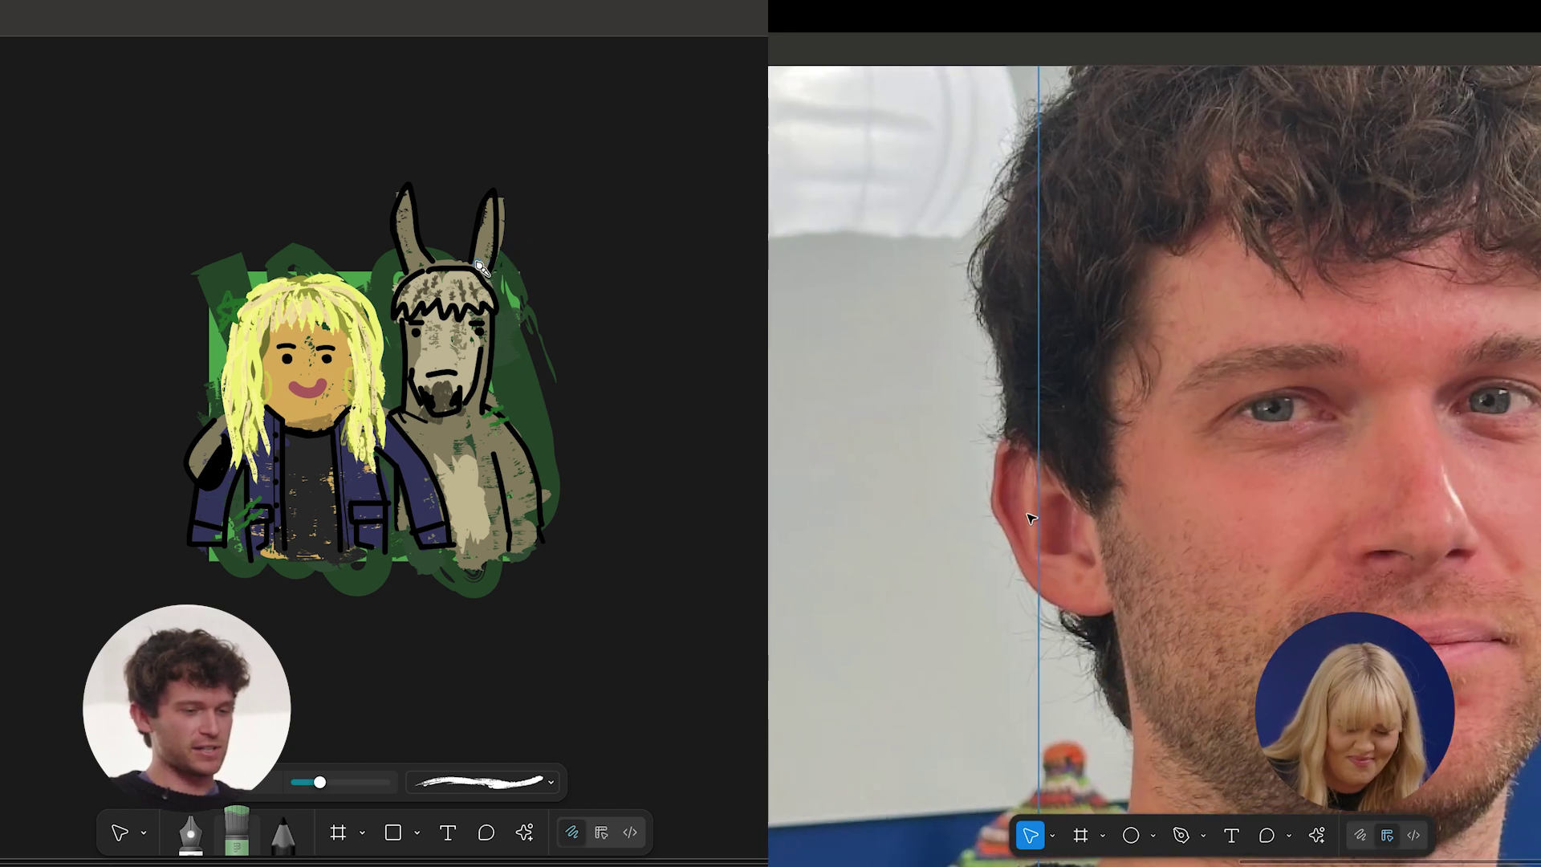
scroll(1030, 520, left, 9)
scroll(1030, 520, up, 1)
scroll(1031, 519, right, 4)
scroll(1031, 520, up, 1)
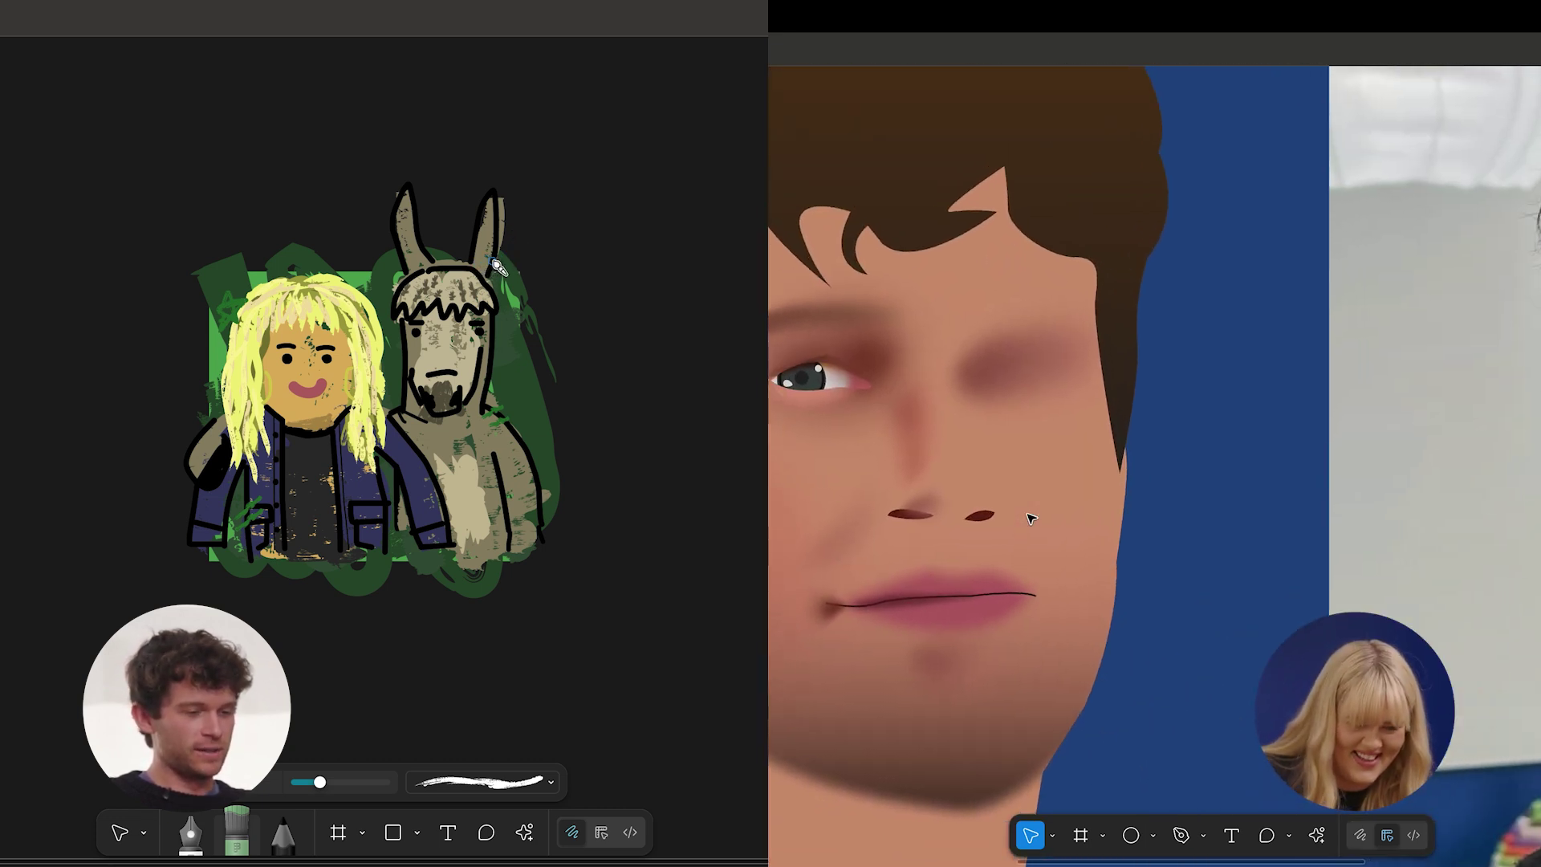
Draw a forehead shading shape behind the fringe with the Pen tool and give it a diagonal reddish linear gradient.
key(p)
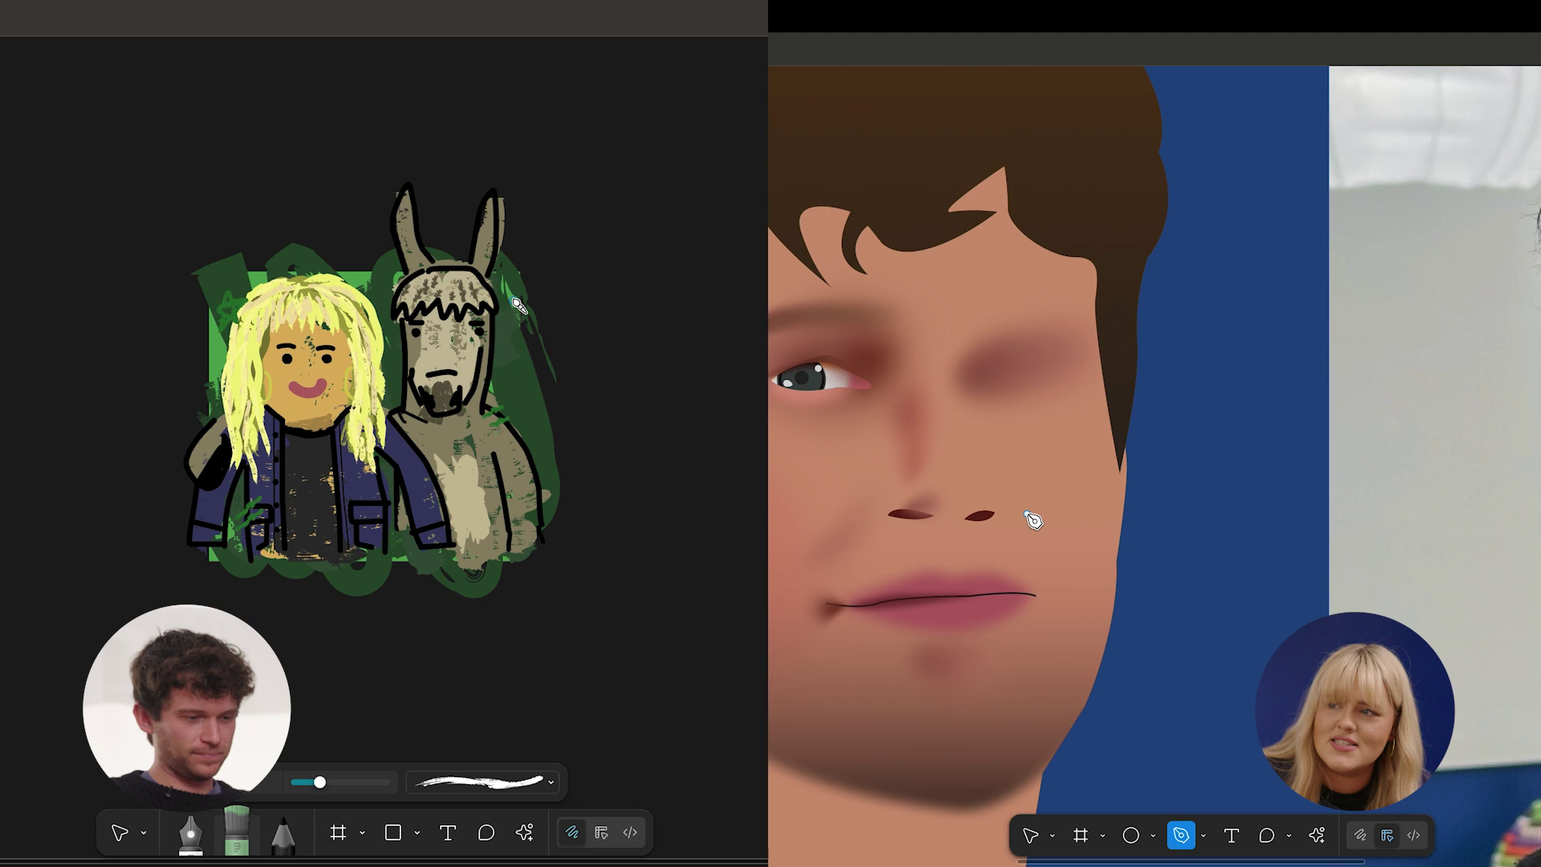
scroll(1033, 520, right, 8)
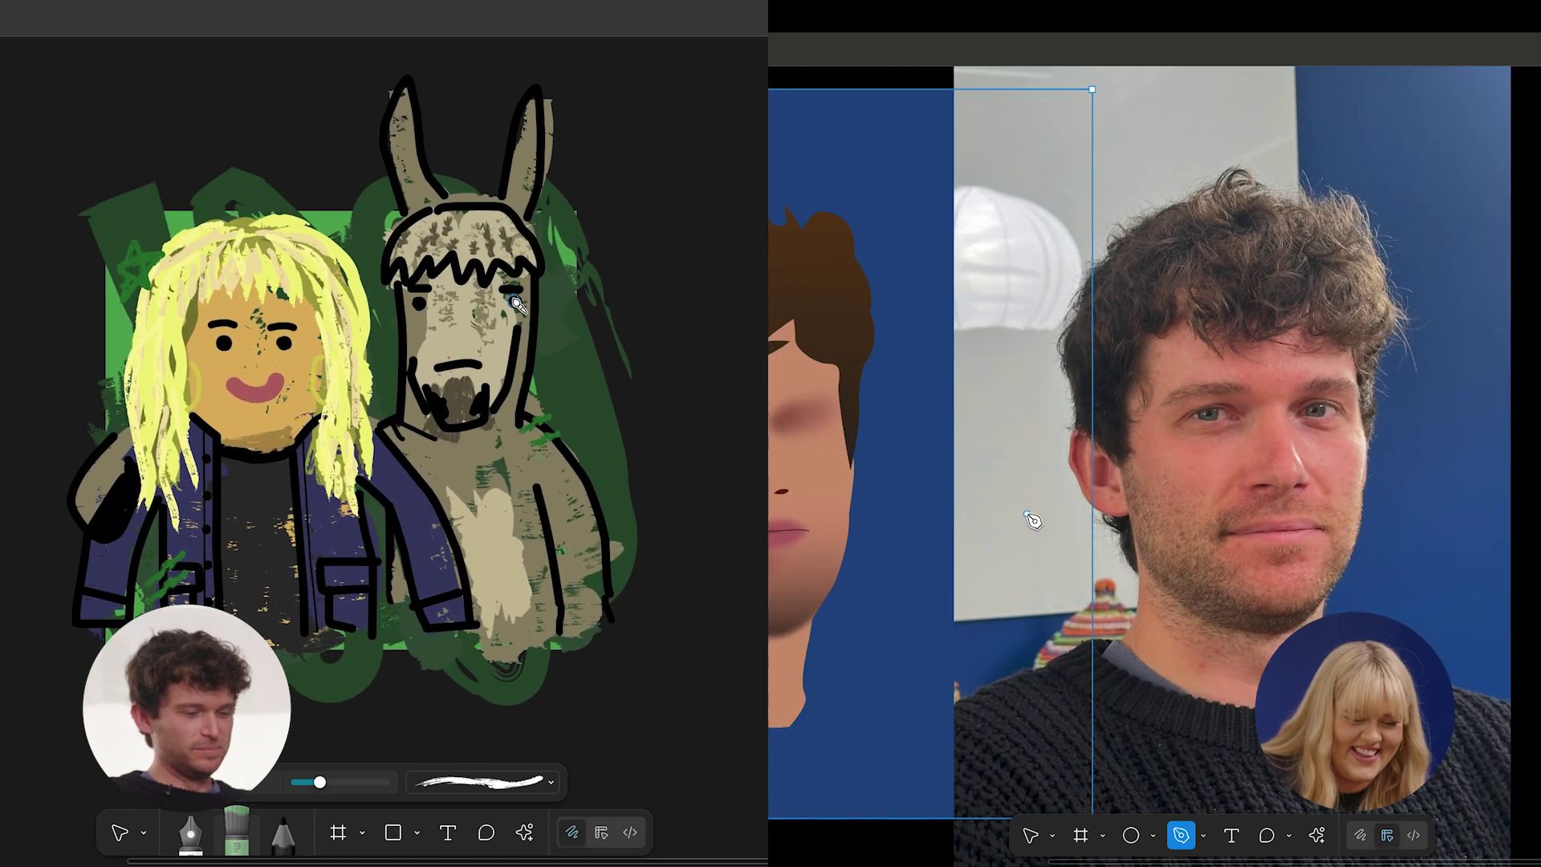
scroll(1033, 520, left, 4)
scroll(1033, 520, down, 1)
scroll(992, 370, left, 3)
scroll(1019, 344, up, 6)
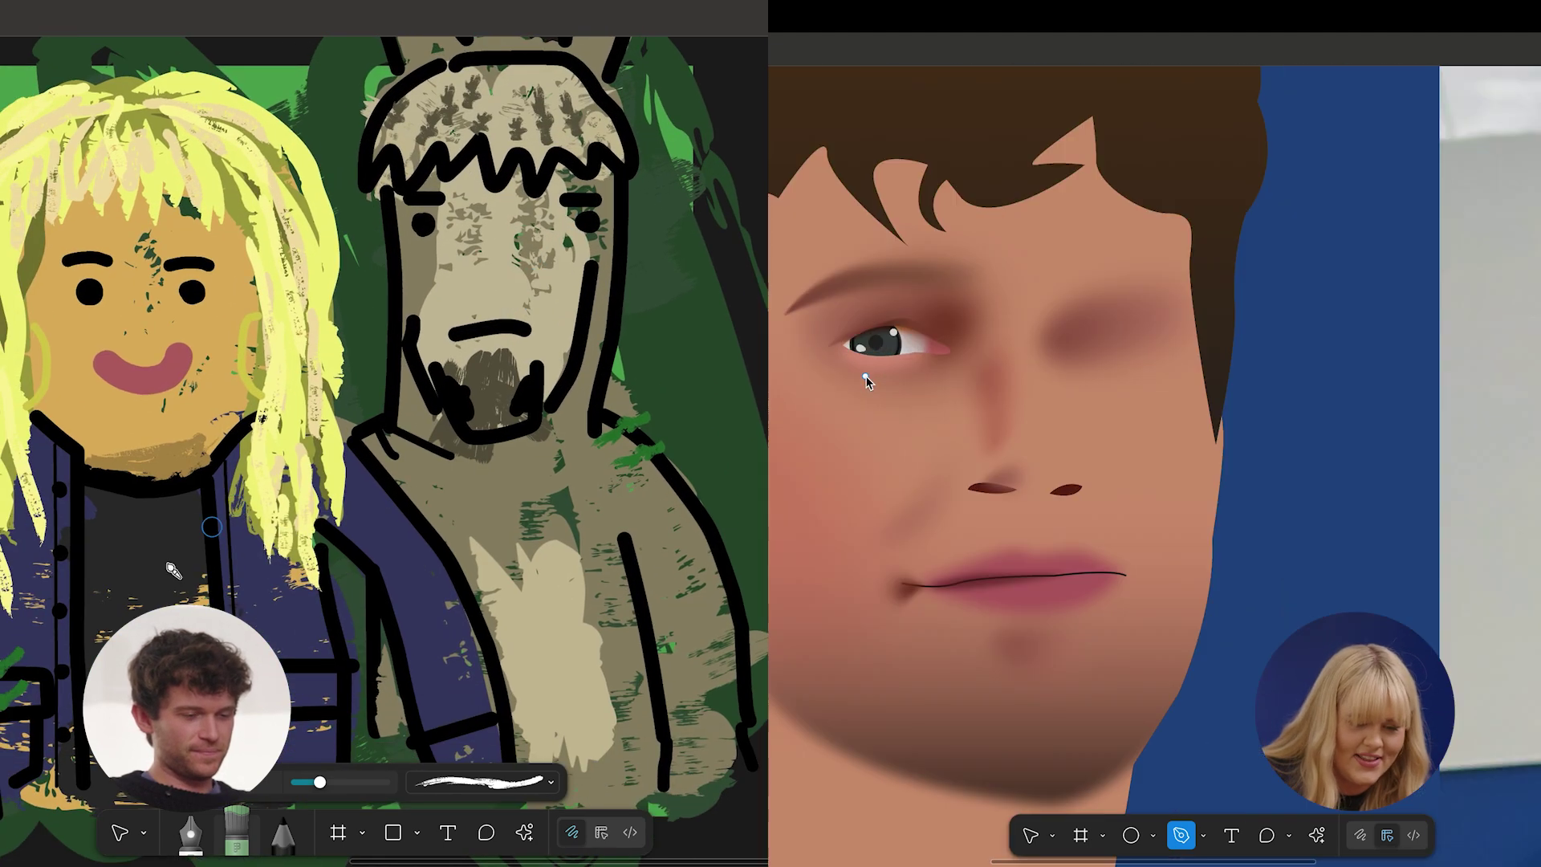
scroll(1191, 359, down, 6)
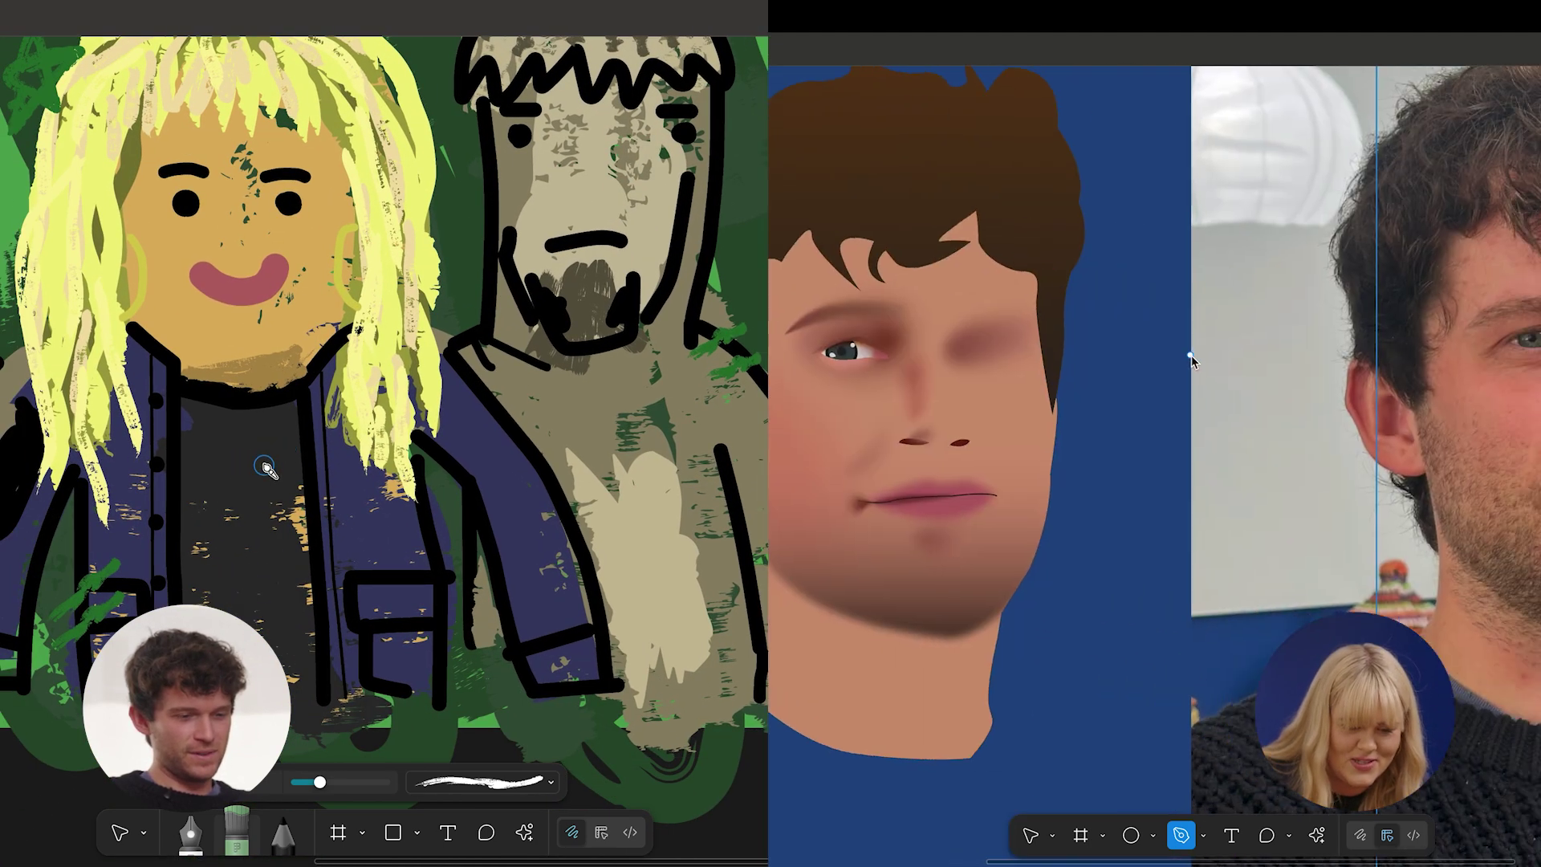
scroll(1193, 354, right, 2)
scroll(1190, 354, left, 2)
scroll(879, 596, right, 2)
scroll(879, 596, down, 1)
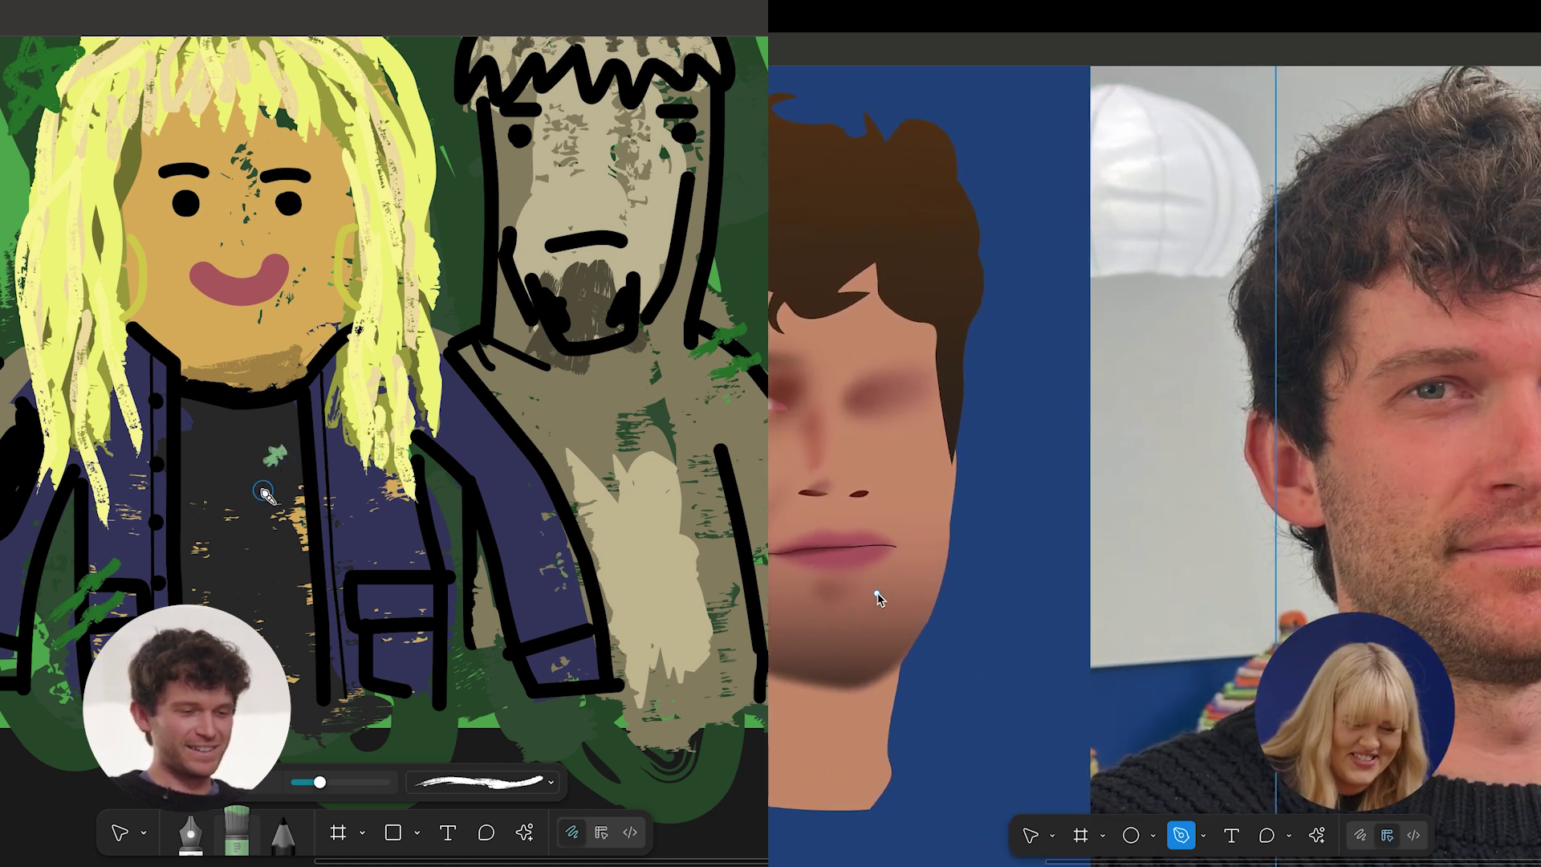
scroll(879, 586, left, 4)
drag(887, 252, 906, 285)
drag(1066, 327, 1191, 301)
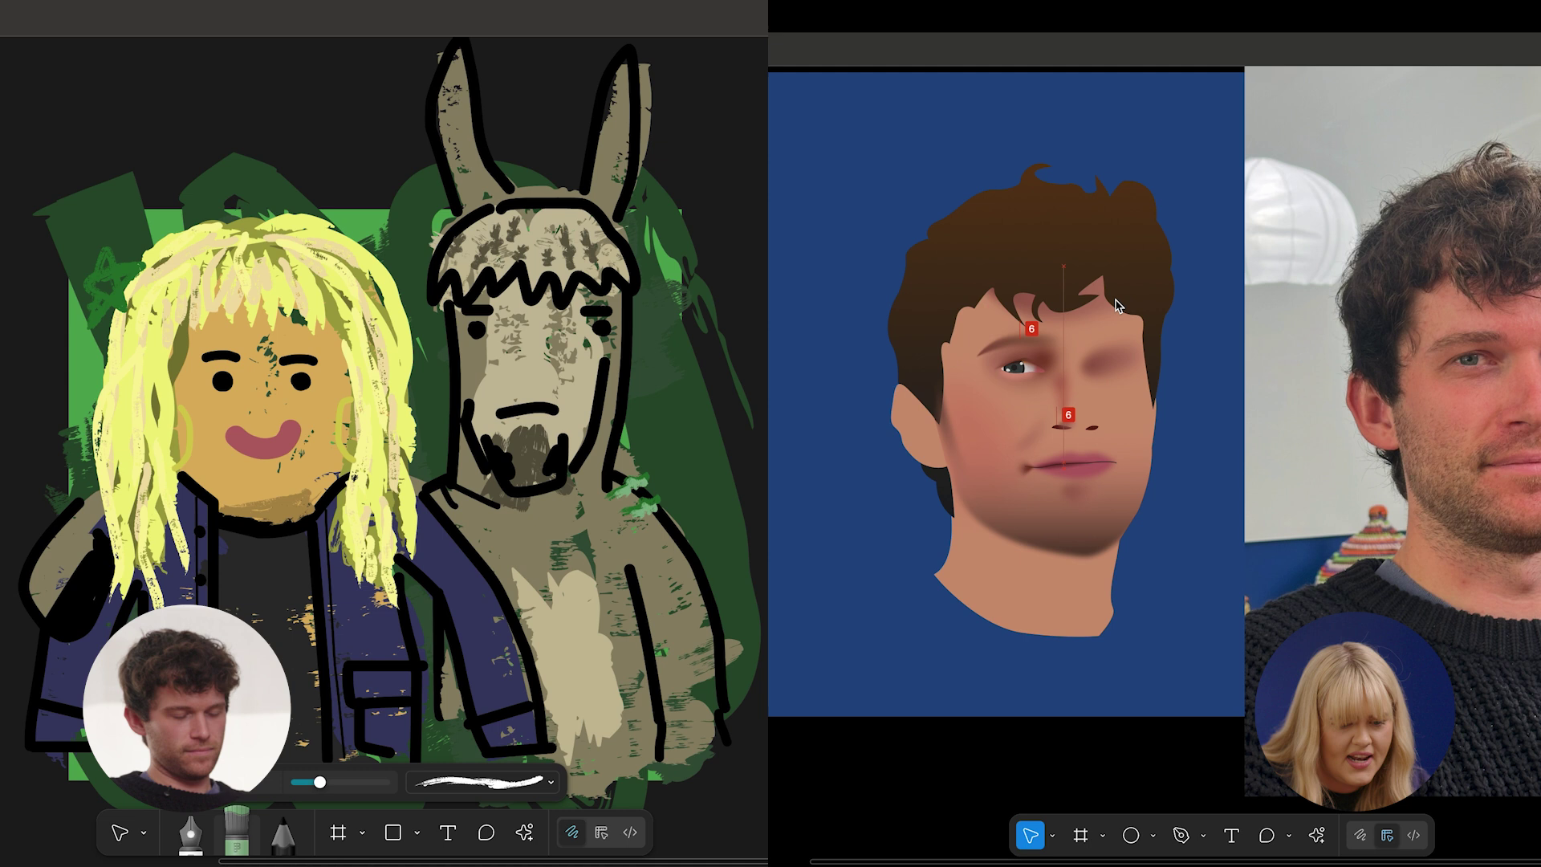
key(Escape)
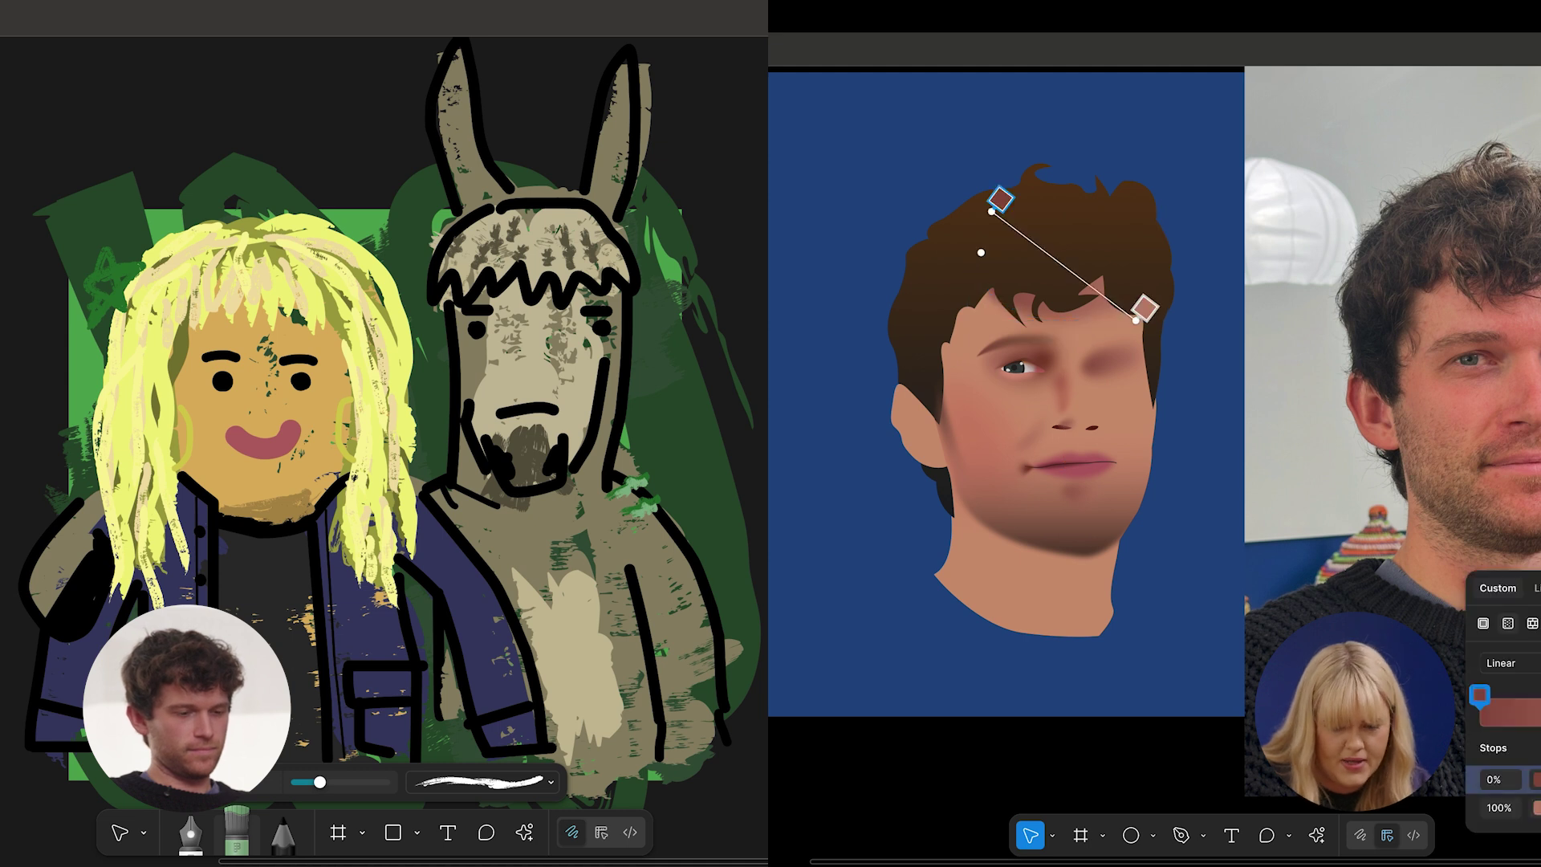
Change the 100% stop of the forehead shape's gradient to a bright coral red.
scroll(294, 658, down, 5)
click(1536, 807)
scroll(293, 658, up, 3)
scroll(294, 658, down, 1)
mouse_move(1390, 525)
mouse_down()
mouse_move(1376, 487)
mouse_move(1350, 477)
mouse_move(1365, 472)
mouse_up()
Delete the donkey reference photo beside the brush illustration, and select the illustration's group.
key(v)
scroll(49, 447, left, 3)
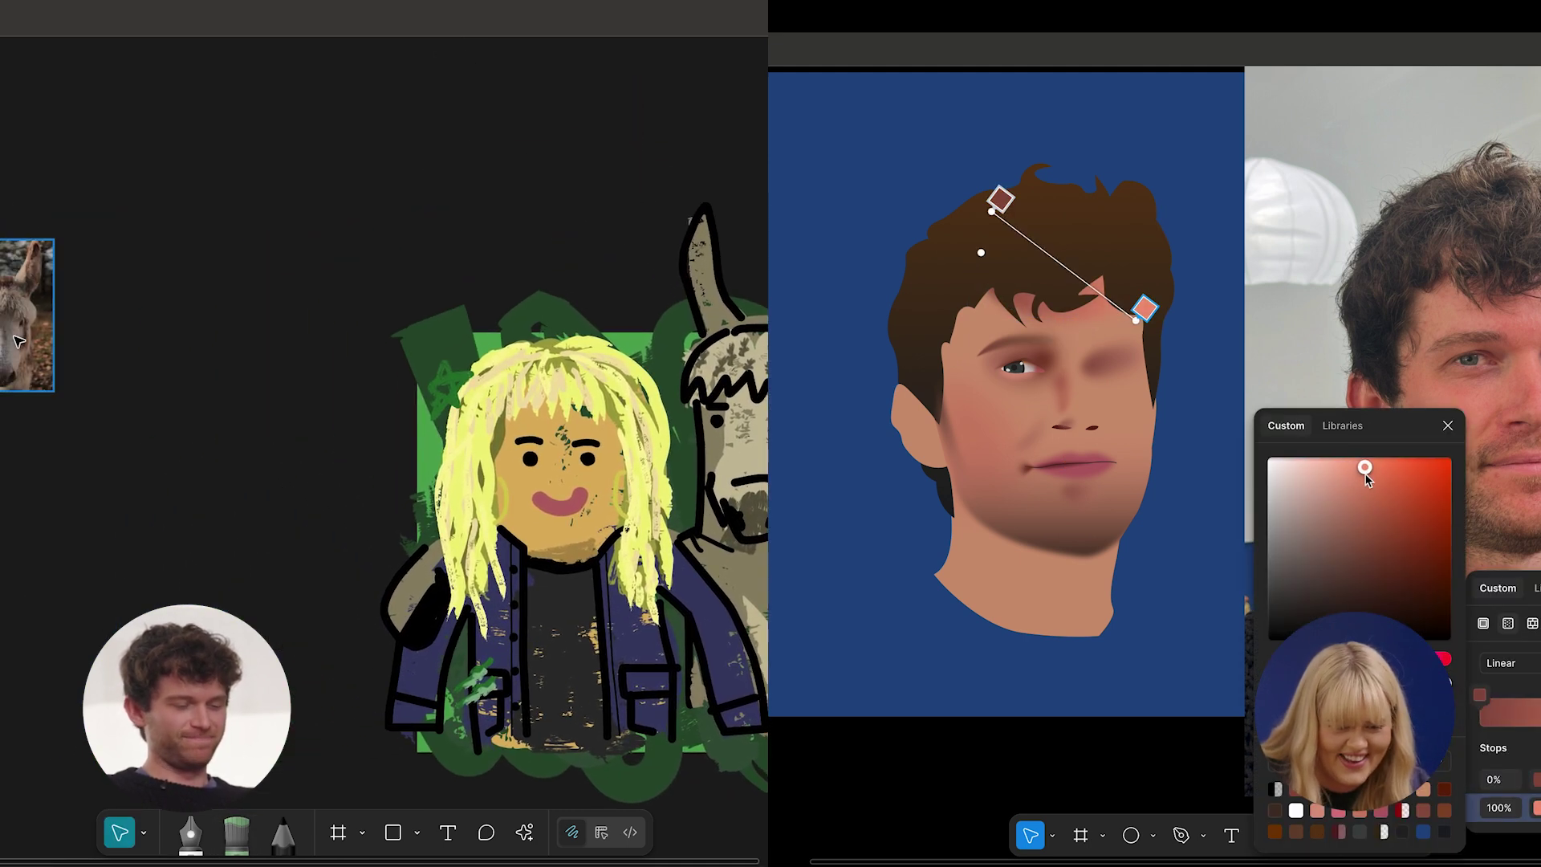
click(31, 321)
click(1243, 299)
key(Delete)
scroll(133, 354, right, 3)
click(508, 279)
click(1301, 330)
Draw a small rounded Pen shape on the portrait's chin and turn it into a soft, blurred coral highlight.
scroll(1156, 333, right, 1)
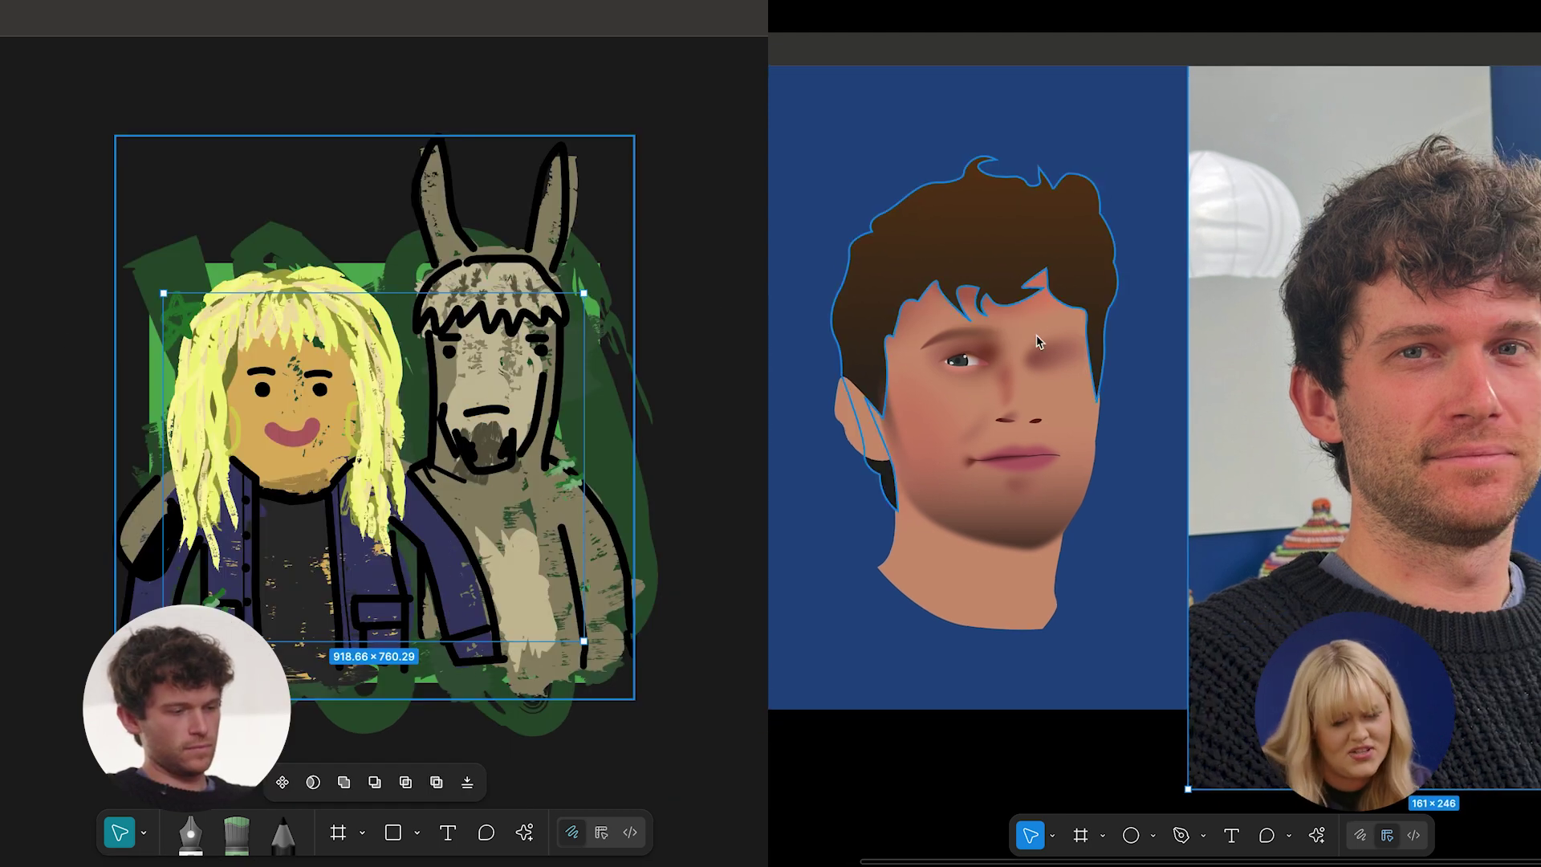
scroll(1008, 355, right, 1)
scroll(1008, 356, left, 1)
scroll(1008, 355, down, 1)
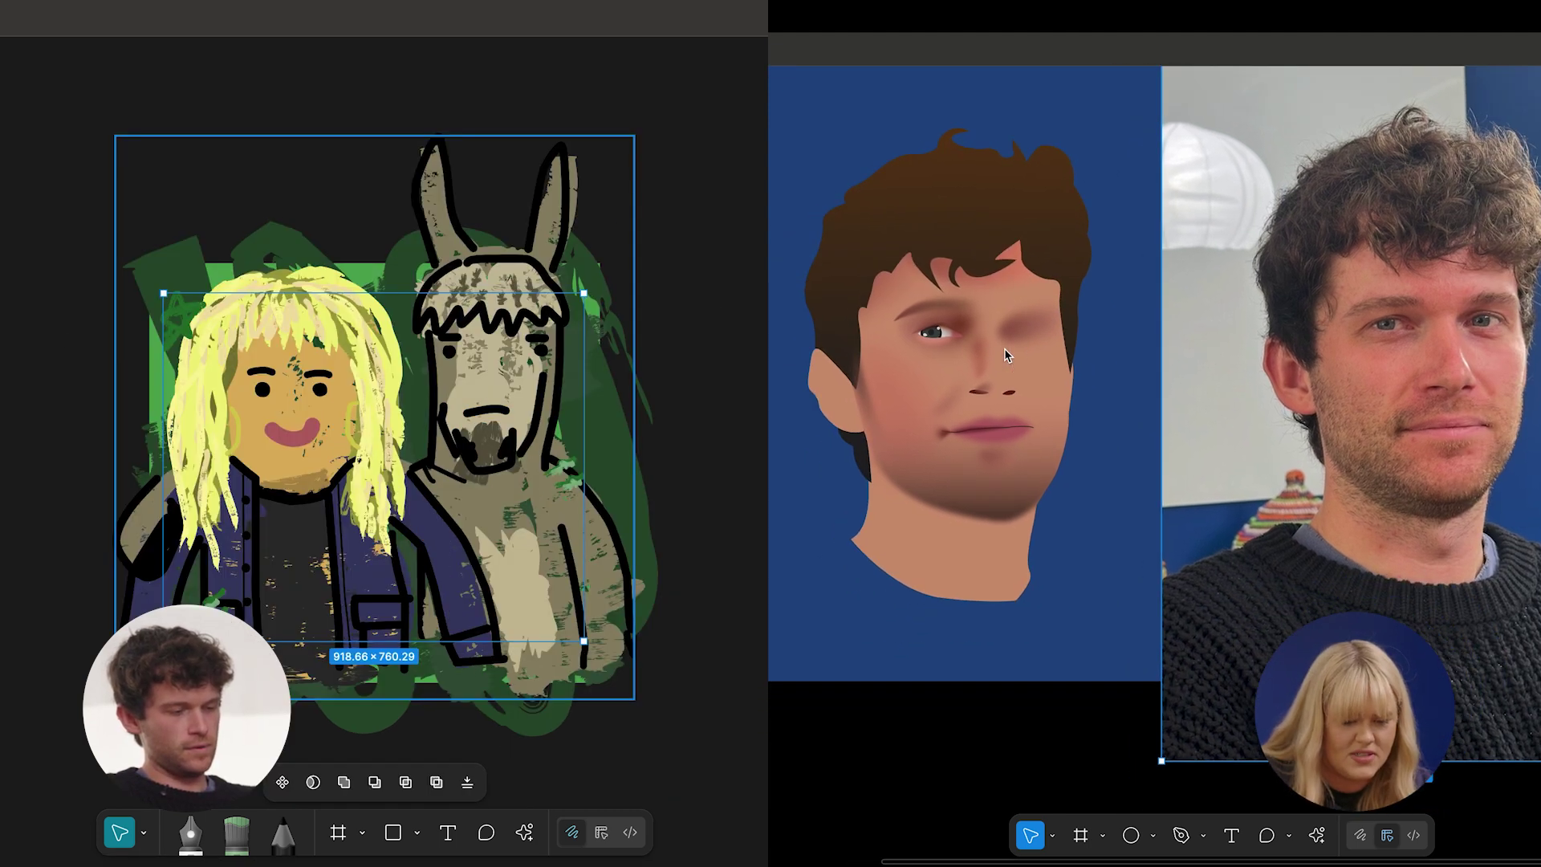
scroll(1008, 356, up, 4)
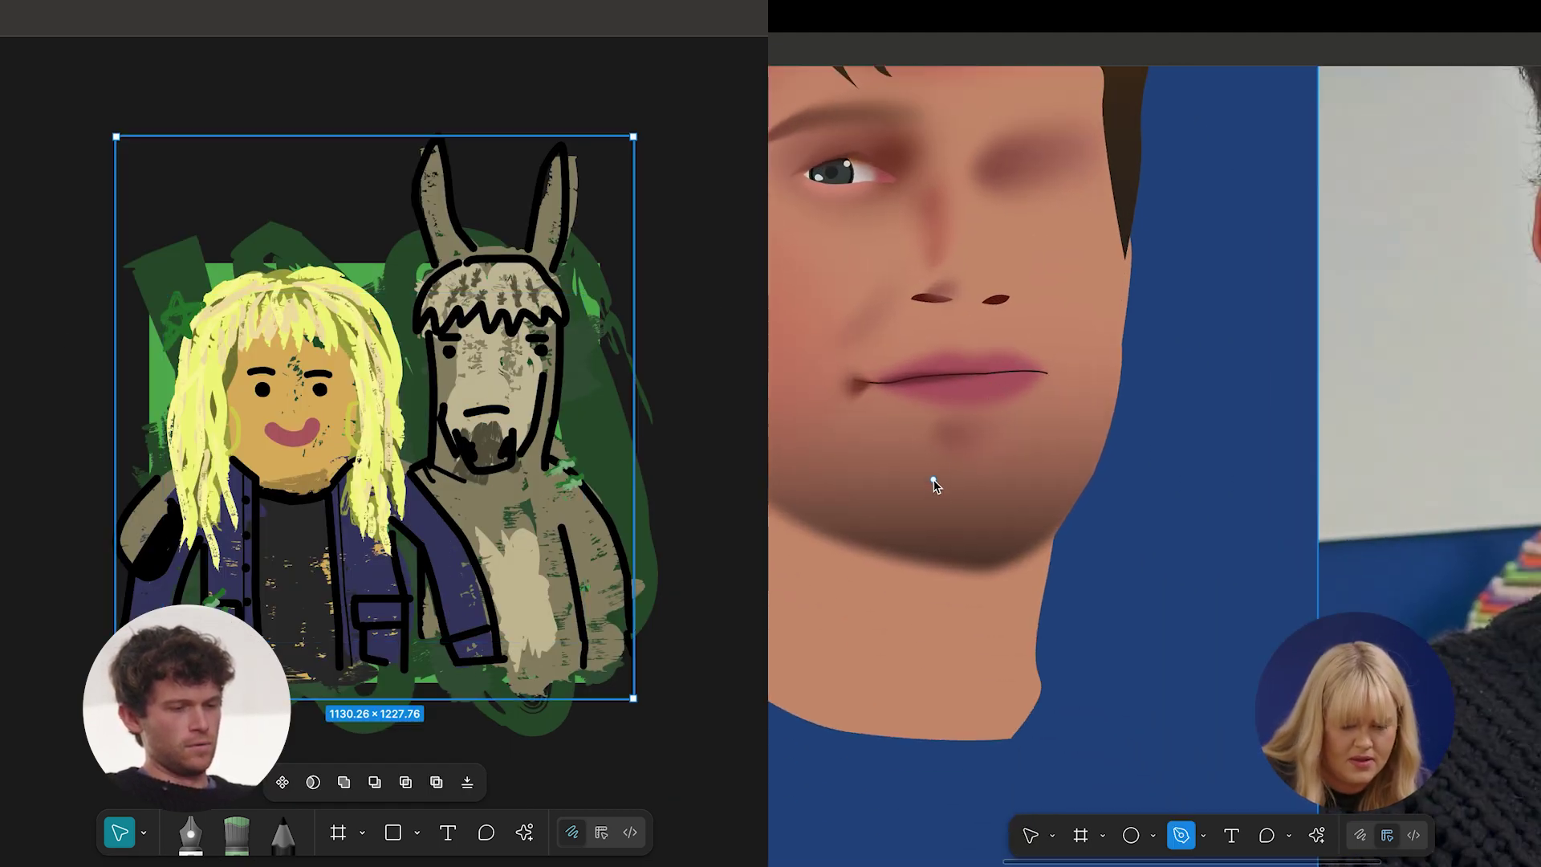
click(933, 479)
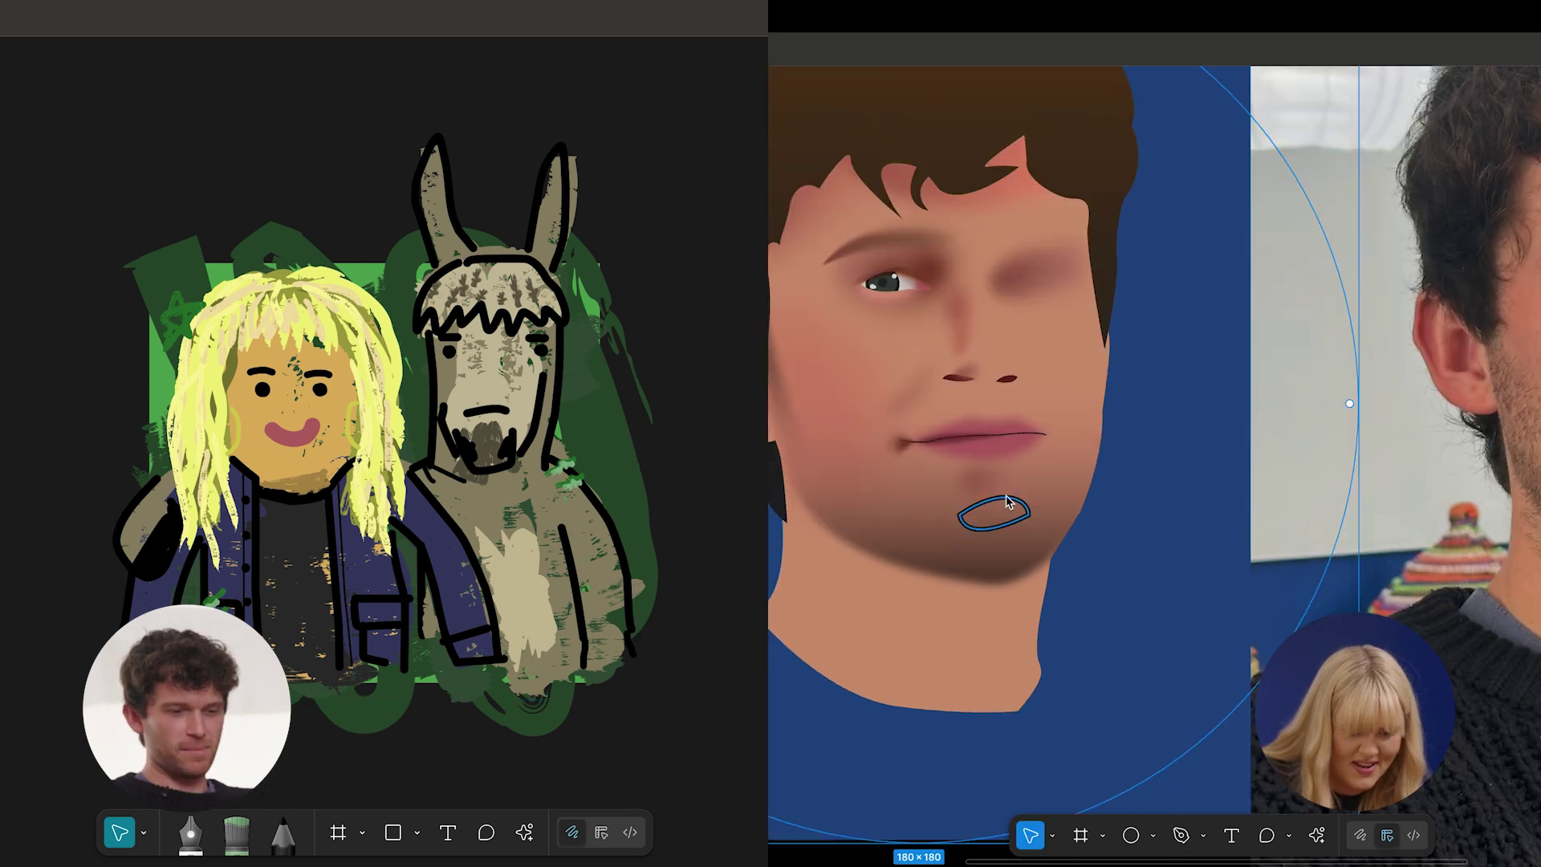
click(1007, 500)
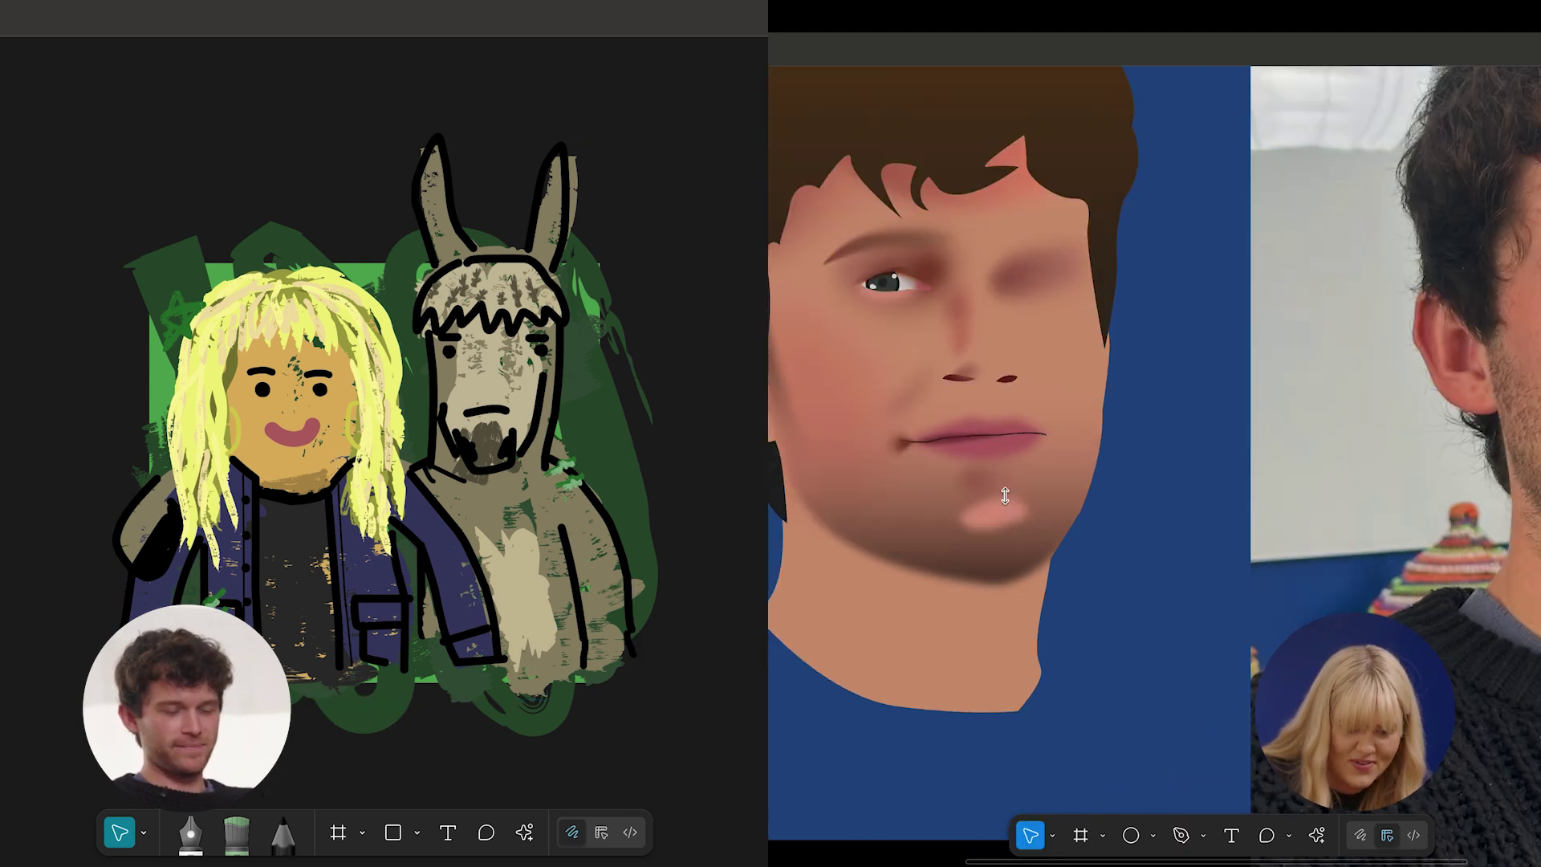
Adjust the layer blur on the coral chin highlight to blend it softly into the skin.
drag(1010, 506, 1011, 510)
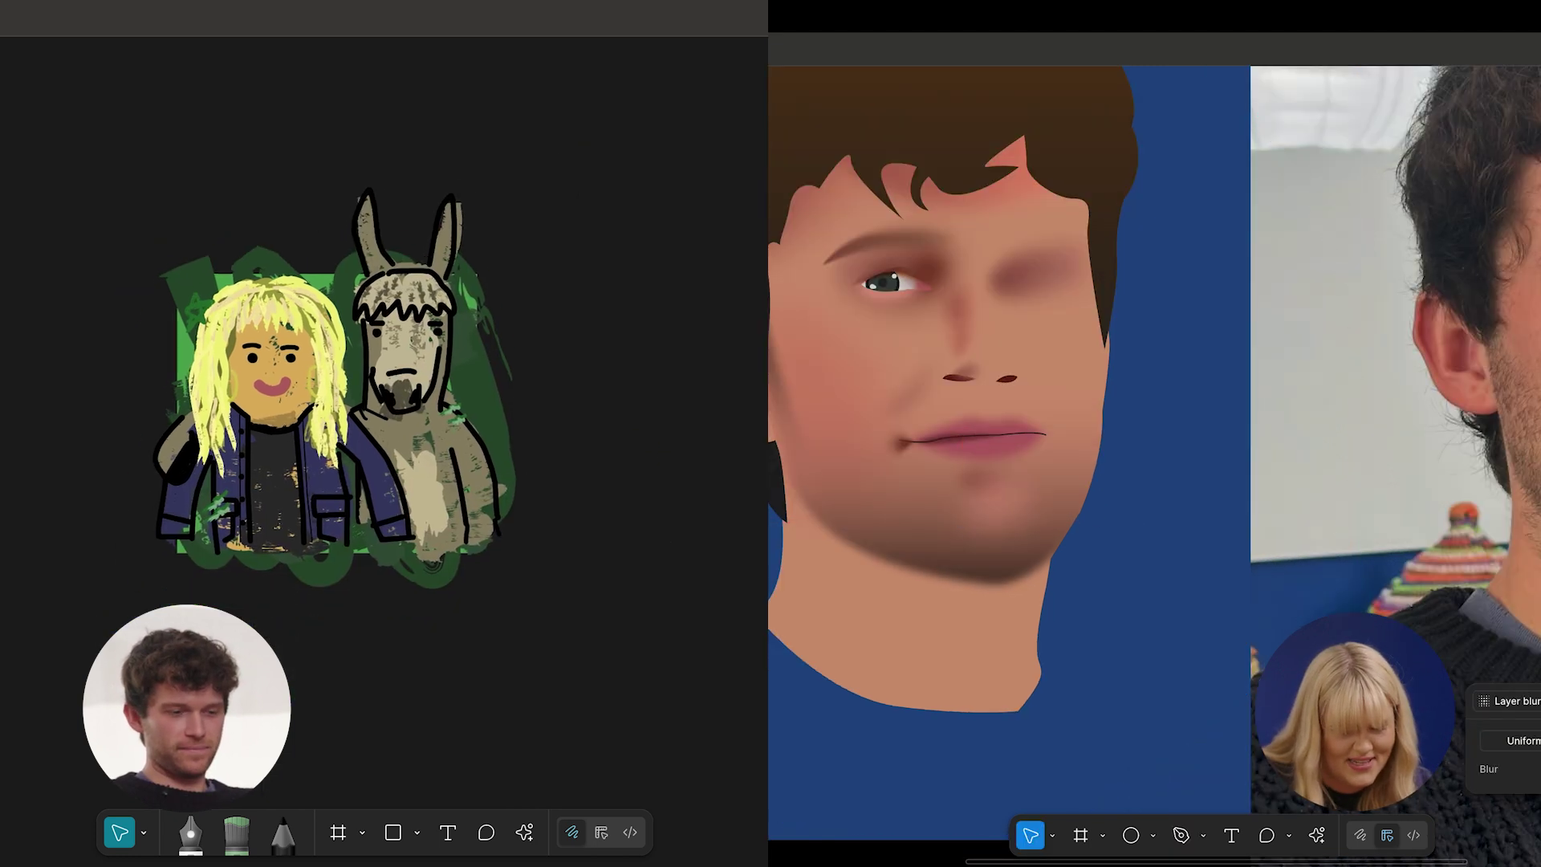
scroll(1332, 562, down, 5)
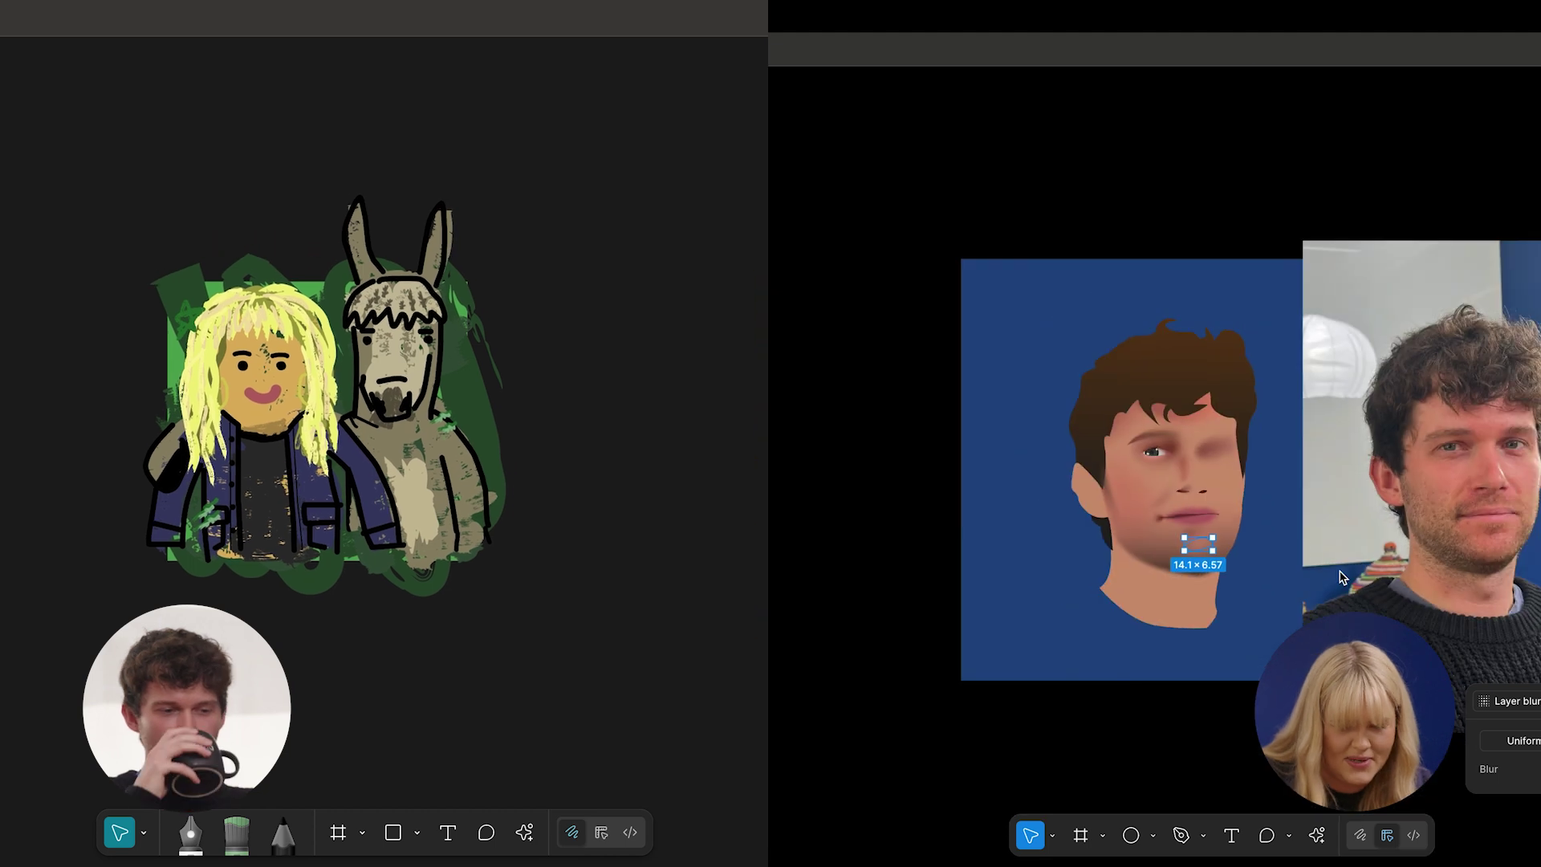
scroll(1284, 522, right, 2)
click(1019, 722)
Draw a thin closed crescent with the Pen tool along the lower edge of the chin, about 16.7 × 4.5.
scroll(1019, 721, down, 2)
scroll(1056, 557, up, 10)
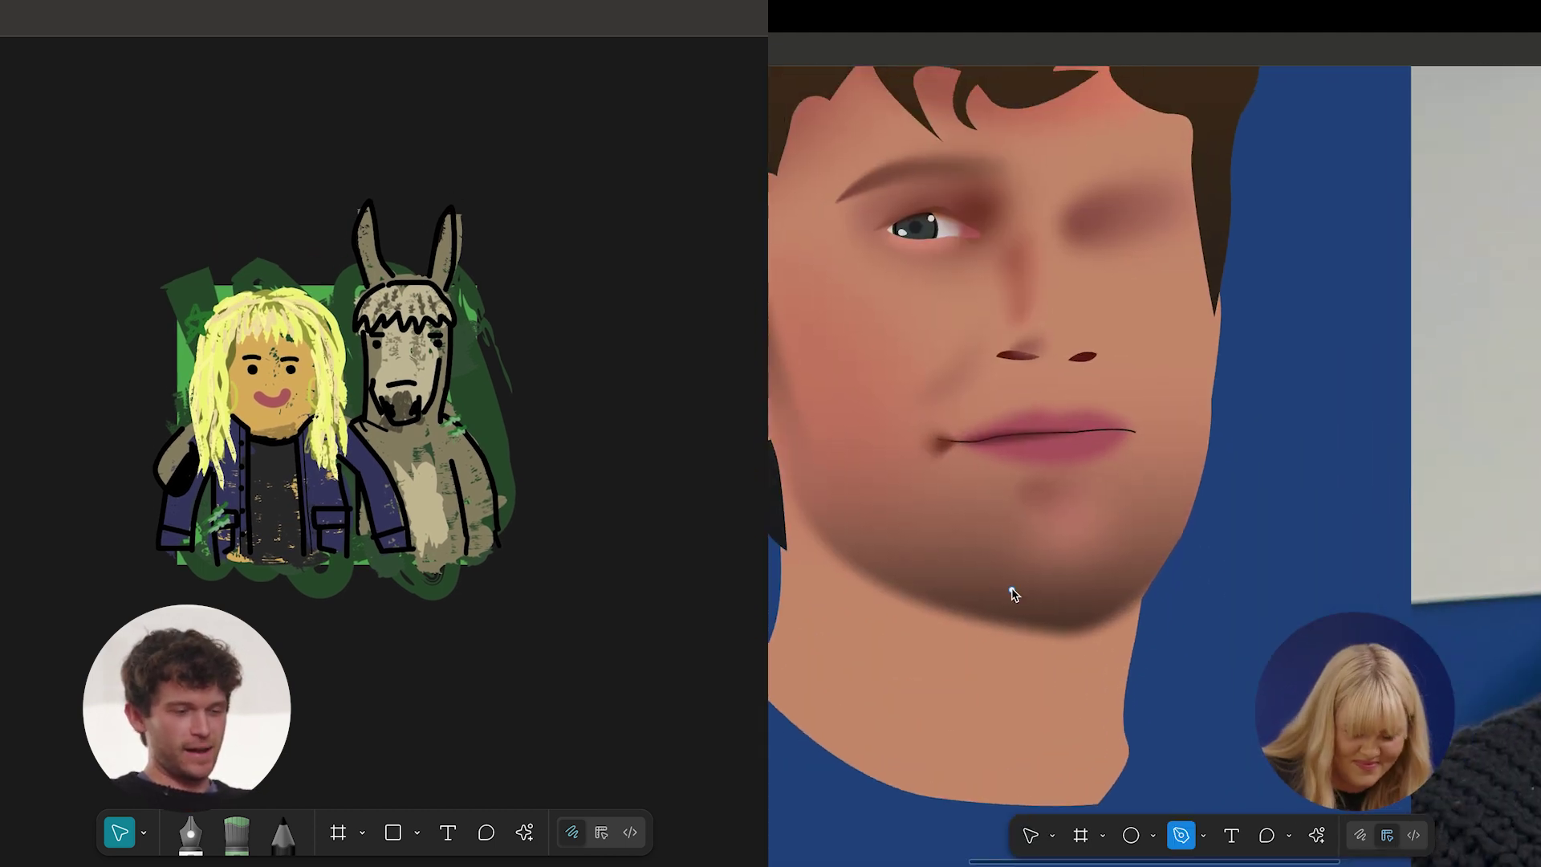
click(1005, 573)
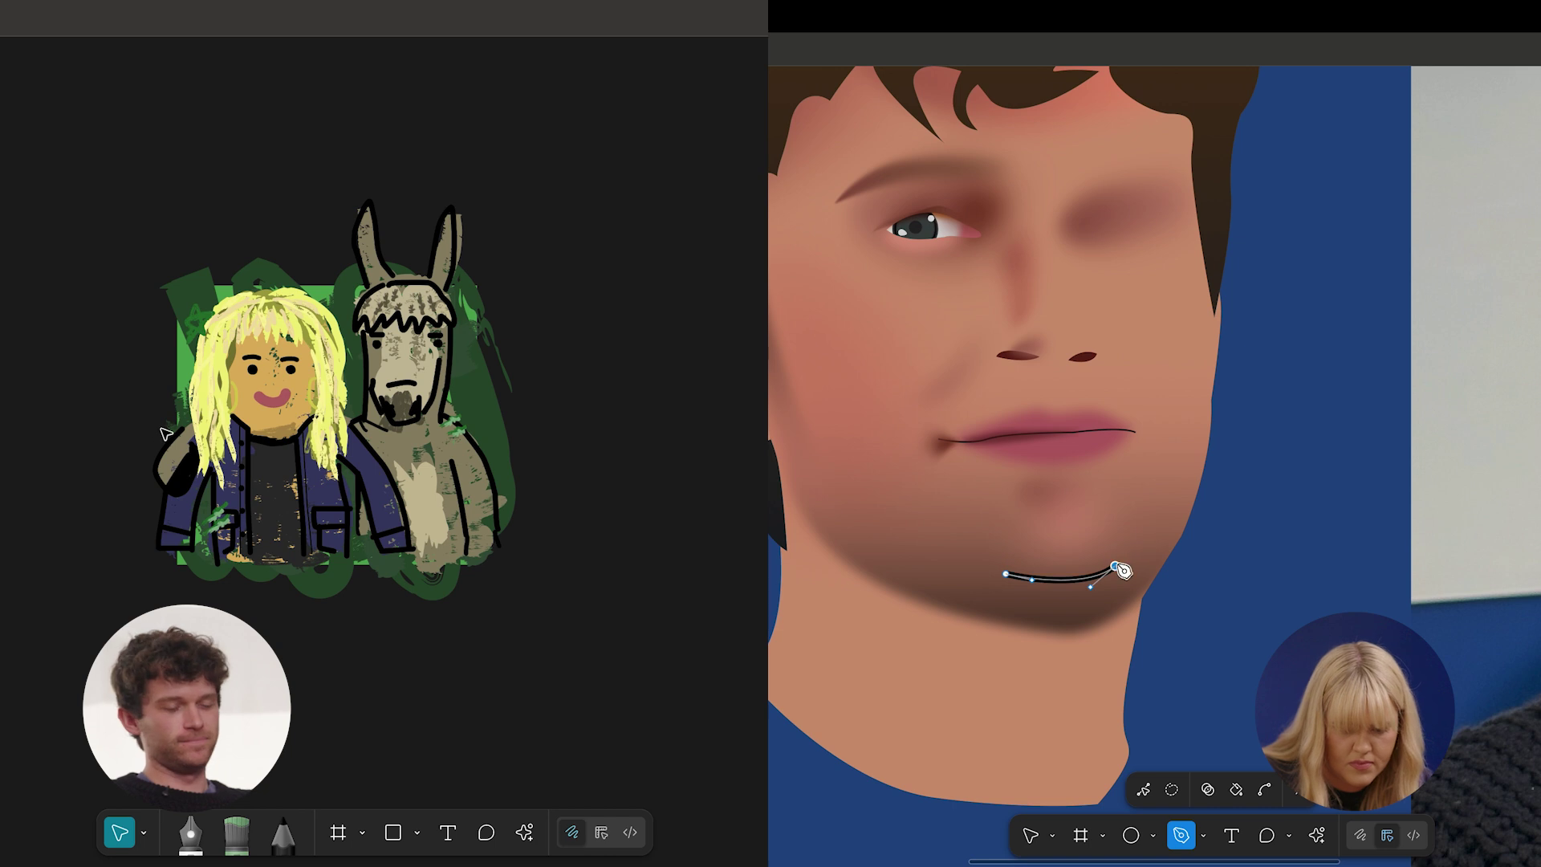
scroll(210, 439, up, 4)
drag(926, 484, 925, 523)
scroll(926, 524, down, 8)
key(Escape)
key(Escape)
scroll(987, 524, up, 7)
scroll(210, 439, up, 5)
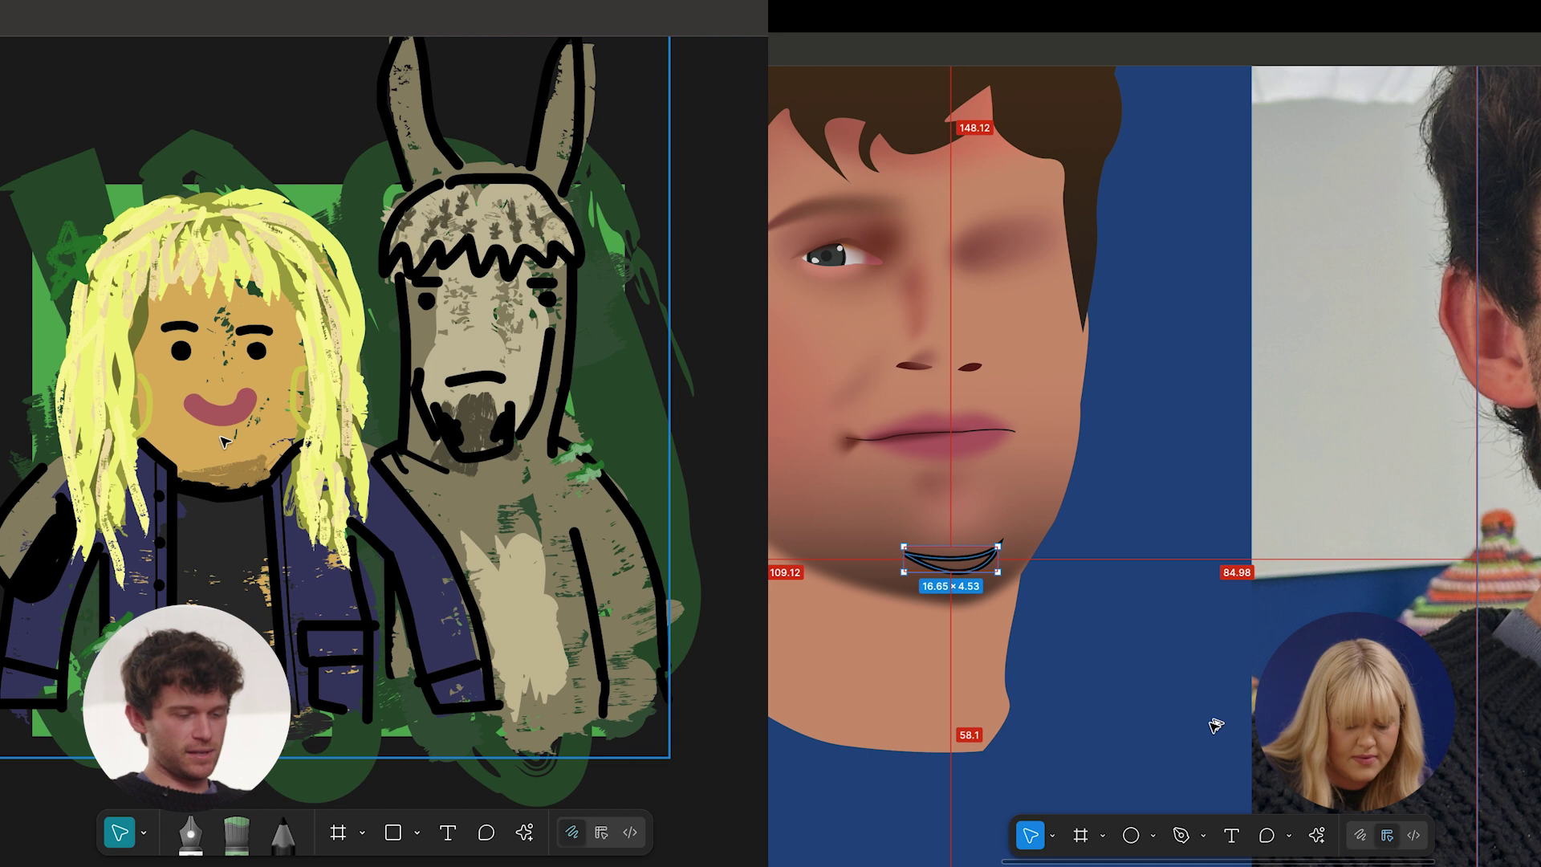
Give the chin crescent a blurred linear gradient, with both the 0% and 100% stops in very dark reddish brown.
scroll(1211, 723, down, 4)
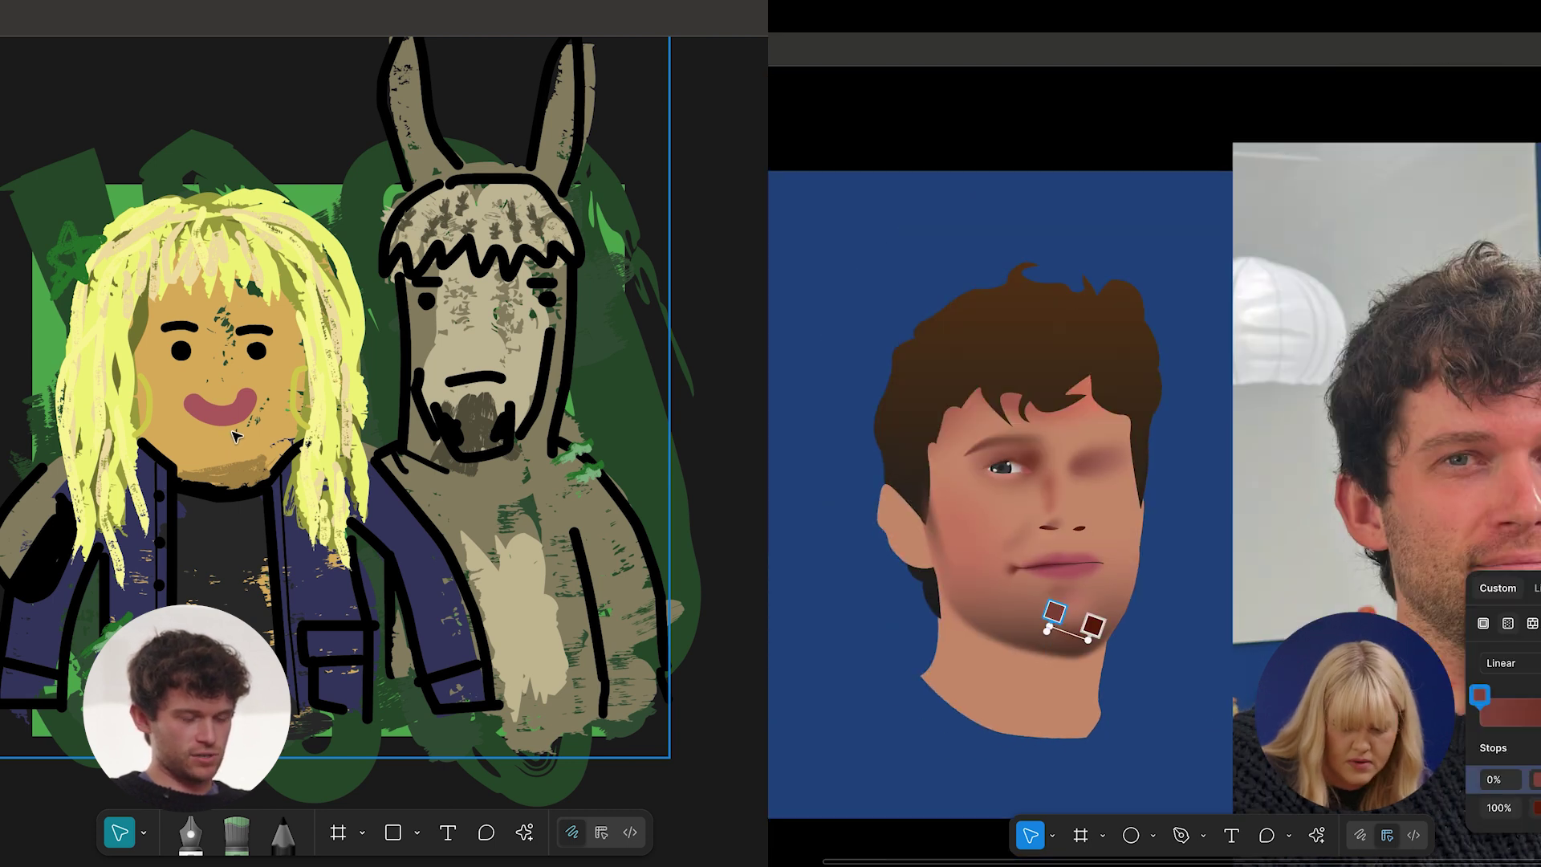
scroll(235, 436, down, 3)
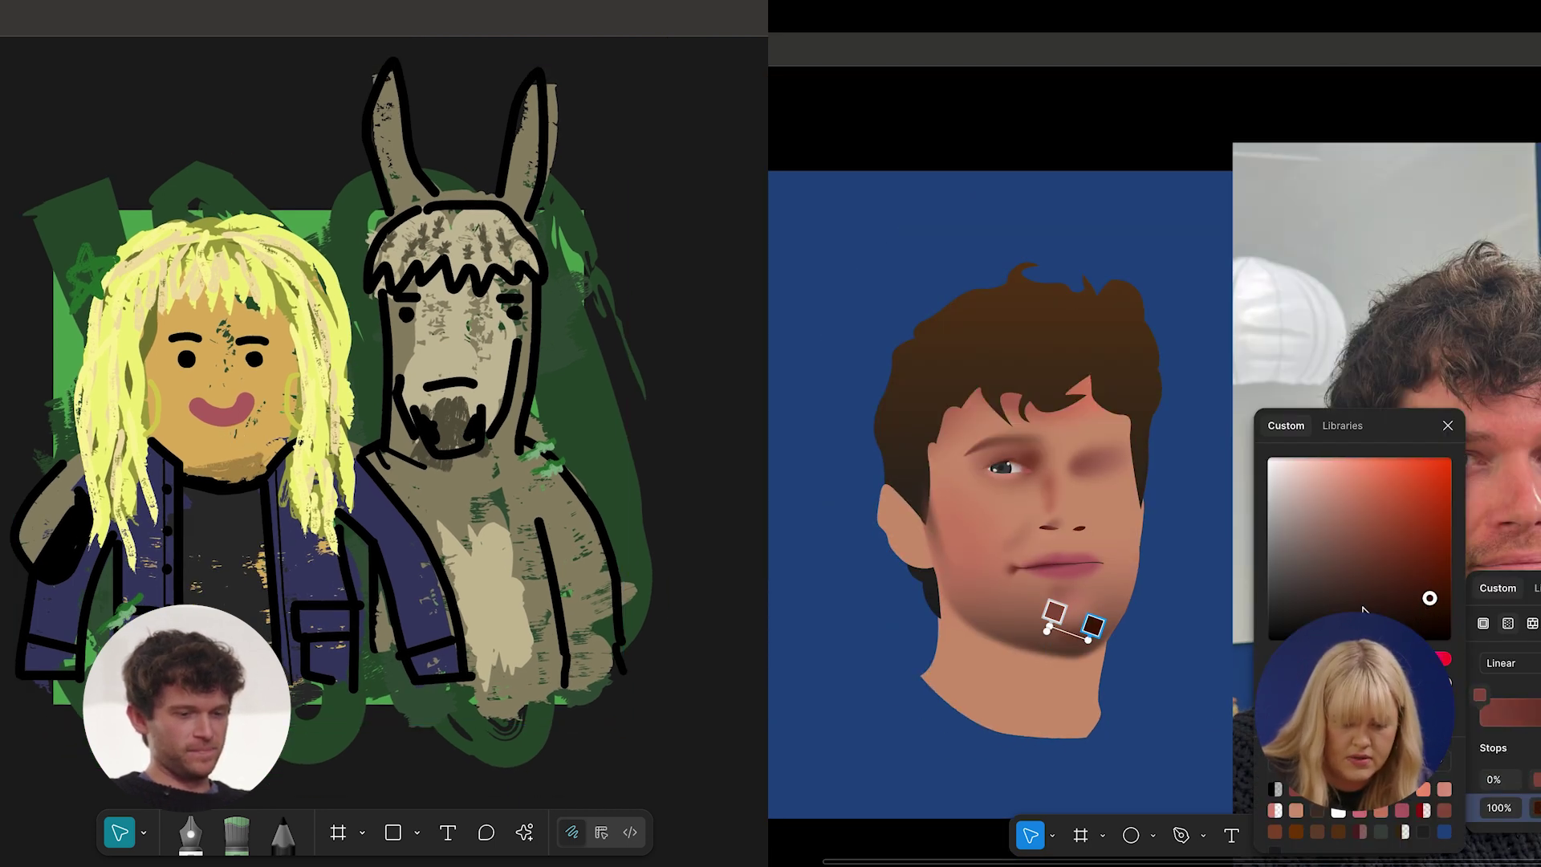
scroll(998, 639, up, 5)
scroll(346, 751, up, 1)
click(1536, 779)
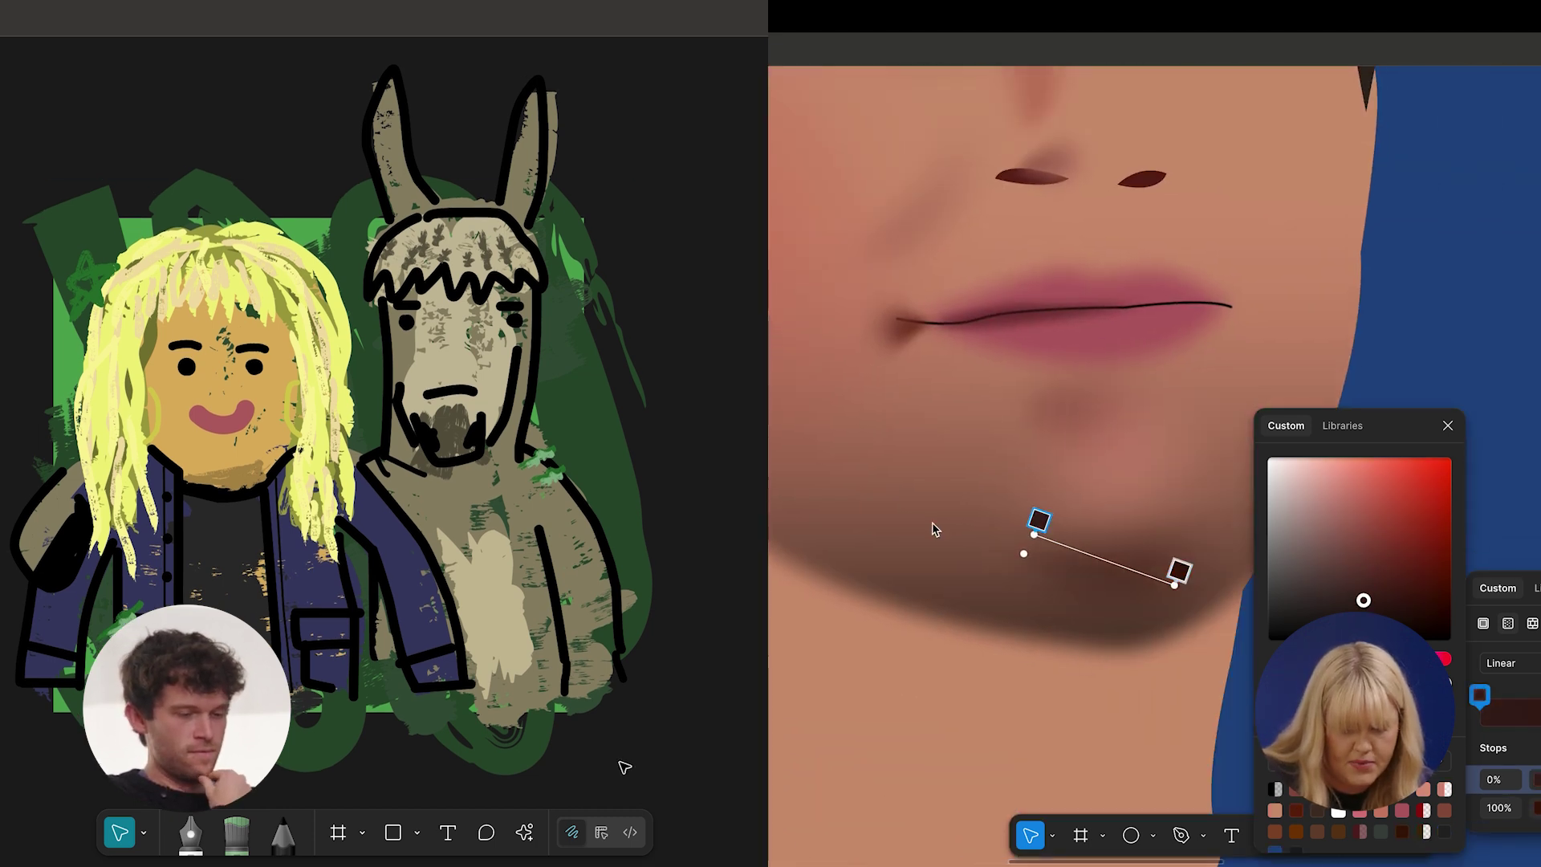
scroll(935, 530, down, 10)
key(Escape)
Trace the outline of the photo's second eye as a closed Pen shape, about 12.8 × 4.5.
scroll(939, 433, up, 8)
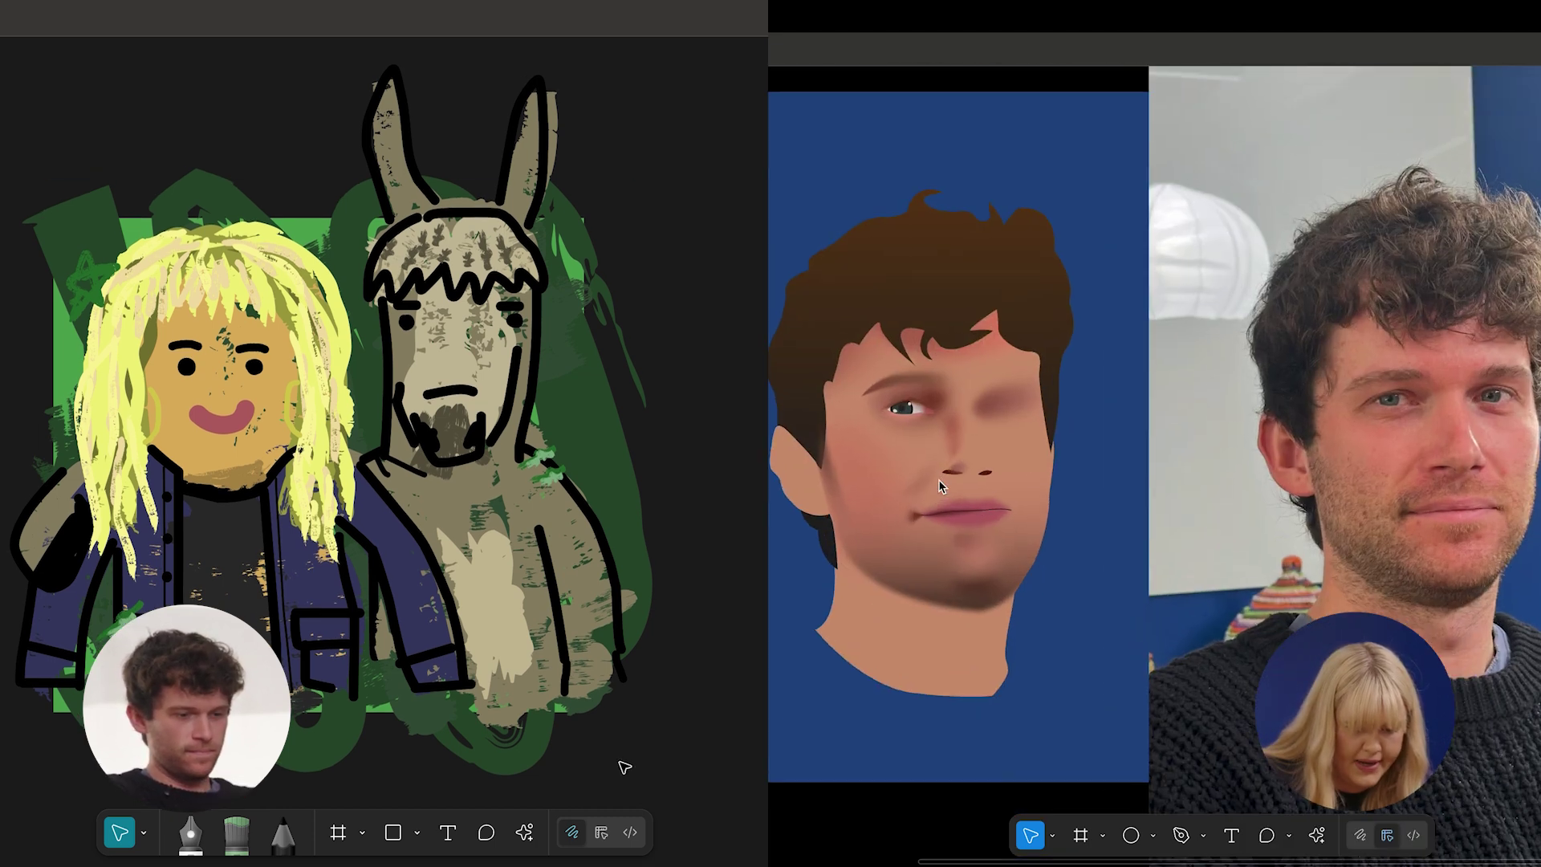
scroll(850, 395, right, 5)
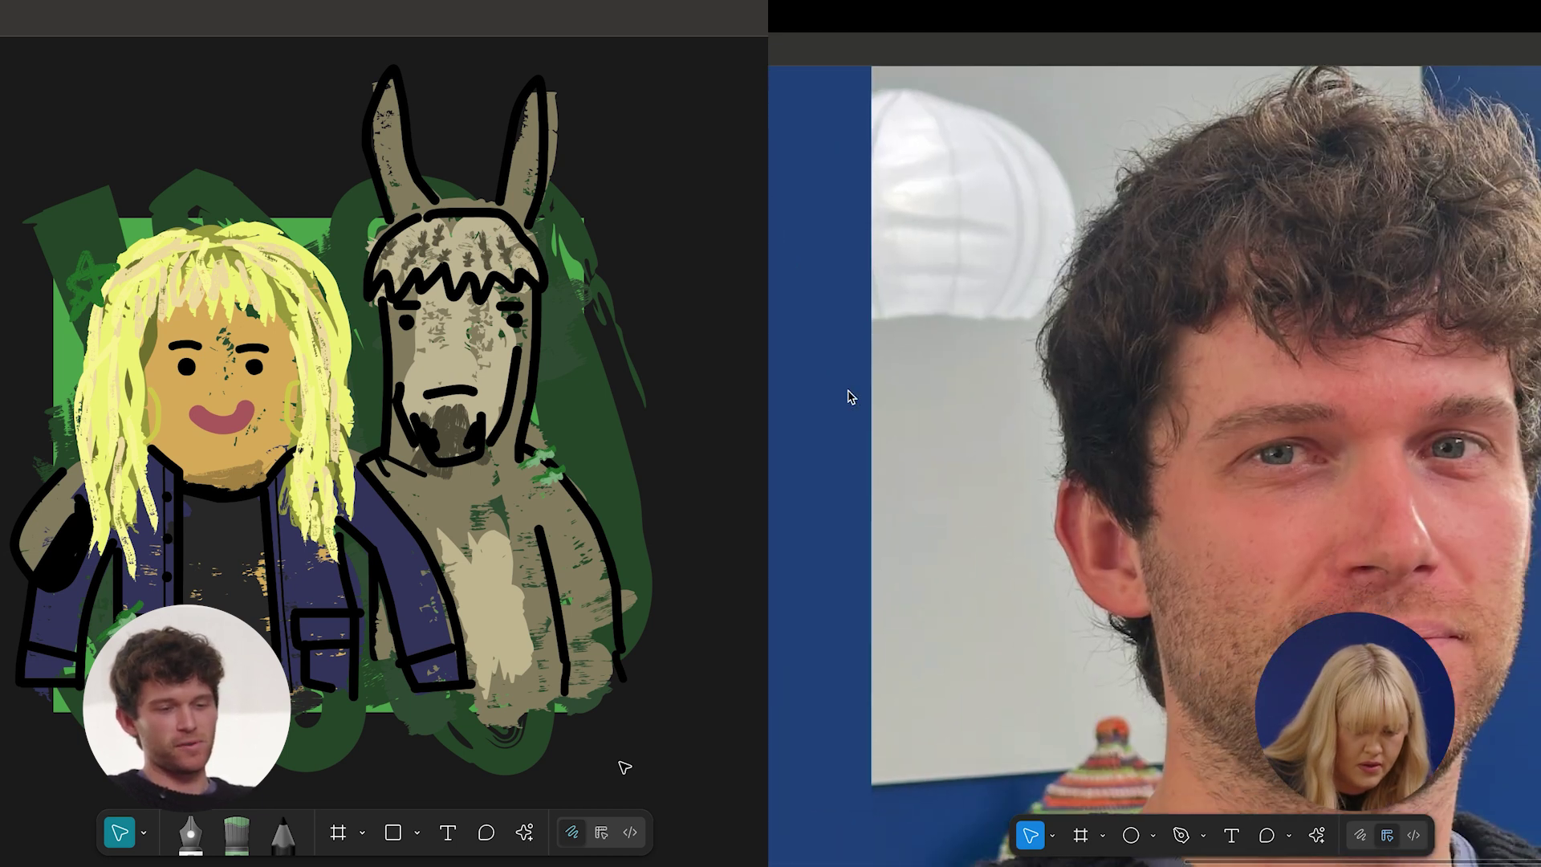
scroll(1129, 621, right, 3)
scroll(1129, 621, up, 10)
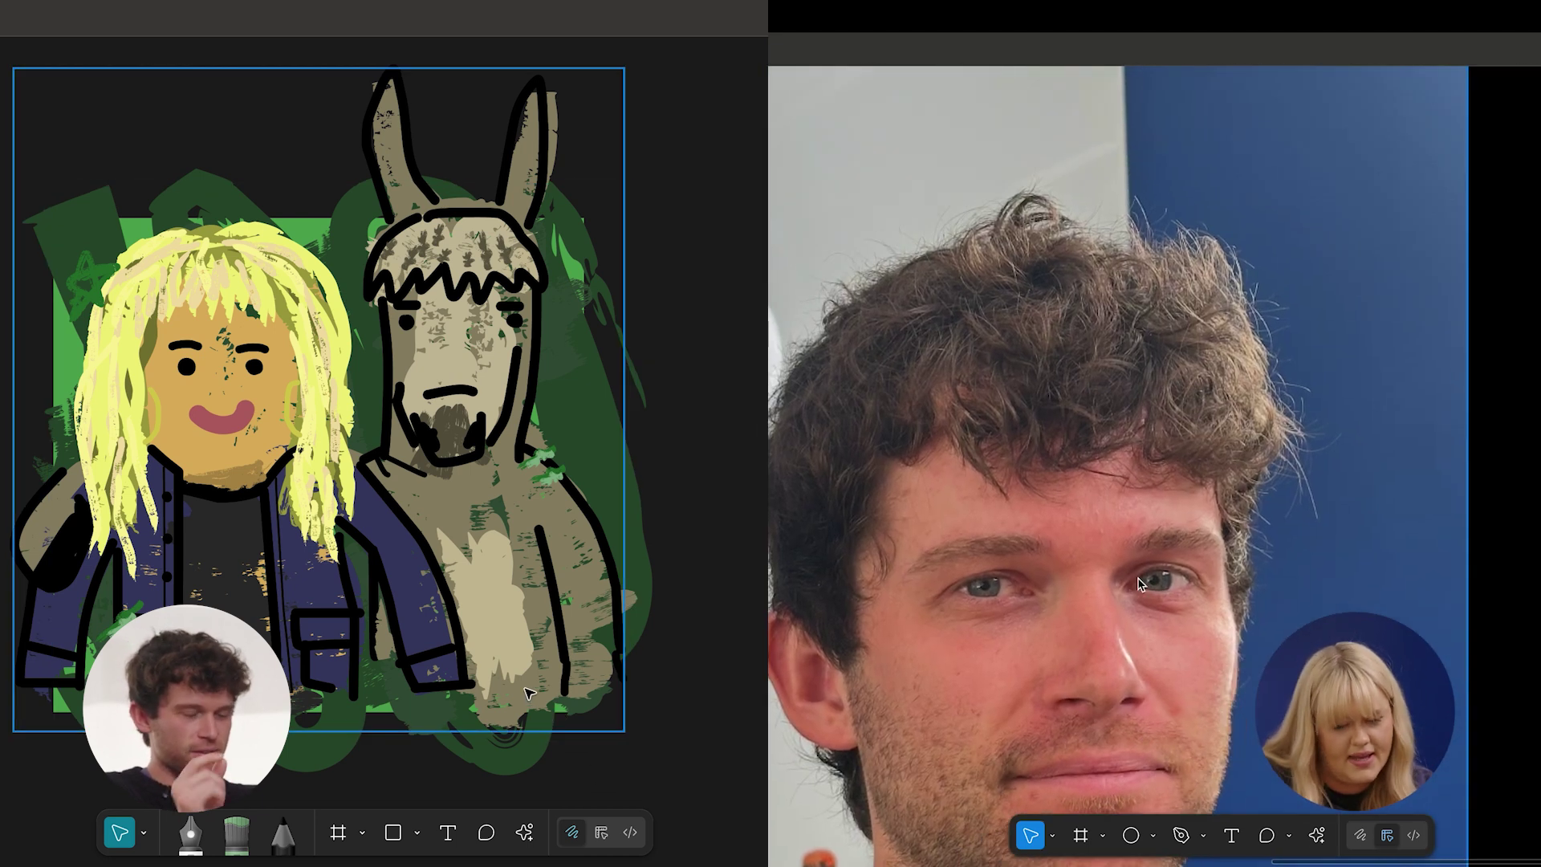
key(p)
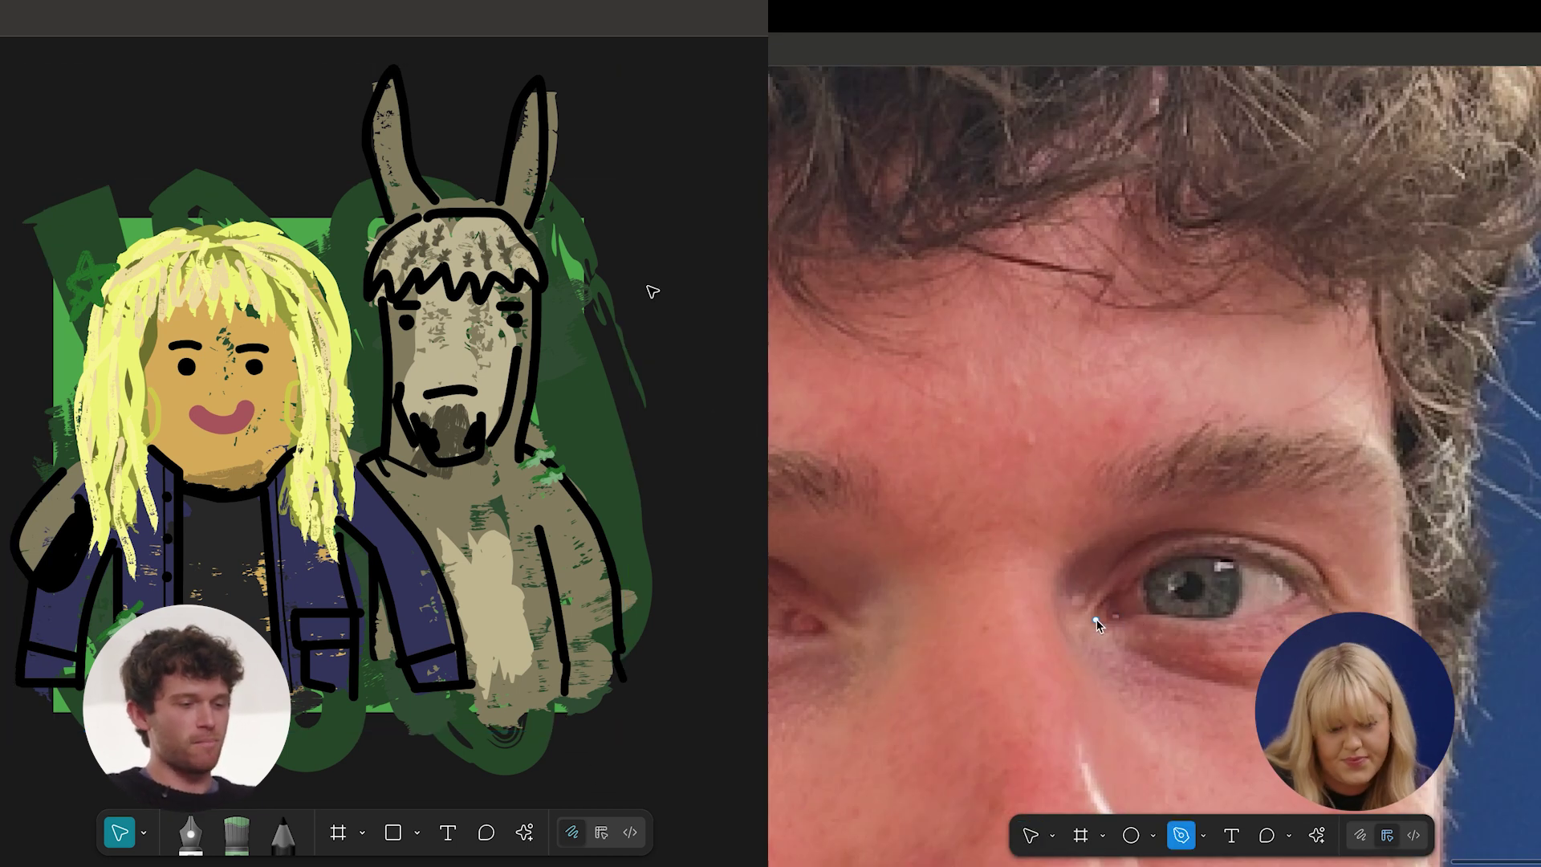
click(1095, 620)
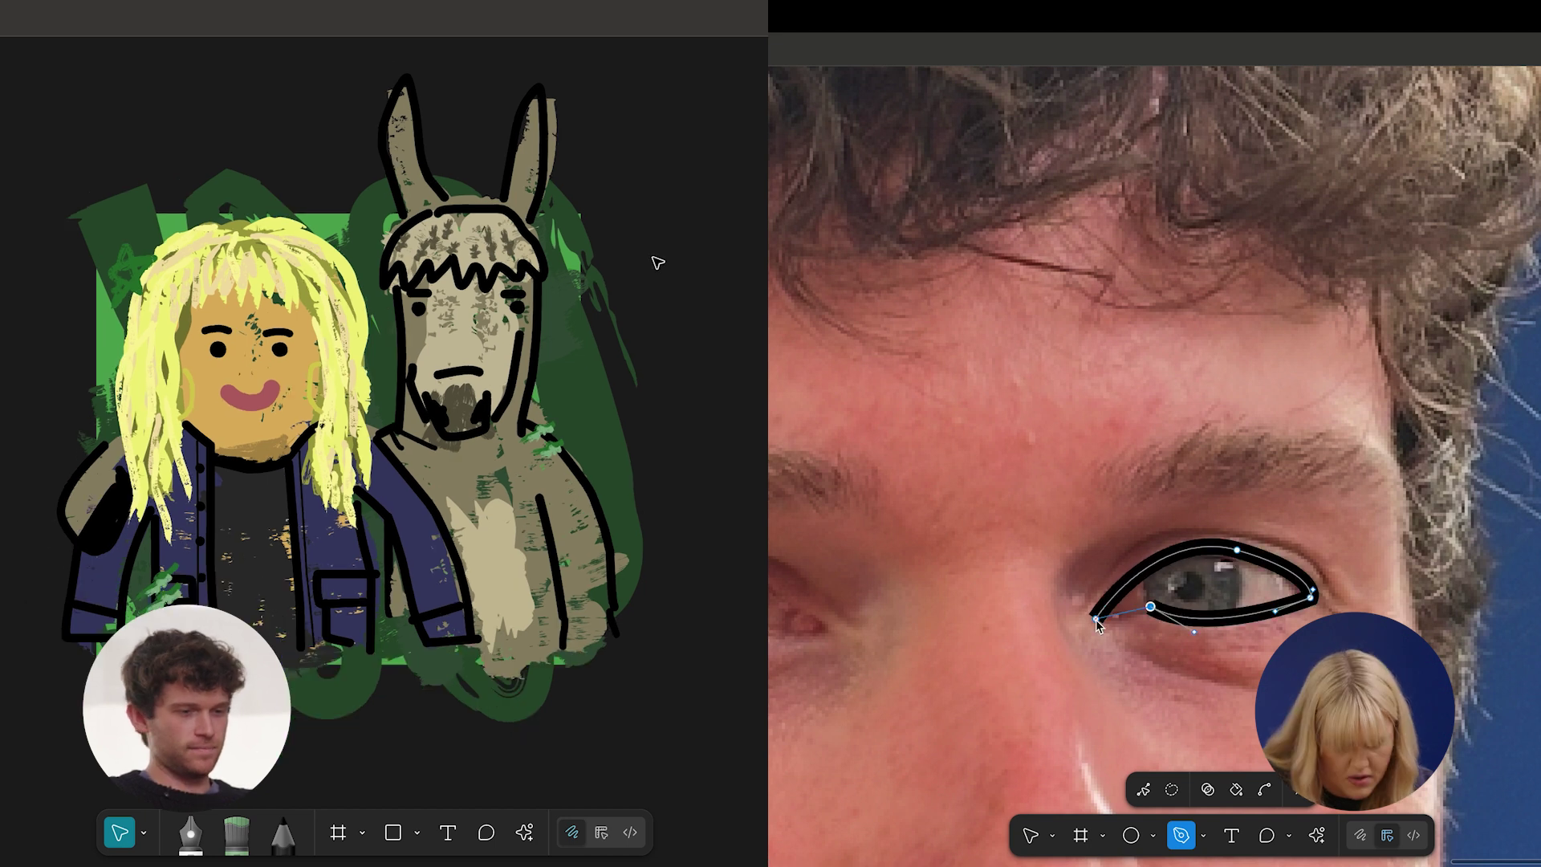
scroll(1083, 608, down, 5)
key(Escape)
key(Escape)
Move the traced eye outline onto the portrait's shaded, empty eye socket.
click(1138, 609)
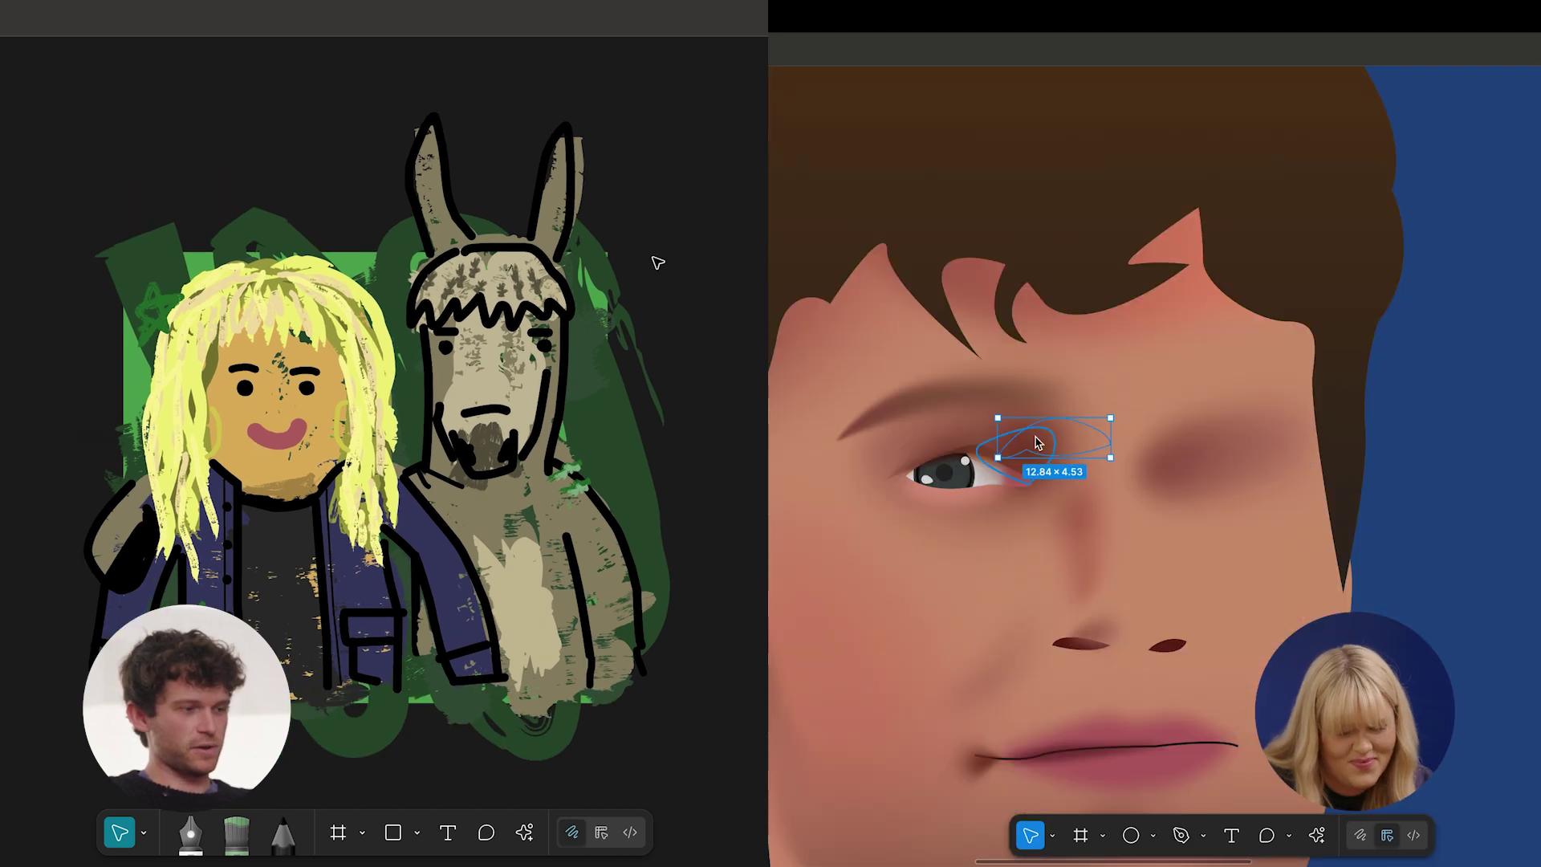
scroll(658, 263, left, 2)
scroll(658, 263, down, 1)
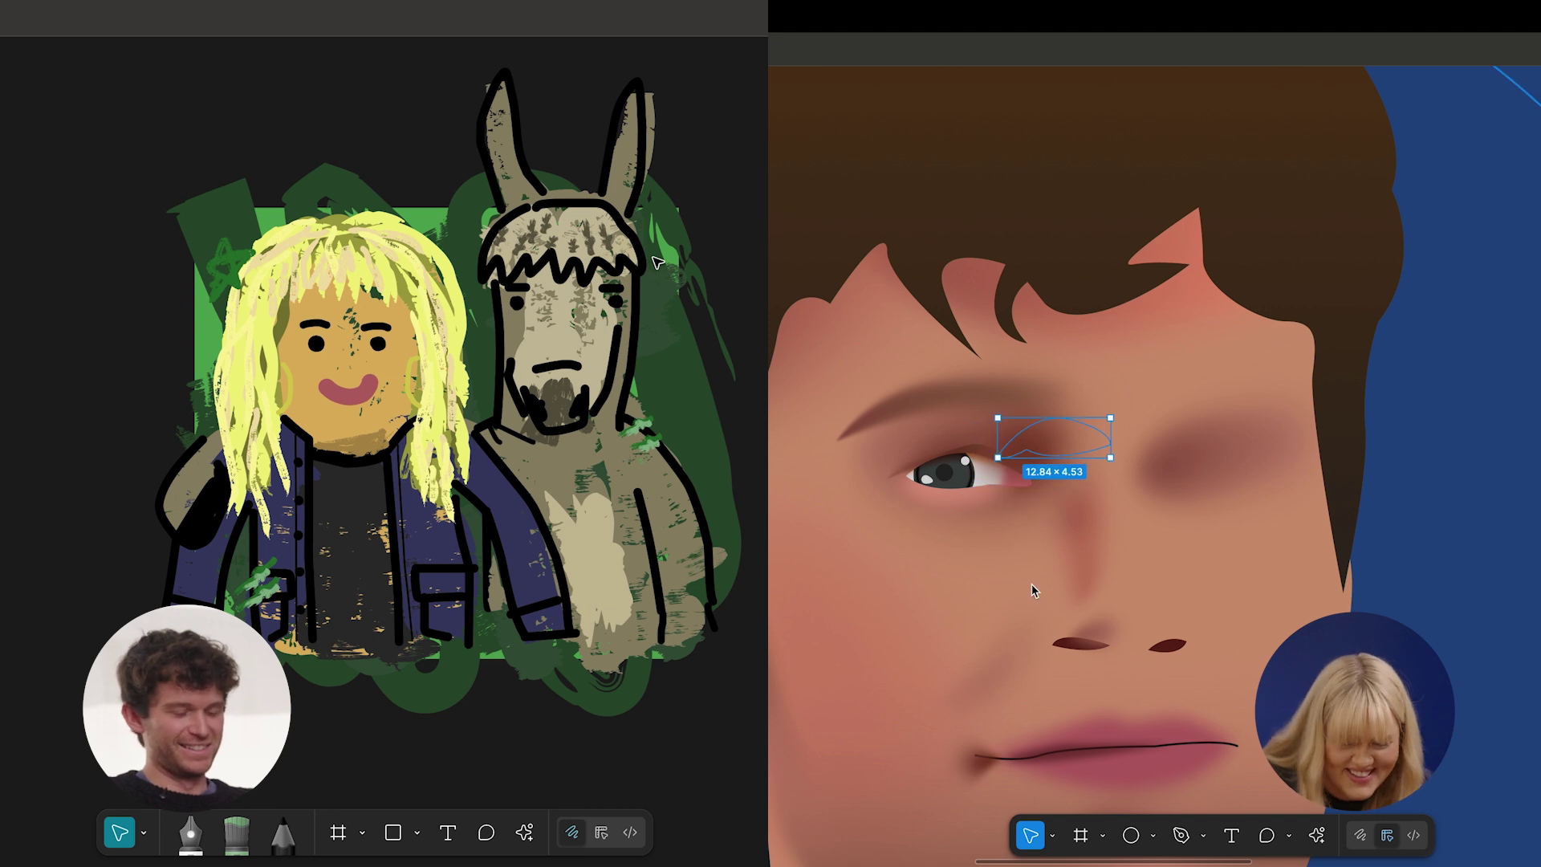
scroll(658, 262, right, 2)
drag(1202, 442, 1203, 474)
key(ctrl+z)
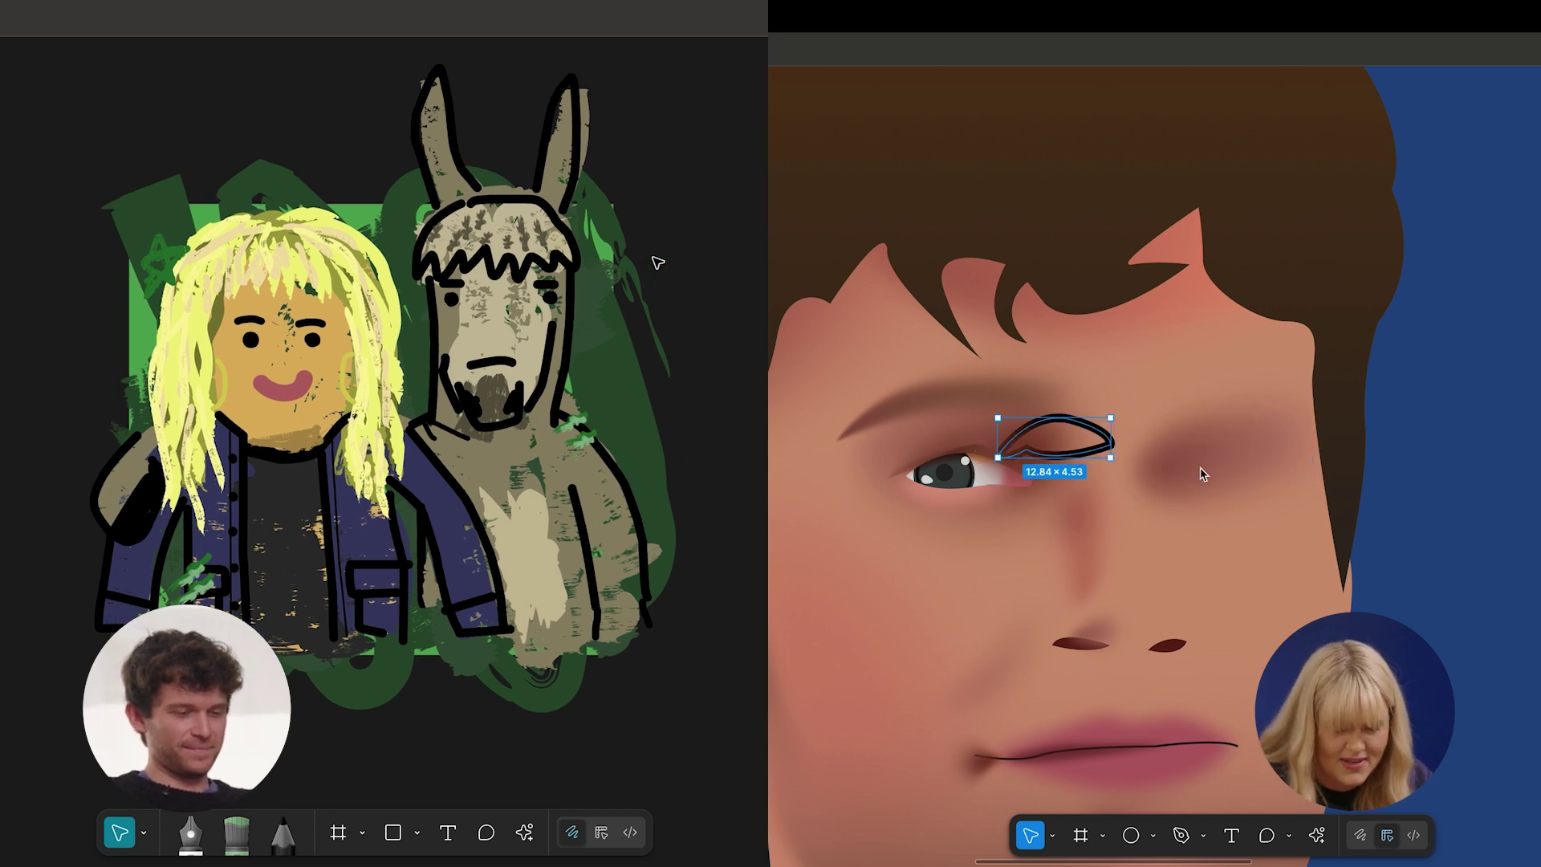
drag(1098, 444, 1256, 476)
scroll(658, 262, right, 1)
scroll(658, 262, left, 2)
scroll(918, 502, up, 1)
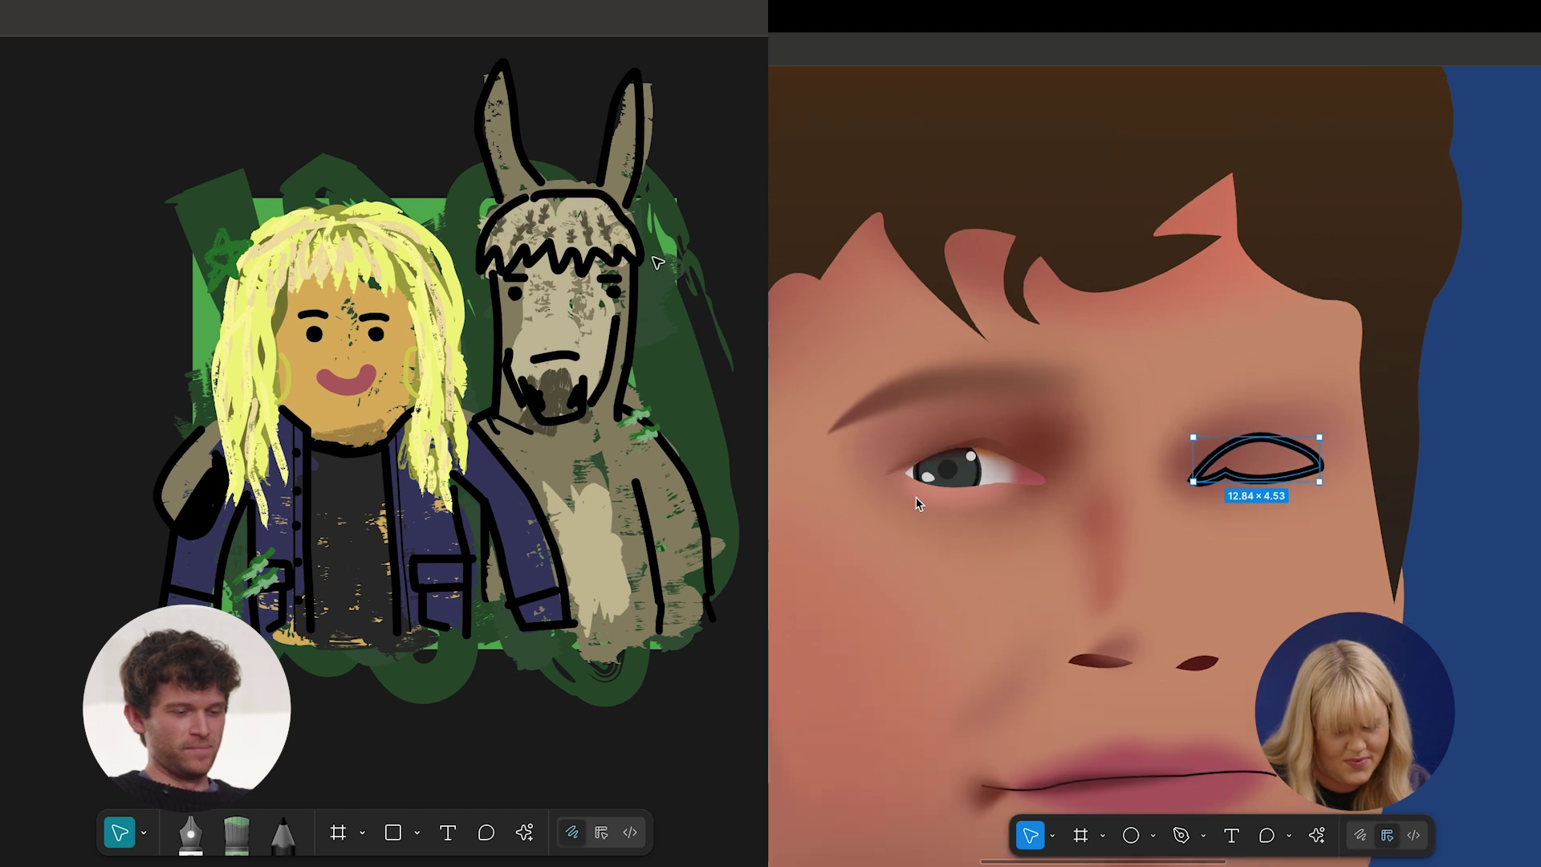
Replace the black outline of the new eye shape with a near-white fill.
scroll(659, 263, down, 3)
scroll(658, 263, right, 4)
click(988, 472)
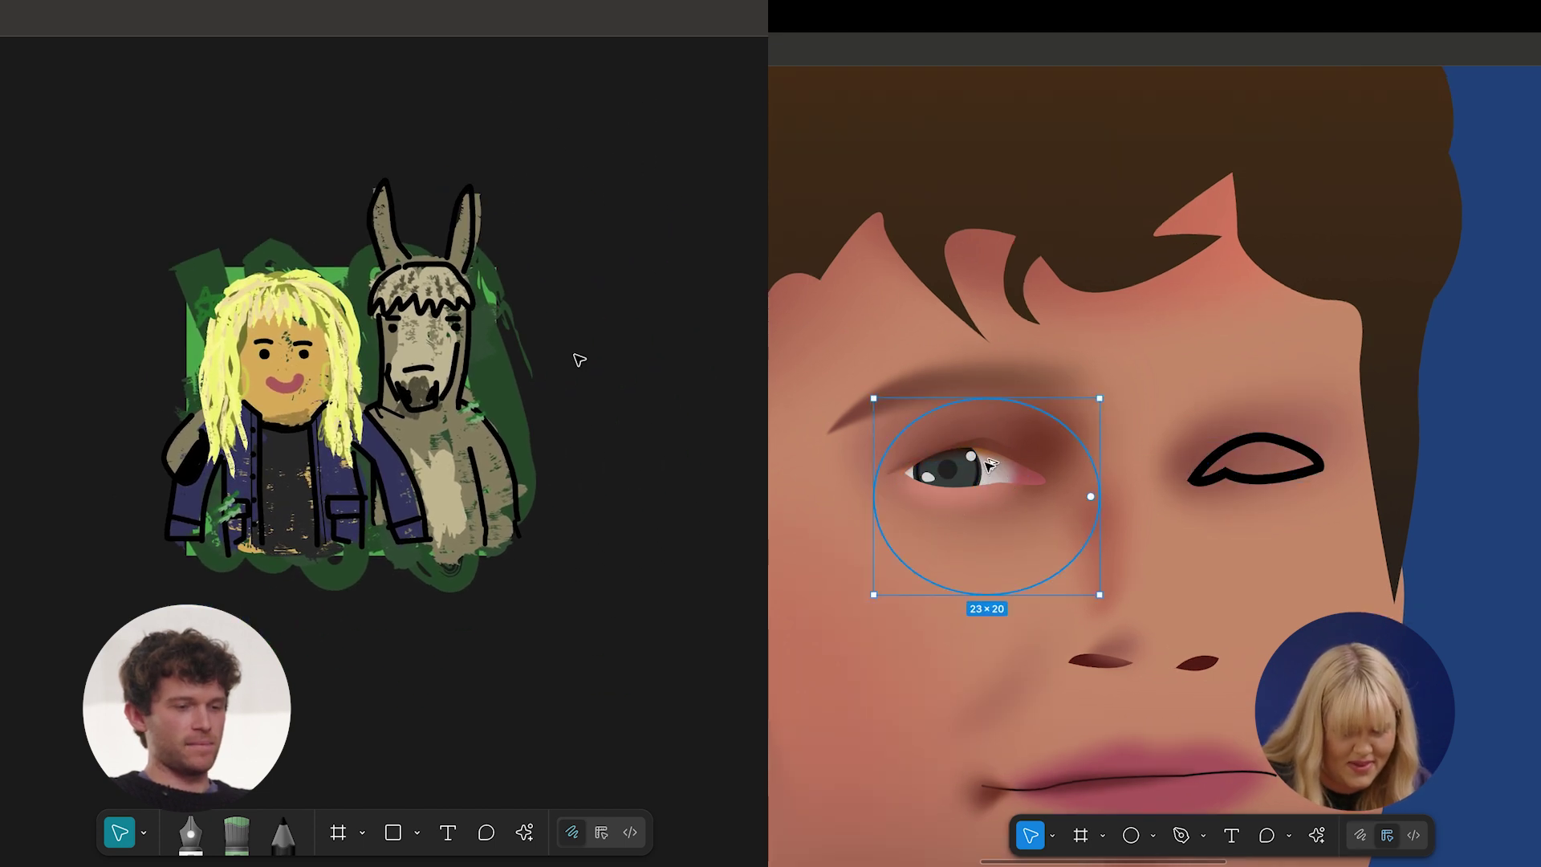
click(1256, 462)
scroll(579, 360, up, 3)
scroll(1252, 473, down, 3)
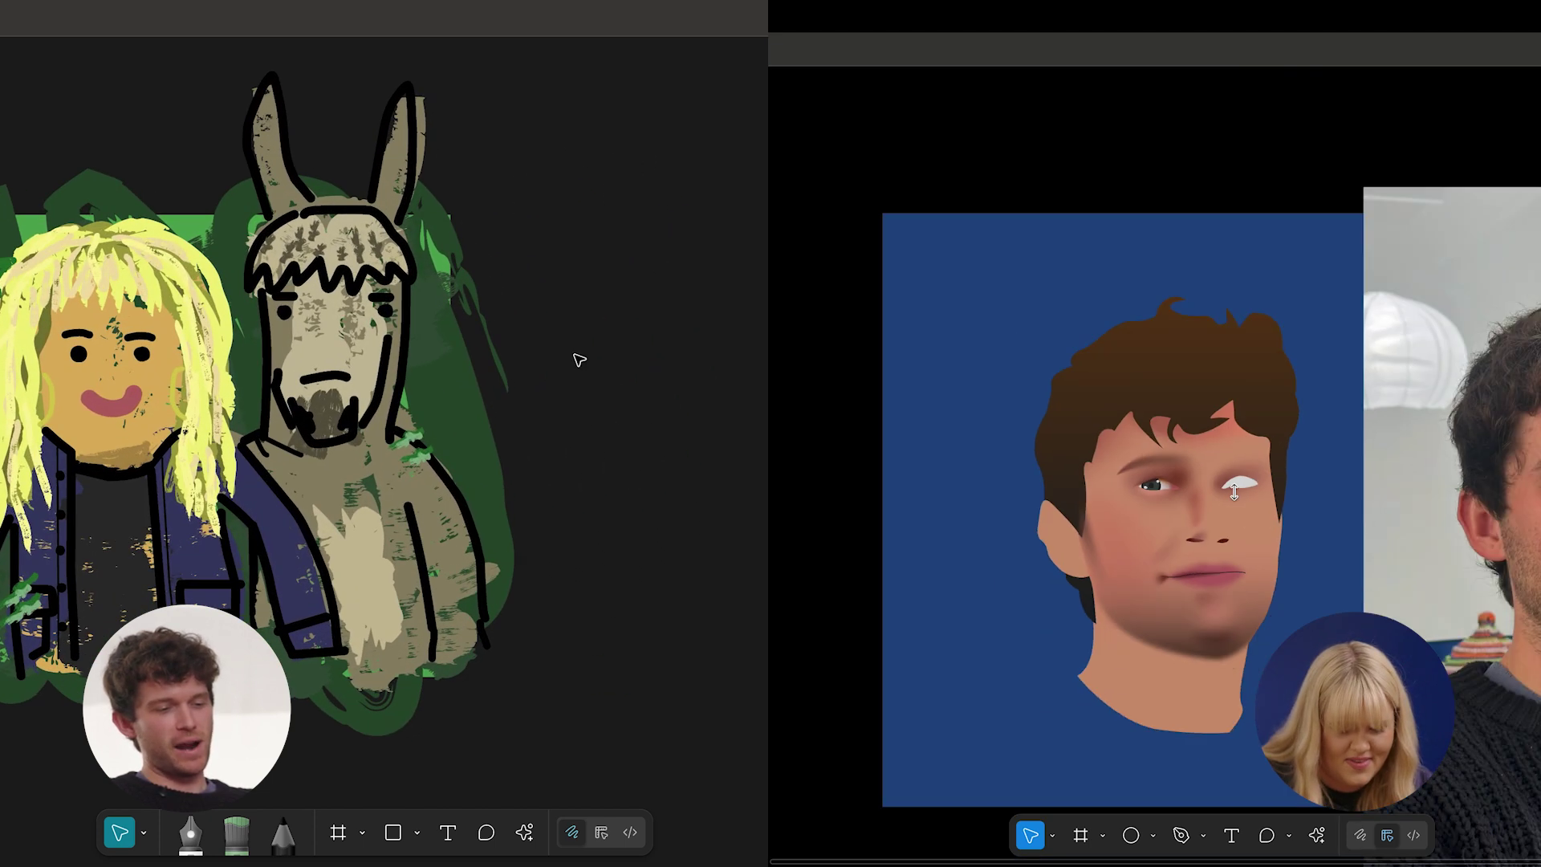
Compare the portrait's eyes and face shading with the reference photo.
click(1515, 525)
scroll(579, 361, left, 2)
scroll(1515, 525, right, 3)
scroll(1149, 437, right, 2)
scroll(579, 360, down, 1)
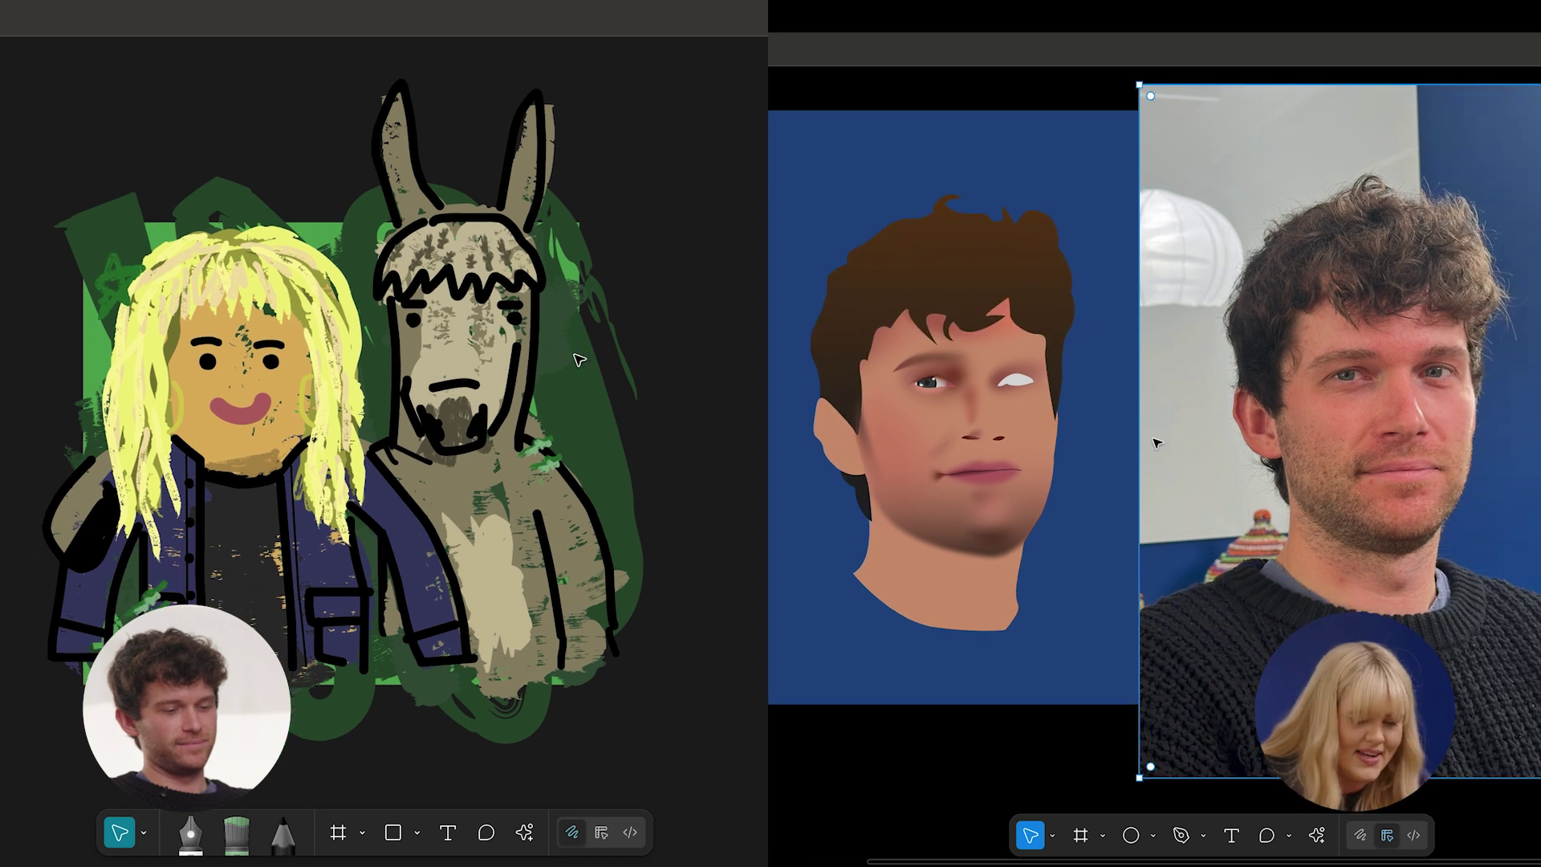
scroll(995, 372, up, 3)
scroll(996, 371, down, 2)
scroll(580, 361, up, 1)
scroll(998, 368, left, 2)
scroll(1024, 353, up, 5)
scroll(580, 361, up, 1)
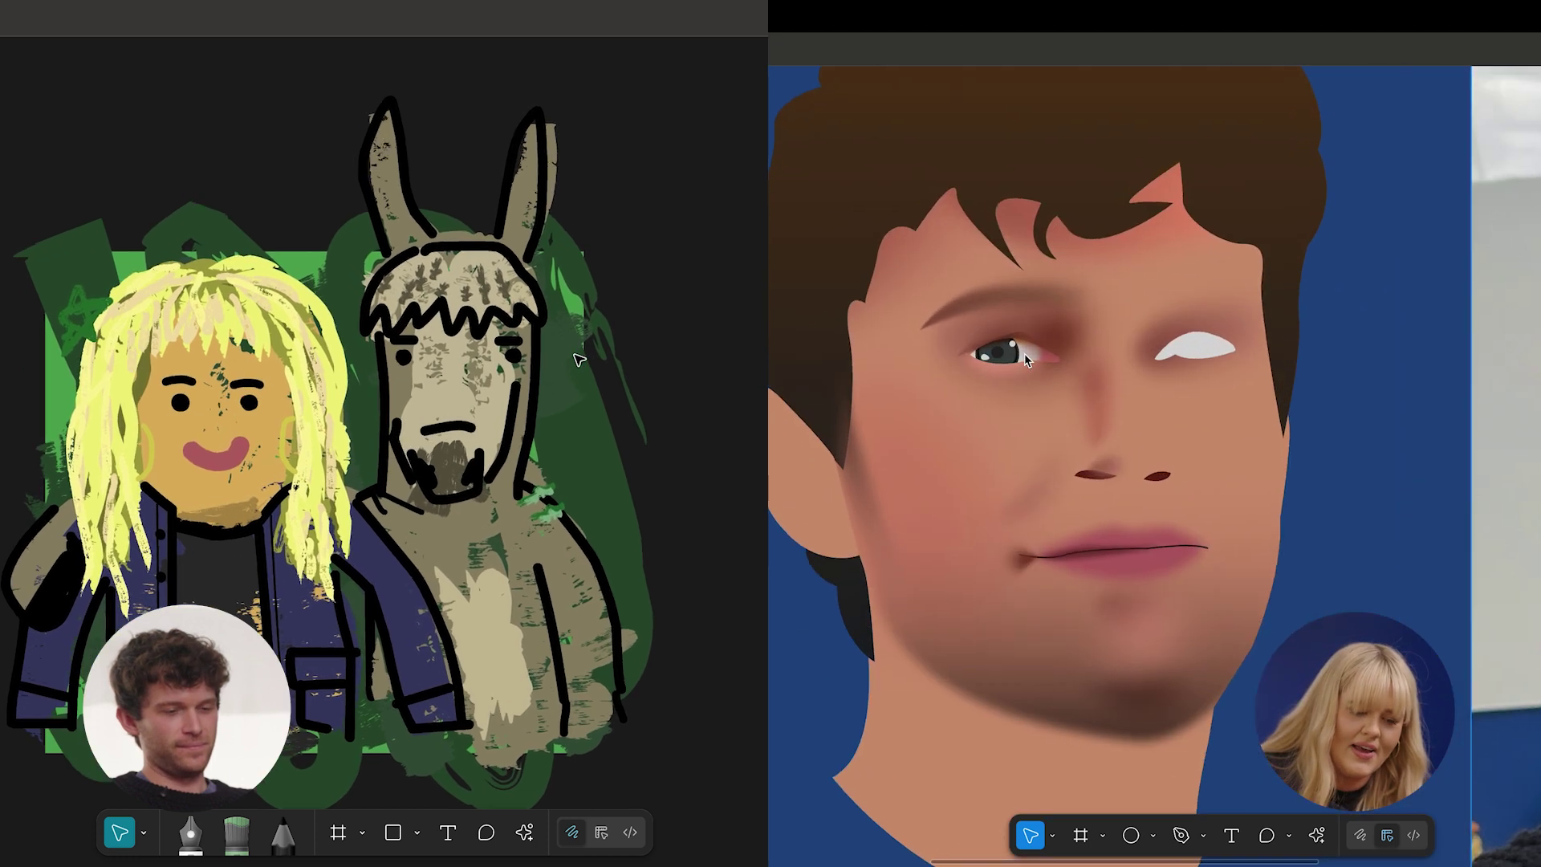
scroll(1024, 353, right, 2)
scroll(1024, 353, down, 3)
scroll(1022, 366, right, 1)
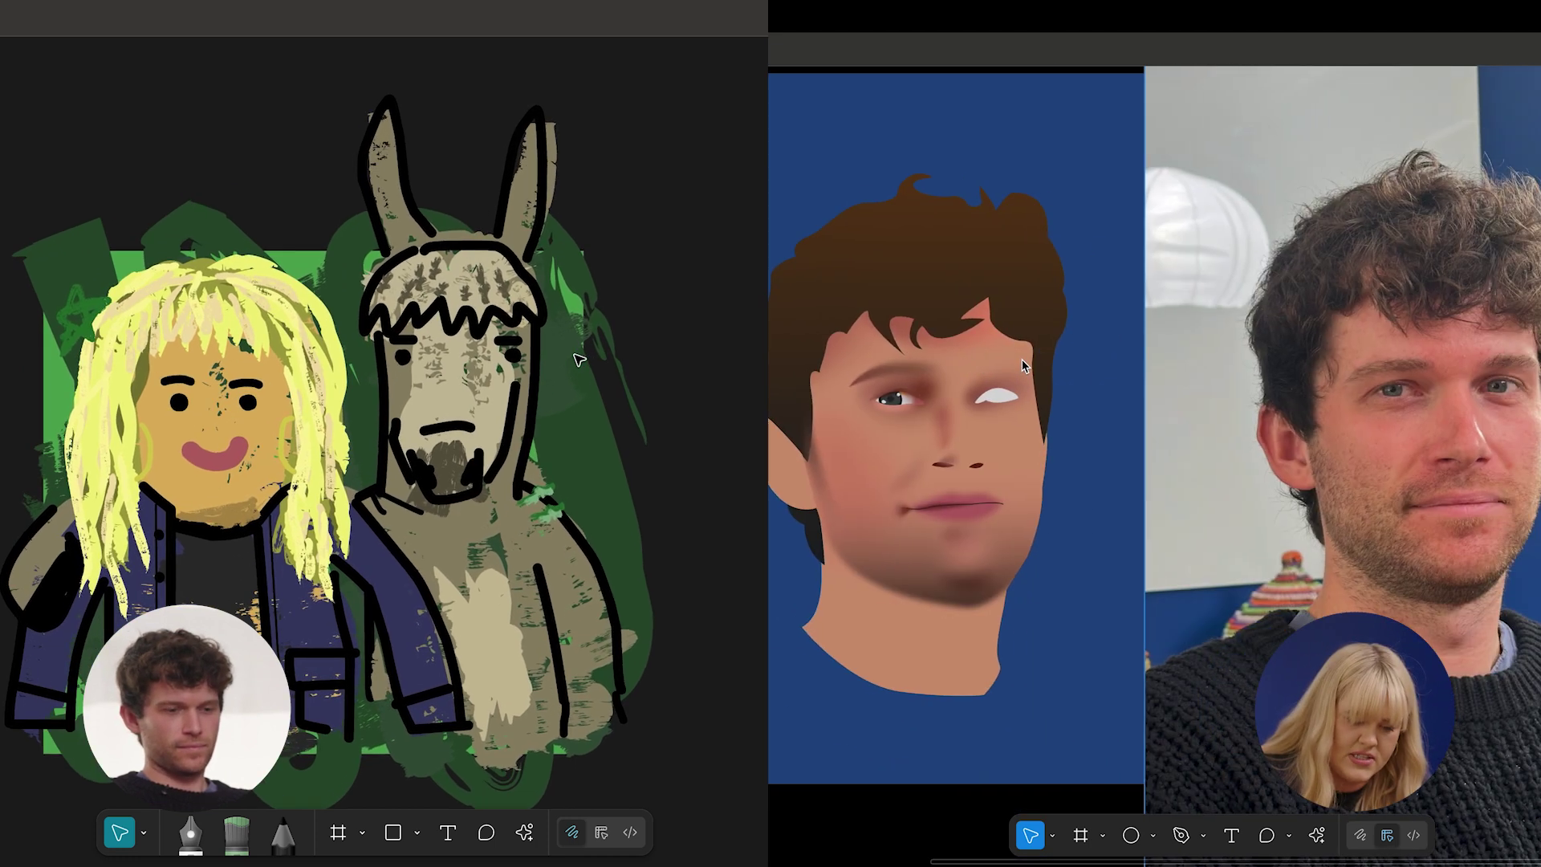
scroll(1023, 366, left, 2)
scroll(992, 406, up, 1)
scroll(935, 458, up, 1)
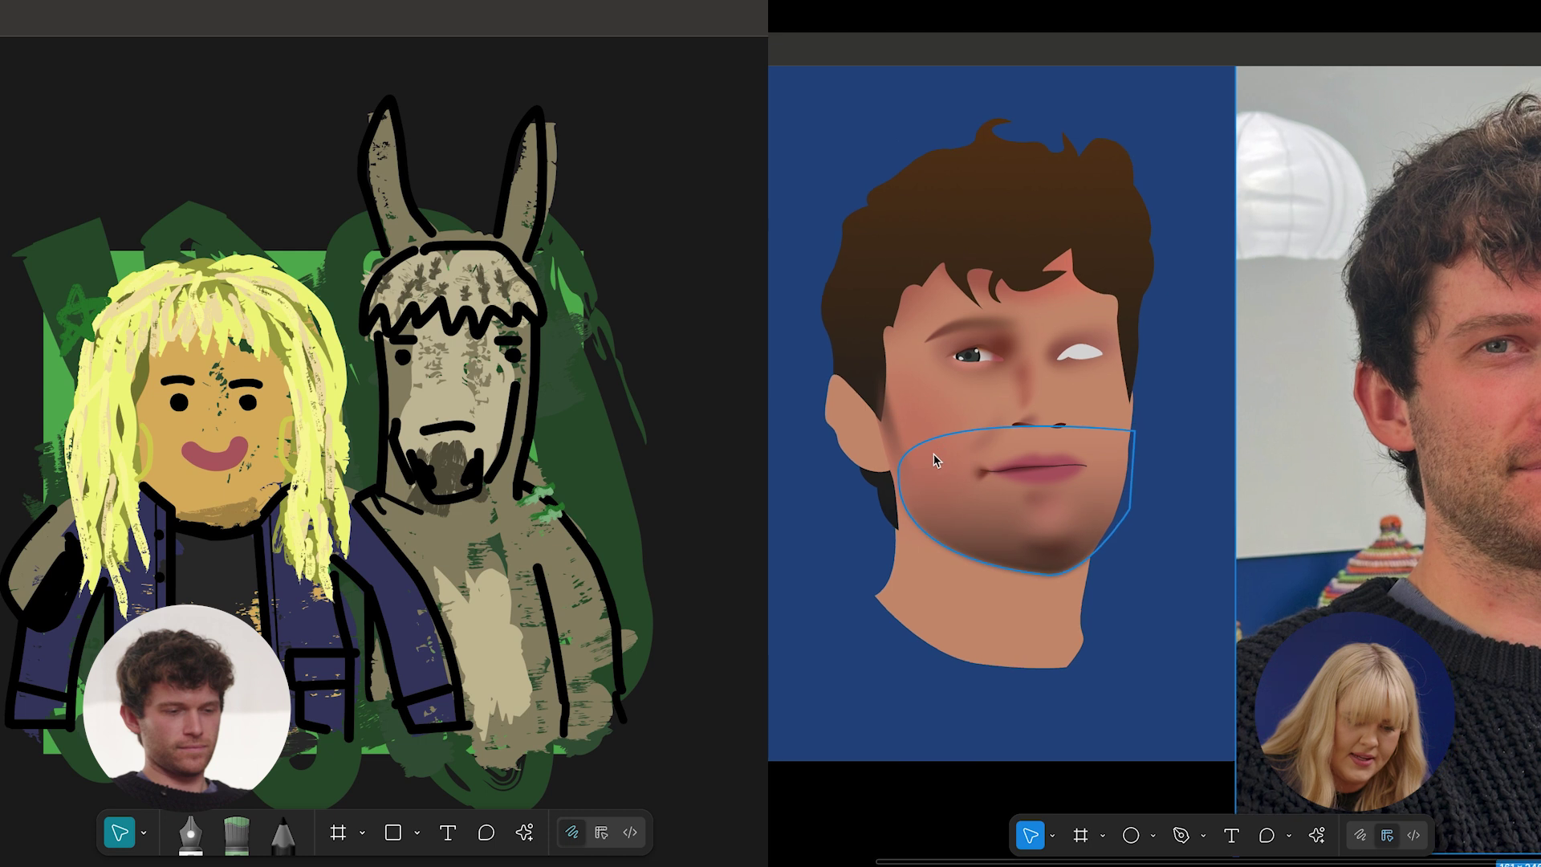
Draw a closed Pen shape over the face's outer edge from the hairline to the jaw, about 16 × 57.
key(shift+space)
scroll(940, 460, right, 3)
scroll(940, 460, up, 1)
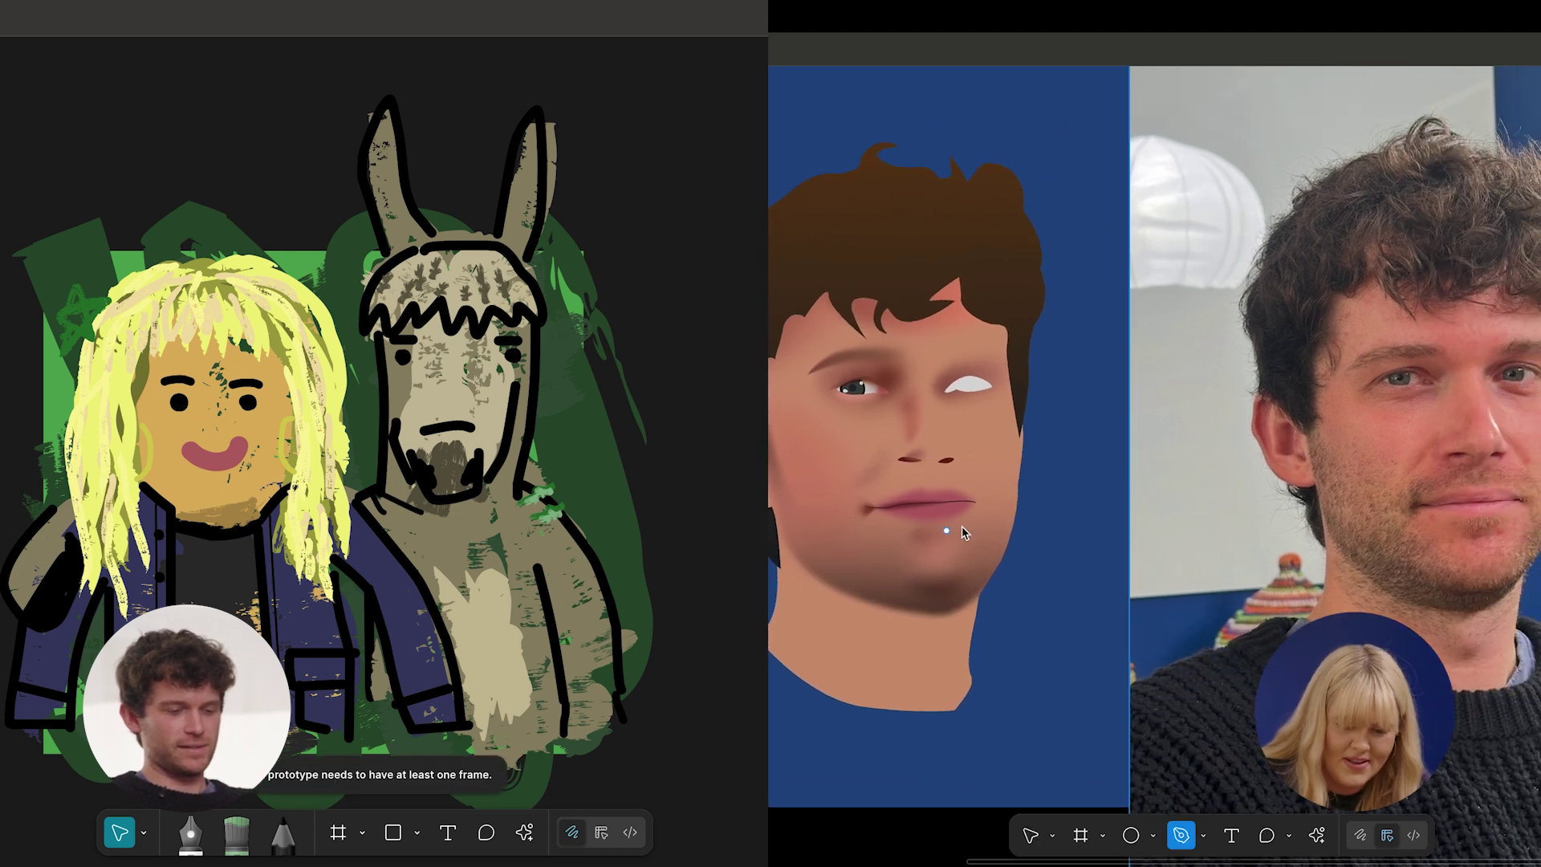
click(1008, 553)
click(1014, 344)
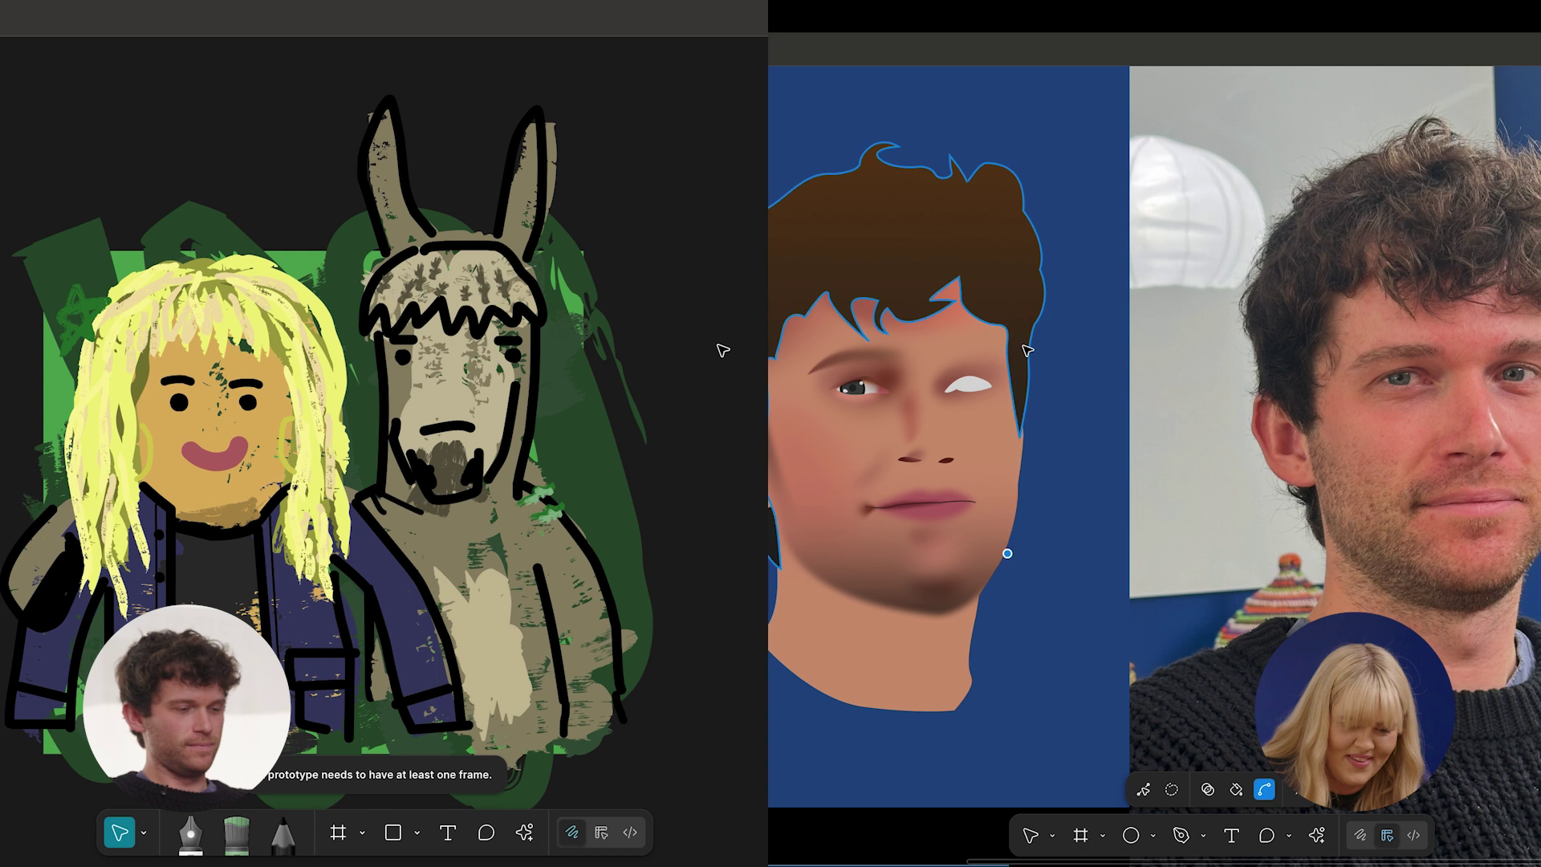
click(1008, 554)
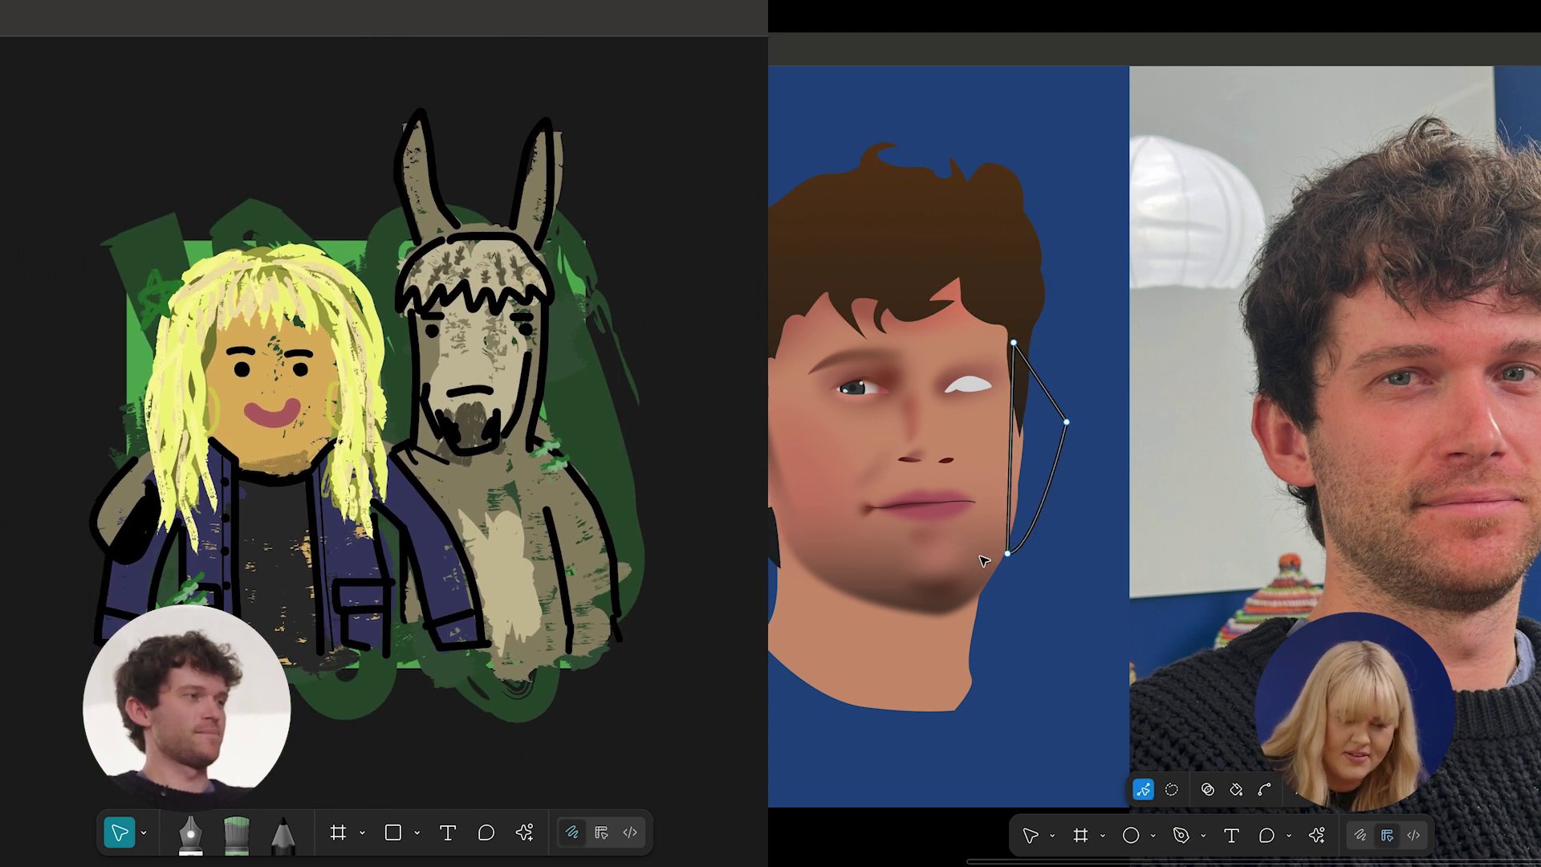
key(Escape)
Clip the new cheek-edge shape to the face outline and recolour it a pale warm yellow.
scroll(980, 557, left, 2)
key(i)
click(947, 376)
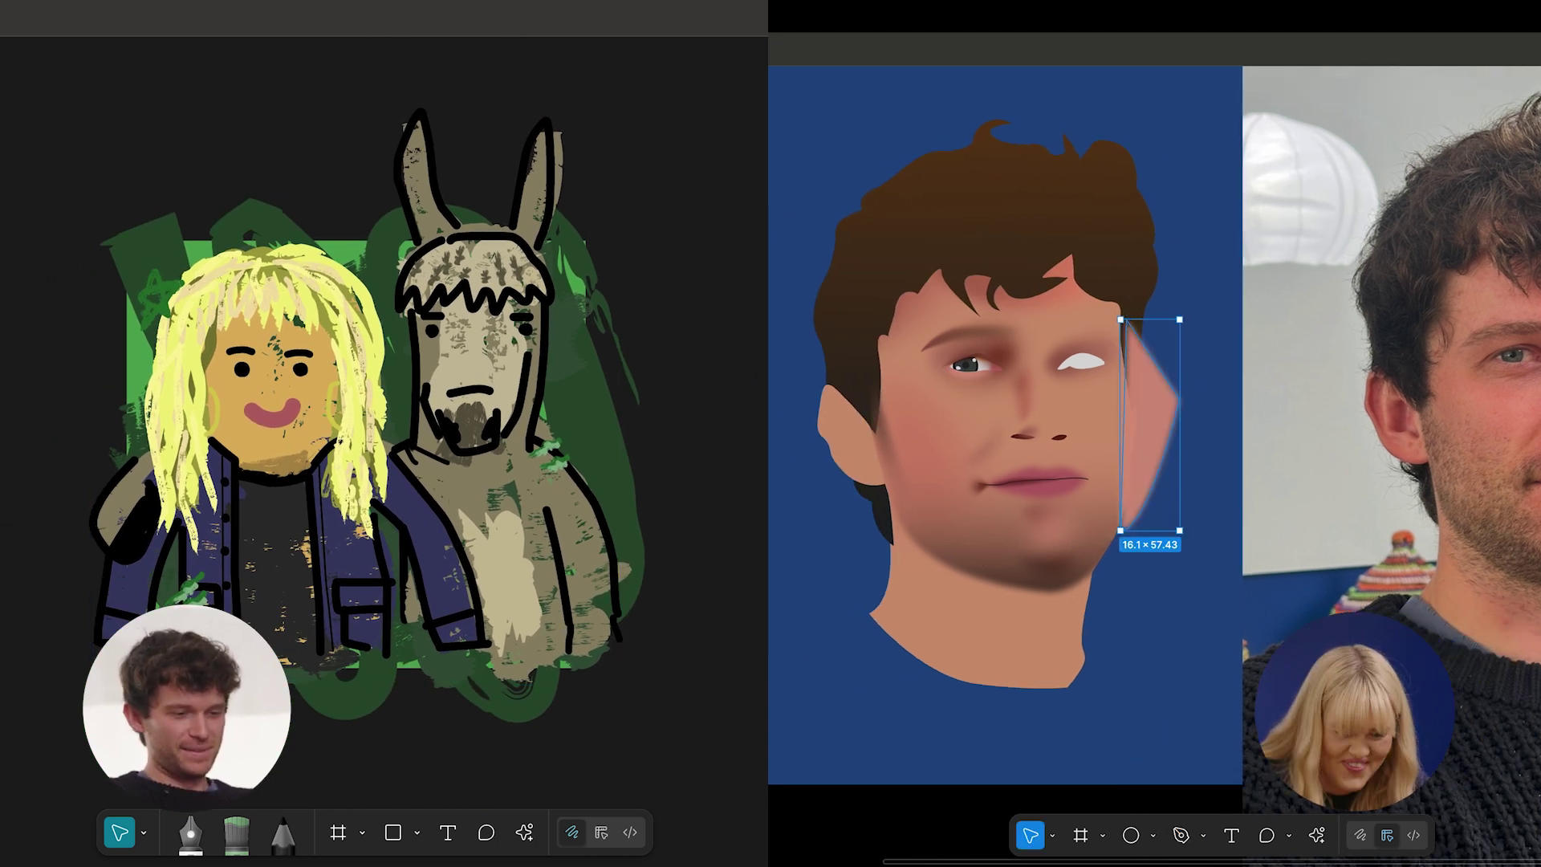
key(ctrl+z)
key(ctrl+z)
double_click(1050, 415)
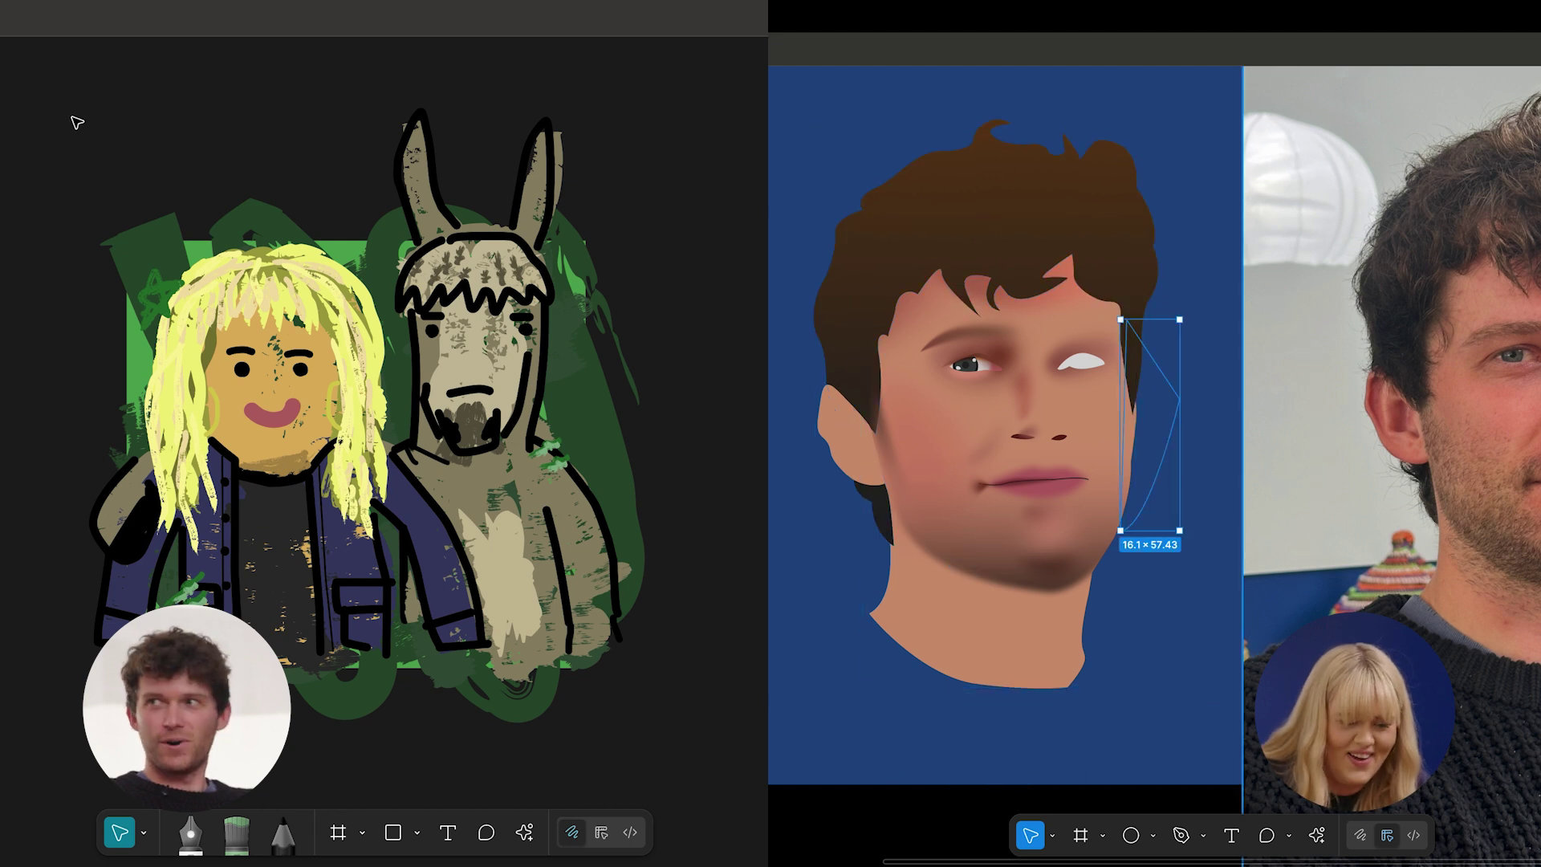
click(1540, 514)
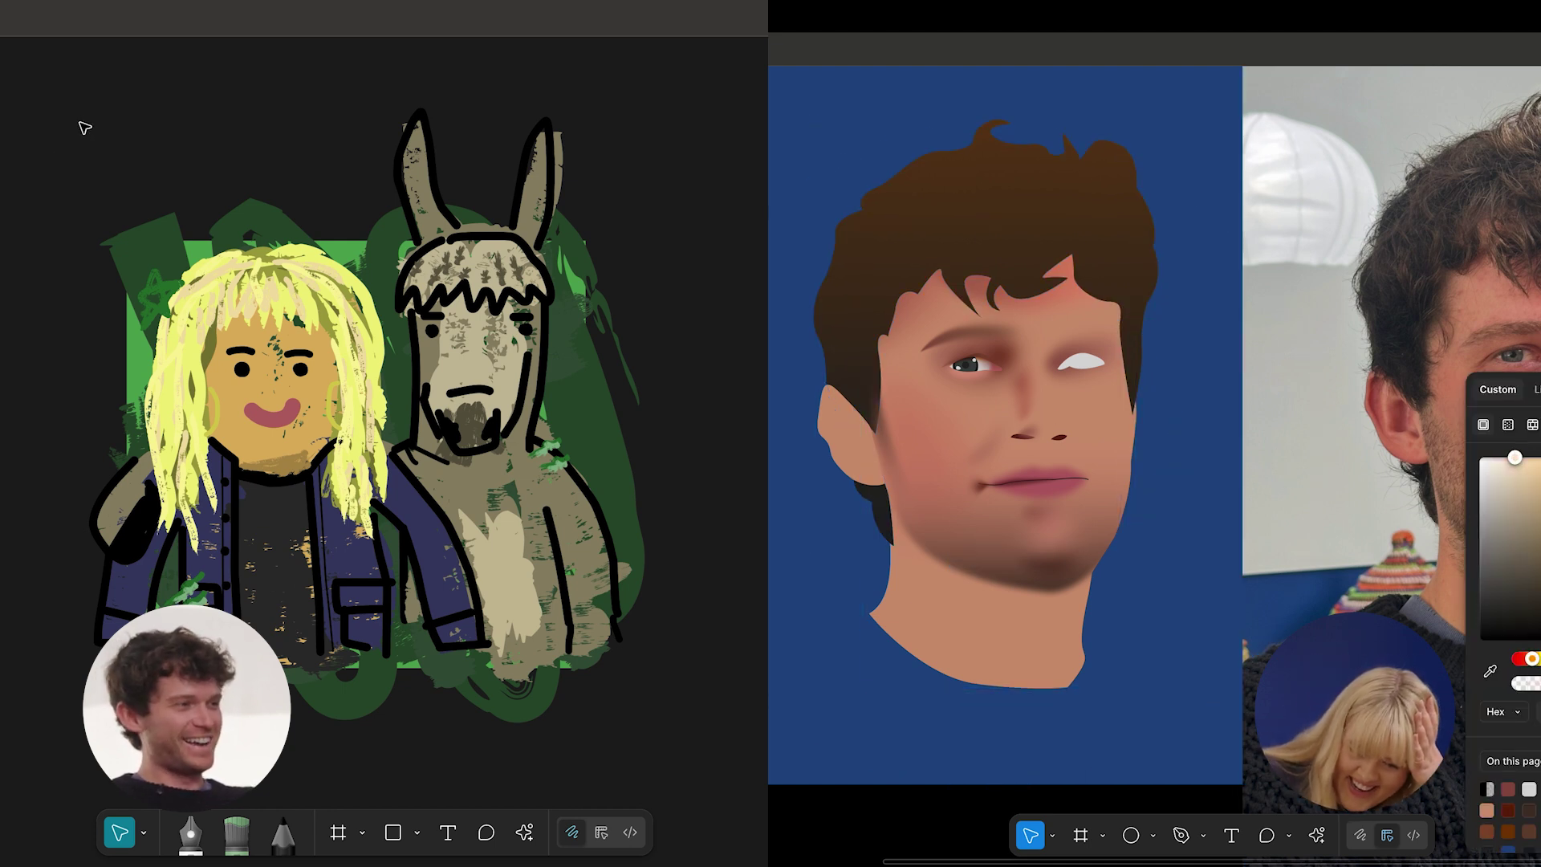
click(1192, 697)
key(alt)
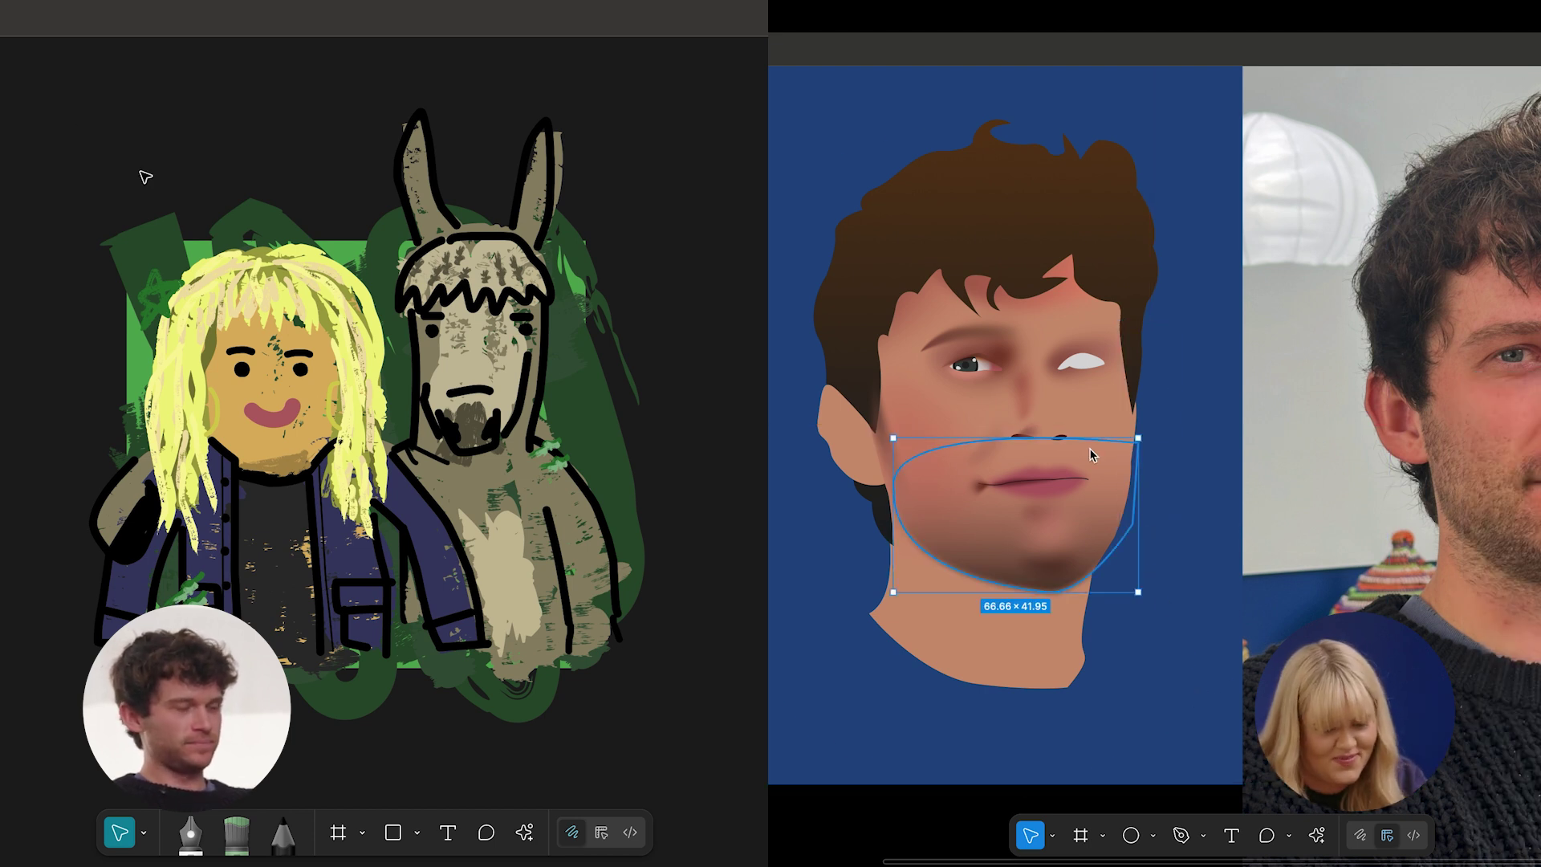
Soften the pale cheek-edge highlight with a layer blur.
key(super+v)
click(1540, 701)
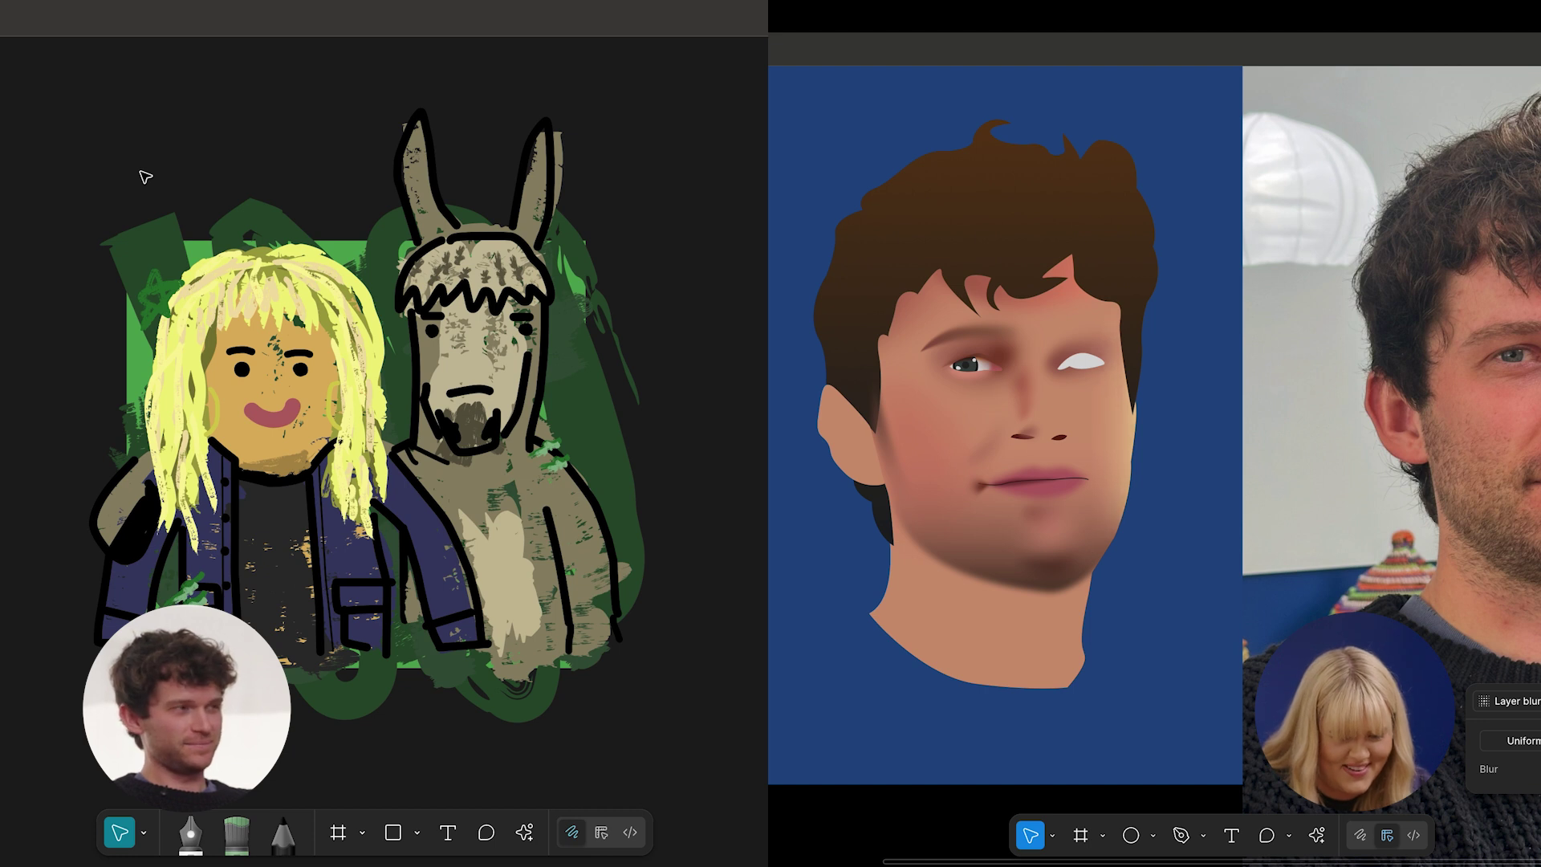
click(1262, 550)
scroll(1263, 550, down, 2)
scroll(1264, 551, up, 2)
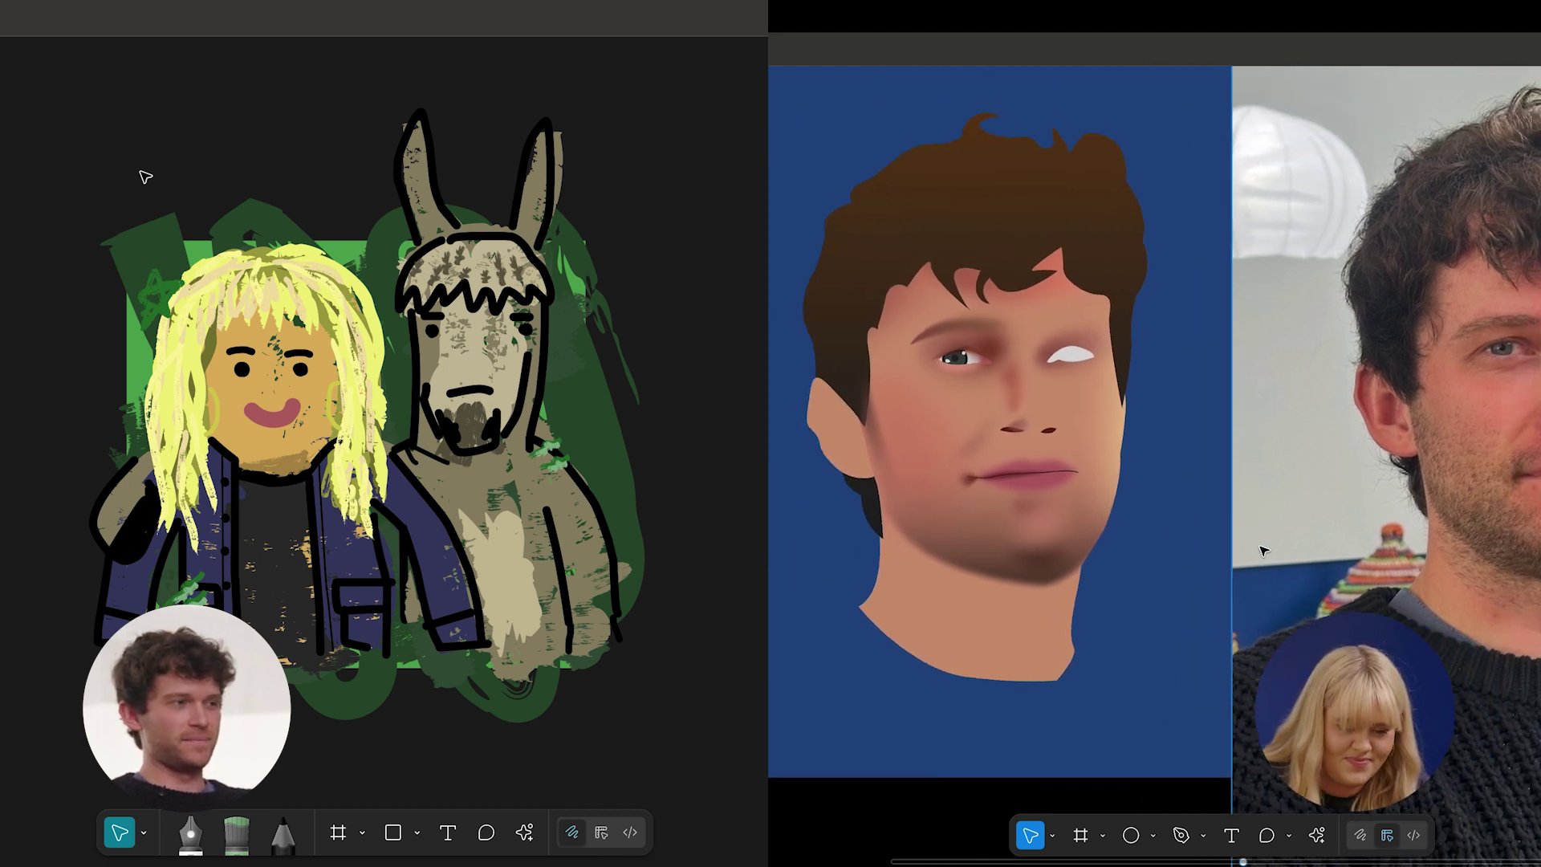
Draw a closed, curved shadow shape under the jaw and across the neck with the Pen tool, about 50 × 29.
scroll(1262, 550, down, 1)
scroll(1262, 551, right, 1)
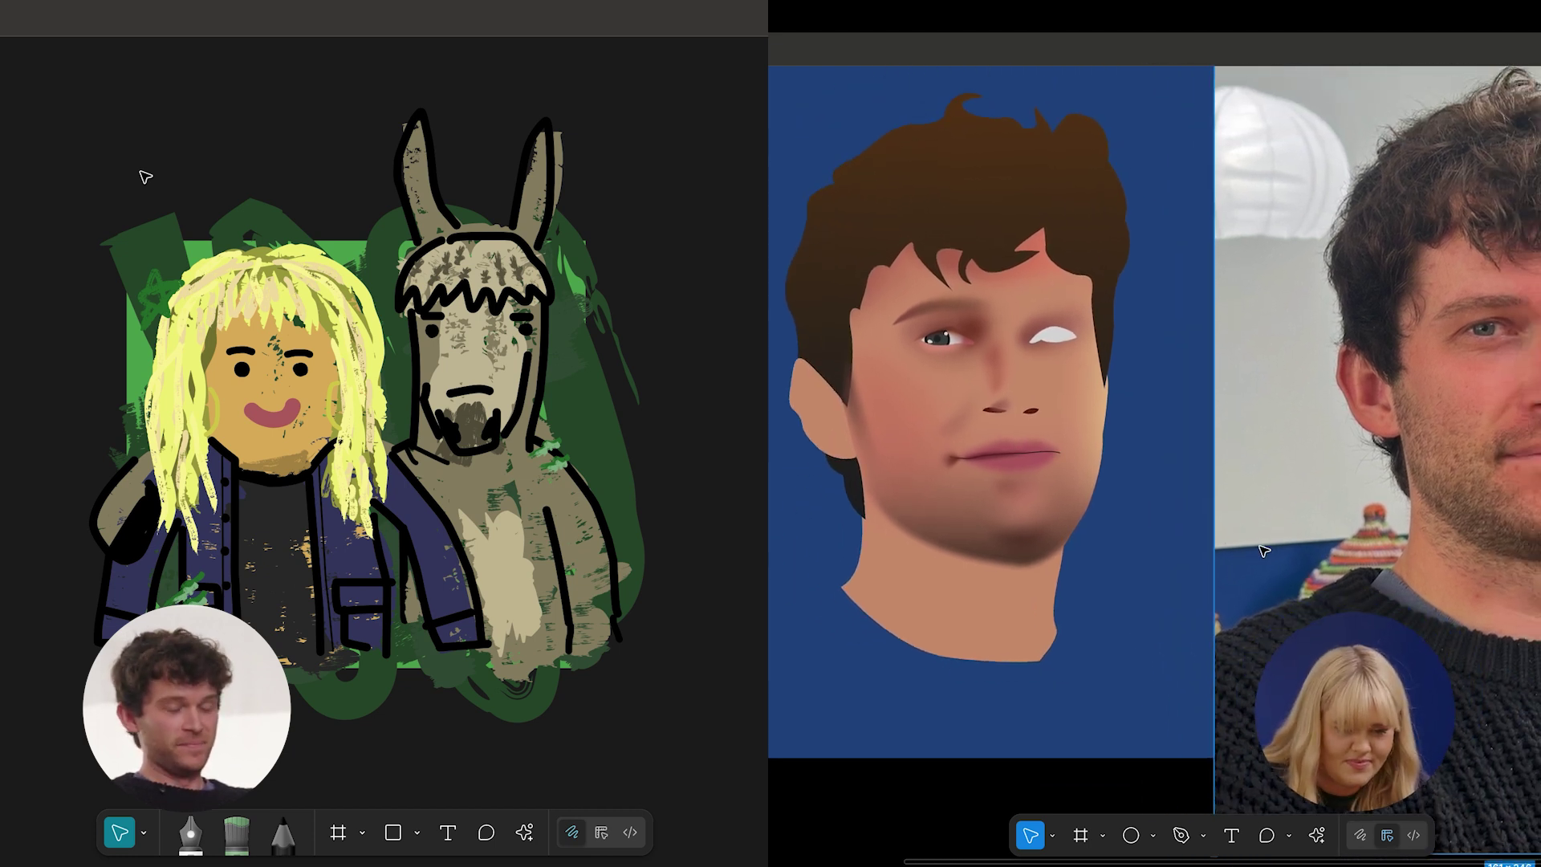
click(876, 501)
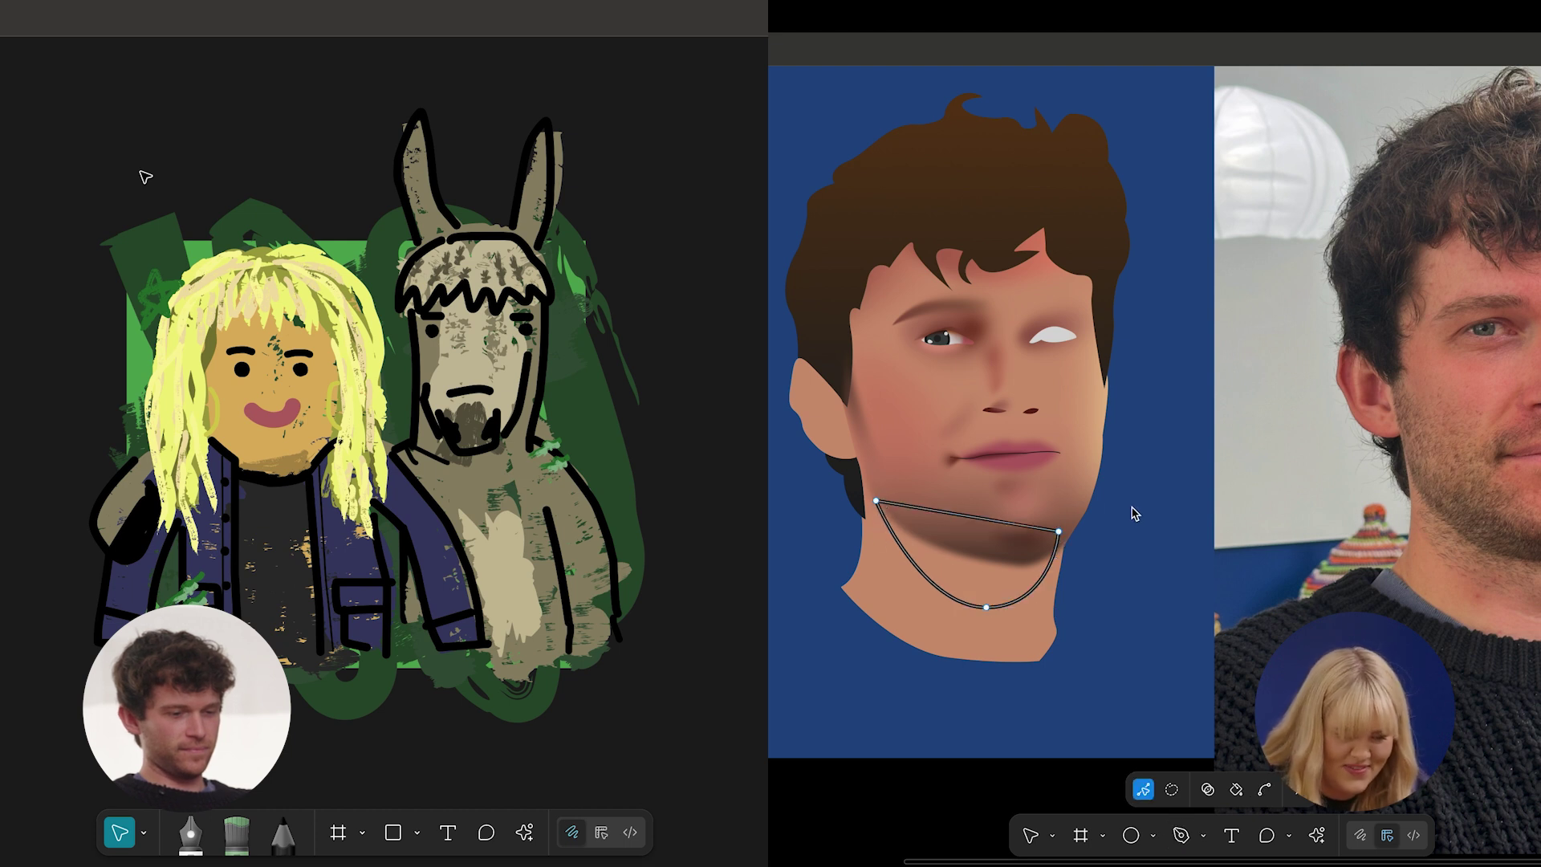
key(Escape)
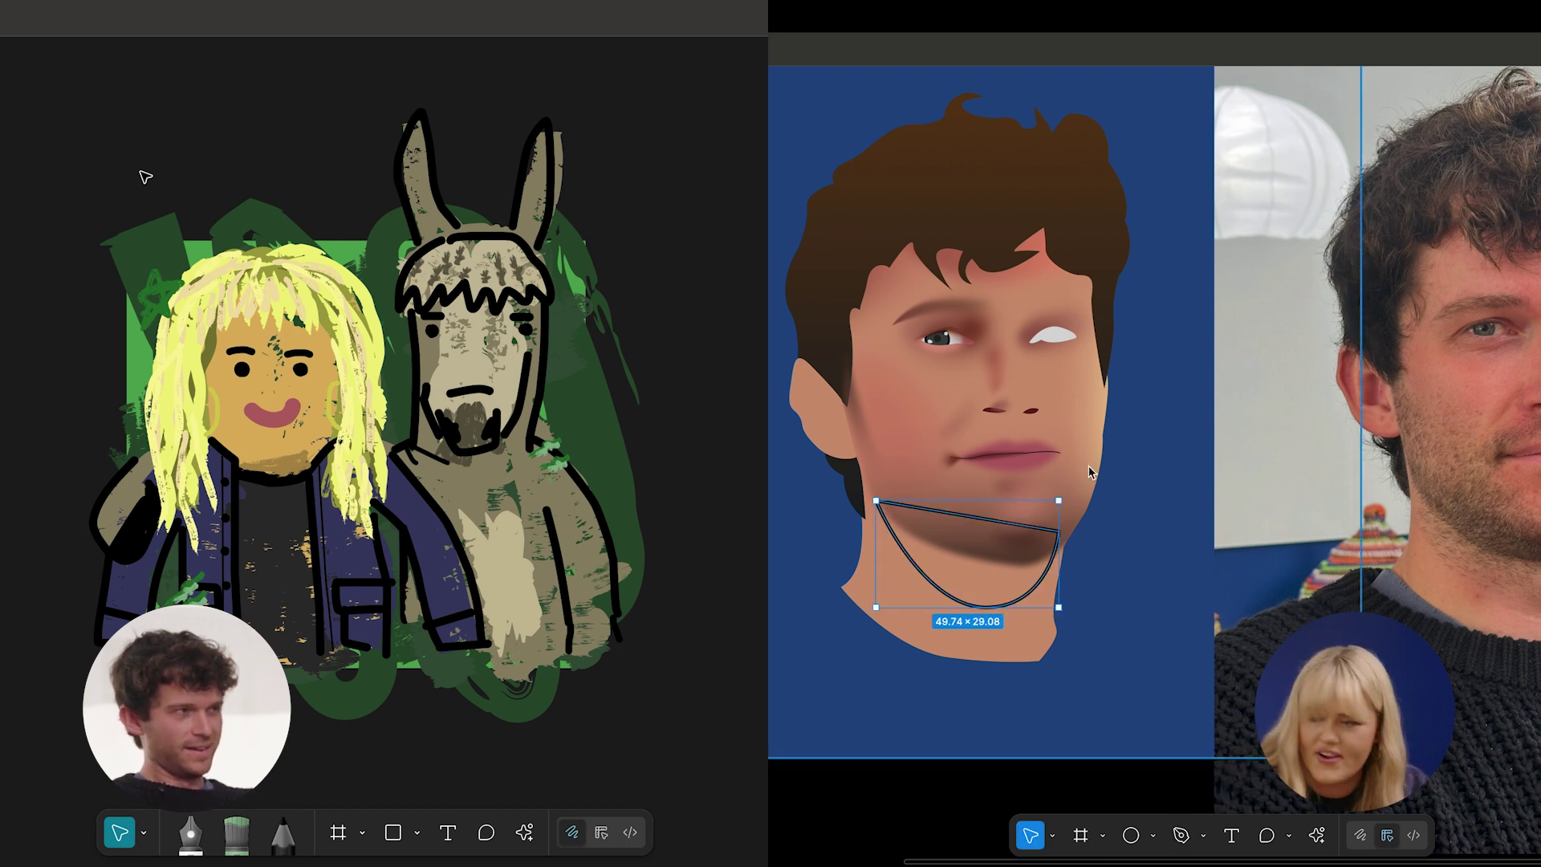
Copy the blurred gradient style of the chin's beard shadow onto the new neck shadow shape.
click(979, 550)
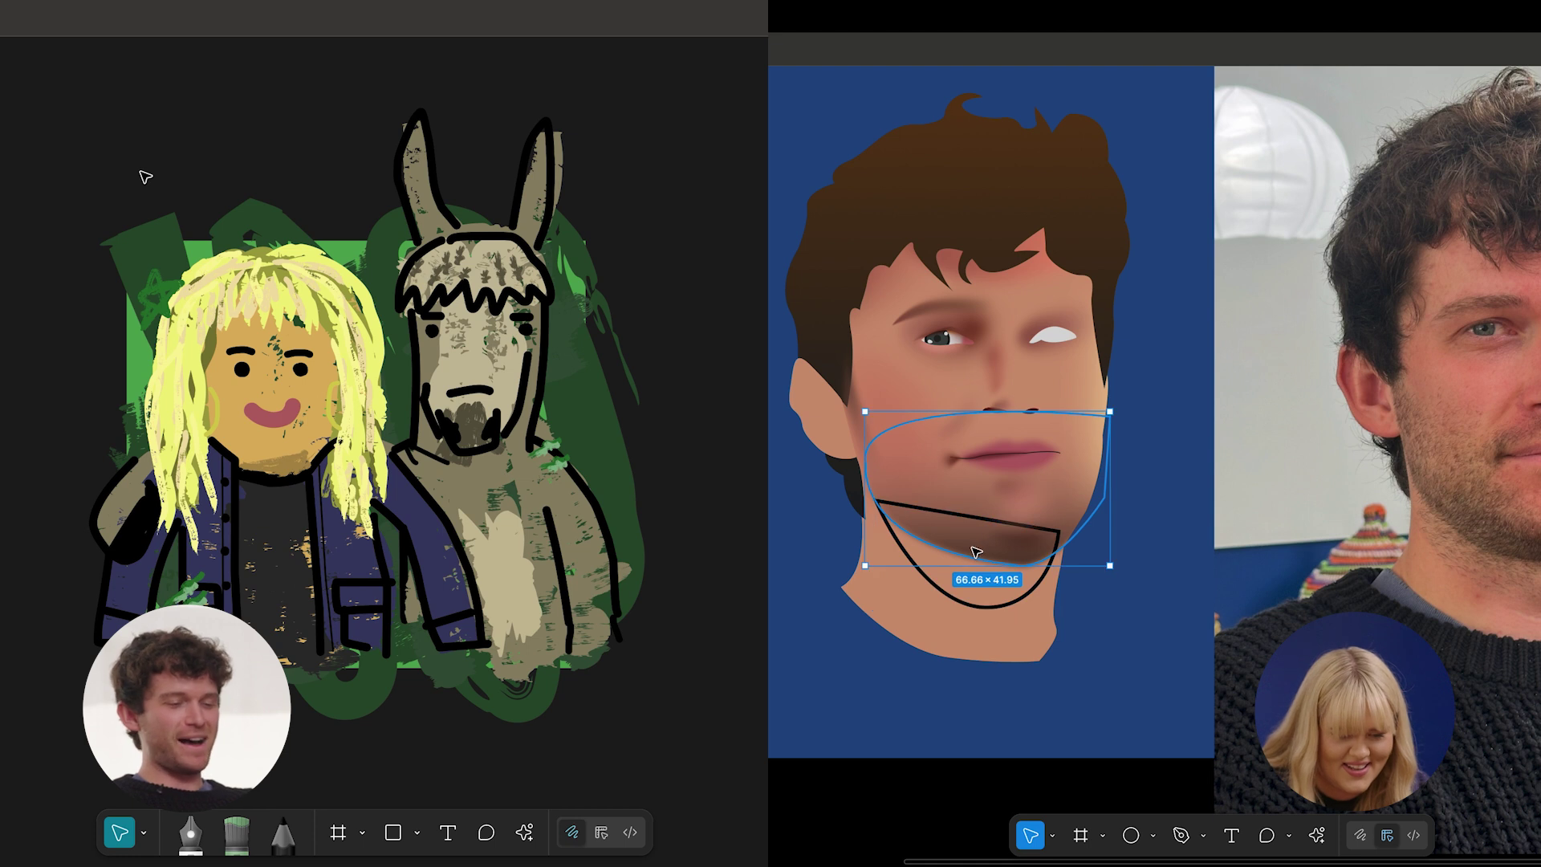
click(971, 610)
key(Escape)
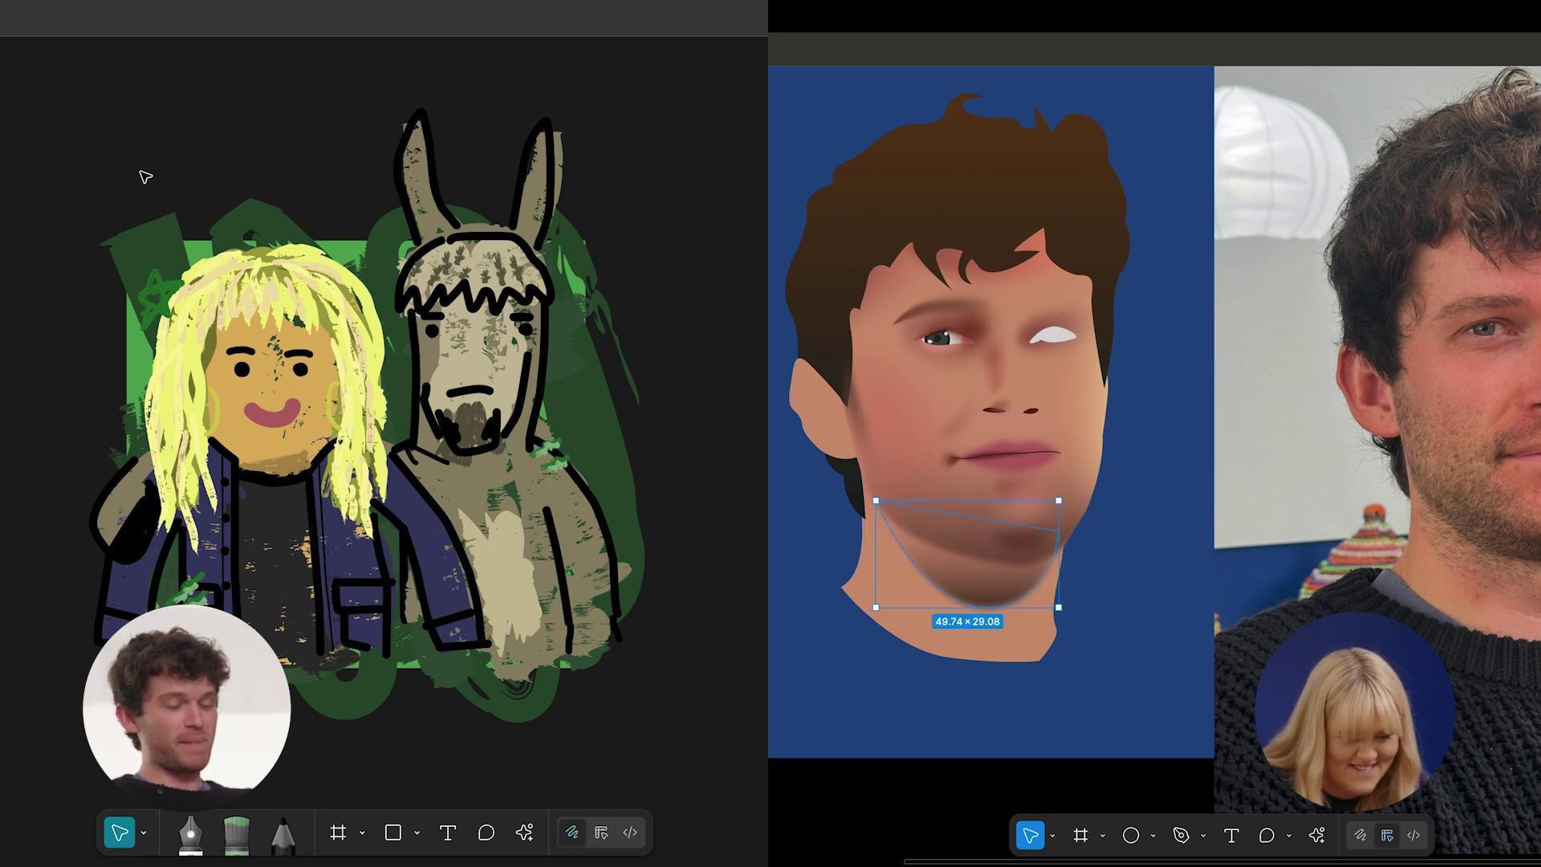
Reposition the neck shadow's linear gradient so it runs from beside the mouth down to the base of the neck.
click(1540, 588)
mouse_move(976, 610)
mouse_down()
mouse_move(1013, 564)
mouse_move(978, 438)
mouse_up()
drag(967, 570, 959, 596)
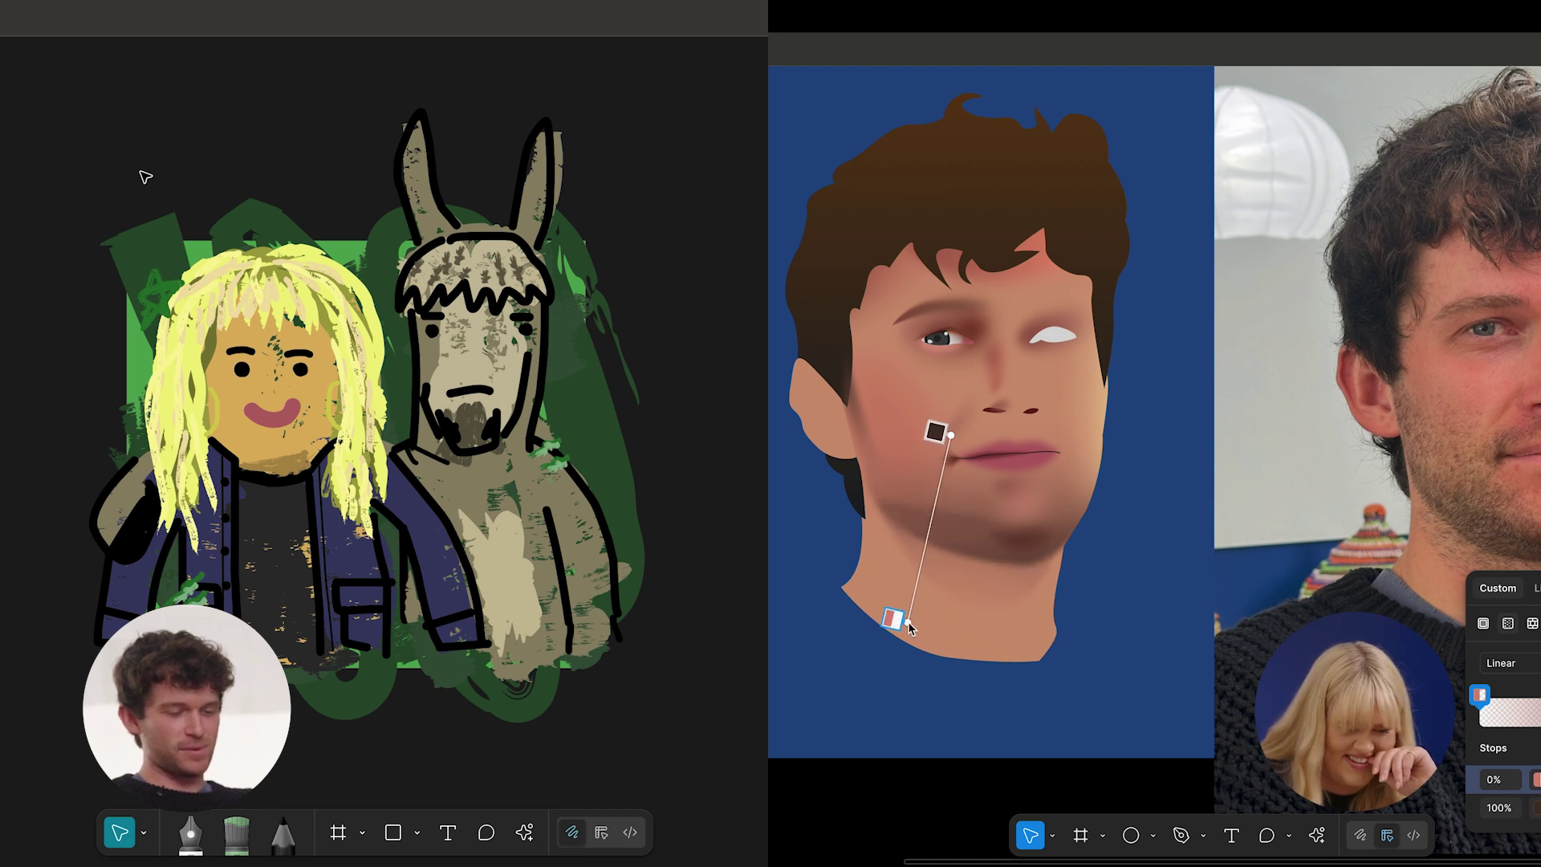
click(1153, 508)
scroll(1194, 487, right, 2)
click(1391, 486)
Start a Pen path above the upper lip, tracing the moustache's curved upper edge from the cheek to beneath the nostrils.
scroll(1379, 480, left, 2)
scroll(1150, 428, up, 2)
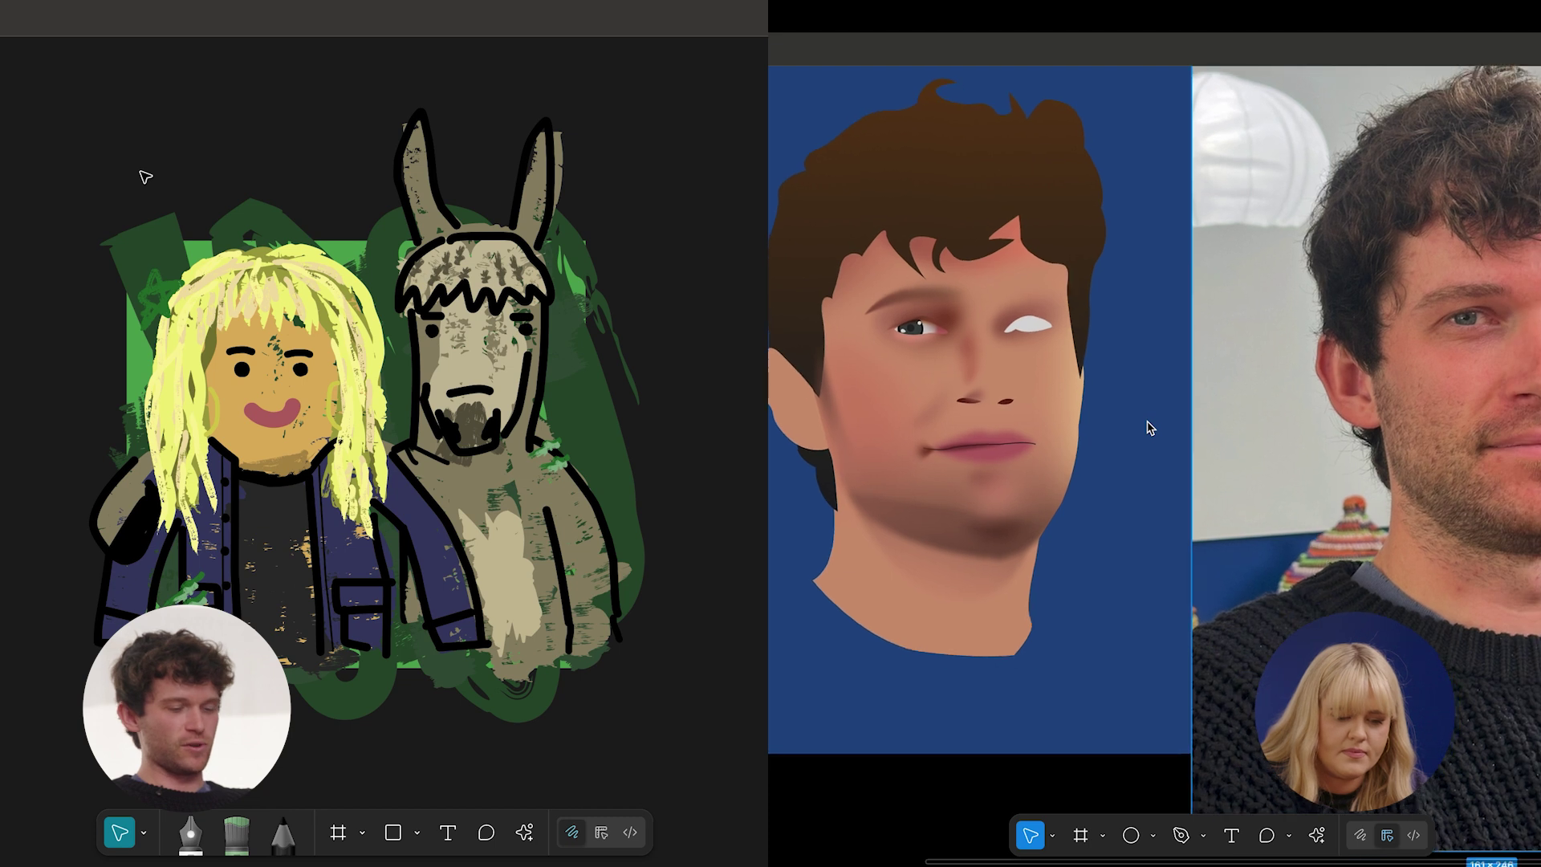
scroll(940, 421, left, 1)
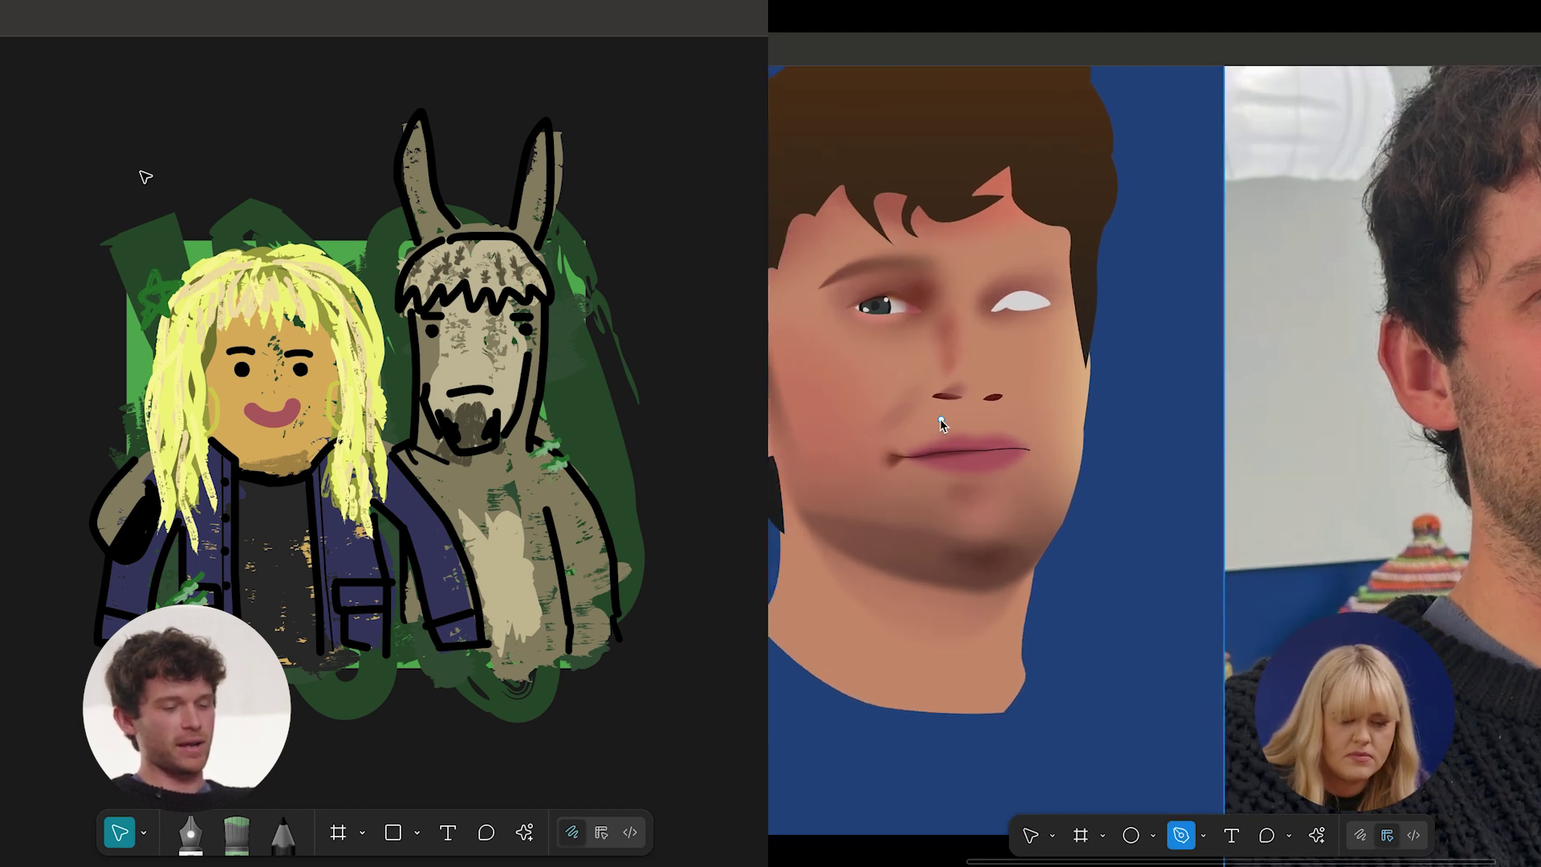
scroll(886, 416, up, 2)
click(885, 443)
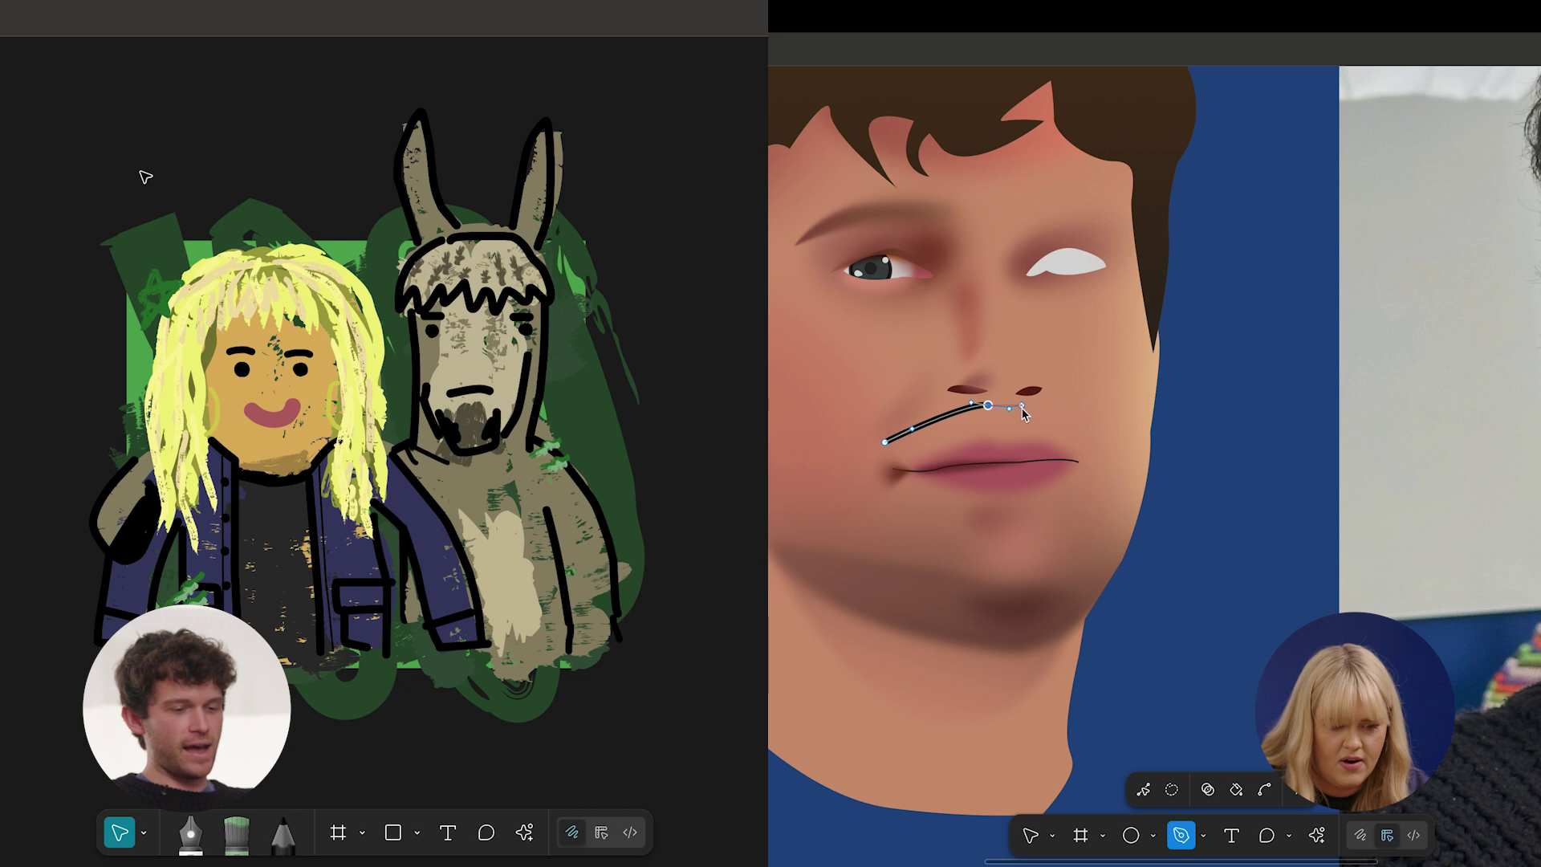
scroll(1094, 331, down, 3)
scroll(1094, 331, right, 1)
scroll(109, 456, down, 3)
scroll(951, 319, up, 3)
scroll(959, 407, up, 3)
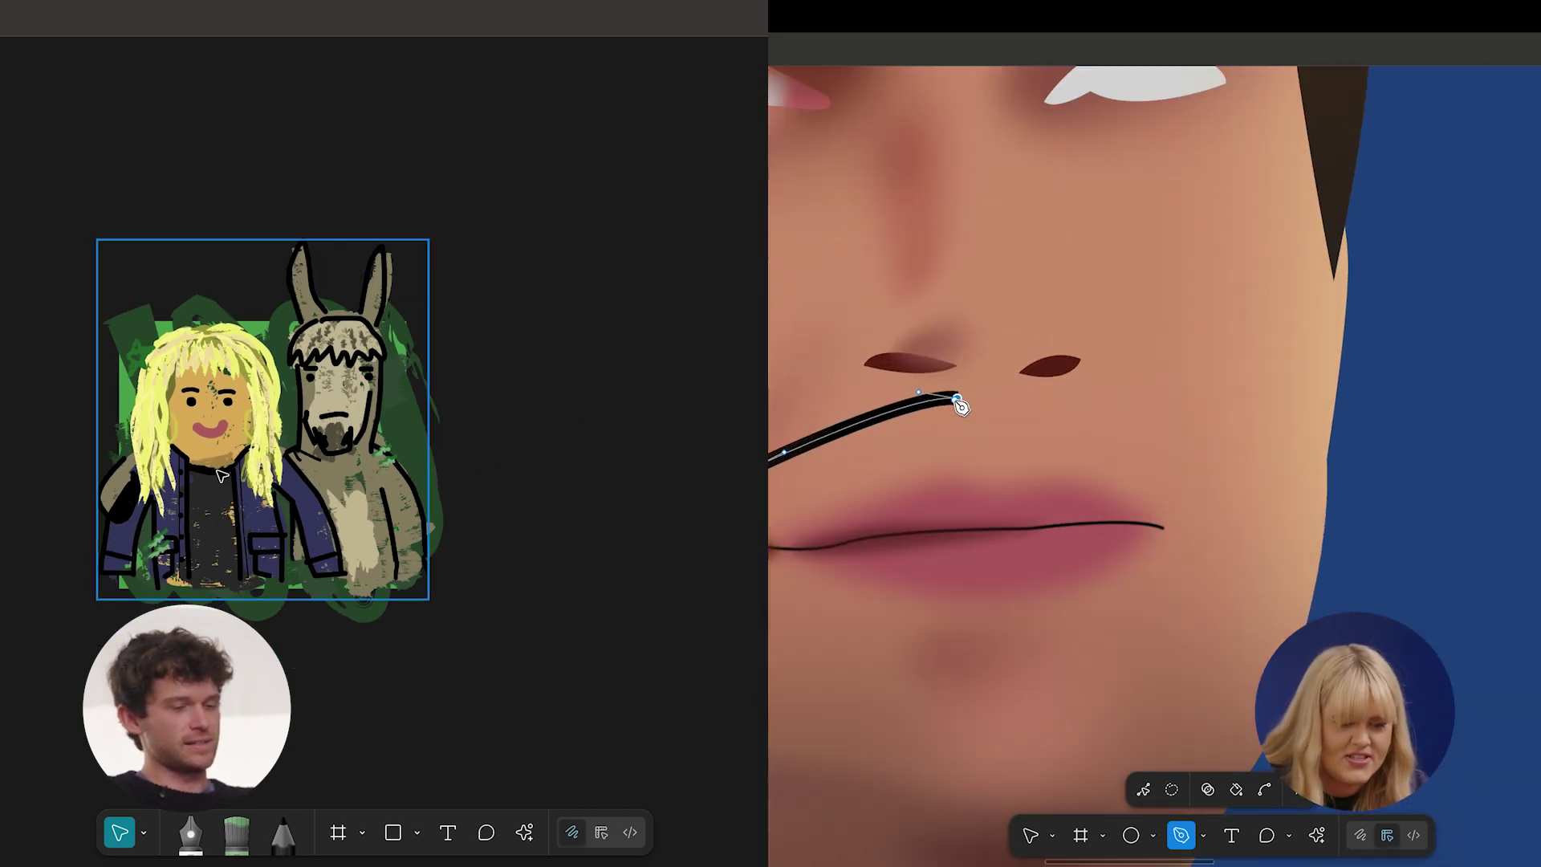
click(995, 404)
scroll(216, 474, up, 1)
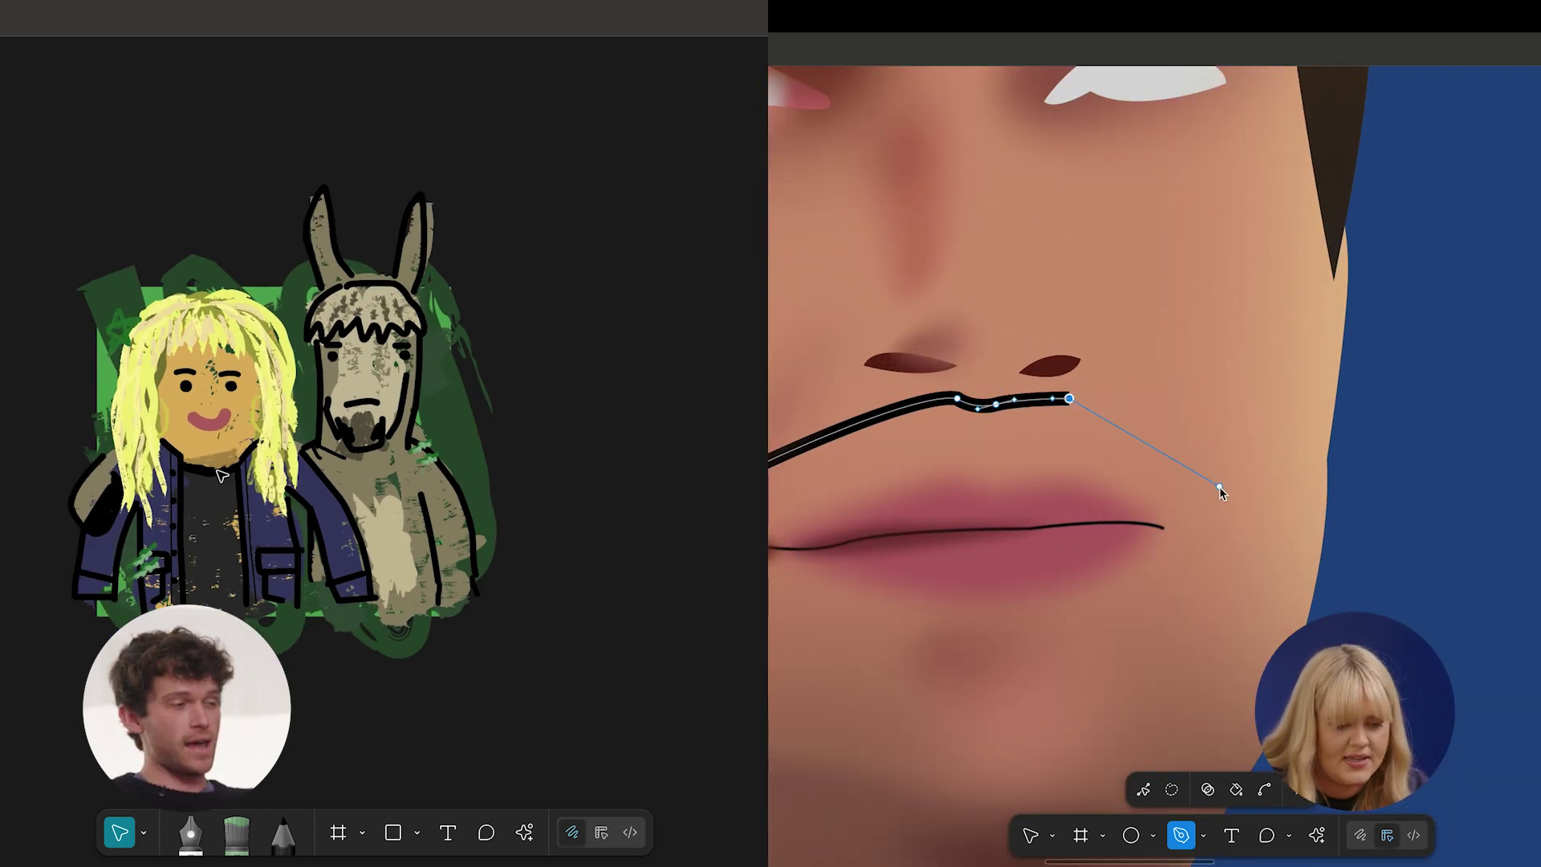
Extend the moustache path past the far mouth corner and close it along the upper lip, about 37 × 7 overall.
click(1251, 490)
scroll(221, 475, up, 1)
scroll(1130, 518, down, 3)
click(1087, 490)
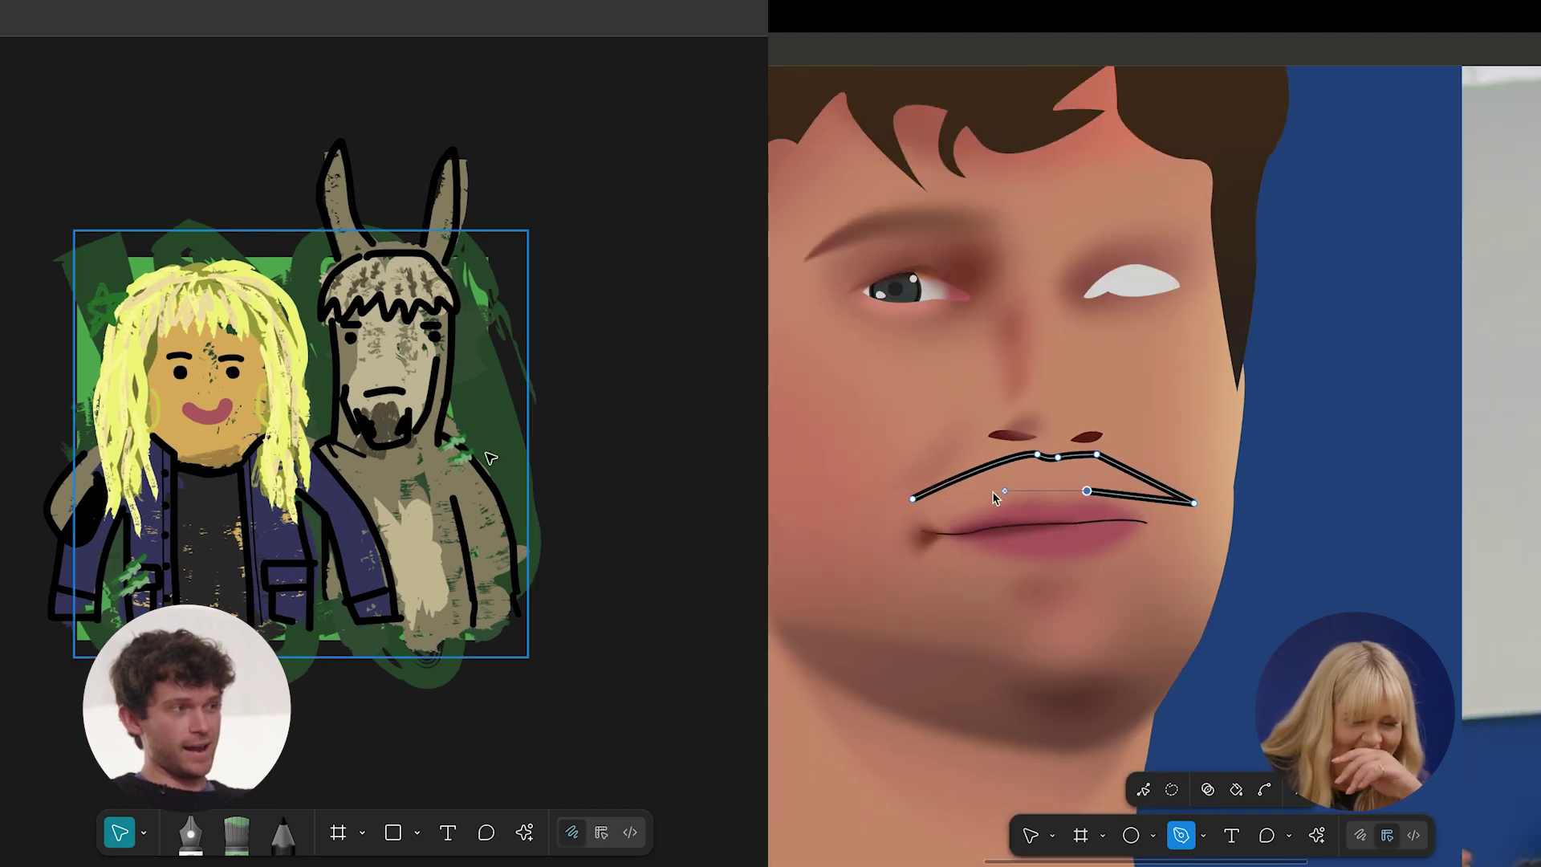
click(914, 499)
scroll(916, 501, down, 5)
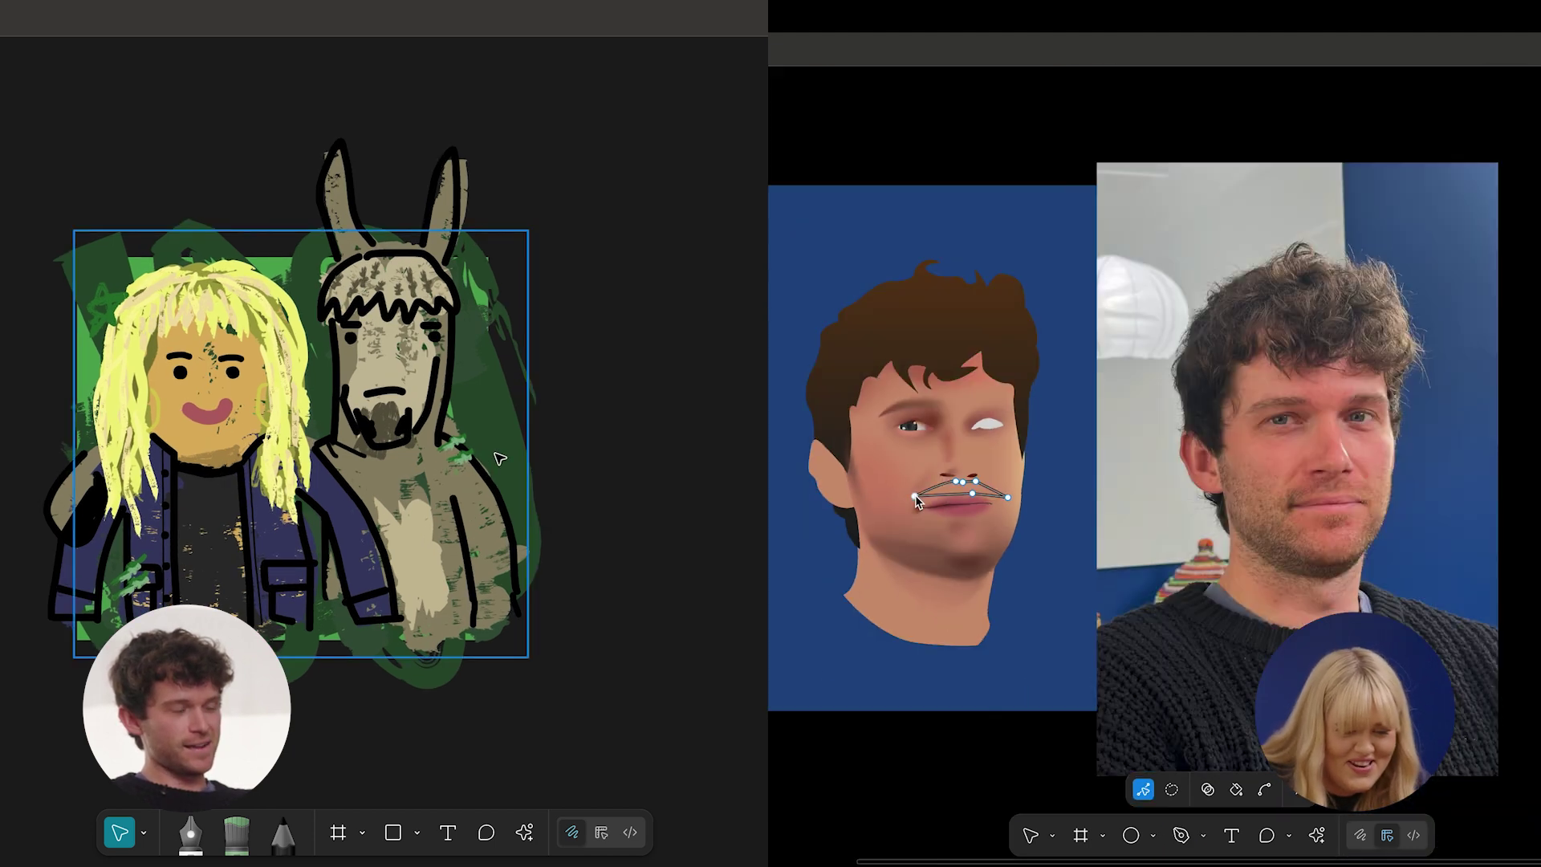
key(Escape)
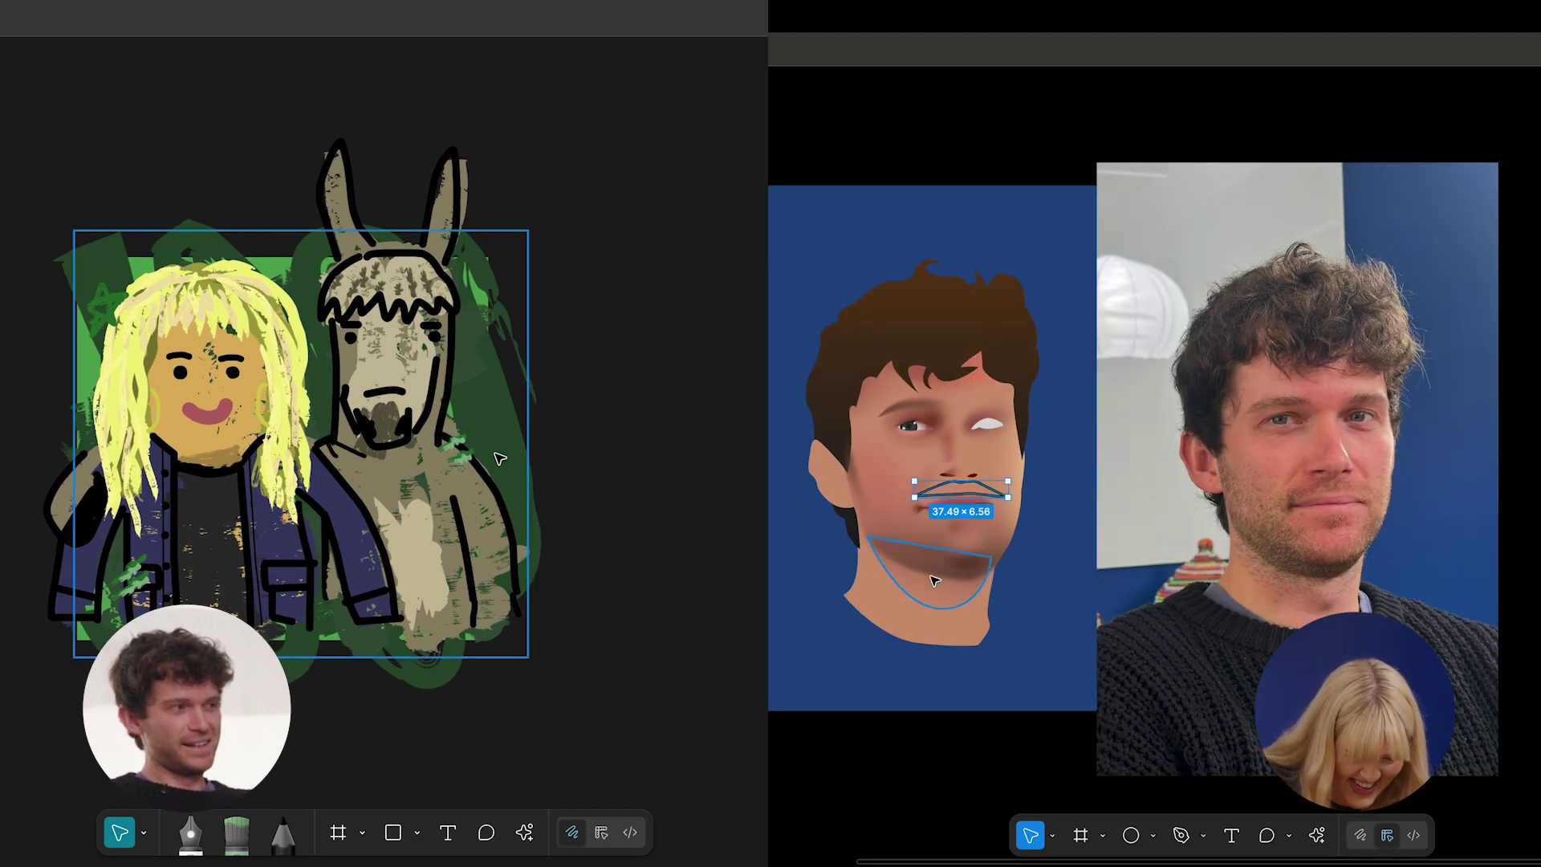
Give the moustache shape the same soft shadow style as the neck, and select the neck shadow shape.
scroll(1115, 546, left, 2)
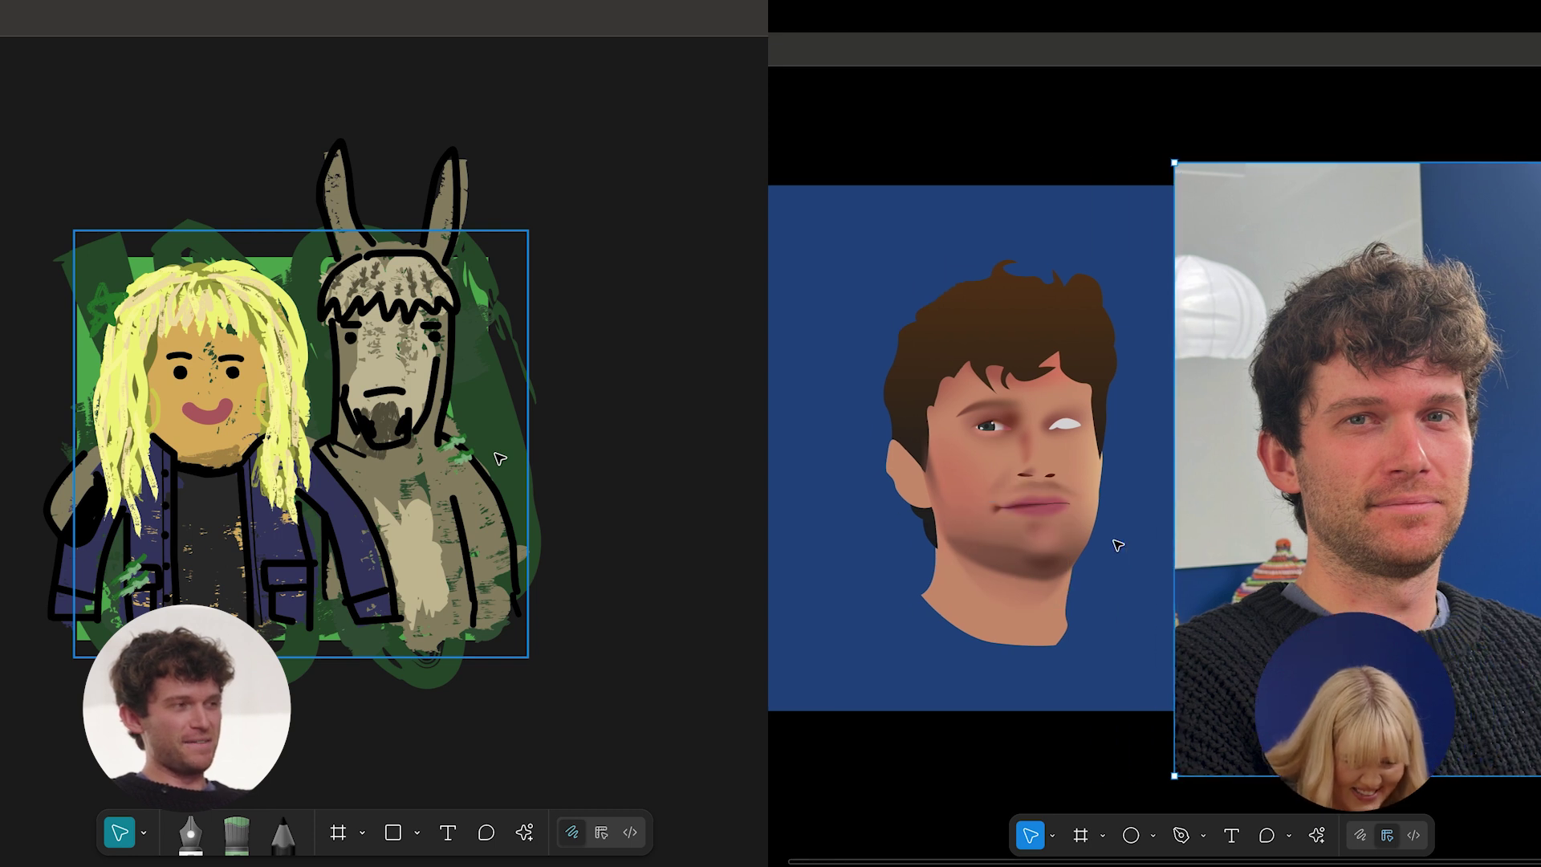
scroll(929, 572, up, 3)
click(1088, 637)
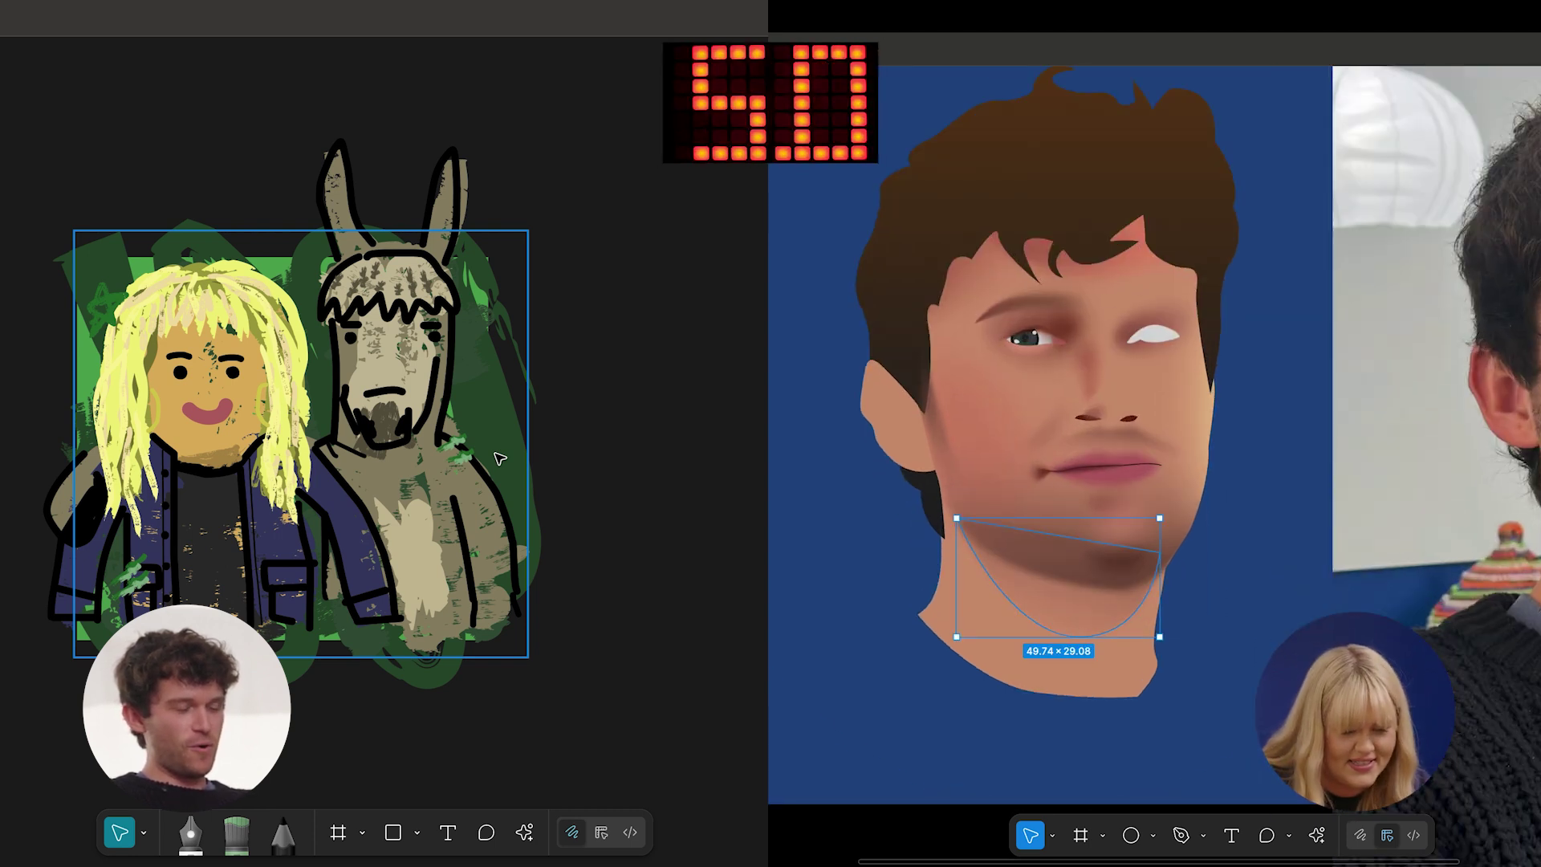